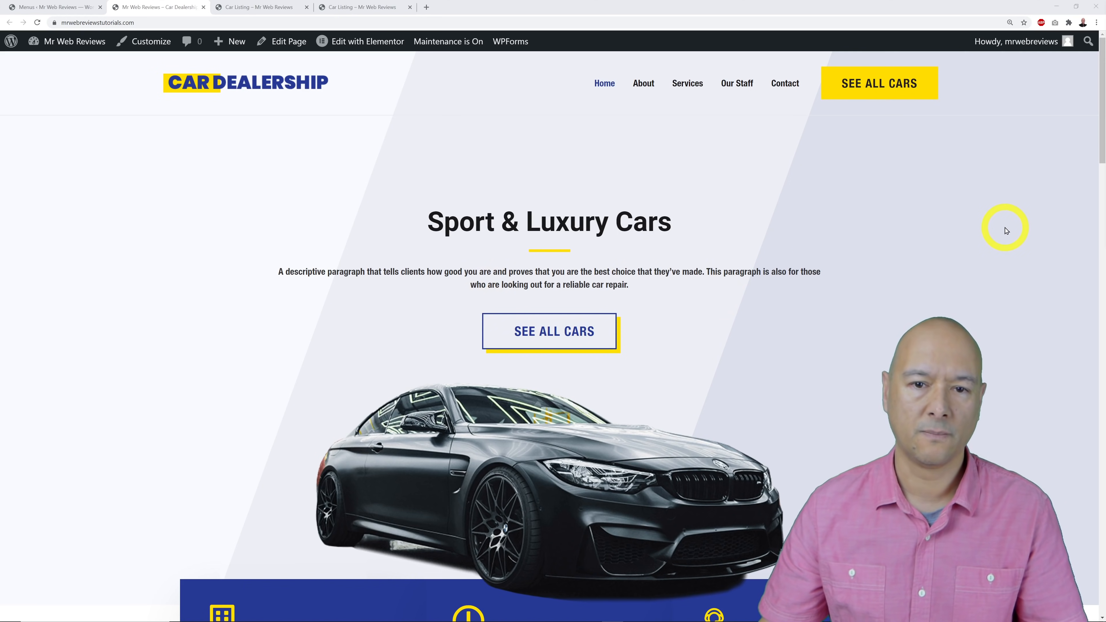
# Bring up the Tiptronic car search results on the Car Listing tab.
pyautogui.scroll(-10, 1005, 230)
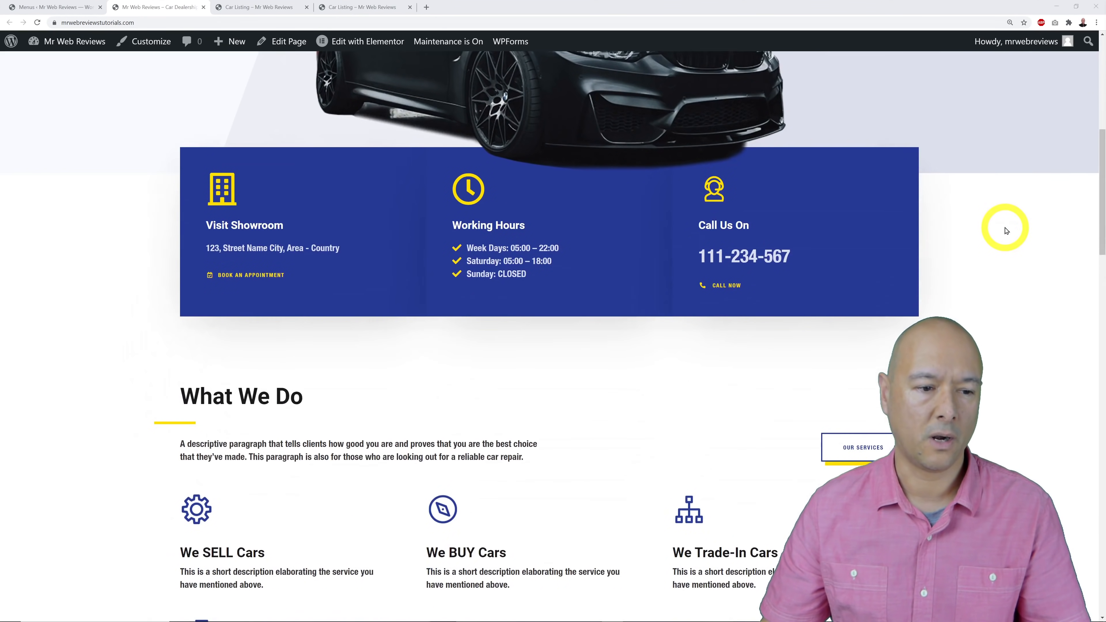
pyautogui.scroll(-7, 1005, 230)
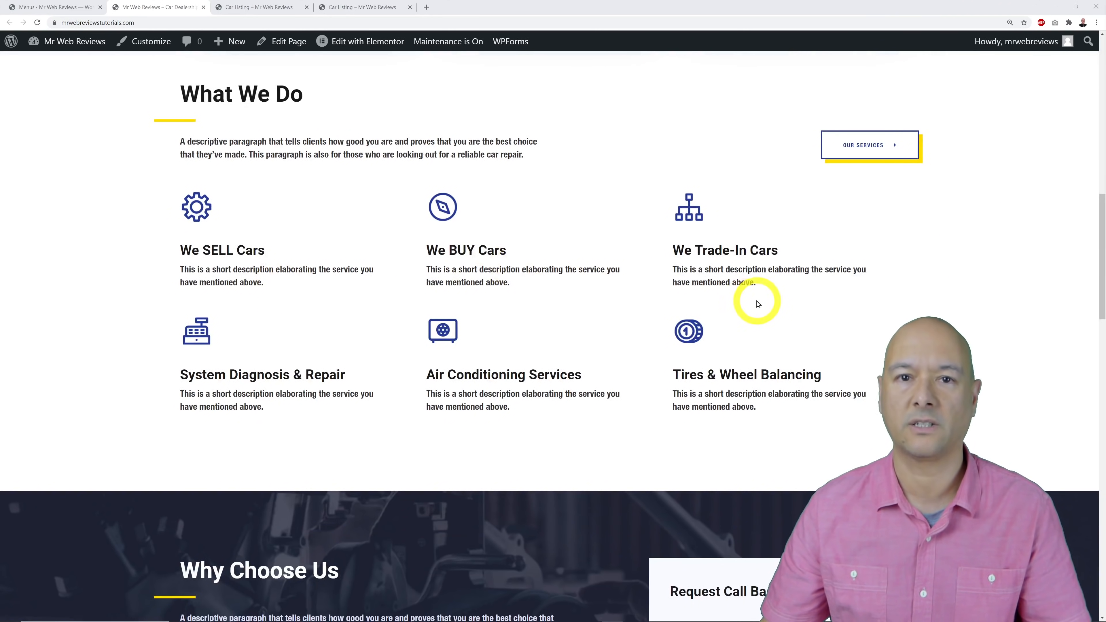
pyautogui.scroll(-8, 934, 286)
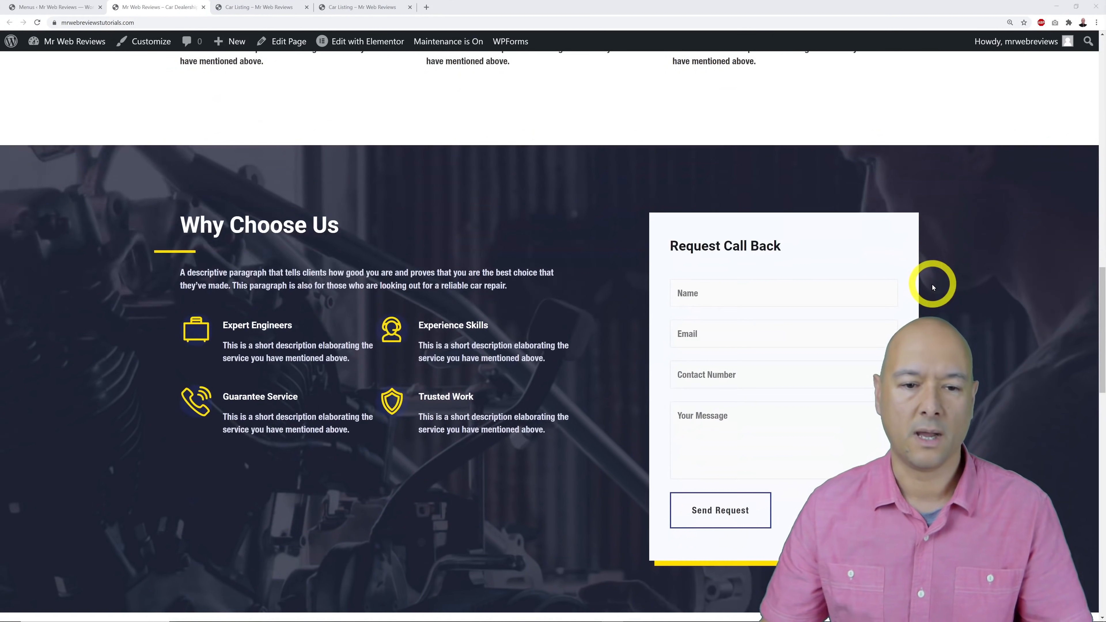
pyautogui.scroll(-4, 933, 287)
pyautogui.scroll(-4, 524, 324)
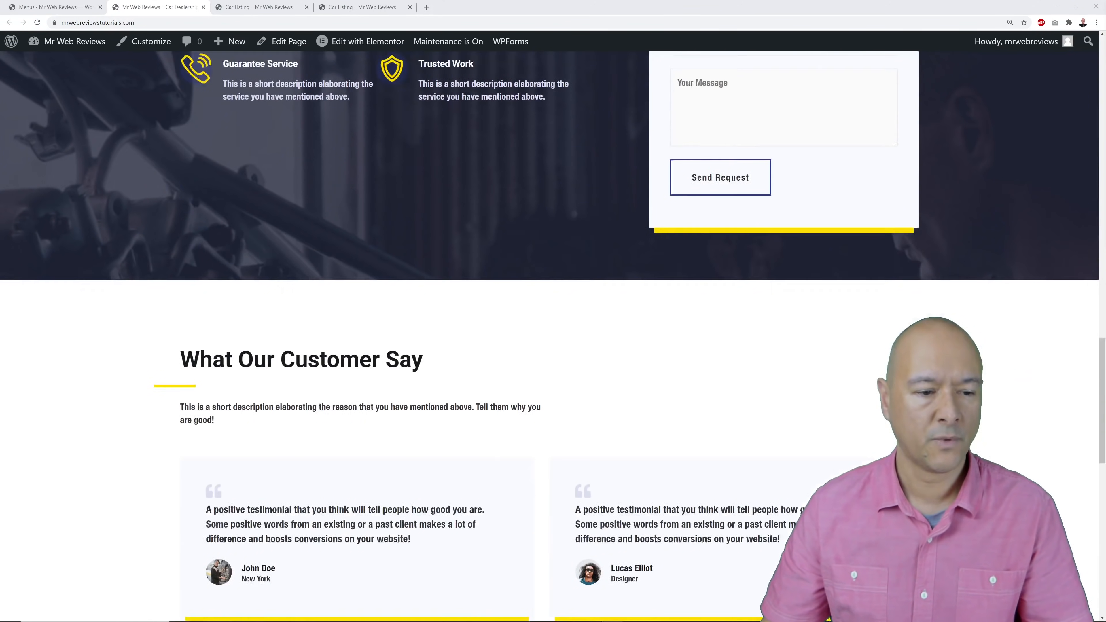
pyautogui.scroll(-4, 523, 324)
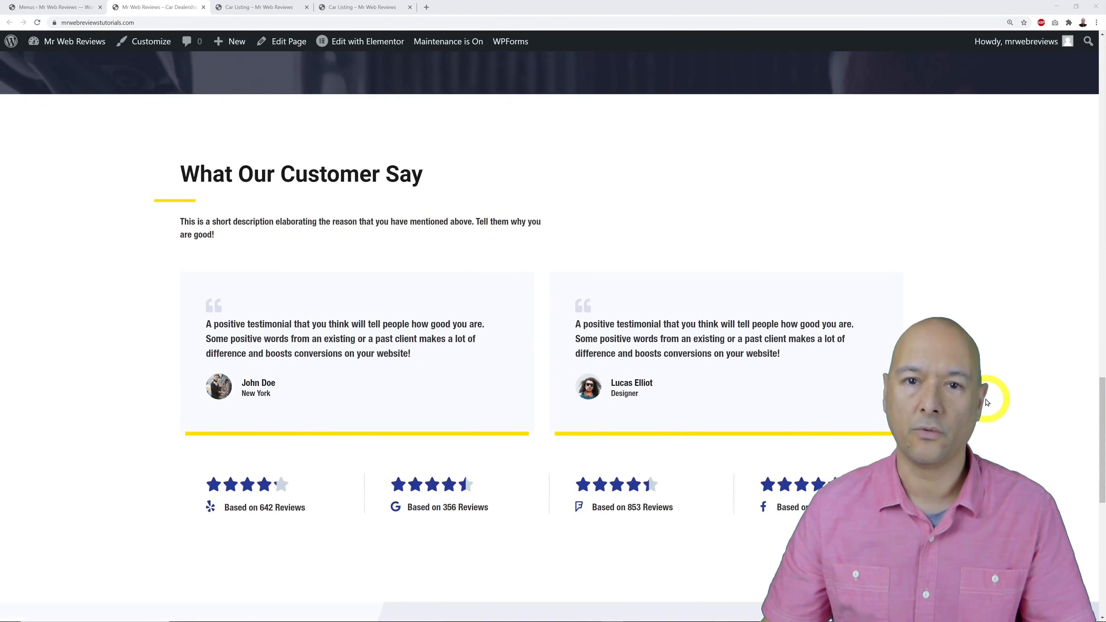
pyautogui.scroll(-9, 987, 401)
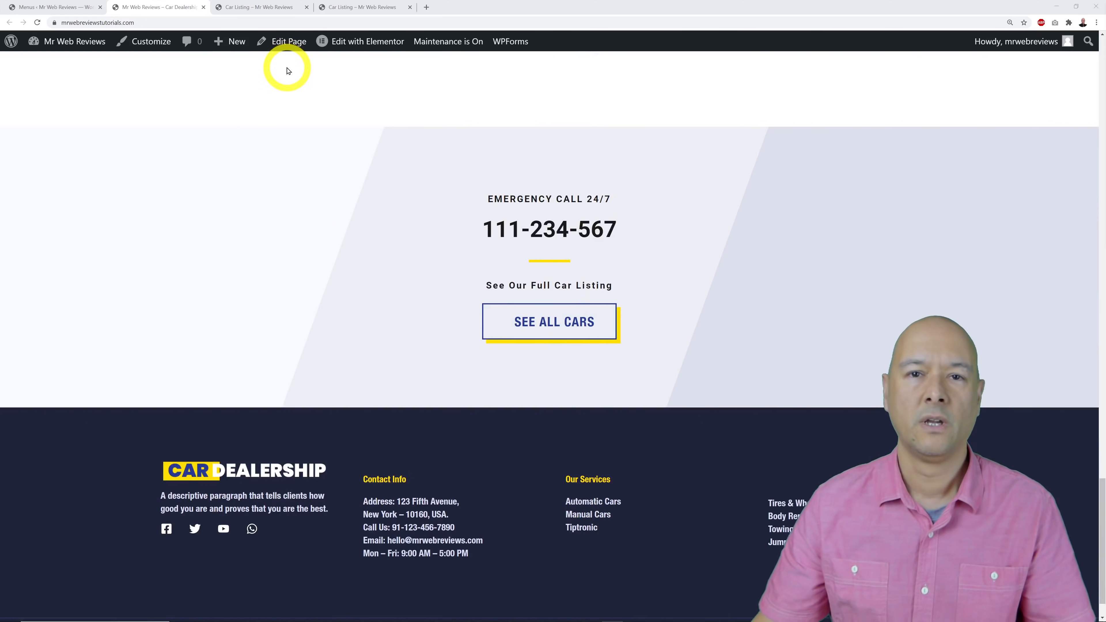
pyautogui.click(238, 7)
pyautogui.scroll(-4, 966, 327)
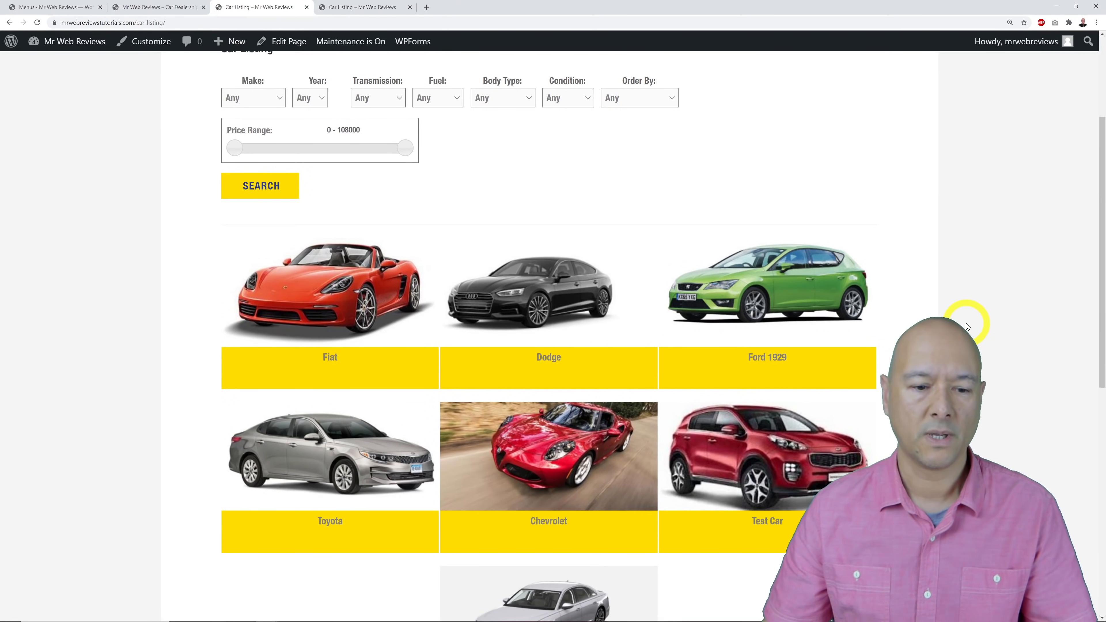
pyautogui.scroll(2, 965, 324)
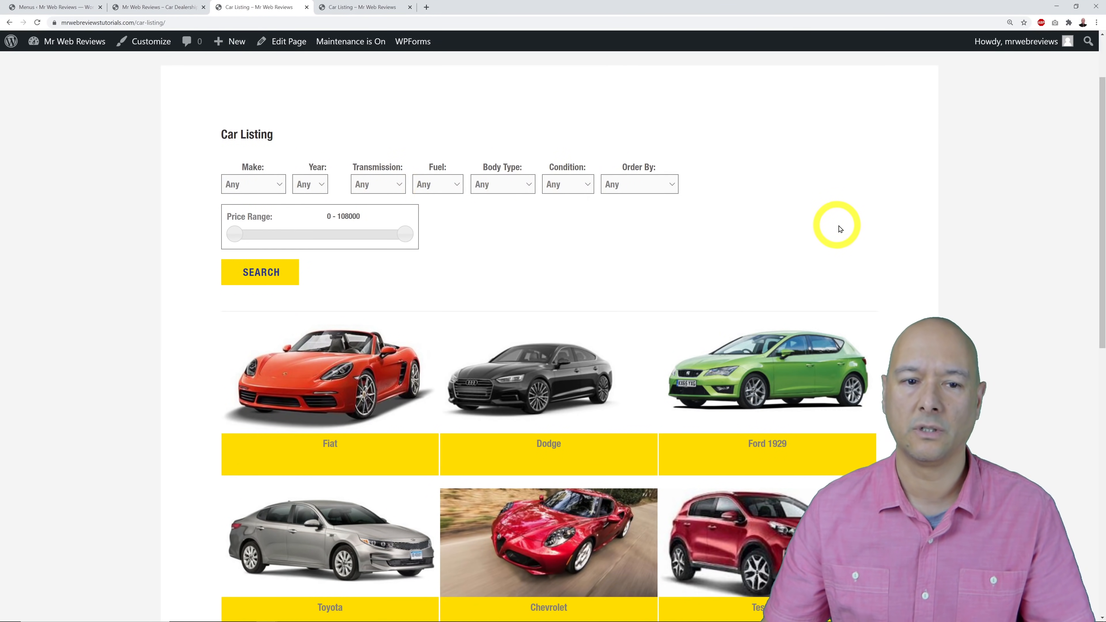
pyautogui.click(365, 8)
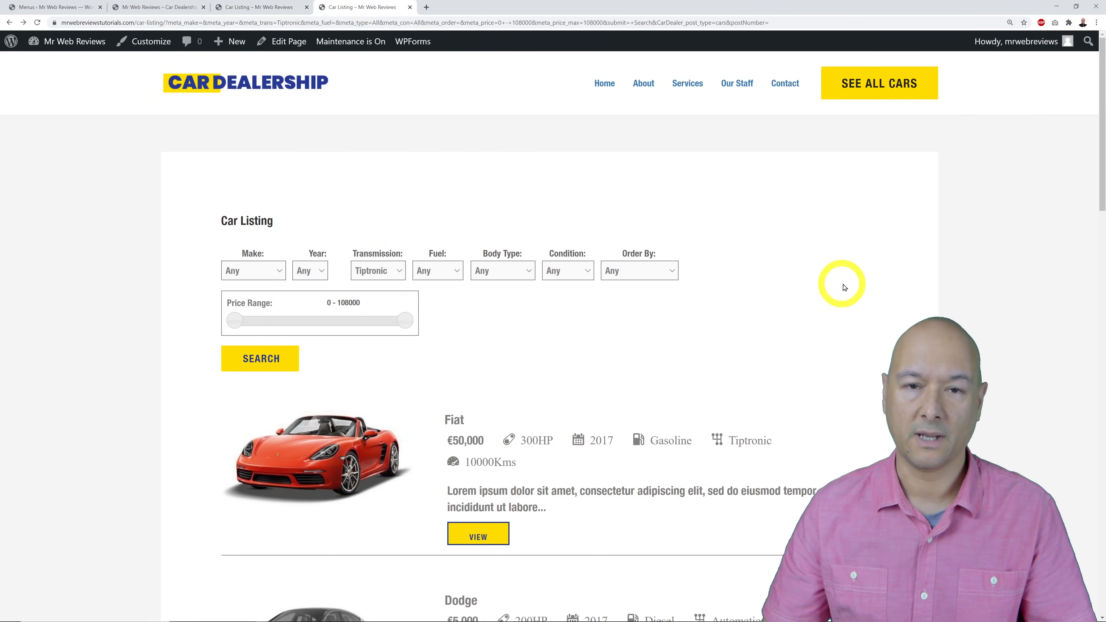
# Open the Audi A8i Tiptronic detail page from the results.
pyautogui.scroll(-5, 883, 302)
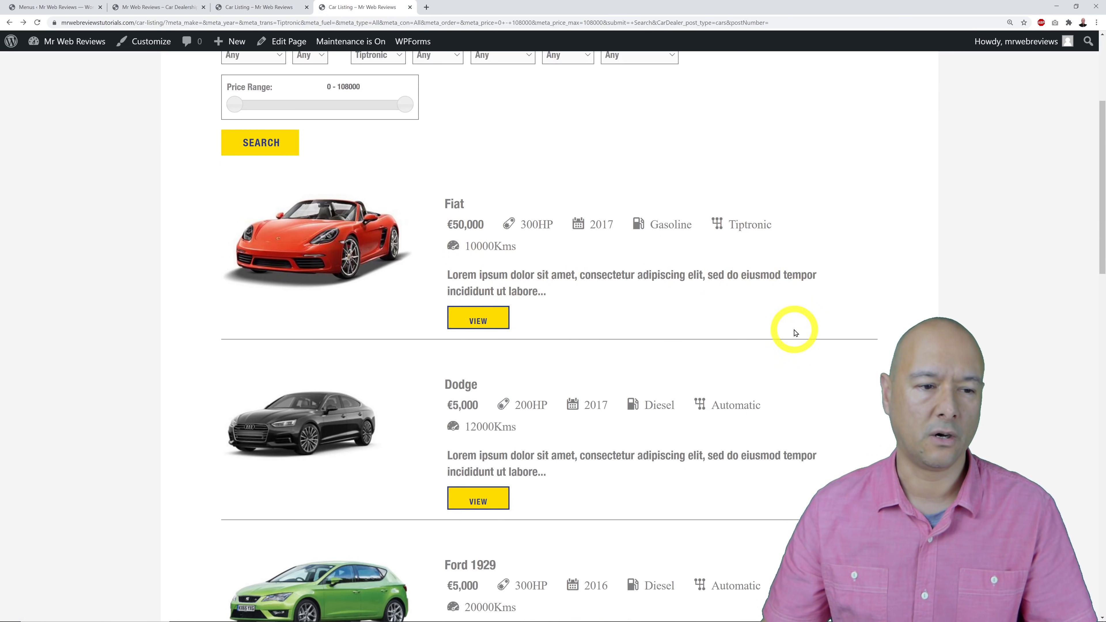
pyautogui.scroll(-18, 795, 334)
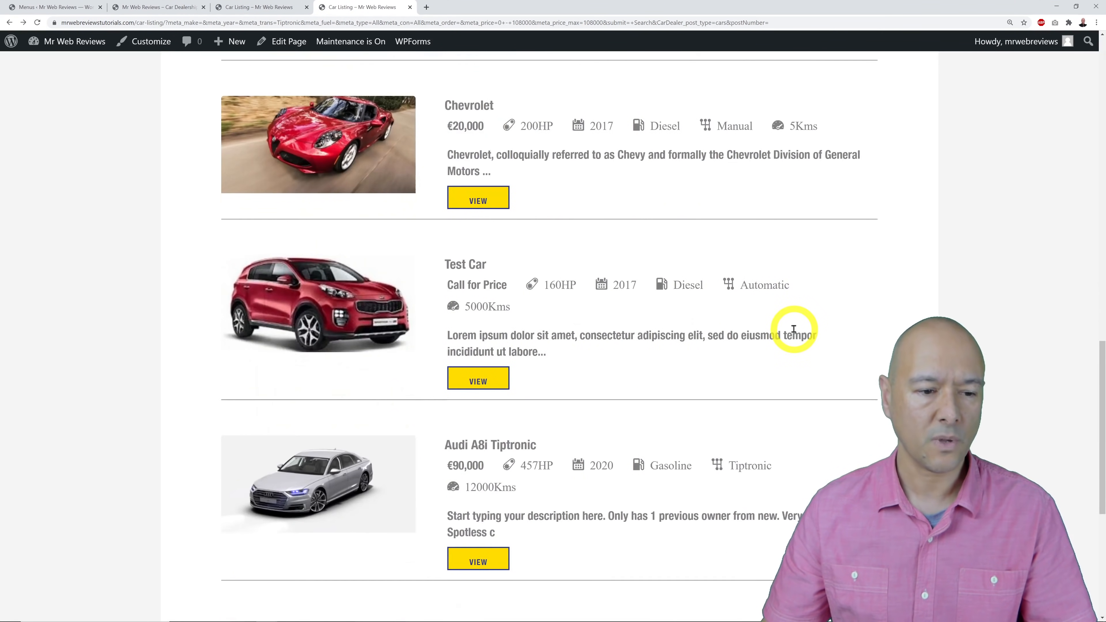
pyautogui.scroll(-3, 794, 329)
pyautogui.click(483, 430)
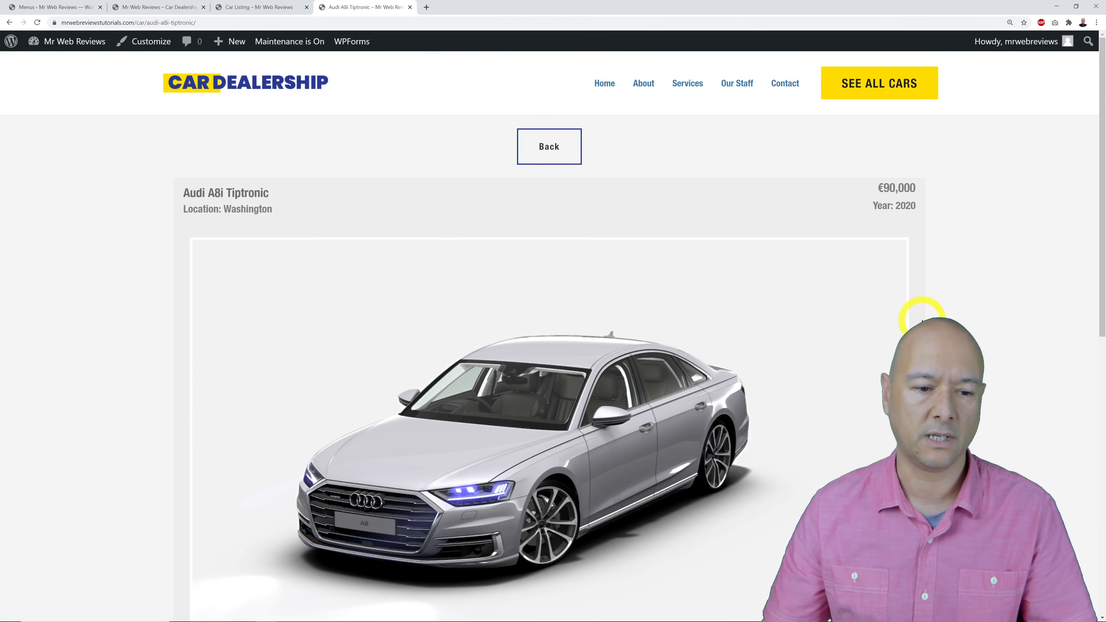
# Browse all six Audi A8i photos in the carousel, including front and rear views.
pyautogui.scroll(-3, 922, 320)
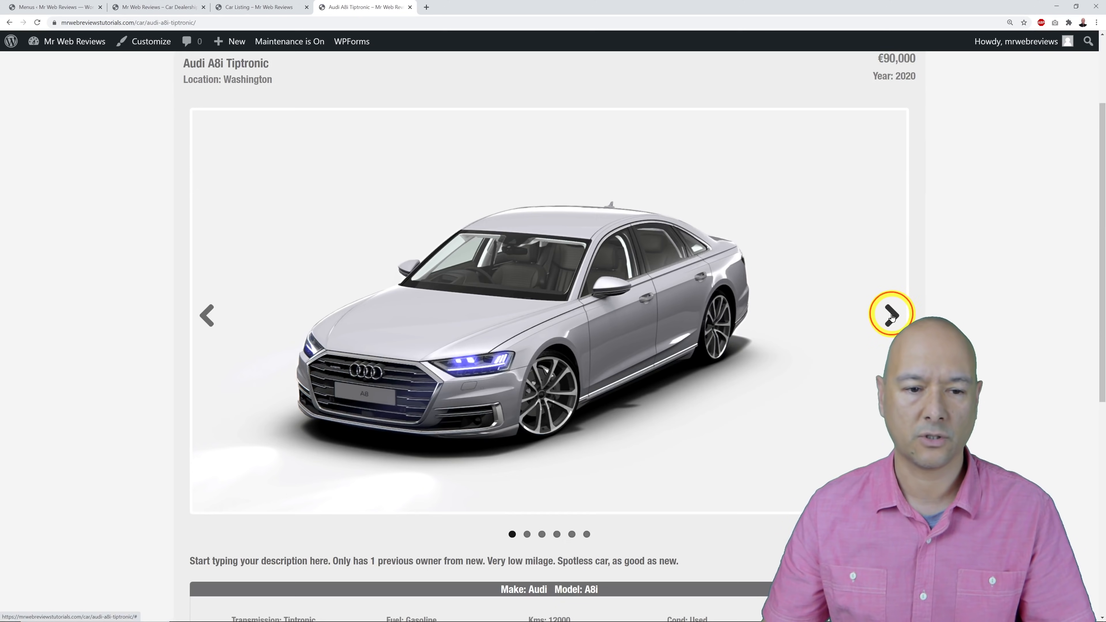
pyautogui.click(890, 315)
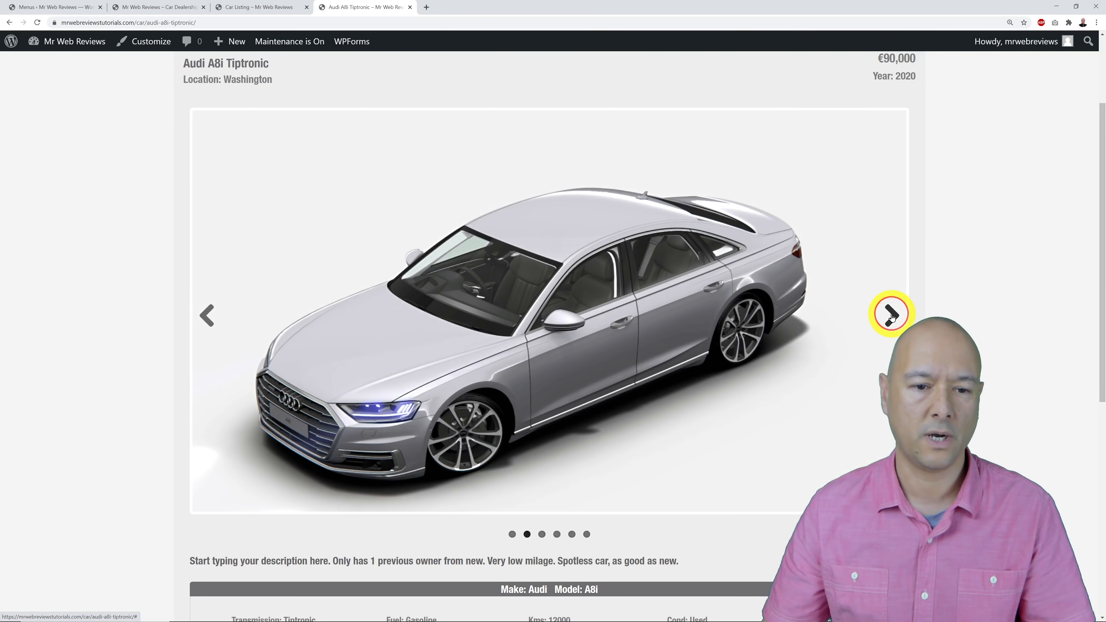
pyautogui.click(891, 315)
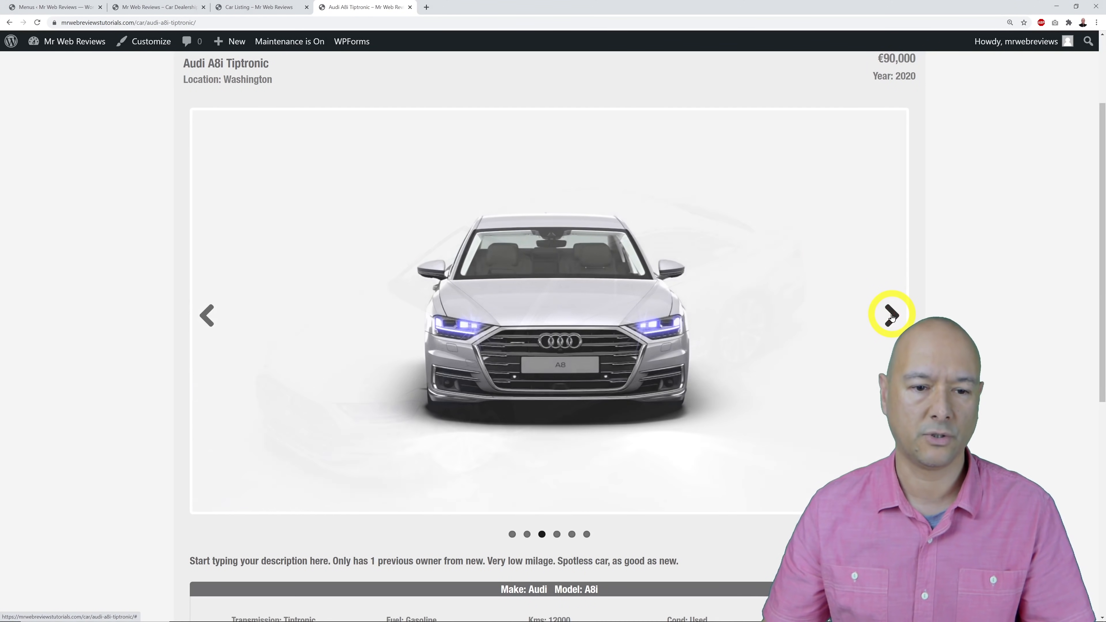
pyautogui.click(891, 315)
pyautogui.click(891, 314)
pyautogui.click(891, 315)
pyautogui.scroll(-6, 953, 322)
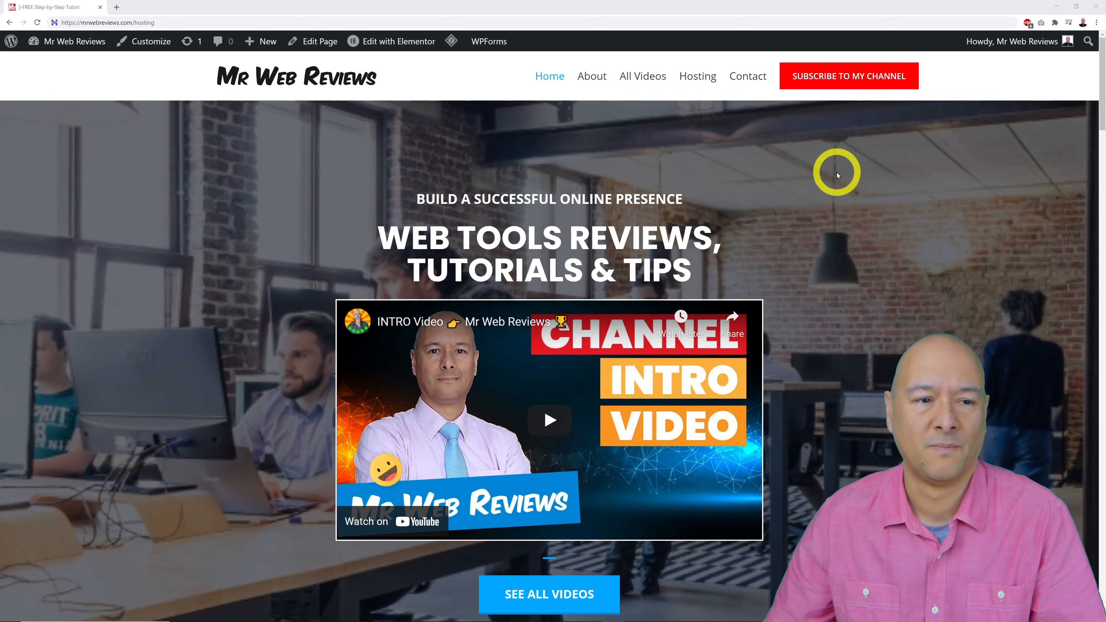
# Open Hostinger from the Hosting link in the Mr Web Reviews menu.
pyautogui.click(702, 84)
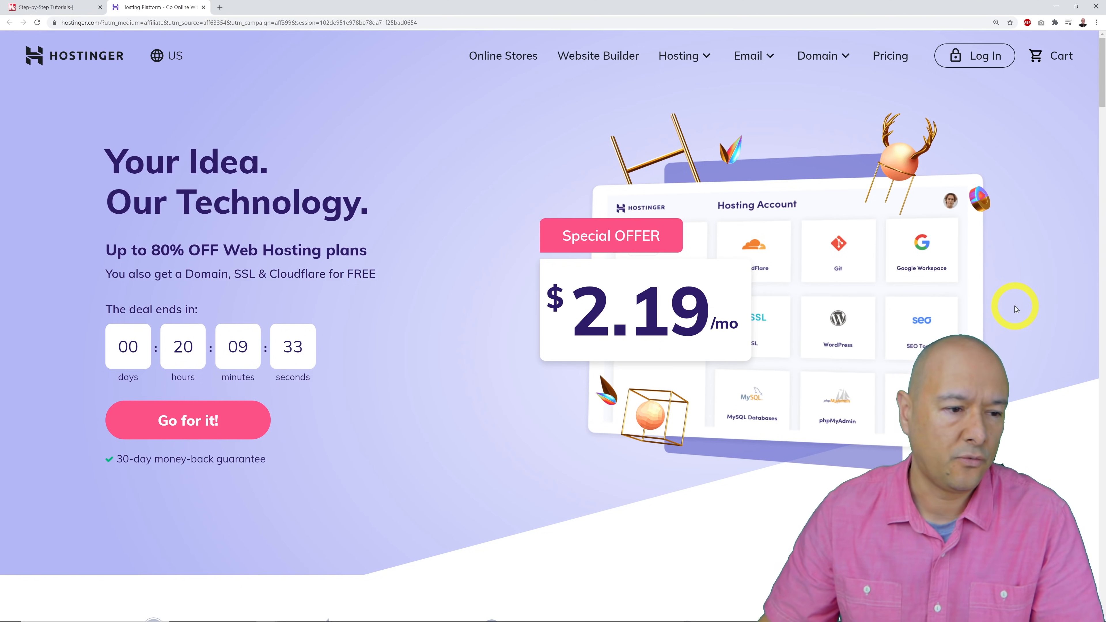
pyautogui.scroll(-10, 892, 342)
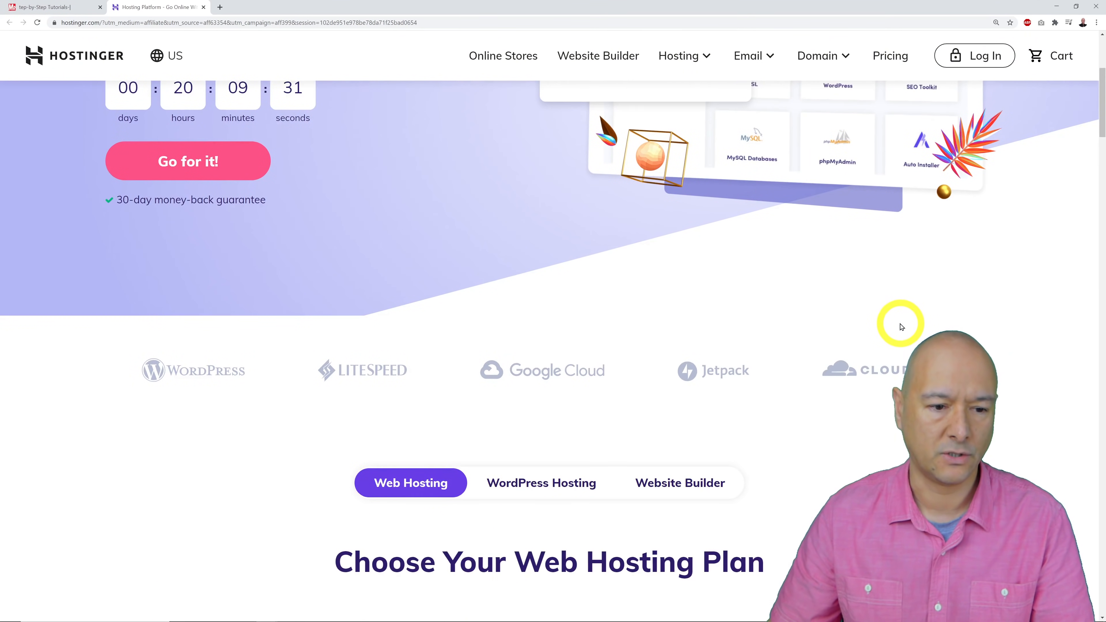
pyautogui.scroll(-5, 900, 326)
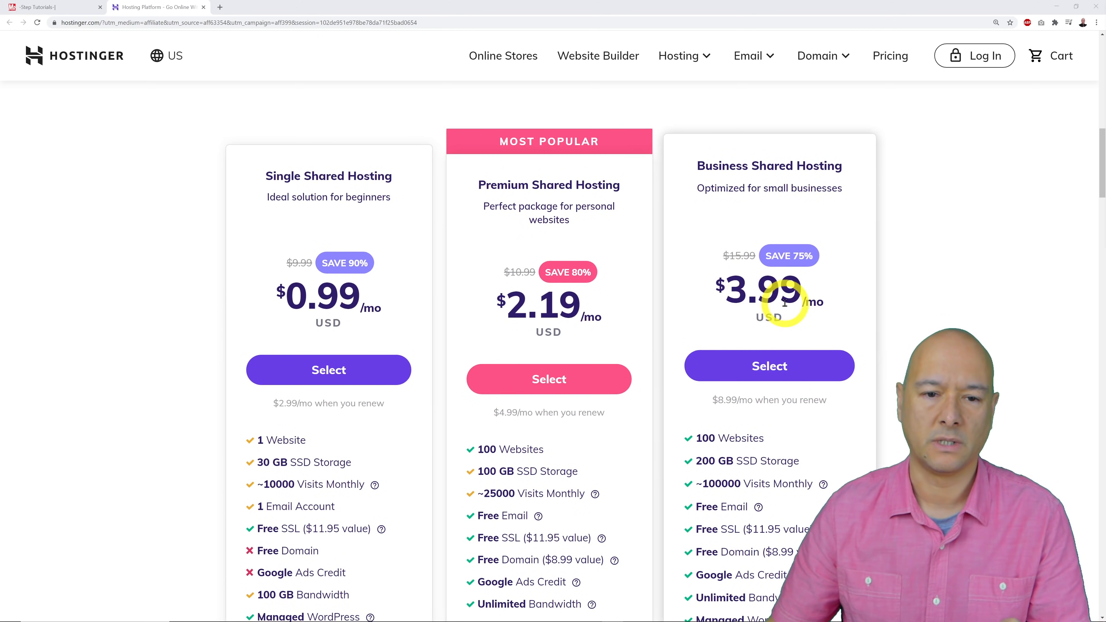
pyautogui.scroll(-2, 948, 275)
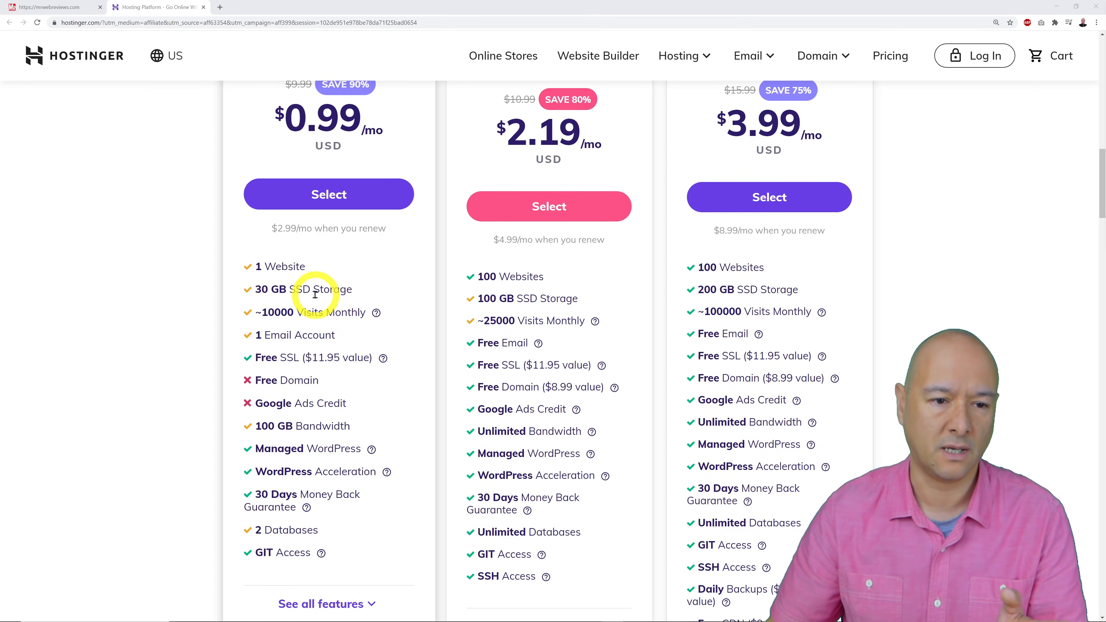
pyautogui.scroll(2, 546, 300)
pyautogui.scroll(-3, 545, 302)
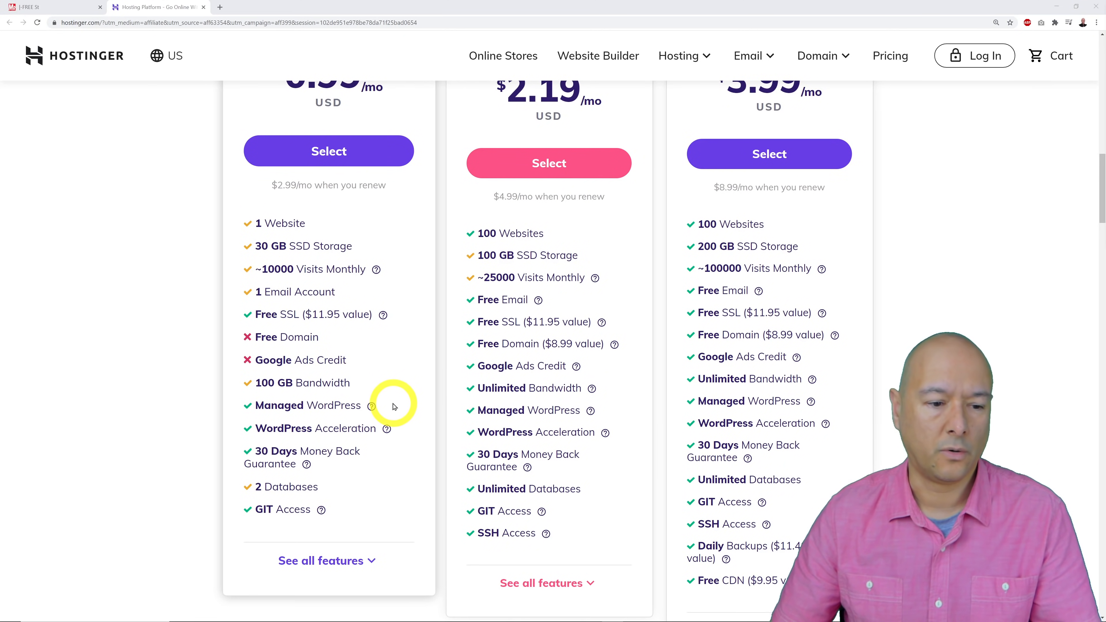
pyautogui.scroll(4, 394, 407)
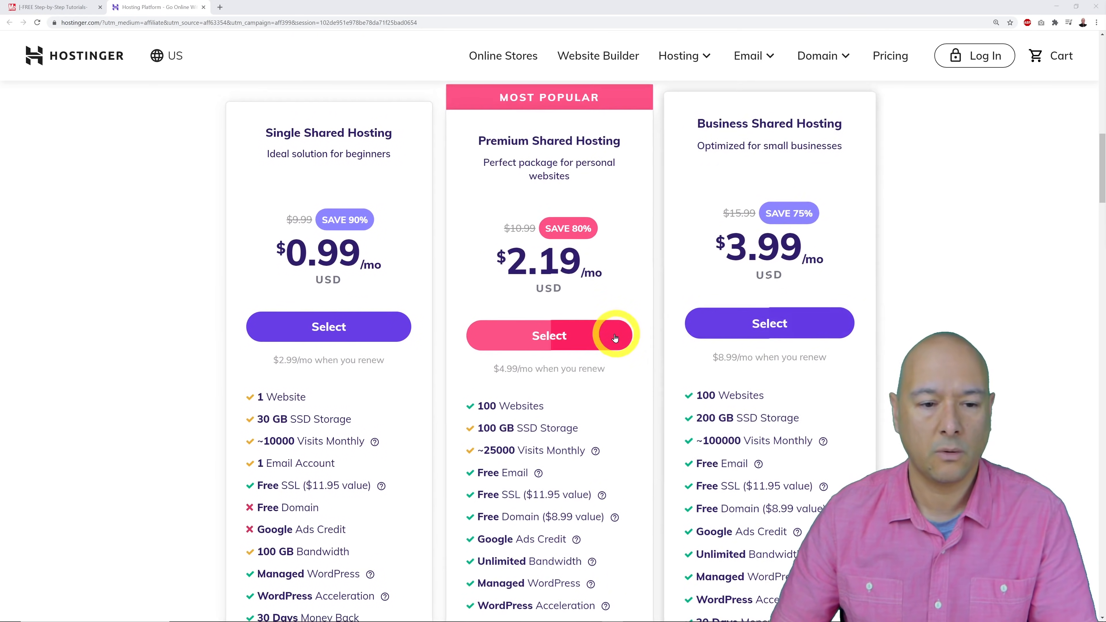
# Choose Premium Shared Hosting and set the cart's period to 1 month at $10.99.
pyautogui.click(571, 343)
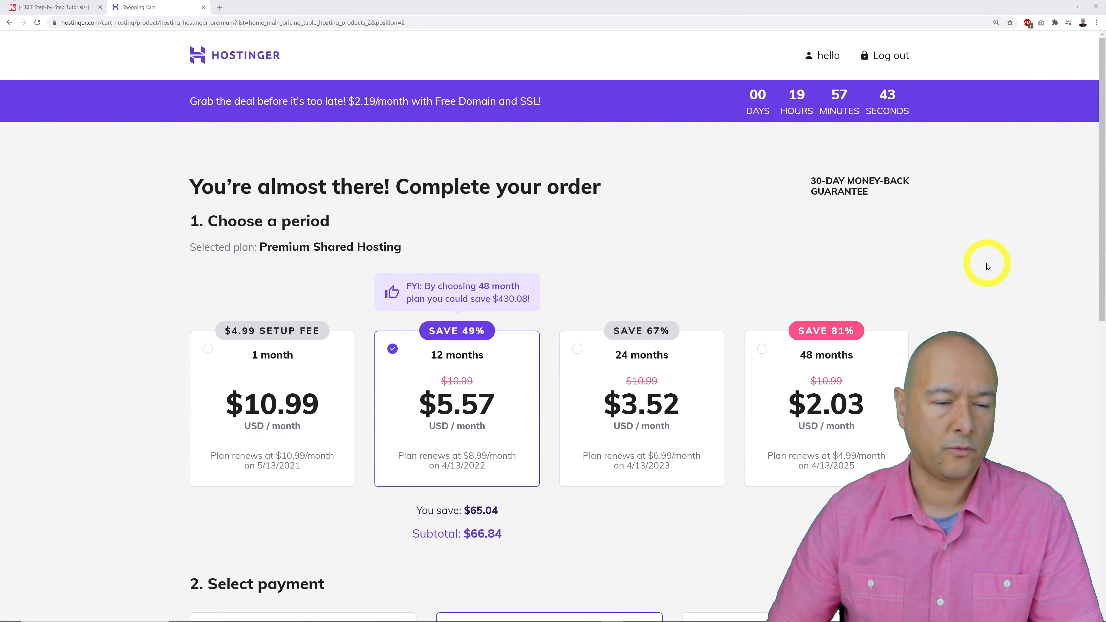
pyautogui.scroll(-3, 988, 265)
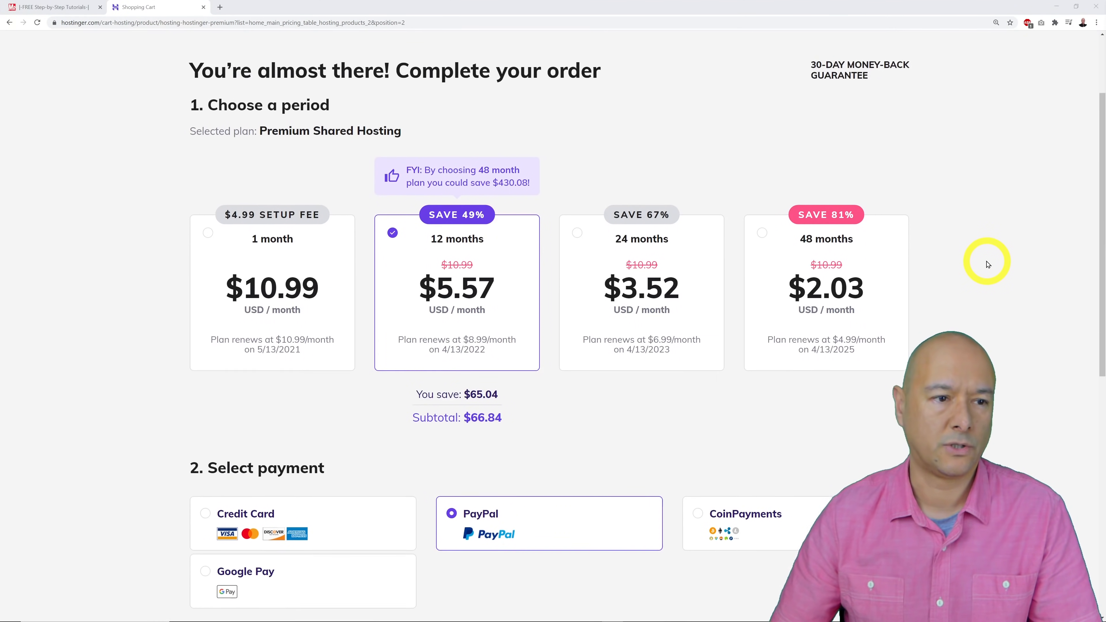
pyautogui.scroll(-1, 987, 265)
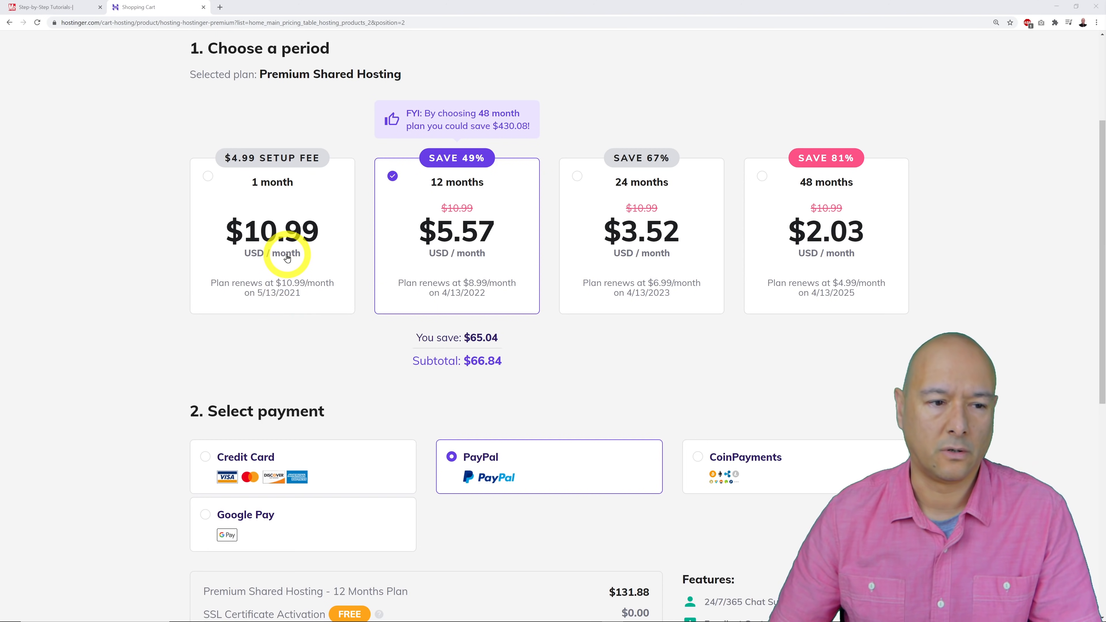
pyautogui.click(209, 177)
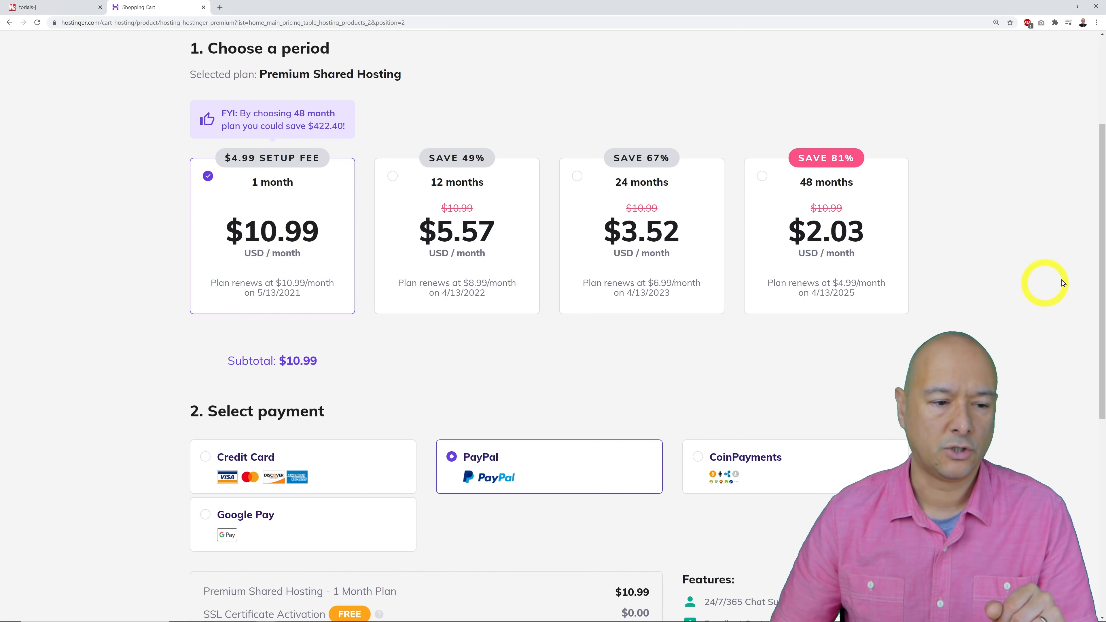
pyautogui.scroll(-5, 1062, 284)
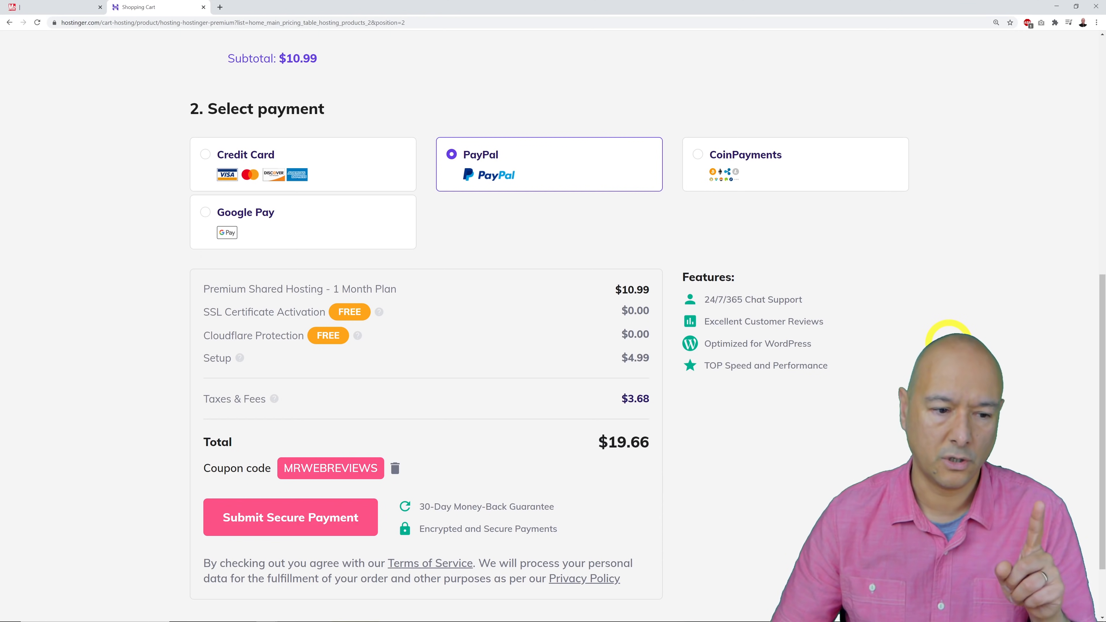
pyautogui.scroll(6, 949, 335)
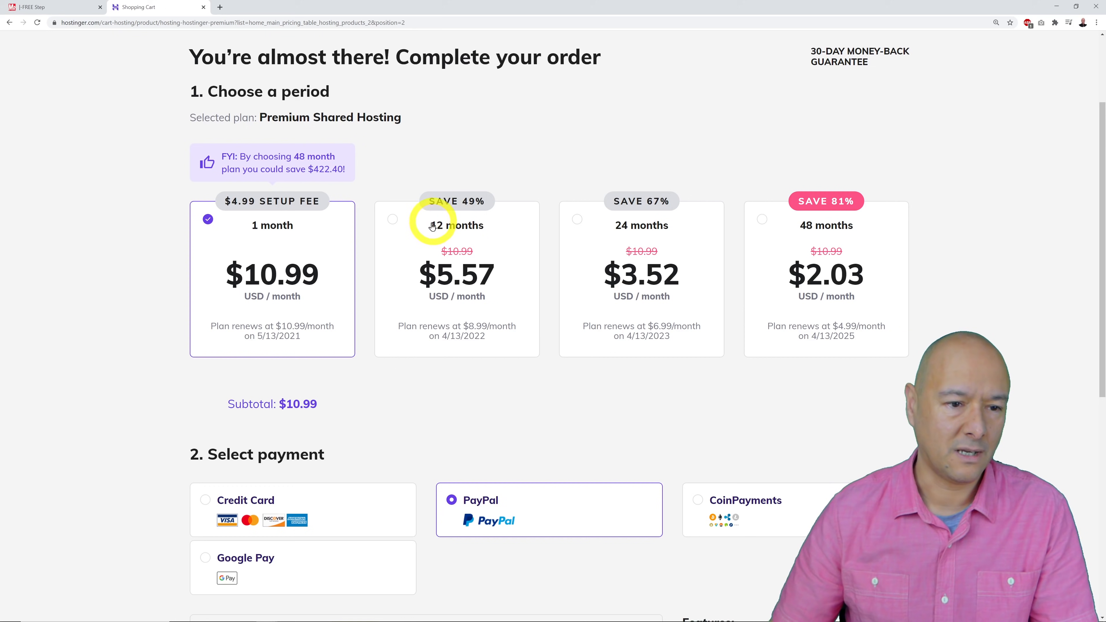
# Select the 12-month period and review the $71.88 subtotal in the order summary.
pyautogui.click(393, 221)
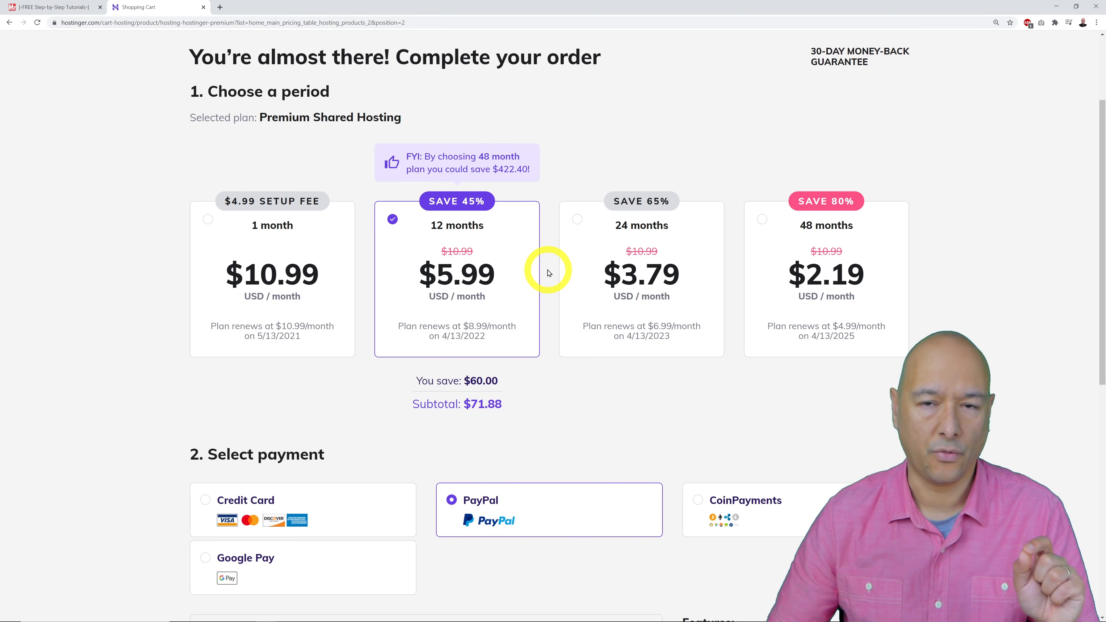
pyautogui.scroll(-4, 982, 251)
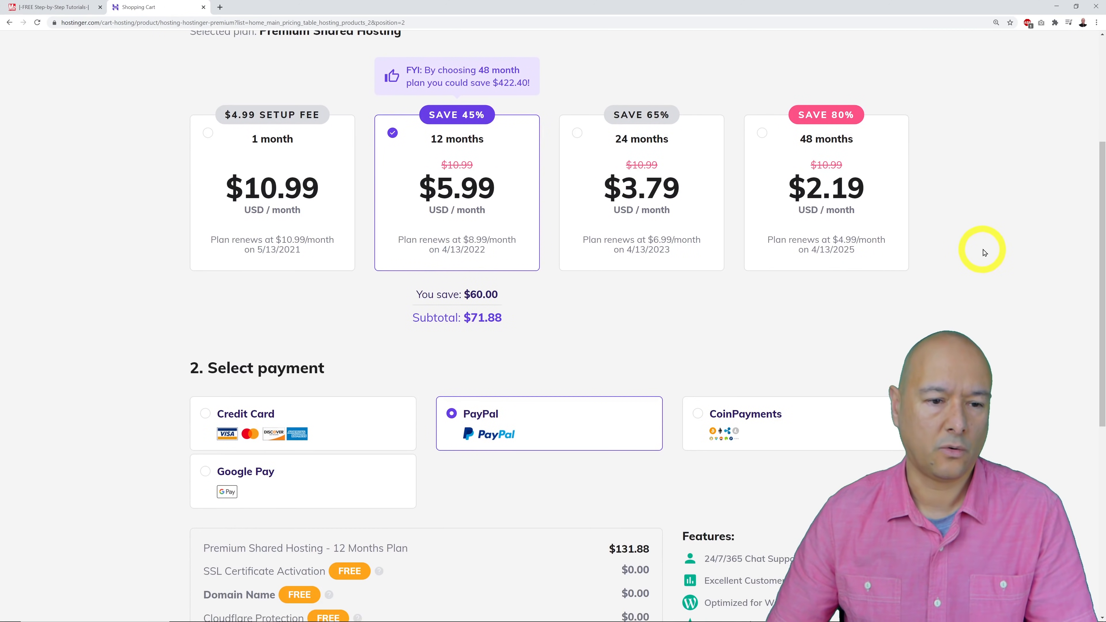
pyautogui.scroll(-2, 984, 252)
pyautogui.scroll(-1, 984, 251)
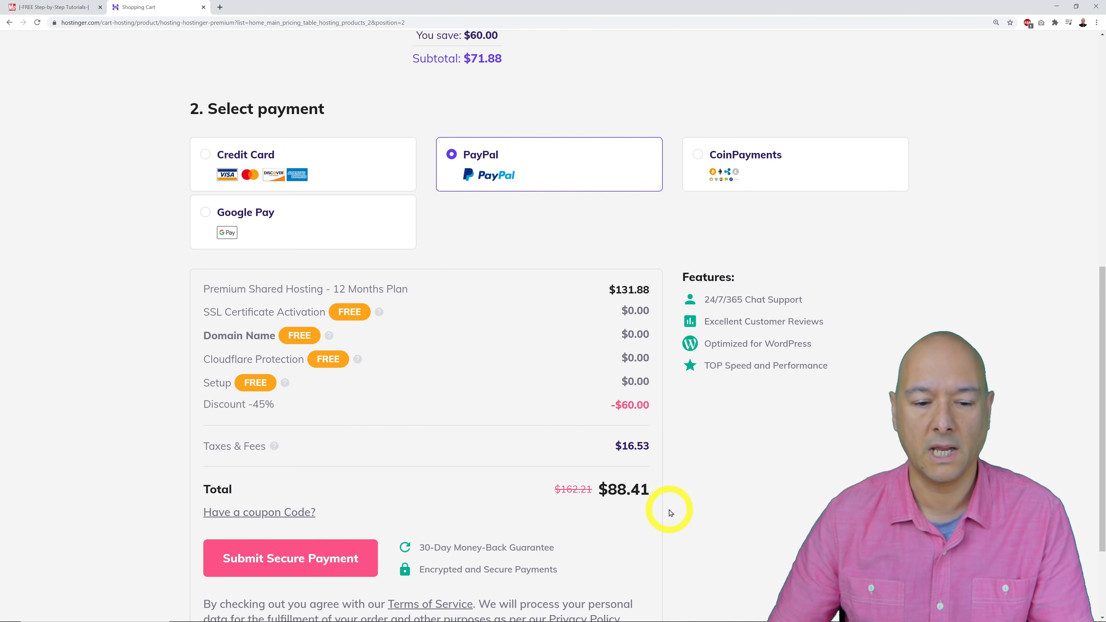
pyautogui.scroll(10, 669, 512)
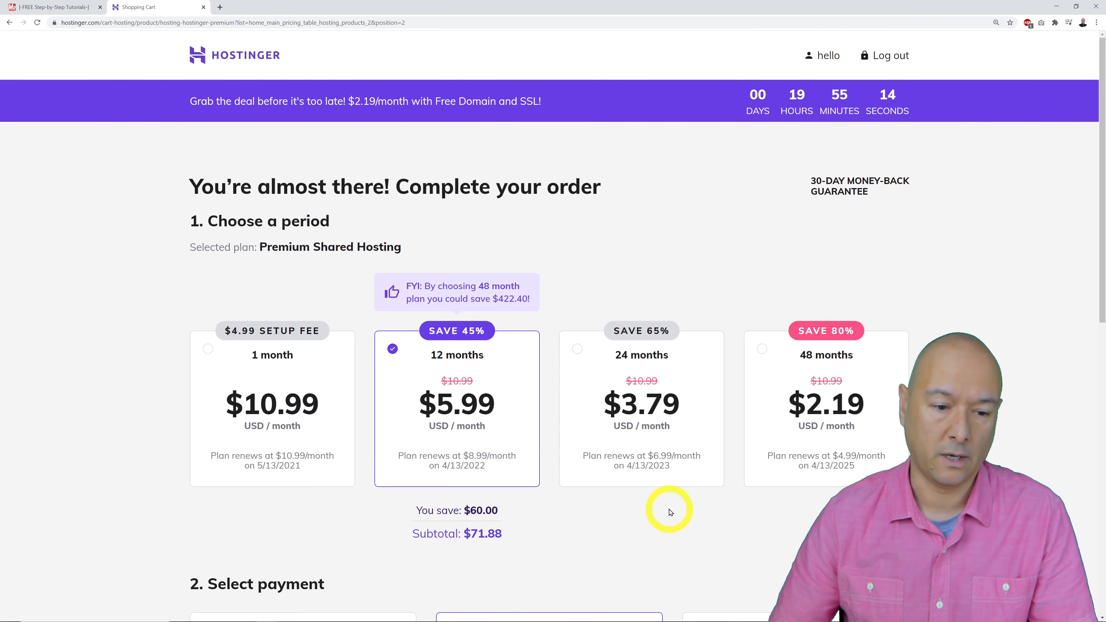
pyautogui.scroll(-3, 670, 512)
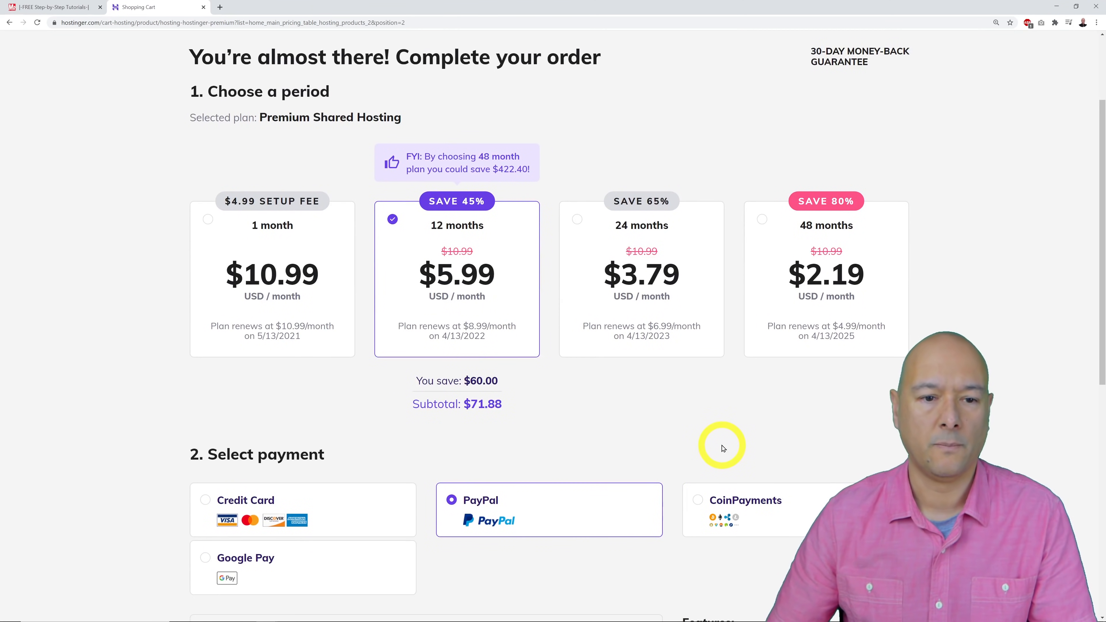
pyautogui.scroll(-1, 722, 449)
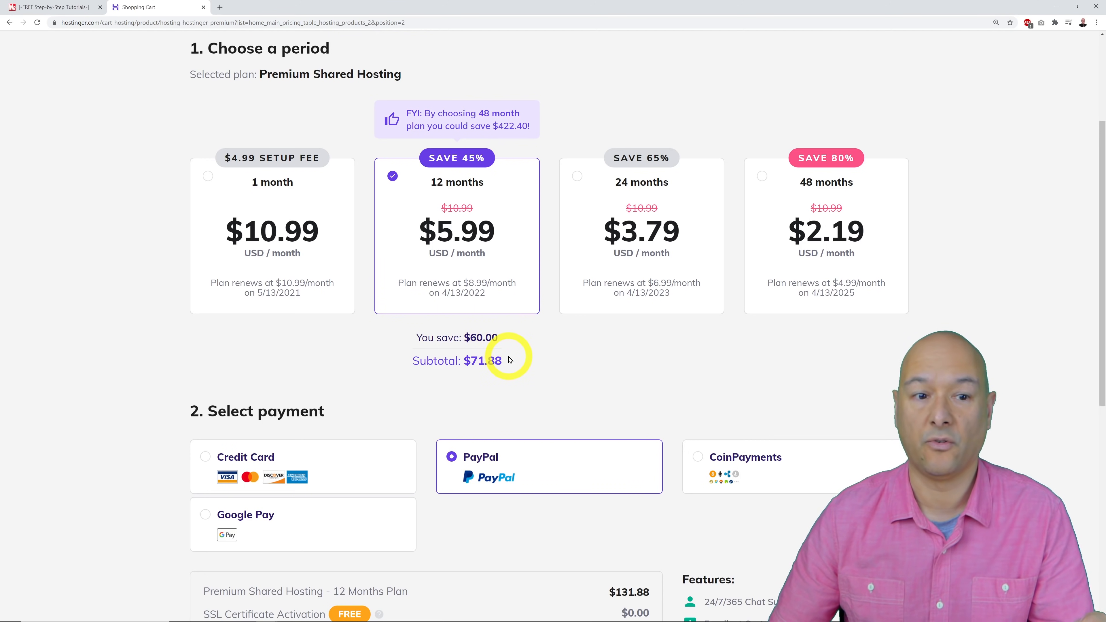
# Select the 24-month period and check its order total.
pyautogui.click(578, 177)
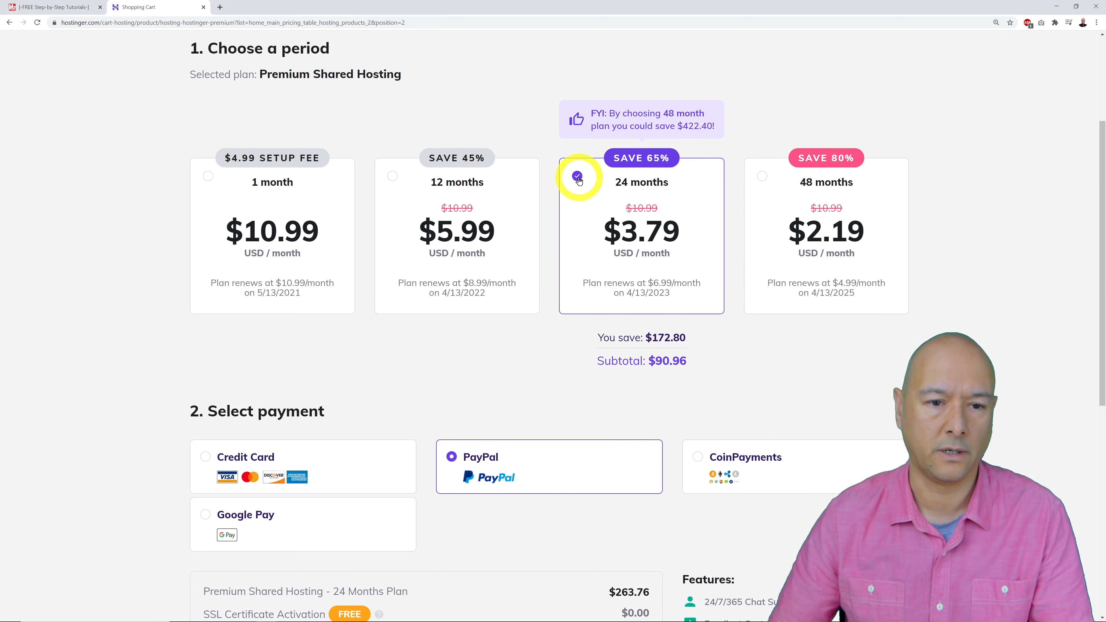
pyautogui.scroll(-5, 746, 283)
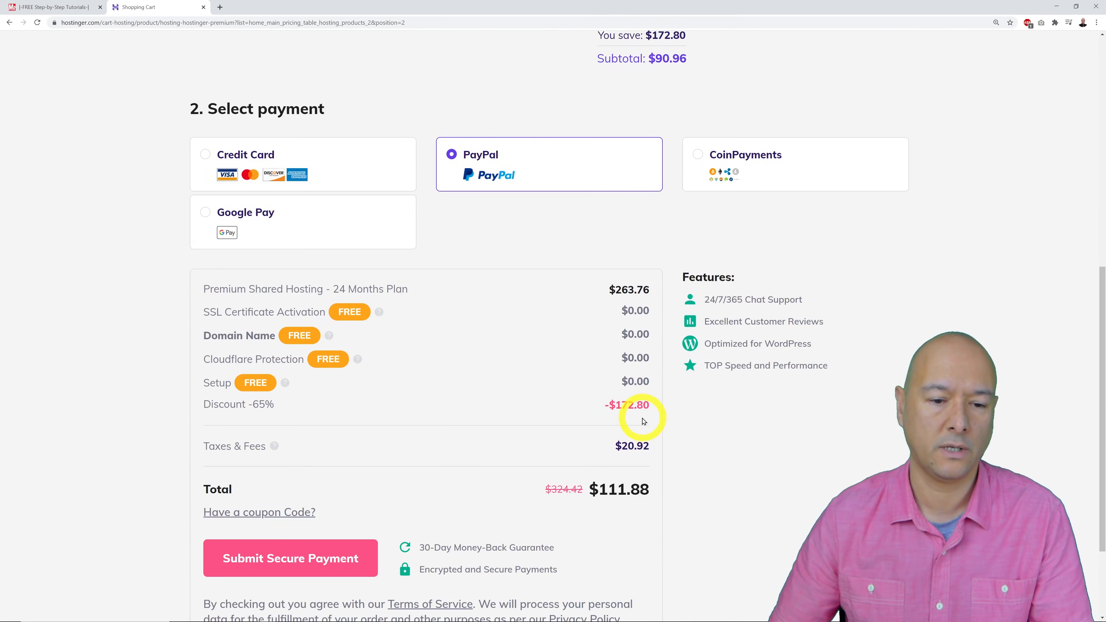
pyautogui.scroll(8, 715, 420)
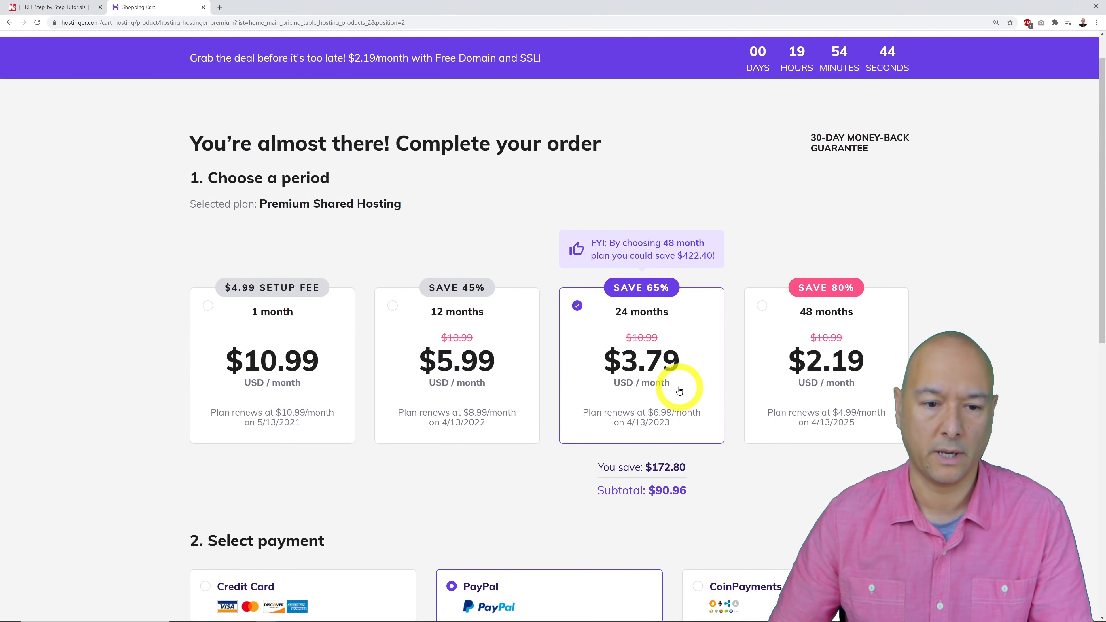
pyautogui.scroll(-2, 679, 391)
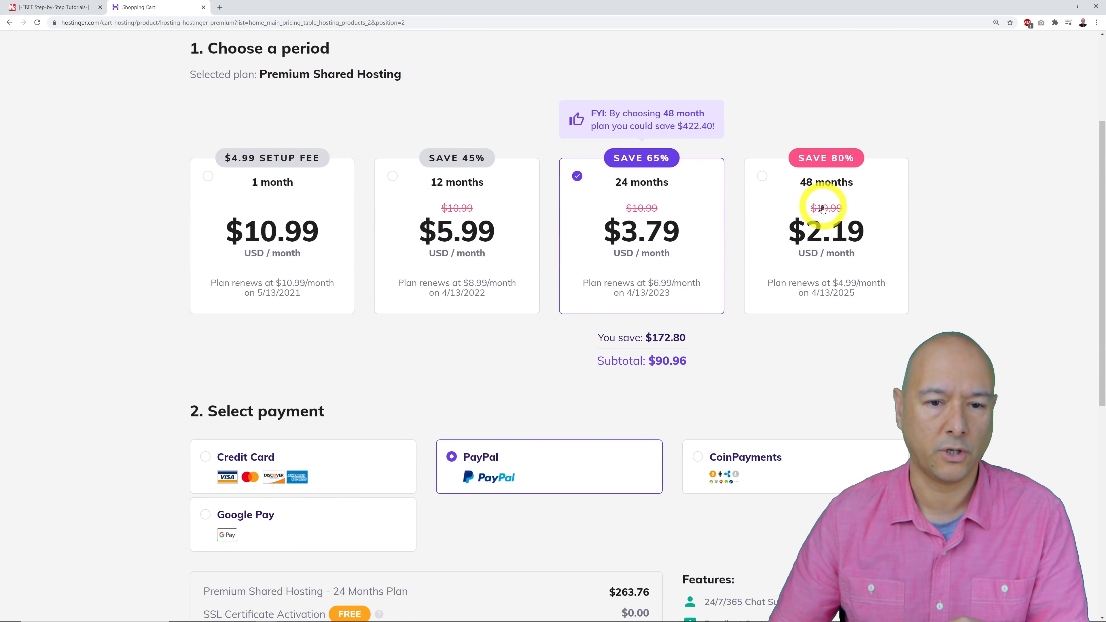
# Compare 24 and 48 months, settling on 48 months with a $105.12 subtotal.
pyautogui.click(762, 177)
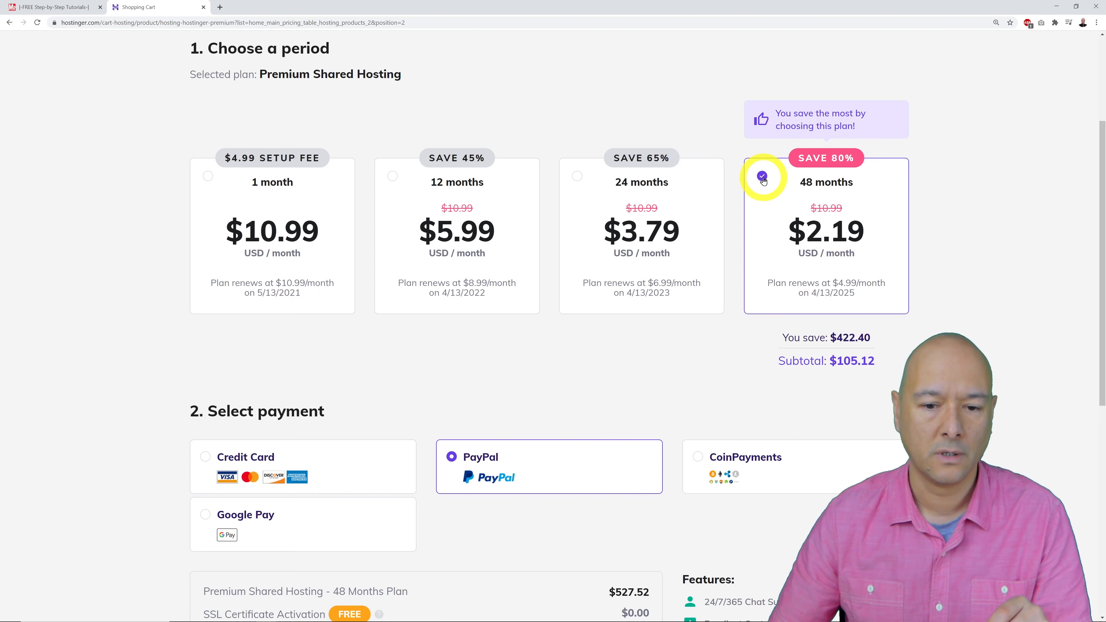
pyautogui.click(577, 176)
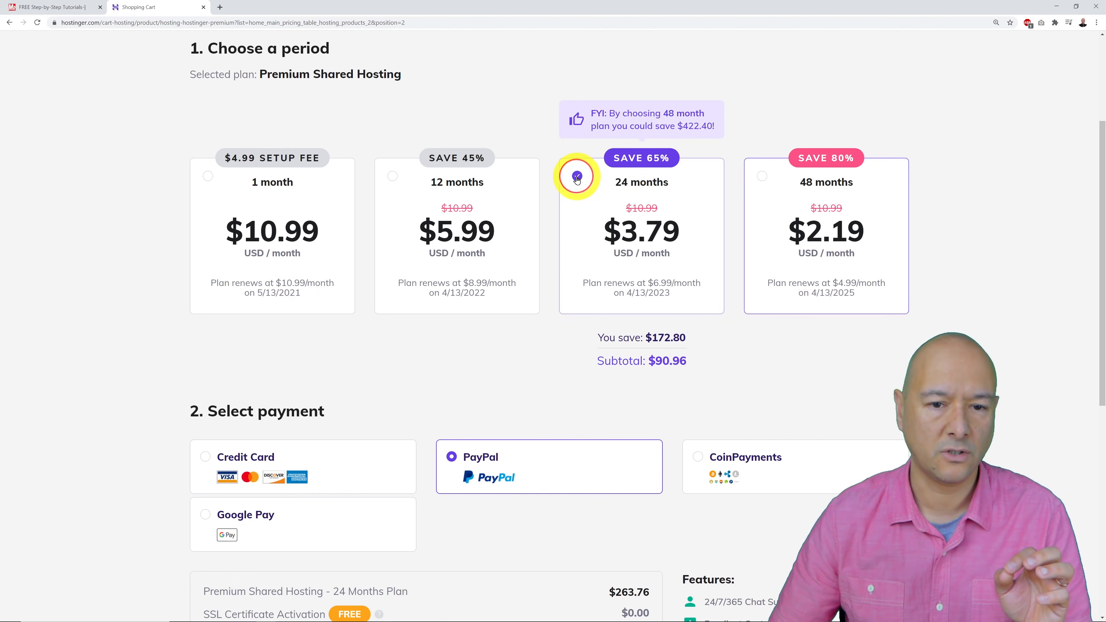
pyautogui.click(764, 177)
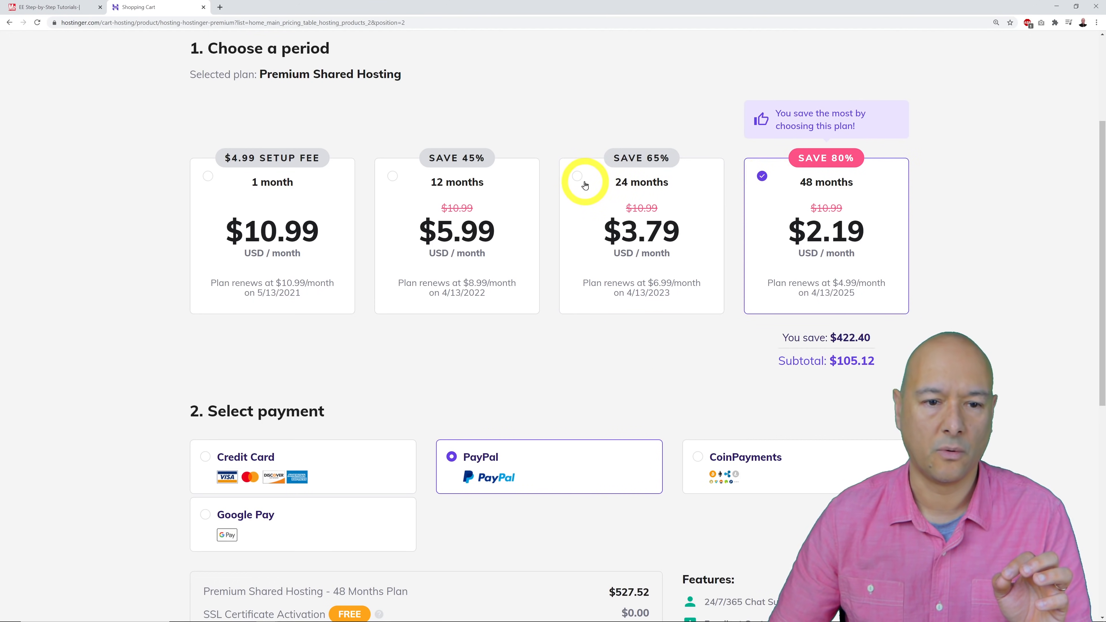
pyautogui.click(577, 177)
pyautogui.click(762, 179)
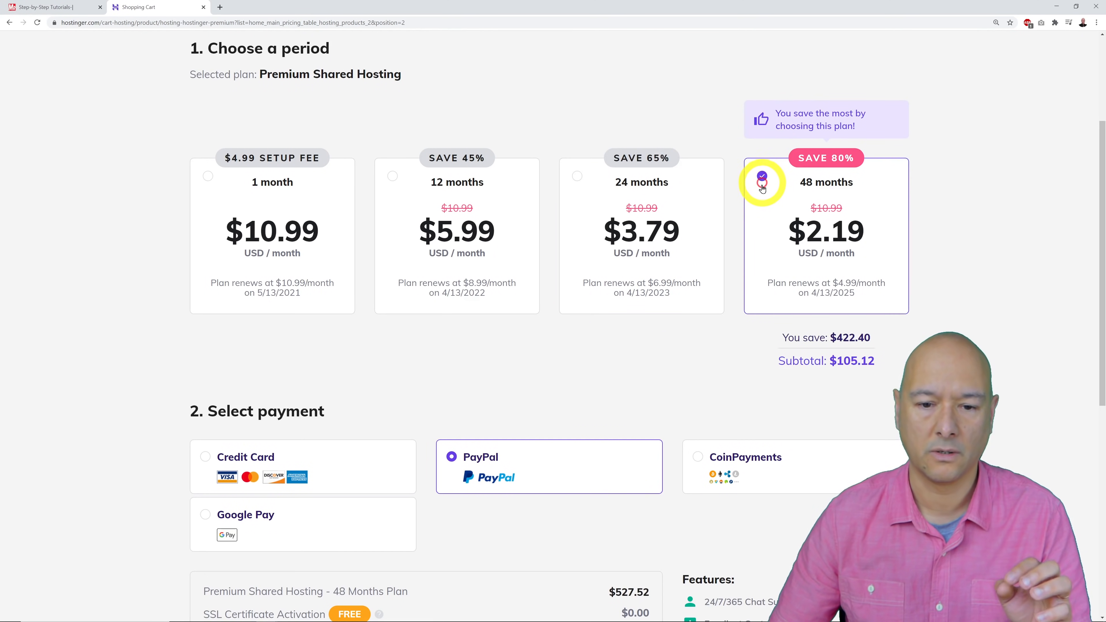
pyautogui.scroll(-2, 869, 281)
pyautogui.scroll(-4, 870, 282)
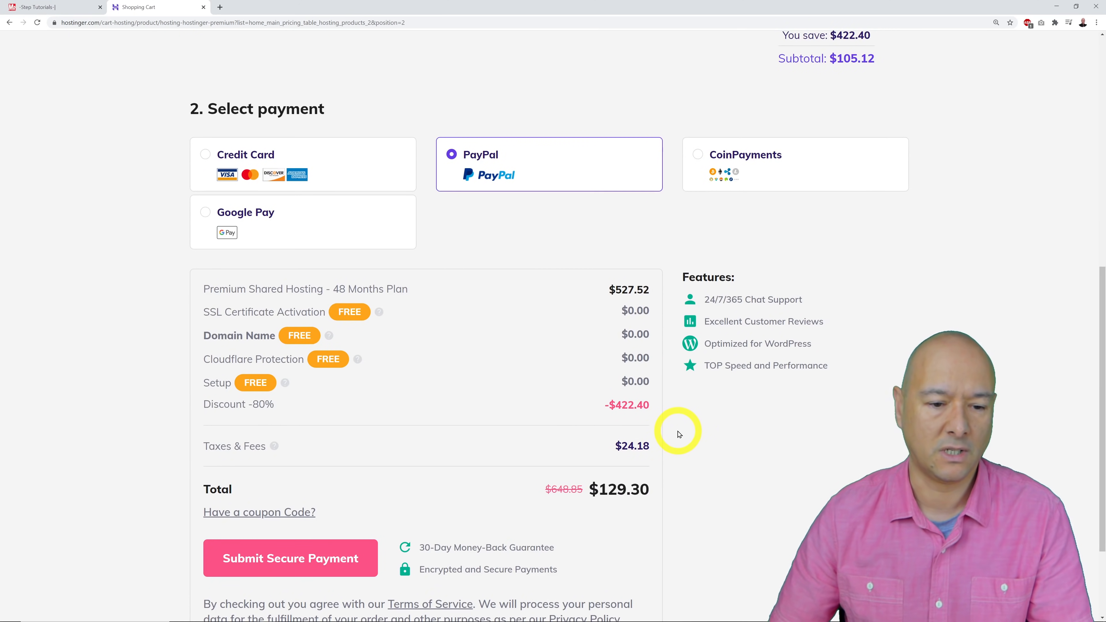
pyautogui.scroll(9, 678, 434)
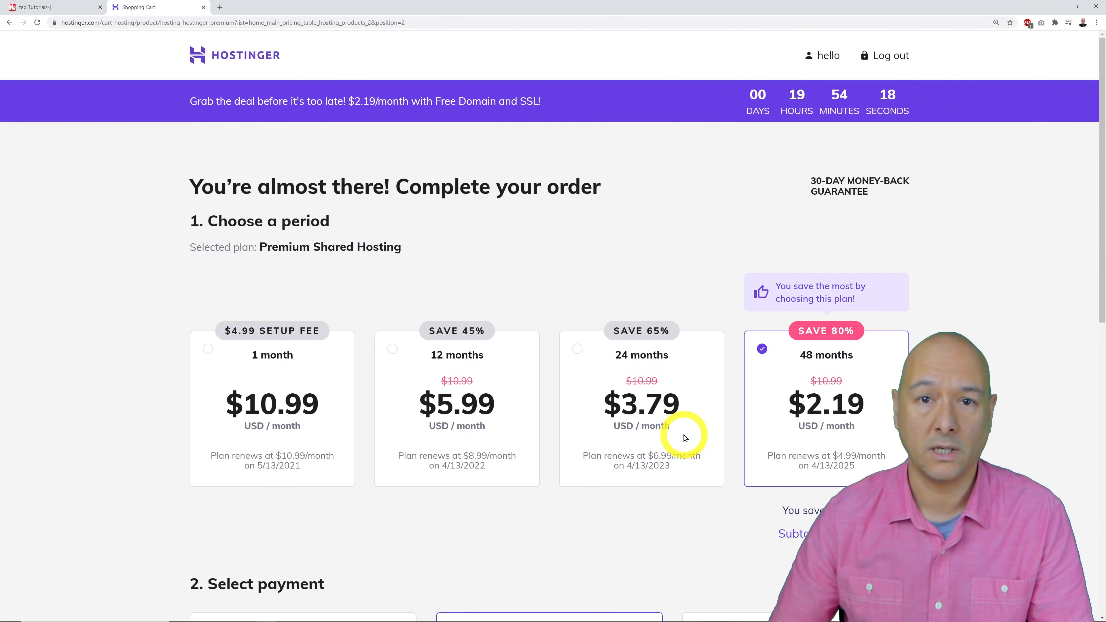
pyautogui.scroll(-3, 685, 437)
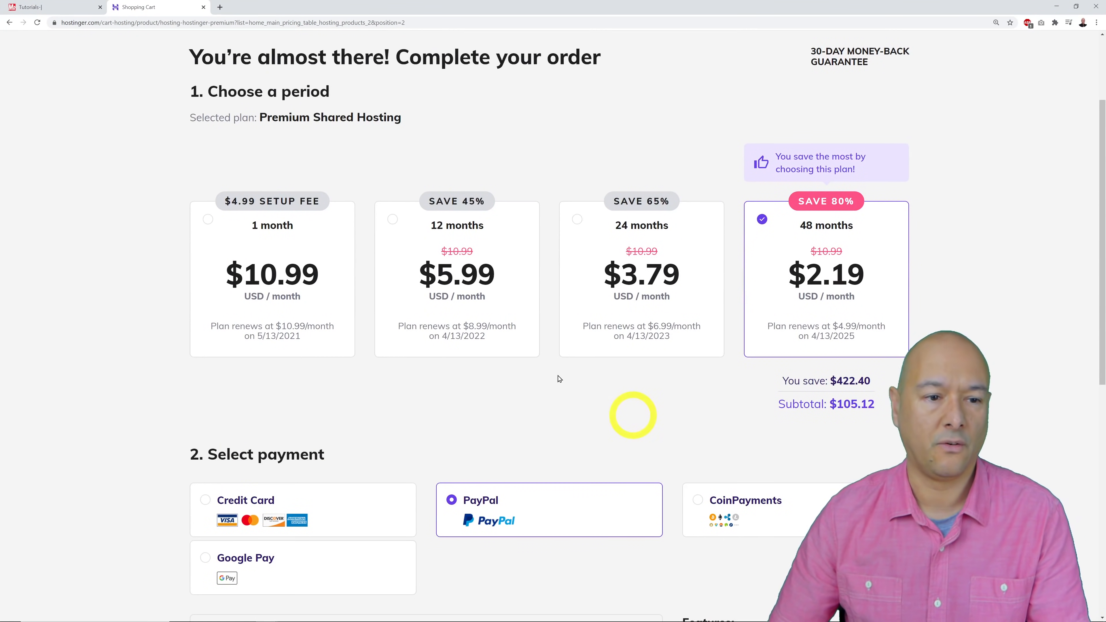
# Switch back to 12 months and confirm the $88.41 total with $16.53 taxes.
pyautogui.click(394, 222)
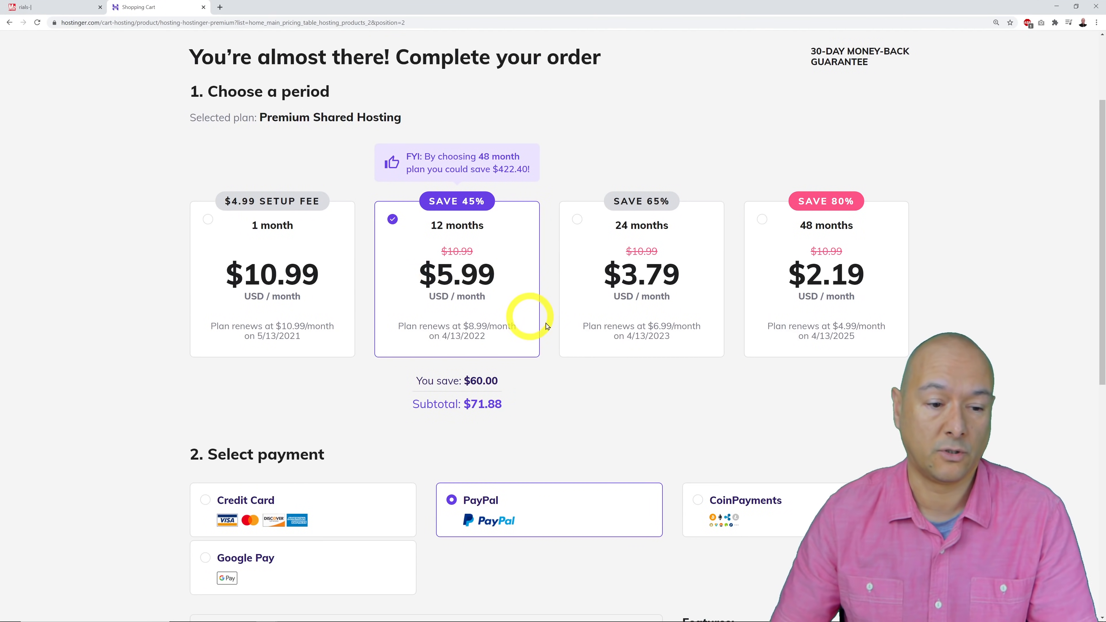
pyautogui.scroll(-4, 545, 322)
pyautogui.scroll(-1, 566, 333)
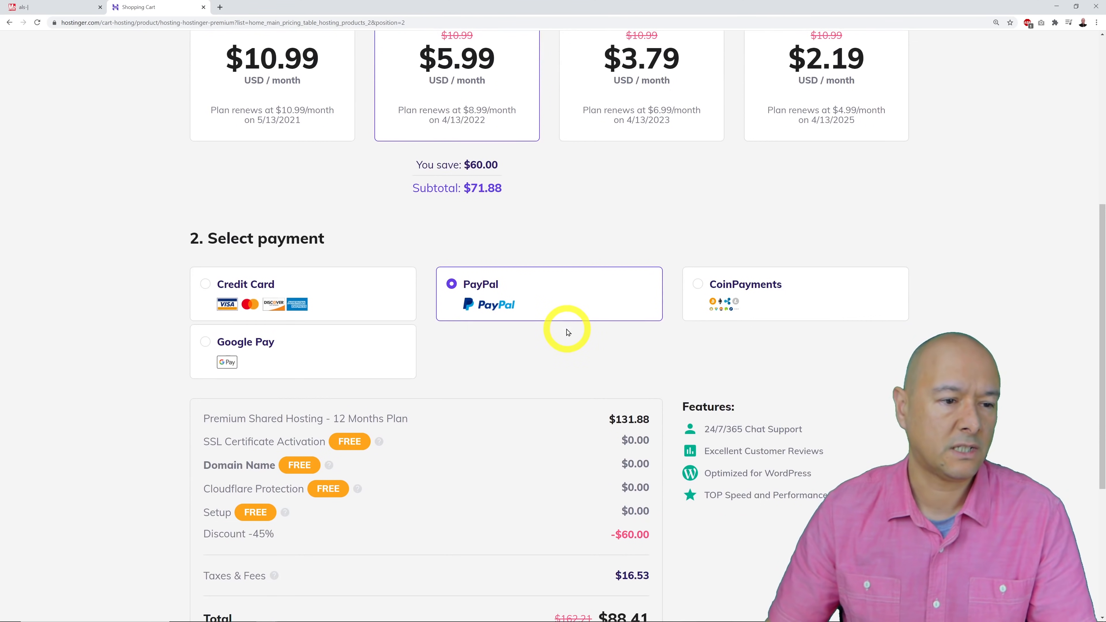
pyautogui.scroll(-1, 567, 332)
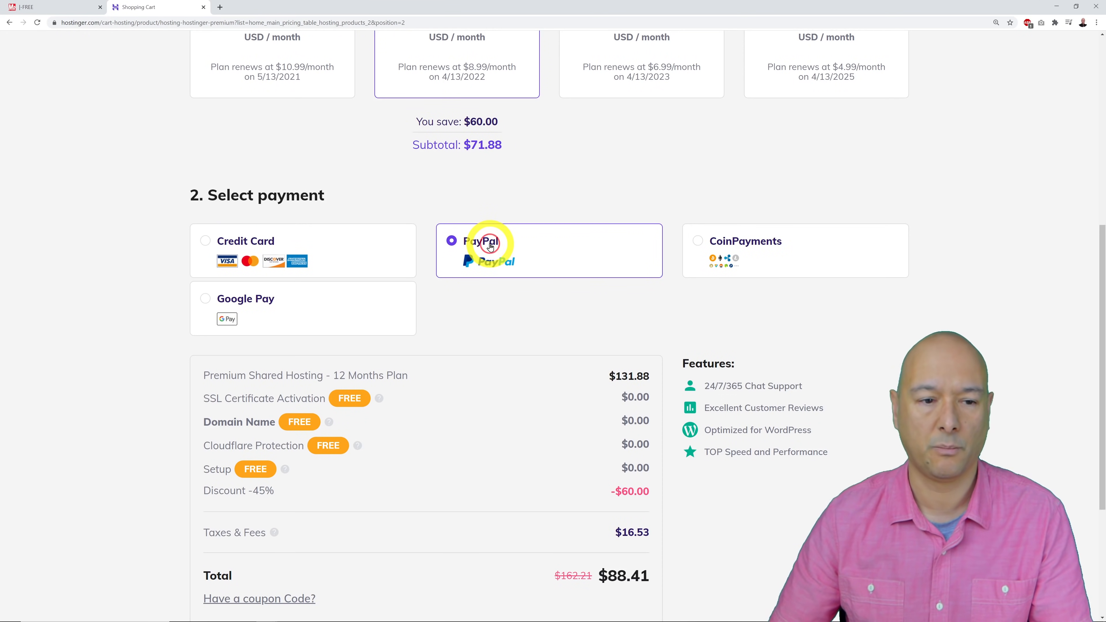
pyautogui.scroll(-5, 881, 322)
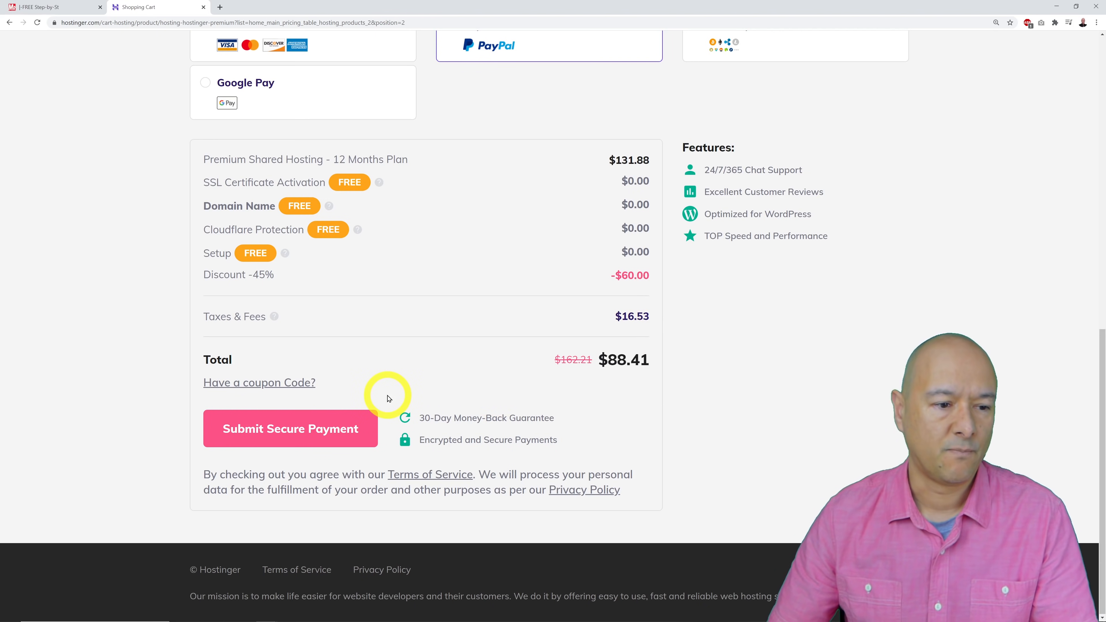
# Apply coupon MRWEBREVIEWS to lower the total to $82.21, then submit the secure payment.
pyautogui.click(294, 388)
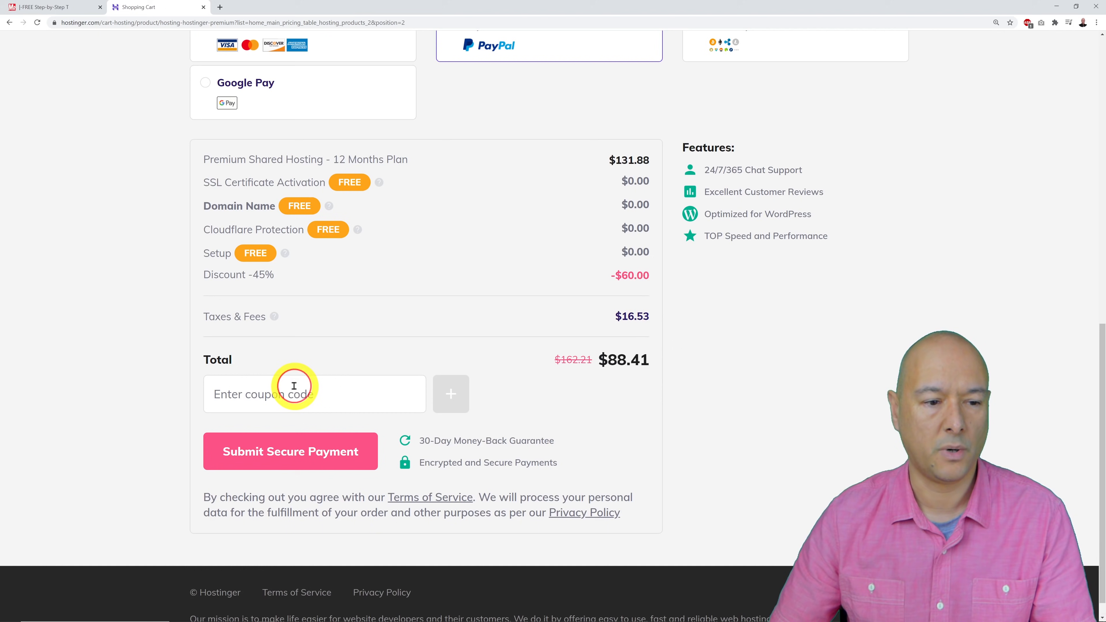
pyautogui.write('MR')
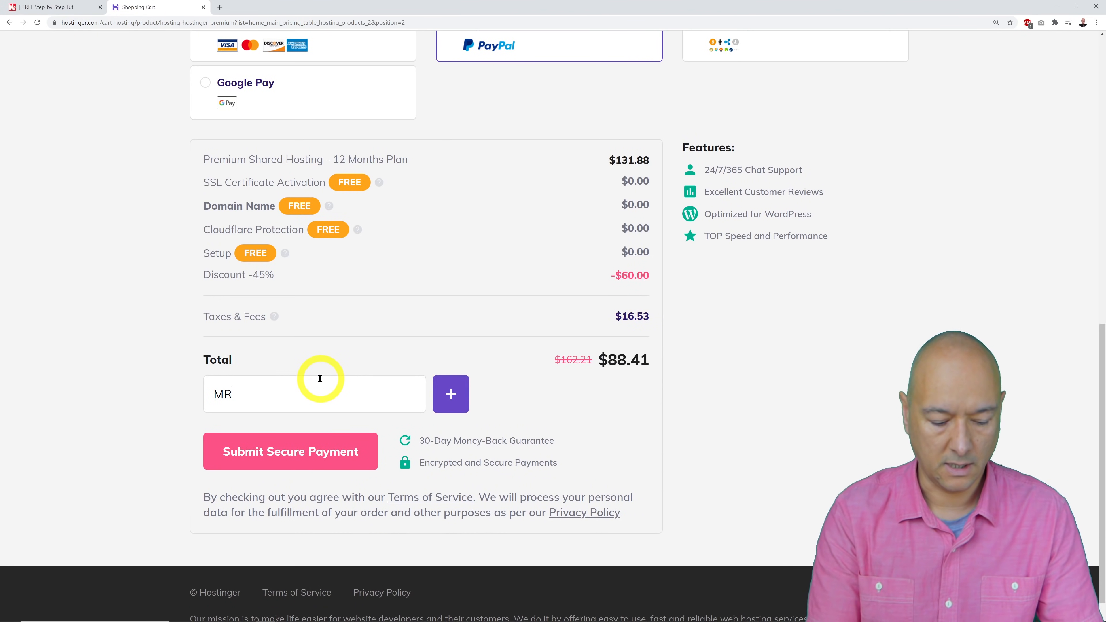
pyautogui.write('WEBREVIEWS')
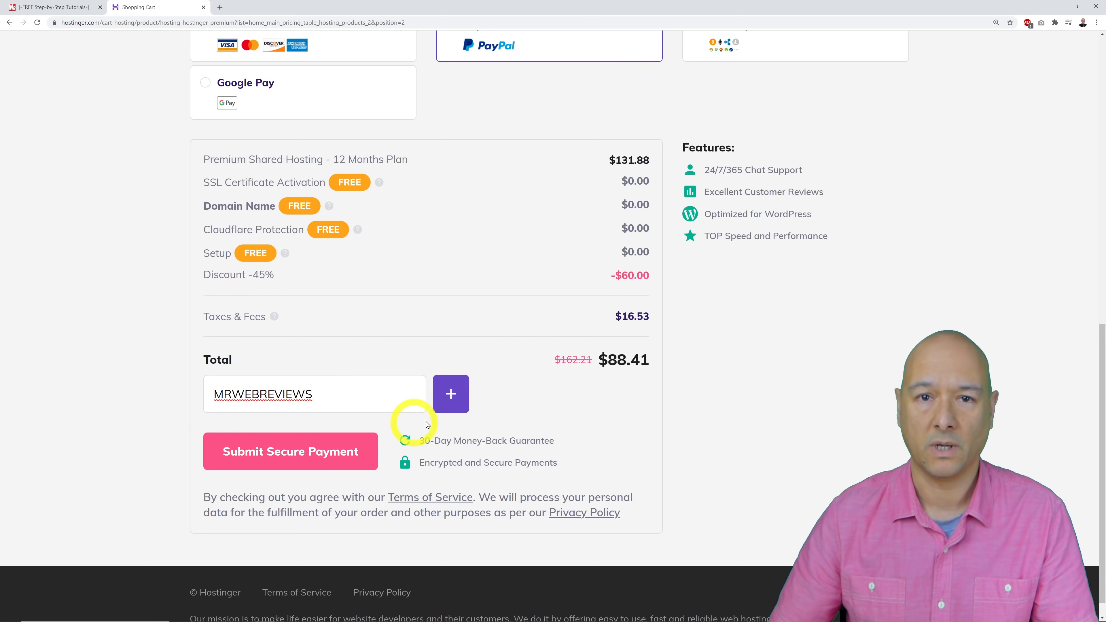
pyautogui.click(457, 396)
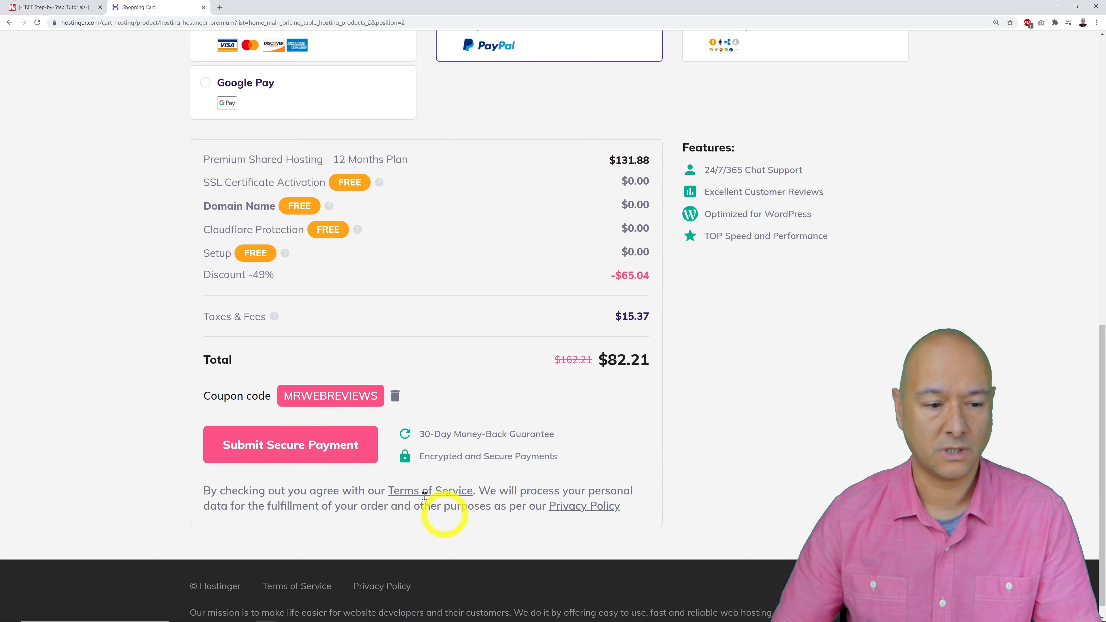
pyautogui.click(291, 453)
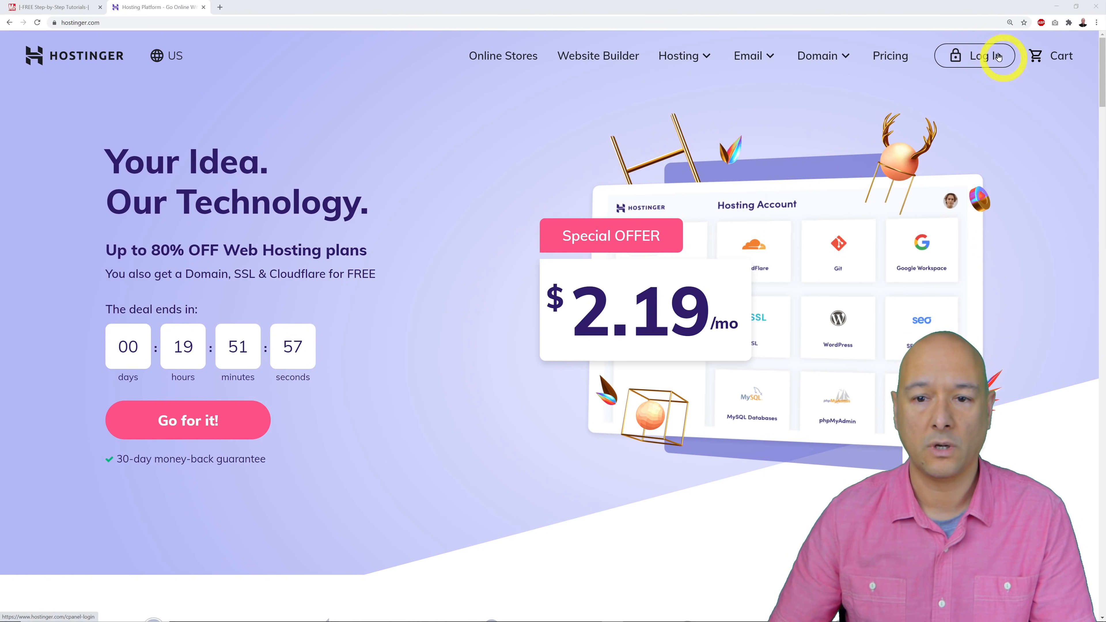
pyautogui.click(980, 56)
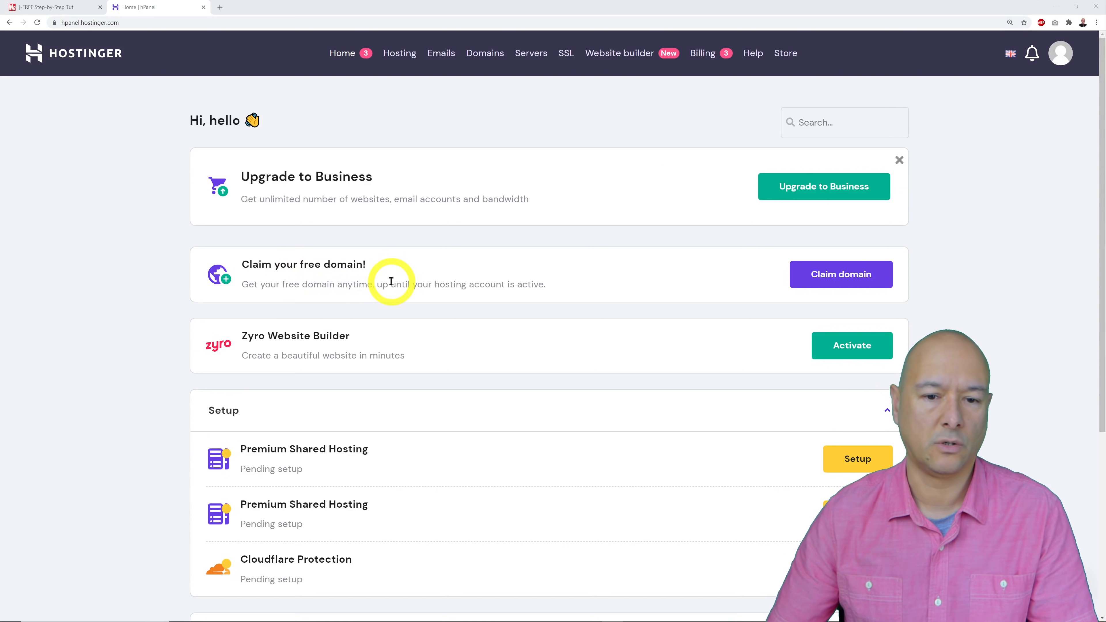
# Start the free domain claim with NYcardealer as the name and .com extension.
pyautogui.click(830, 283)
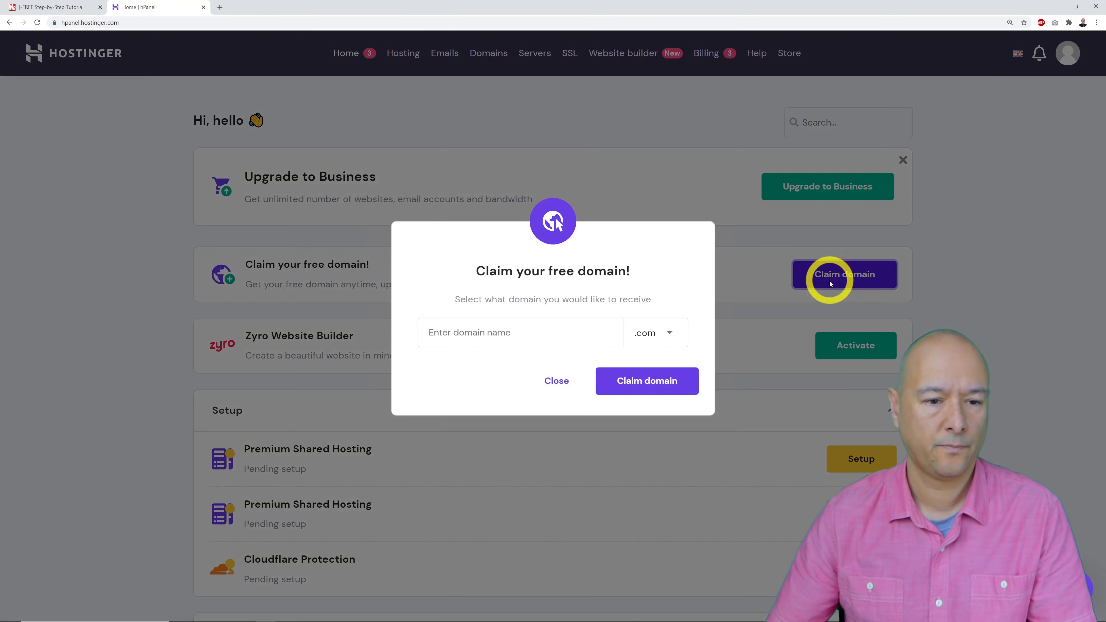
pyautogui.click(456, 342)
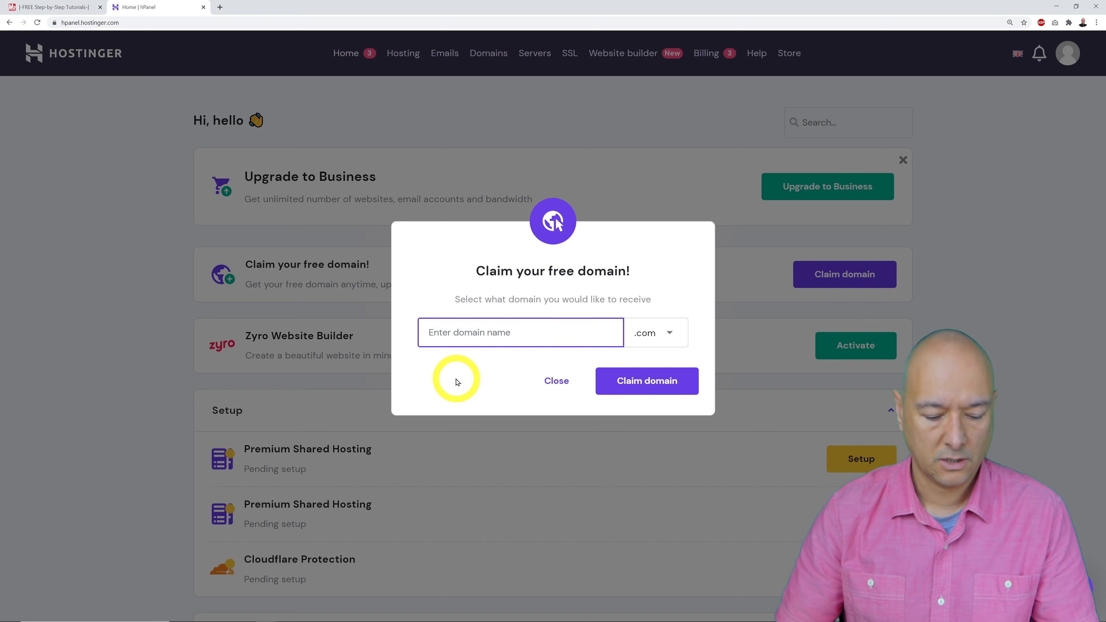
pyautogui.write('NYcar')
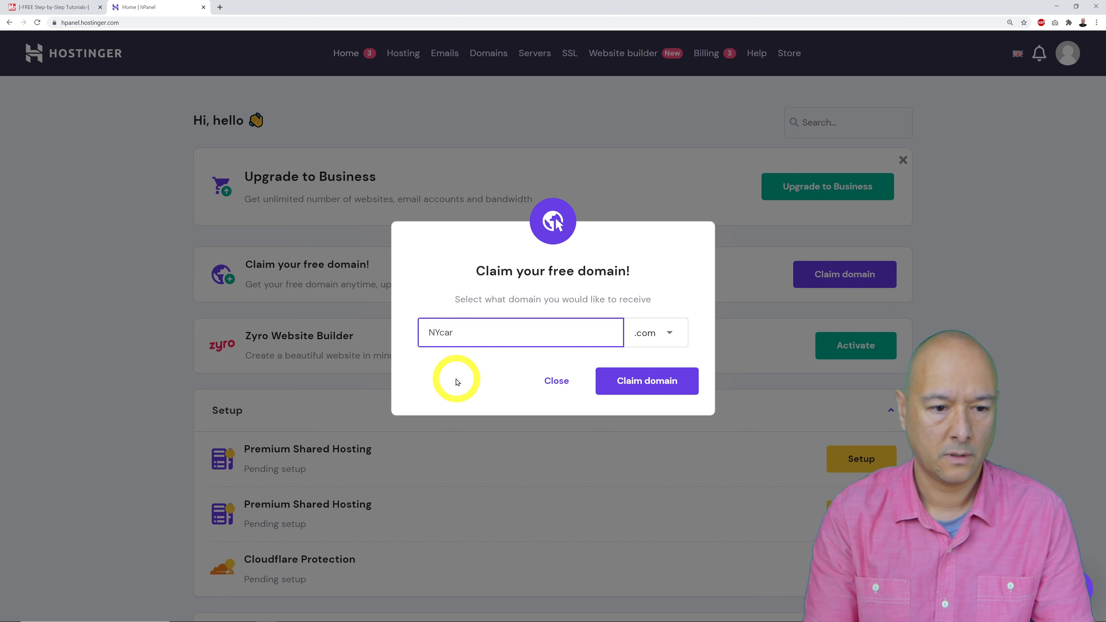
pyautogui.write('dealer')
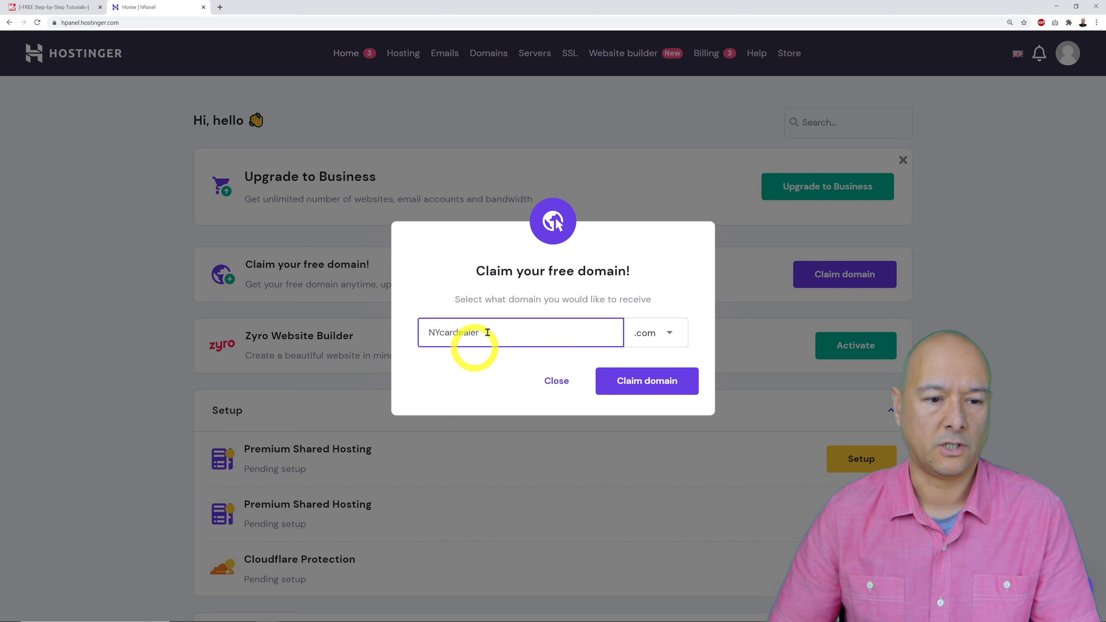
pyautogui.click(609, 281)
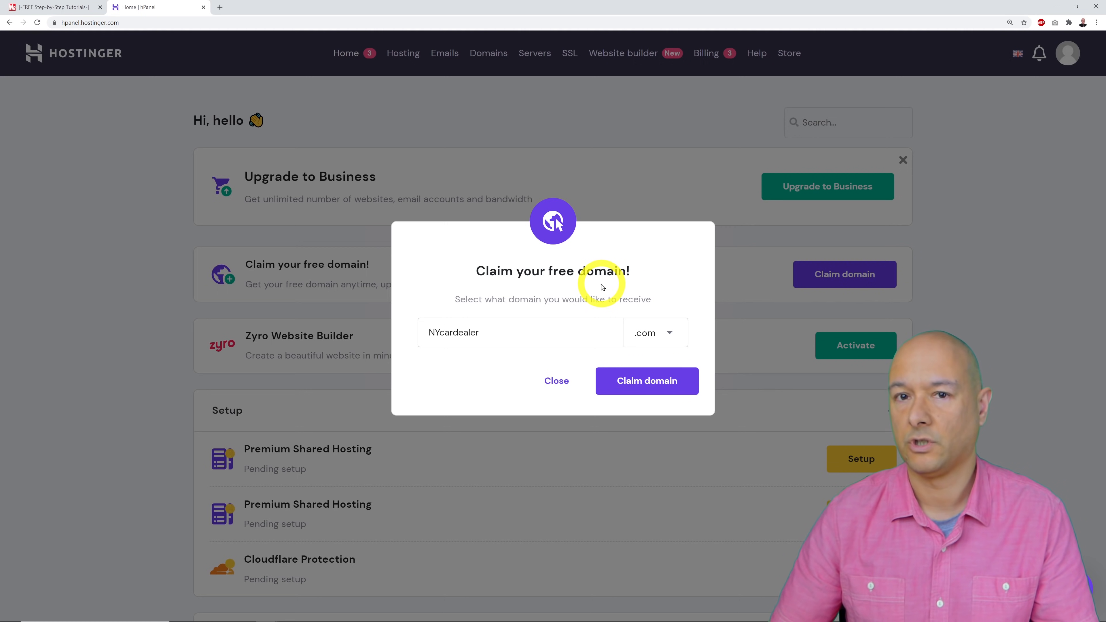
pyautogui.click(669, 334)
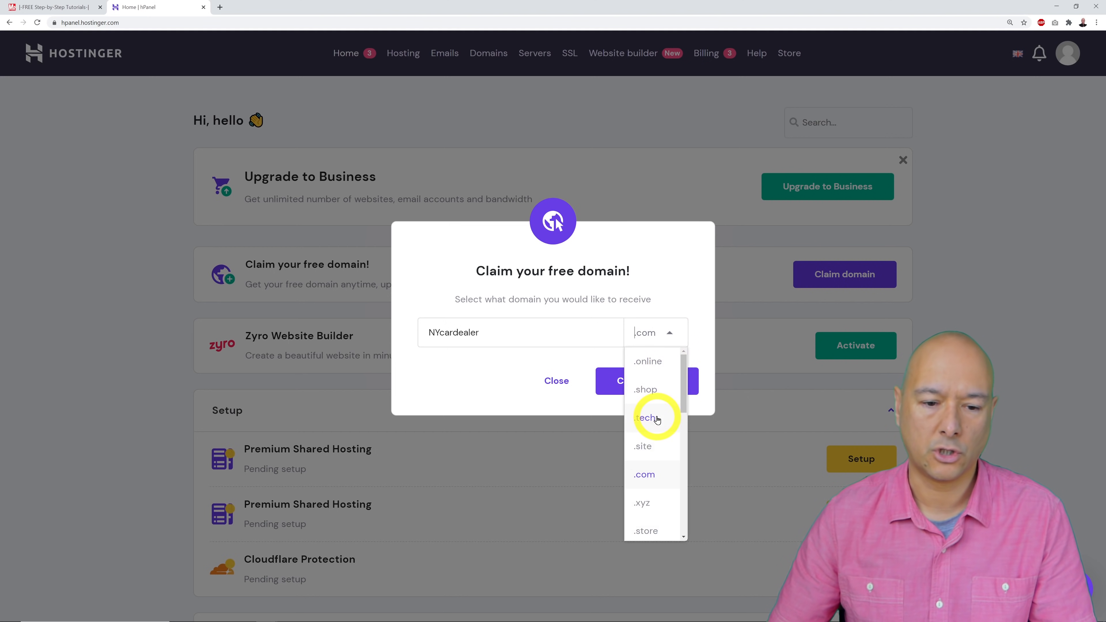
# Keep the .com extension, rename the domain to cardealerNY, and close the claim dialog.
pyautogui.scroll(-2, 658, 447)
pyautogui.scroll(-5, 659, 448)
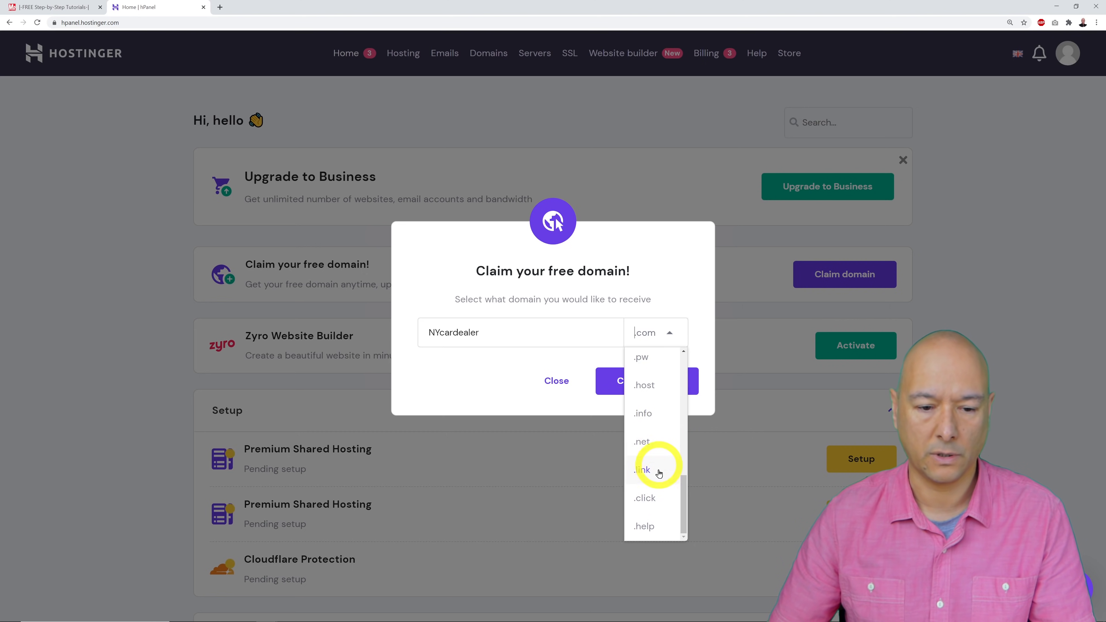
pyautogui.click(659, 292)
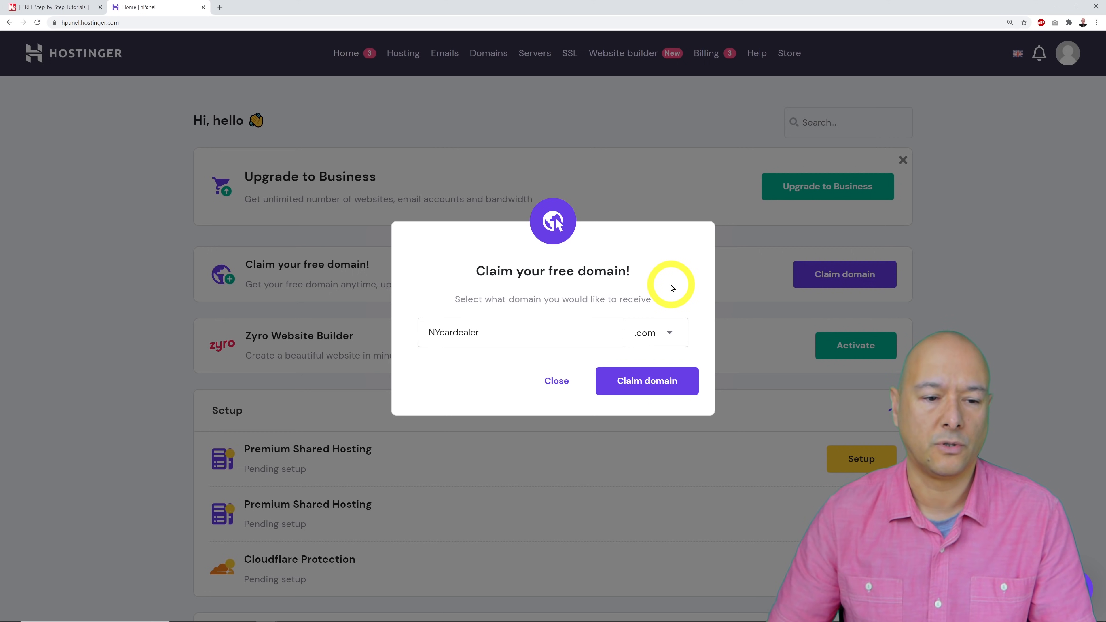
pyautogui.moveTo(440, 332); pyautogui.dragTo(429, 332)
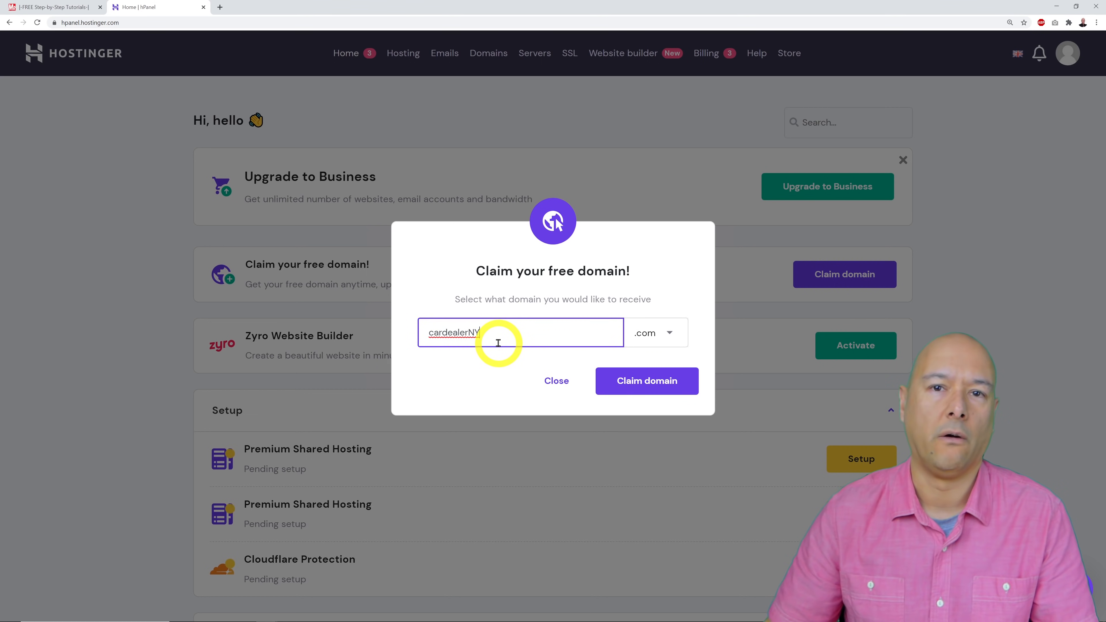
pyautogui.click(499, 305)
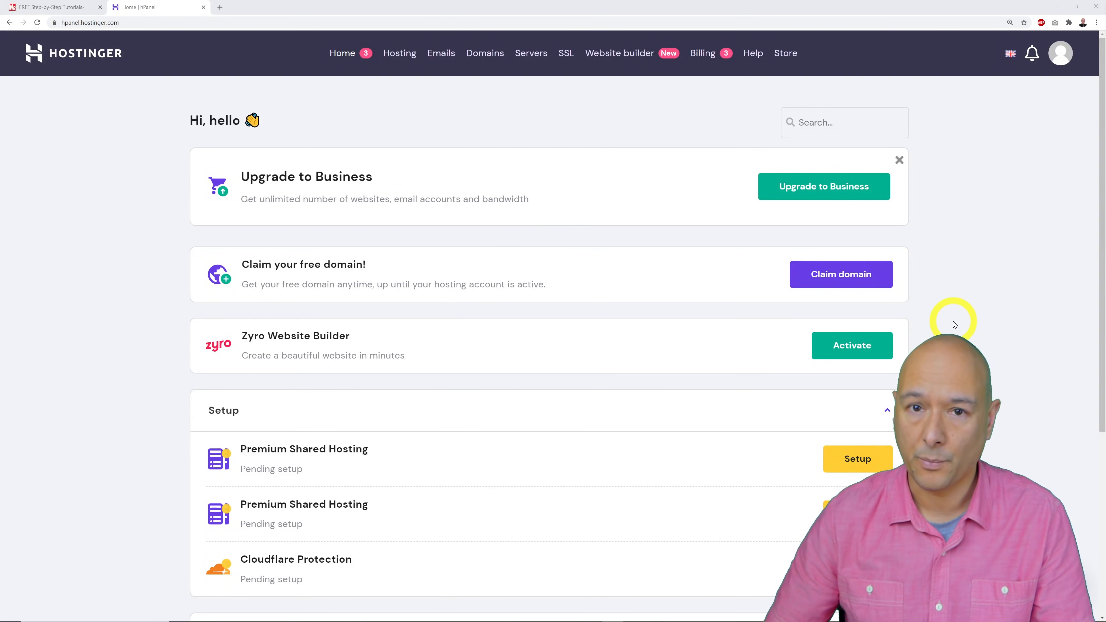
# Scroll to Setup and choose the pending Premium Shared Hosting plan to start its setup.
pyautogui.scroll(-6, 954, 325)
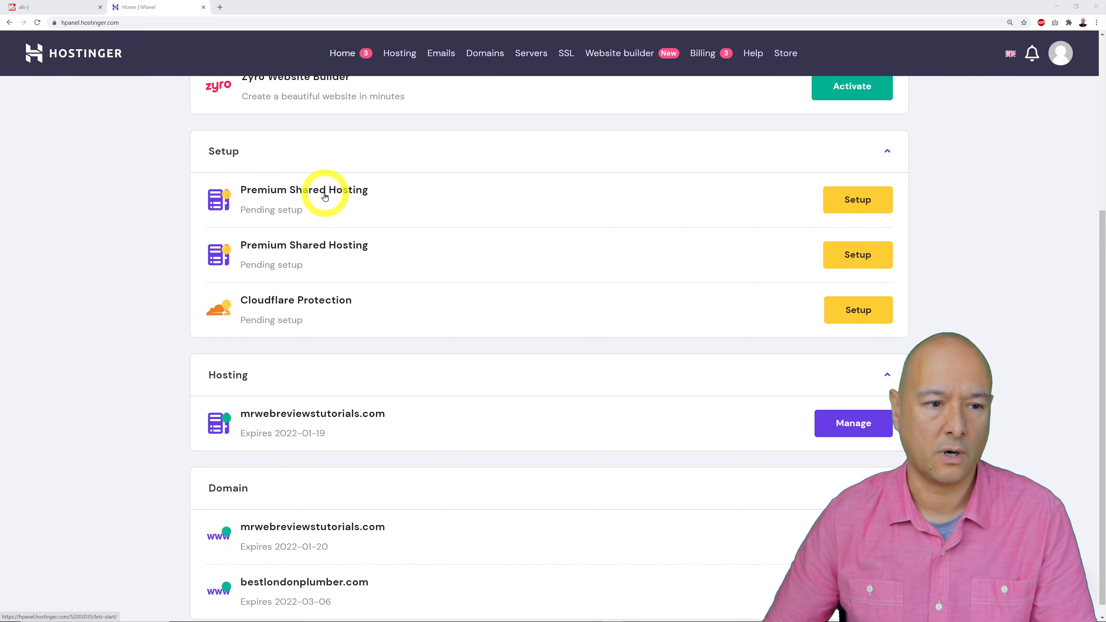
pyautogui.click(334, 196)
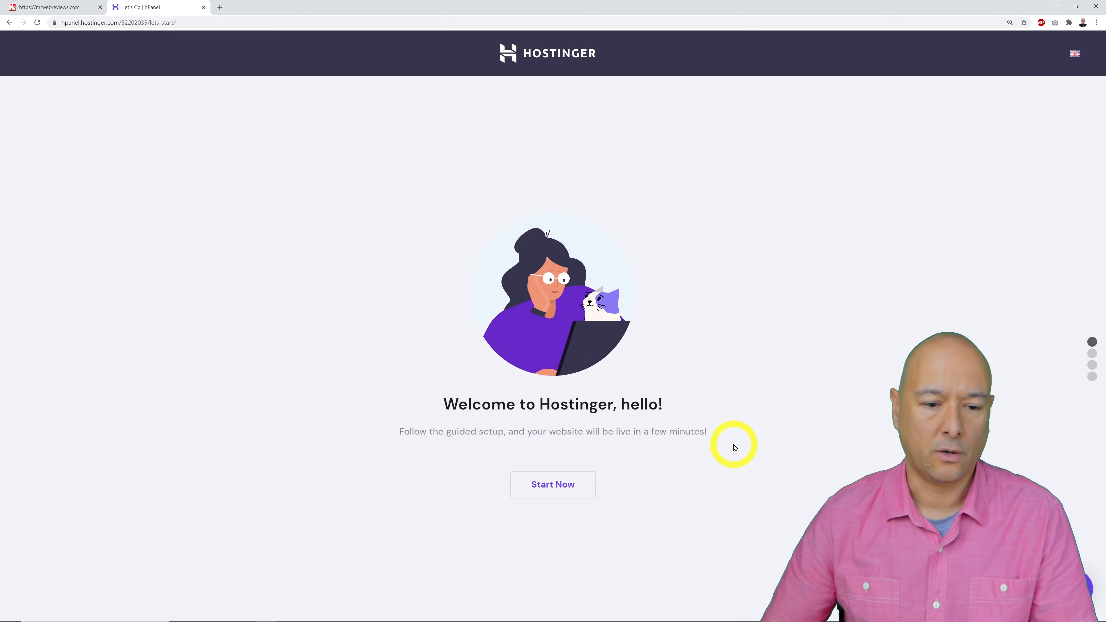
# Begin setup, choose bestlondonplumber.com as the domain, and skip to start from scratch.
pyautogui.click(577, 491)
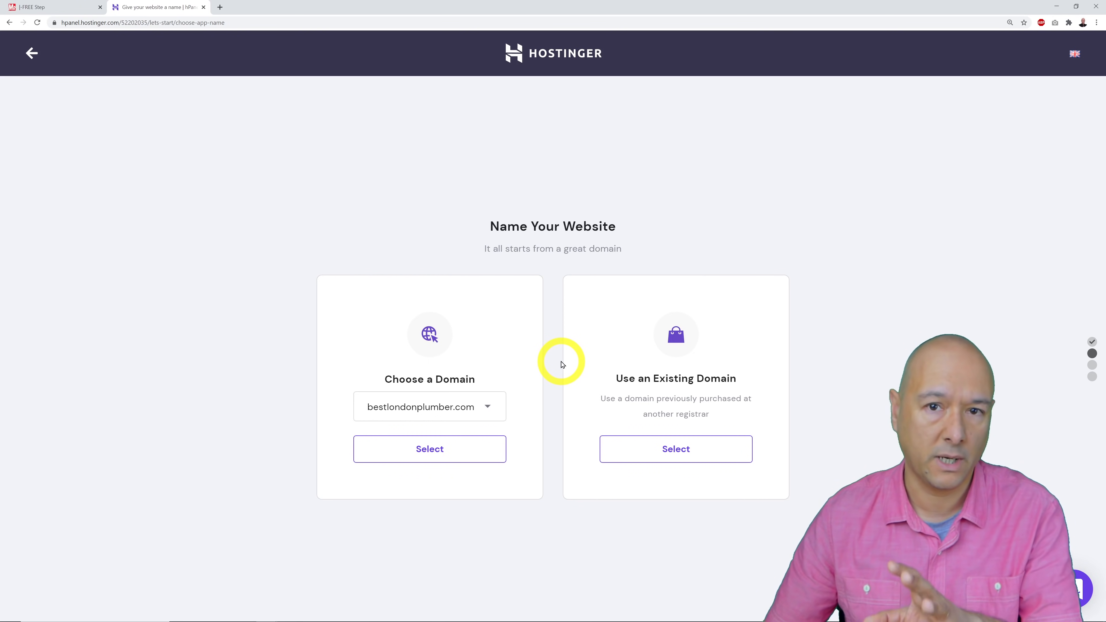
pyautogui.click(489, 408)
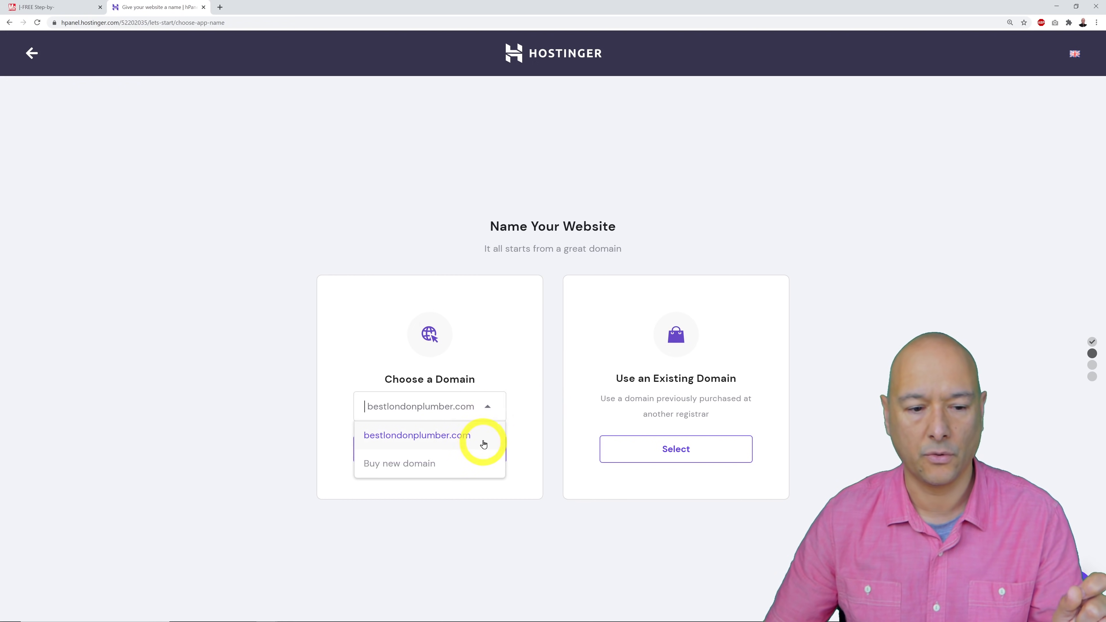
pyautogui.click(455, 466)
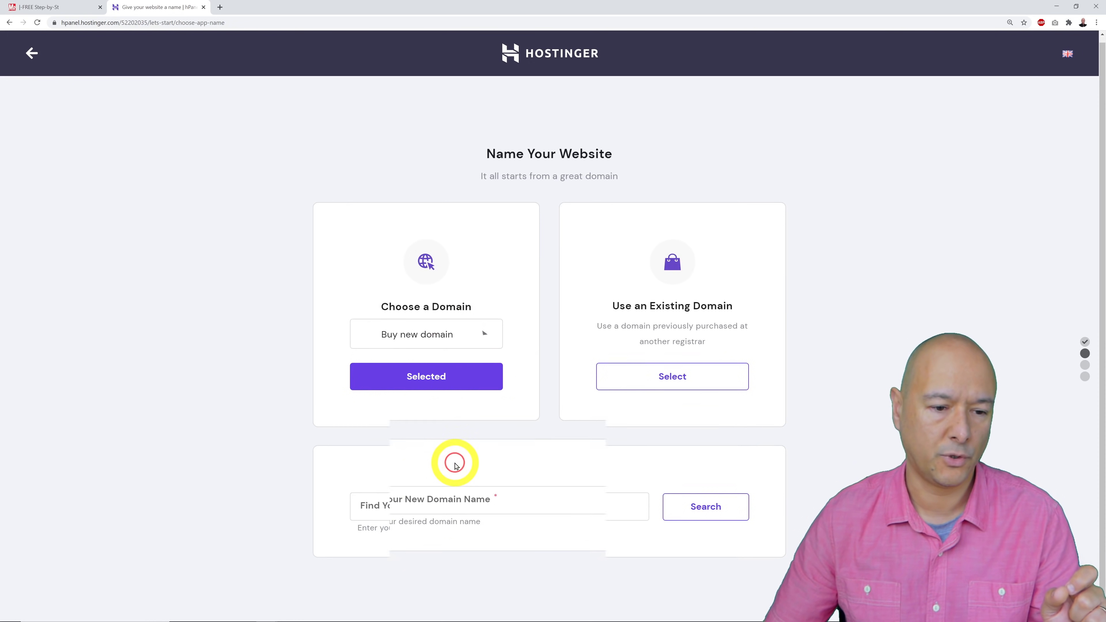
pyautogui.click(477, 325)
pyautogui.click(465, 355)
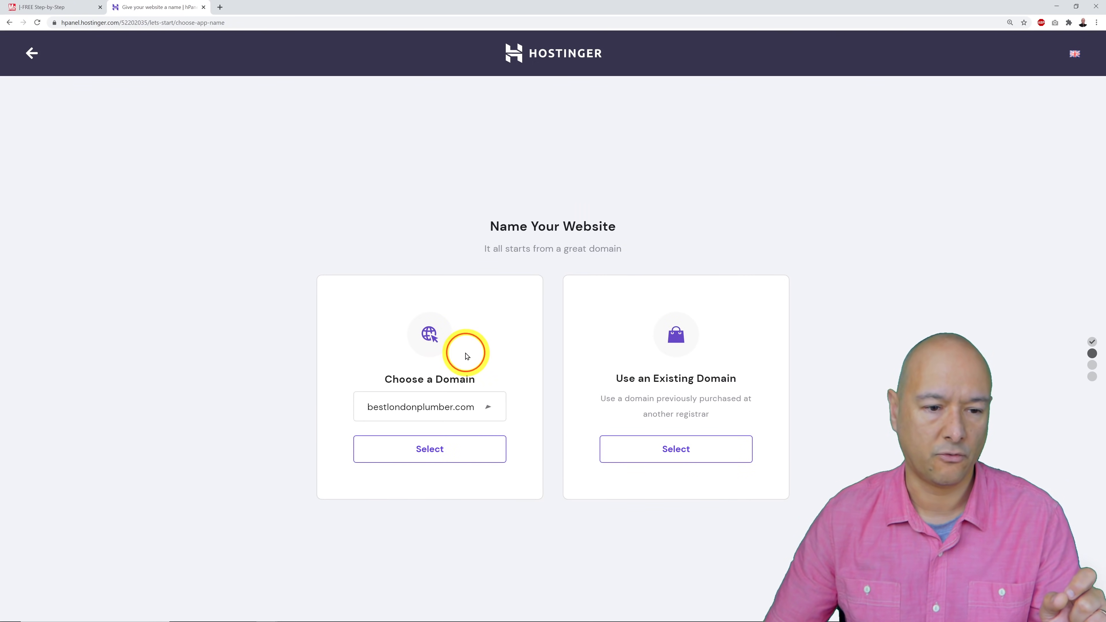
pyautogui.click(463, 457)
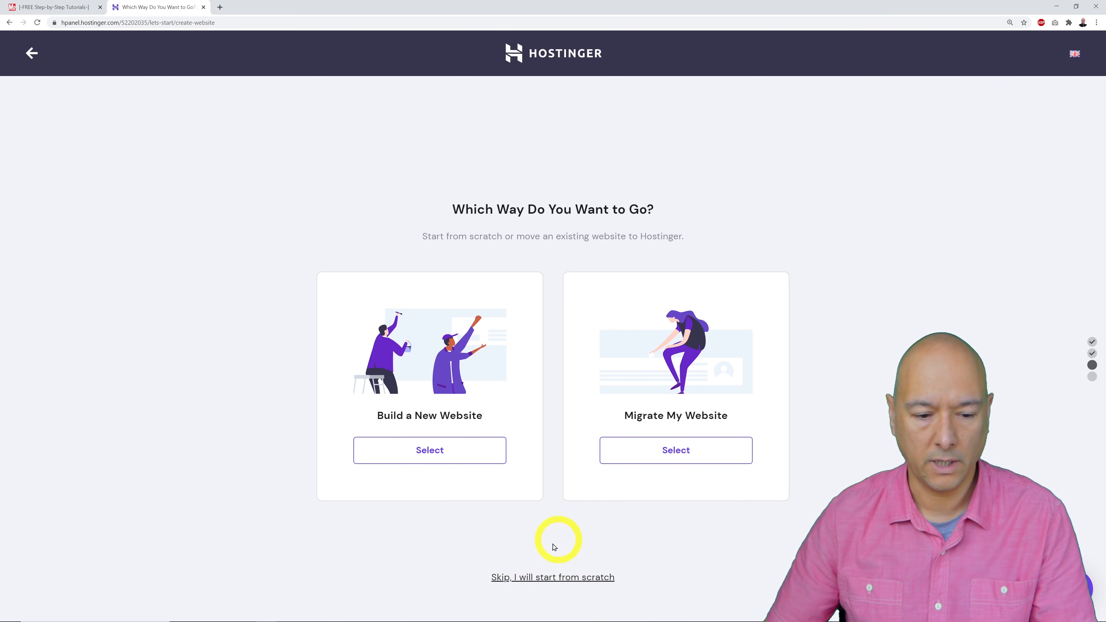
pyautogui.click(581, 578)
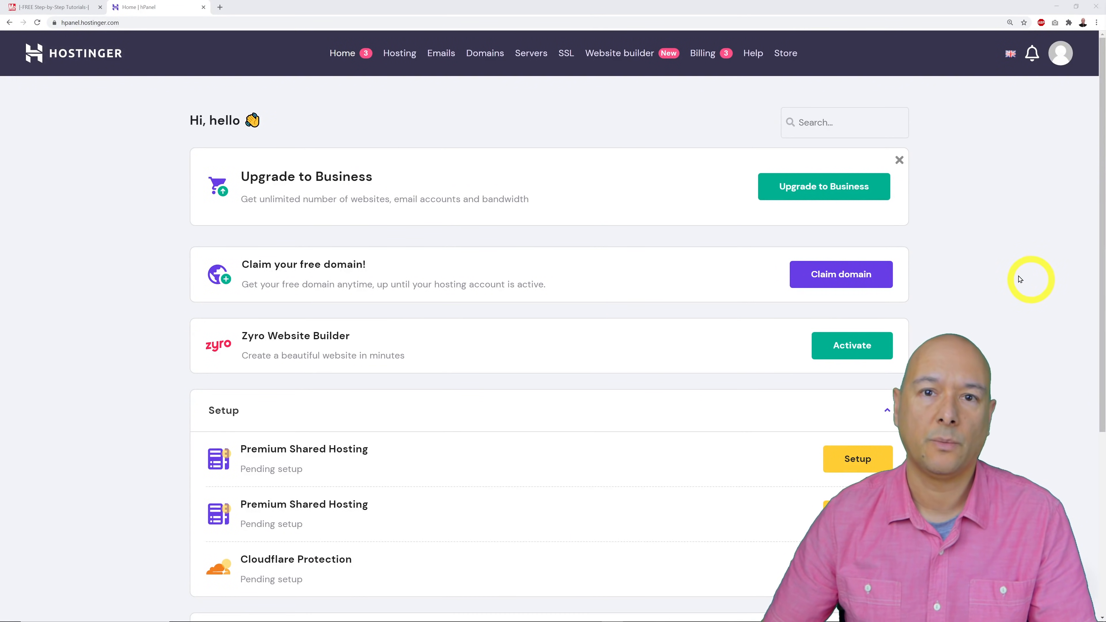
pyautogui.scroll(-5, 1007, 234)
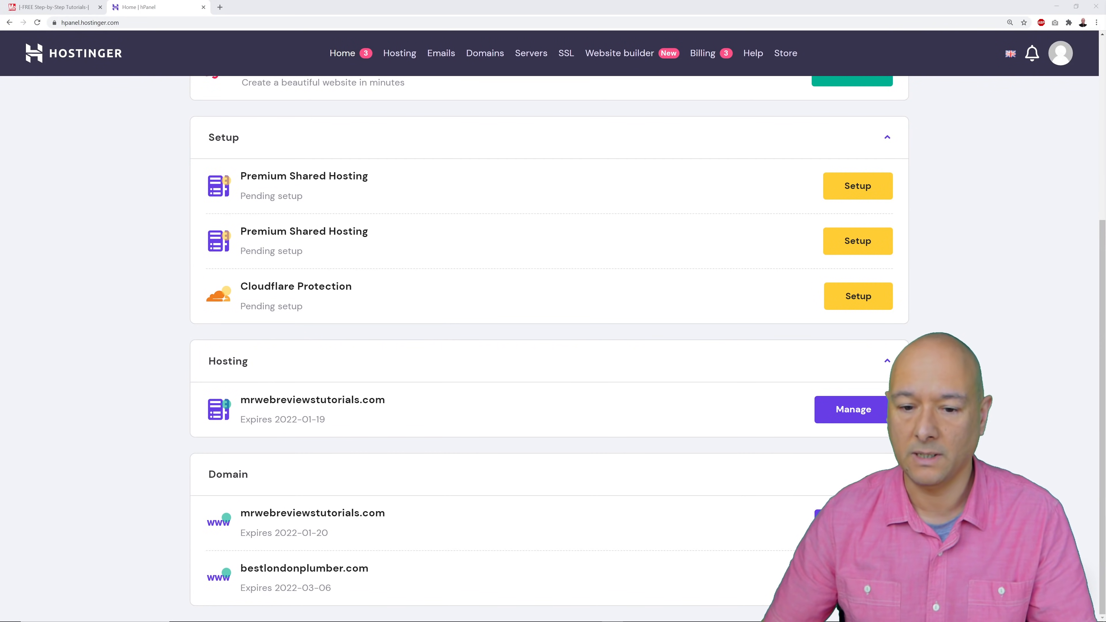
pyautogui.click(371, 411)
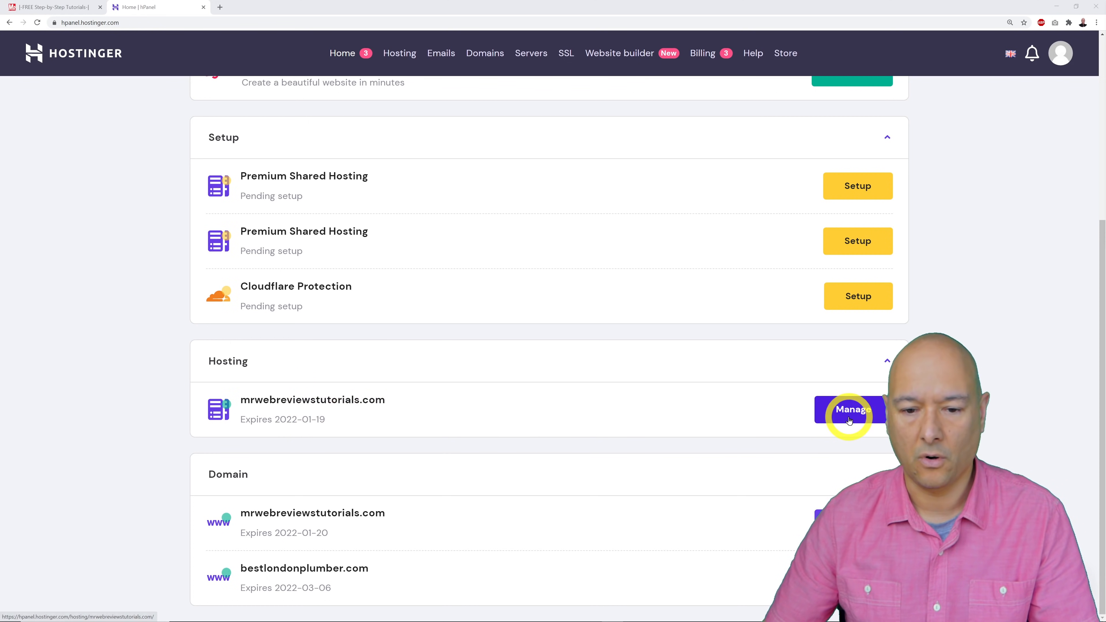
pyautogui.click(343, 406)
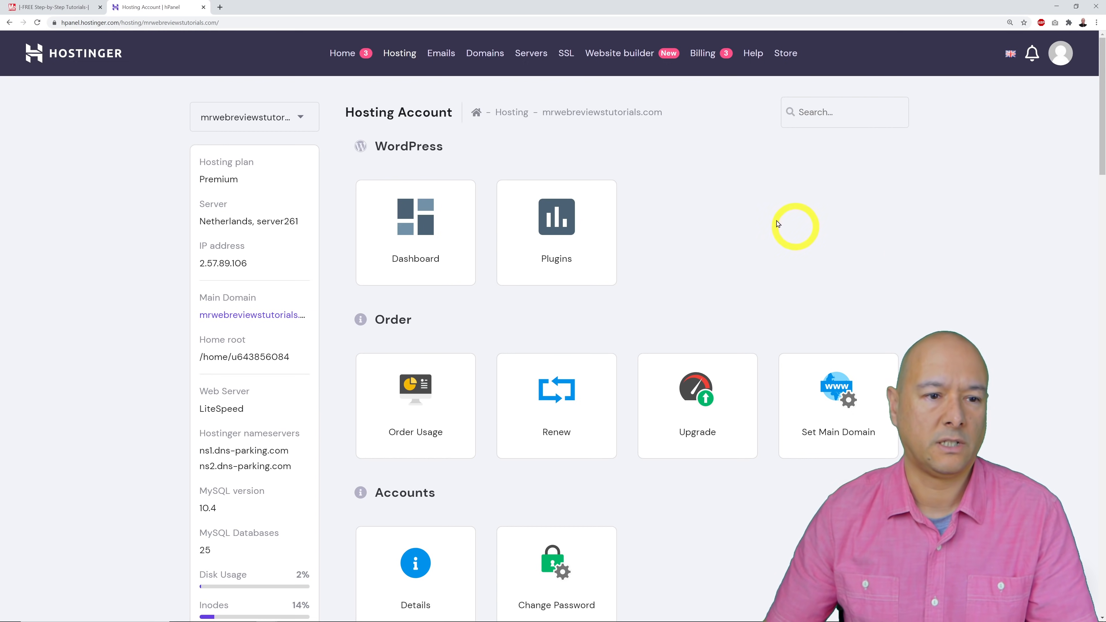
pyautogui.scroll(-15, 755, 298)
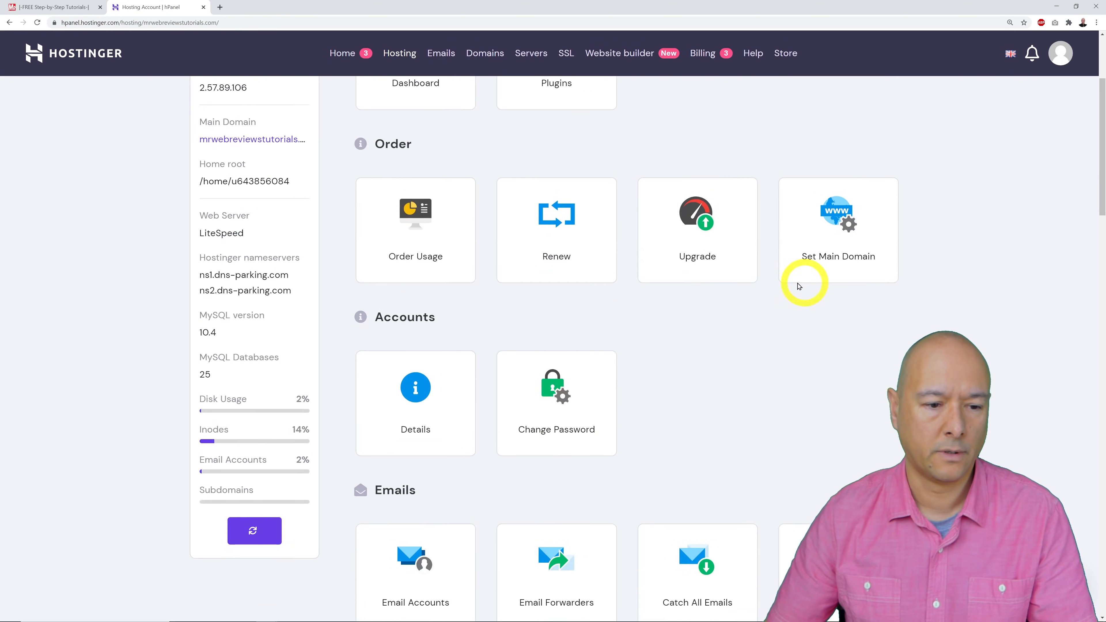
pyautogui.scroll(-8, 745, 346)
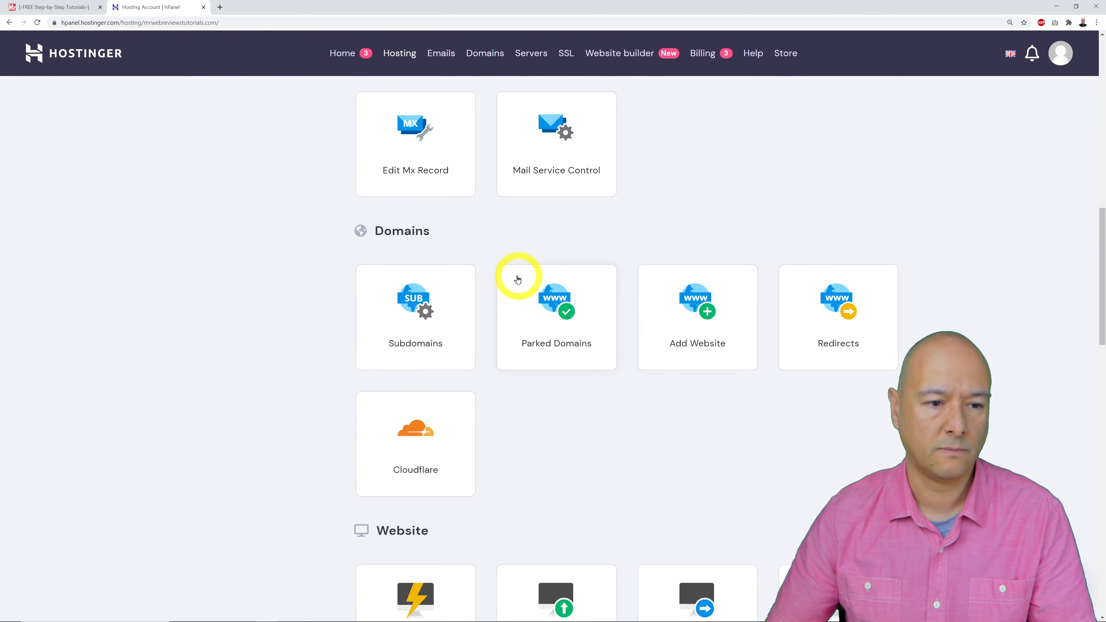
pyautogui.scroll(-5, 749, 326)
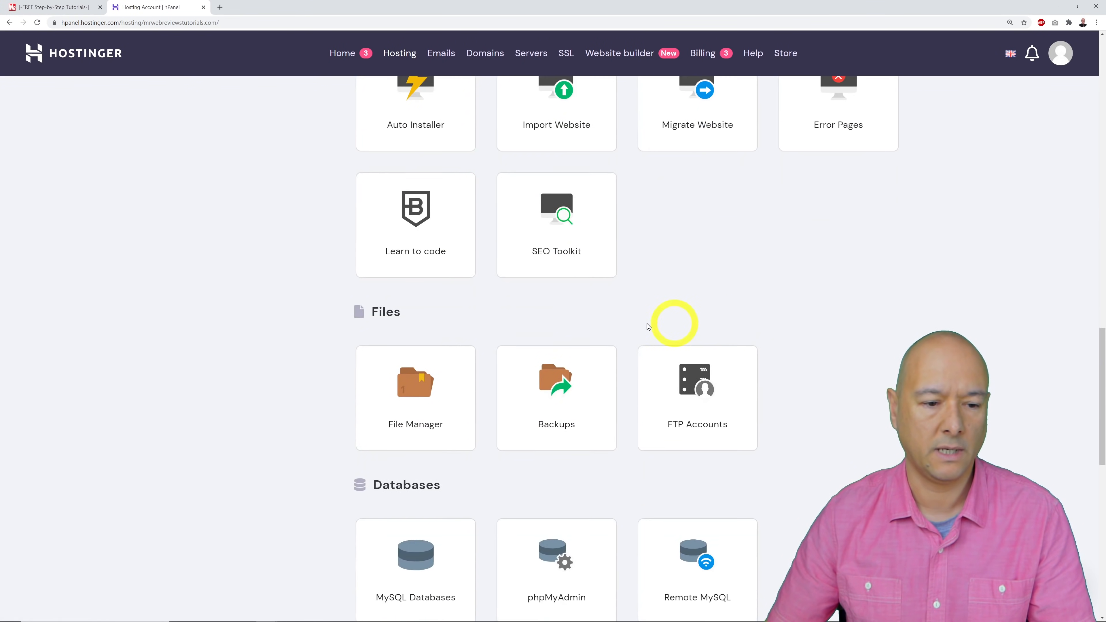
pyautogui.scroll(-9, 905, 334)
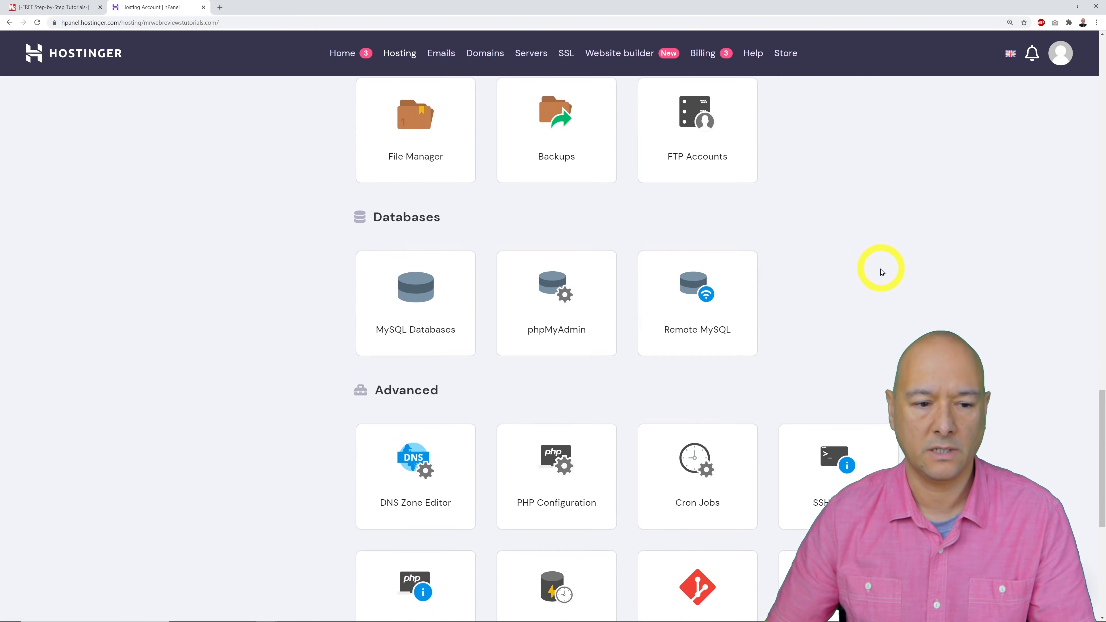
pyautogui.scroll(-5, 923, 353)
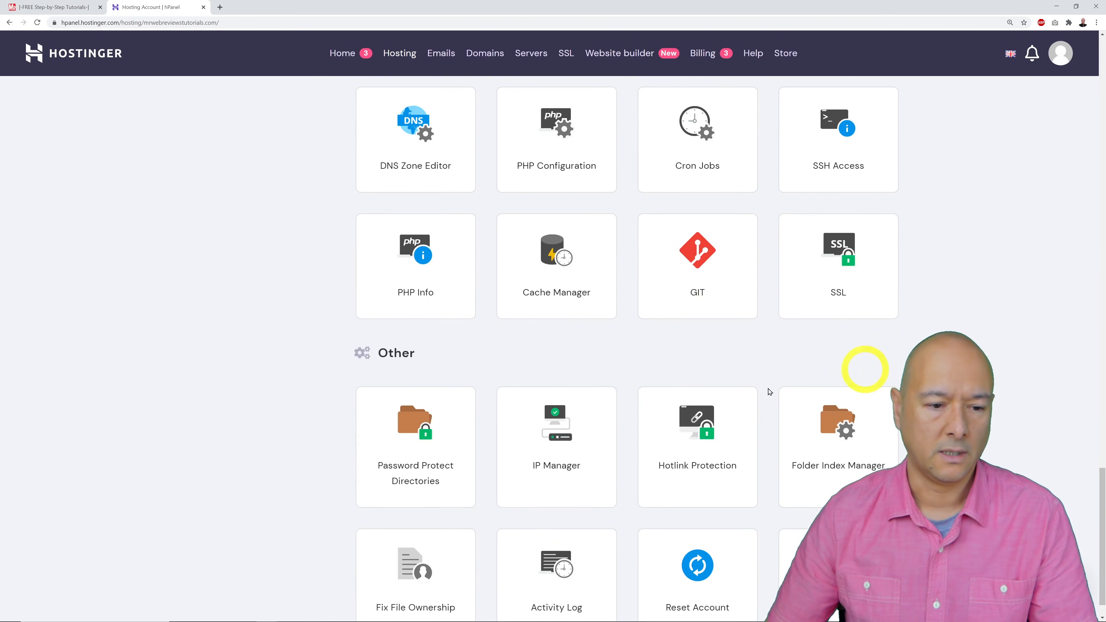
pyautogui.scroll(-1, 880, 370)
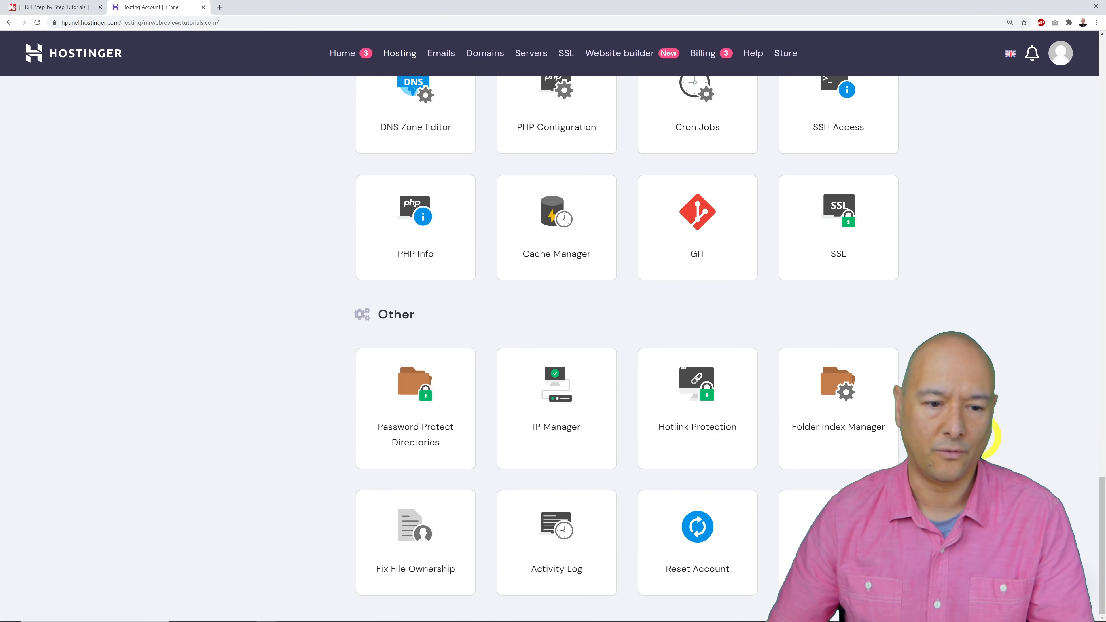
pyautogui.scroll(20, 990, 386)
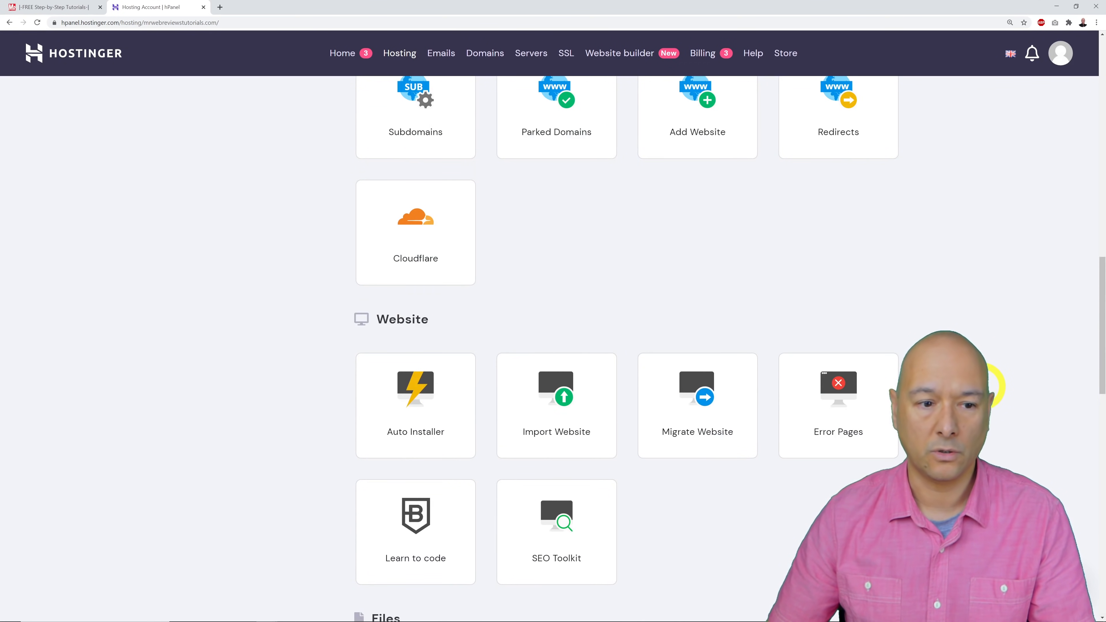
pyautogui.scroll(5, 995, 386)
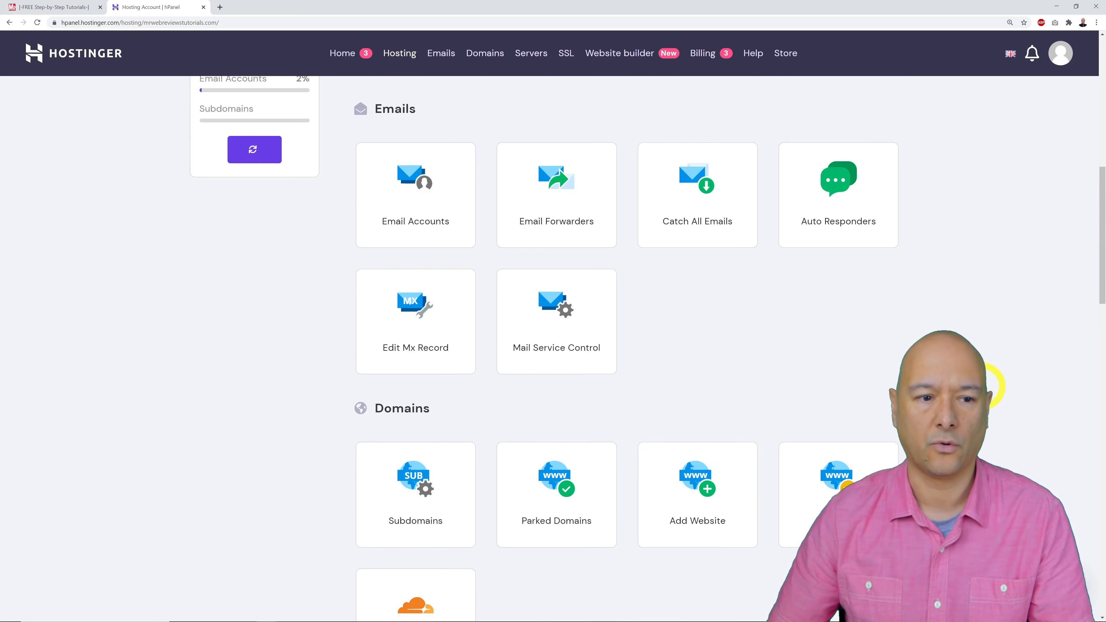
pyautogui.scroll(11, 997, 386)
pyautogui.scroll(-8, 993, 385)
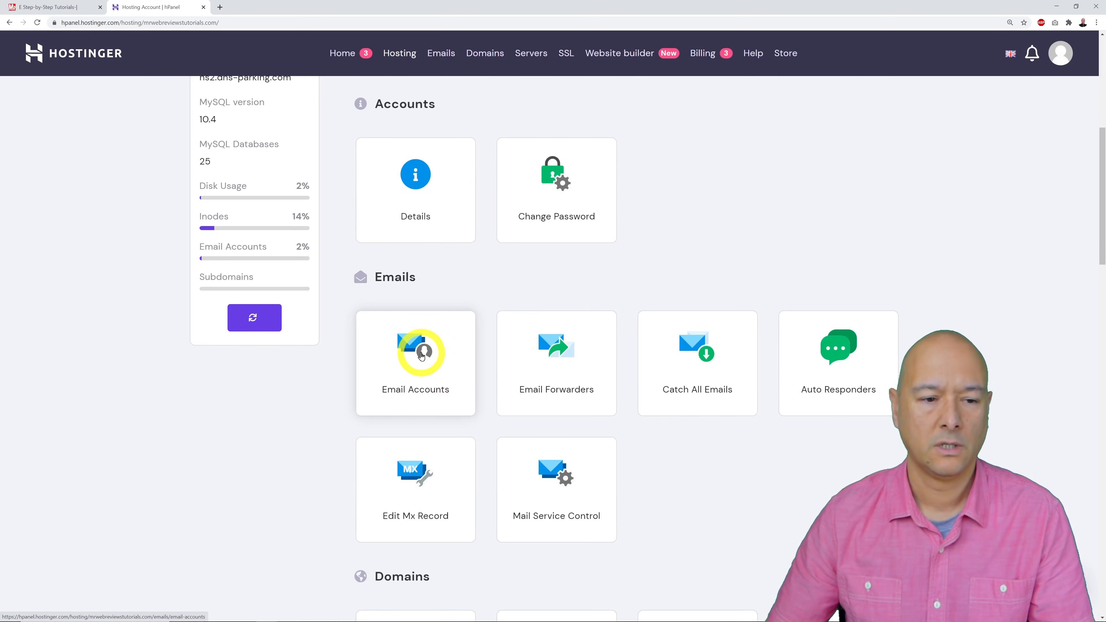
# Go to Email Accounts and clear the prefilled mailbox name.
pyautogui.click(421, 356)
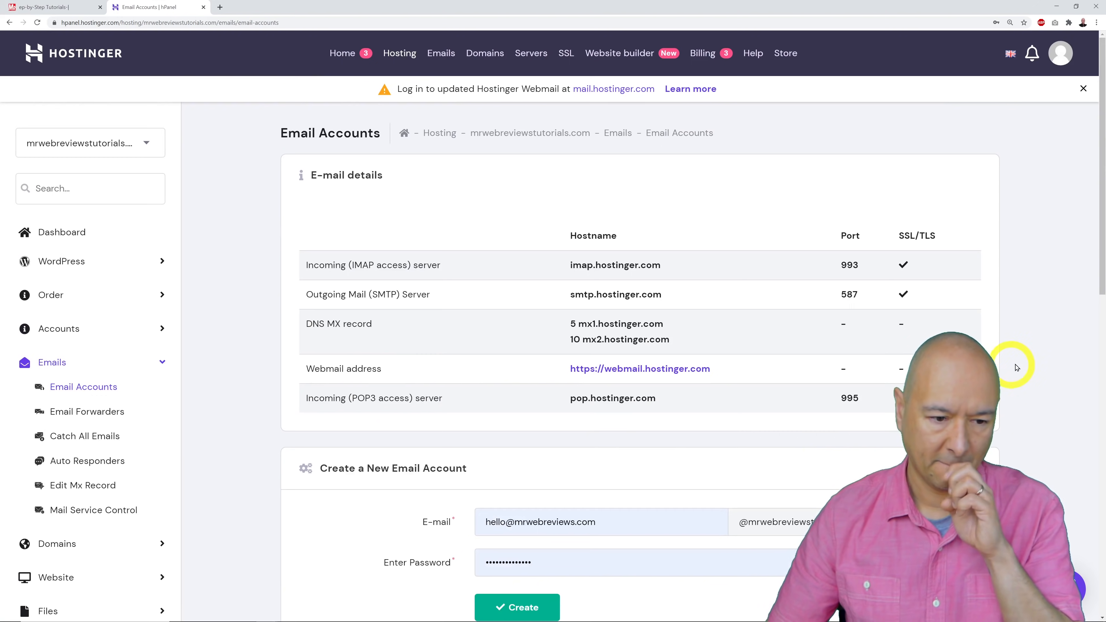
pyautogui.scroll(-5, 1016, 367)
pyautogui.moveTo(597, 321); pyautogui.dragTo(443, 323)
pyautogui.press('BackSpace')
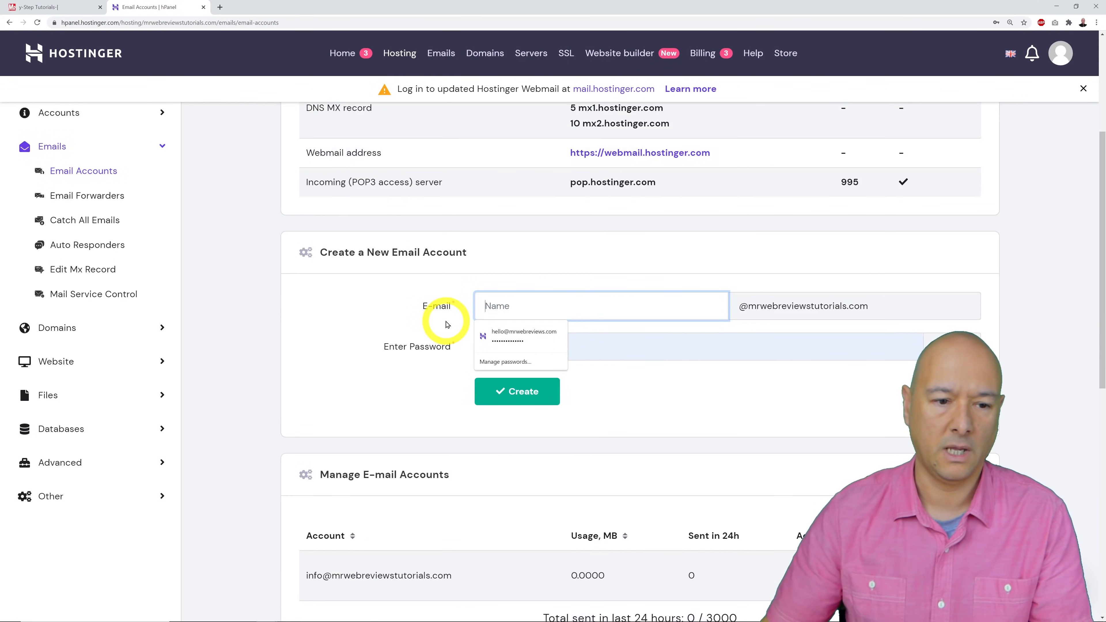
pyautogui.click(353, 327)
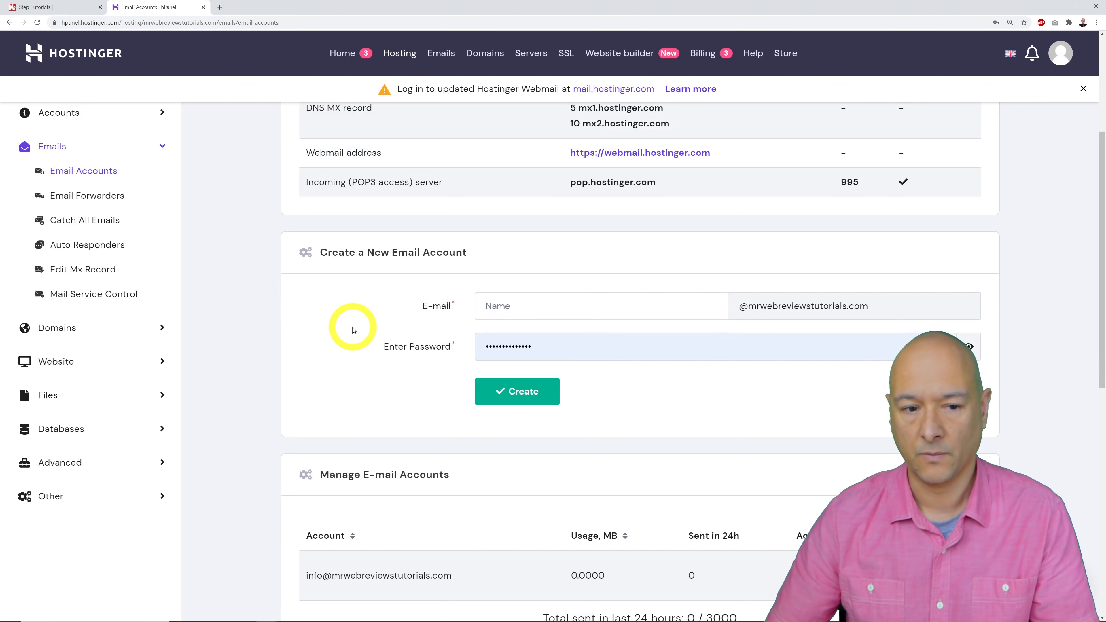
# Enter a new mailbox name and create the email account on mrwebreviewstutorials.com.
pyautogui.click(526, 310)
pyautogui.click(389, 331)
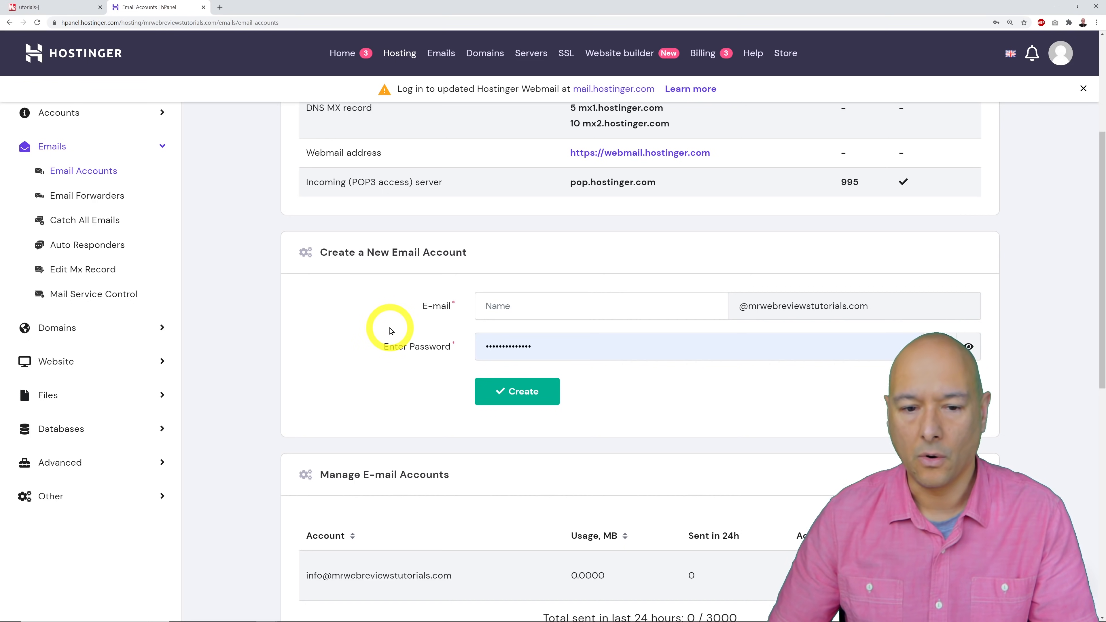
pyautogui.click(525, 312)
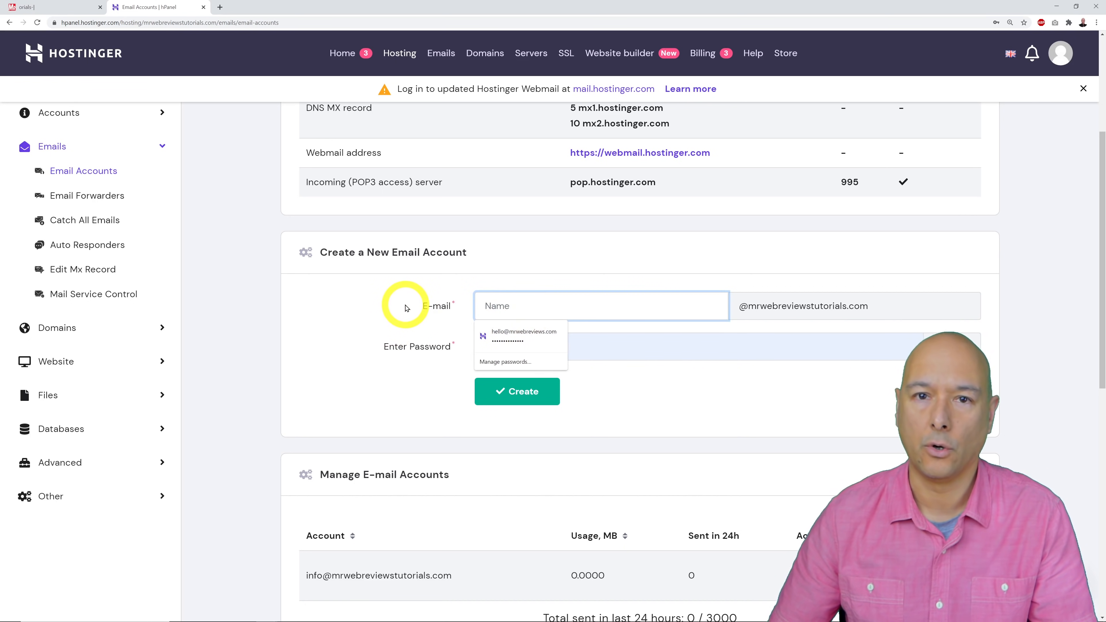
pyautogui.click(370, 314)
pyautogui.click(508, 314)
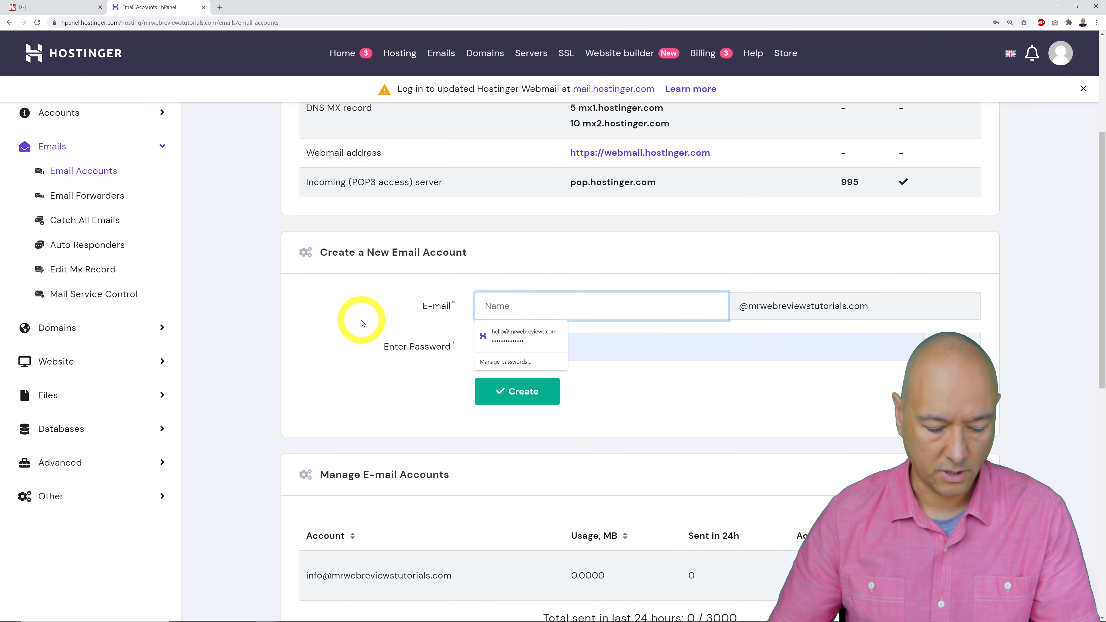
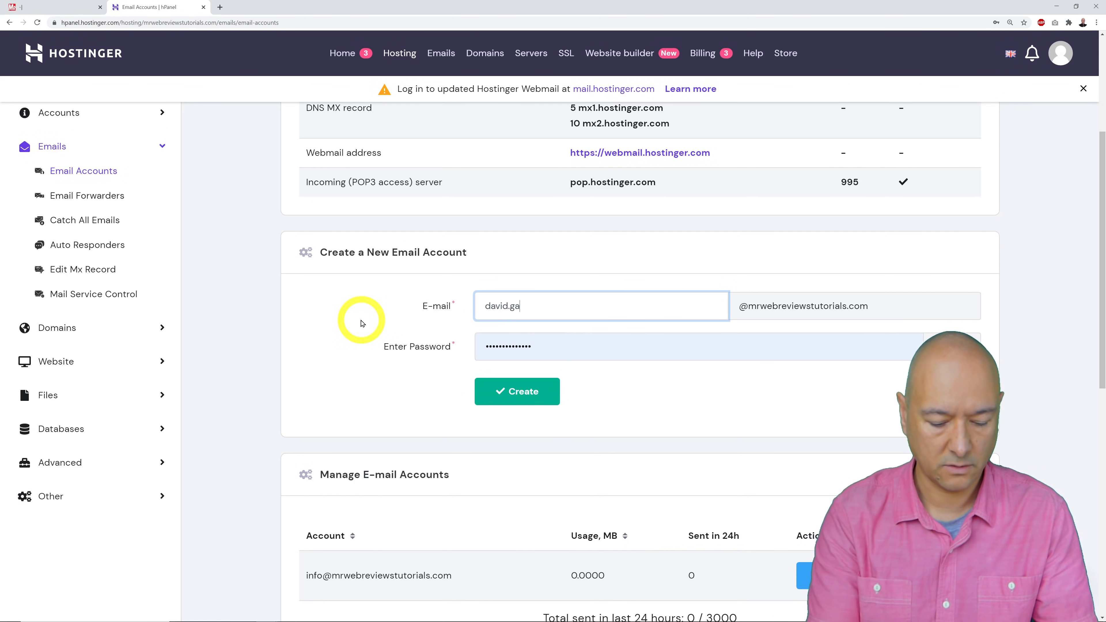
pyautogui.click(361, 323)
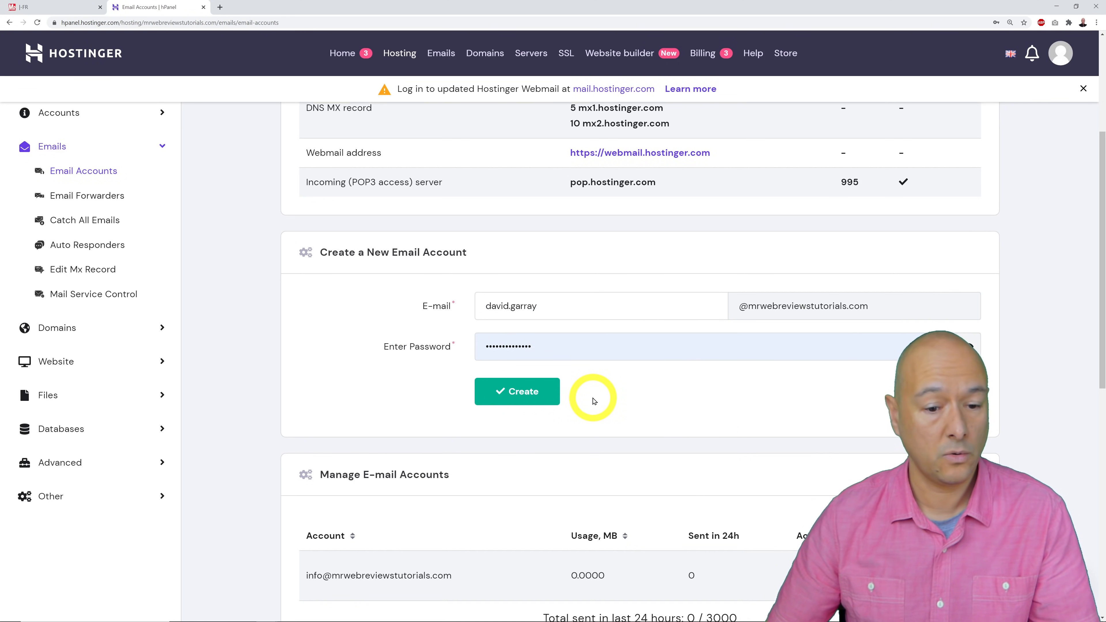
pyautogui.click(544, 390)
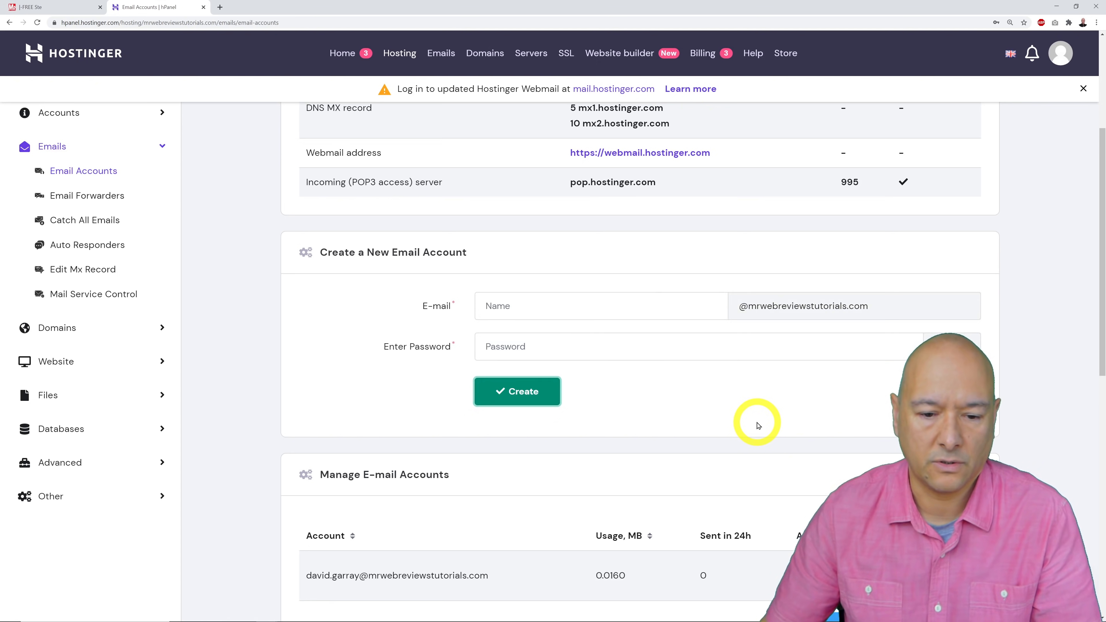
pyautogui.scroll(-10, 758, 420)
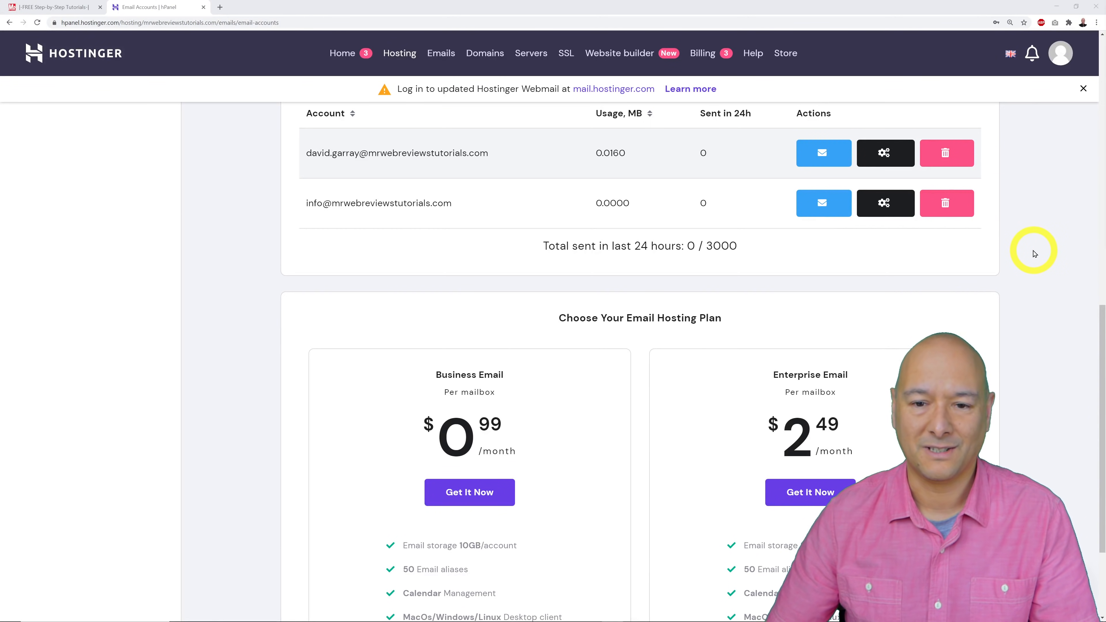
# Trash the new mailbox and confirm the deletion, keeping the info account.
pyautogui.click(944, 158)
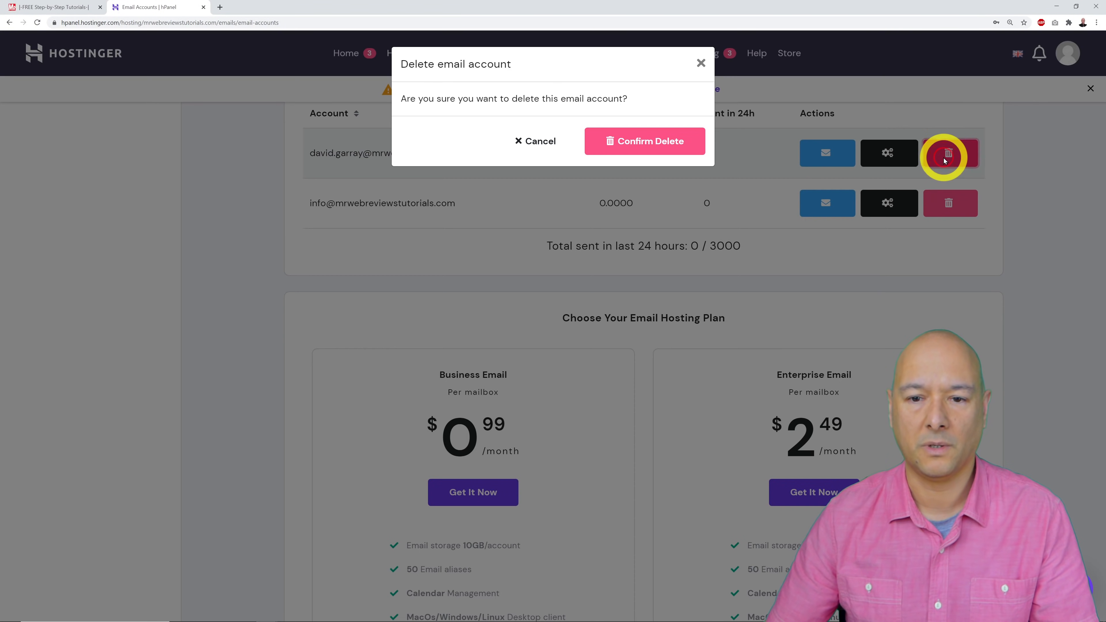
pyautogui.click(622, 142)
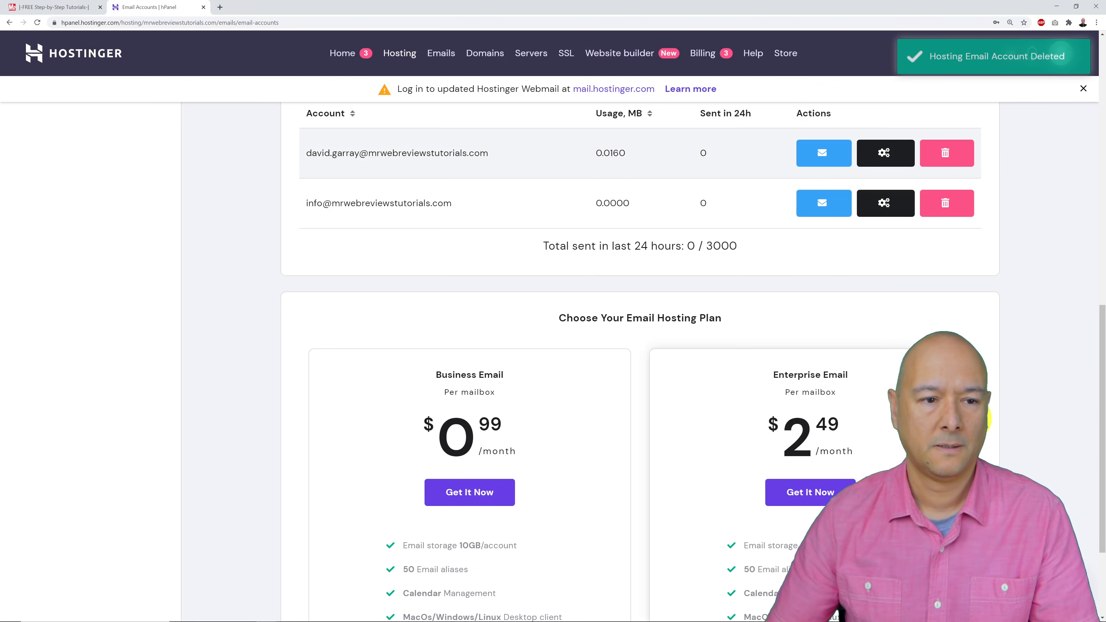
pyautogui.scroll(10, 1009, 410)
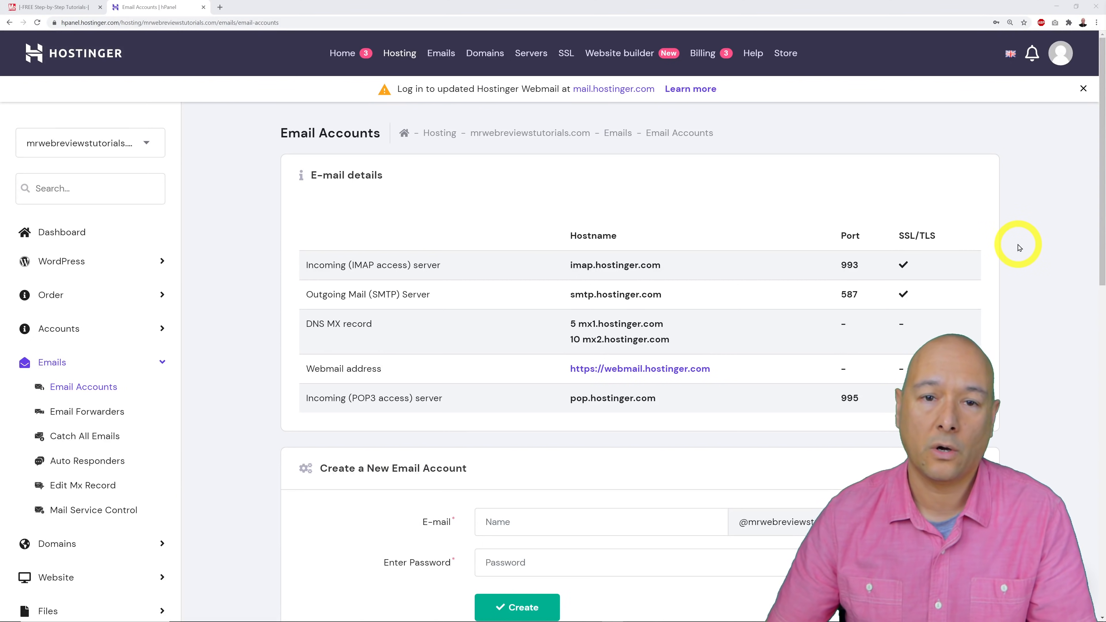
pyautogui.scroll(-4, 225, 310)
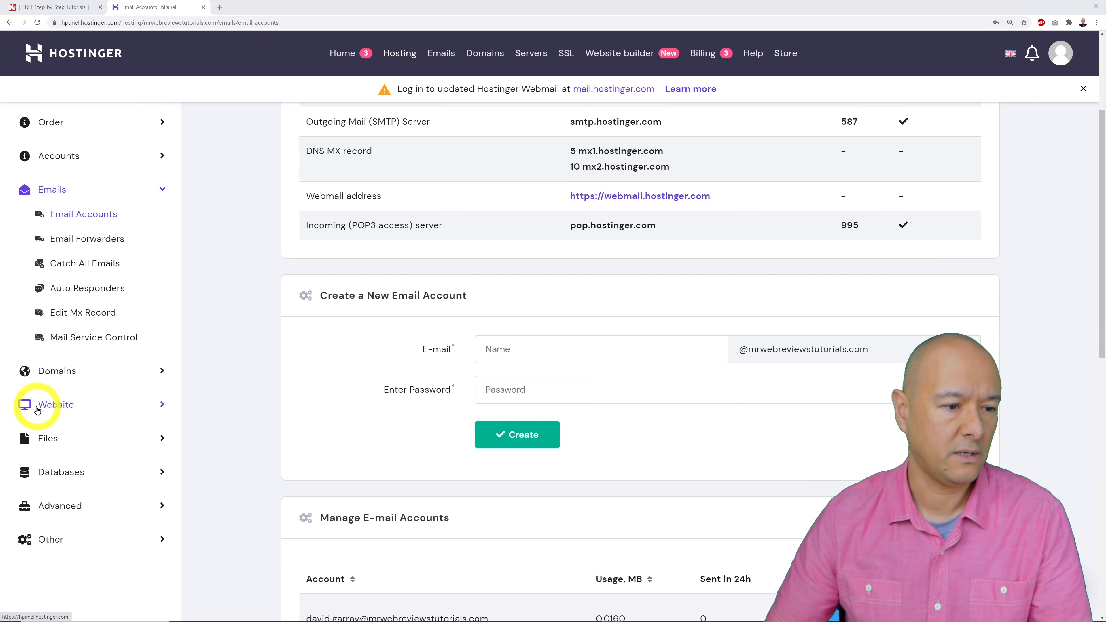
# Go to Website > Auto Installer, dismiss the save-password prompt, and scroll to the app installers.
pyautogui.click(51, 407)
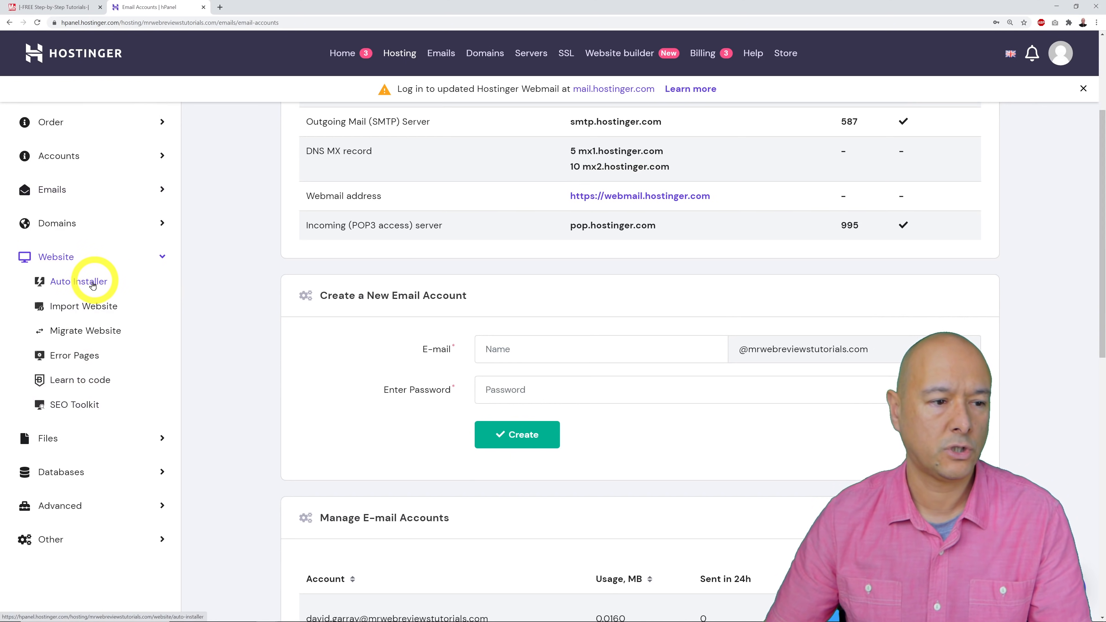
pyautogui.click(83, 285)
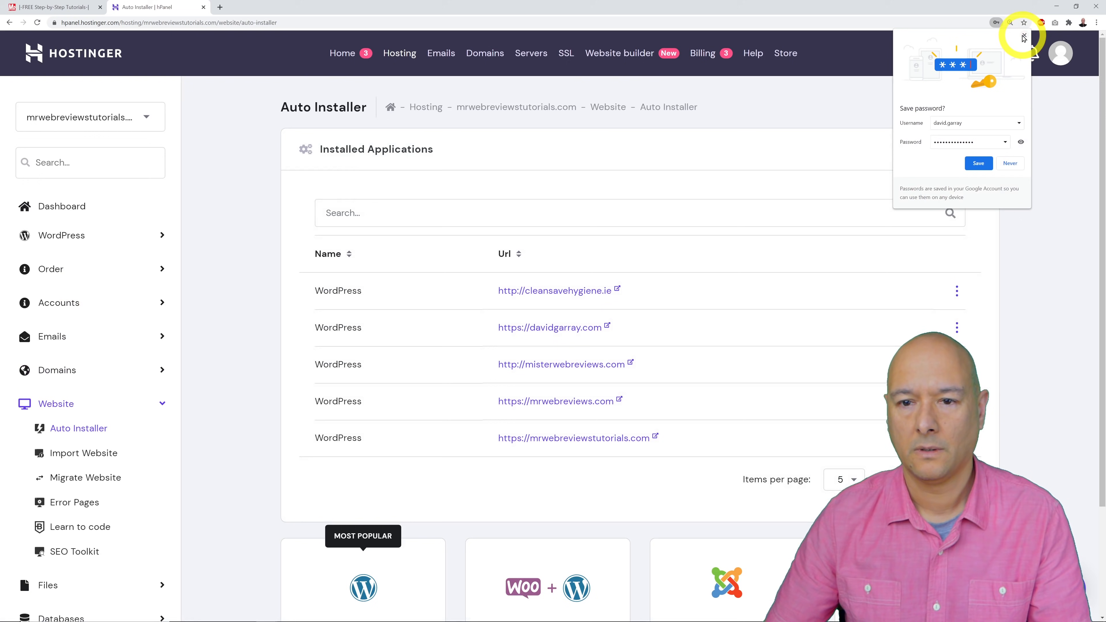
pyautogui.click(1024, 35)
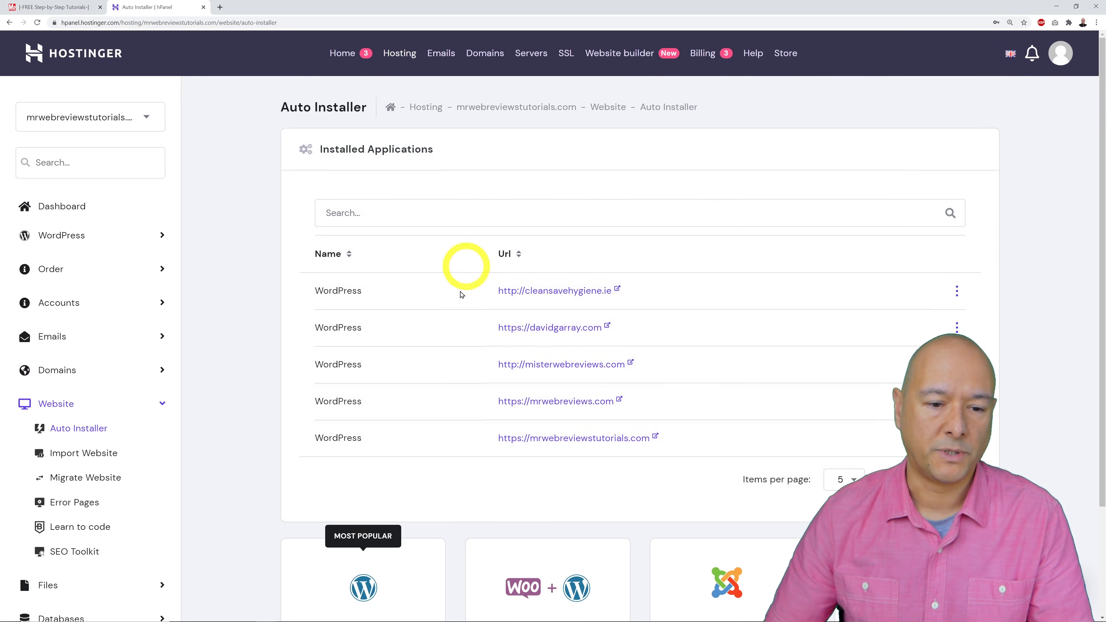
pyautogui.scroll(-3, 857, 384)
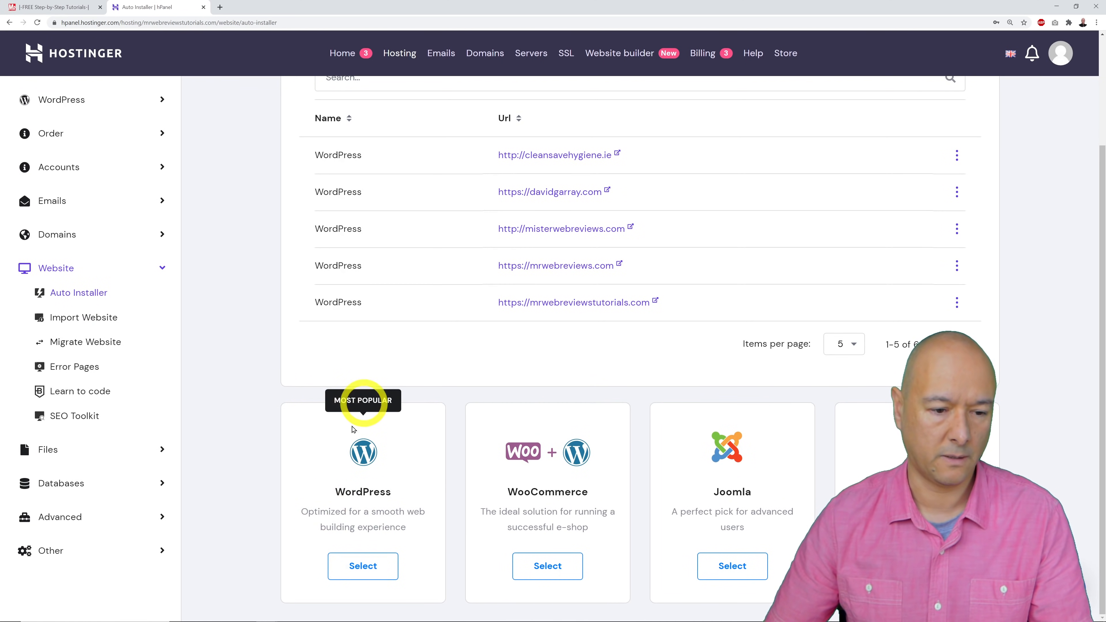
pyautogui.click(373, 577)
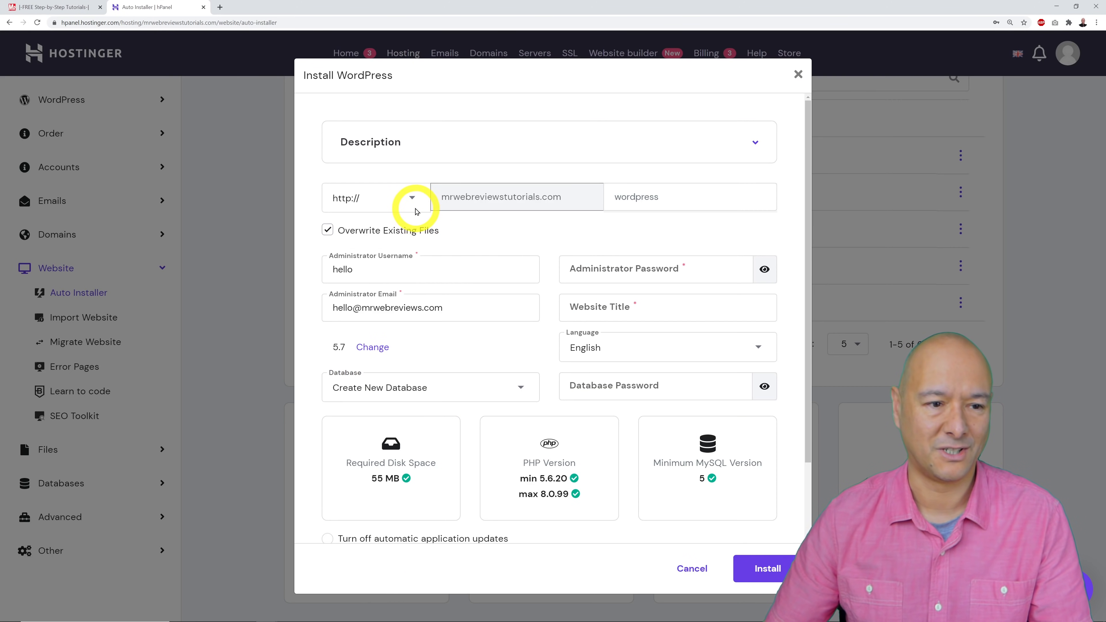
pyautogui.click(413, 200)
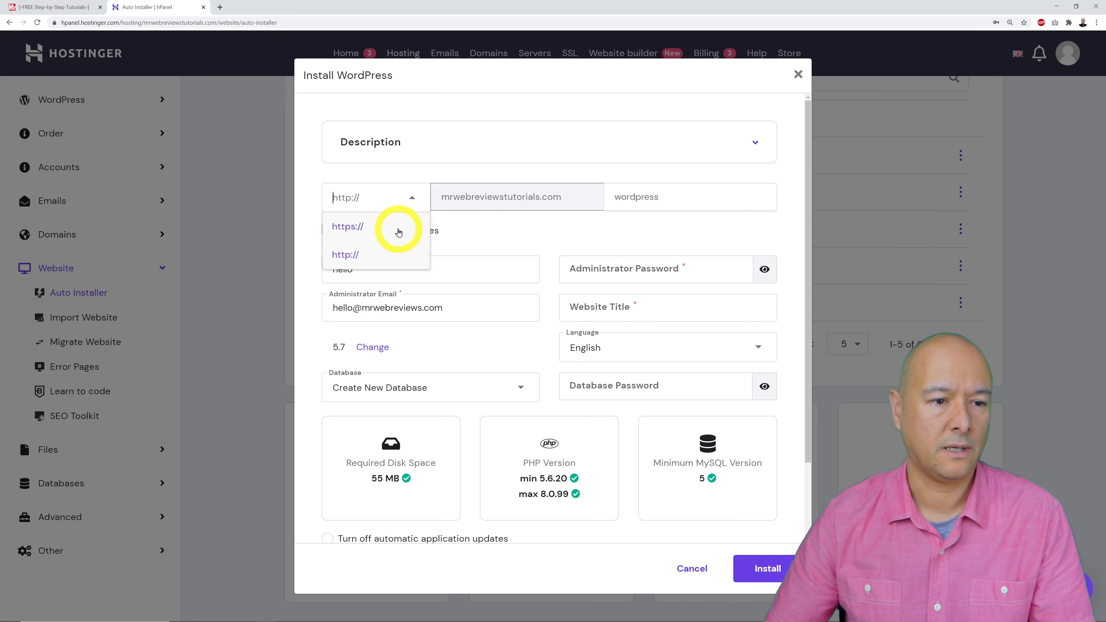
pyautogui.click(411, 201)
pyautogui.click(412, 200)
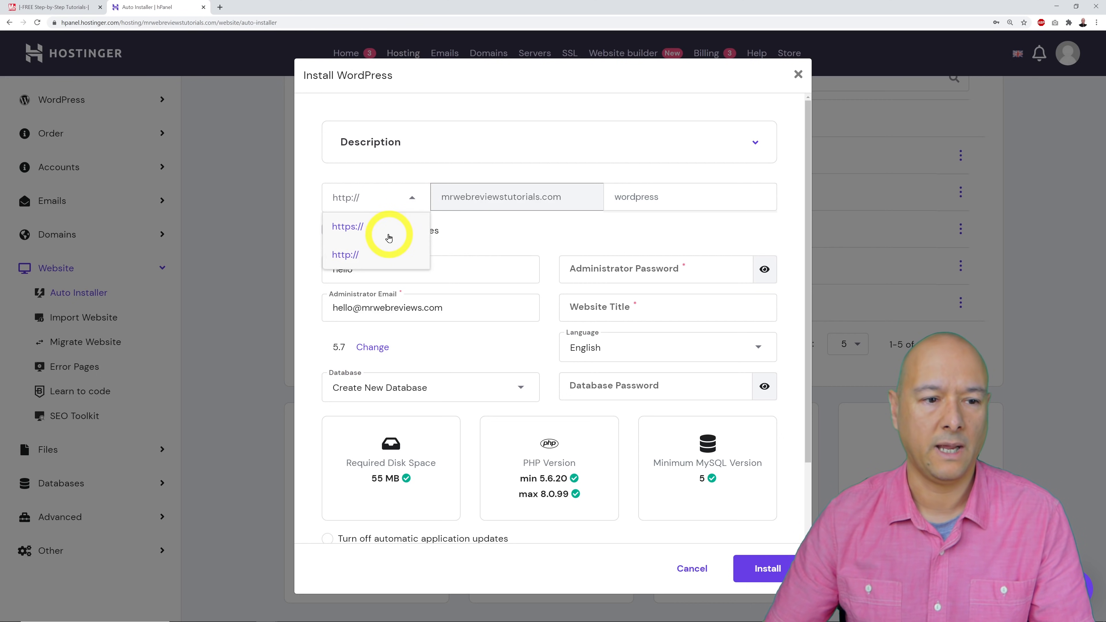
pyautogui.click(387, 227)
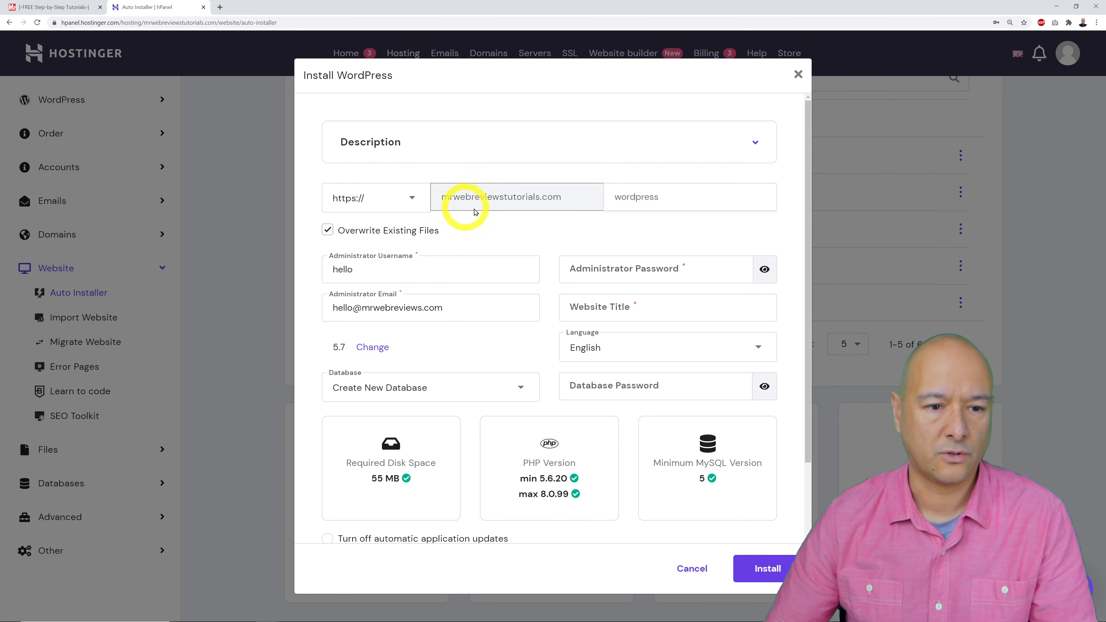
pyautogui.click(653, 202)
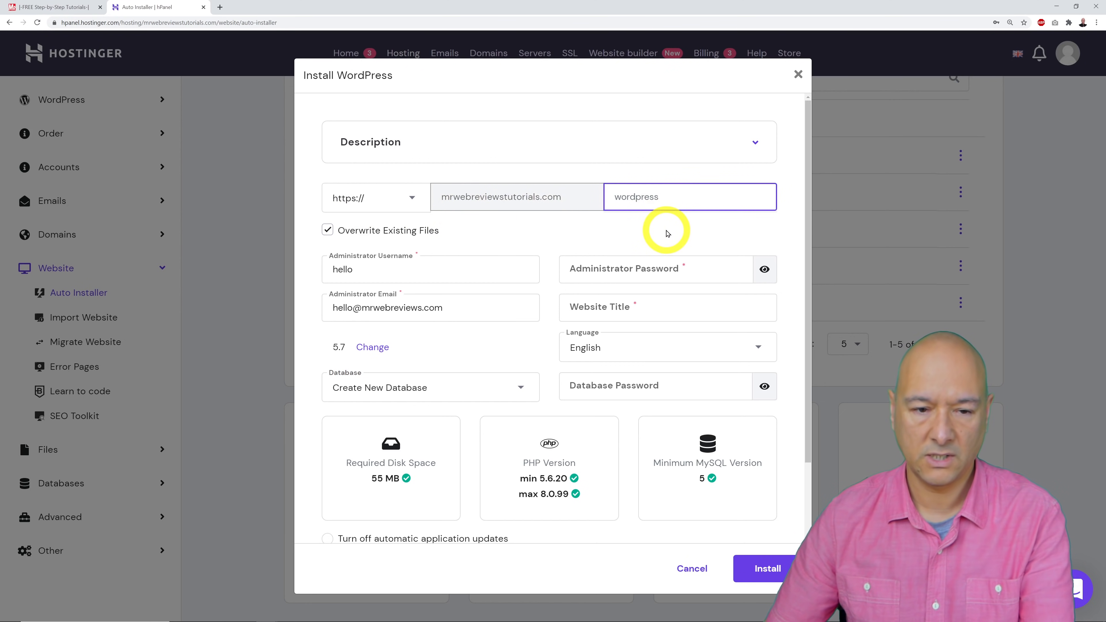
pyautogui.click(604, 224)
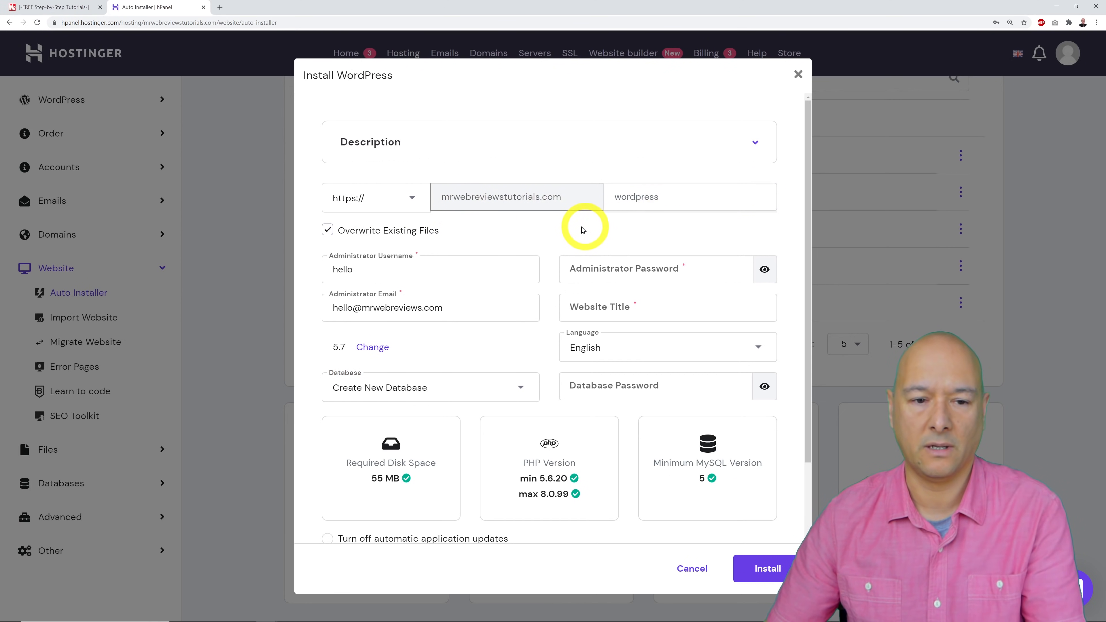
# Set admin username mrwebreviews, a password, title Mr Web Reviews, always-latest updates, then install.
pyautogui.doubleClick(476, 272)
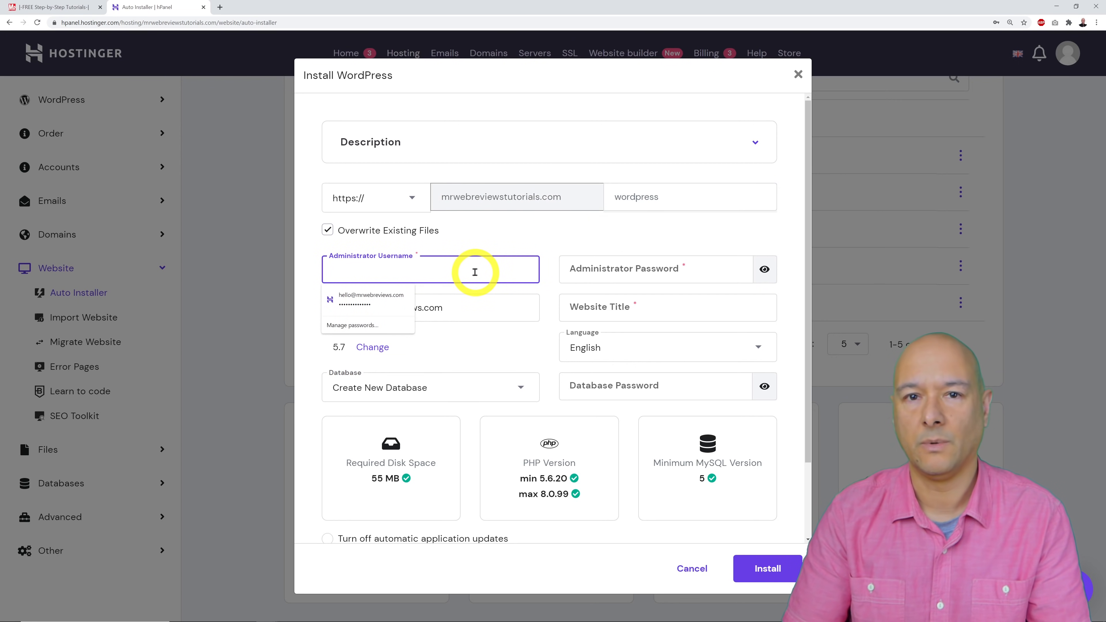
pyautogui.write('mrwebreviews')
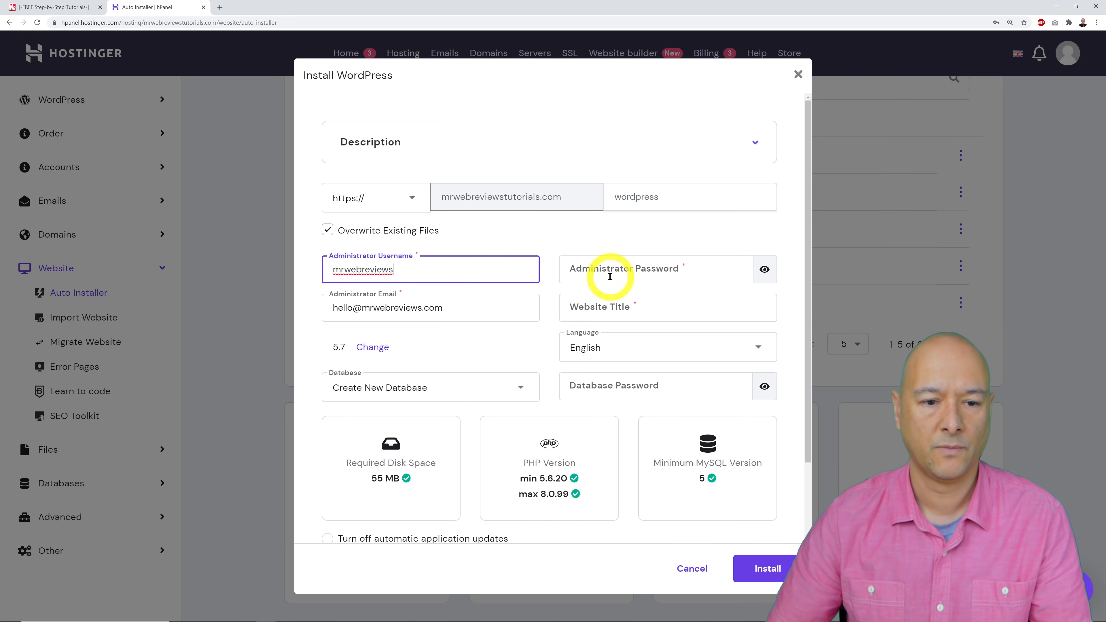
pyautogui.click(610, 271)
pyautogui.write('•••')
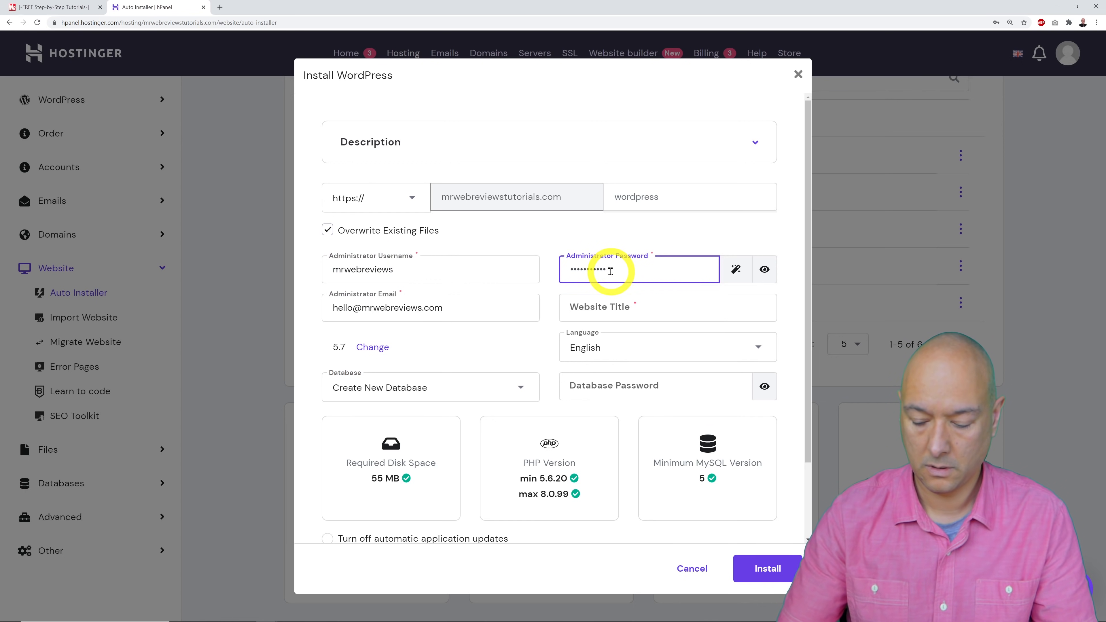
pyautogui.click(544, 235)
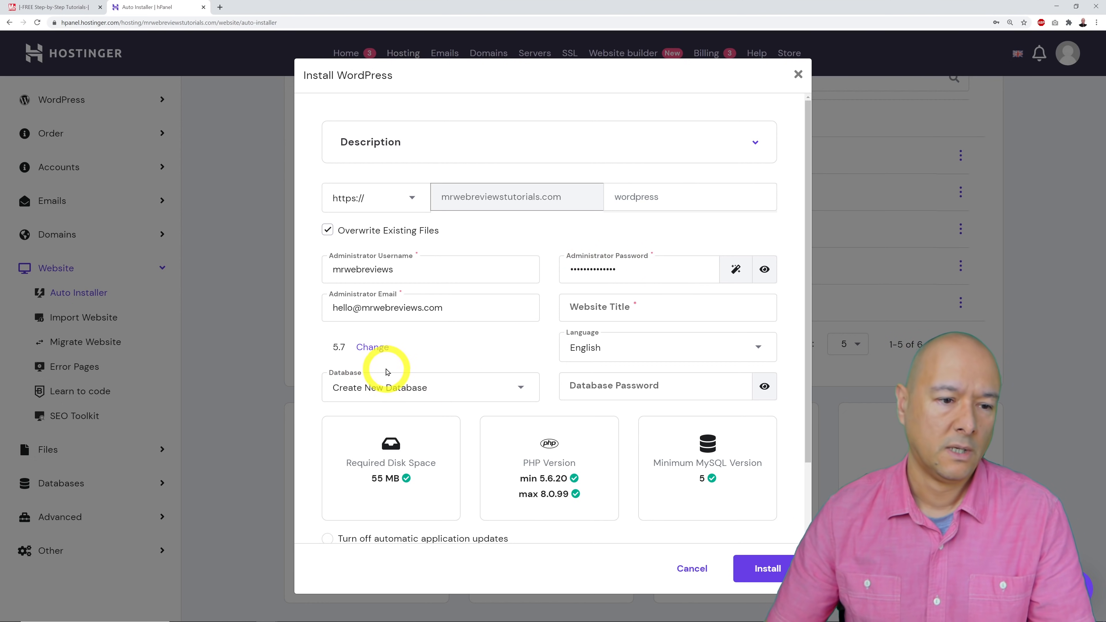
pyautogui.click(694, 312)
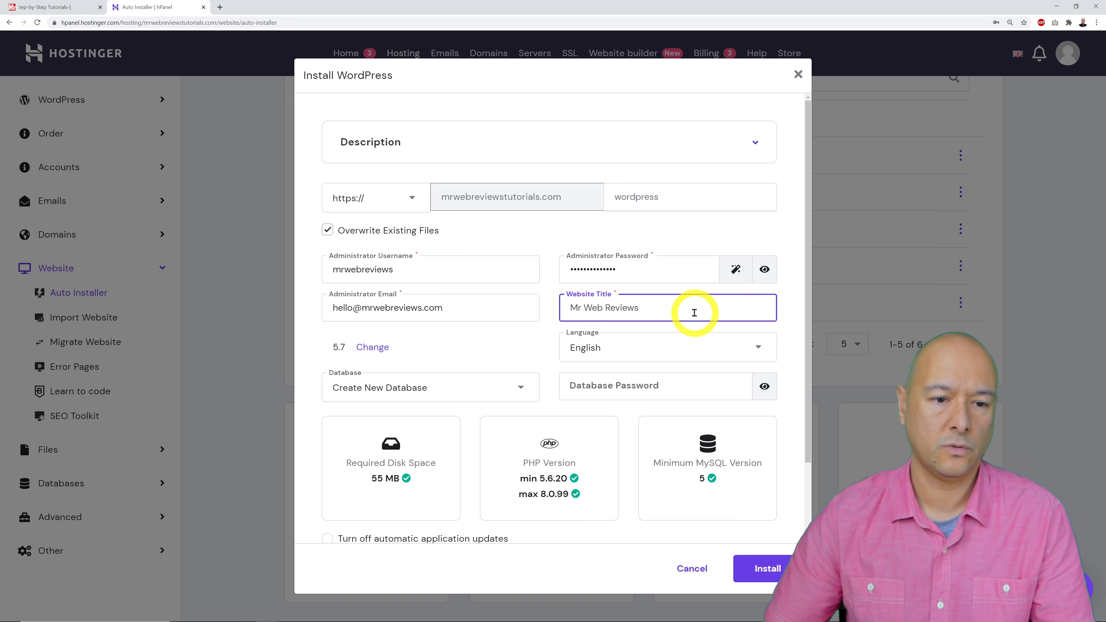
pyautogui.click(527, 230)
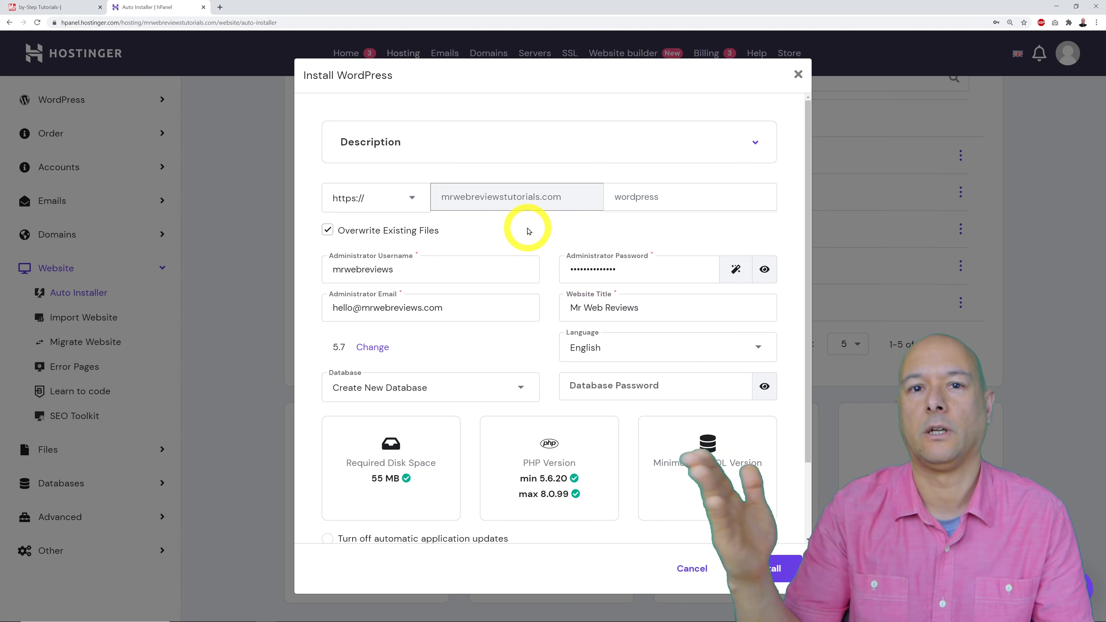
pyautogui.scroll(-2, 506, 267)
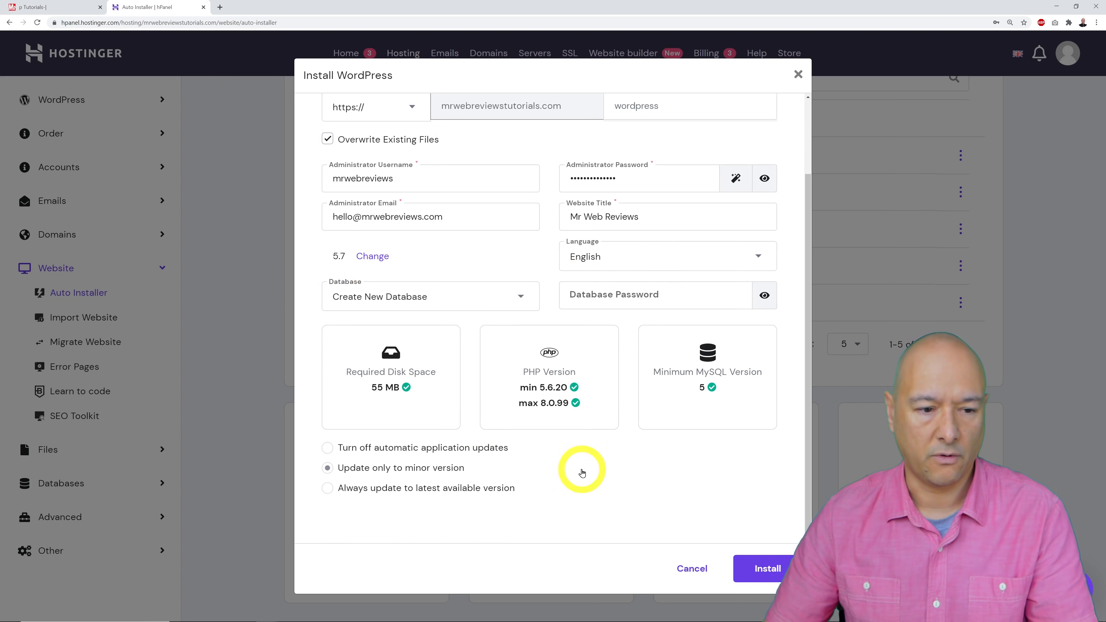
pyautogui.click(327, 489)
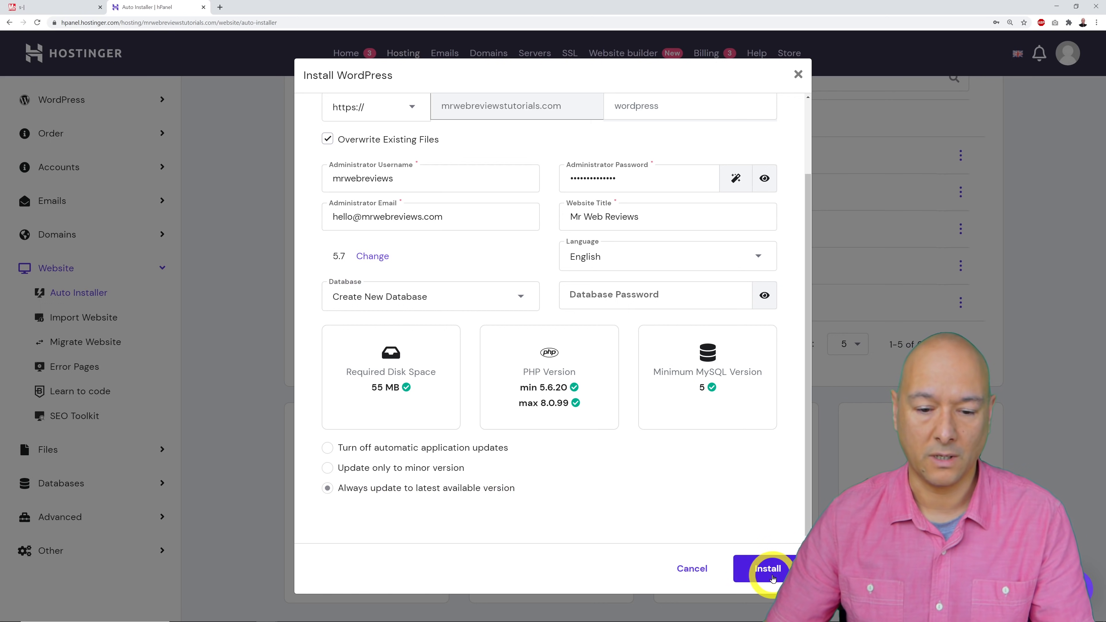
pyautogui.click(771, 576)
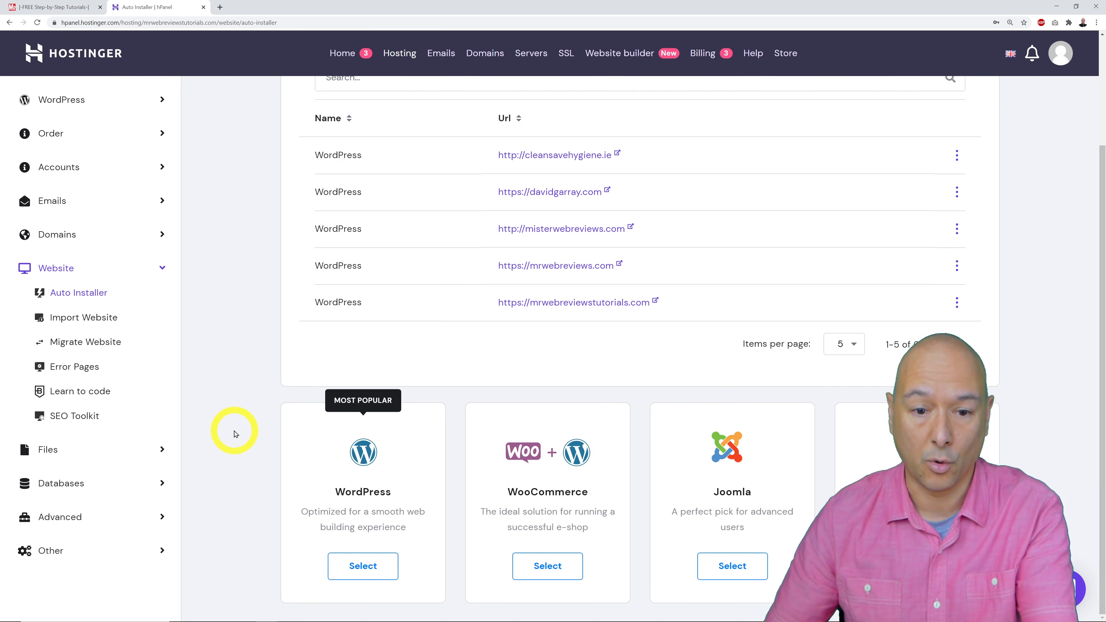
# Open the Mr Web Reviews WordPress dashboard and toggle Force HTTPS off and back on.
pyautogui.scroll(3, 234, 434)
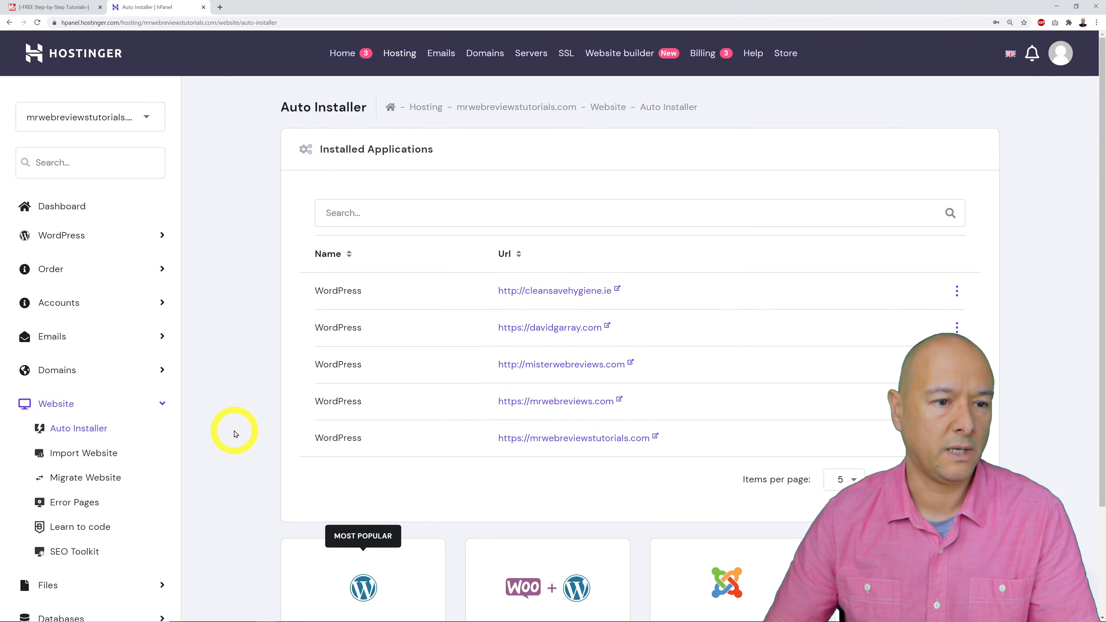
pyautogui.click(59, 213)
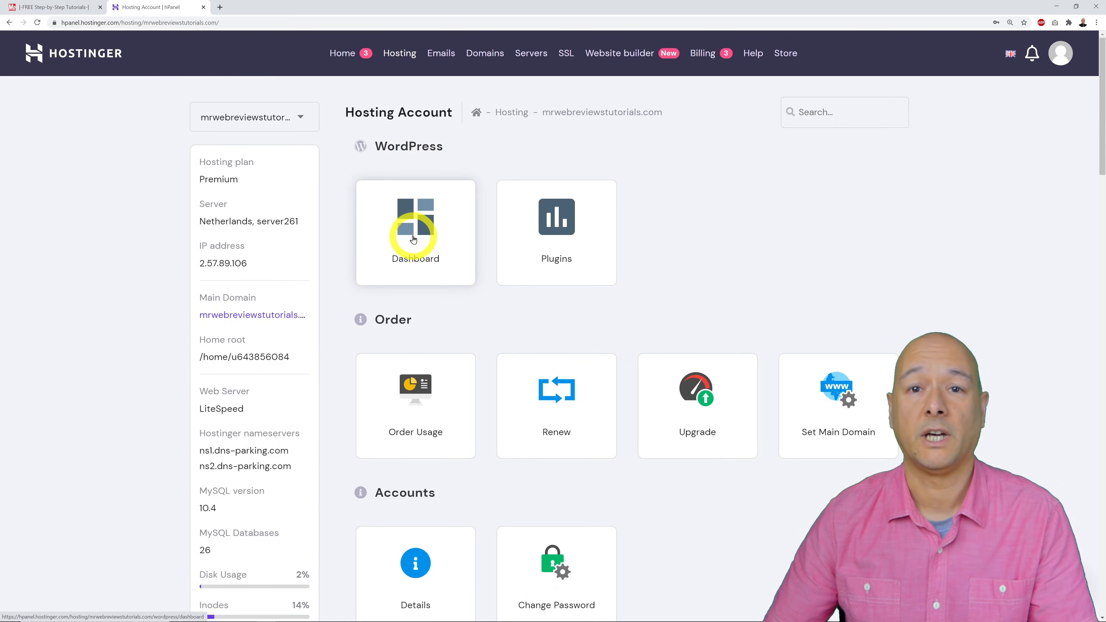
pyautogui.click(413, 239)
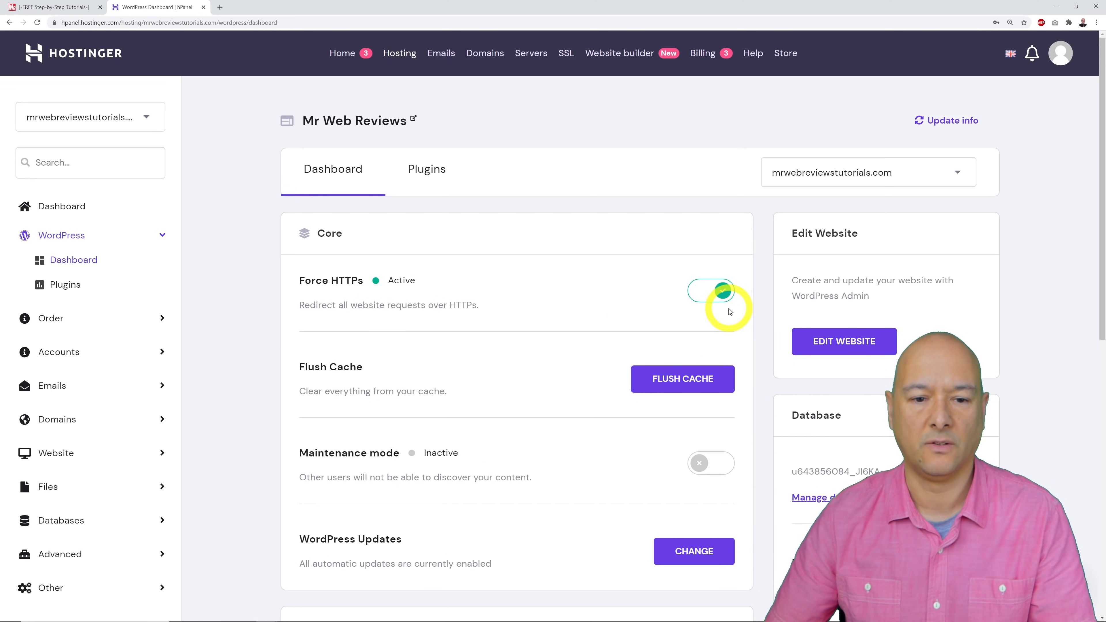
pyautogui.click(723, 290)
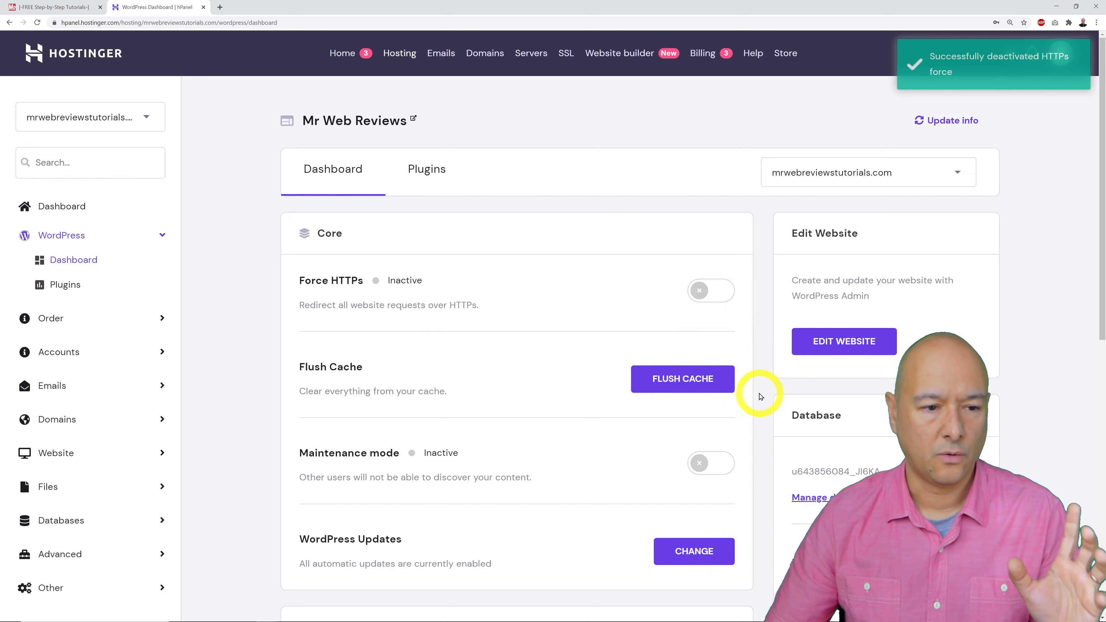
pyautogui.click(703, 295)
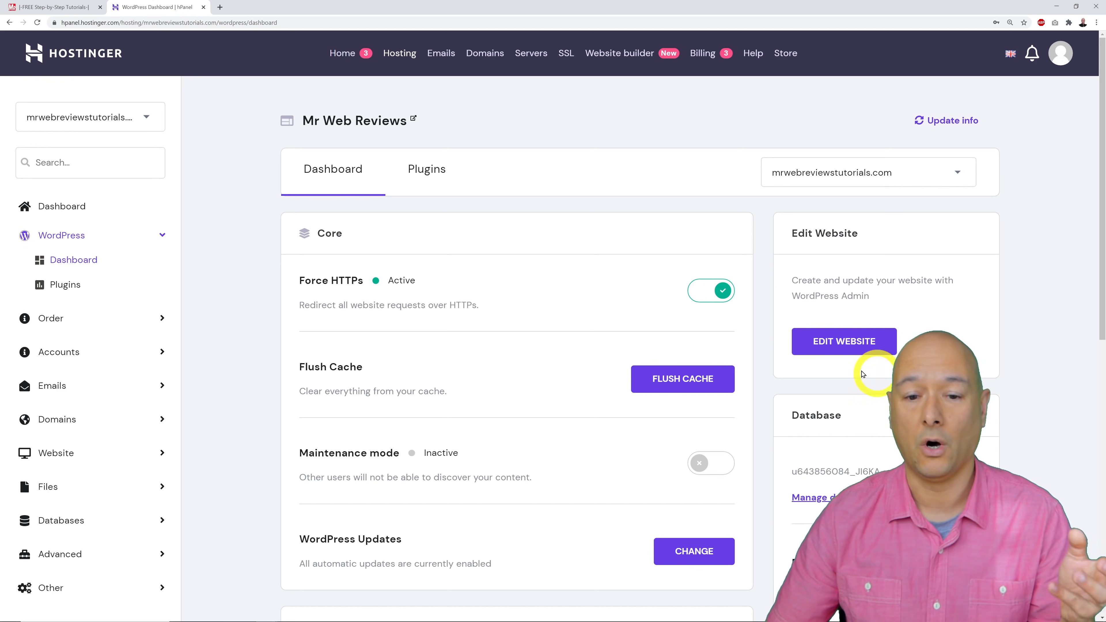
# Enter the WordPress admin, skip the AIOSEO wizard, and go to the Plugins page.
pyautogui.click(846, 344)
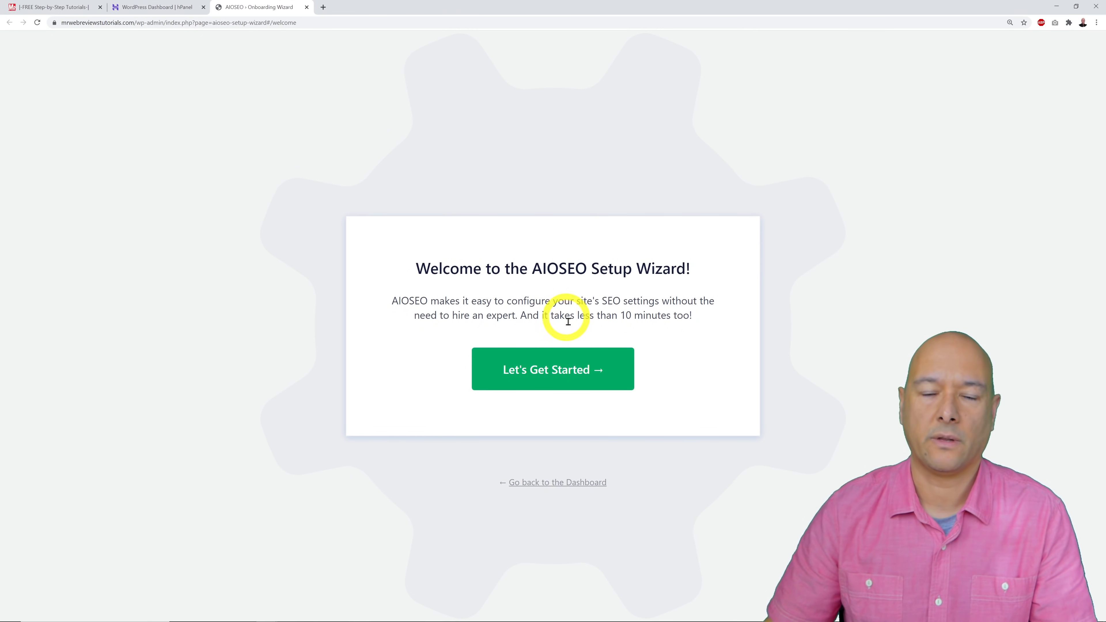
pyautogui.click(580, 482)
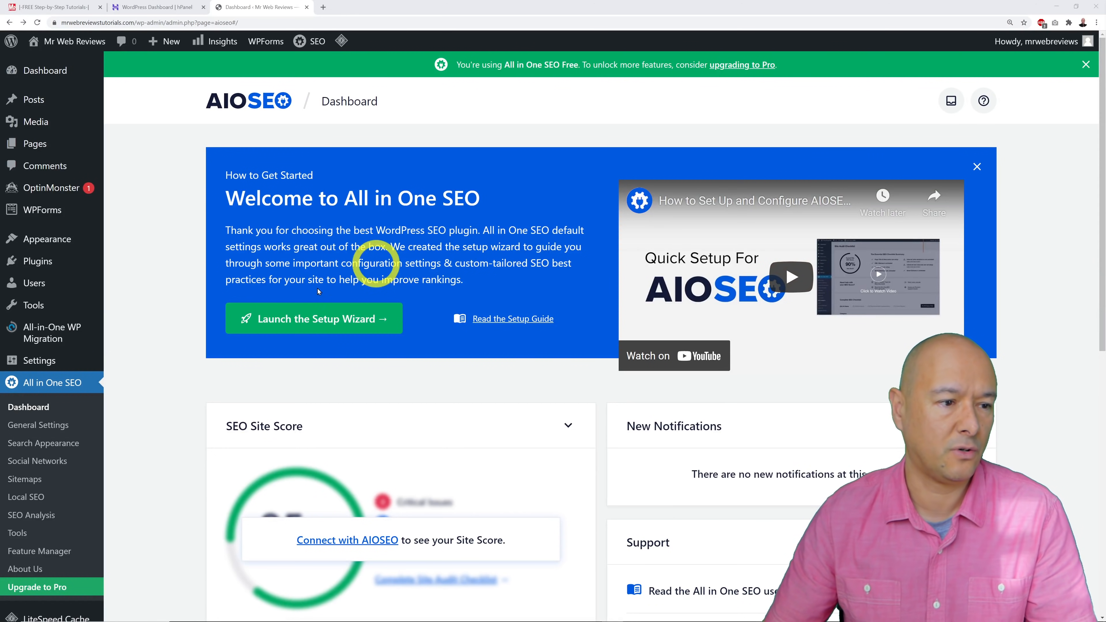
pyautogui.click(44, 263)
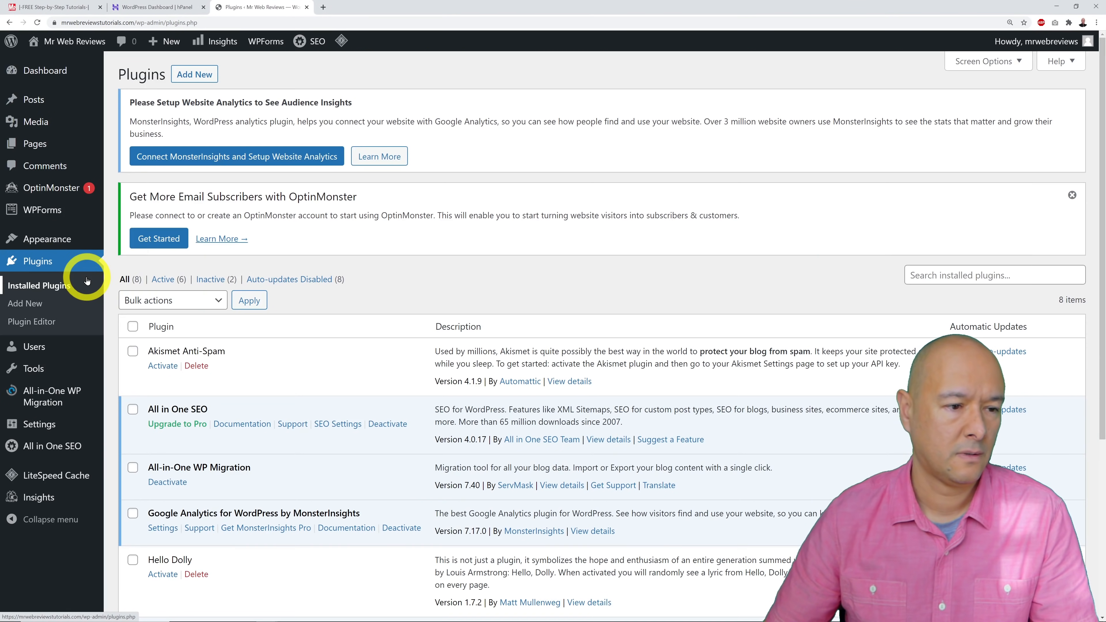
# Select all eight plugins and bulk-deactivate them.
pyautogui.scroll(-2, 640, 255)
pyautogui.scroll(-4, 641, 255)
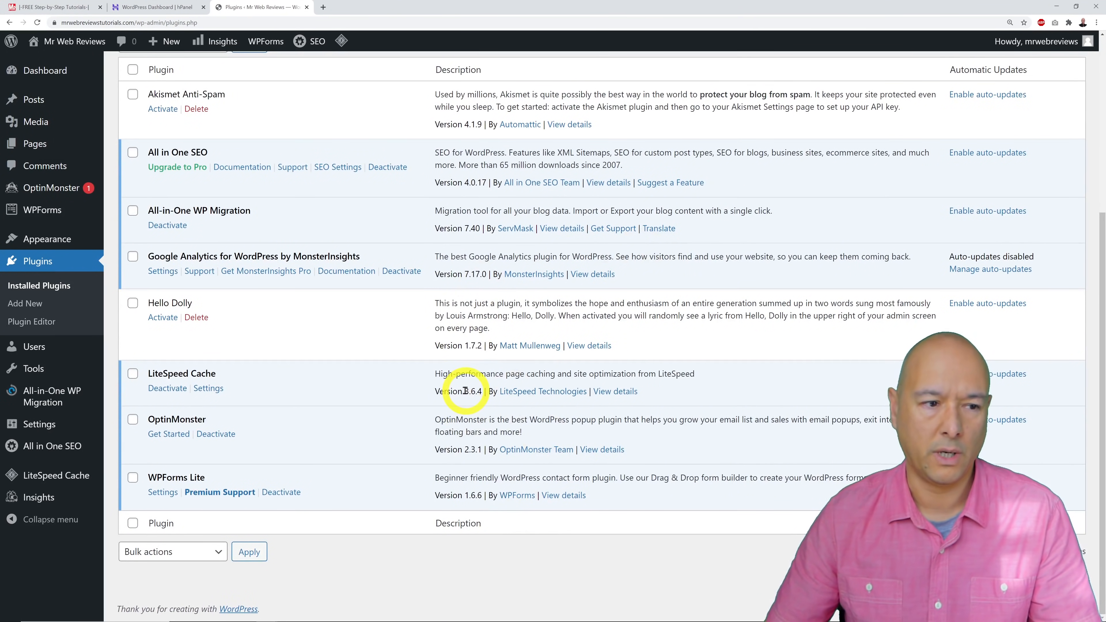
pyautogui.scroll(2, 465, 391)
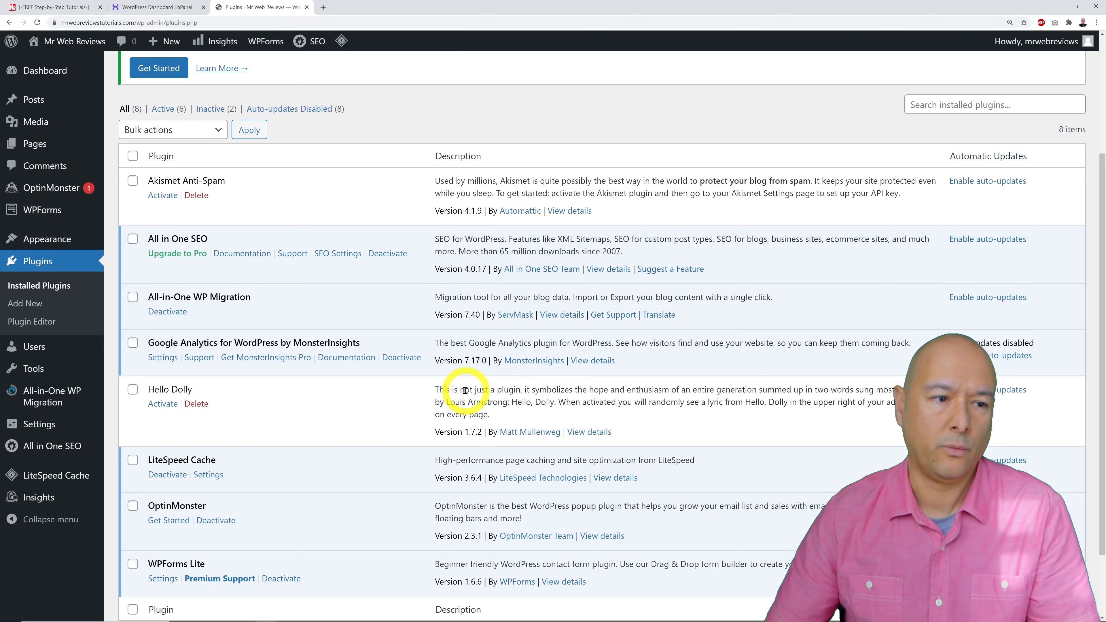
pyautogui.scroll(-1, 453, 390)
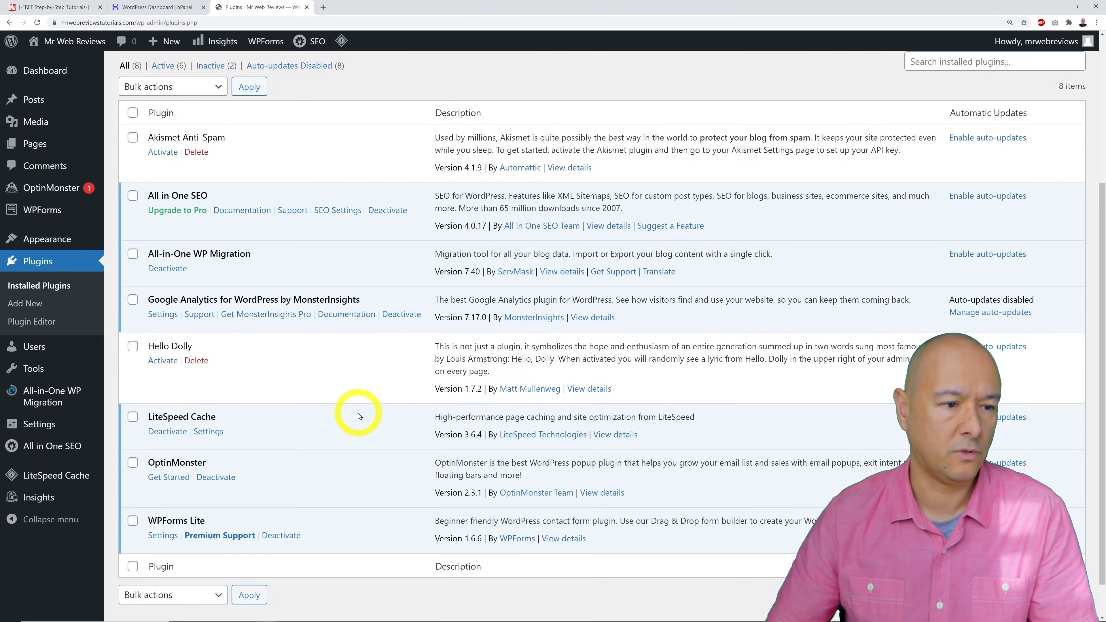
pyautogui.scroll(2, 348, 410)
pyautogui.click(134, 200)
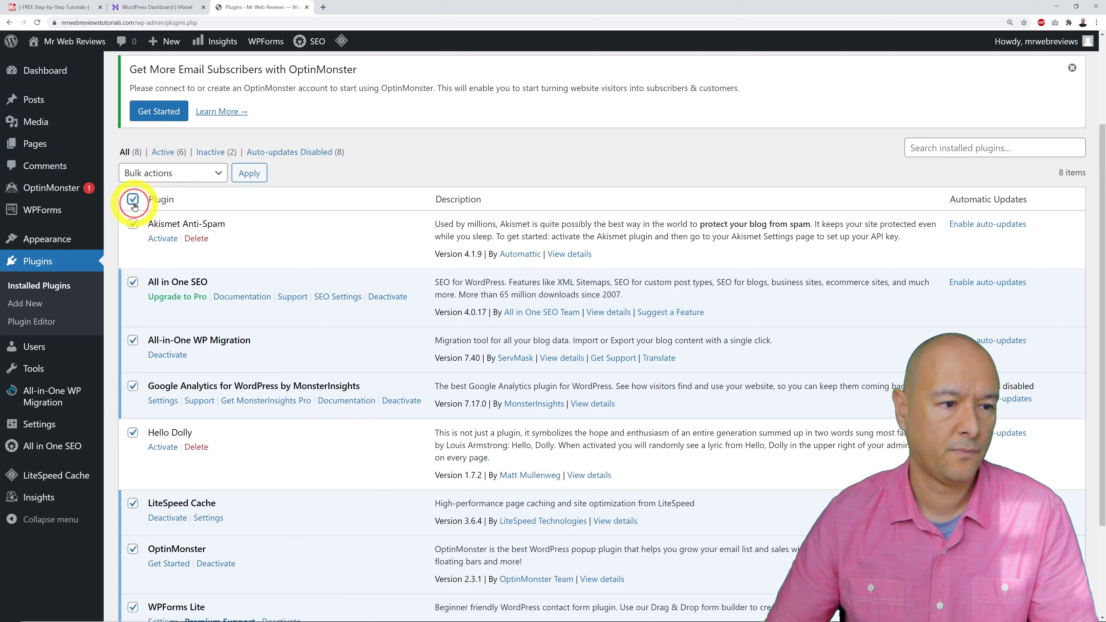
pyautogui.click(181, 173)
pyautogui.click(174, 212)
pyautogui.click(249, 173)
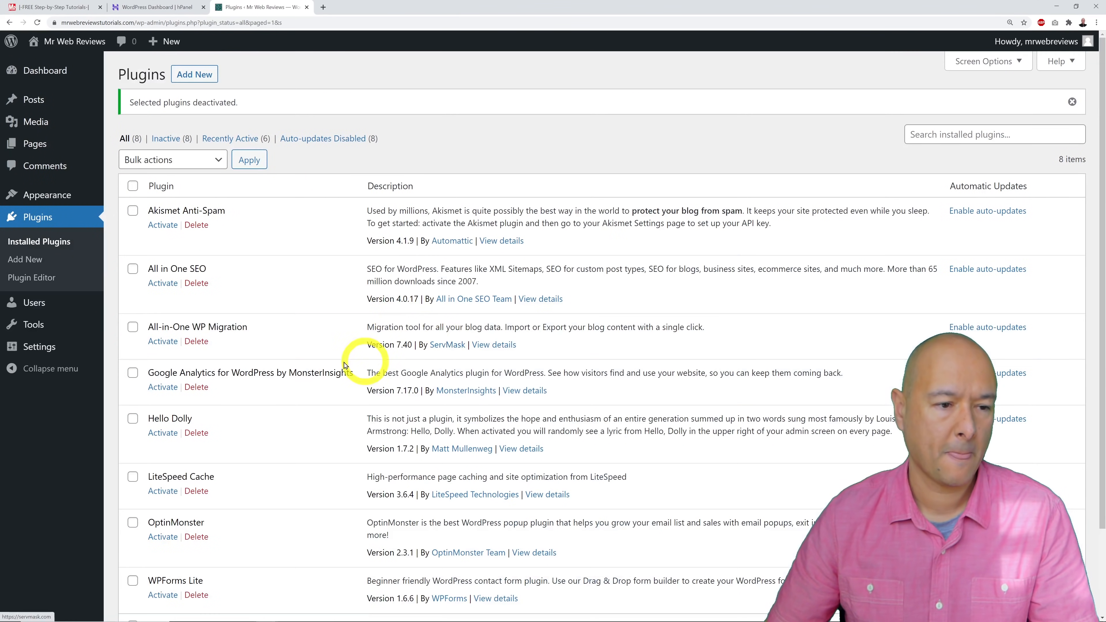
# Bulk-delete every plugin except LiteSpeed Cache and confirm the deletion.
pyautogui.scroll(-2, 403, 346)
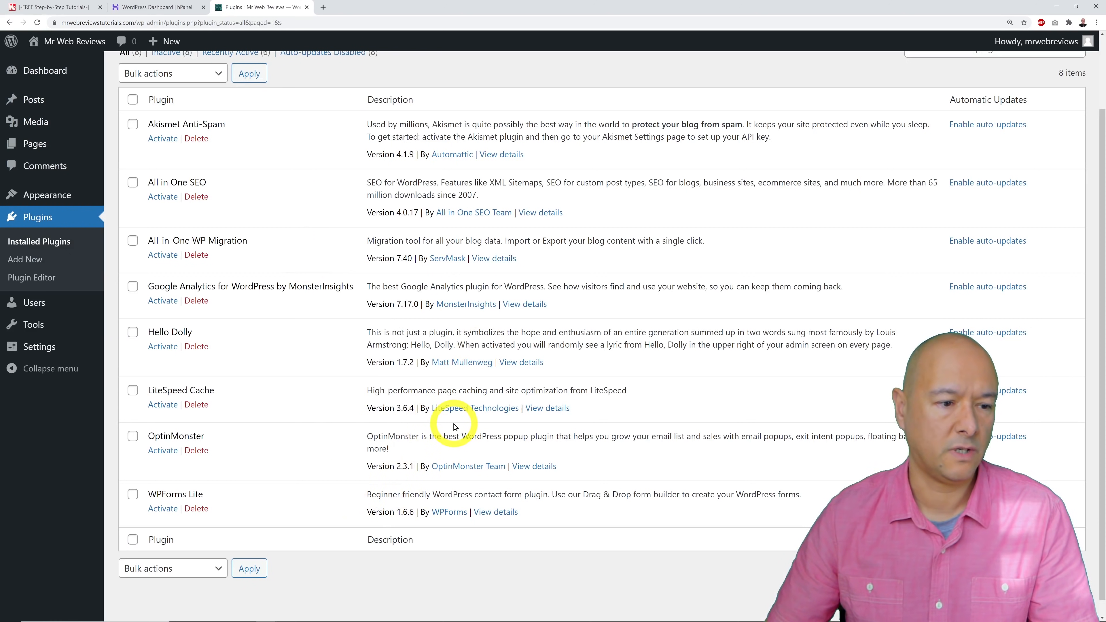
pyautogui.click(133, 99)
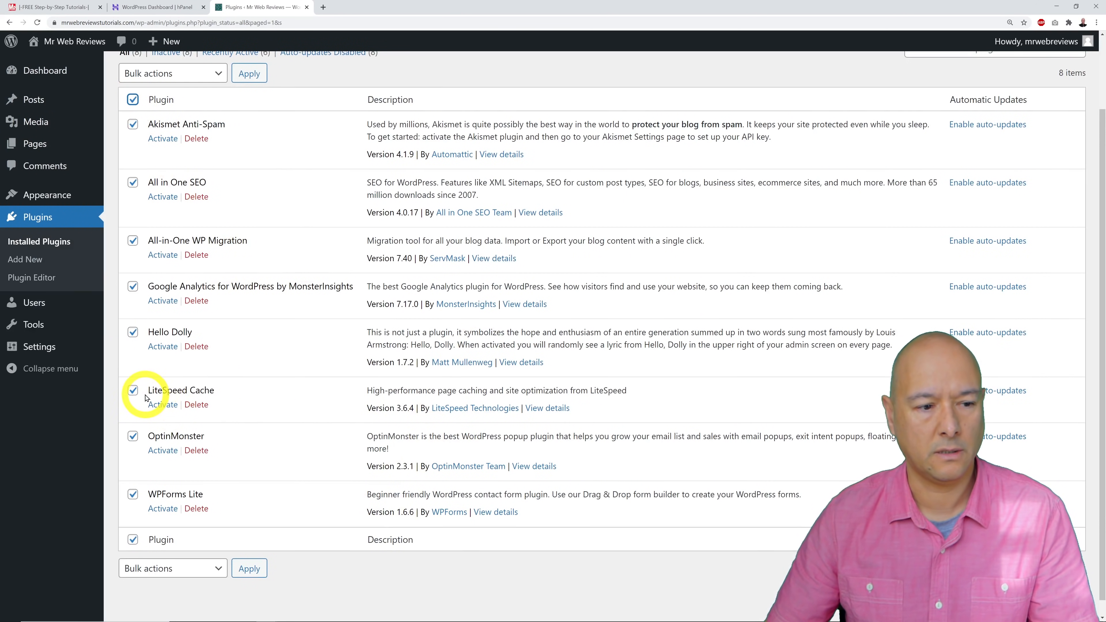
pyautogui.click(134, 394)
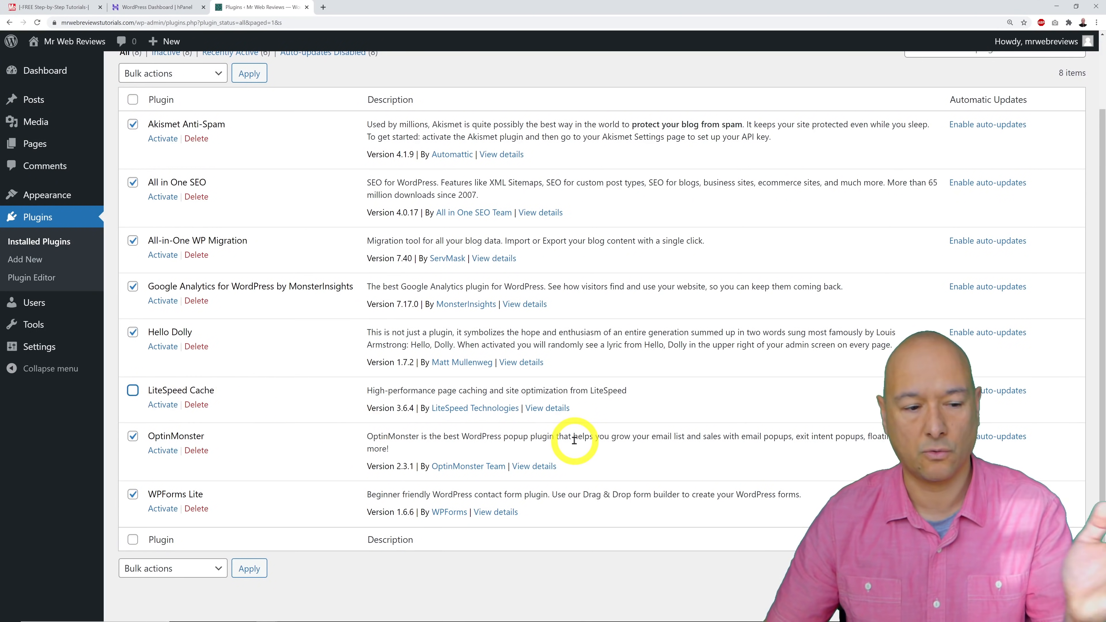
pyautogui.scroll(2, 491, 355)
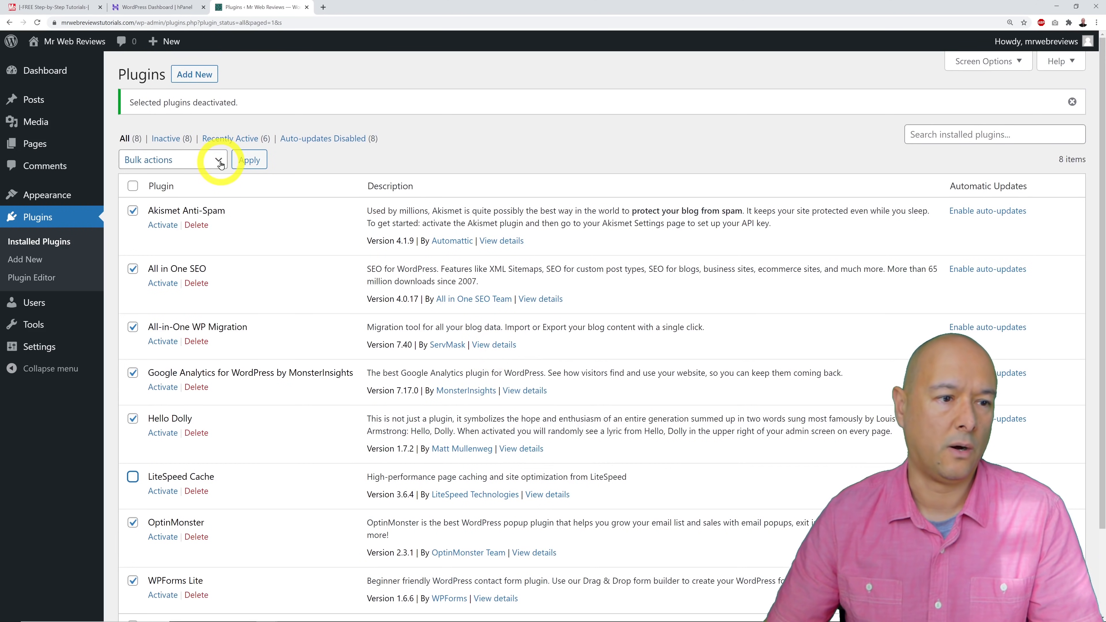
pyautogui.click(210, 159)
pyautogui.click(210, 224)
pyautogui.click(256, 161)
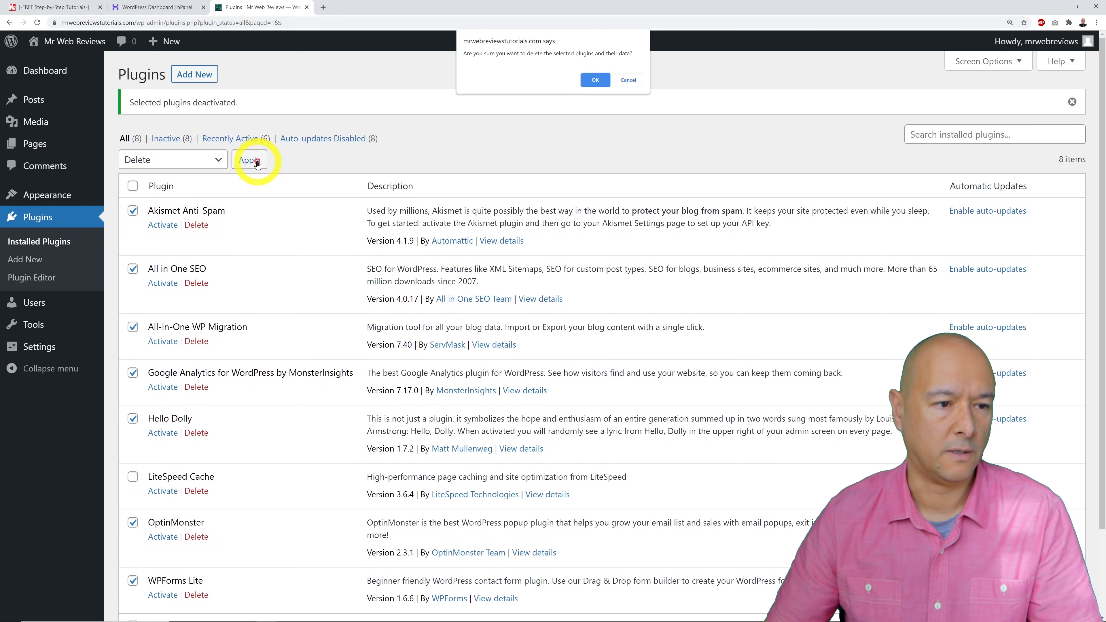
pyautogui.click(594, 80)
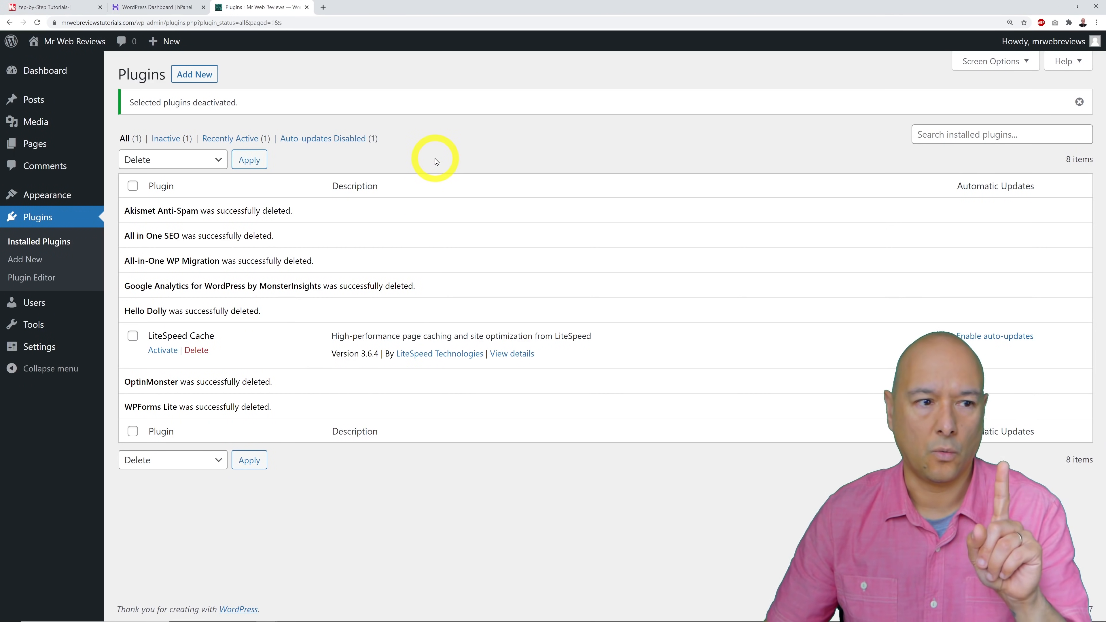
# Search Add New for 'maintenance', then install and activate WebFactory's Maintenance plugin.
pyautogui.click(207, 79)
pyautogui.click(987, 114)
pyautogui.write('maintena')
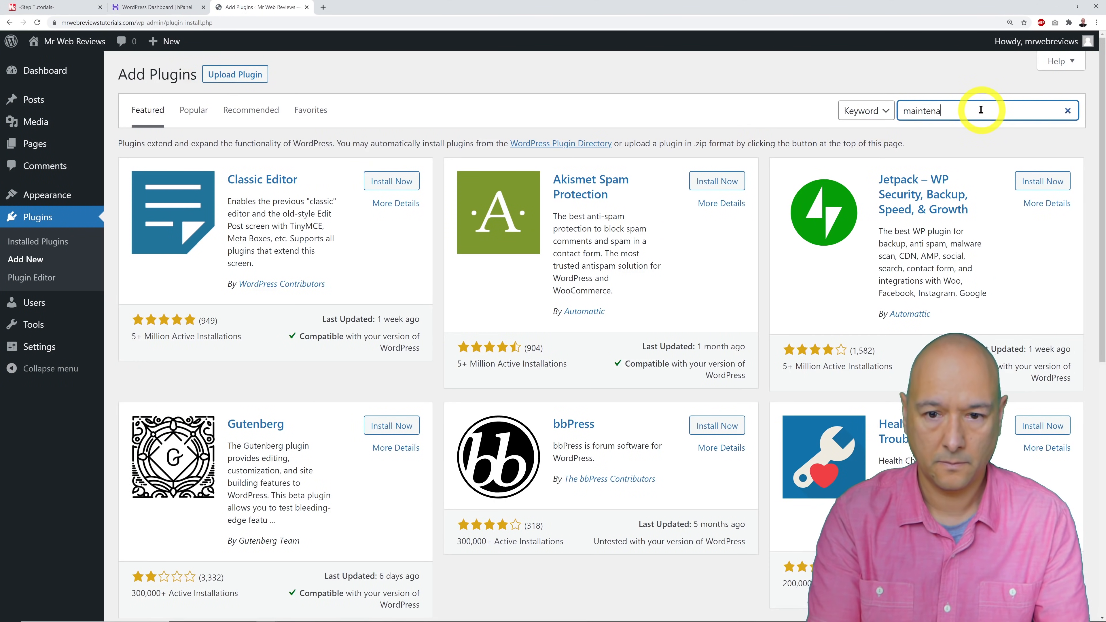
pyautogui.write('nce')
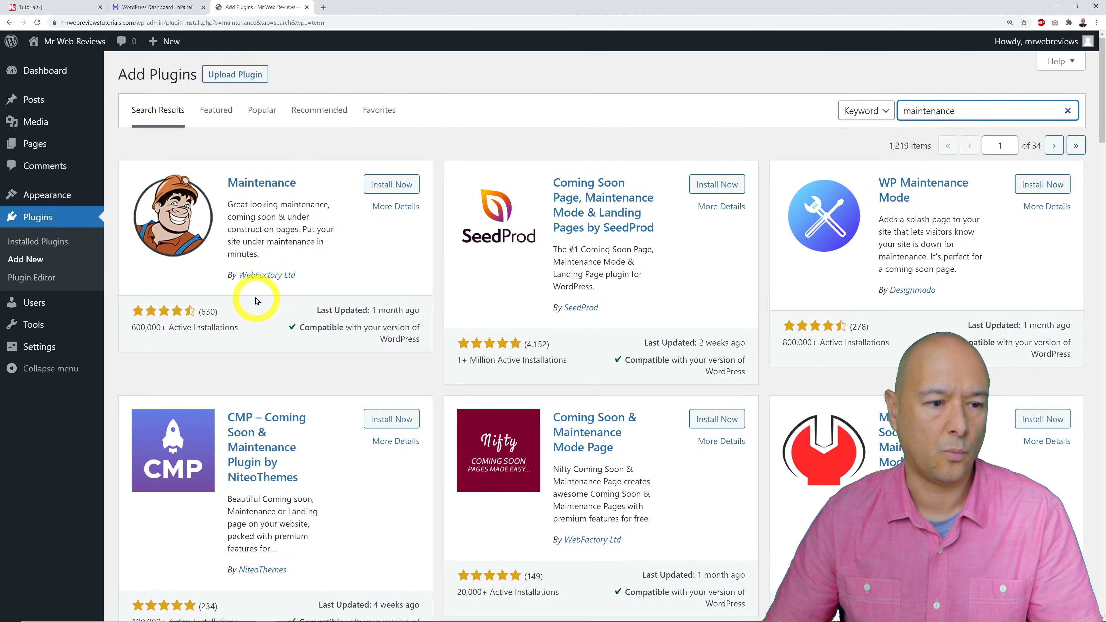
pyautogui.moveTo(89, 346)
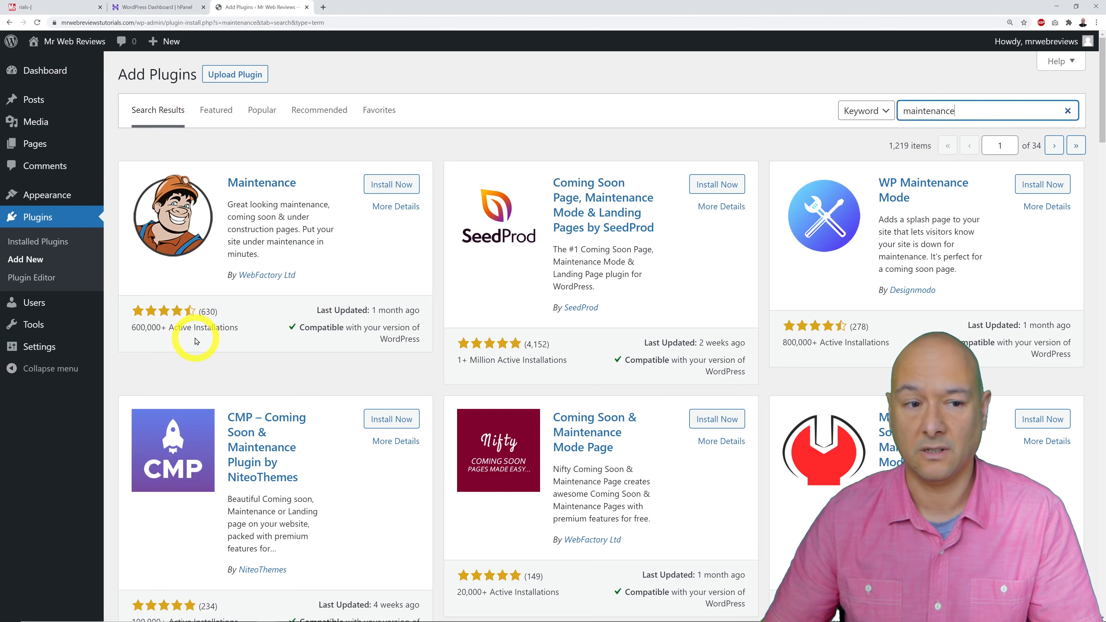
pyautogui.click(389, 183)
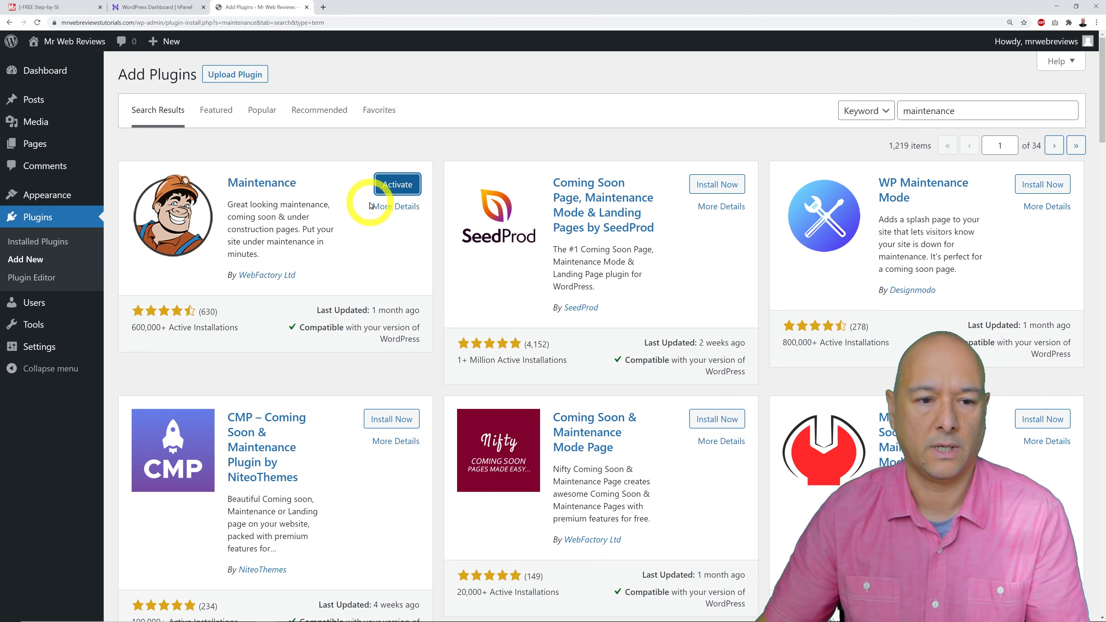
pyautogui.click(401, 185)
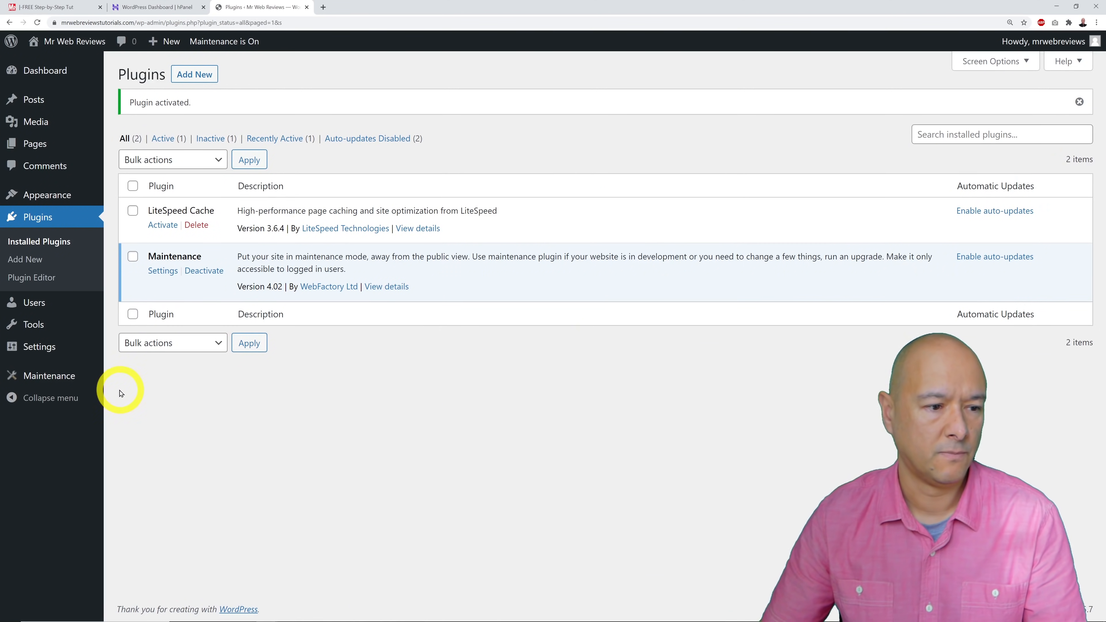
# Open the Maintenance plugin settings, then the site's public front page in a new tab.
pyautogui.click(44, 374)
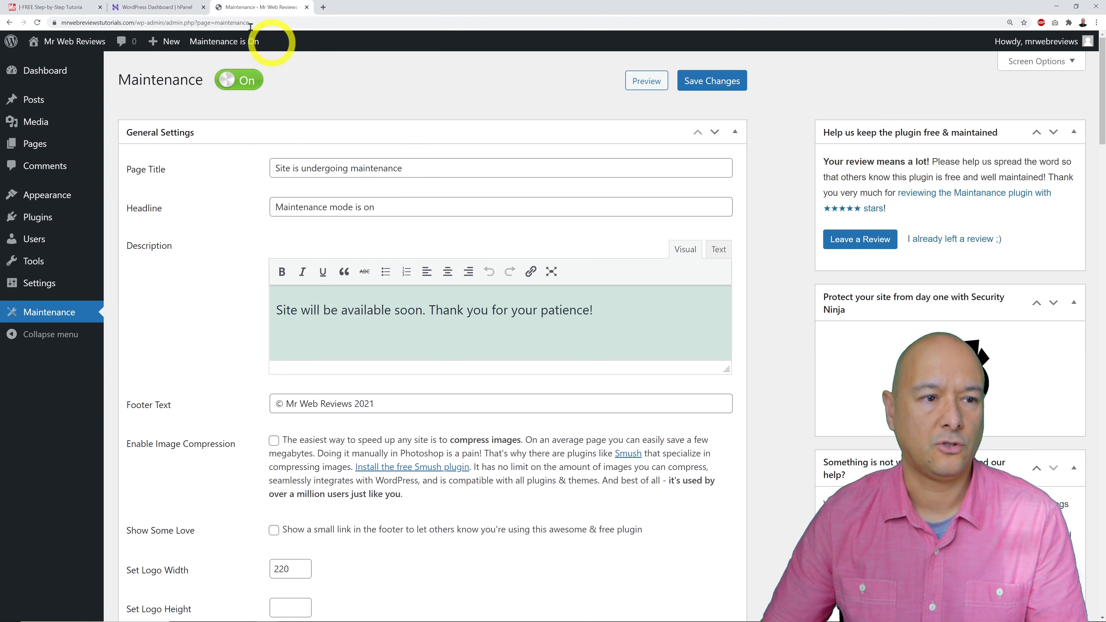
pyautogui.rightClick(60, 40)
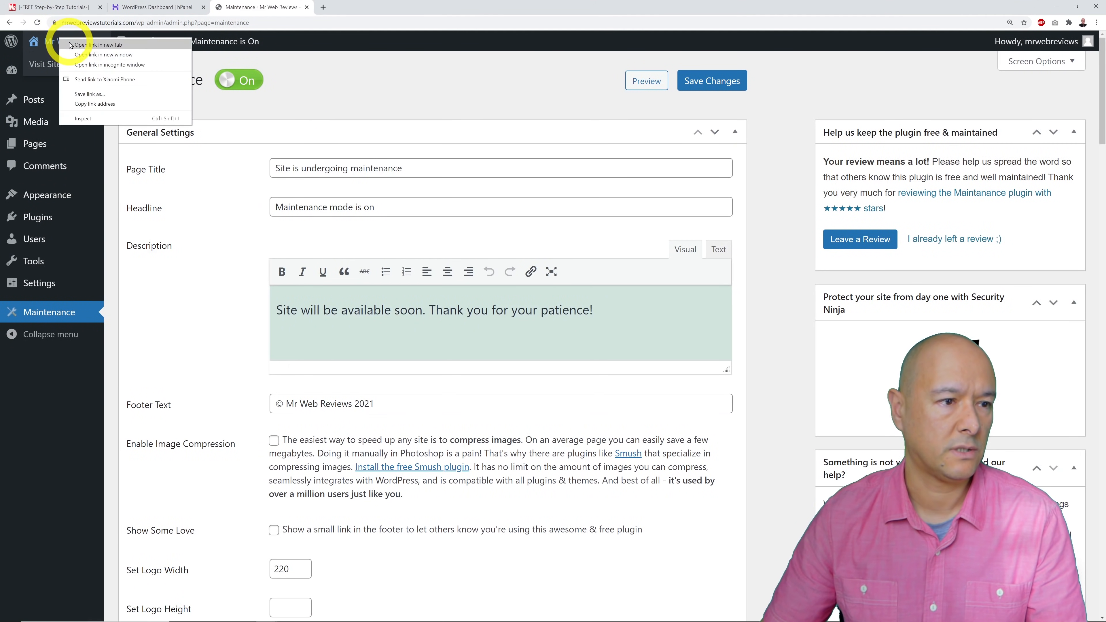
pyautogui.click(98, 45)
pyautogui.click(378, 13)
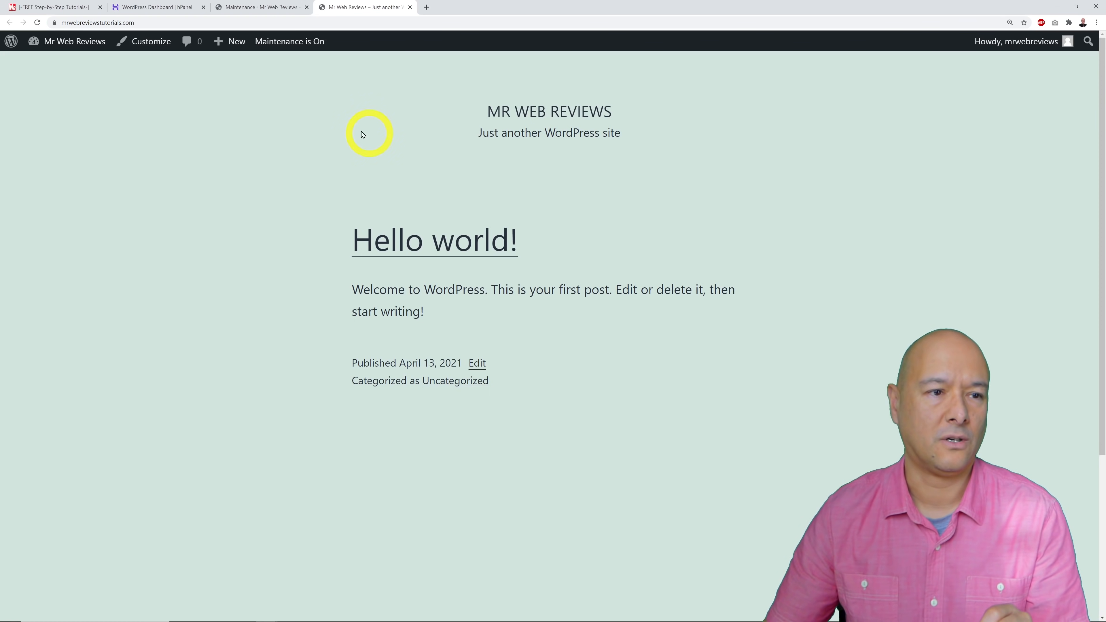
# Check the Maintenance tab, then select the front page's site address for copying.
pyautogui.click(260, 7)
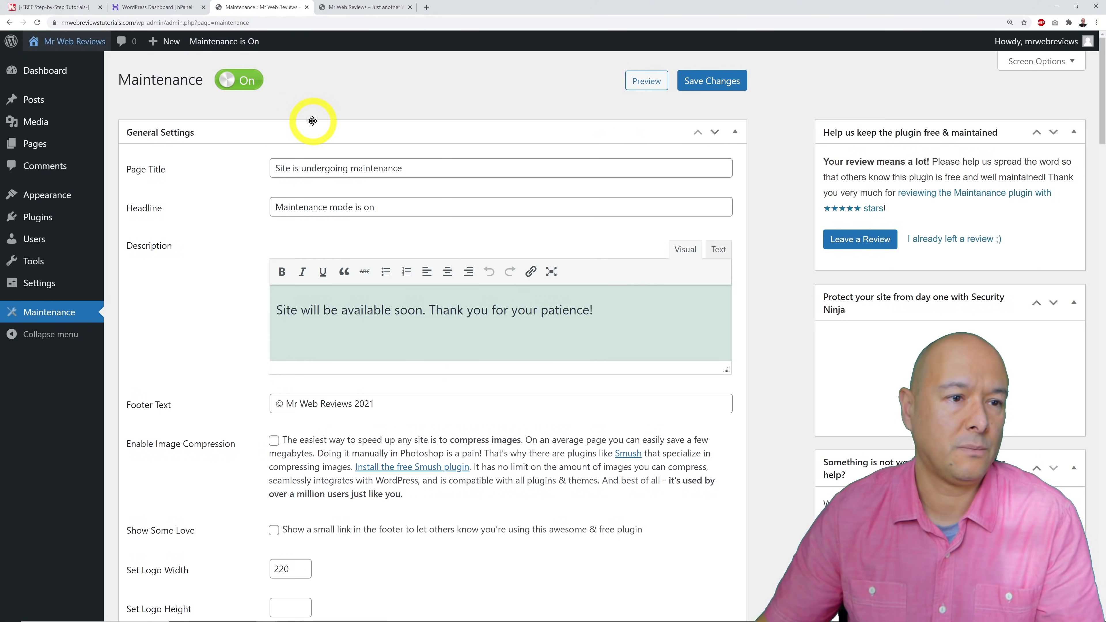
pyautogui.click(346, 9)
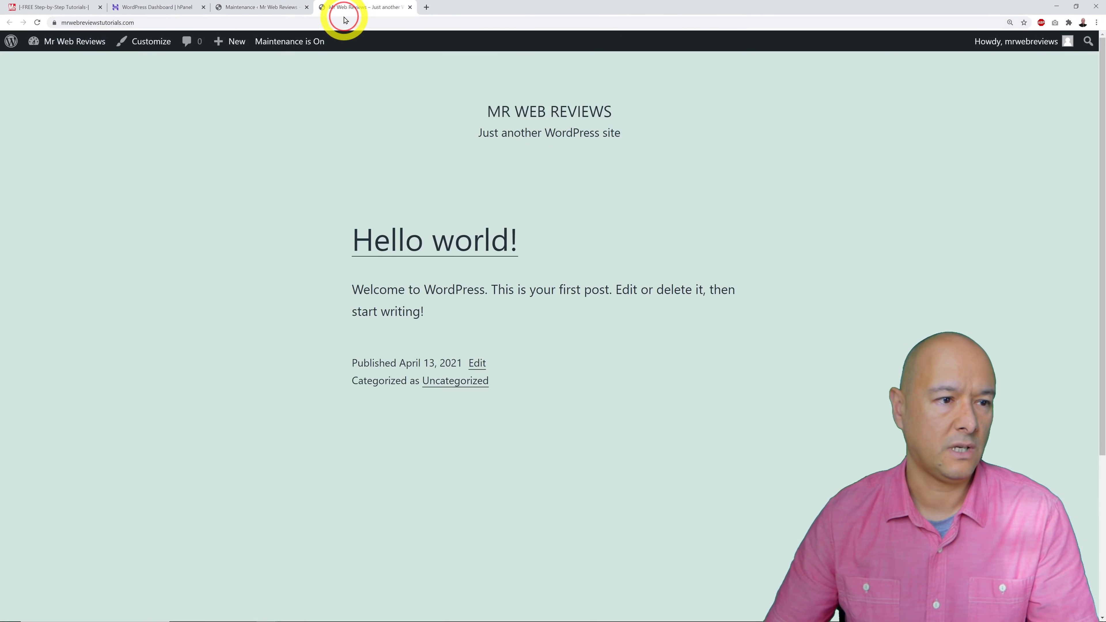
pyautogui.click(344, 21)
pyautogui.hotkey('ctrl', 'c')
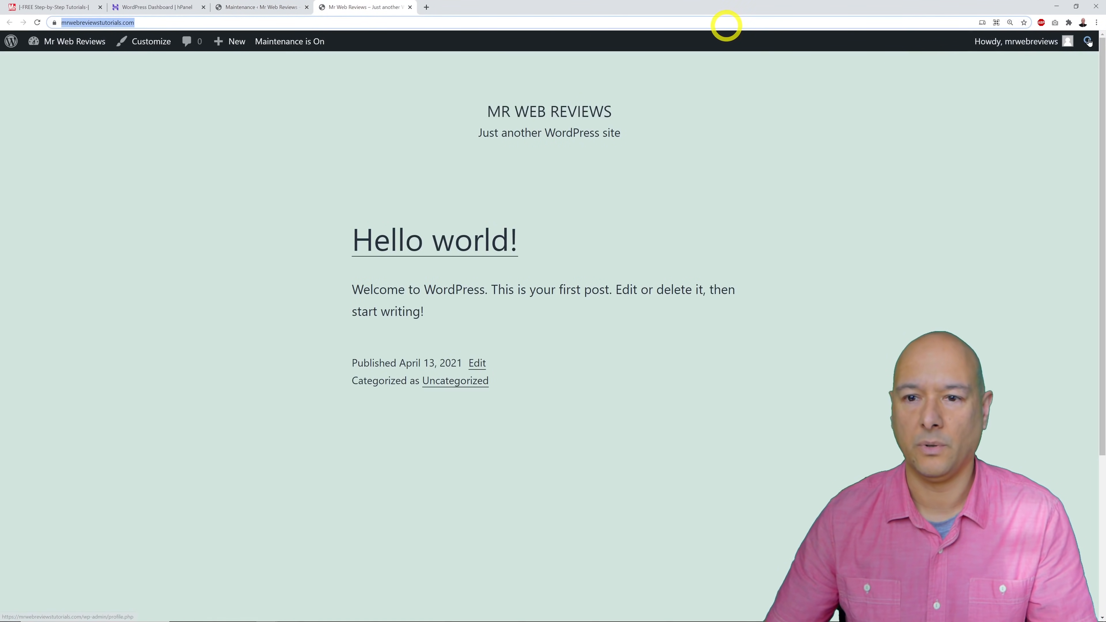
# Load the site URL in an incognito window to see the 'Maintenance mode is on' page, then return to Maintenance settings.
pyautogui.click(1096, 22)
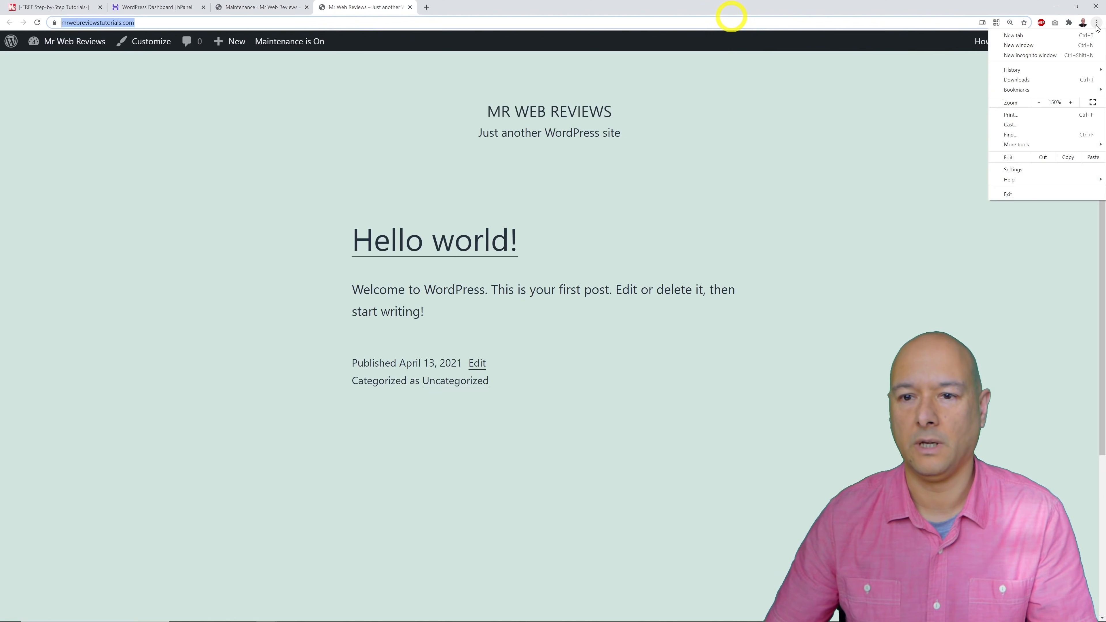
pyautogui.click(1030, 58)
pyautogui.hotkey('ctrl', 'v')
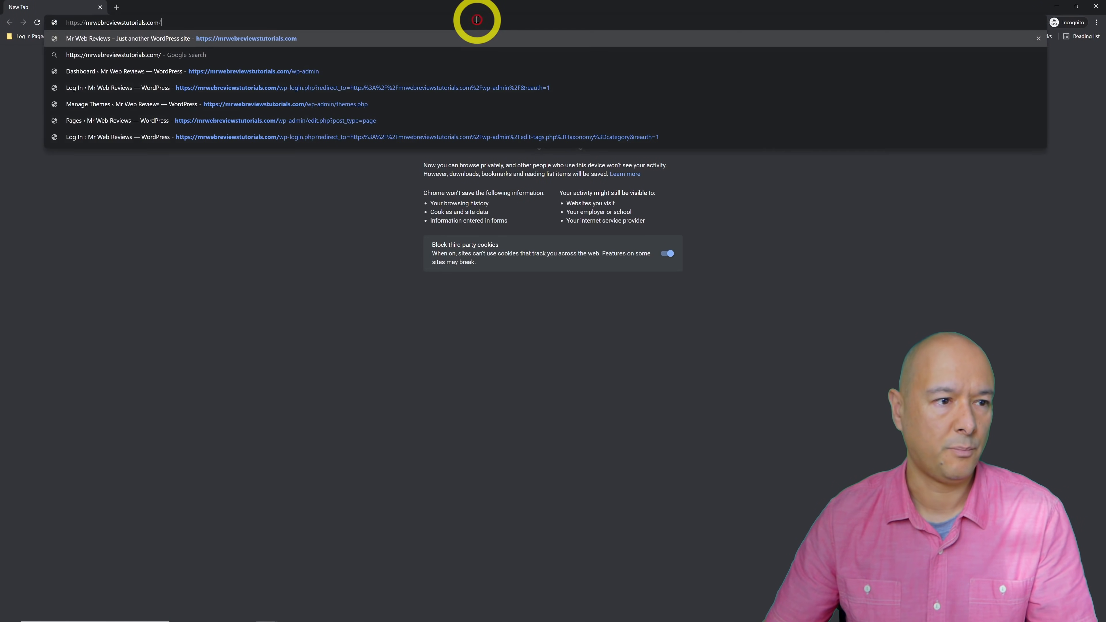
pyautogui.press('Return')
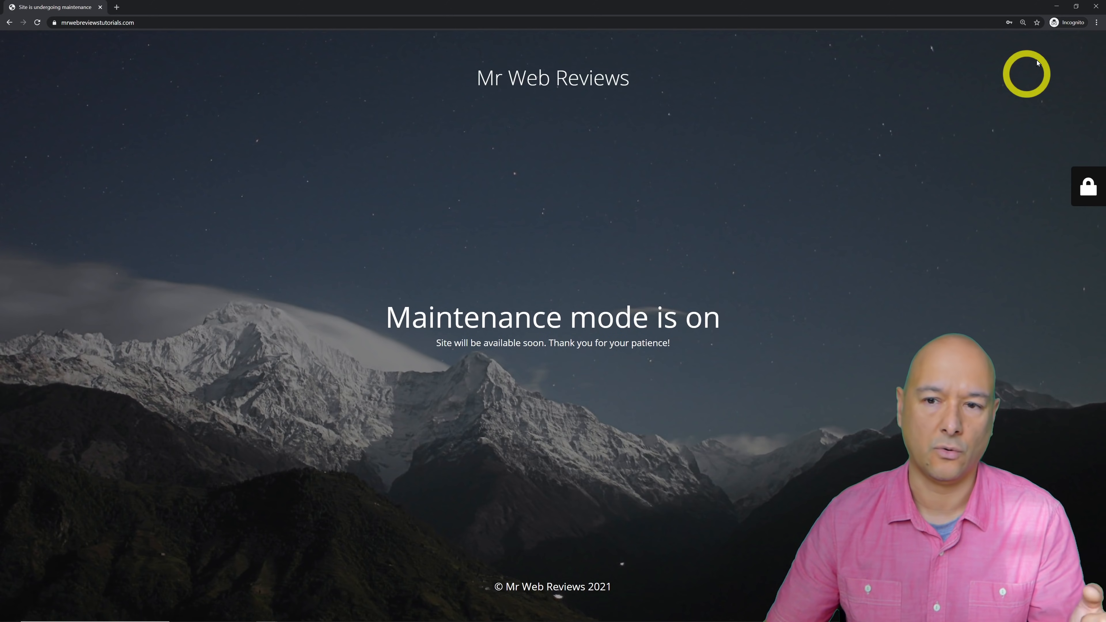
pyautogui.click(1095, 7)
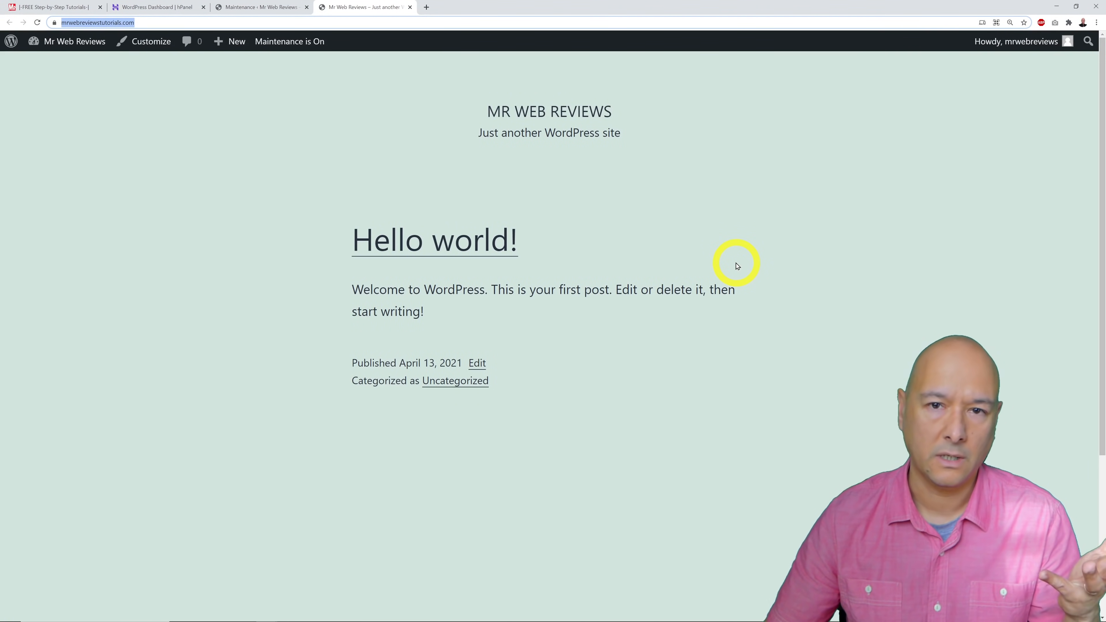
pyautogui.click(244, 8)
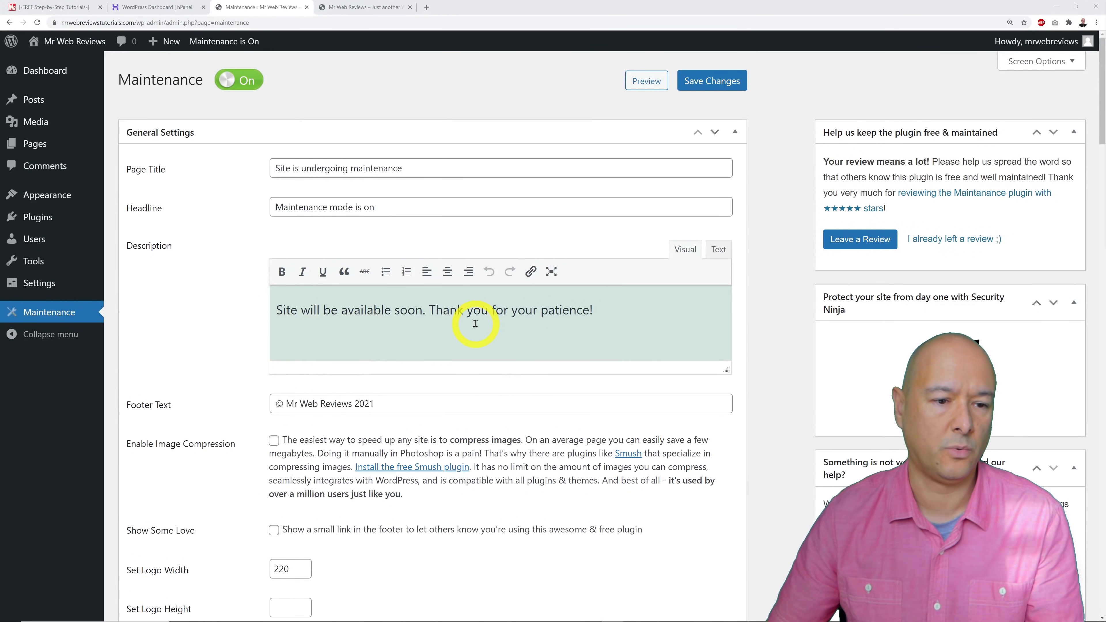
# Save the Maintenance settings with the description text left unchanged.
pyautogui.click(606, 330)
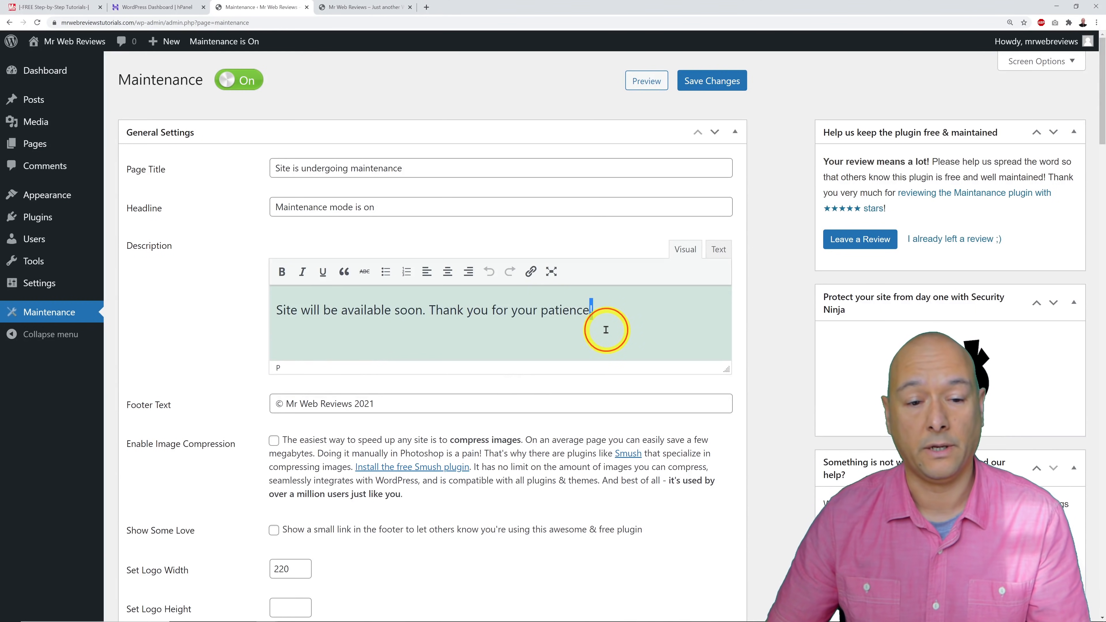
pyautogui.tripleClick(606, 330)
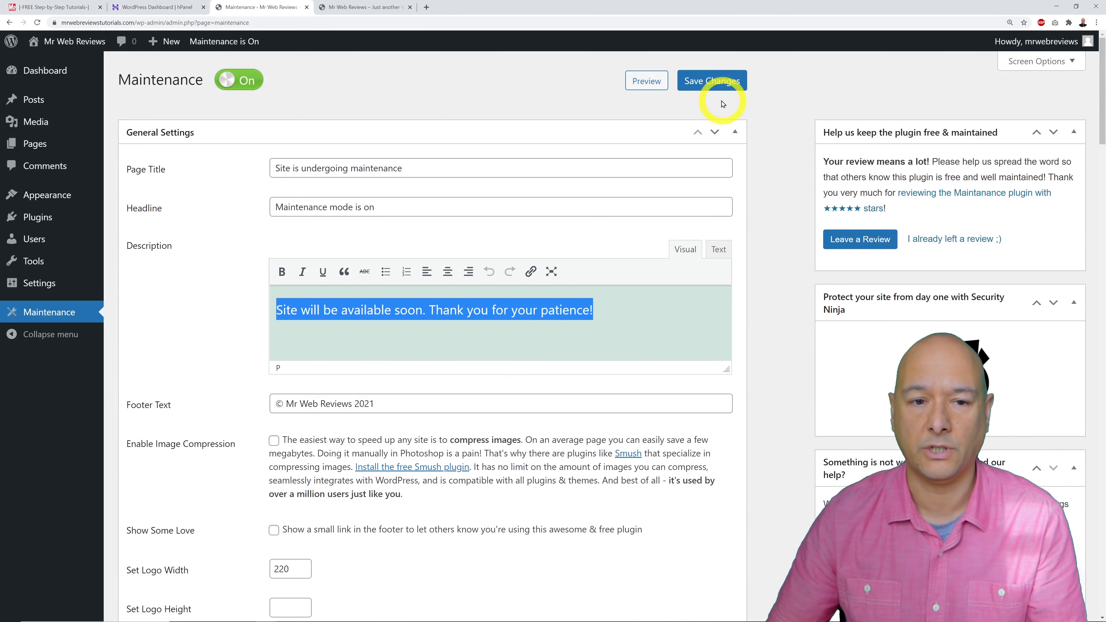
pyautogui.click(717, 82)
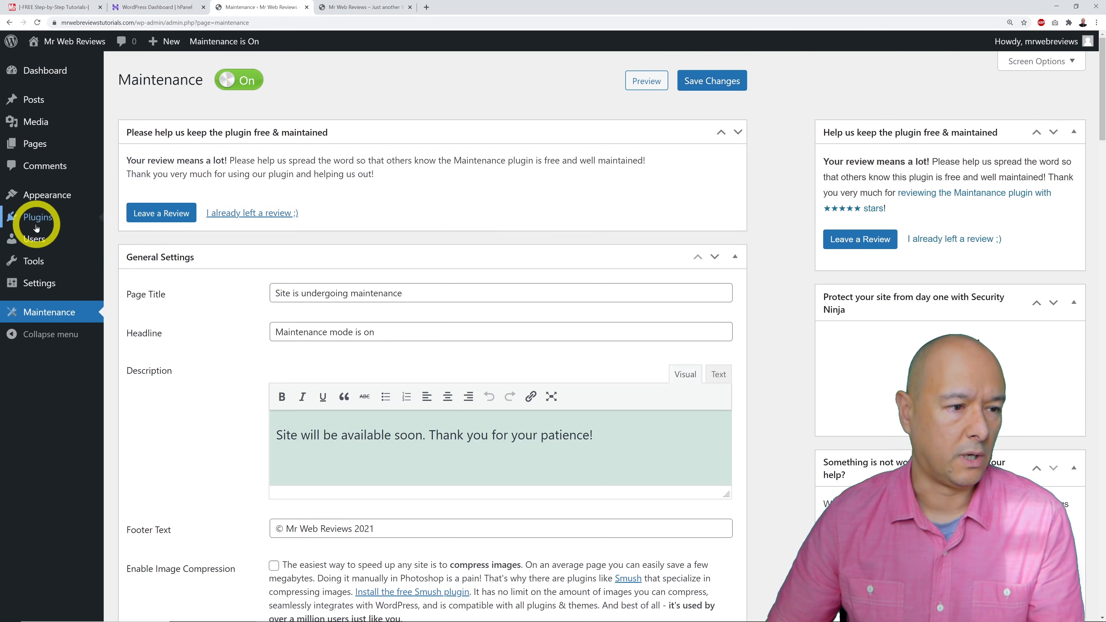
# Search plugins for 'car dealer', then install and activate WordPress Car Dealer and Vehicle sales.
pyautogui.moveTo(25, 215)
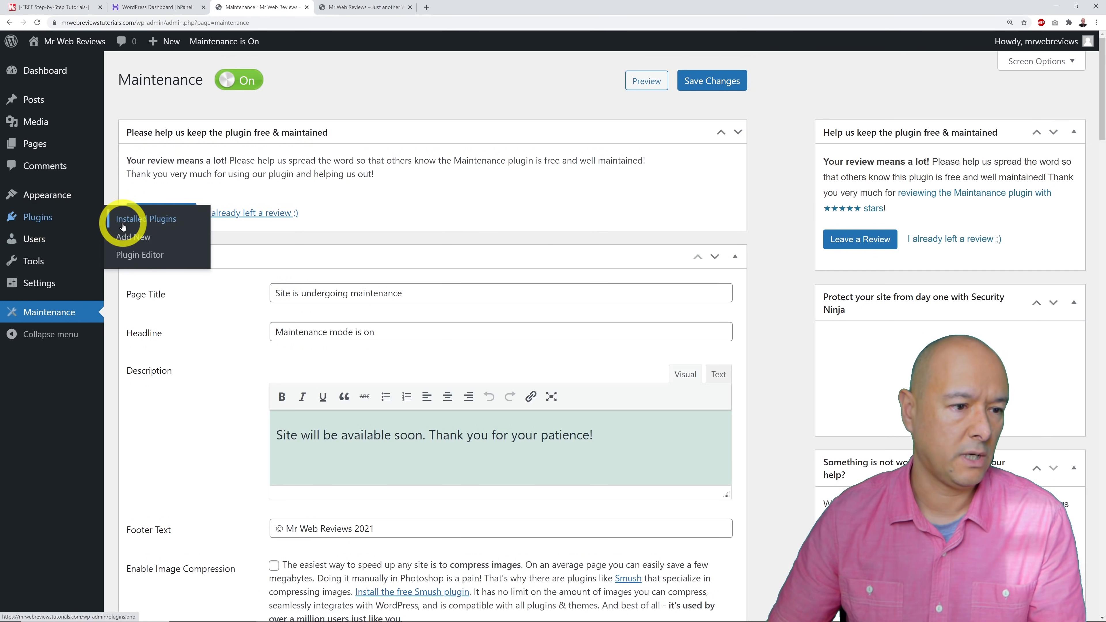
pyautogui.click(124, 242)
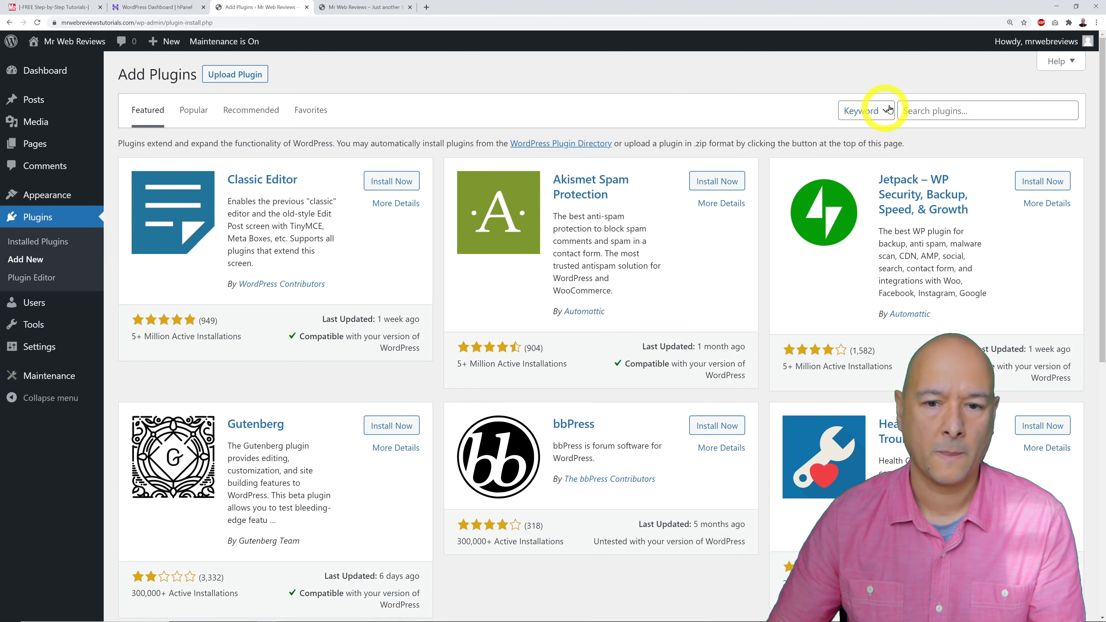
pyautogui.click(919, 111)
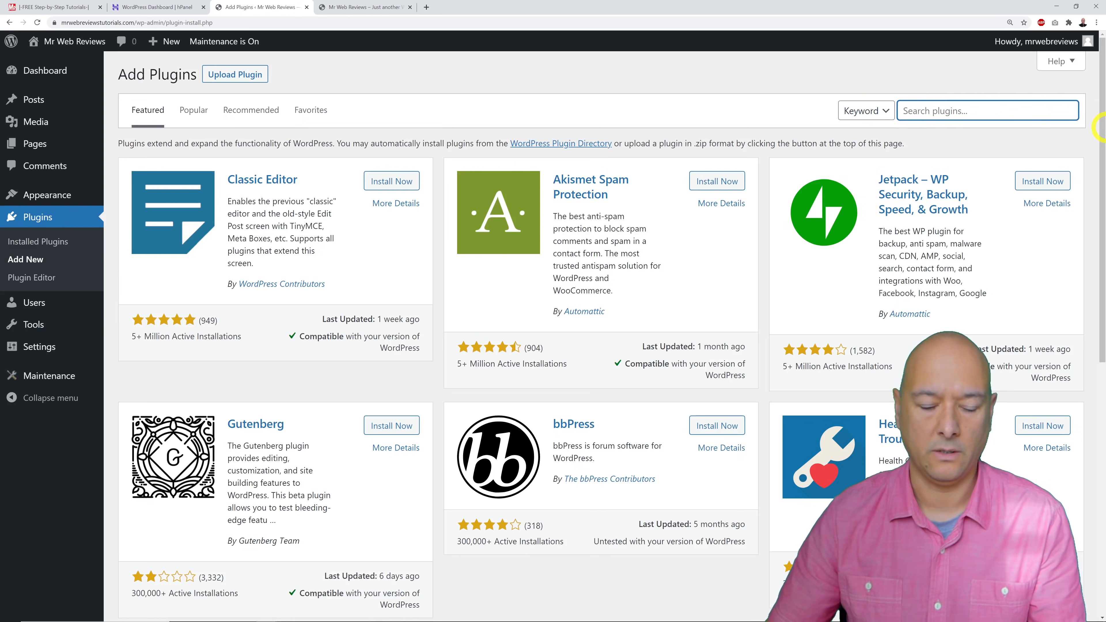
pyautogui.write('car dealer')
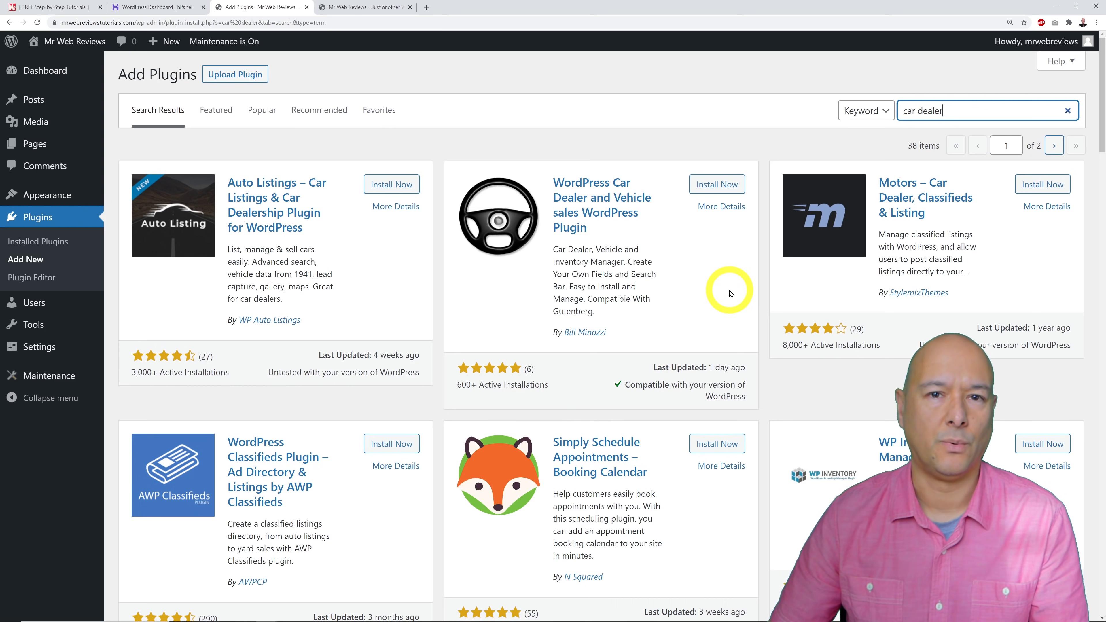
pyautogui.click(717, 187)
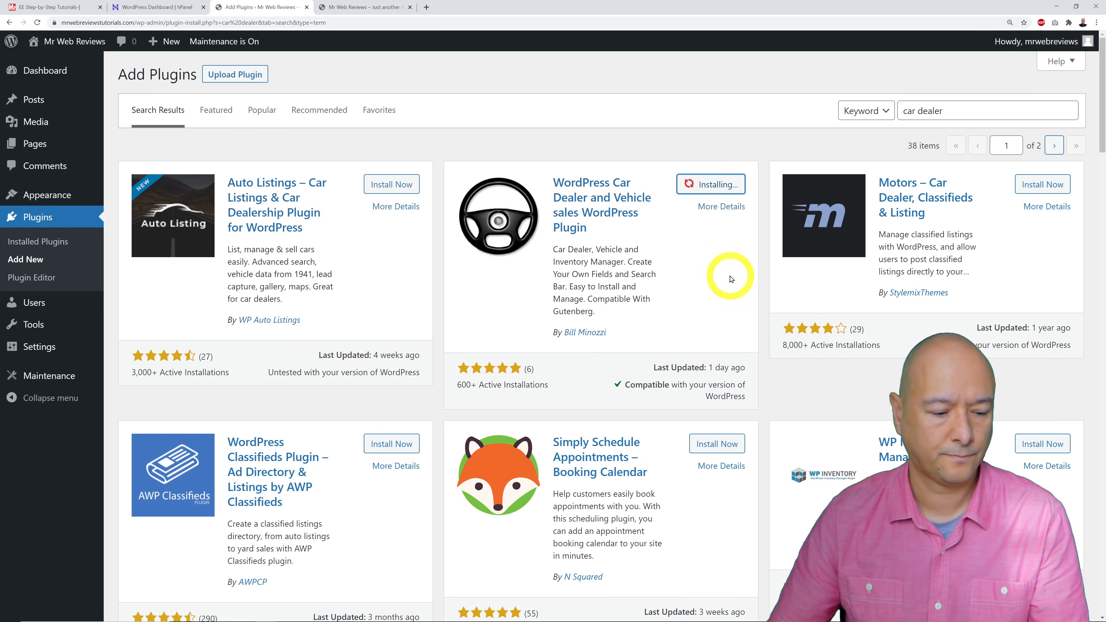
pyautogui.click(727, 185)
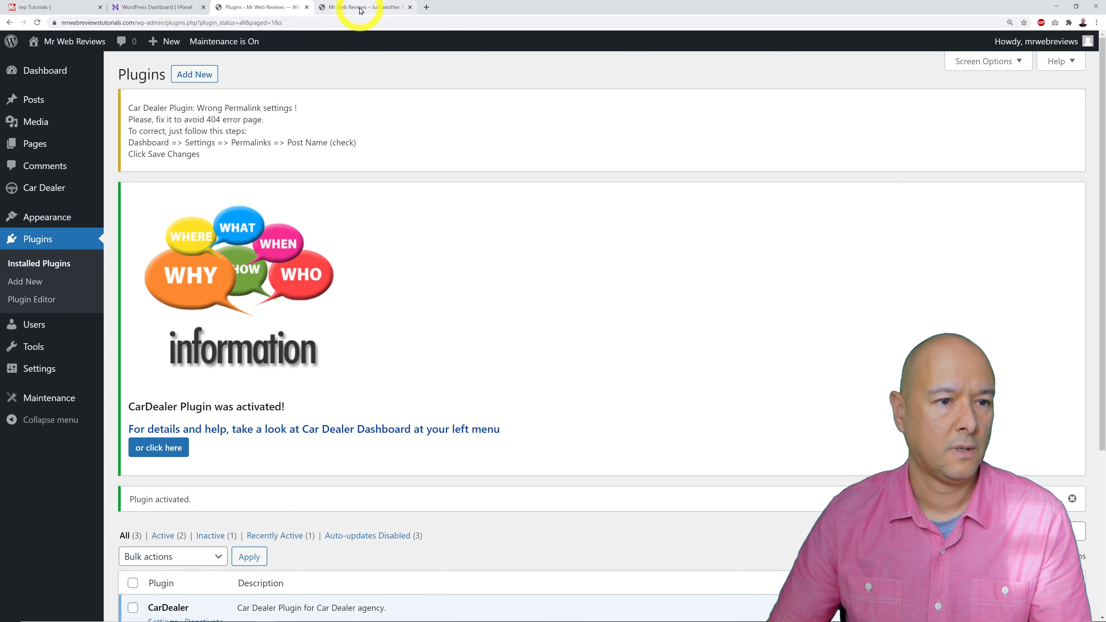
pyautogui.scroll(-5, 569, 373)
pyautogui.scroll(5, 571, 374)
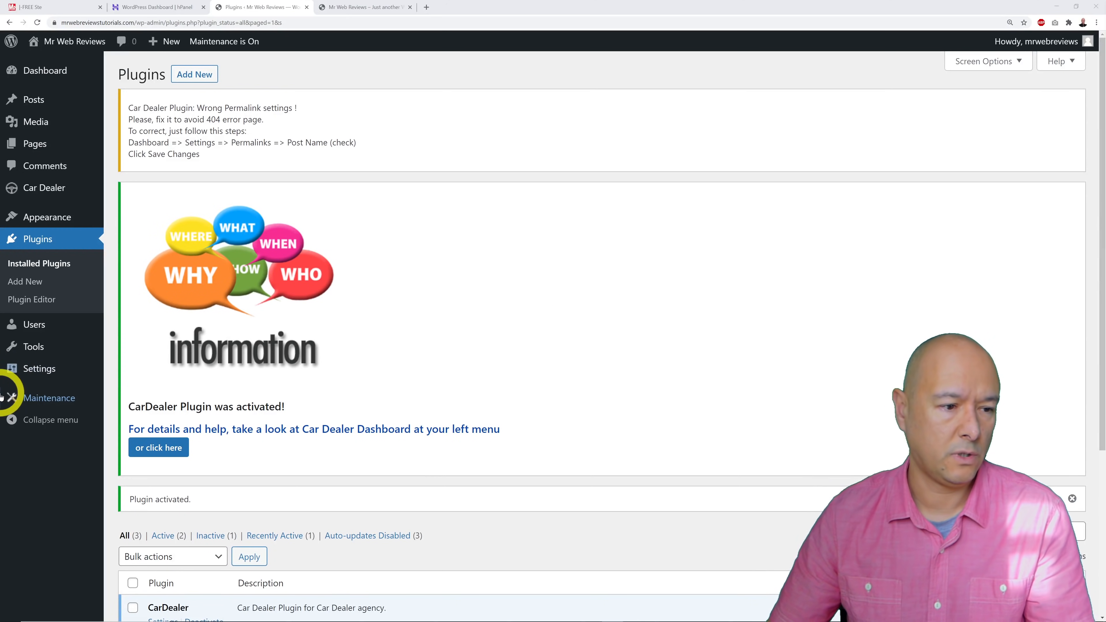
# Replace the General Settings tagline with 'Car Dealership based in New York'.
pyautogui.moveTo(47, 373)
pyautogui.click(135, 378)
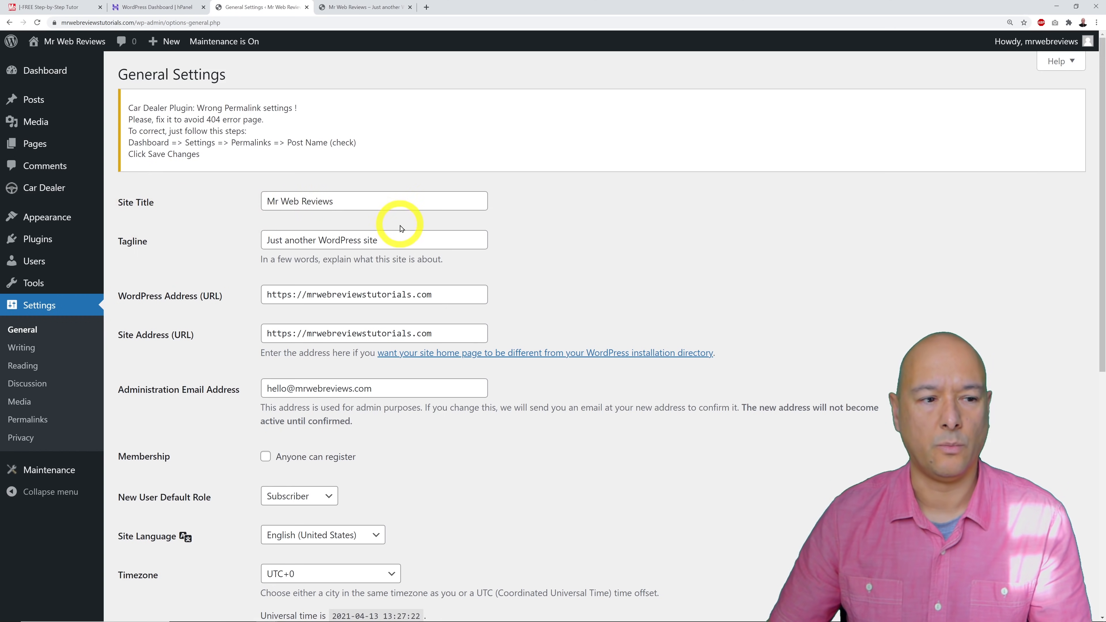
pyautogui.moveTo(399, 240); pyautogui.dragTo(230, 243)
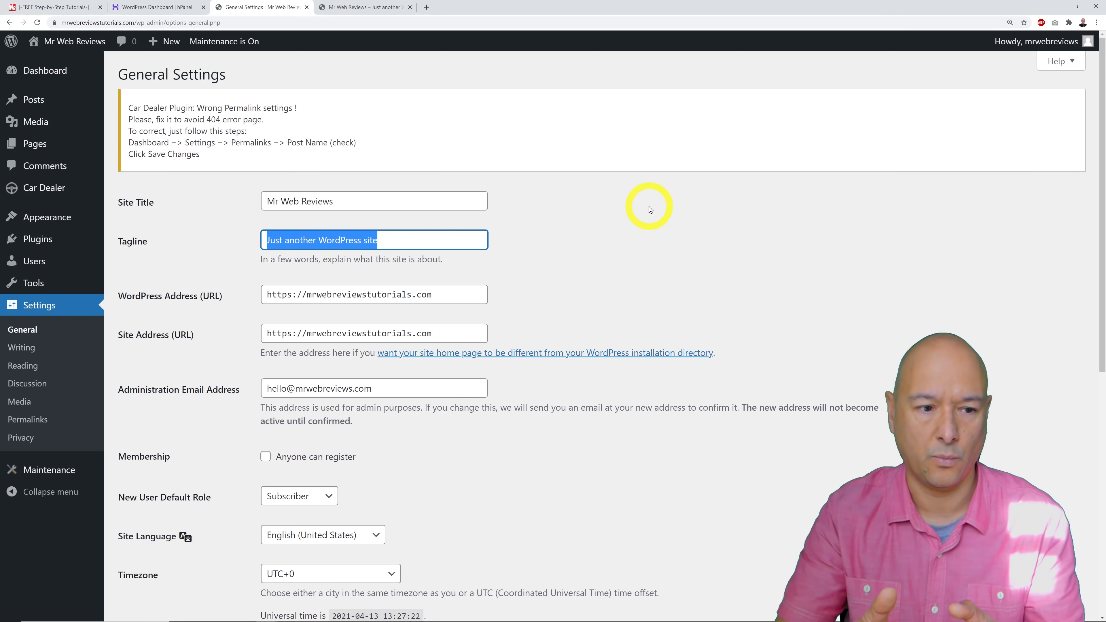
pyautogui.write('Car ')
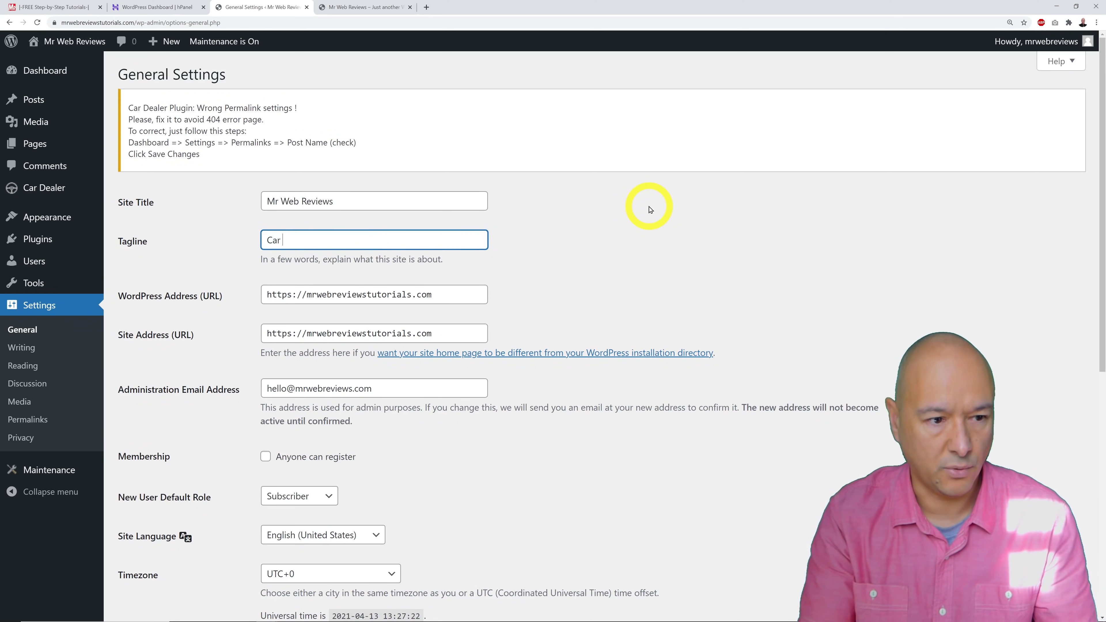
pyautogui.write('Dealership base d')
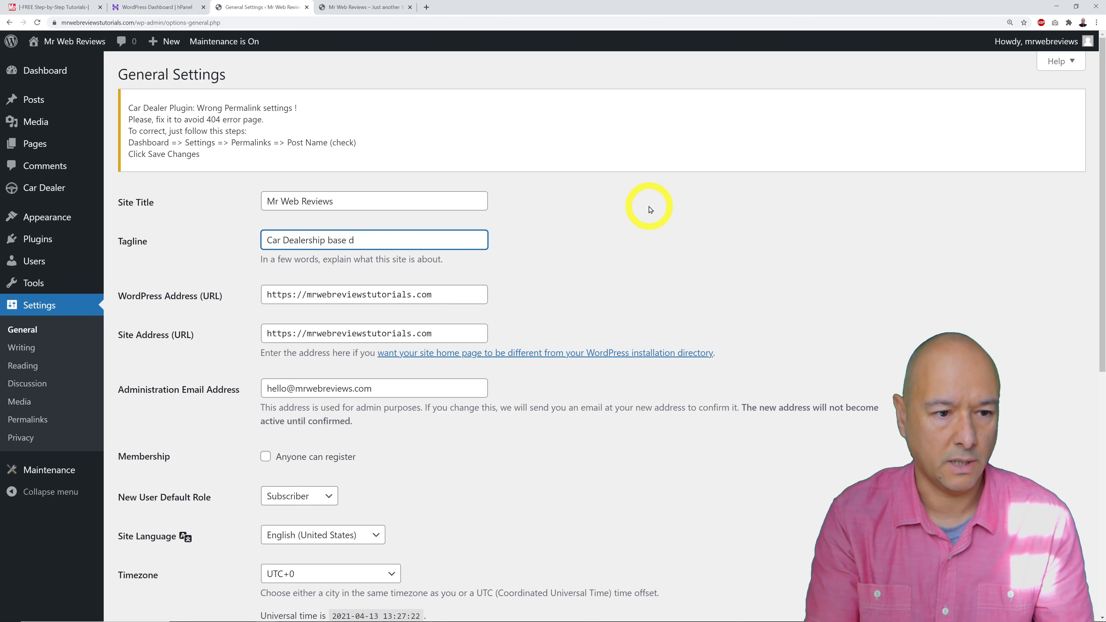
pyautogui.write('in NY')
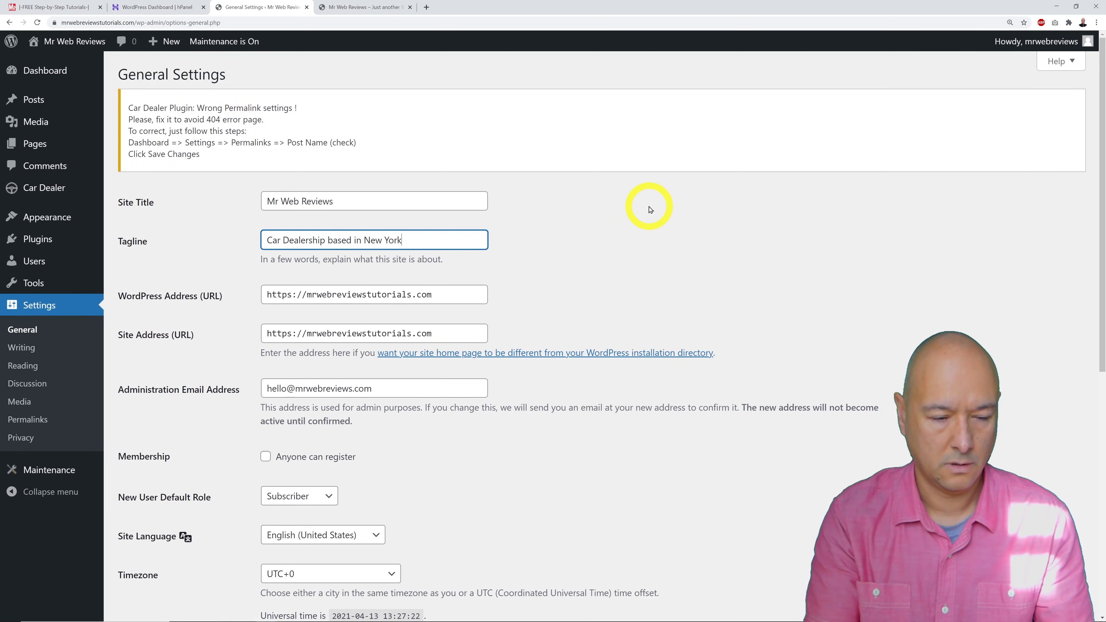
pyautogui.scroll(-4, 444, 540)
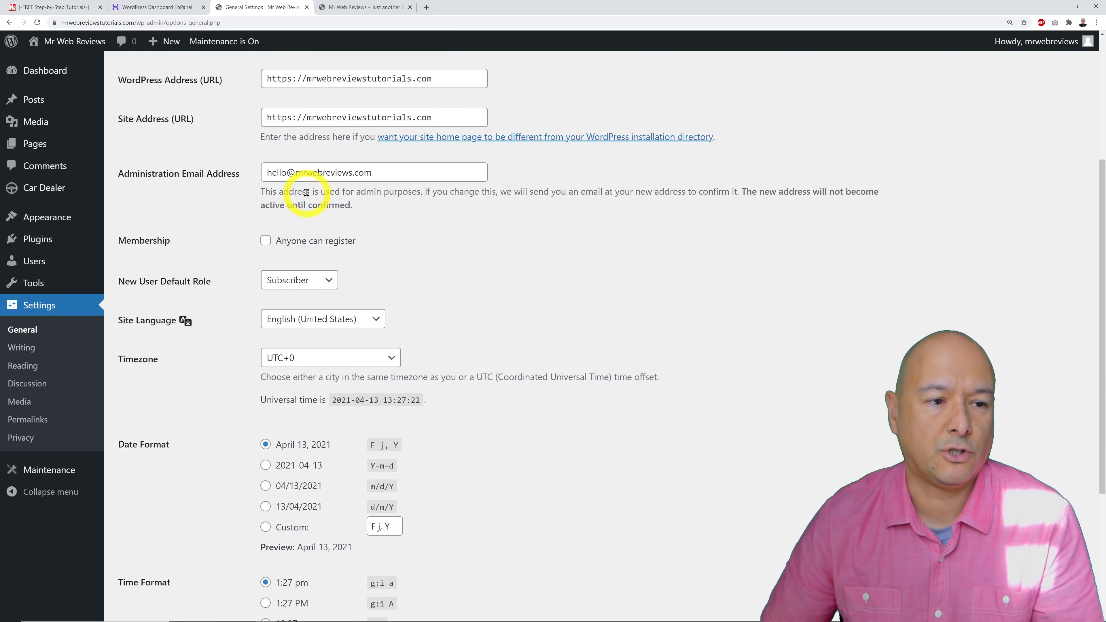
pyautogui.doubleClick(424, 175)
pyautogui.click(458, 261)
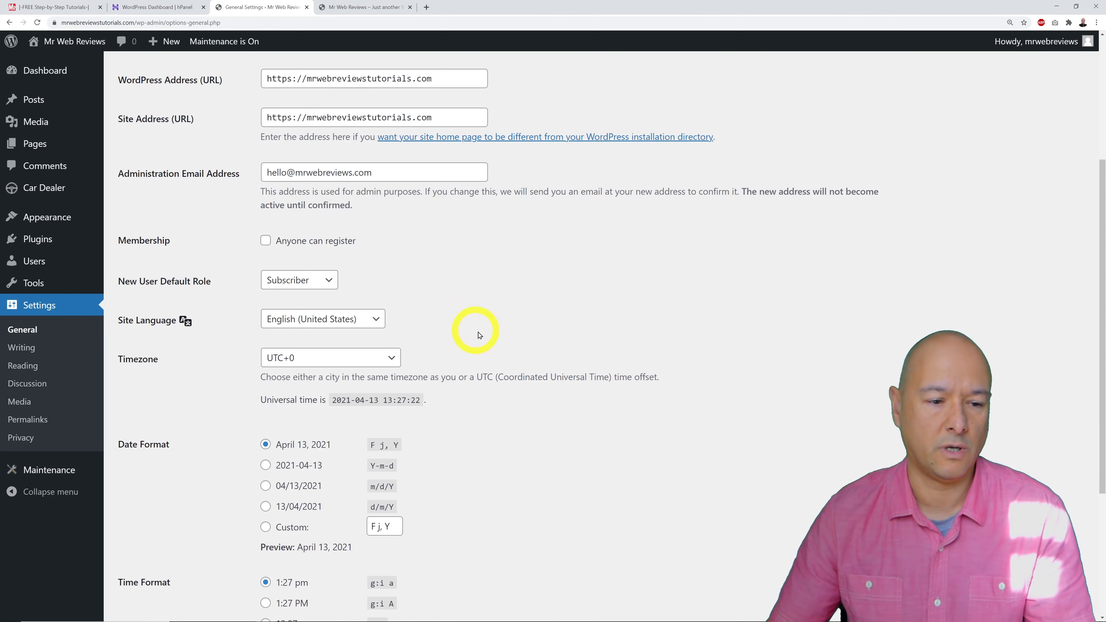
pyautogui.scroll(-5, 479, 331)
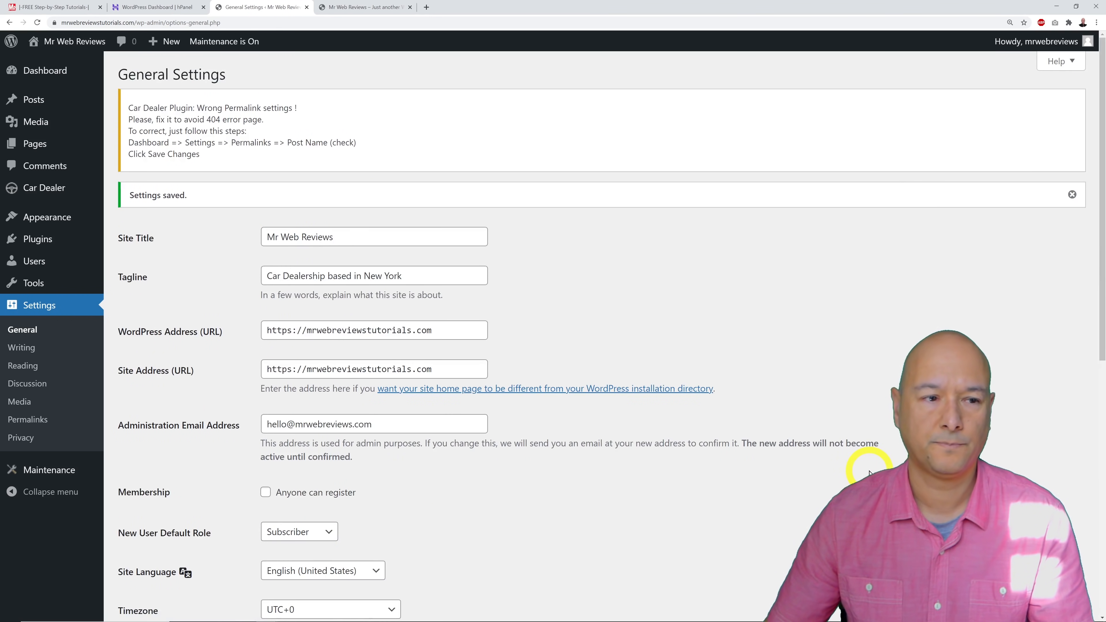
# Choose the Post name permalink structure (/sample-post/) and save it.
pyautogui.click(37, 420)
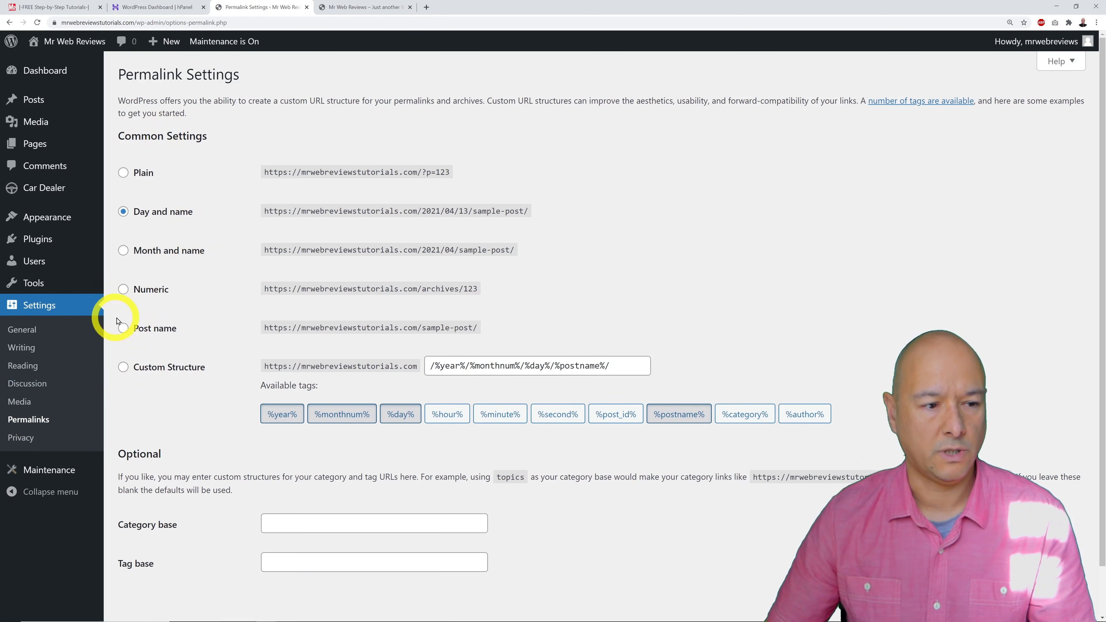
pyautogui.click(124, 331)
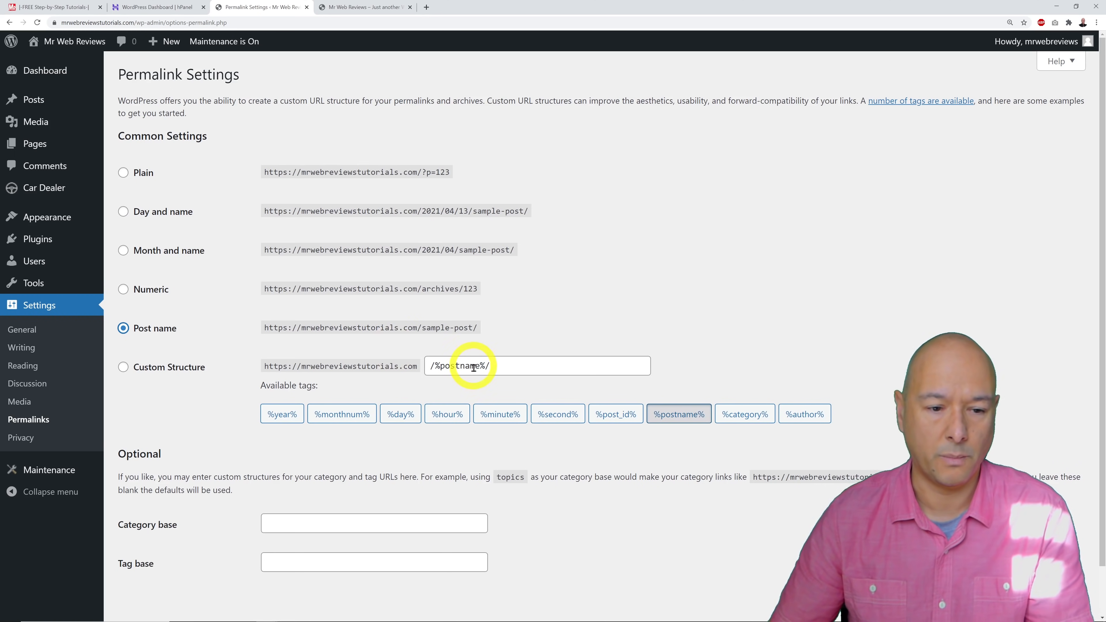
pyautogui.scroll(-1, 468, 365)
pyautogui.click(1061, 556)
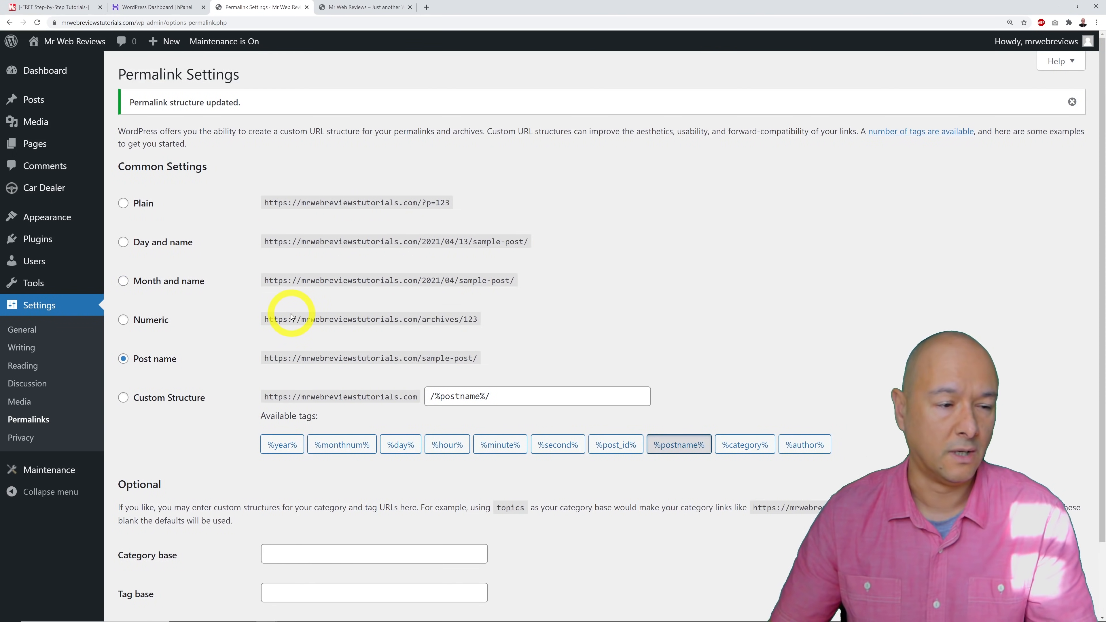
pyautogui.click(379, 7)
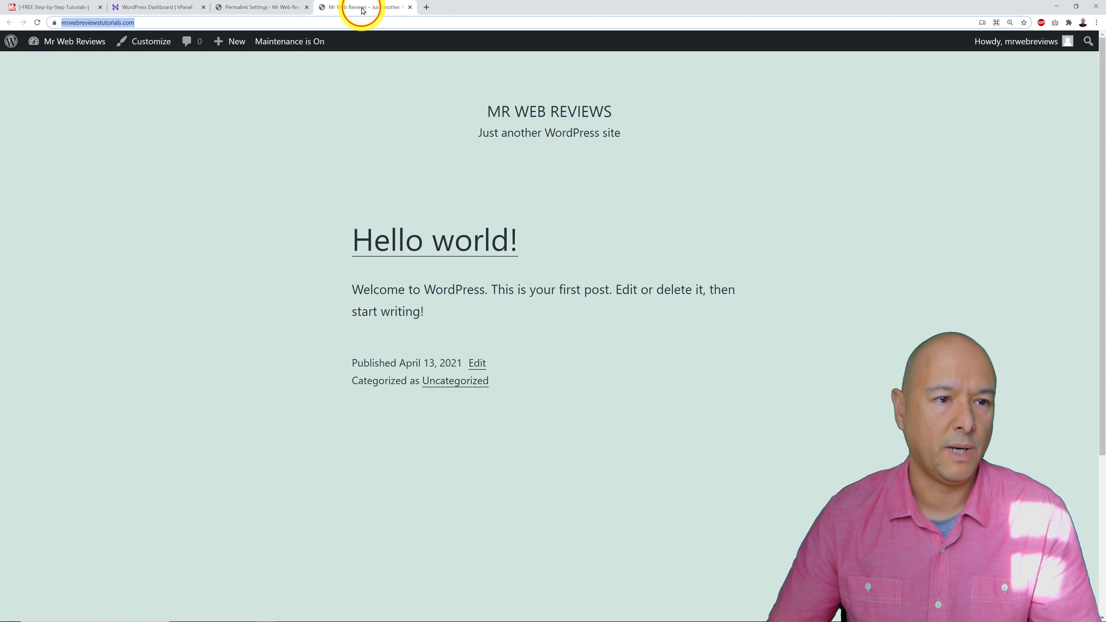
pyautogui.click(35, 24)
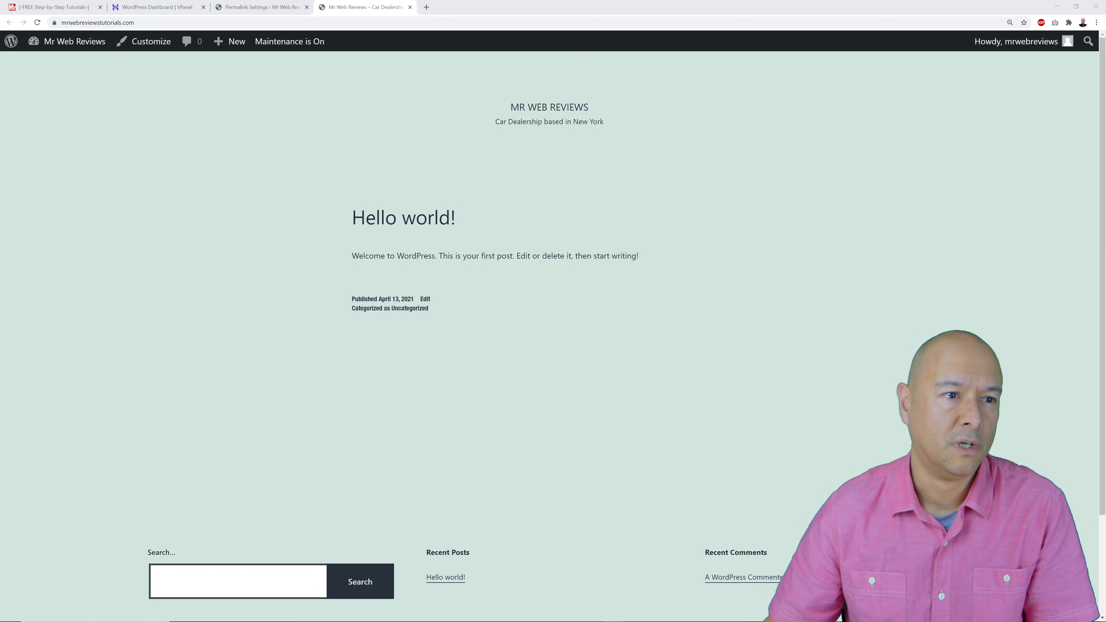
pyautogui.click(264, 7)
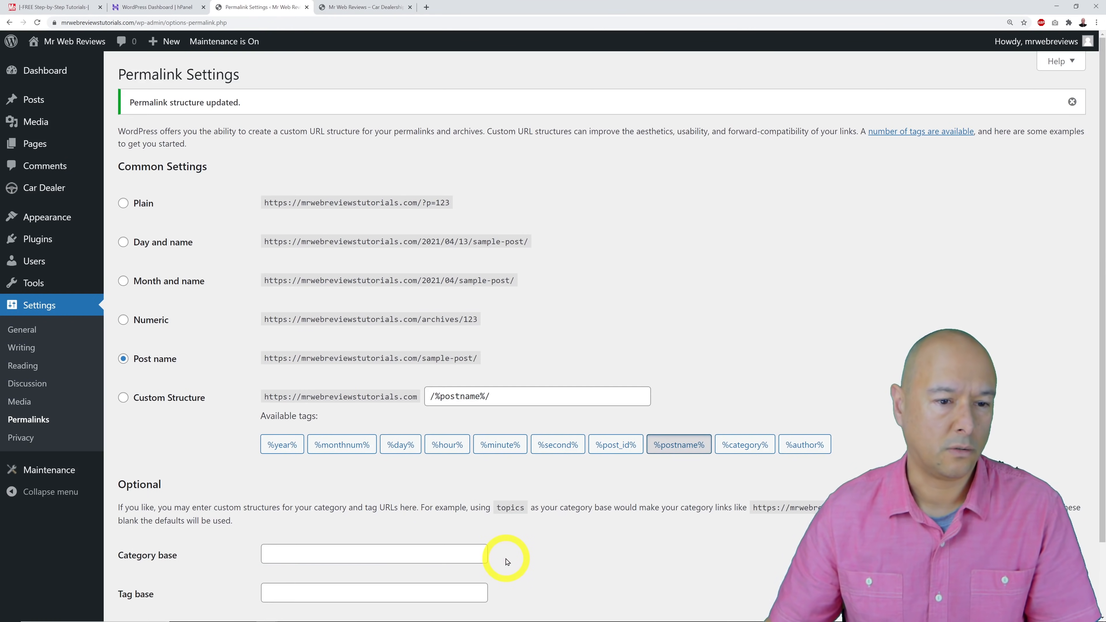
# Search the theme directory for 'astra', then install and activate the Astra theme.
pyautogui.moveTo(62, 220)
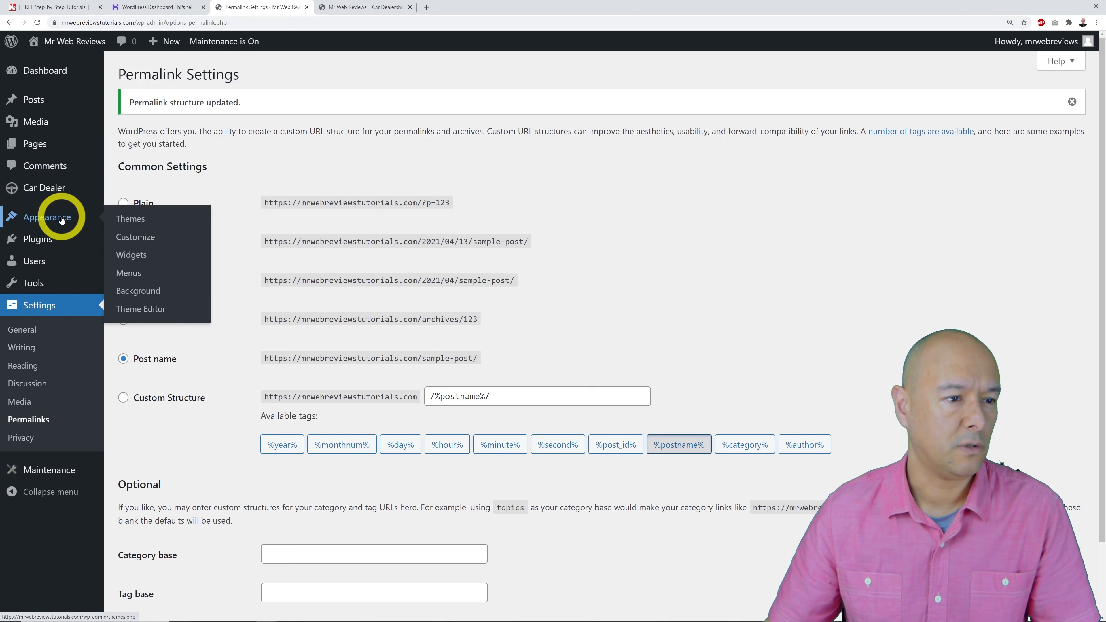
pyautogui.click(125, 222)
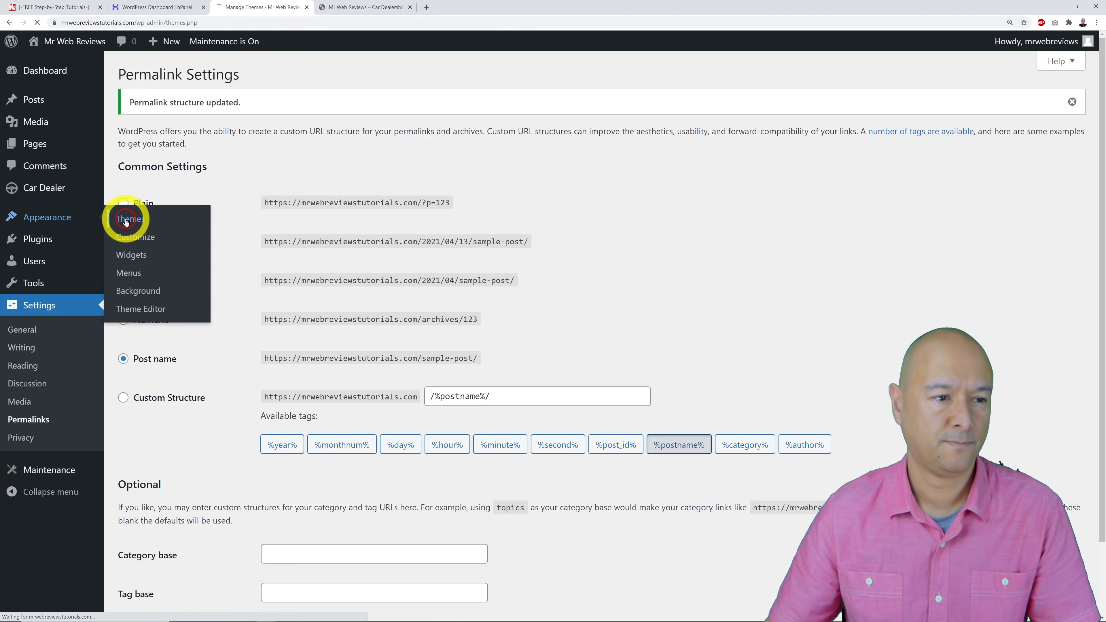
pyautogui.click(246, 84)
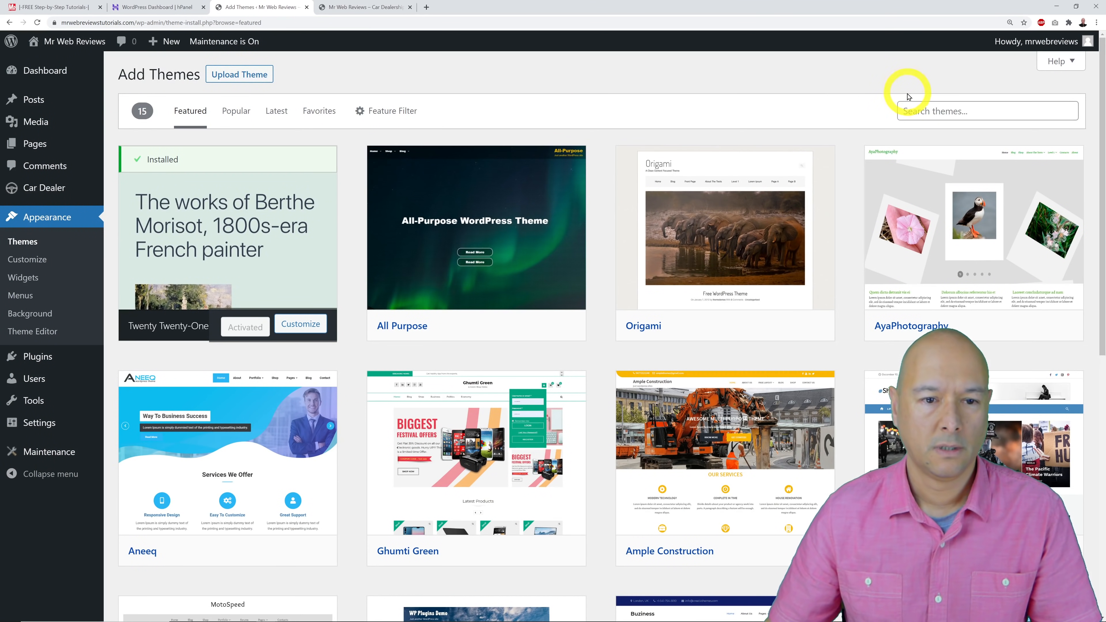
pyautogui.click(967, 112)
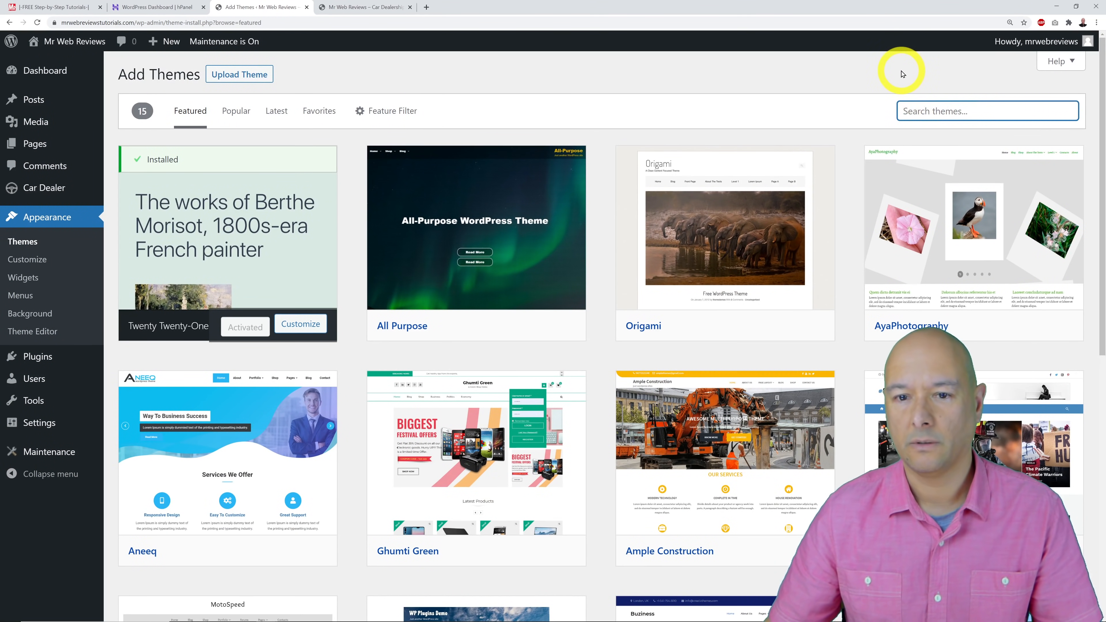
pyautogui.write('astra')
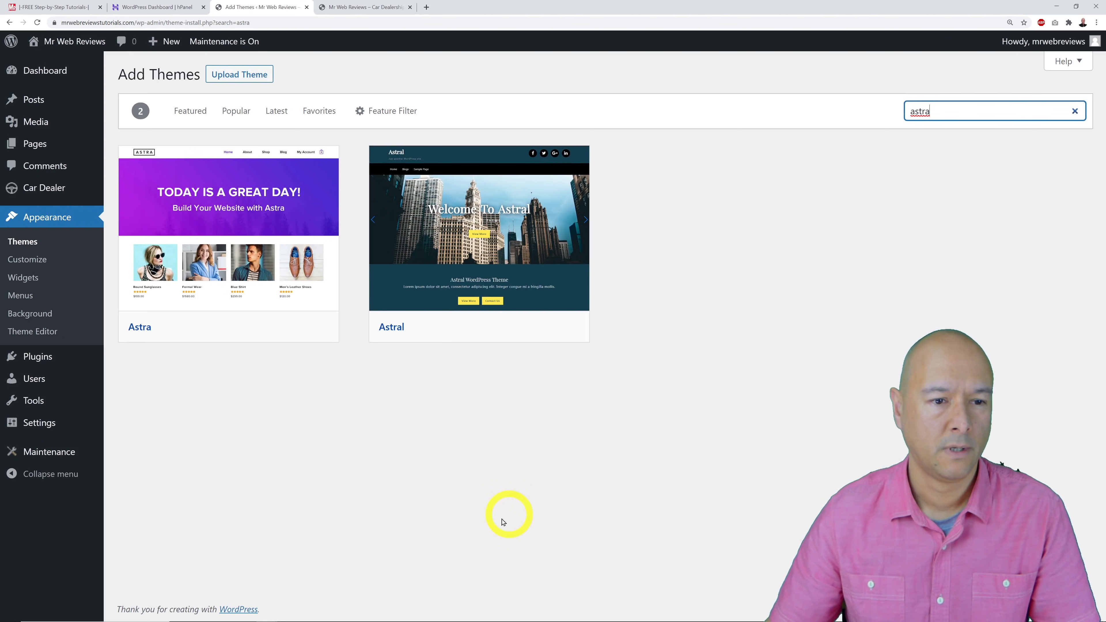
pyautogui.moveTo(240, 302)
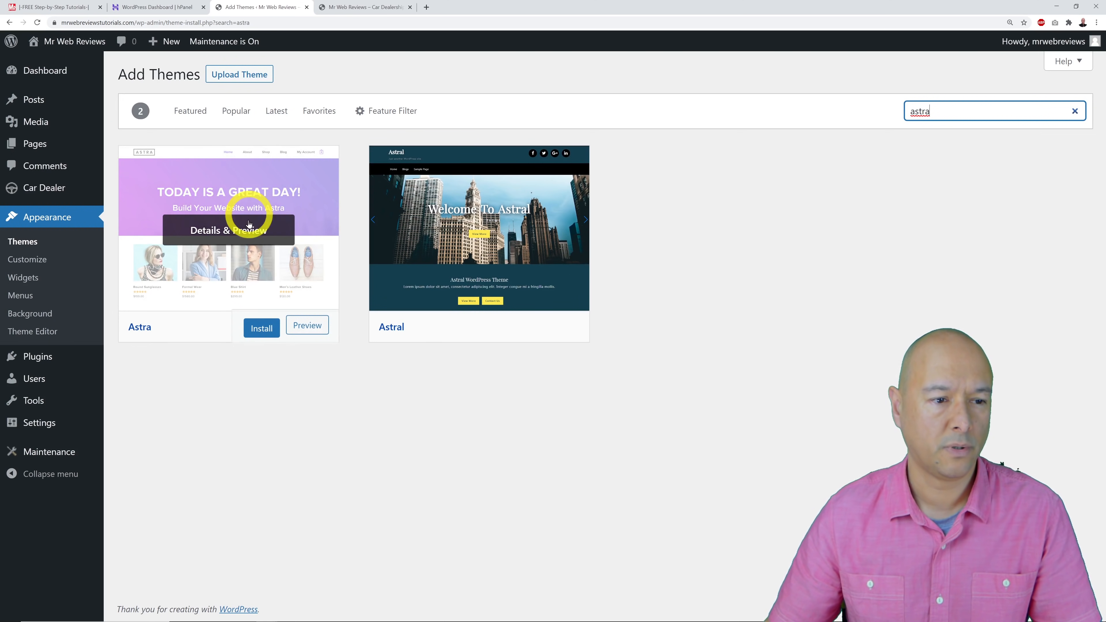
pyautogui.click(262, 329)
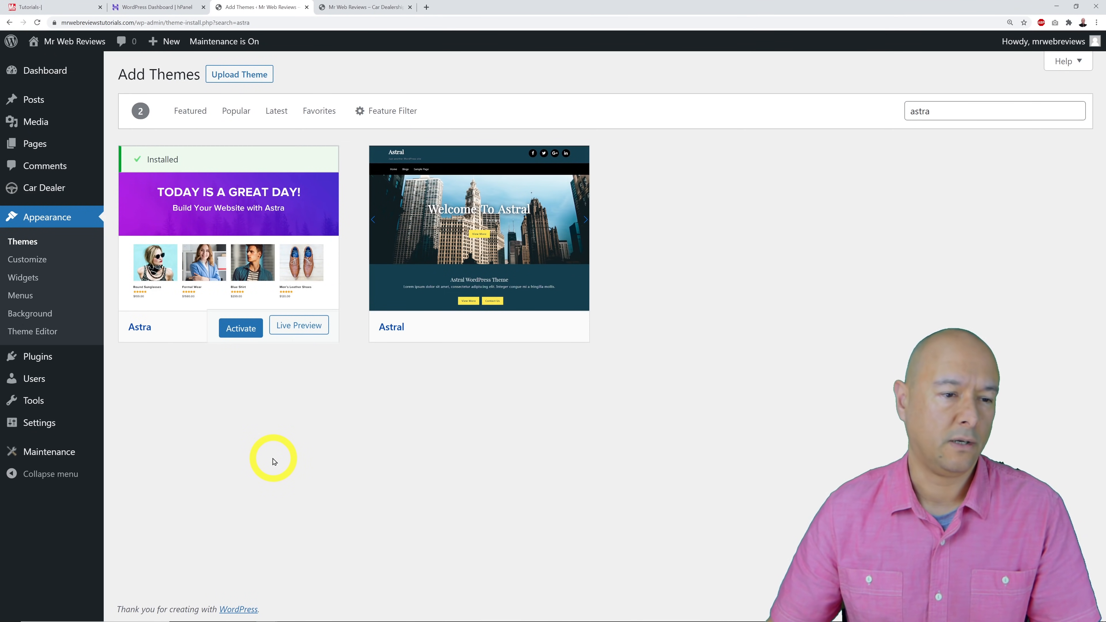
pyautogui.click(246, 329)
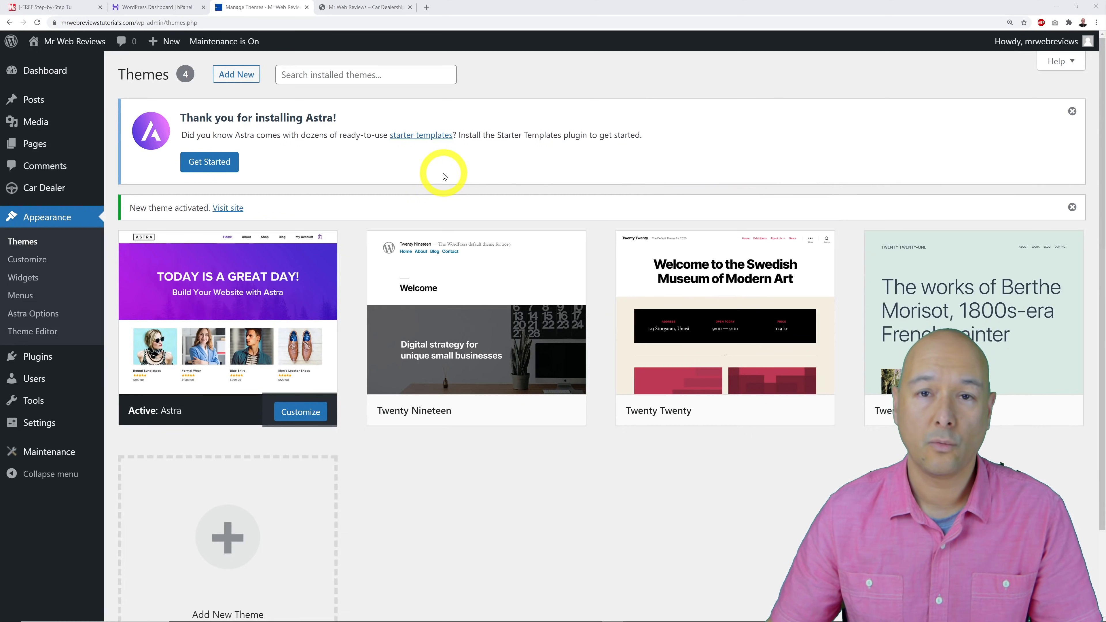
# Choose Get Started in Astra's welcome notice to launch Starter Templates.
pyautogui.click(216, 166)
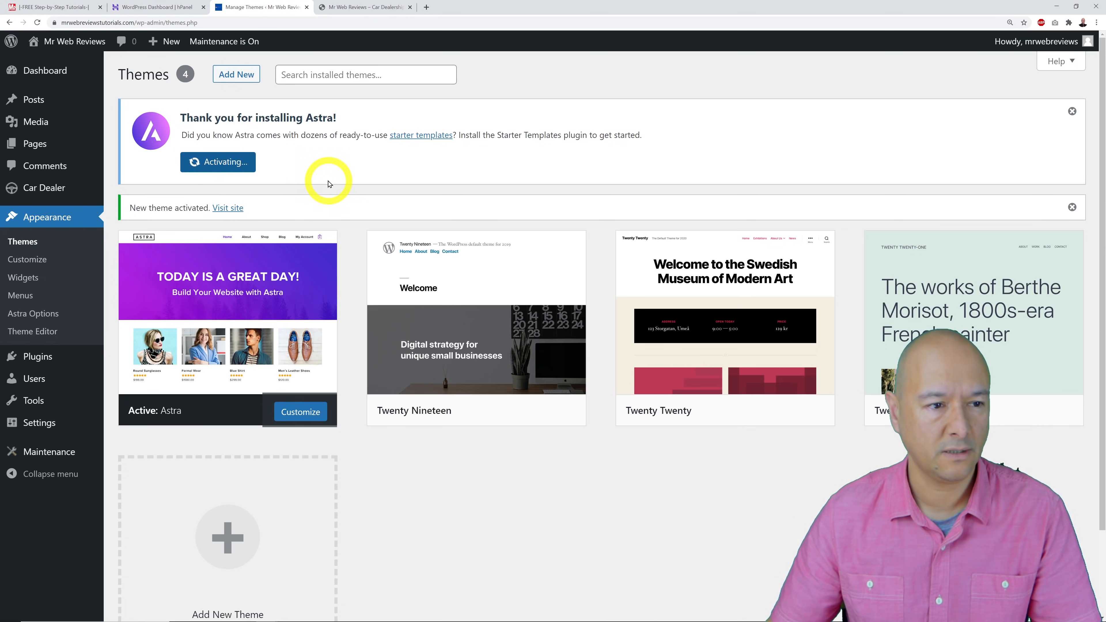
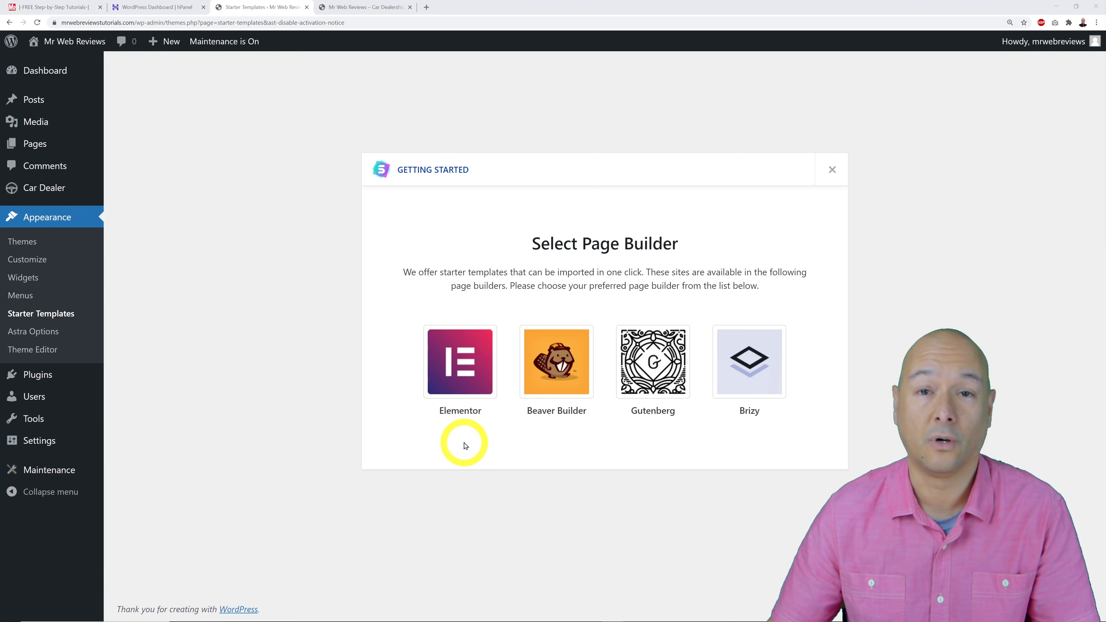
# Select the Elementor card in the Select Page Builder dialog.
pyautogui.click(463, 384)
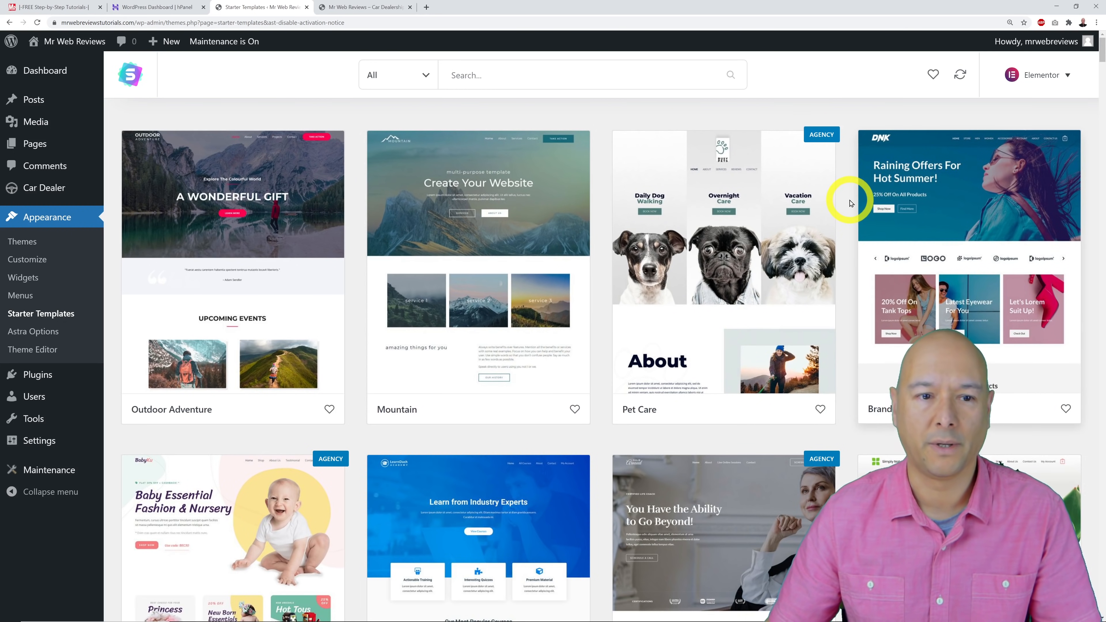
# Scroll down the Elementor template grid past designs like Catering & Events and Music School.
pyautogui.scroll(-10, 850, 203)
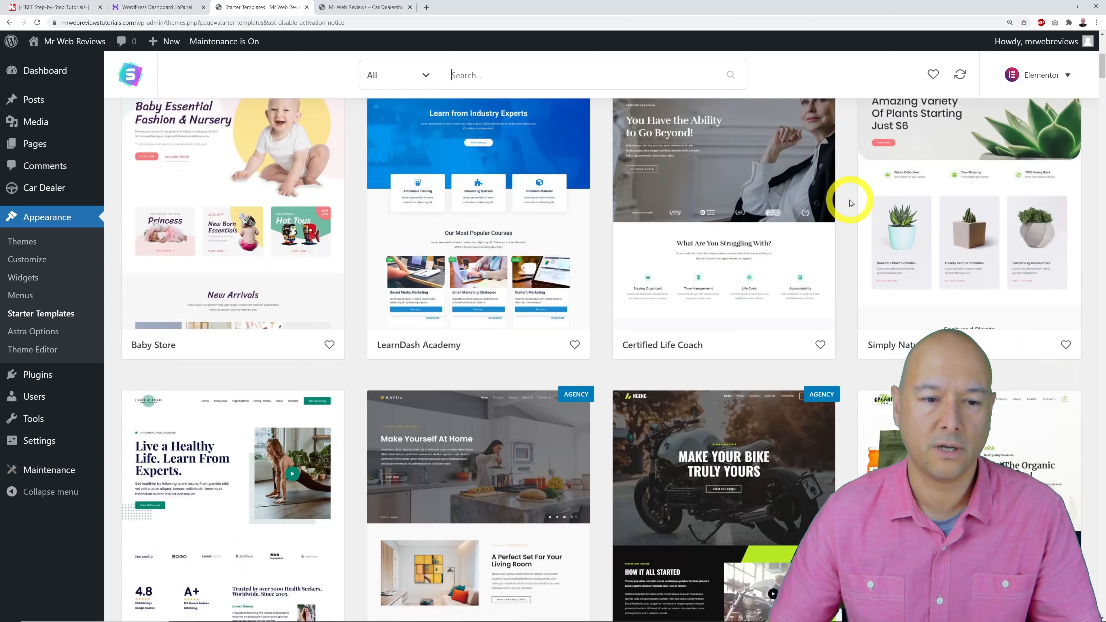
pyautogui.scroll(-8, 850, 203)
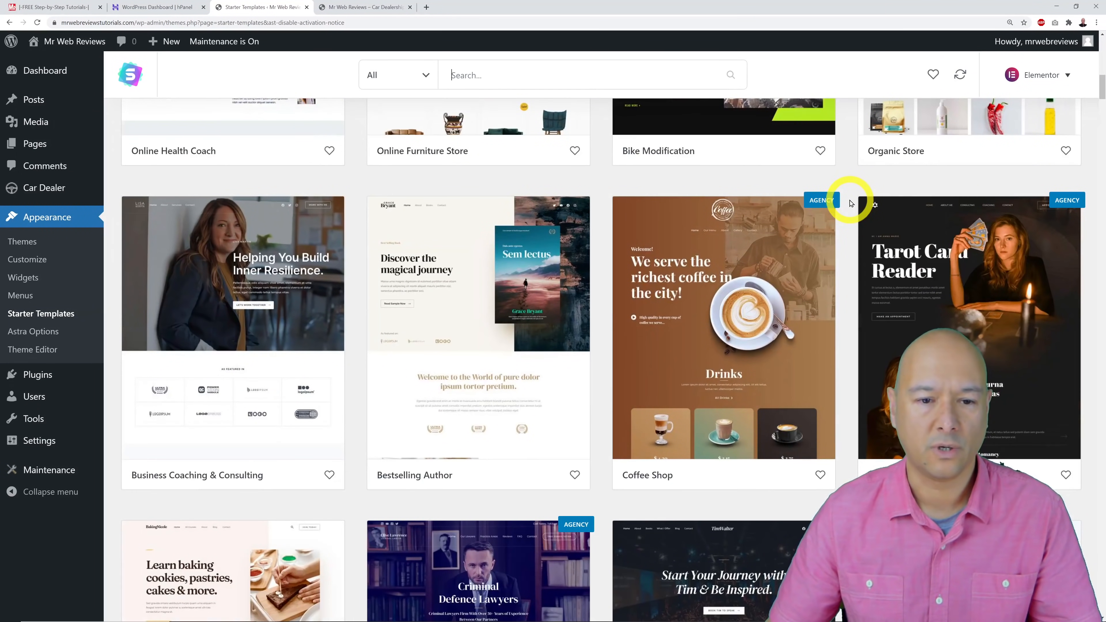
pyautogui.scroll(-8, 850, 203)
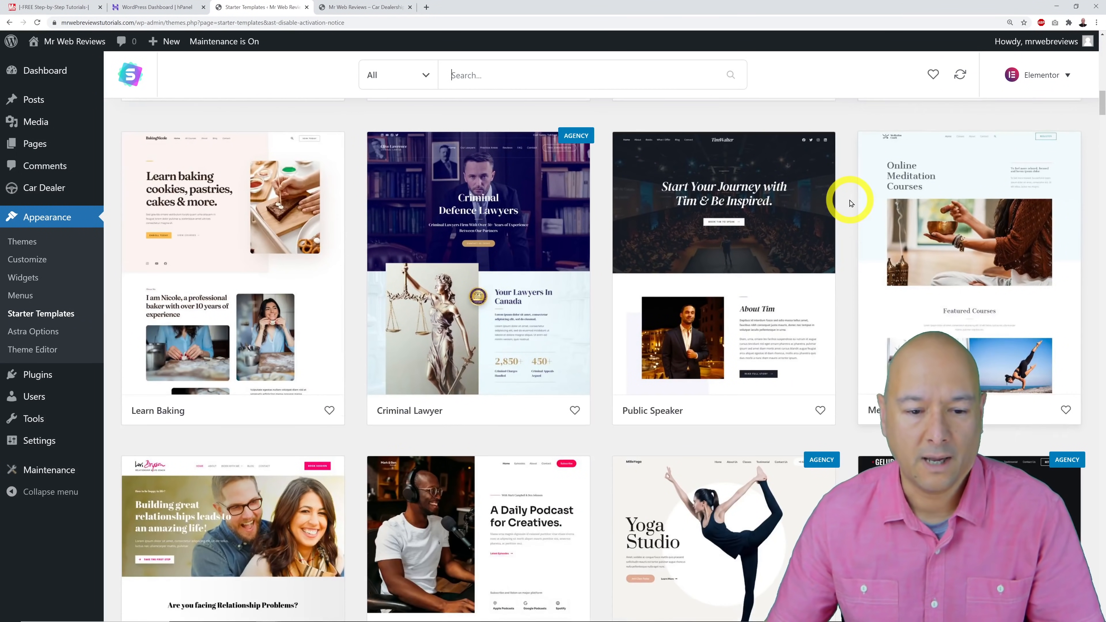
pyautogui.scroll(-5, 851, 203)
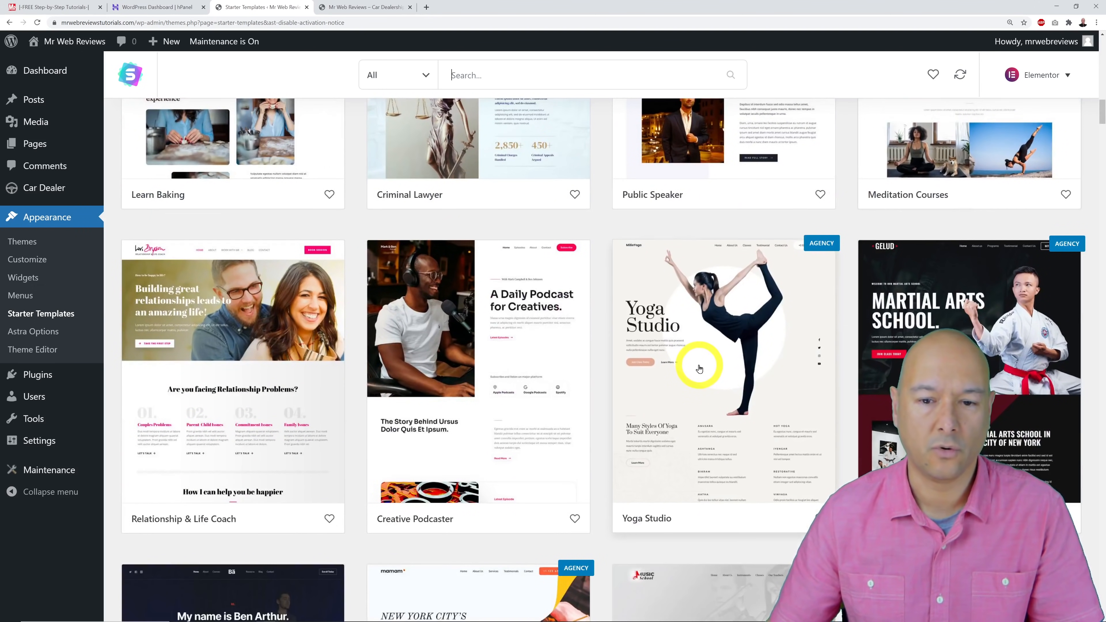
pyautogui.click(757, 360)
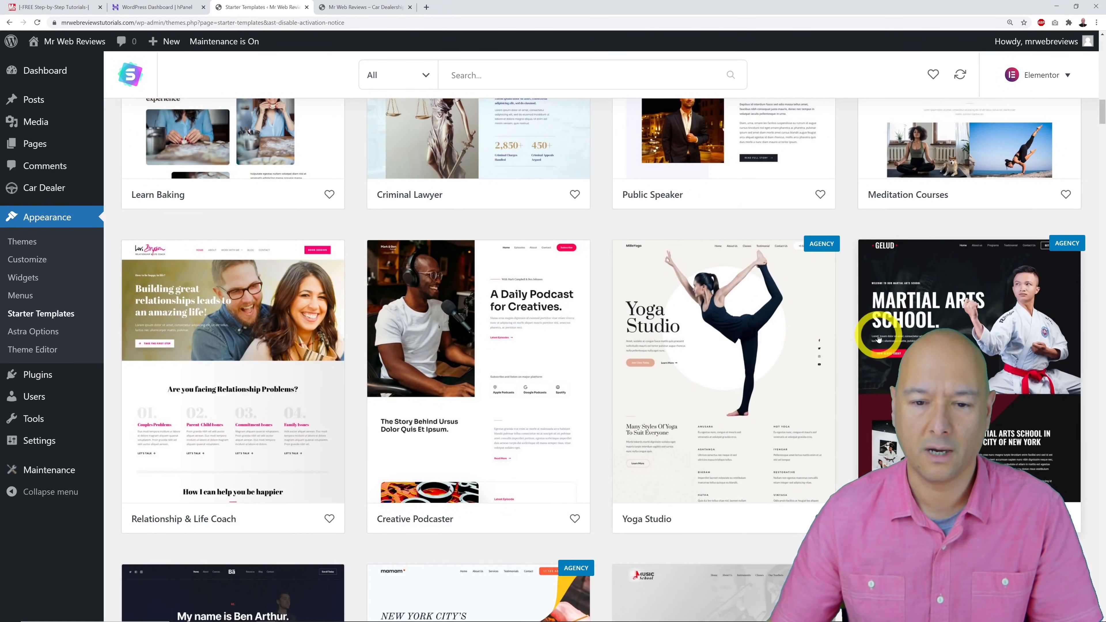
pyautogui.scroll(-6, 878, 339)
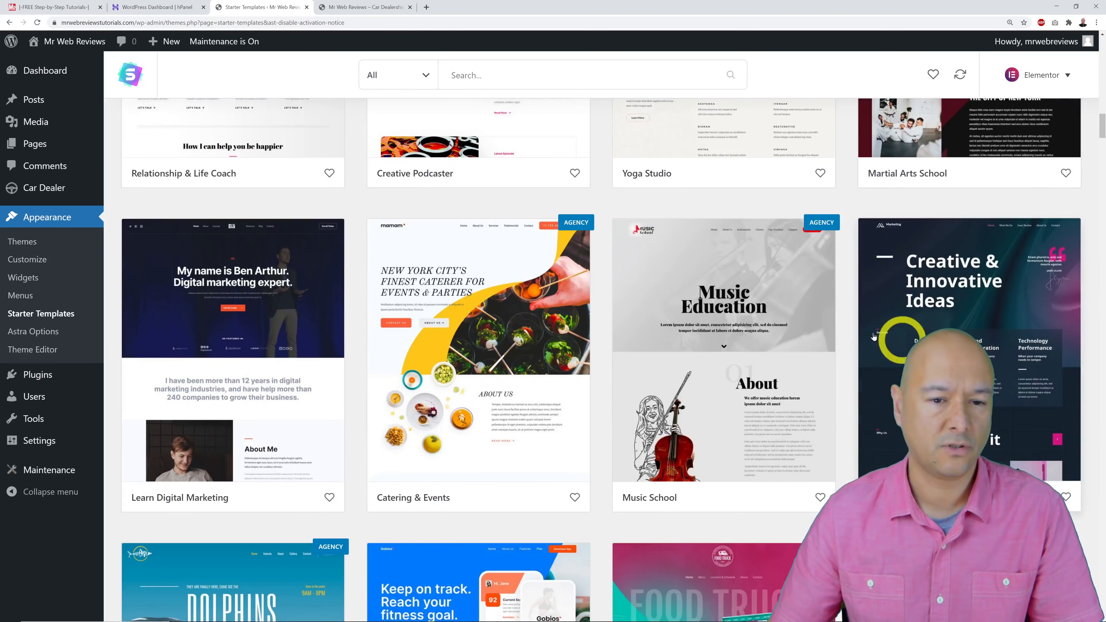
pyautogui.scroll(-2, 696, 331)
pyautogui.scroll(-4, 617, 311)
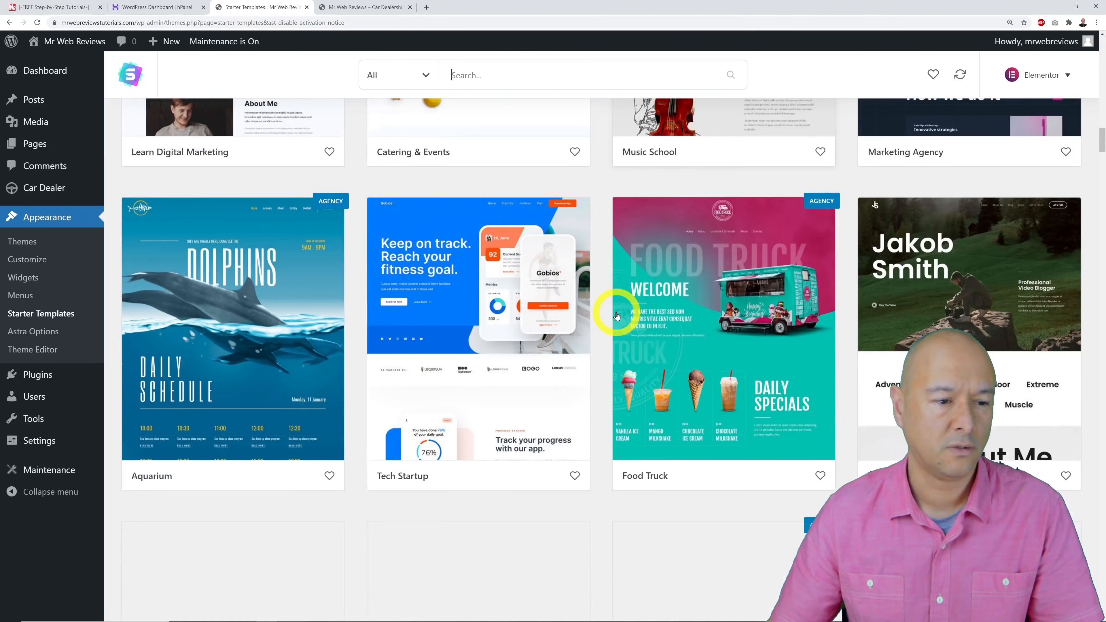
pyautogui.scroll(-2, 617, 316)
pyautogui.scroll(-7, 863, 357)
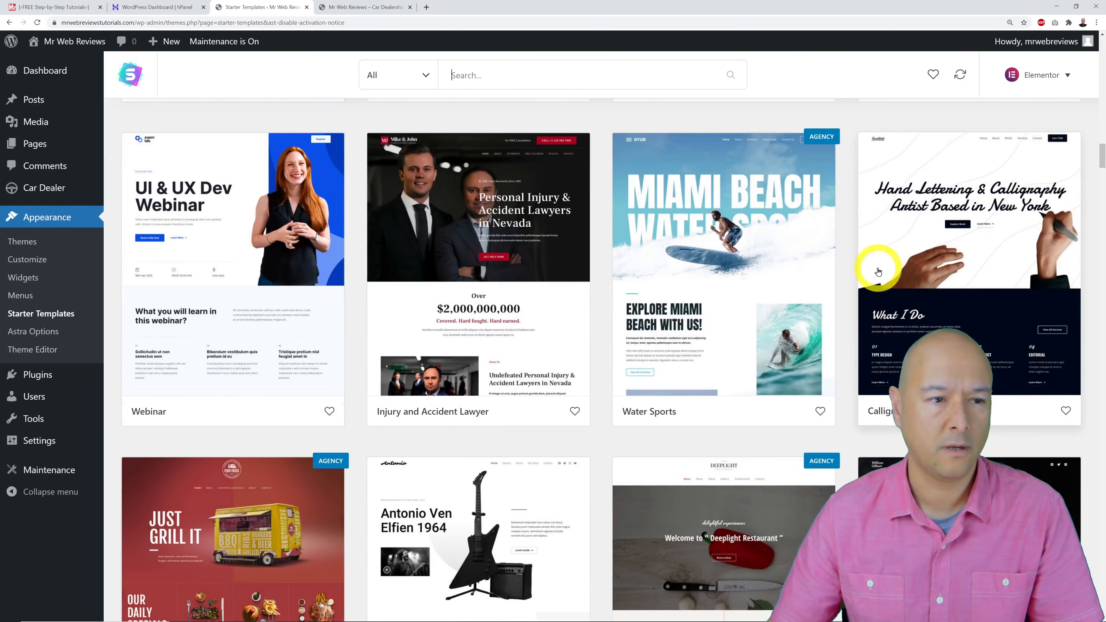
pyautogui.scroll(-8, 878, 271)
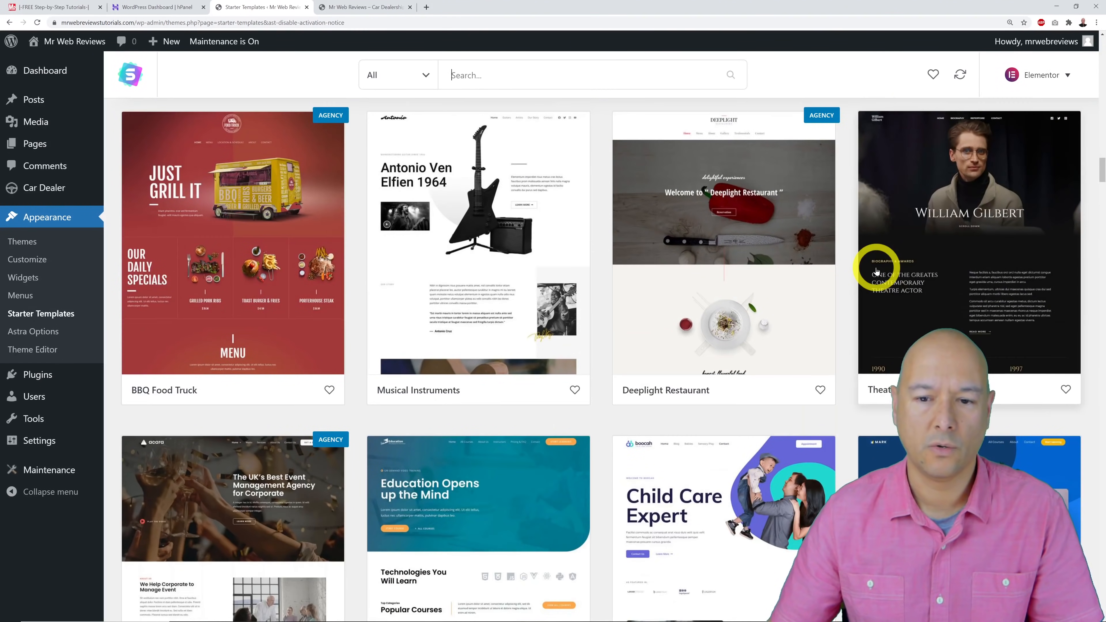
pyautogui.scroll(-8, 876, 271)
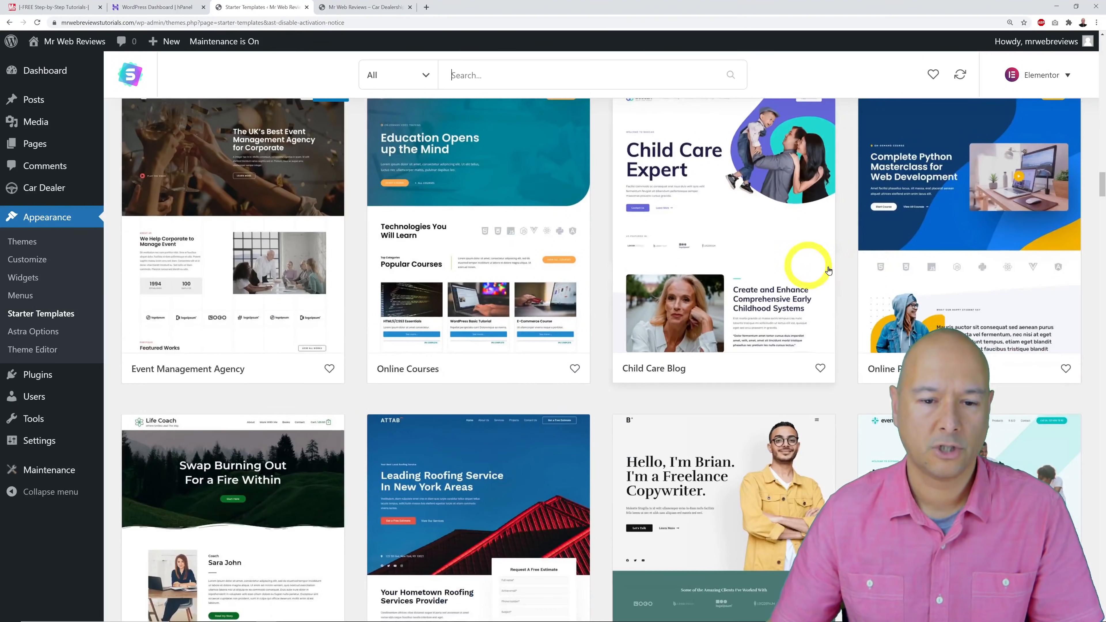
pyautogui.scroll(-6, 849, 273)
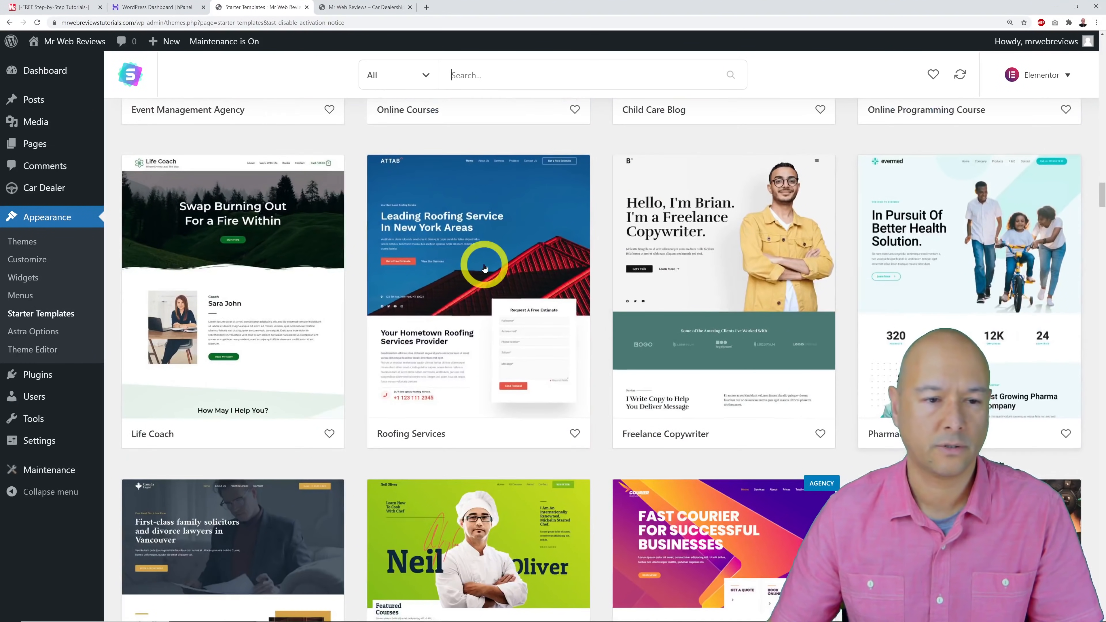
pyautogui.scroll(-7, 605, 289)
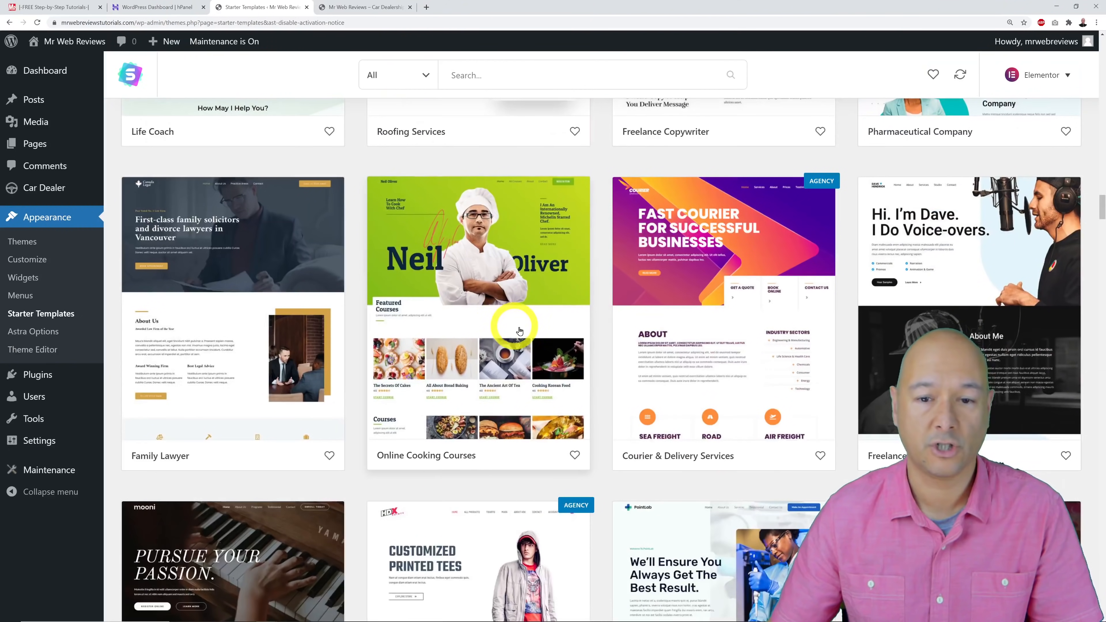
pyautogui.scroll(-3, 520, 331)
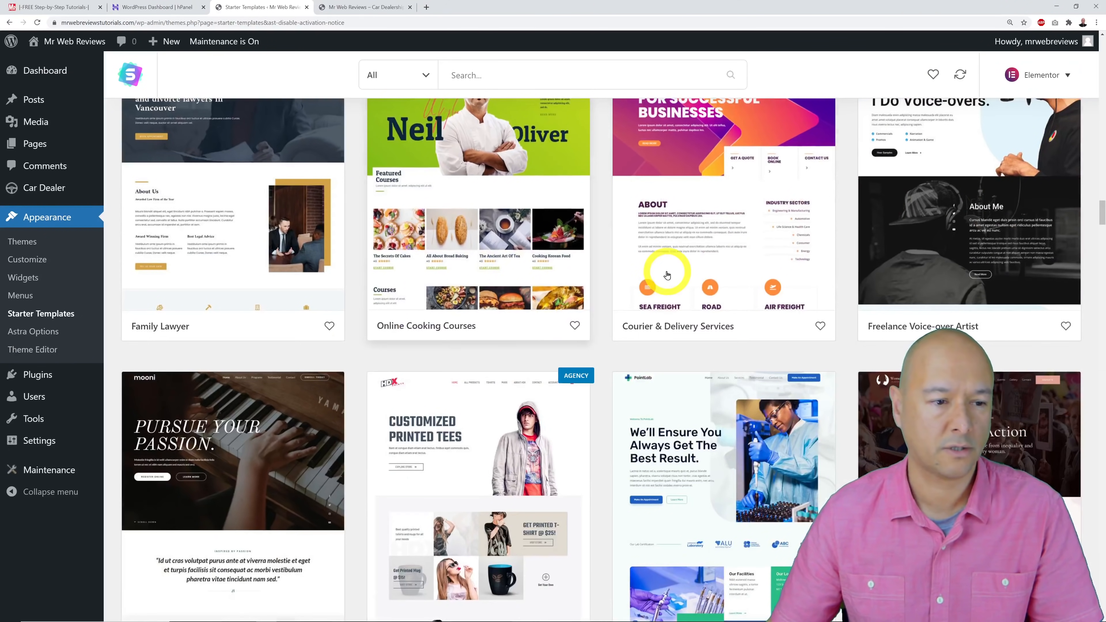
pyautogui.scroll(-3, 291, 341)
pyautogui.scroll(-6, 852, 274)
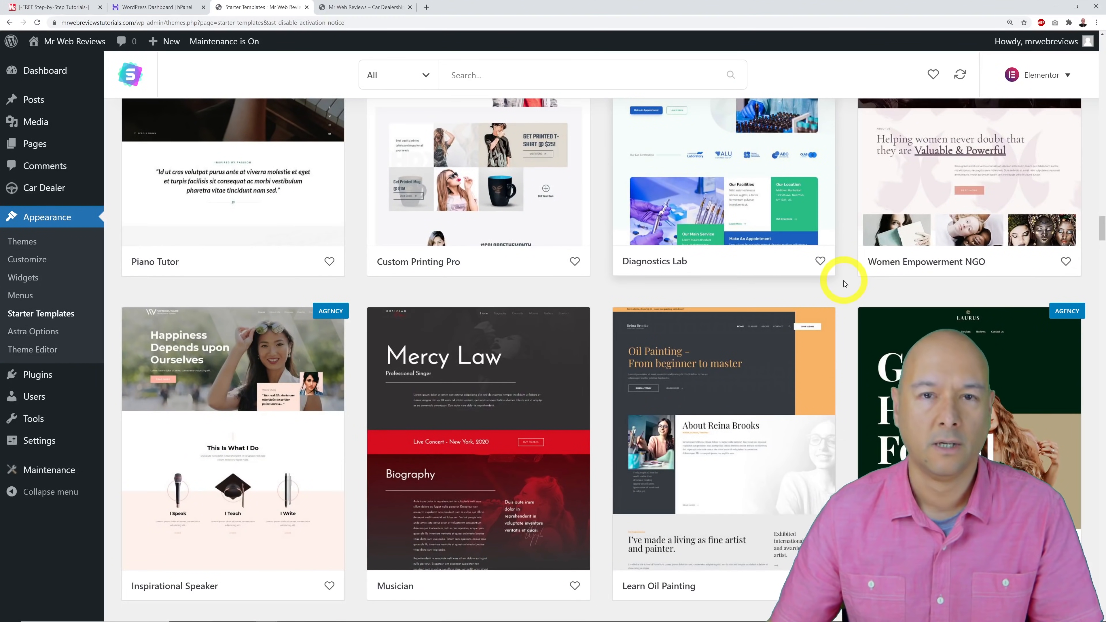
pyautogui.scroll(-1, 671, 301)
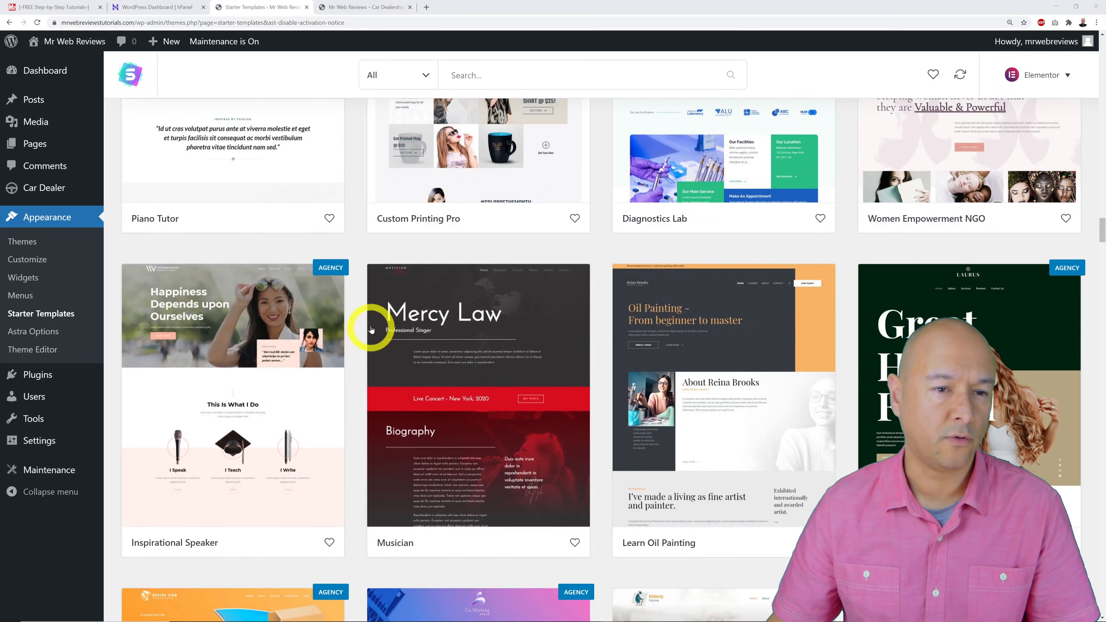
# Check the AGENCY badge's tooltip on a premium template, then return to the grid's top.
pyautogui.moveTo(332, 273)
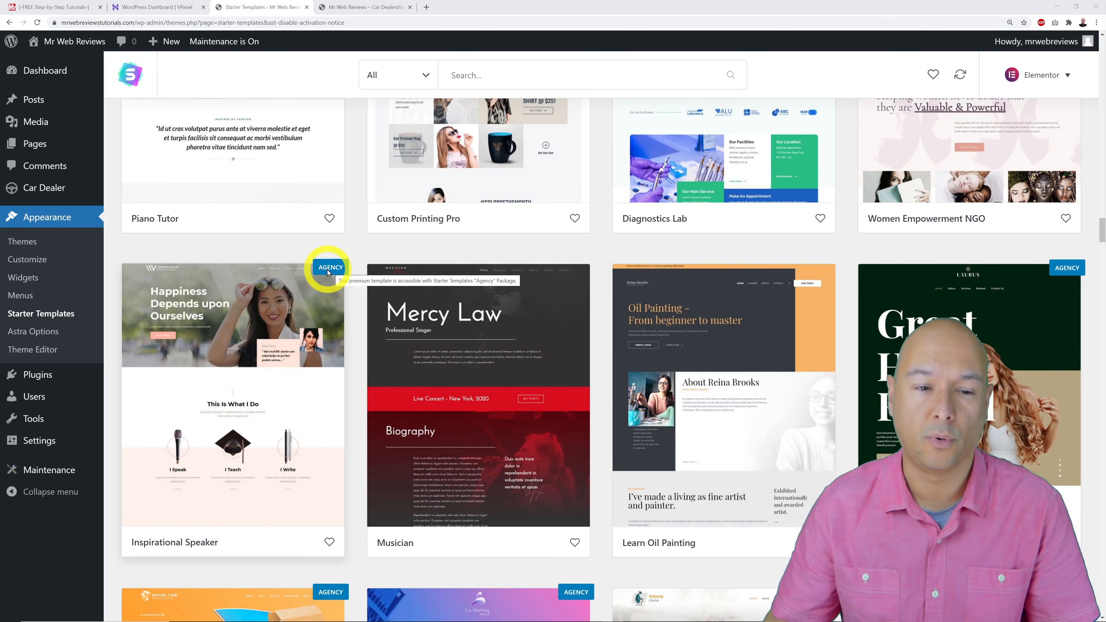
pyautogui.scroll(-8, 617, 309)
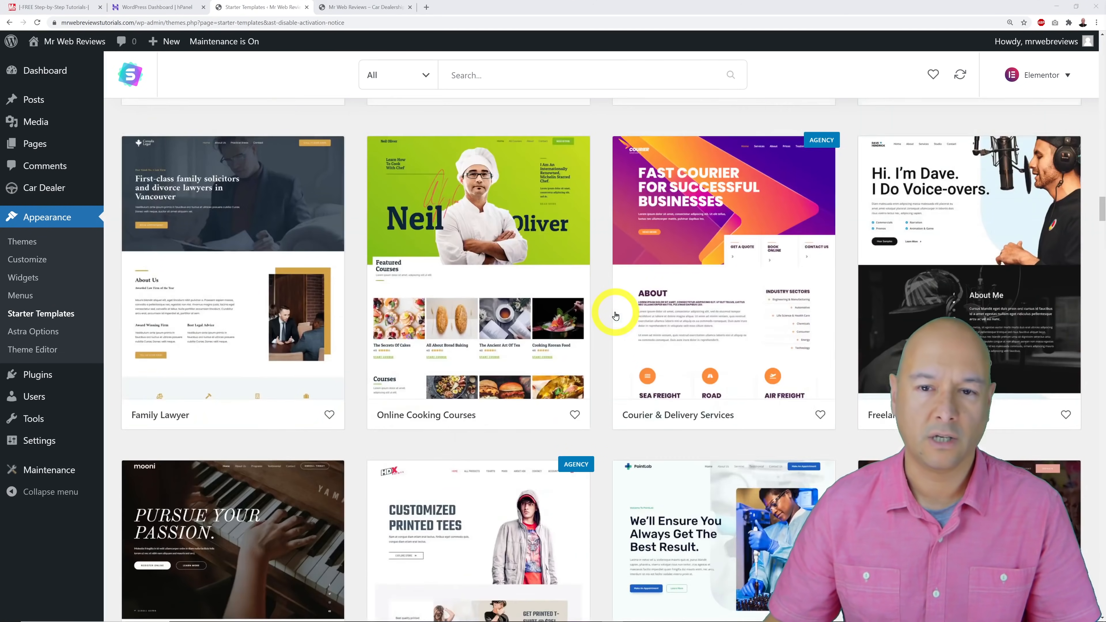
pyautogui.scroll(15, 616, 316)
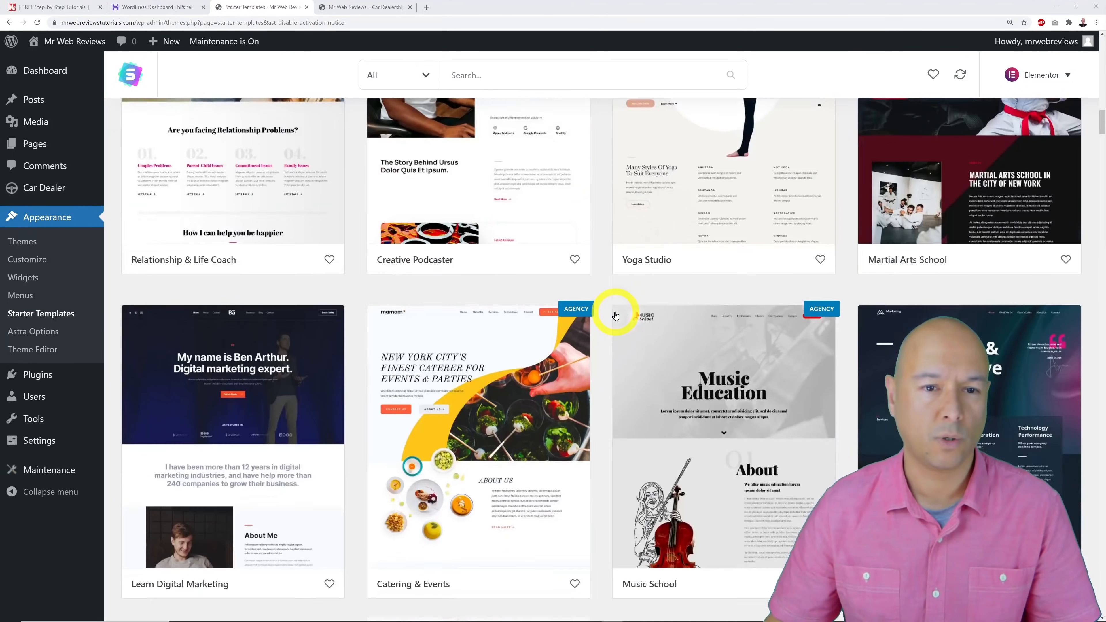
pyautogui.scroll(15, 616, 316)
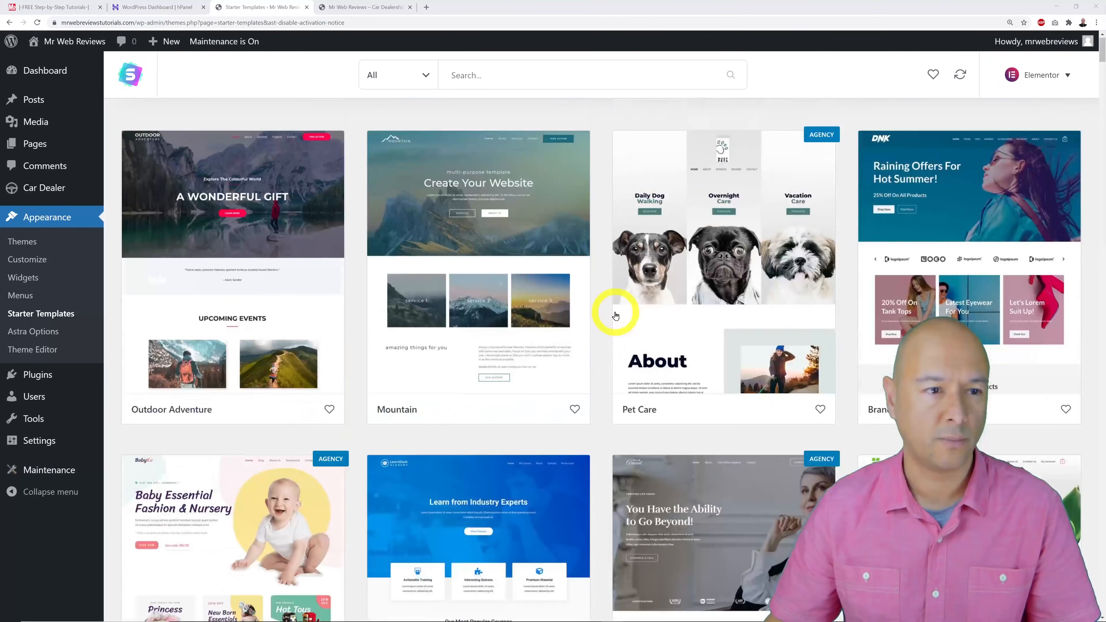
pyautogui.click(426, 77)
pyautogui.click(389, 225)
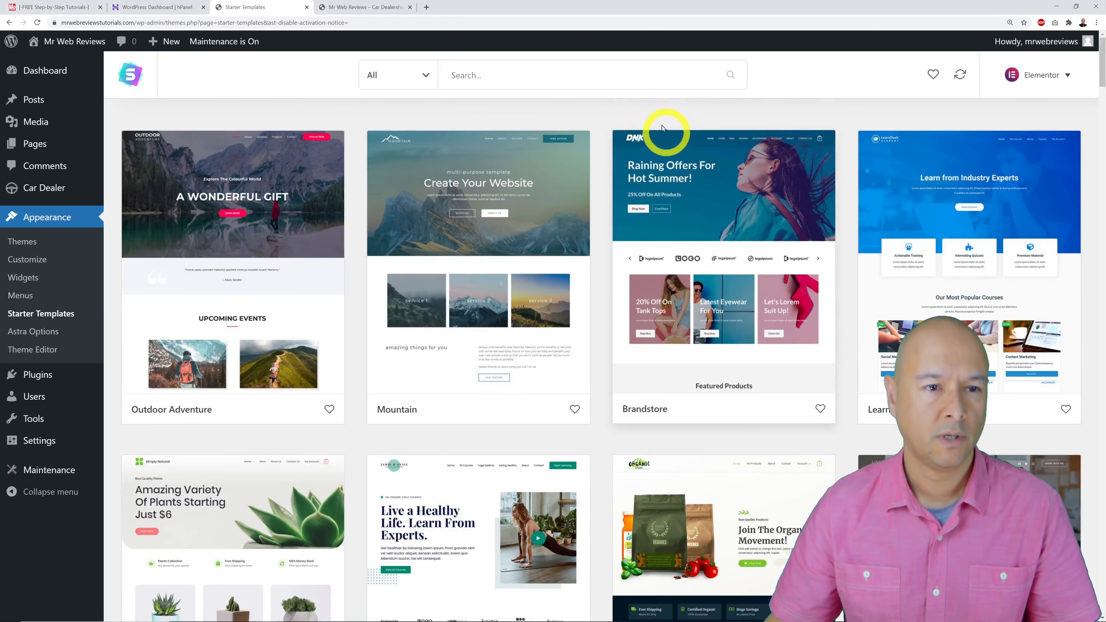
pyautogui.click(625, 80)
pyautogui.write('car')
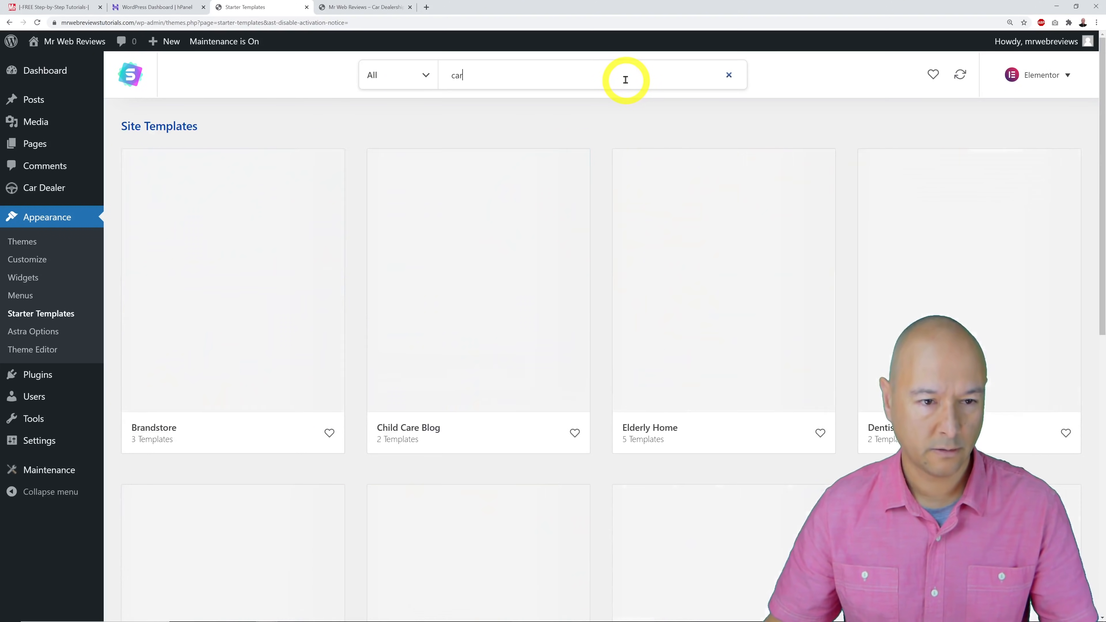
pyautogui.click(779, 110)
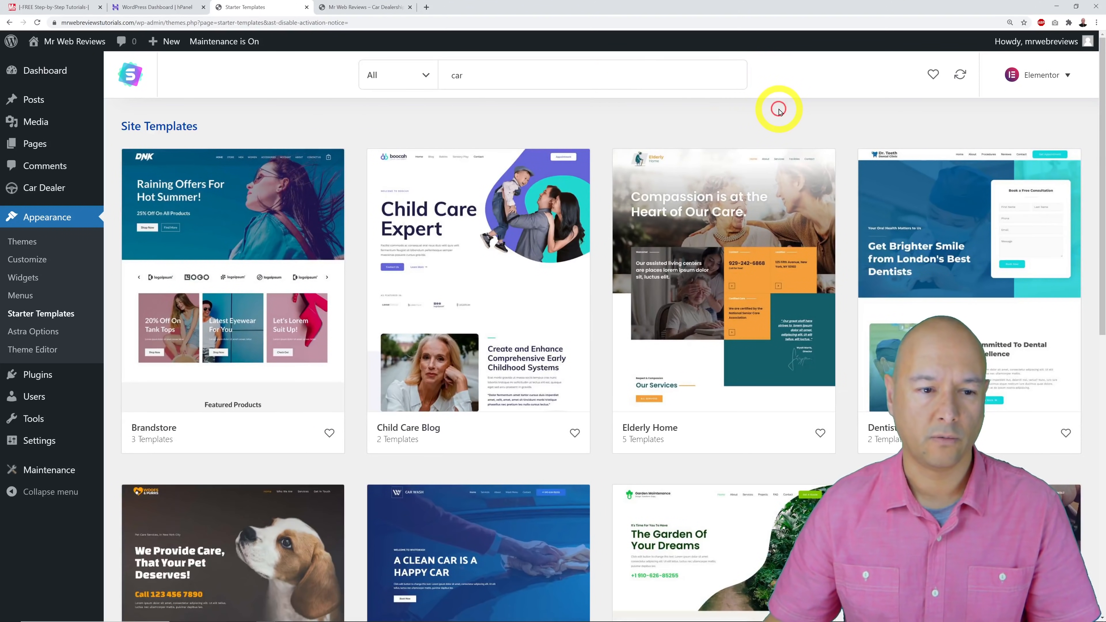
pyautogui.scroll(-8, 823, 150)
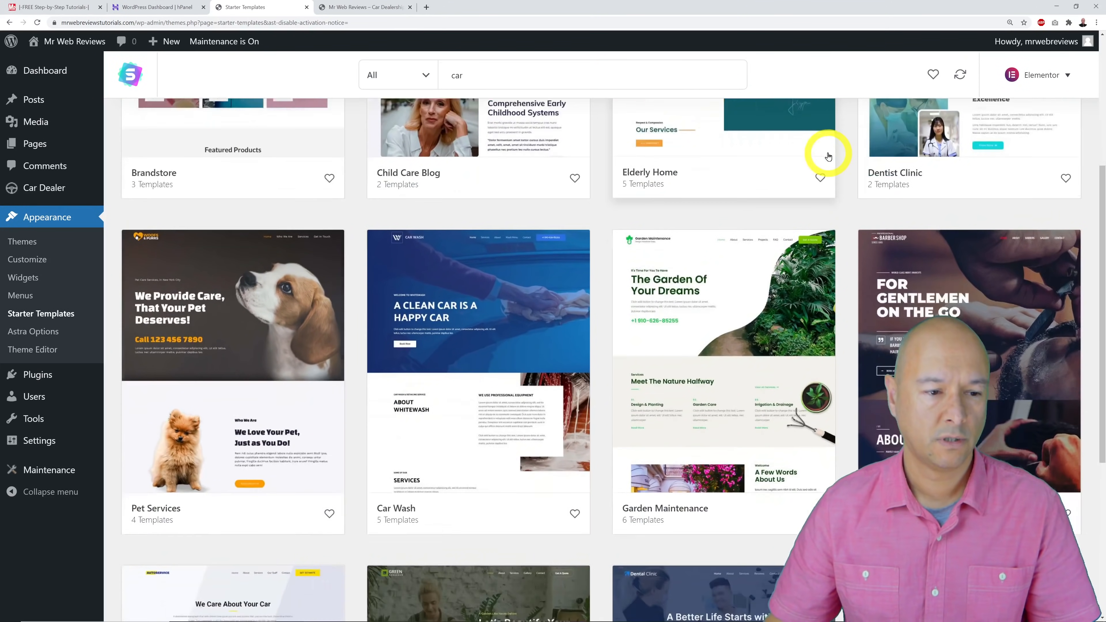
pyautogui.scroll(-3, 827, 153)
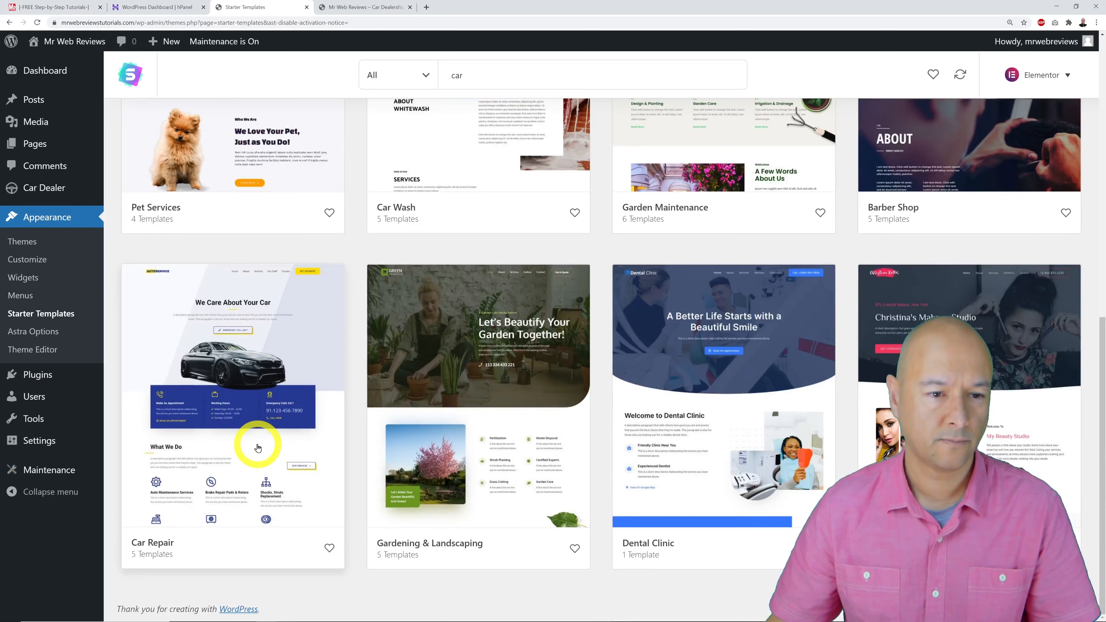
pyautogui.scroll(7, 258, 448)
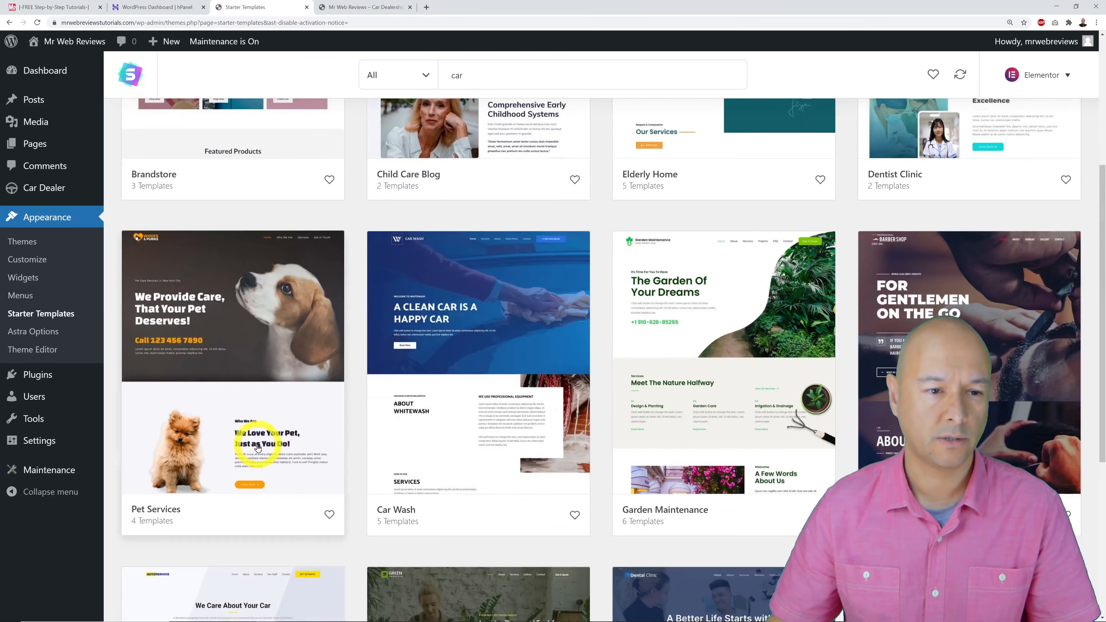
pyautogui.click(513, 415)
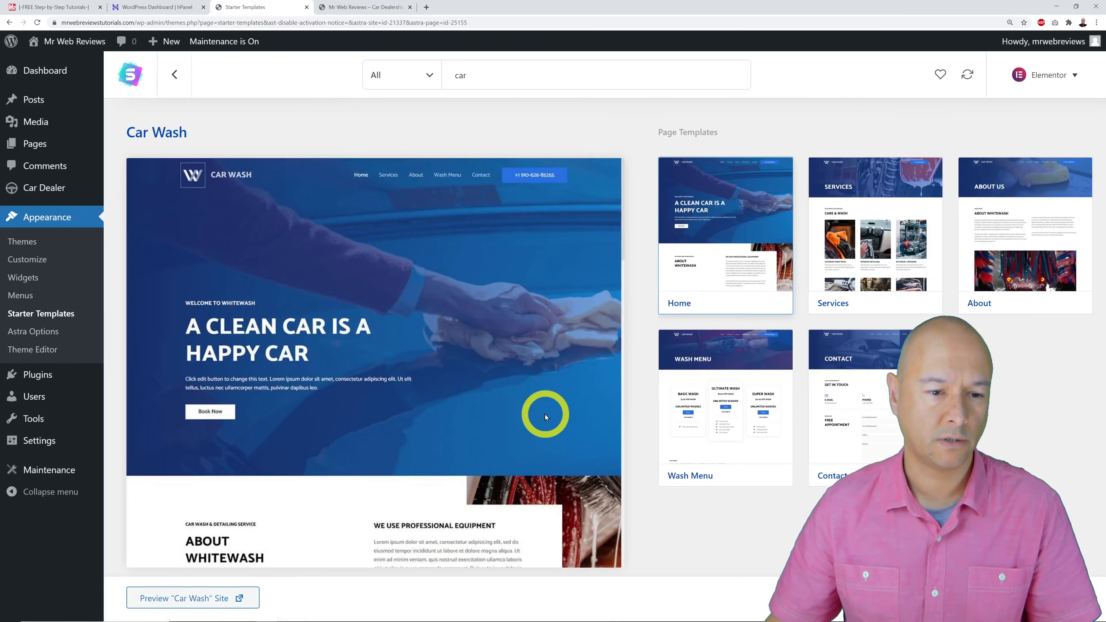
pyautogui.scroll(-10, 543, 333)
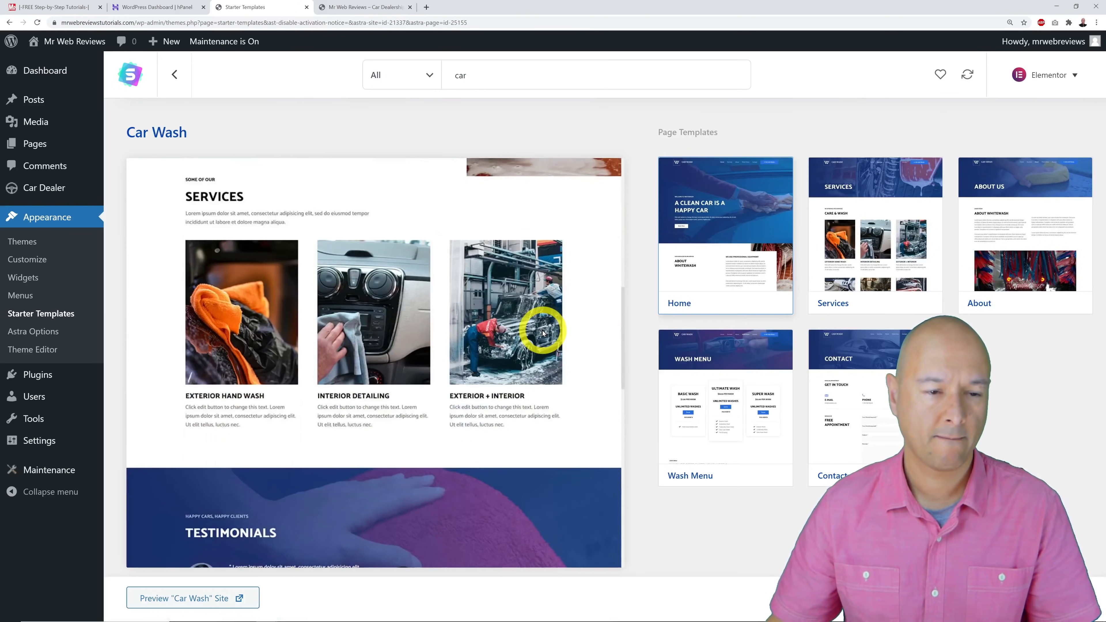
pyautogui.scroll(-8, 543, 332)
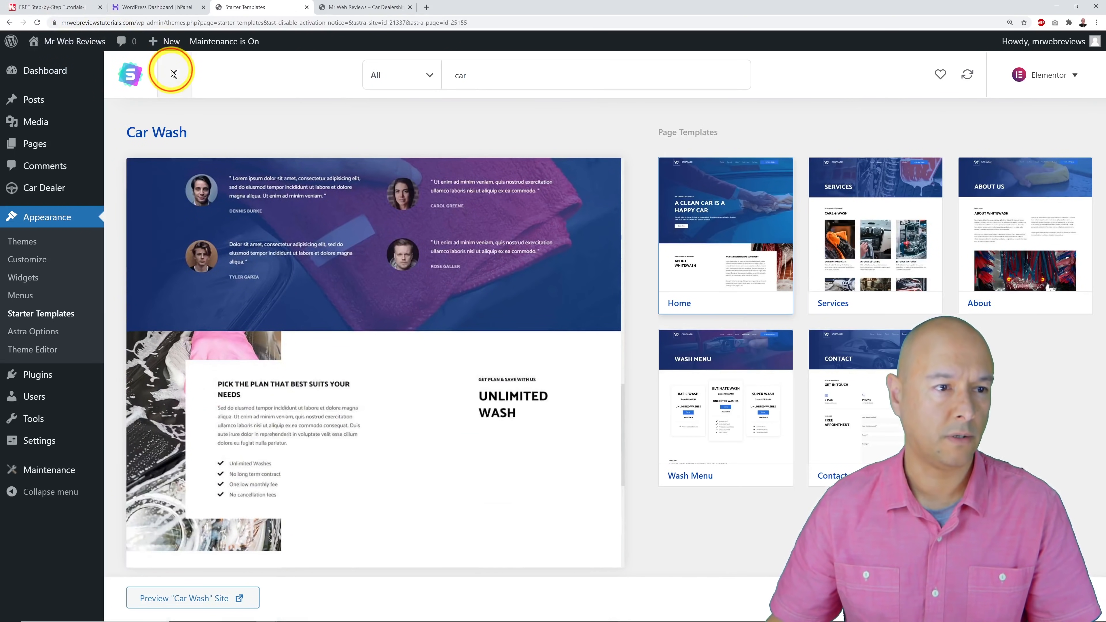
pyautogui.click(173, 74)
pyautogui.scroll(-10, 482, 321)
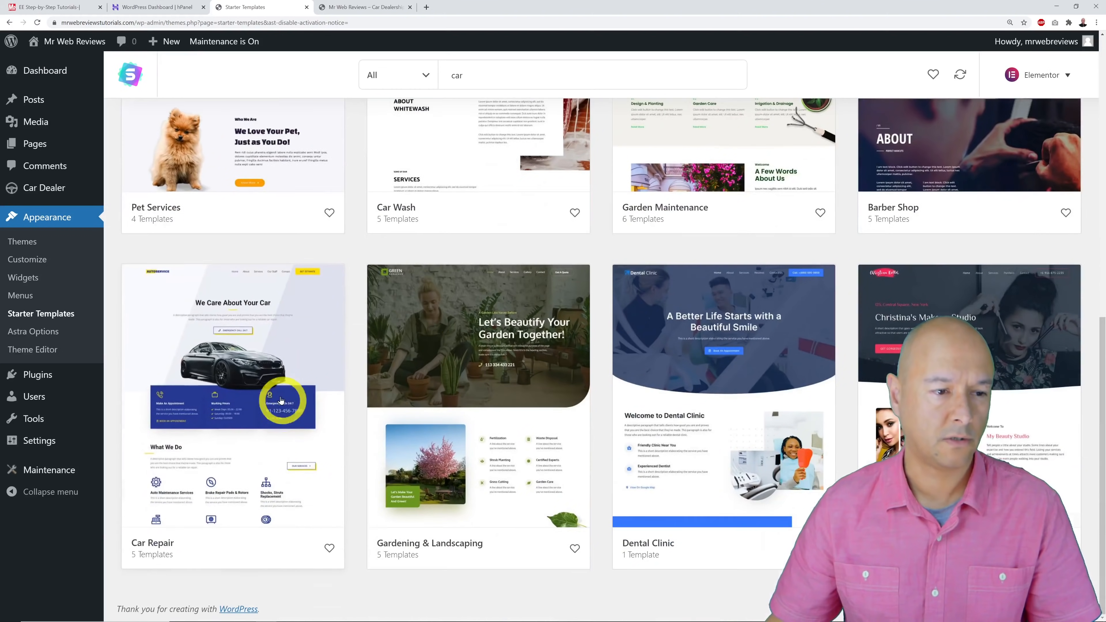
pyautogui.click(281, 400)
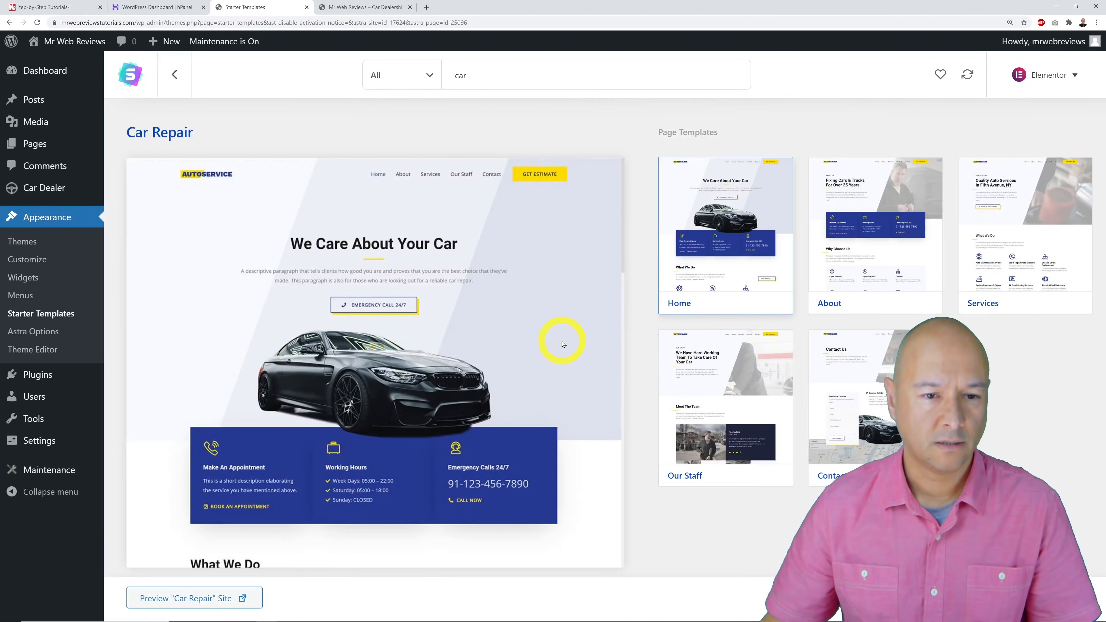
pyautogui.scroll(-6, 564, 340)
pyautogui.scroll(-8, 563, 343)
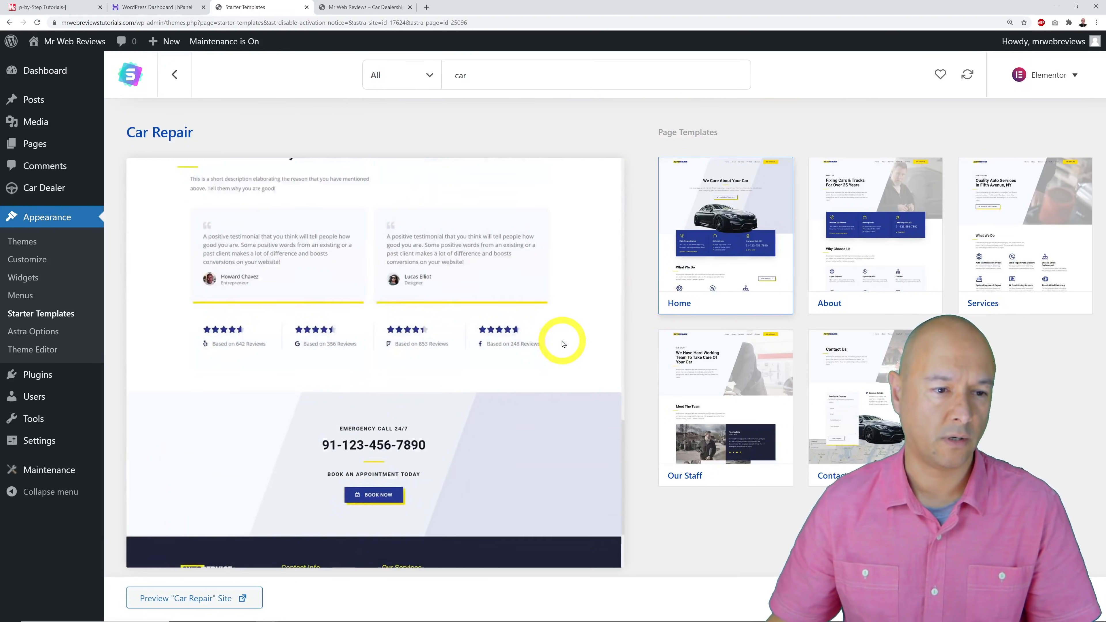
pyautogui.scroll(4, 563, 342)
pyautogui.scroll(8, 563, 340)
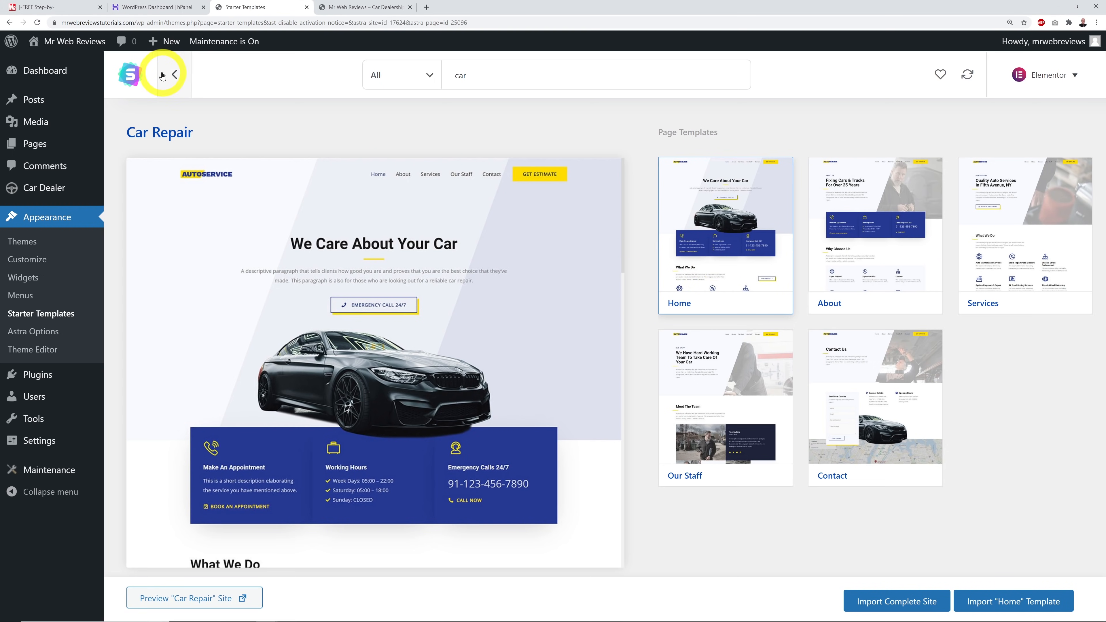
pyautogui.click(179, 80)
pyautogui.scroll(-8, 270, 218)
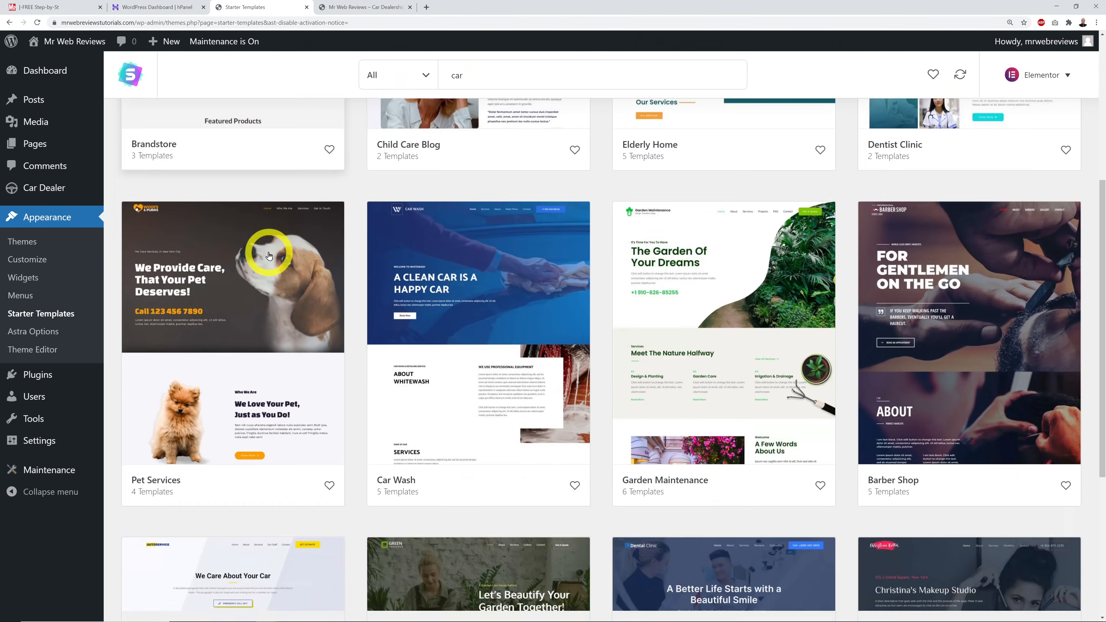
pyautogui.click(426, 274)
pyautogui.click(876, 260)
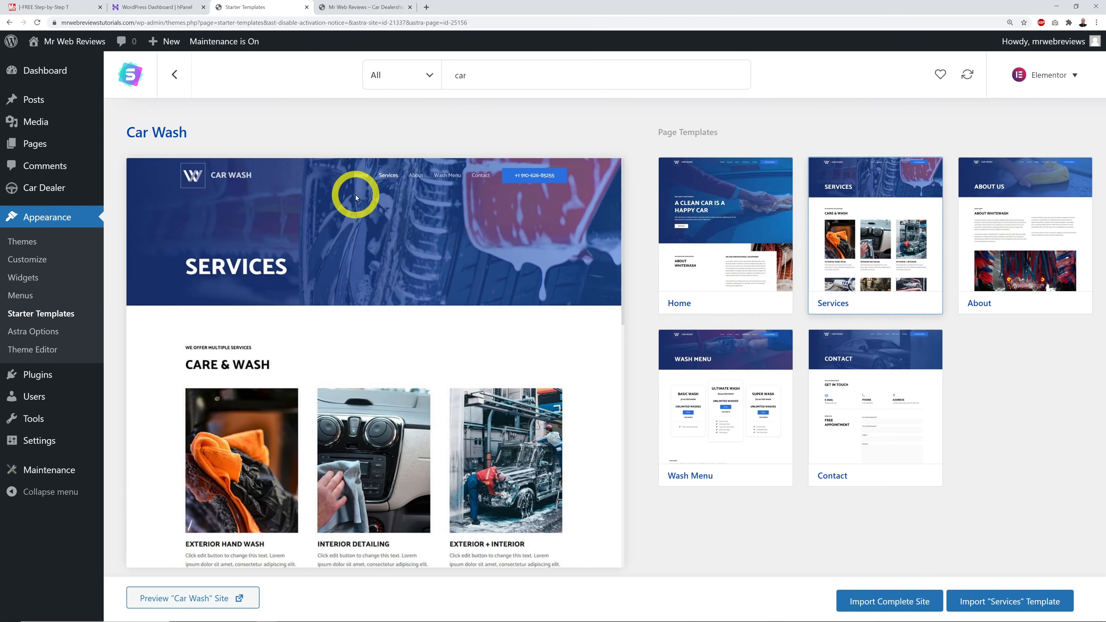
pyautogui.click(174, 74)
pyautogui.scroll(-3, 555, 204)
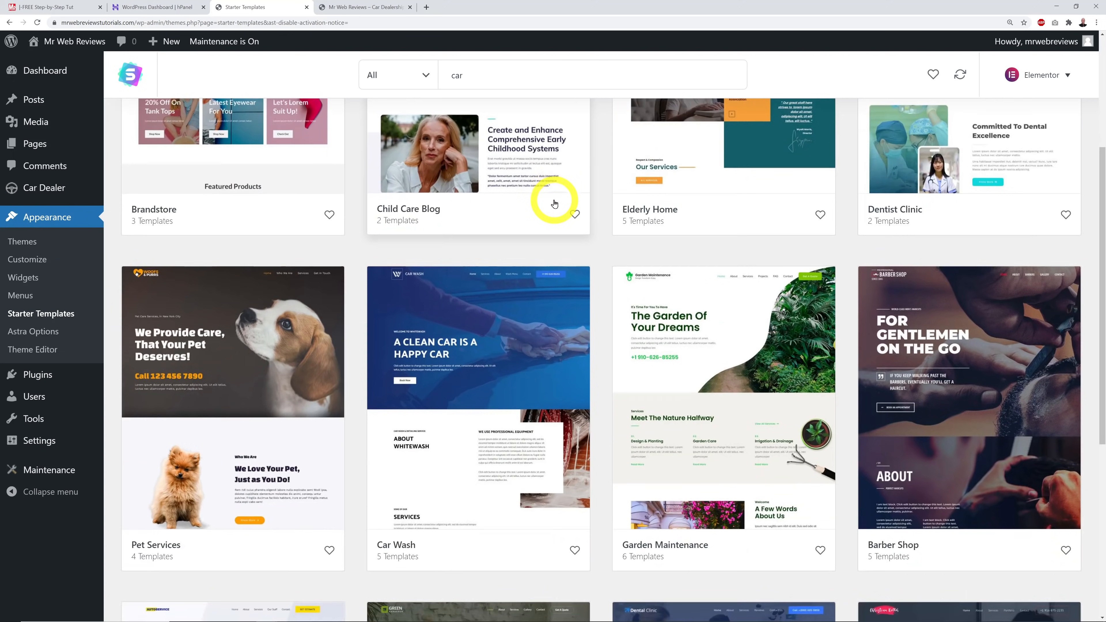
pyautogui.scroll(-5, 555, 200)
pyautogui.click(248, 325)
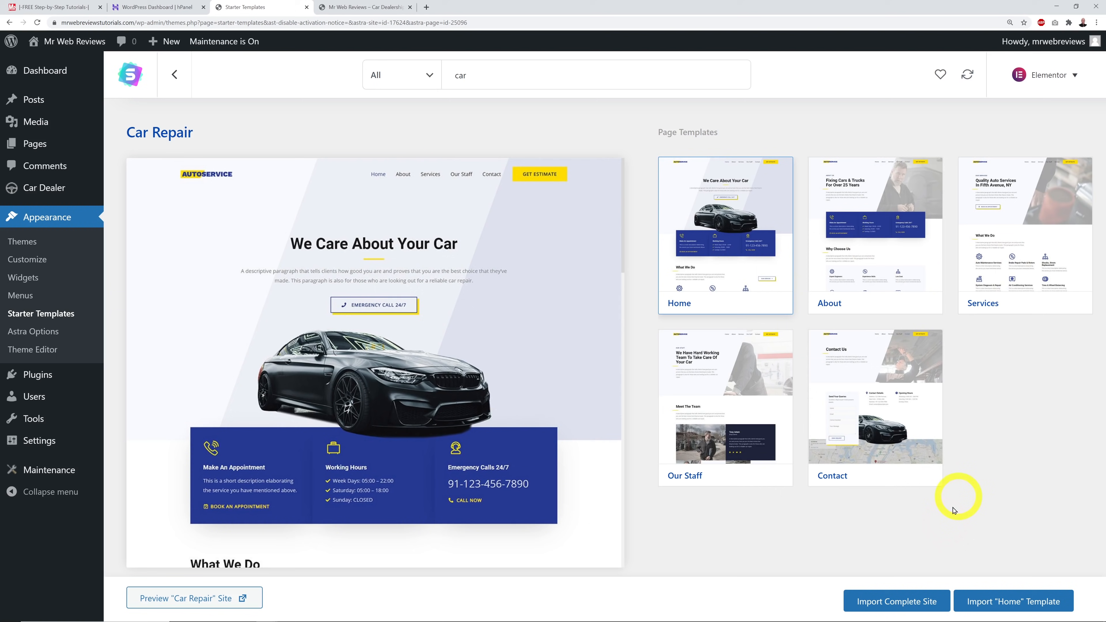
# Import the complete Car Repair site as Expert for Myself/My company, skipping contact details.
pyautogui.click(909, 602)
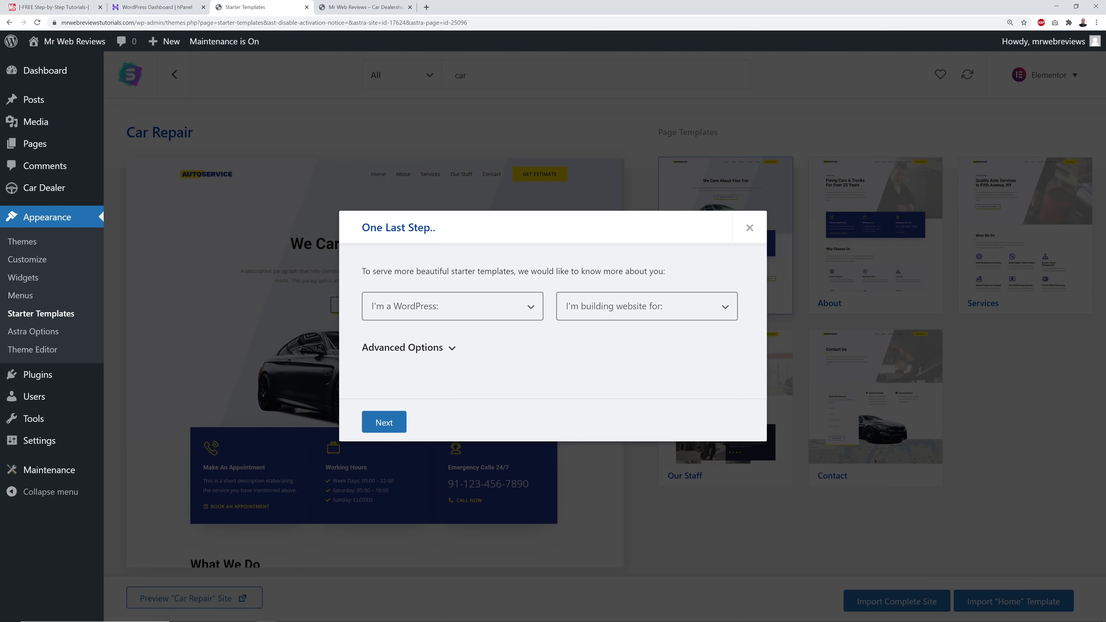
pyautogui.click(529, 305)
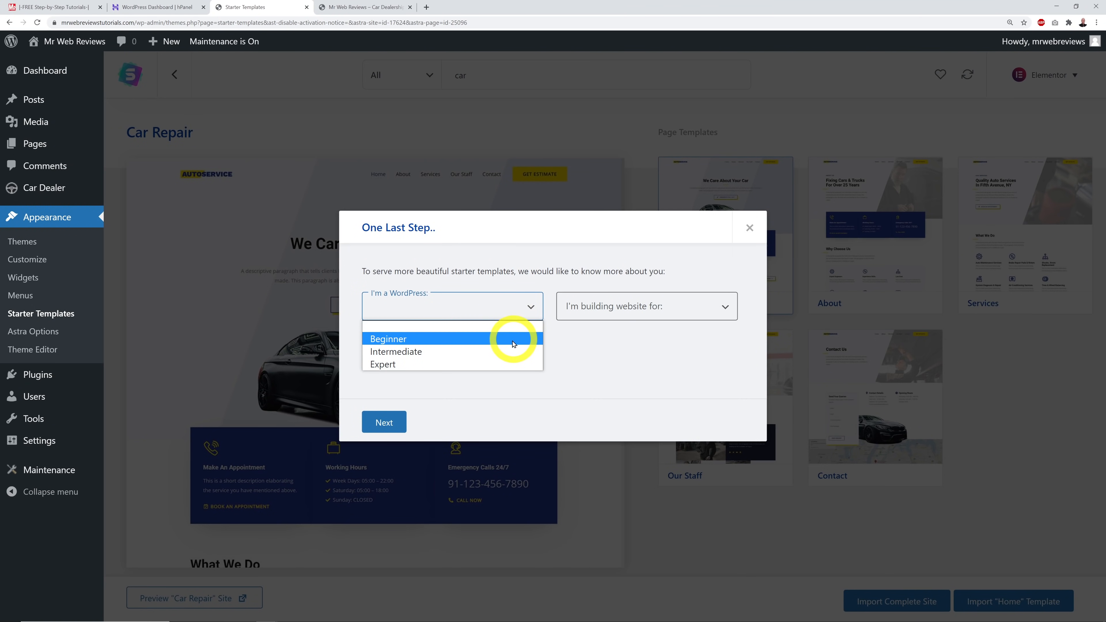
pyautogui.click(512, 367)
pyautogui.click(604, 318)
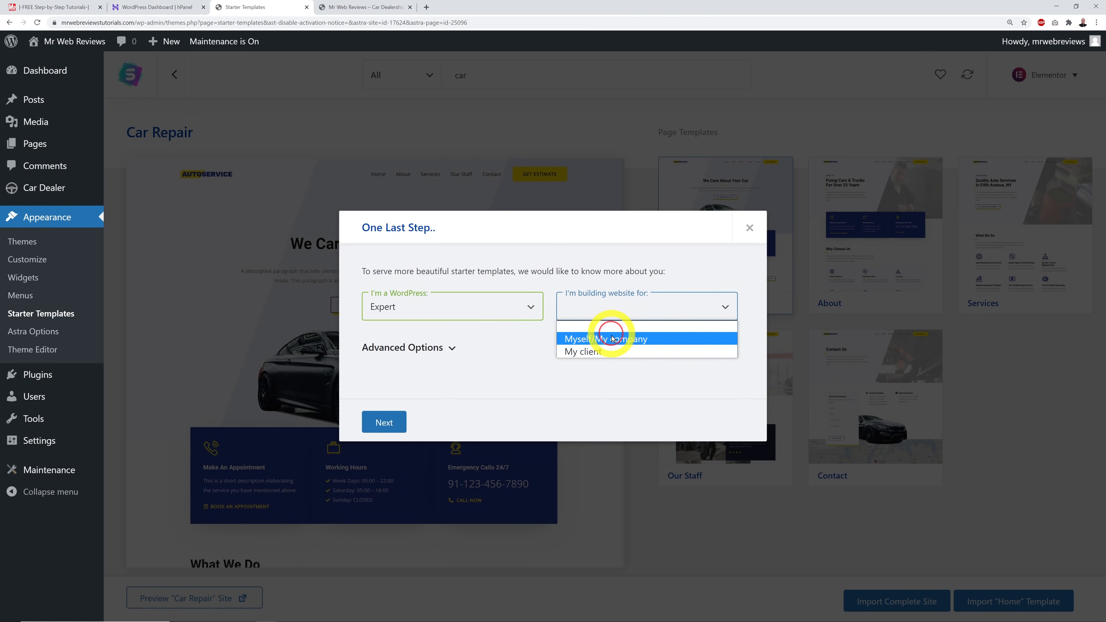
pyautogui.click(612, 338)
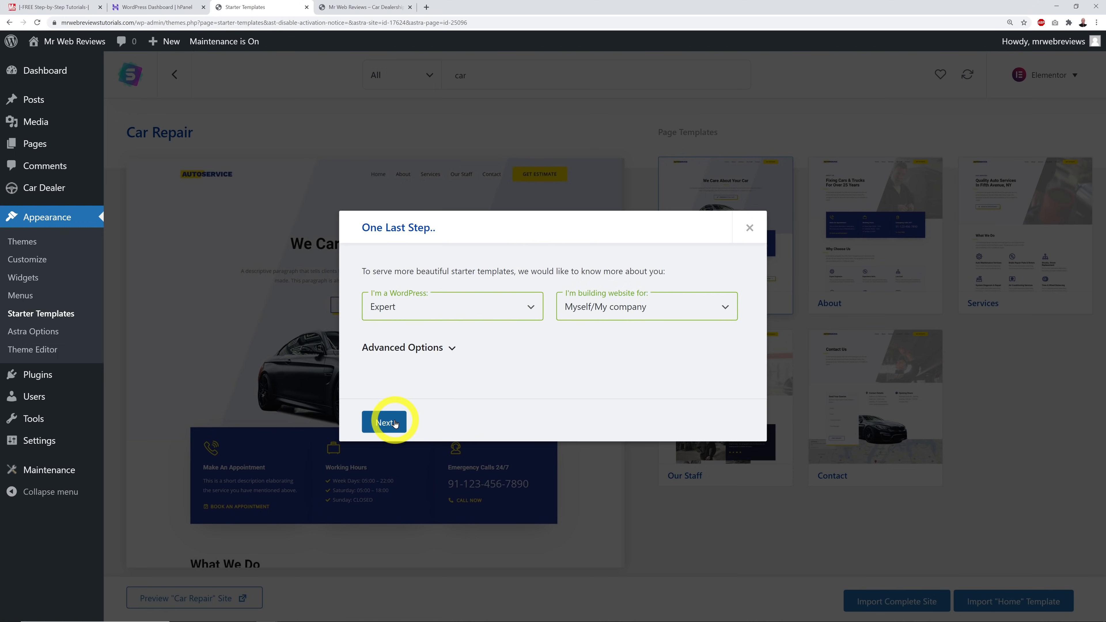
pyautogui.click(395, 421)
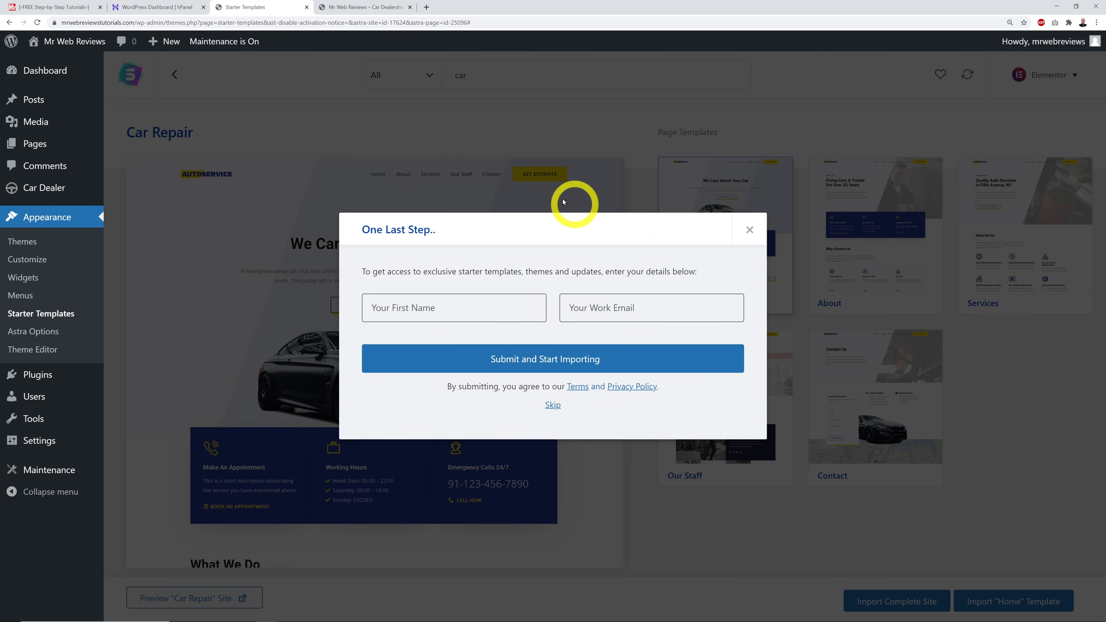
pyautogui.click(556, 409)
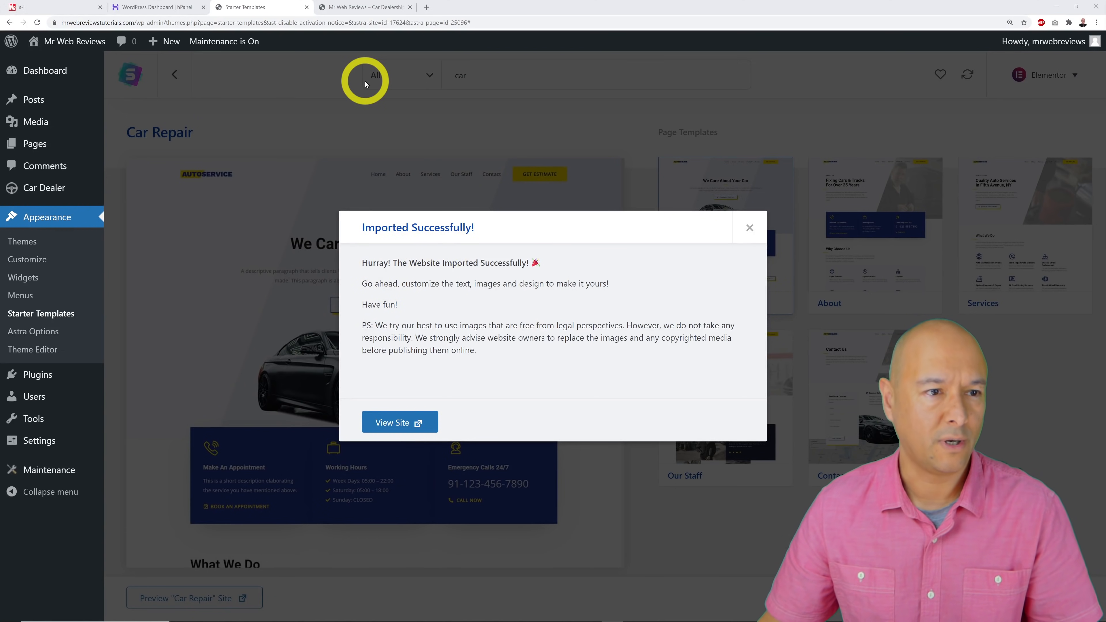
# Reload the Car Dealership site tab to show the imported AutoService design.
pyautogui.click(367, 8)
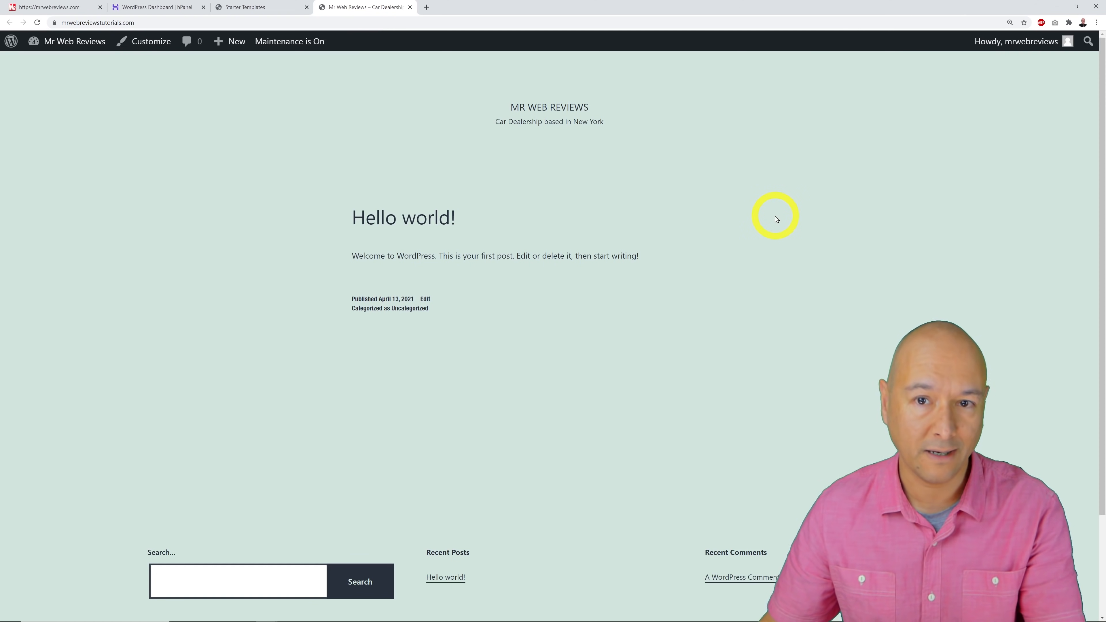
pyautogui.click(38, 23)
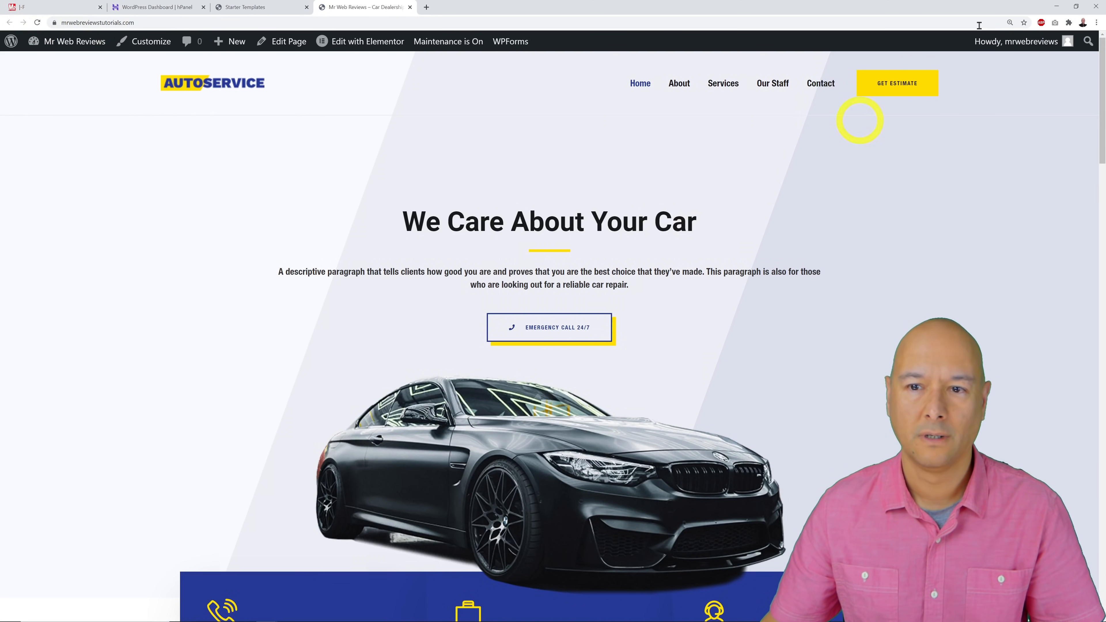
pyautogui.click(1097, 23)
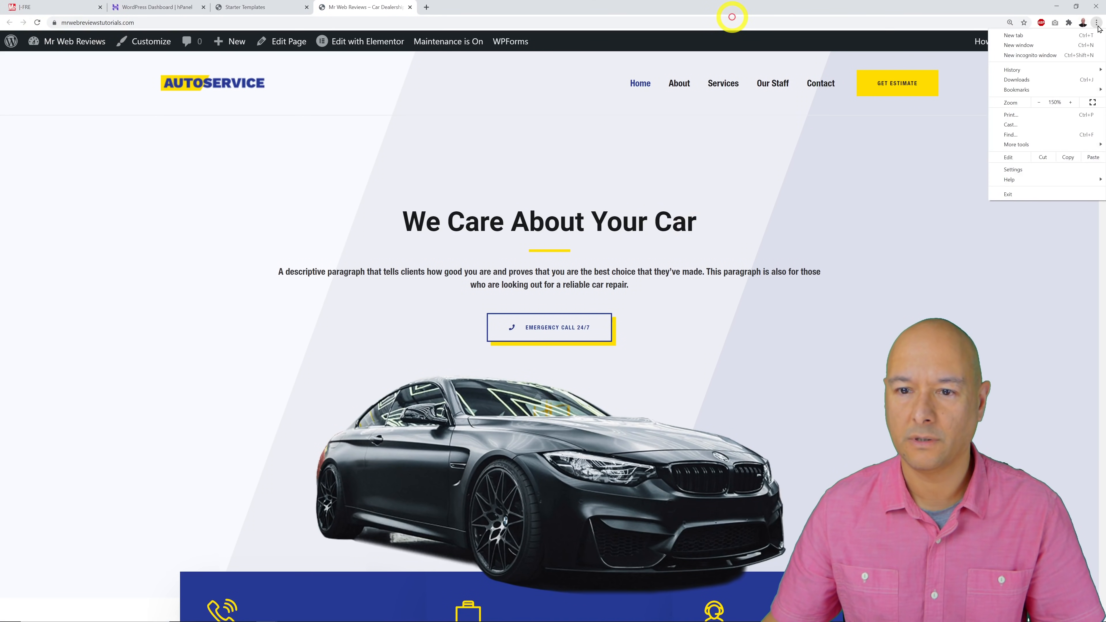
pyautogui.click(962, 168)
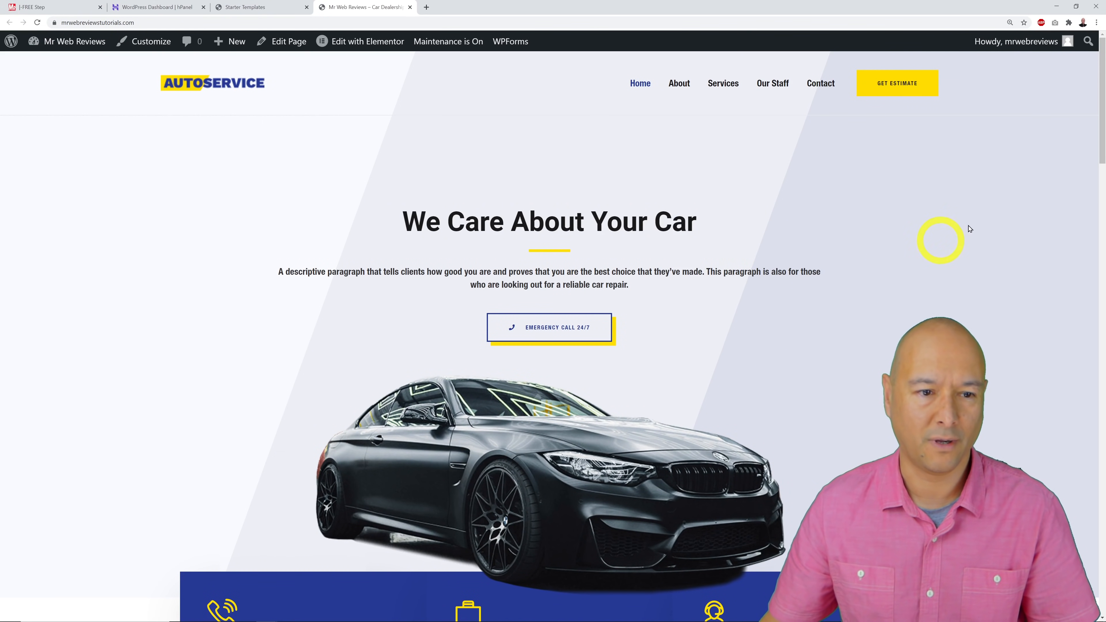
# Scroll through the 'We Care About Your Car' homepage's services, contact form and footer, then back up.
pyautogui.scroll(-10, 979, 228)
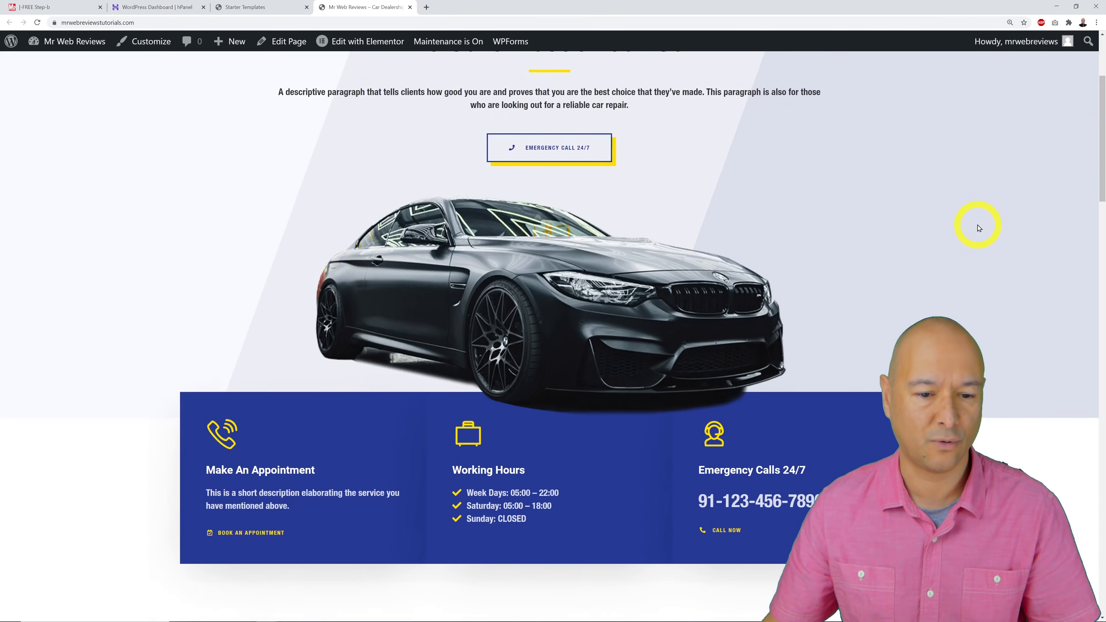
pyautogui.scroll(-13, 979, 228)
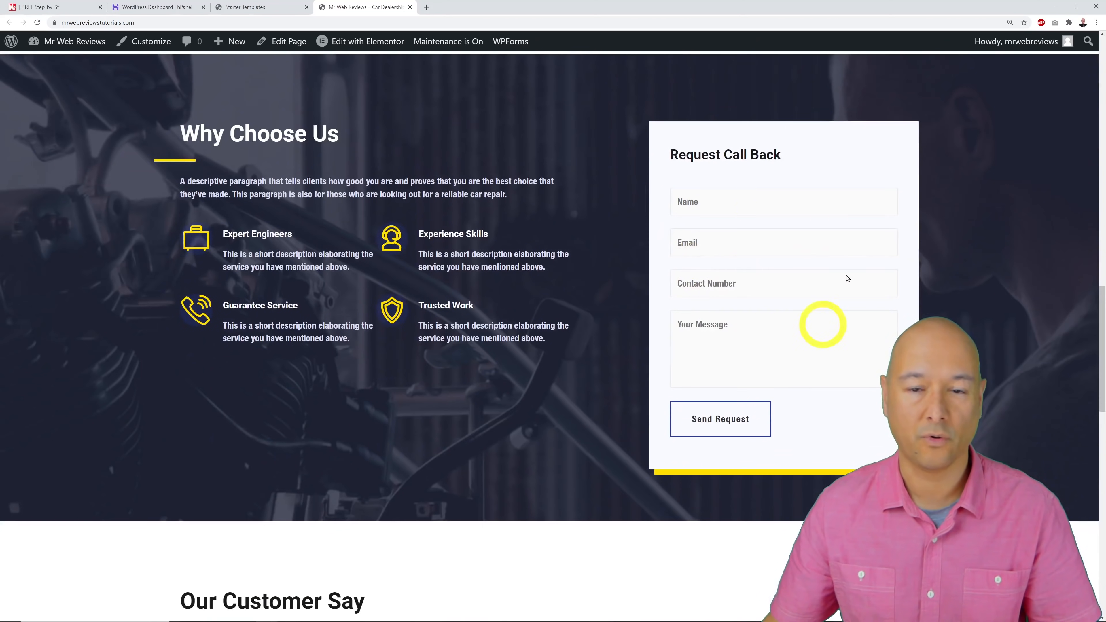
pyautogui.scroll(-7, 939, 314)
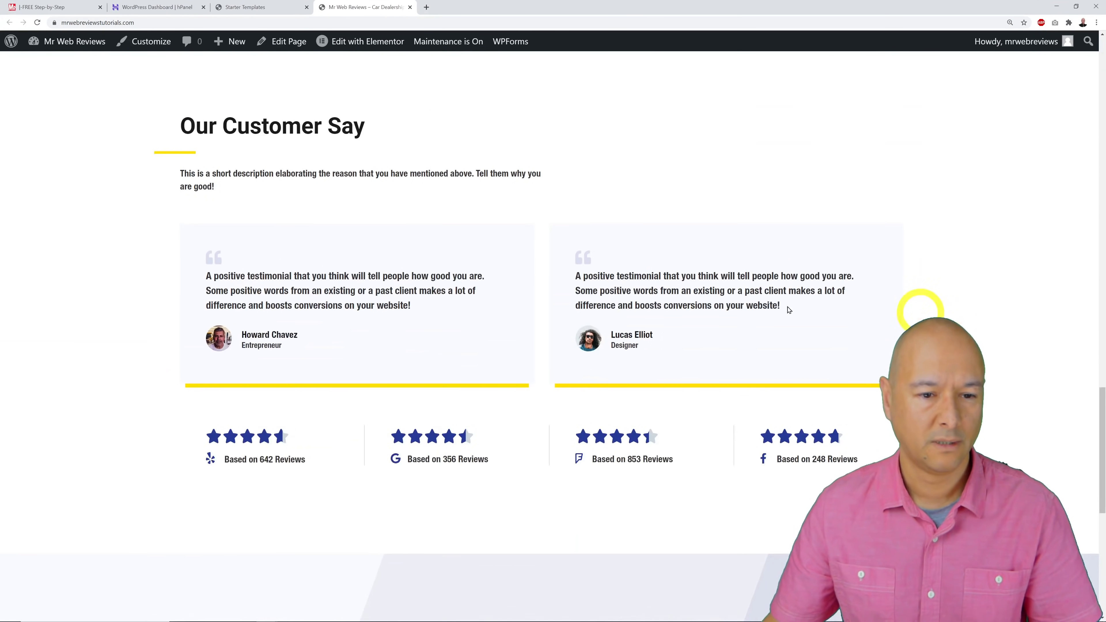
pyautogui.scroll(-5, 529, 322)
pyautogui.scroll(-4, 728, 326)
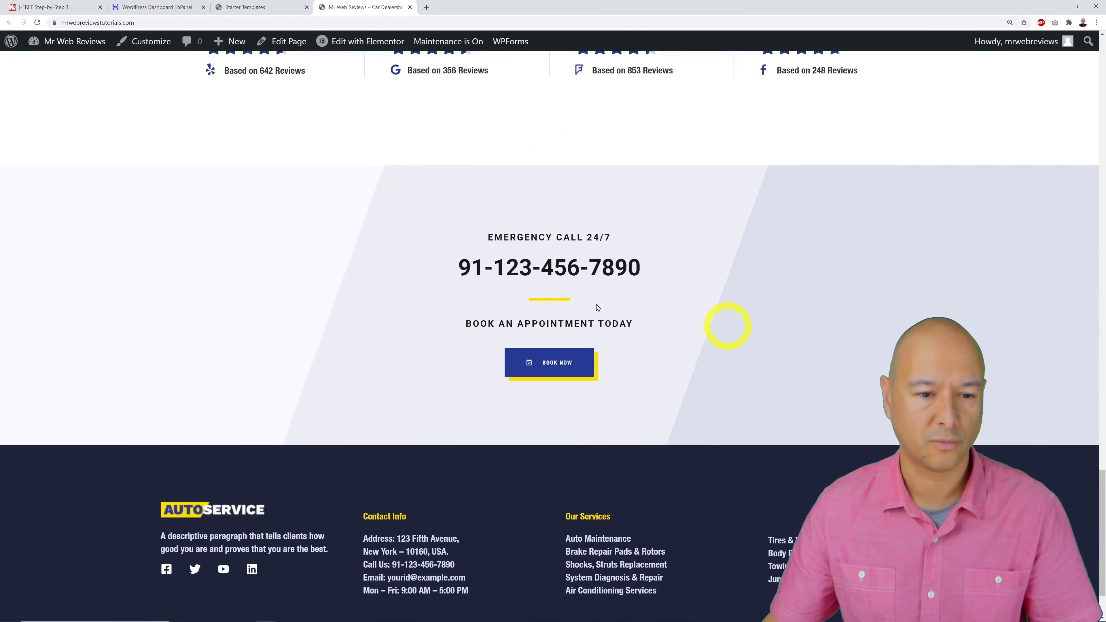
pyautogui.scroll(-2, 660, 429)
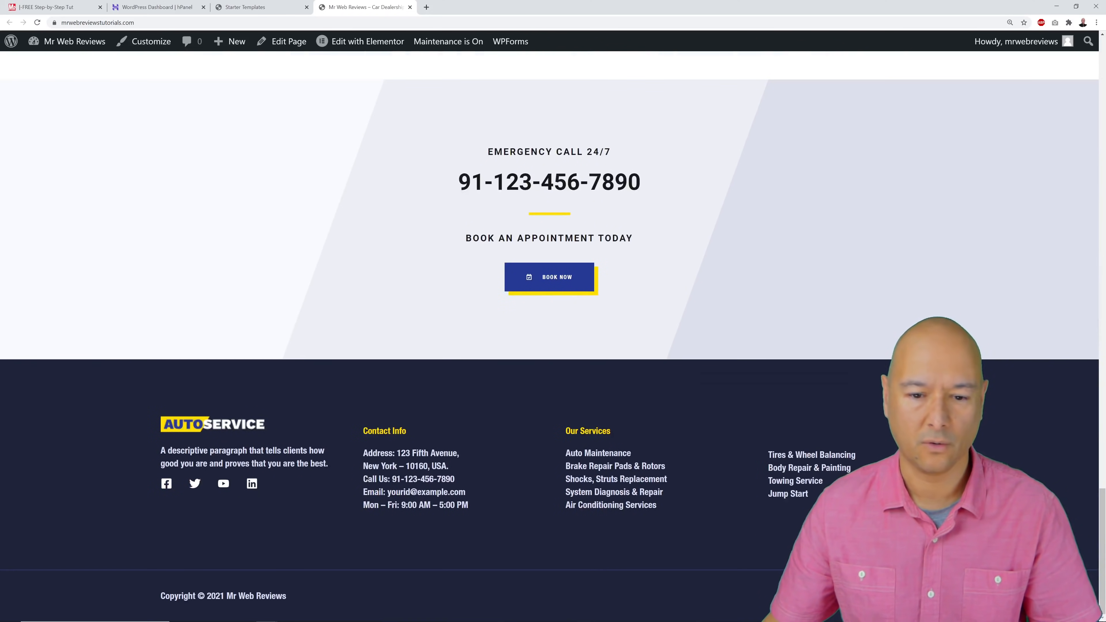
pyautogui.scroll(20, 549, 335)
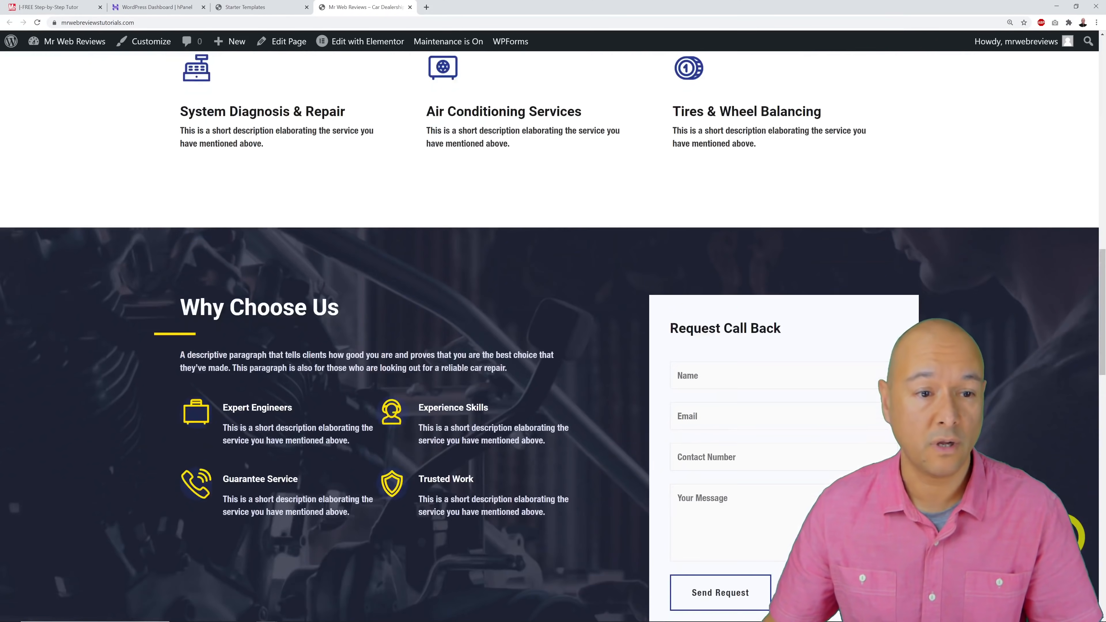
pyautogui.scroll(10, 1075, 534)
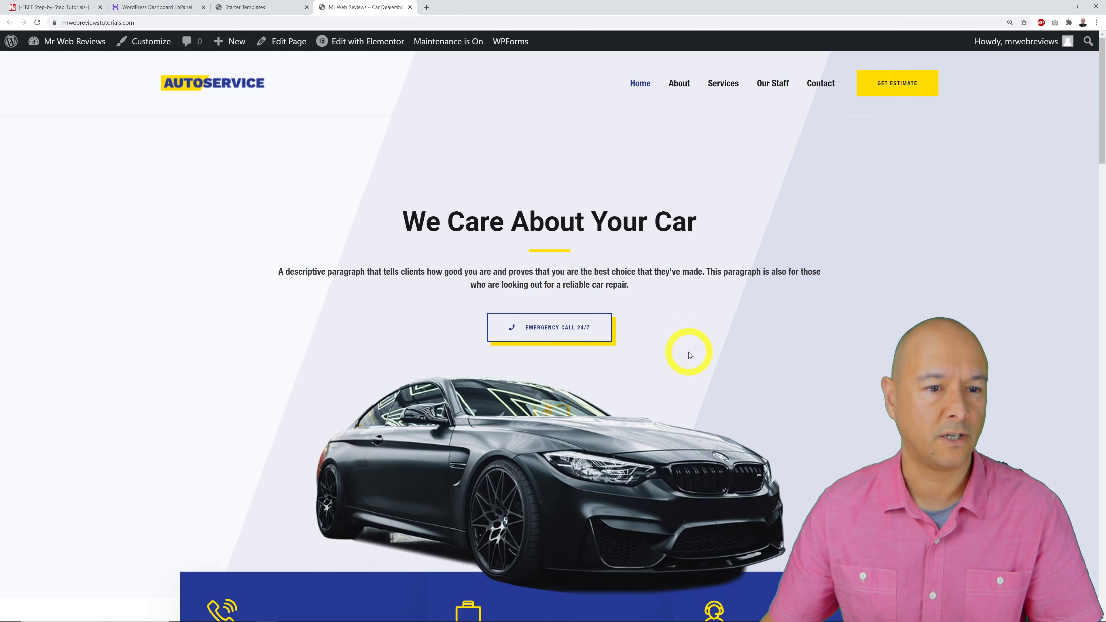
# Close the first tab and the hPanel dashboard tab, then dismiss the Imported Successfully! dialog.
pyautogui.click(69, 7)
pyautogui.click(100, 8)
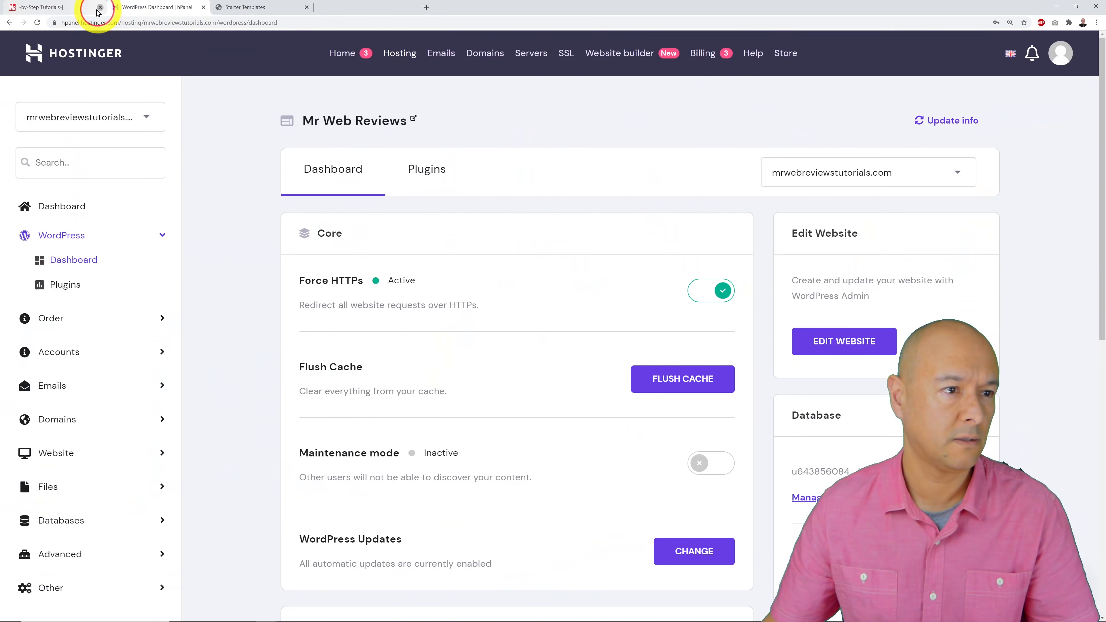
pyautogui.click(100, 7)
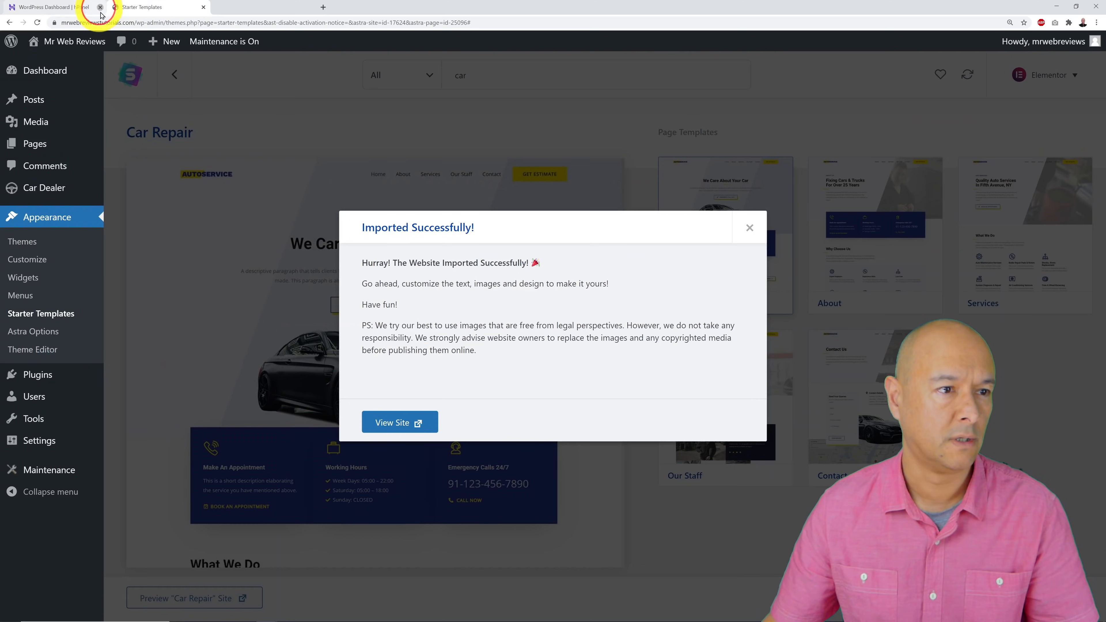
pyautogui.click(749, 229)
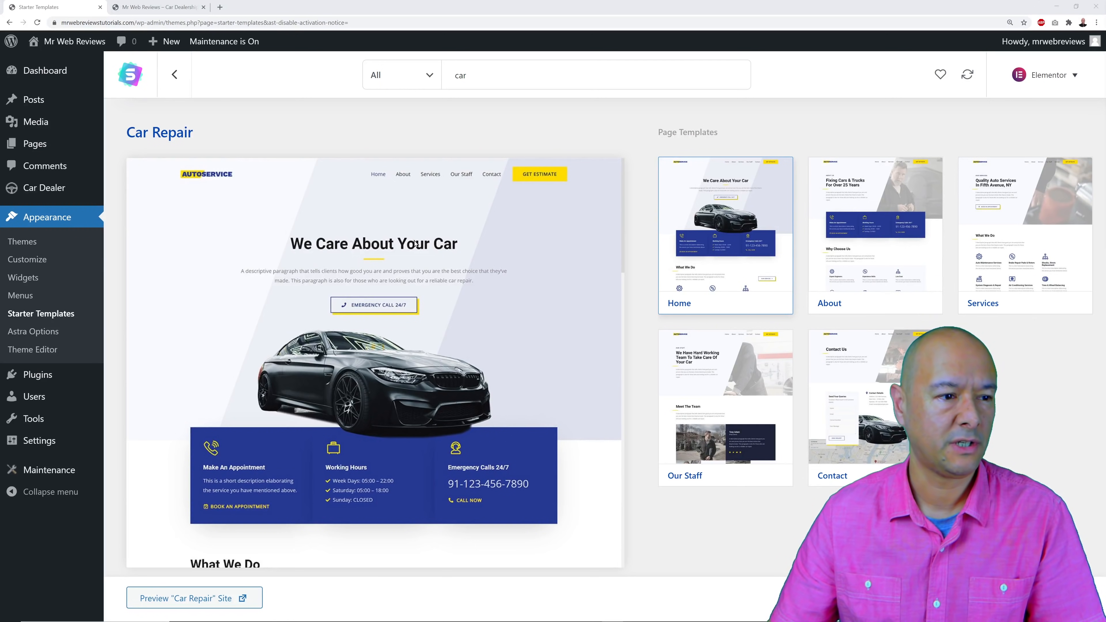
pyautogui.moveTo(52, 192)
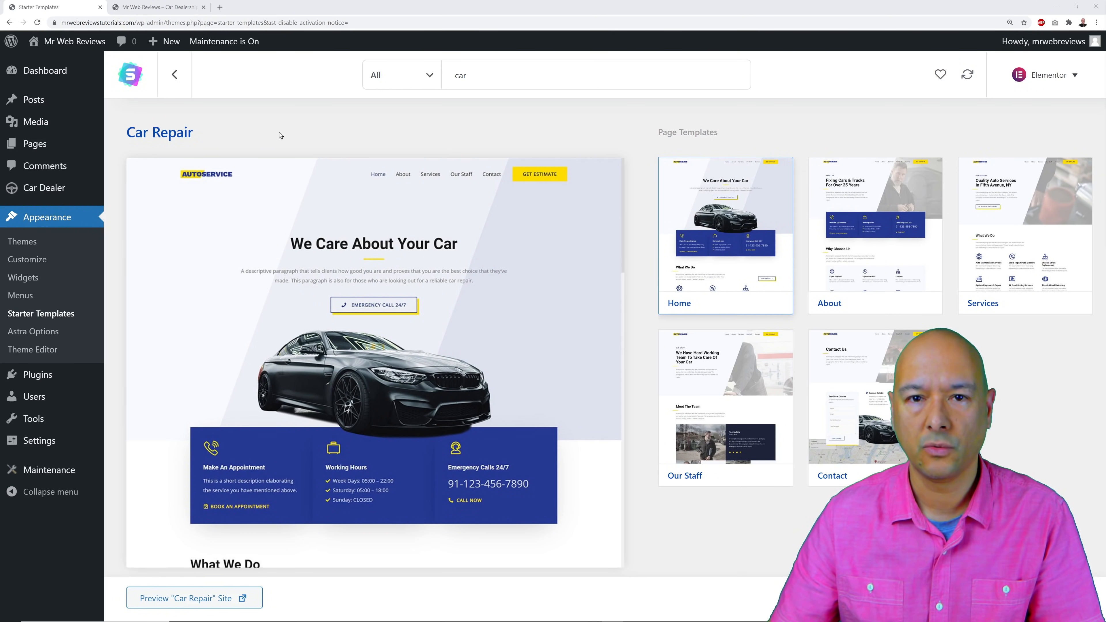
pyautogui.moveTo(35, 418)
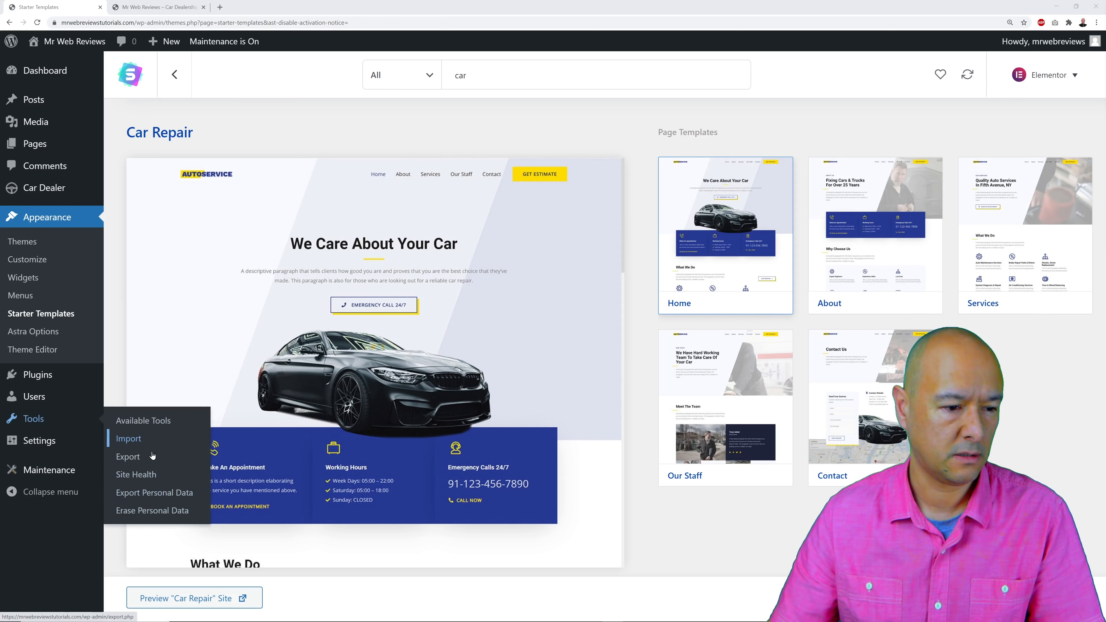
# Run the WordPress importer from Tools > Import and choose car-dealer-demo-data.xml from Tutorials.
pyautogui.click(139, 442)
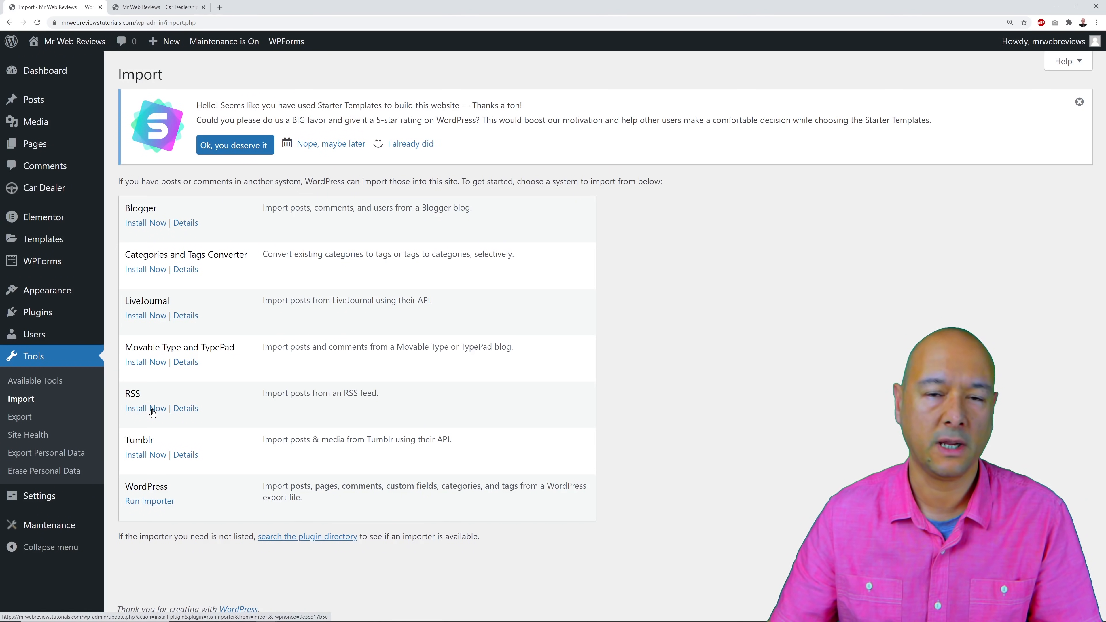
pyautogui.click(153, 502)
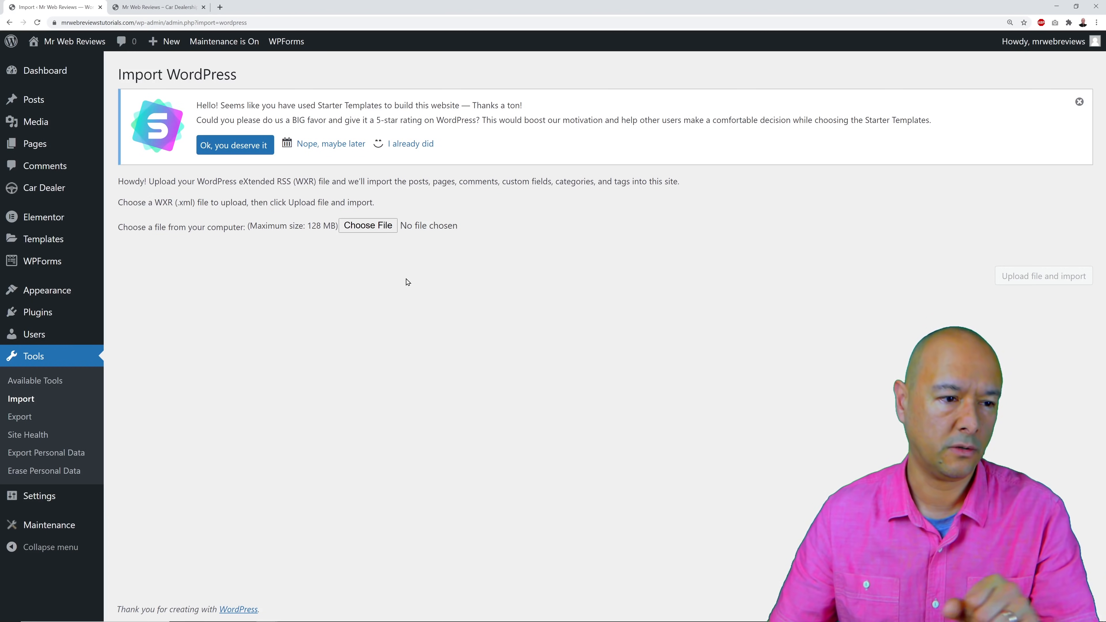
pyautogui.click(377, 228)
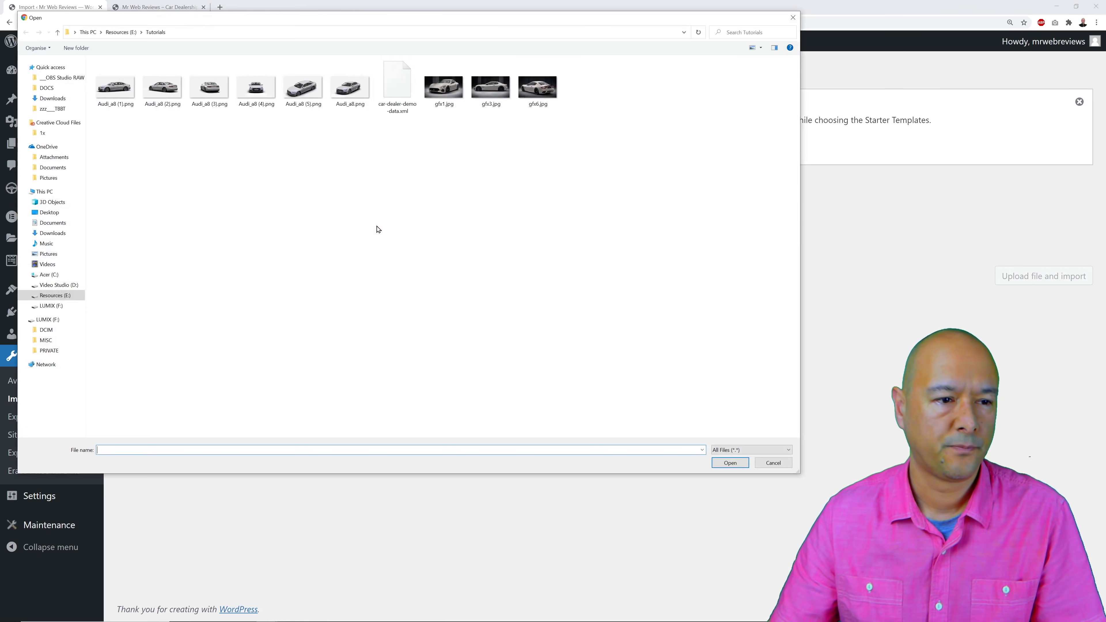
pyautogui.click(406, 96)
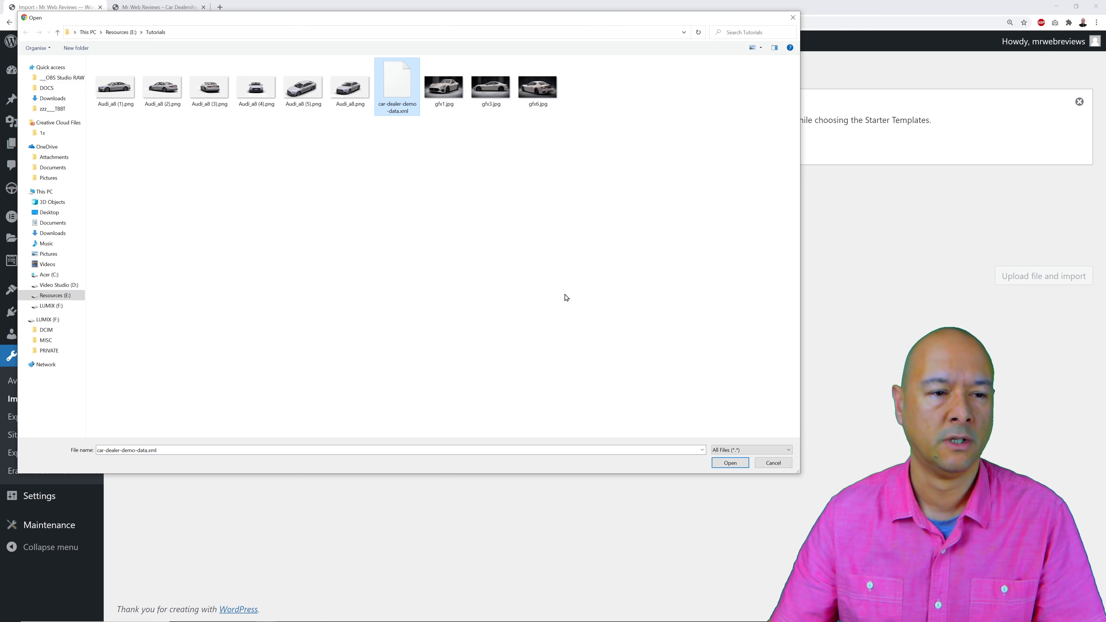
pyautogui.click(733, 464)
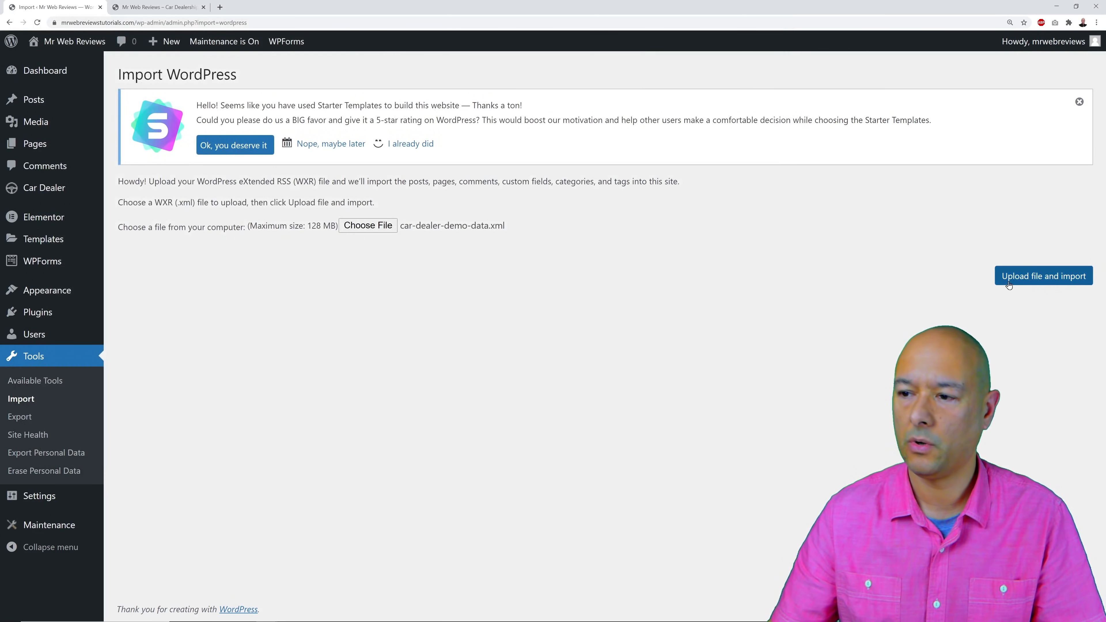
# Upload the file, assign posts to the existing user, enable attachment downloads, and submit.
pyautogui.click(1043, 280)
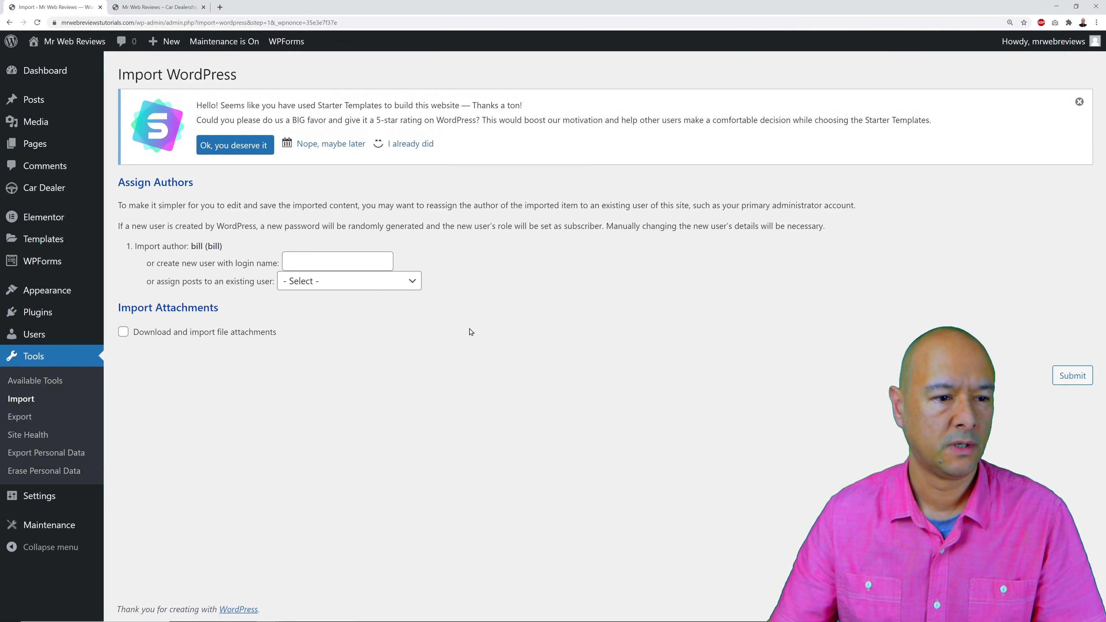
pyautogui.click(413, 282)
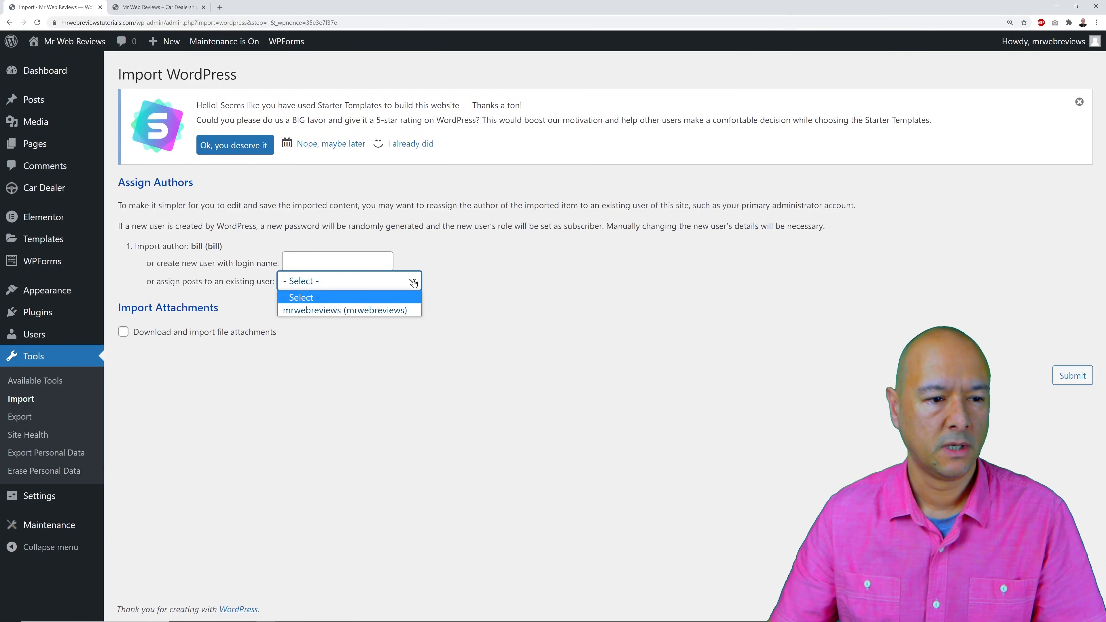
pyautogui.click(409, 311)
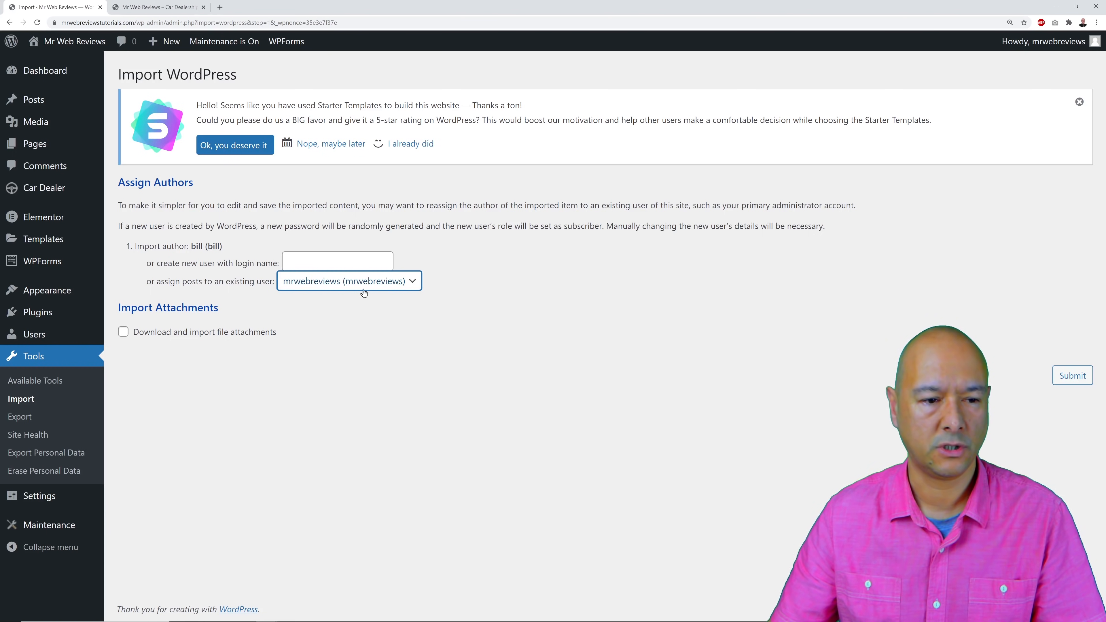
pyautogui.click(123, 334)
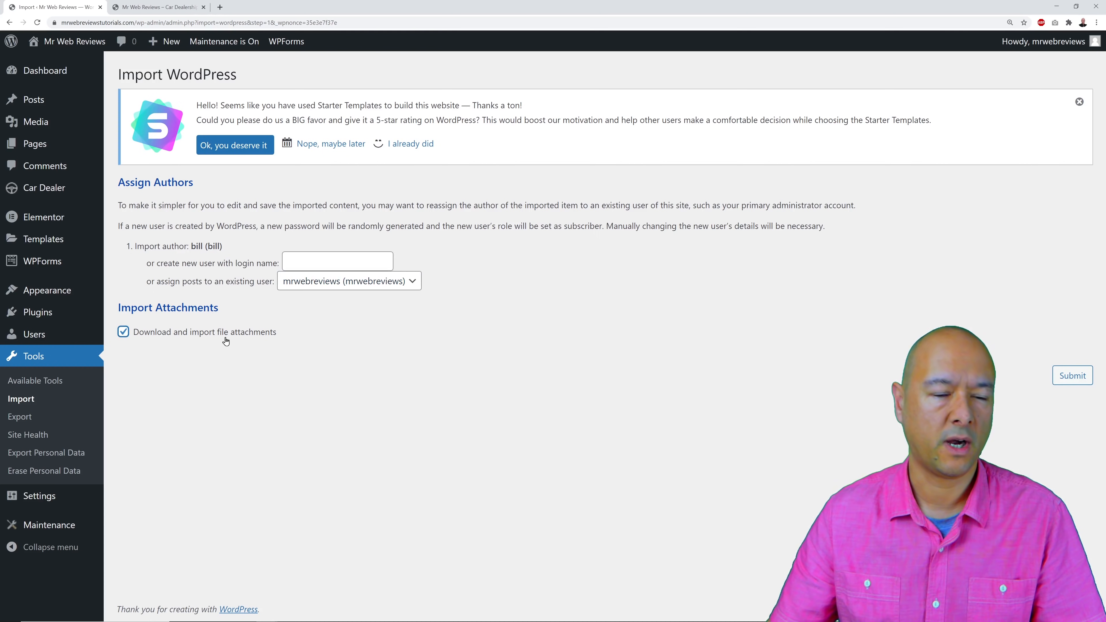
pyautogui.click(1063, 375)
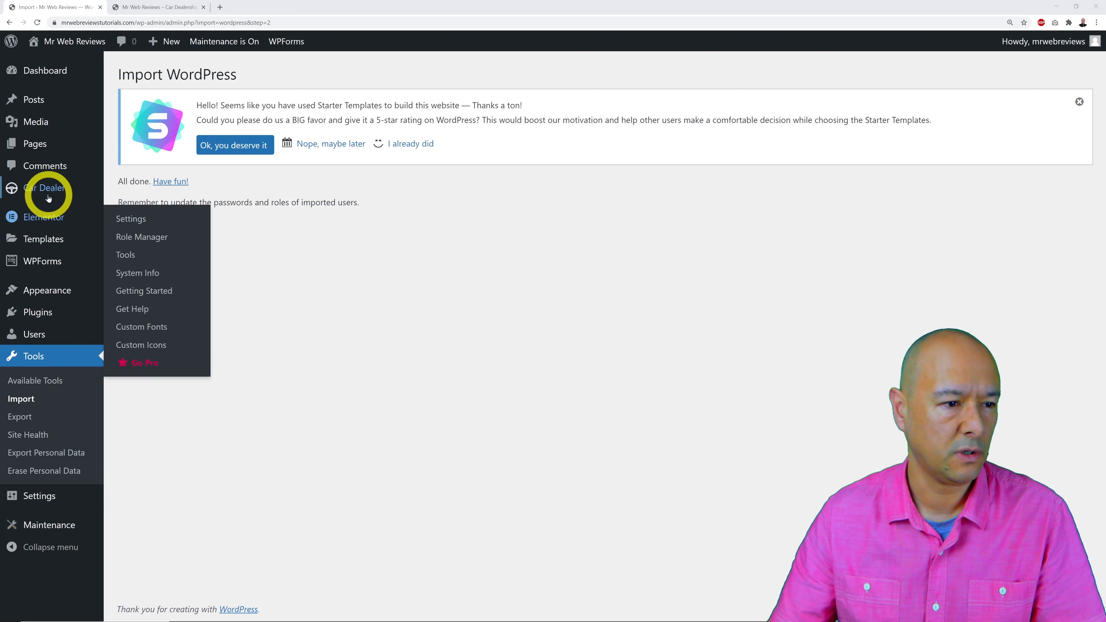
# Open Car Dealer > Cars Table to list the six imported demo cars.
pyautogui.moveTo(44, 192)
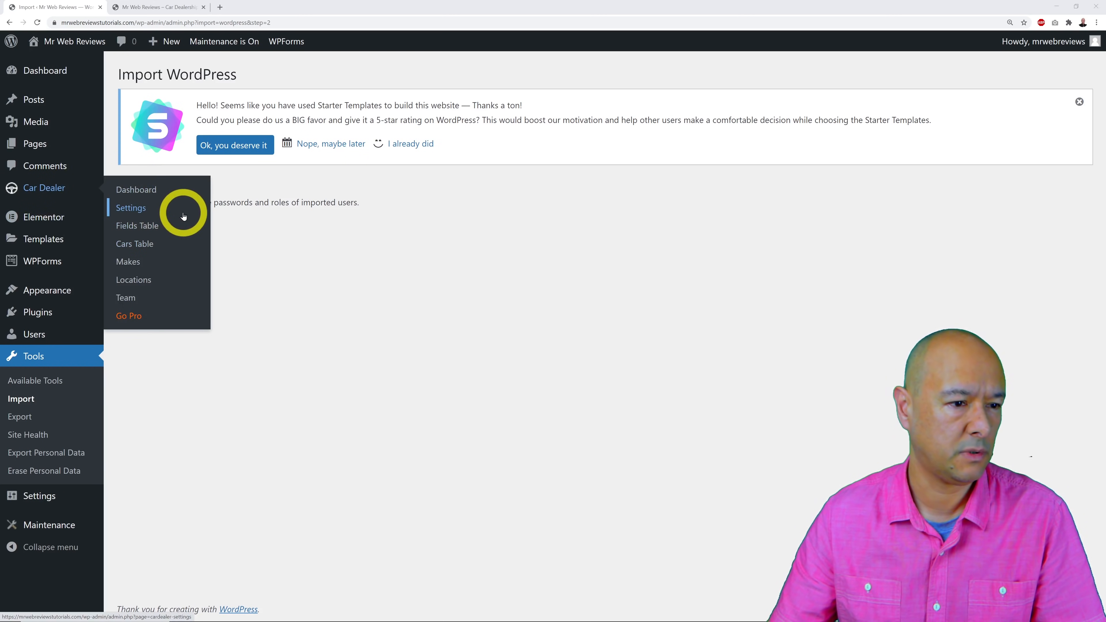
pyautogui.click(146, 249)
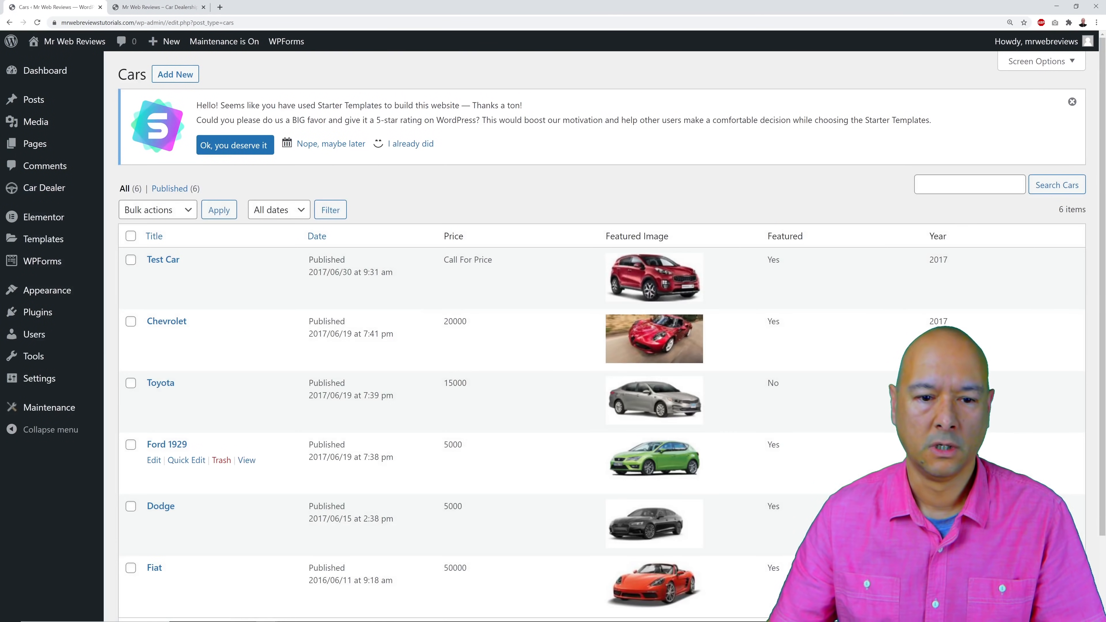
pyautogui.scroll(-1, 605, 331)
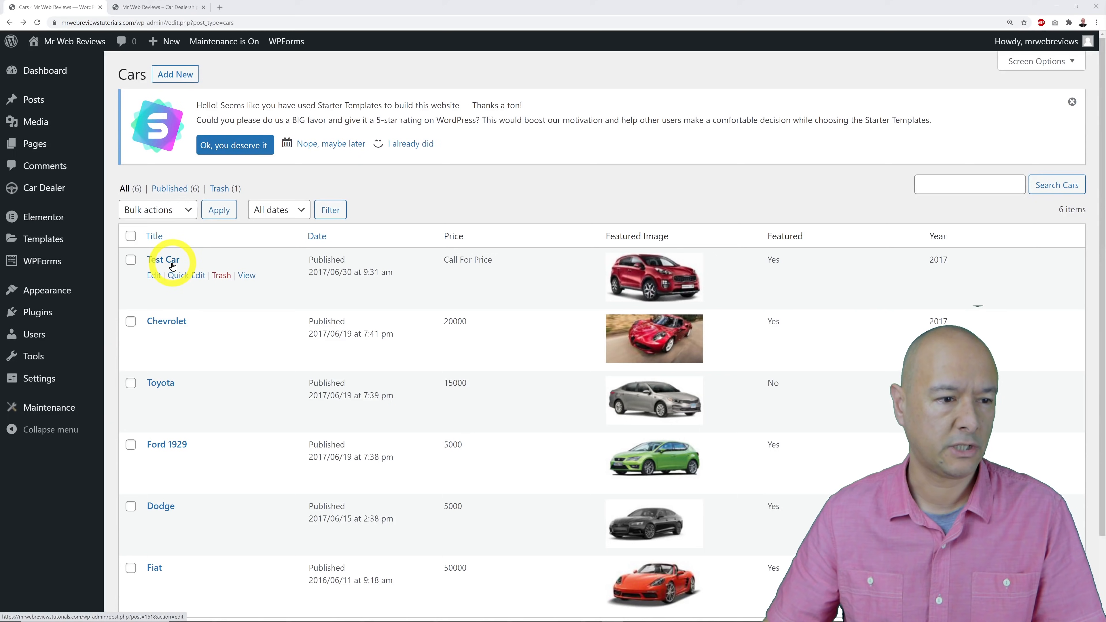
# Open Test Car for editing and inspect its three-image gallery in Edit gallery, then close it.
pyautogui.click(173, 261)
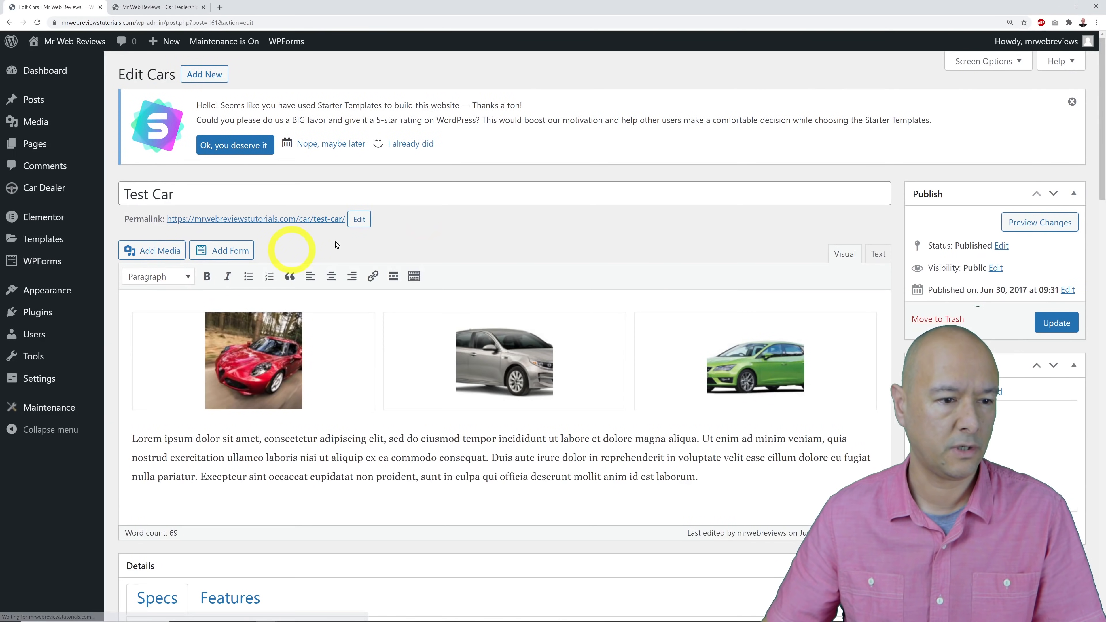
pyautogui.tripleClick(457, 192)
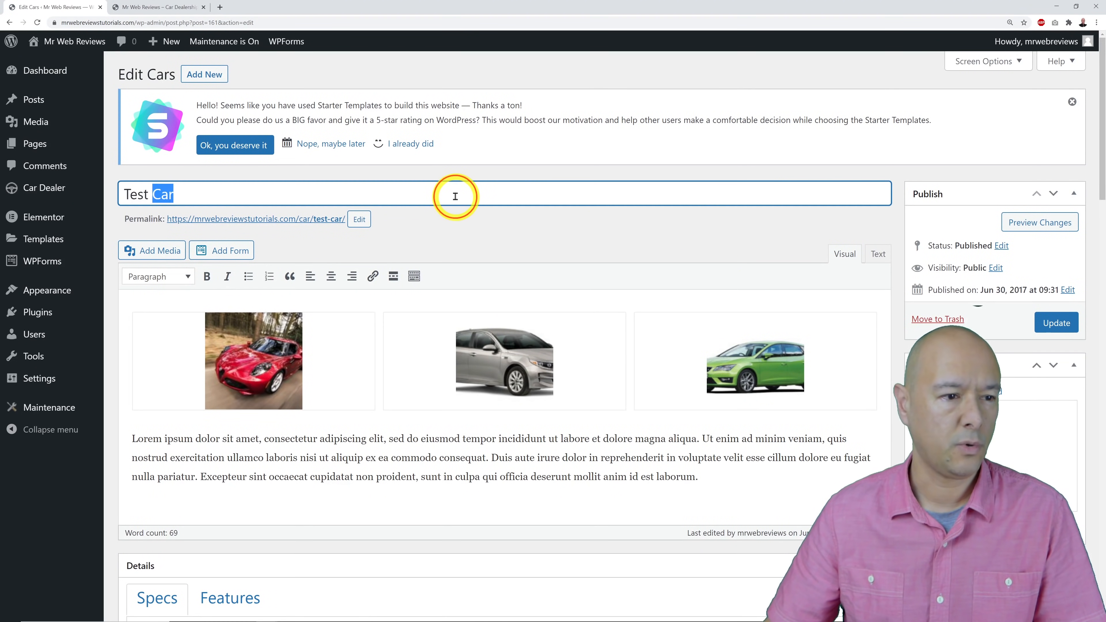
pyautogui.click(524, 240)
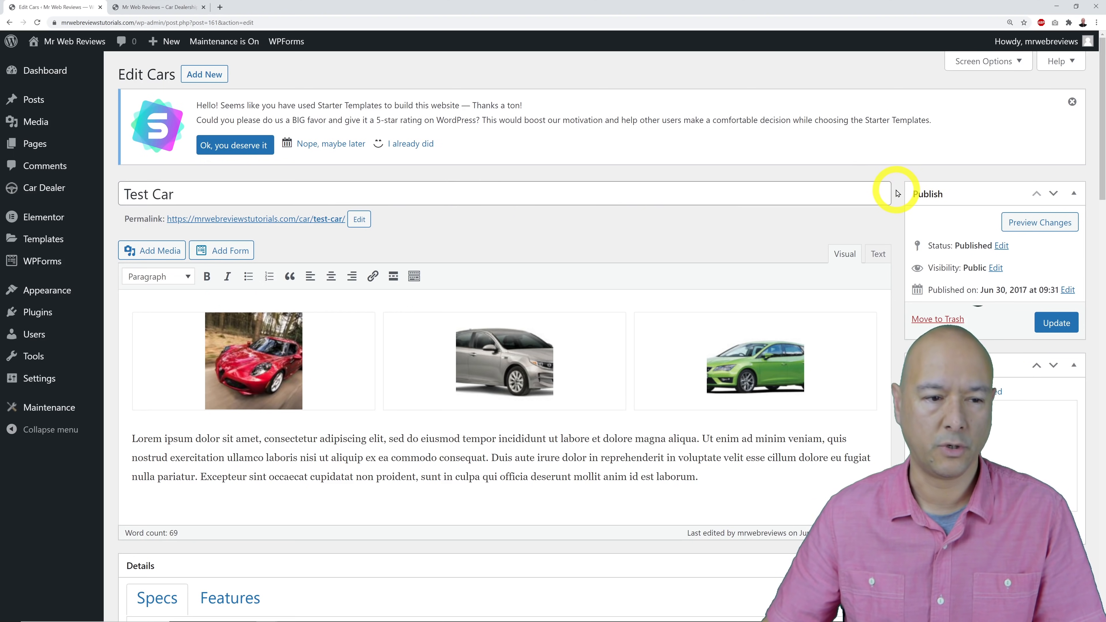
pyautogui.scroll(-3, 896, 193)
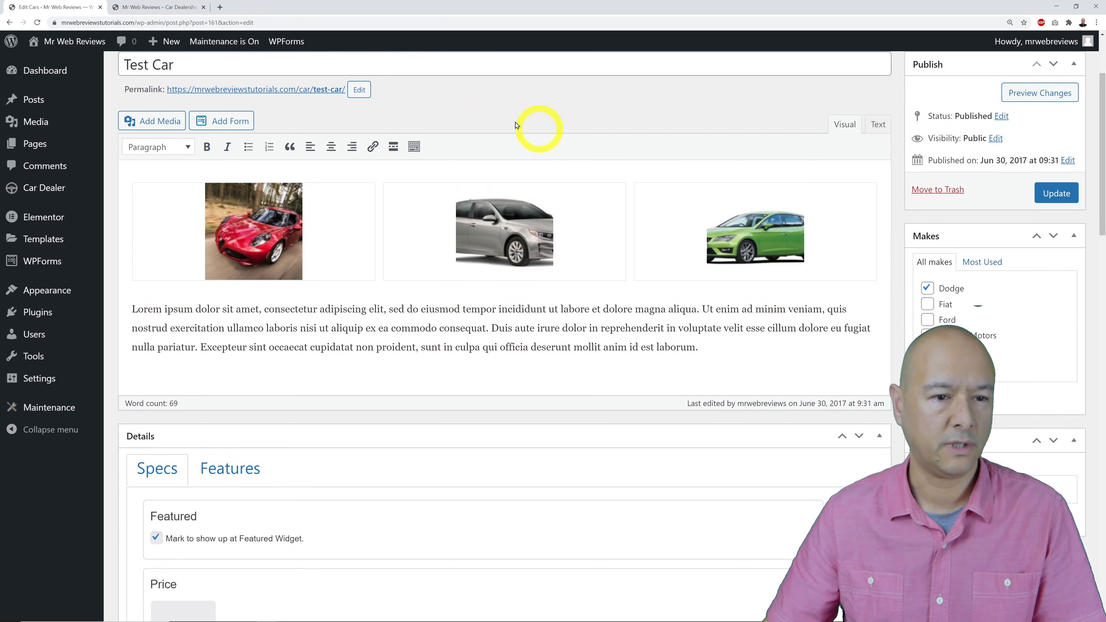
pyautogui.click(523, 234)
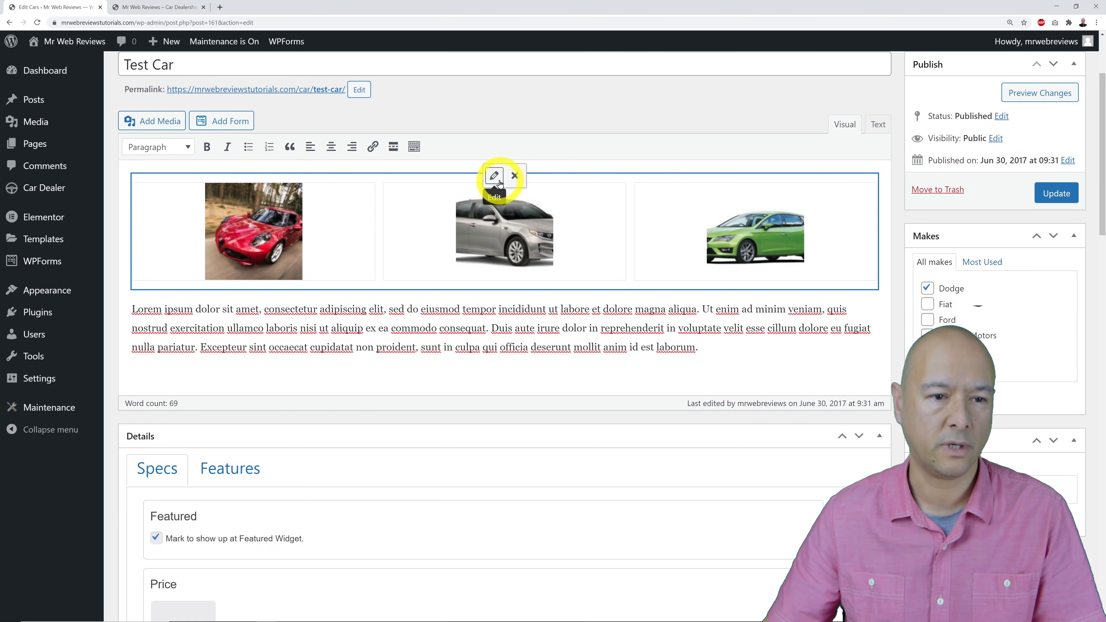
pyautogui.click(495, 178)
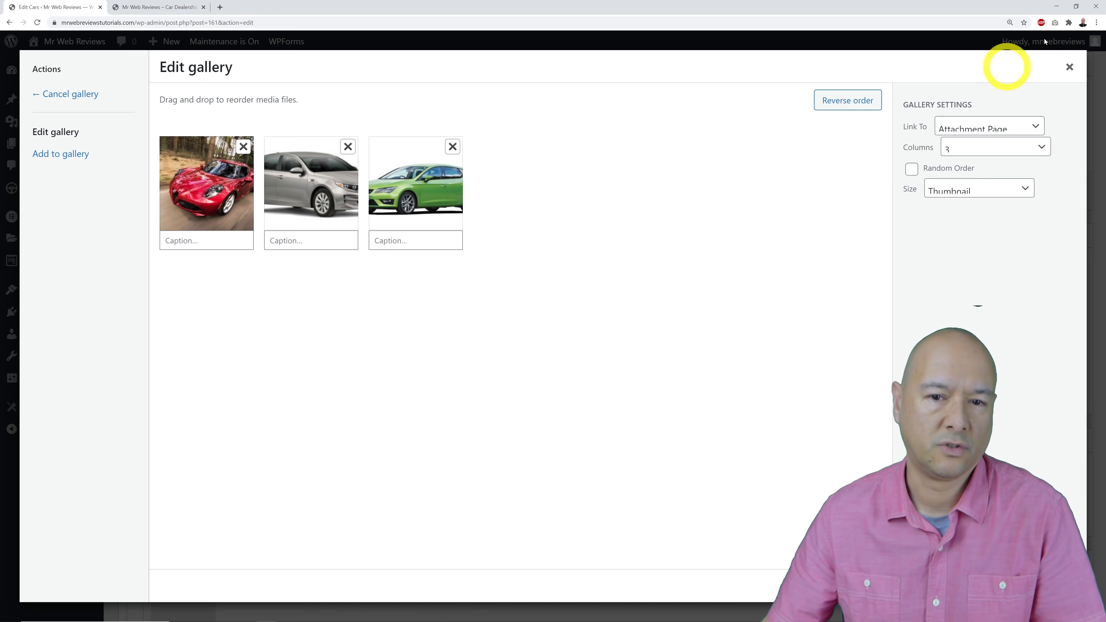
pyautogui.click(1069, 68)
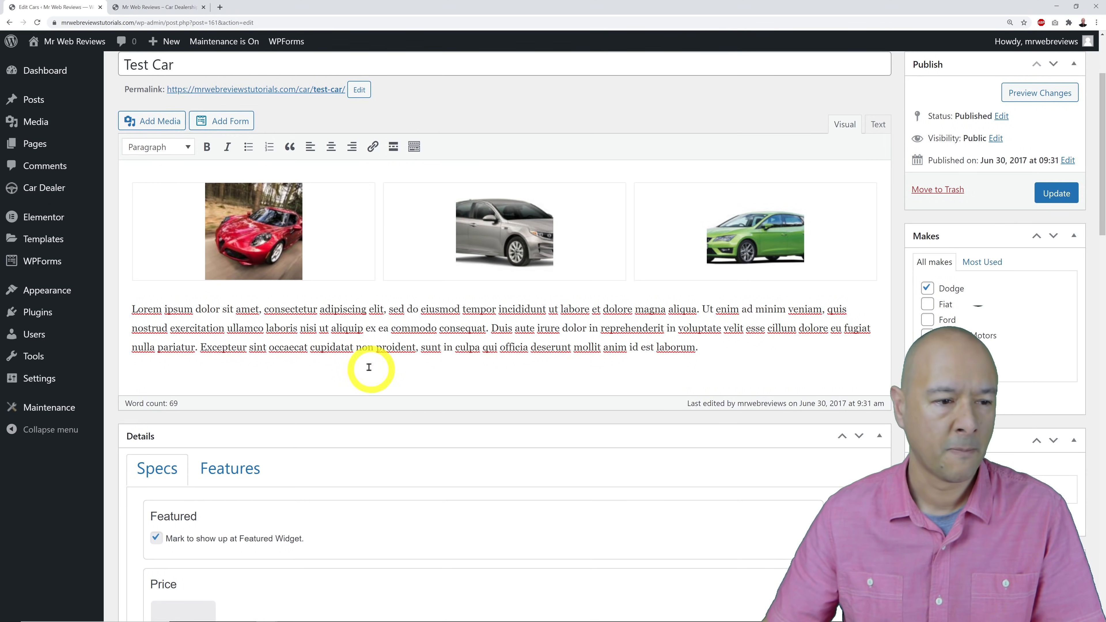
# Look at the car's Features section, then return to the Specs fields.
pyautogui.scroll(-6, 605, 339)
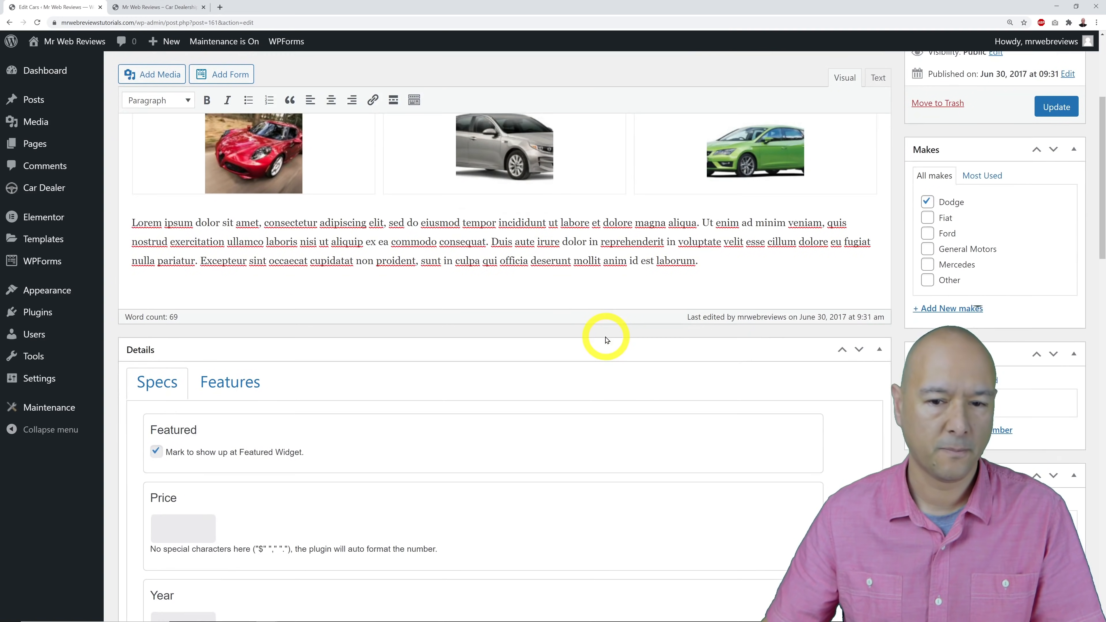
pyautogui.scroll(-2, 607, 340)
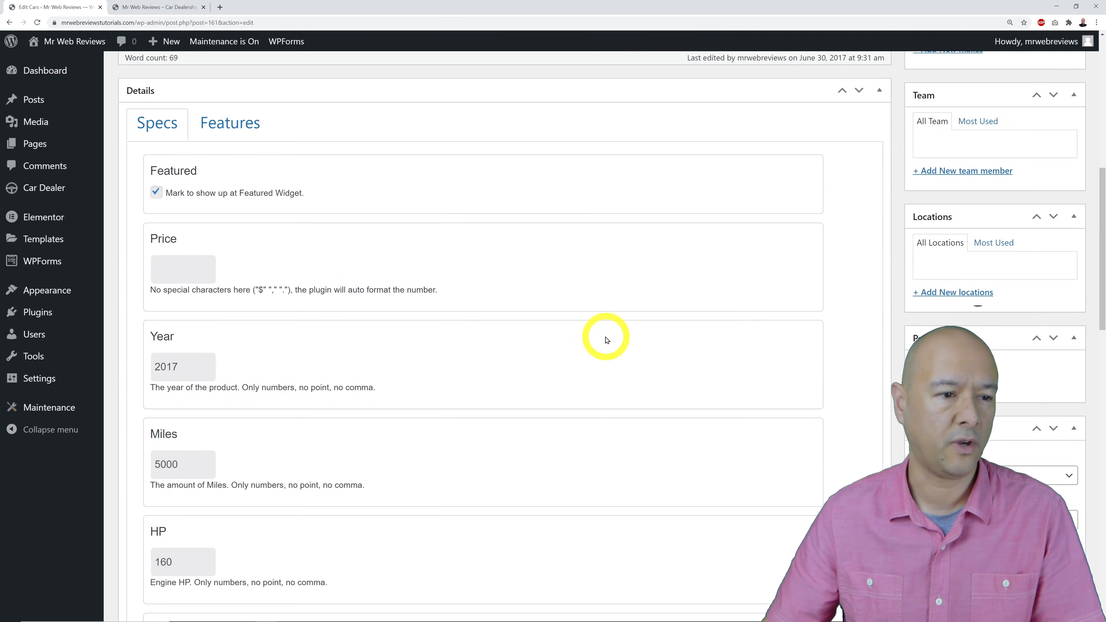
pyautogui.click(227, 123)
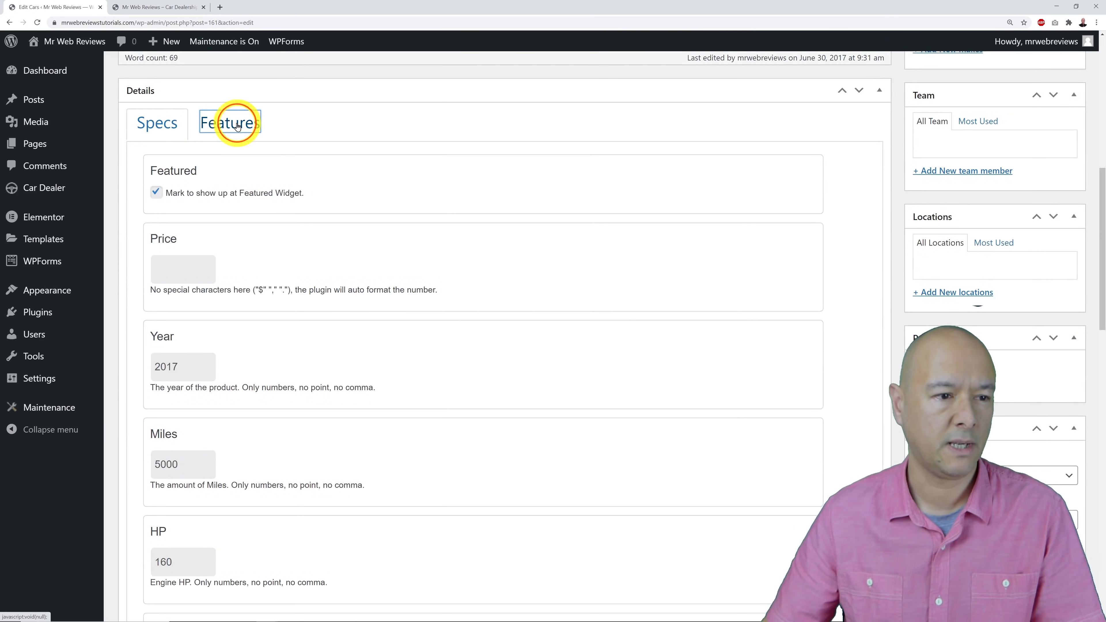
pyautogui.click(184, 126)
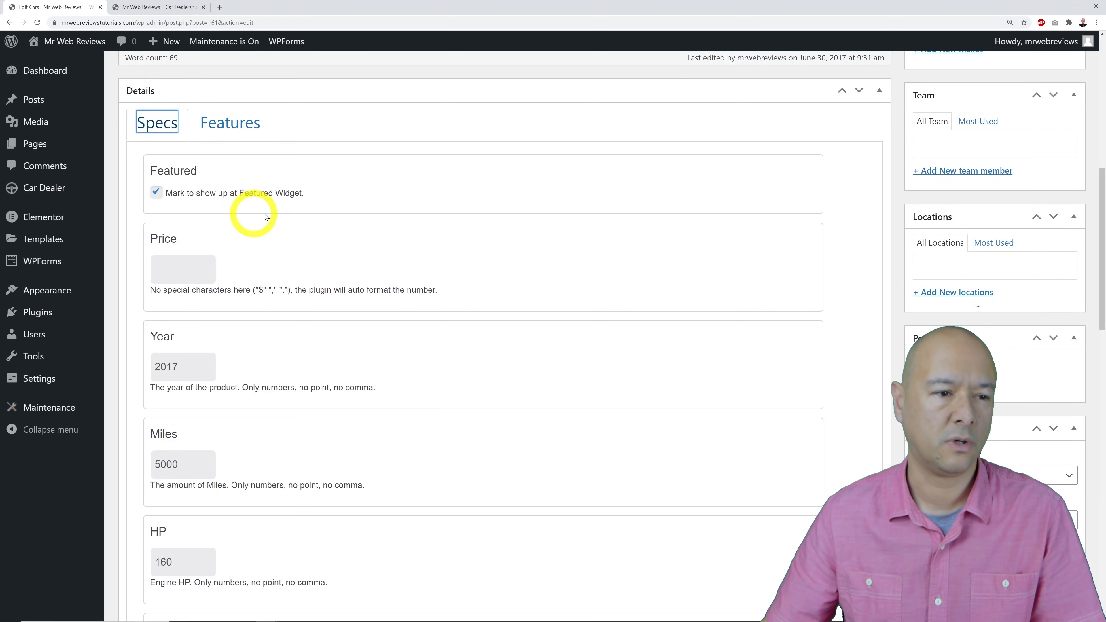
# Review the Condition, Fuel Type and Body Type specs, keeping Damaged, Diesel and Wagon.
pyautogui.scroll(-2, 230, 248)
pyautogui.scroll(-2, 221, 205)
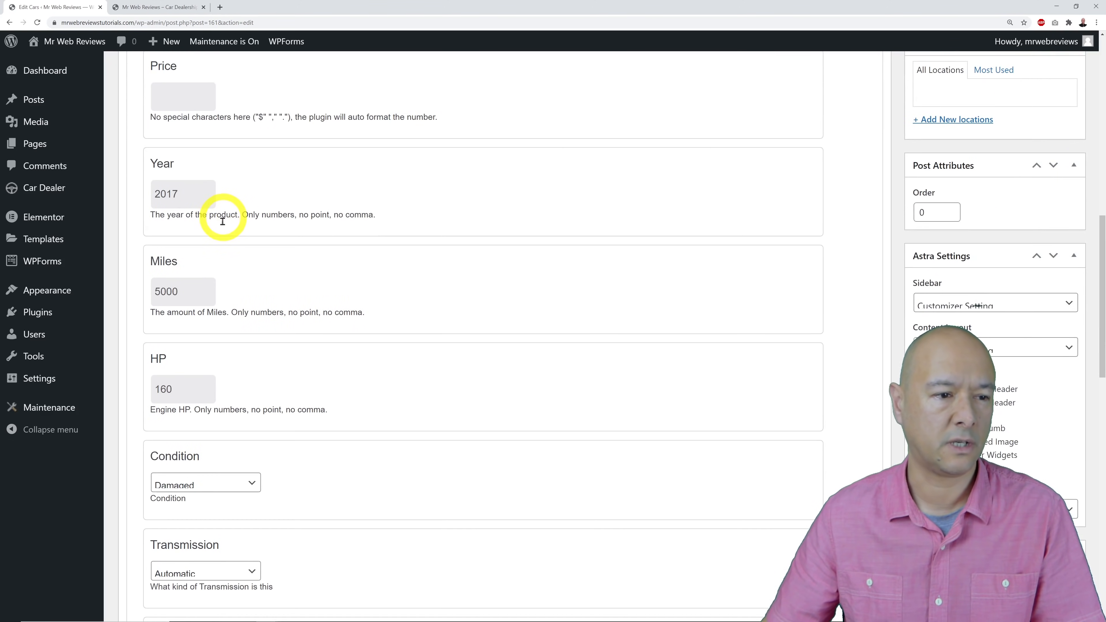
pyautogui.scroll(-1, 370, 251)
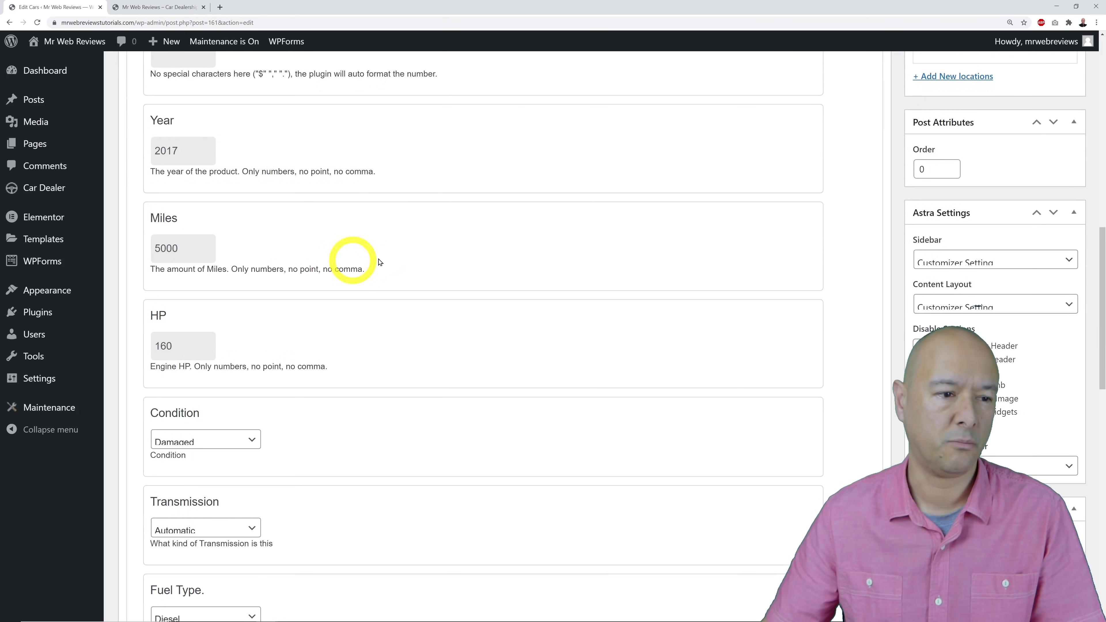
pyautogui.scroll(-4, 392, 253)
pyautogui.scroll(-2, 378, 205)
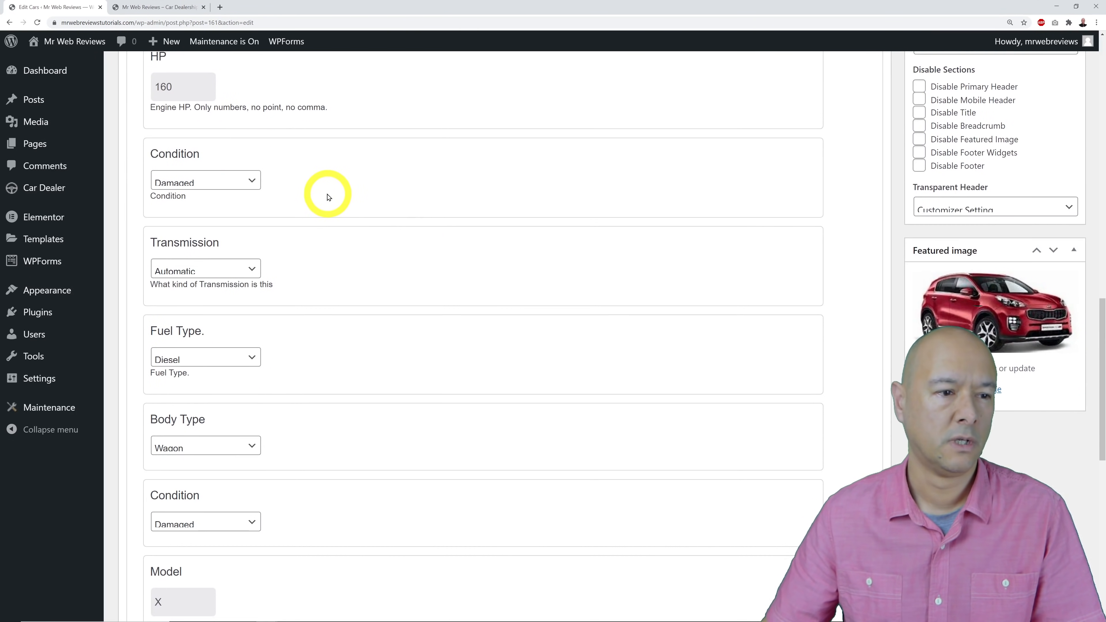
pyautogui.click(258, 183)
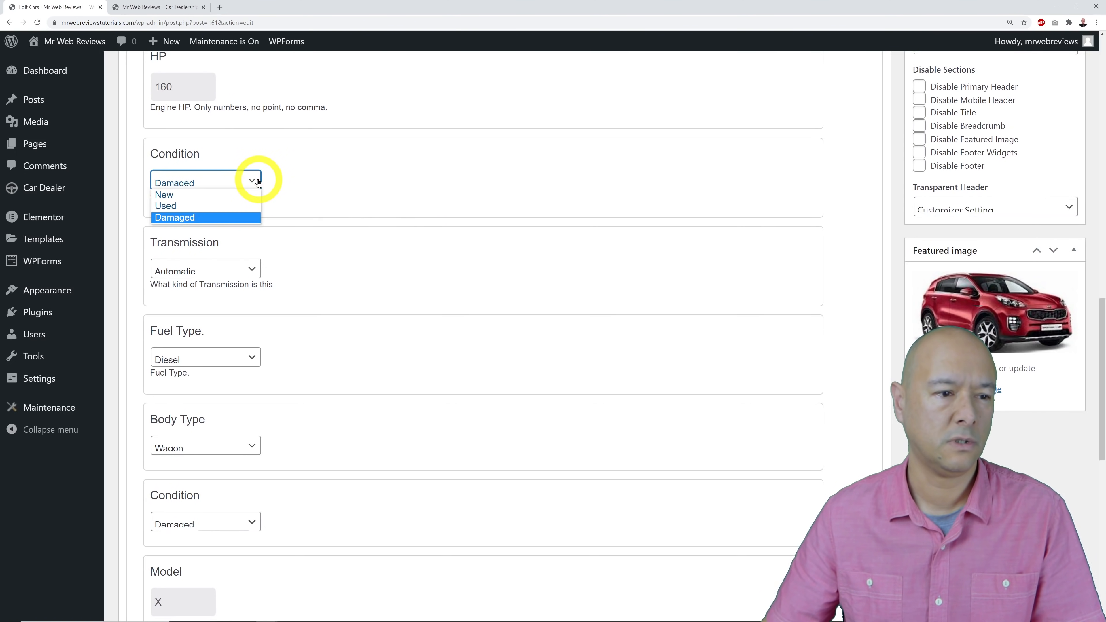
pyautogui.click(259, 182)
pyautogui.scroll(-2, 370, 197)
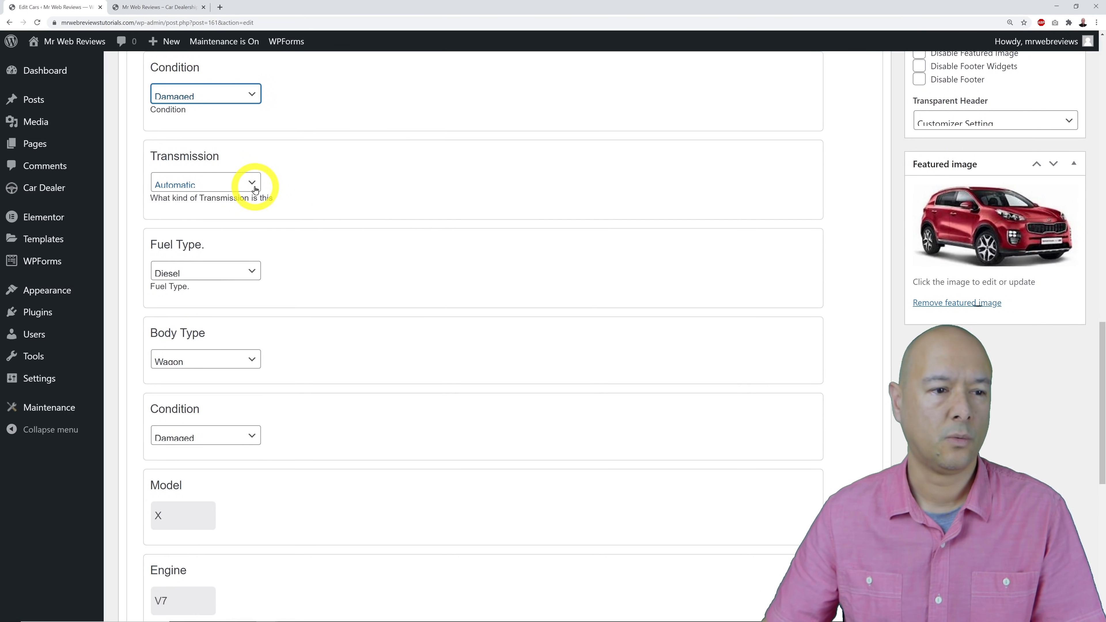
pyautogui.scroll(-1, 299, 200)
pyautogui.click(256, 228)
pyautogui.click(257, 228)
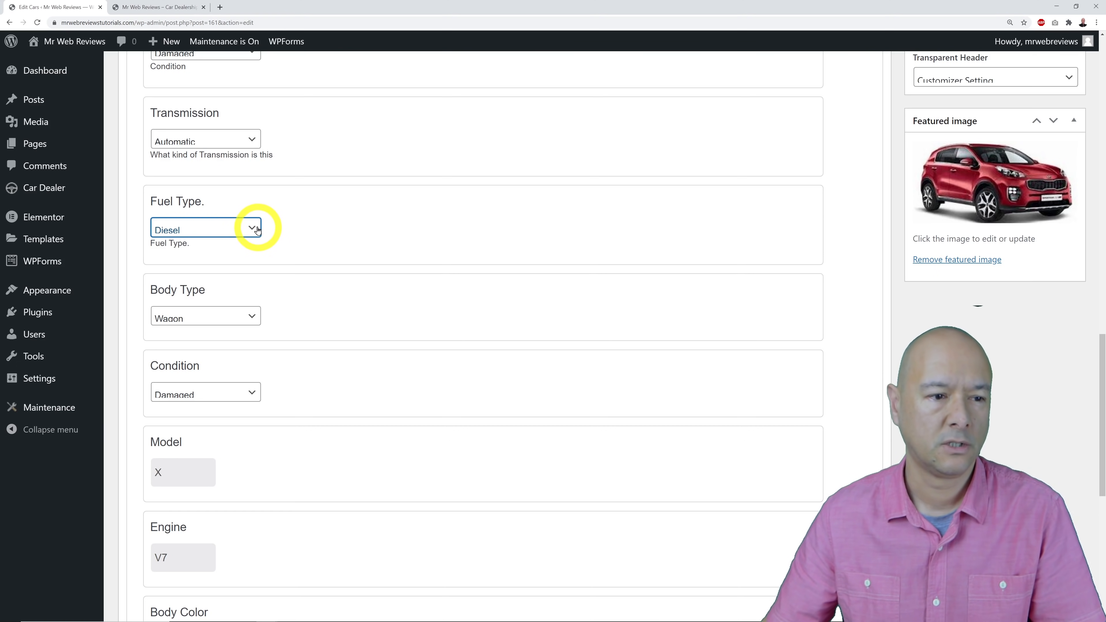
pyautogui.click(254, 228)
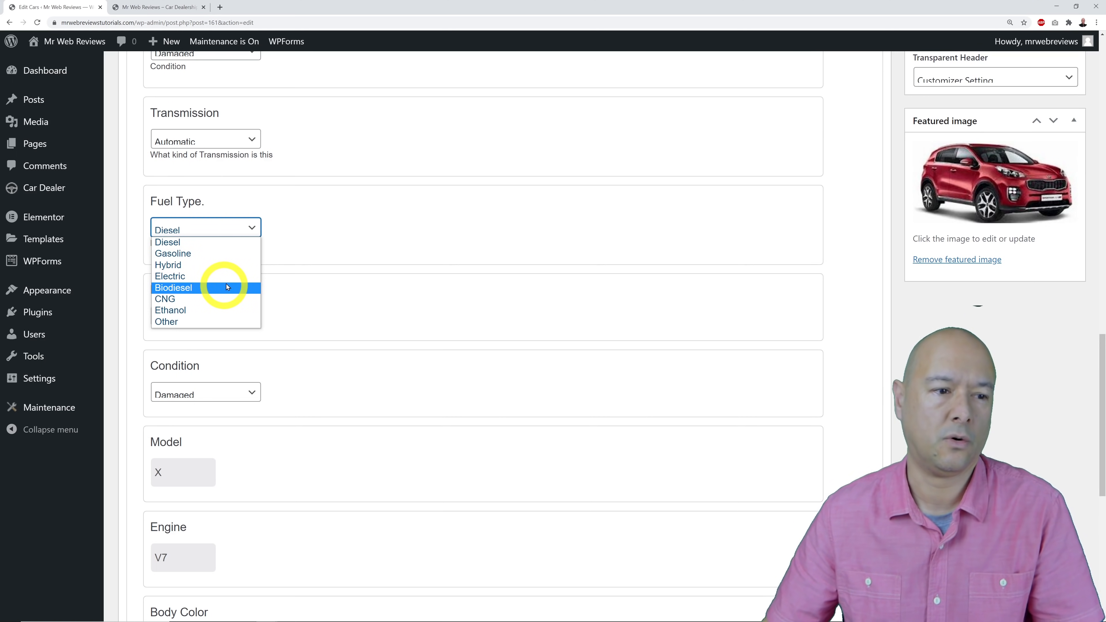
pyautogui.click(313, 241)
pyautogui.scroll(-2, 375, 294)
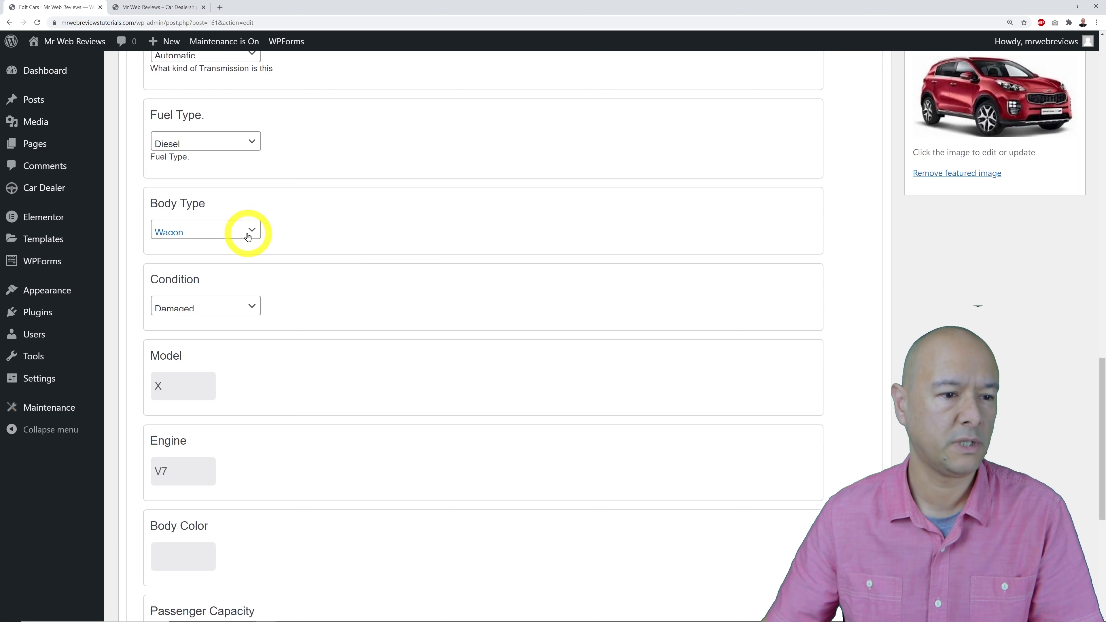
pyautogui.click(248, 235)
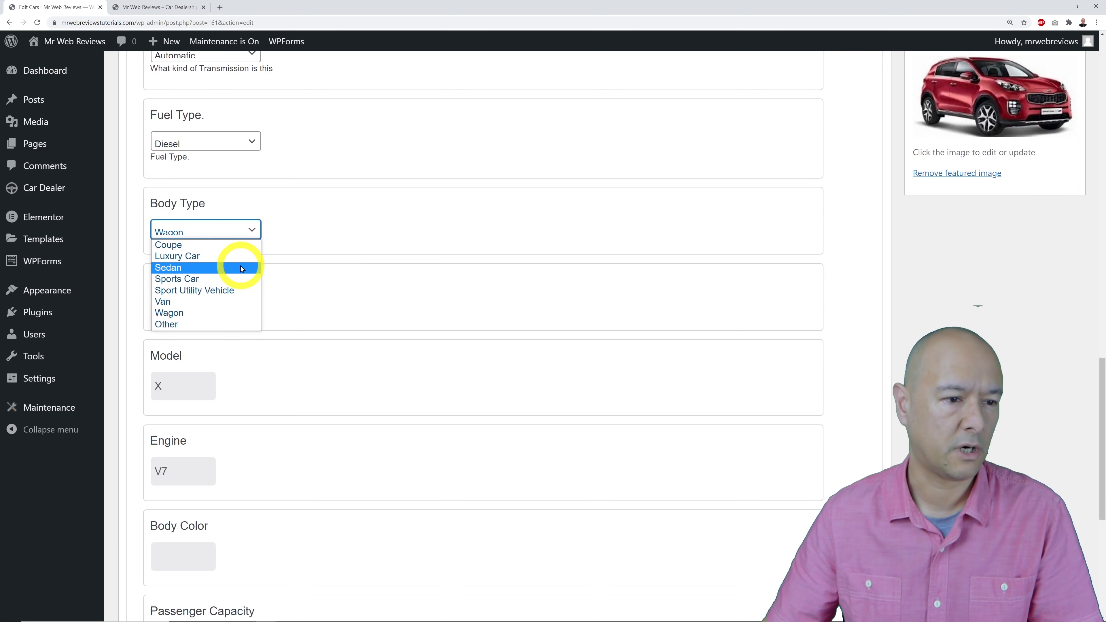
pyautogui.click(349, 288)
# Delete the 'plastic' Interior Material value, leaving that field empty.
pyautogui.scroll(-2, 356, 291)
pyautogui.scroll(-1, 355, 291)
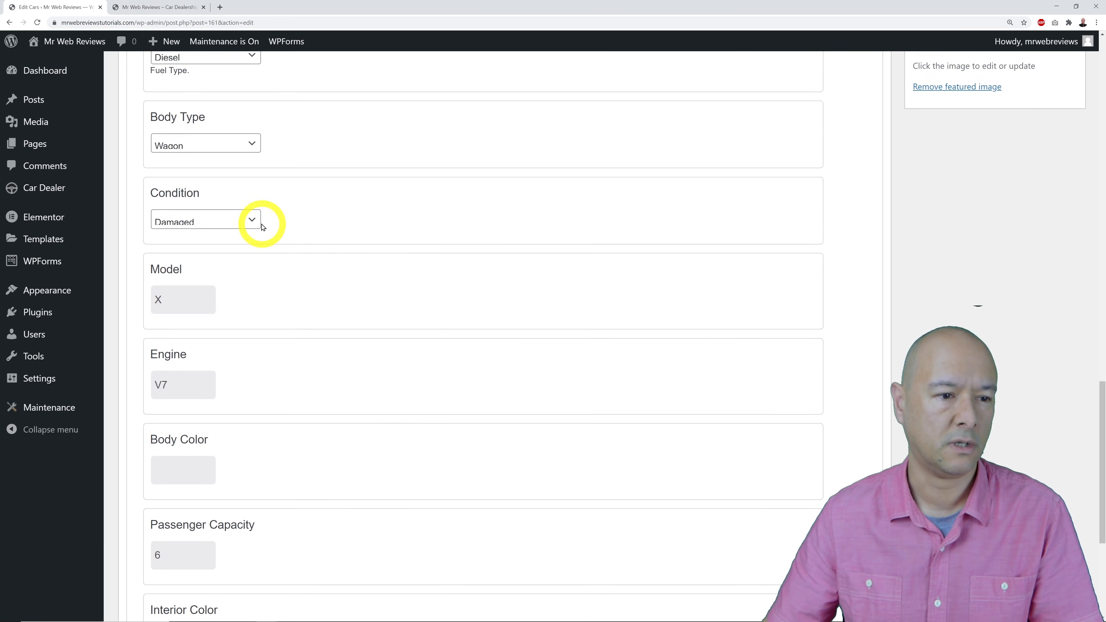
pyautogui.scroll(-1, 341, 279)
pyautogui.scroll(-3, 341, 279)
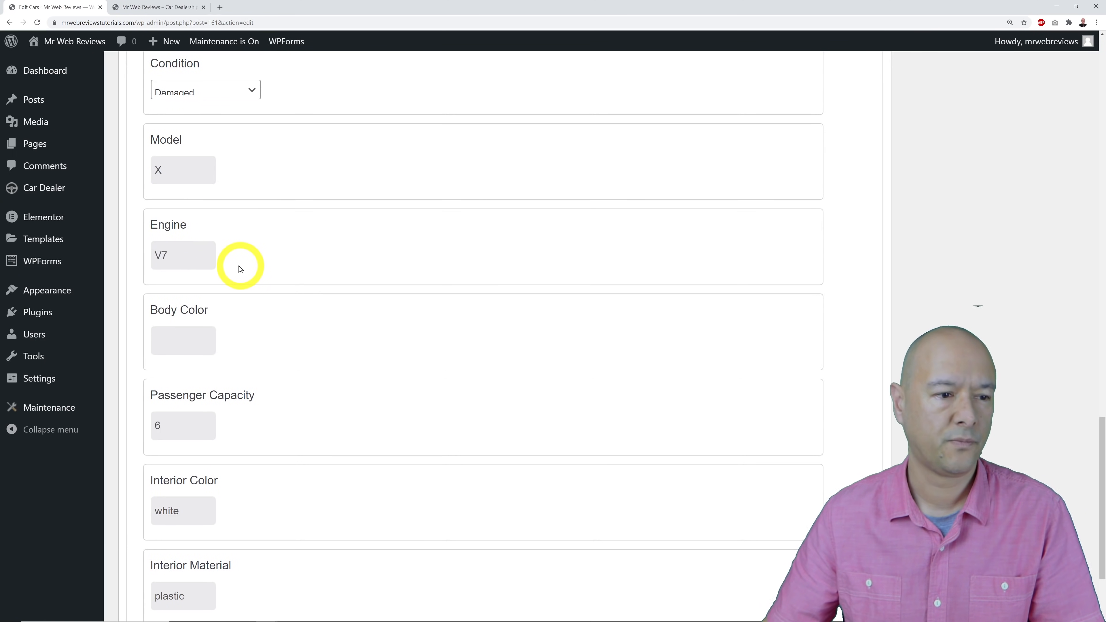
pyautogui.scroll(-3, 200, 274)
pyautogui.scroll(-1, 374, 246)
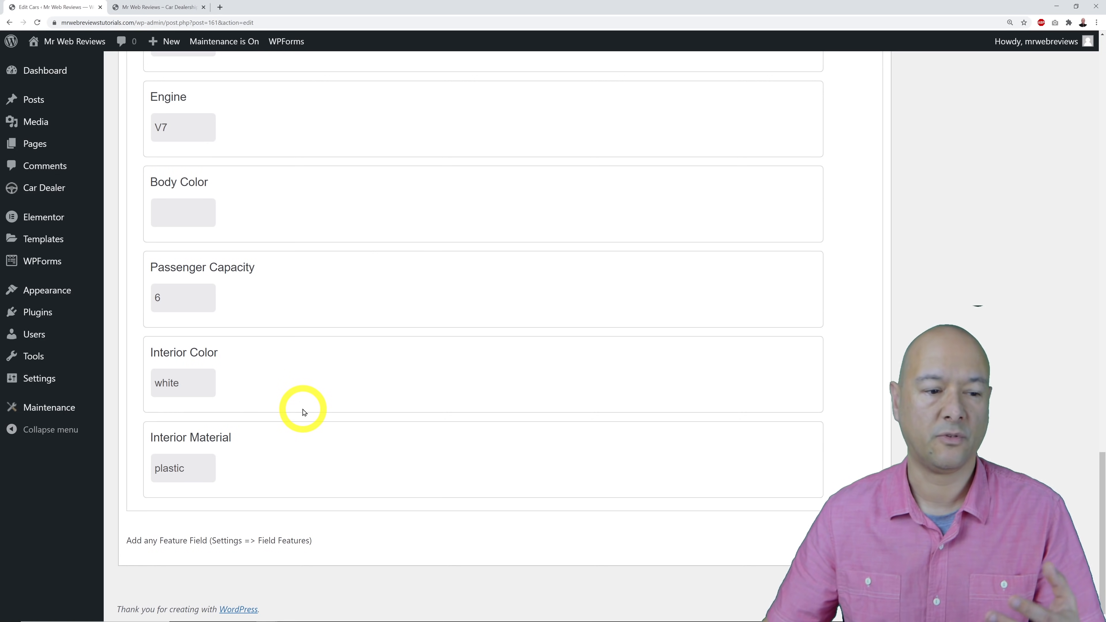
pyautogui.doubleClick(196, 464)
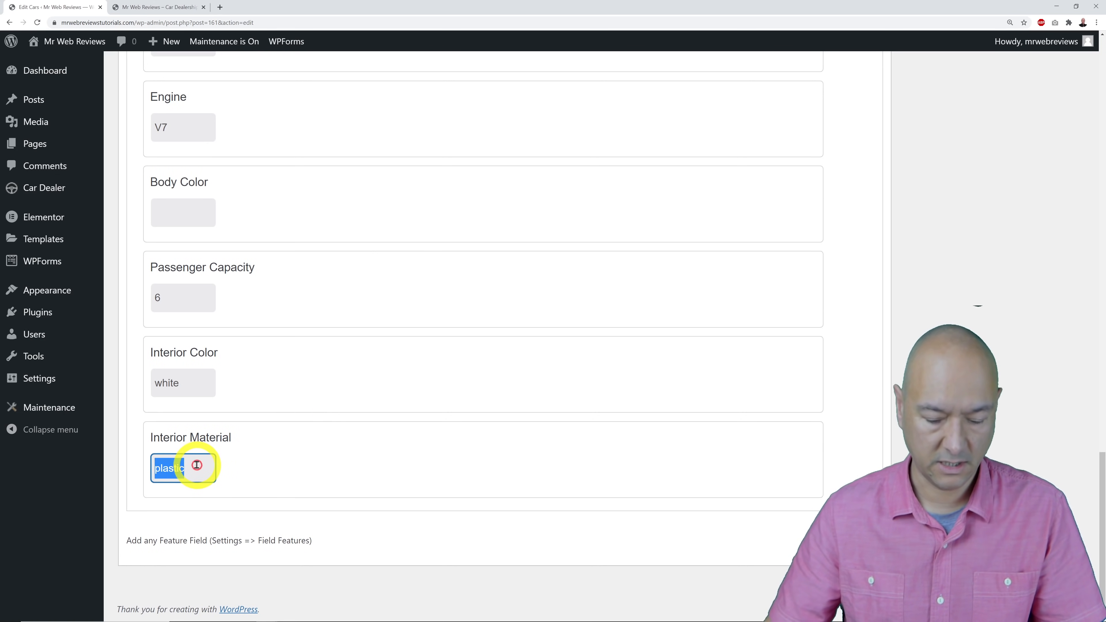
pyautogui.press('BackSpace')
pyautogui.click(438, 406)
pyautogui.scroll(20, 462, 431)
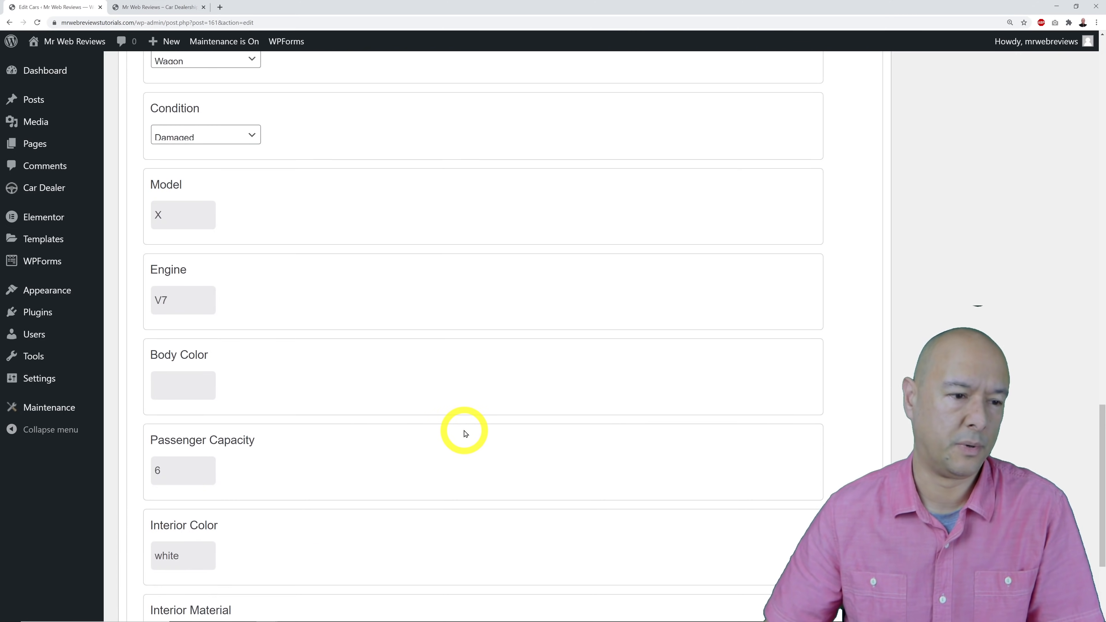
pyautogui.scroll(8, 464, 432)
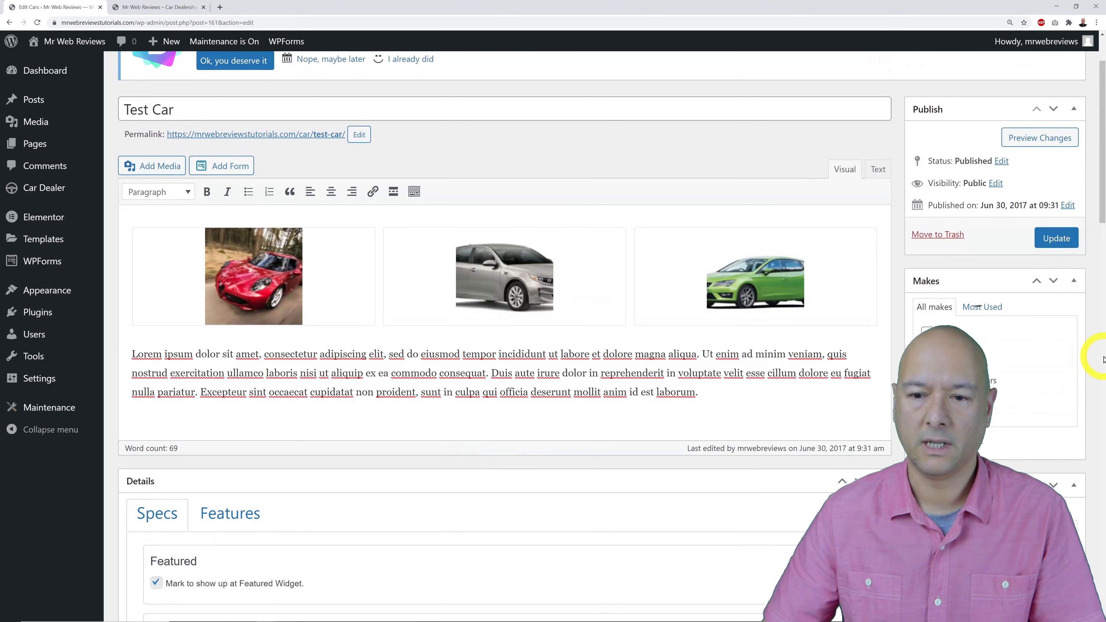
# Update the Test Car listing and review its Makes, Team and Locations boxes.
pyautogui.click(1056, 237)
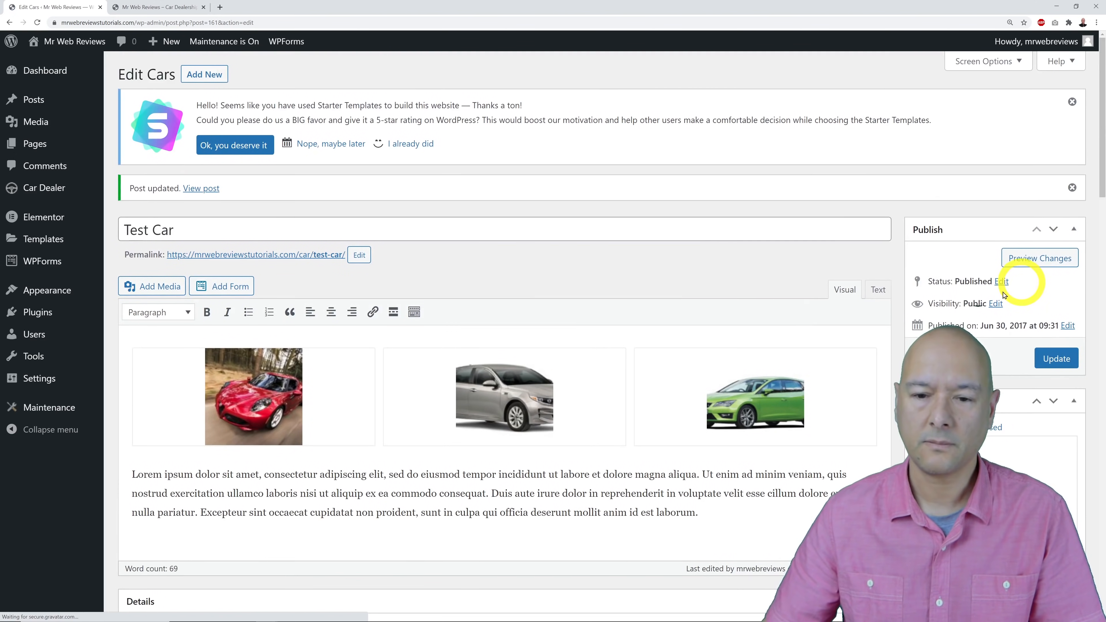
pyautogui.scroll(-5, 1050, 341)
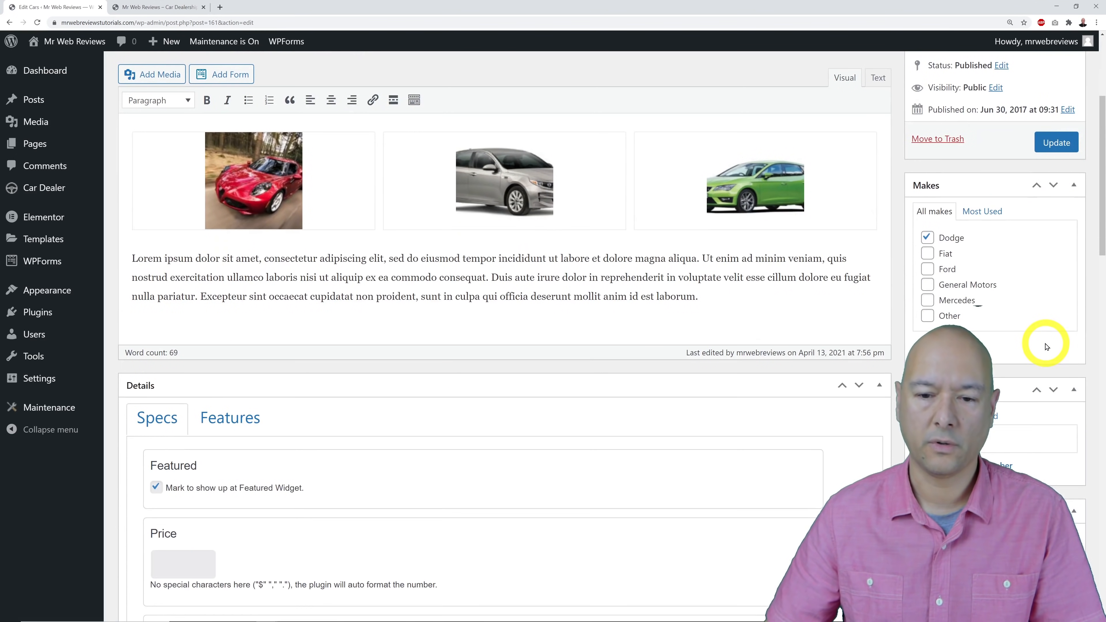
pyautogui.click(944, 237)
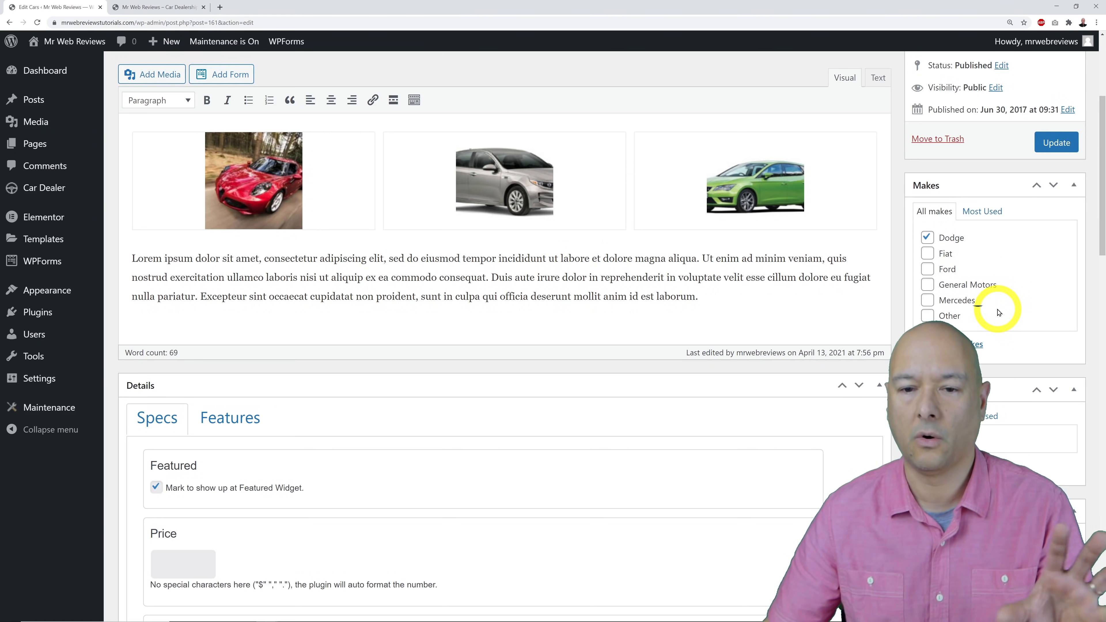
pyautogui.scroll(-4, 999, 313)
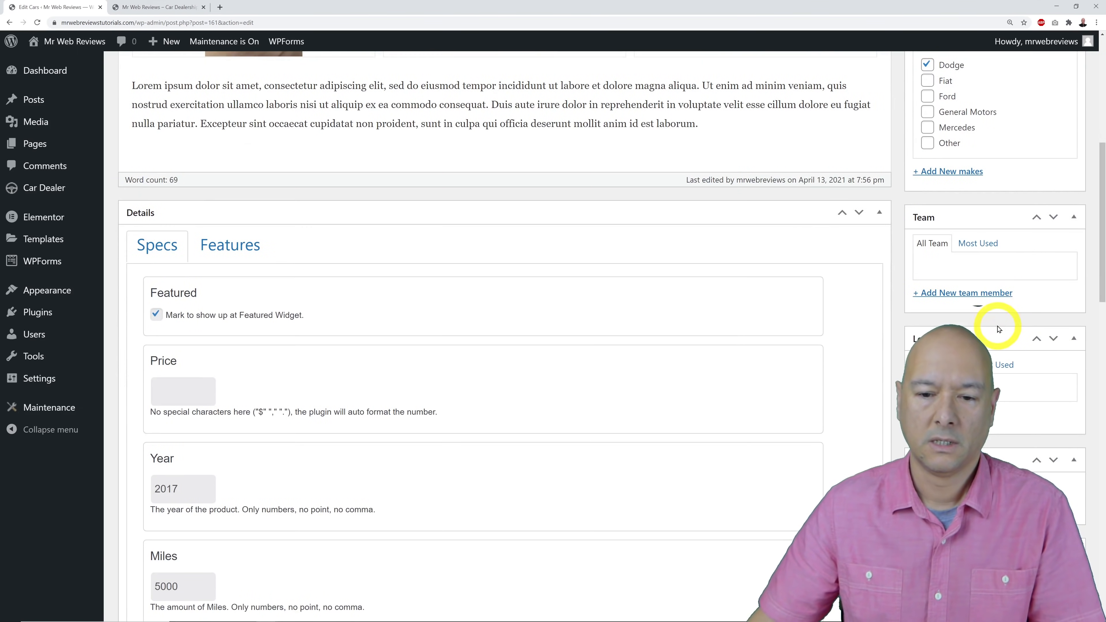
pyautogui.scroll(-5, 993, 293)
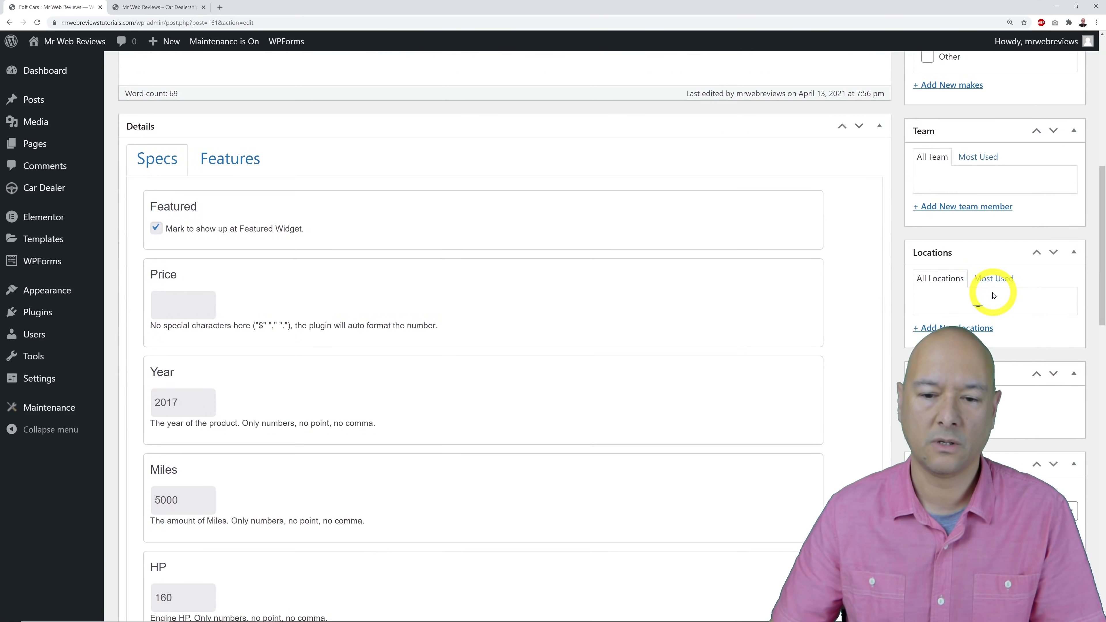
pyautogui.scroll(-9, 998, 299)
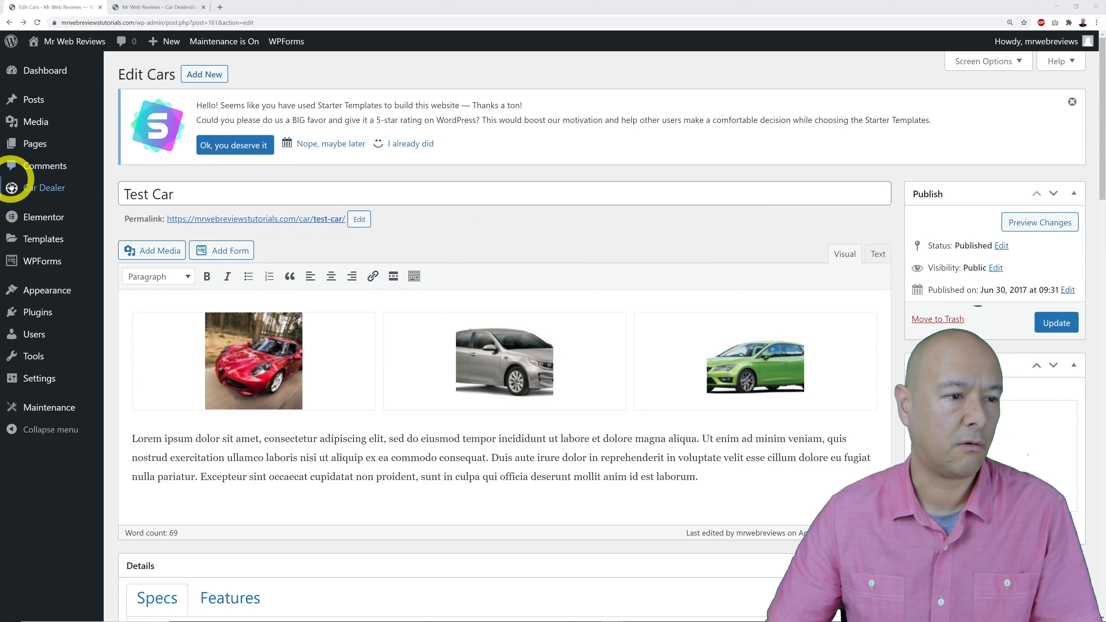
# On the Car Dealer Locations page, add California and Florida as locations.
pyautogui.moveTo(31, 187)
pyautogui.click(154, 290)
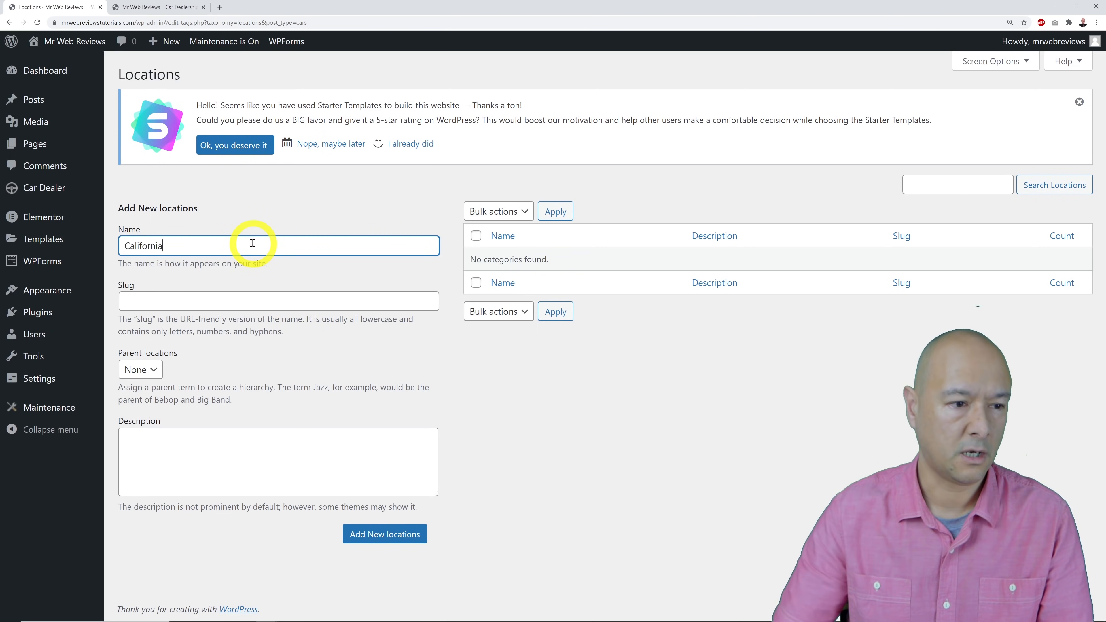
pyautogui.write('California')
pyautogui.click(385, 539)
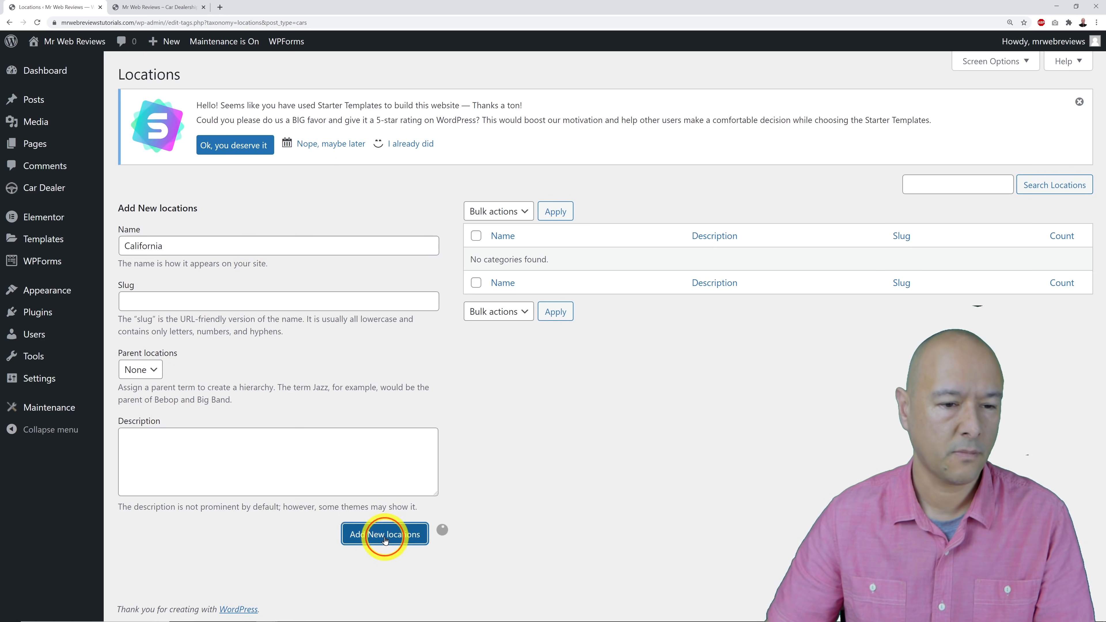
pyautogui.click(184, 255)
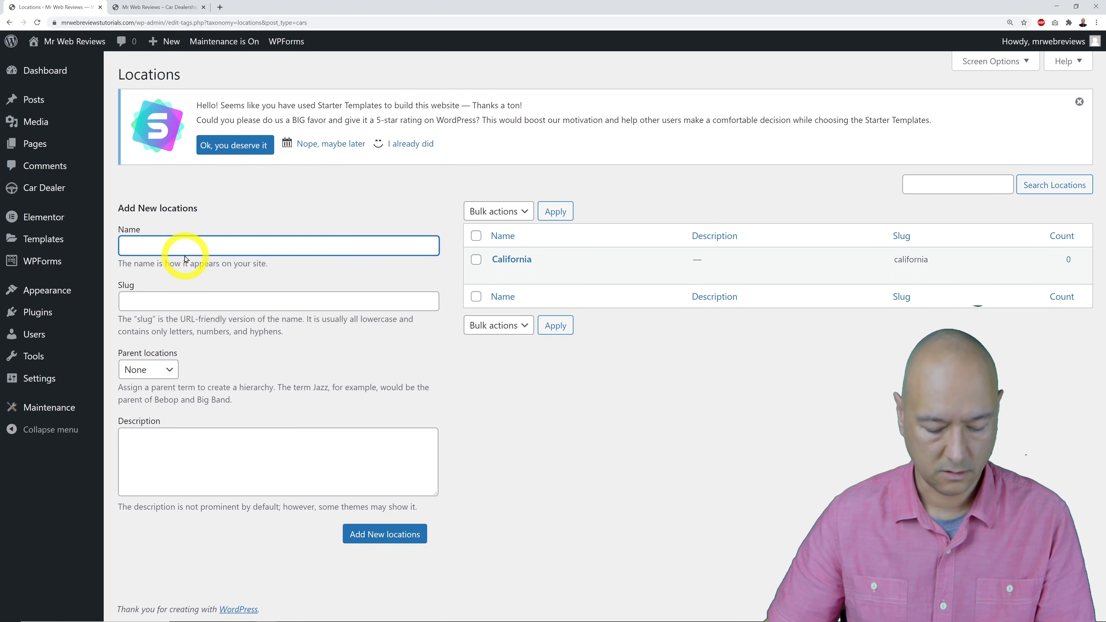
pyautogui.write('Florida')
pyautogui.click(361, 534)
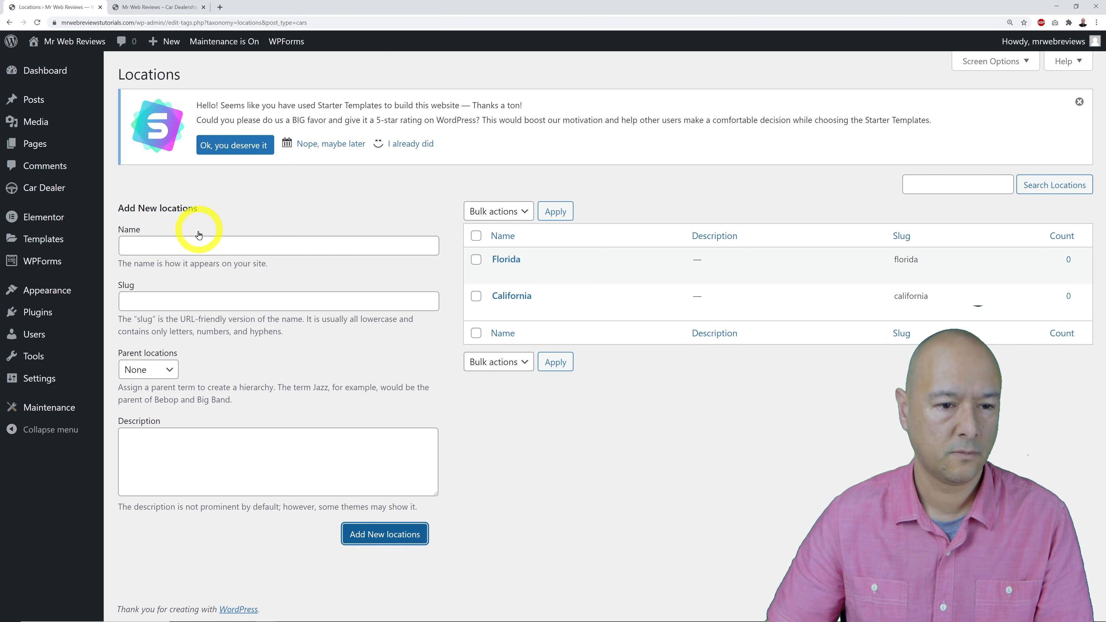
# Add Washington as a third location, correcting its misspelling.
pyautogui.click(192, 244)
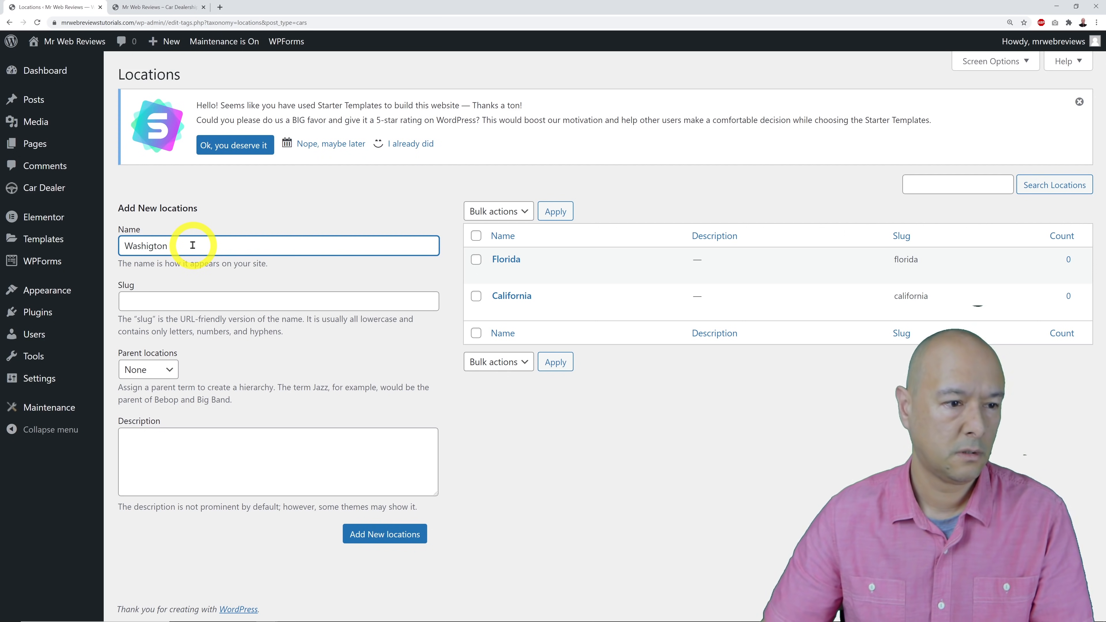
pyautogui.write('Washigton')
pyautogui.press('Left')
pyautogui.press('Left')
pyautogui.press('Left')
pyautogui.press('Left')
pyautogui.write('n')
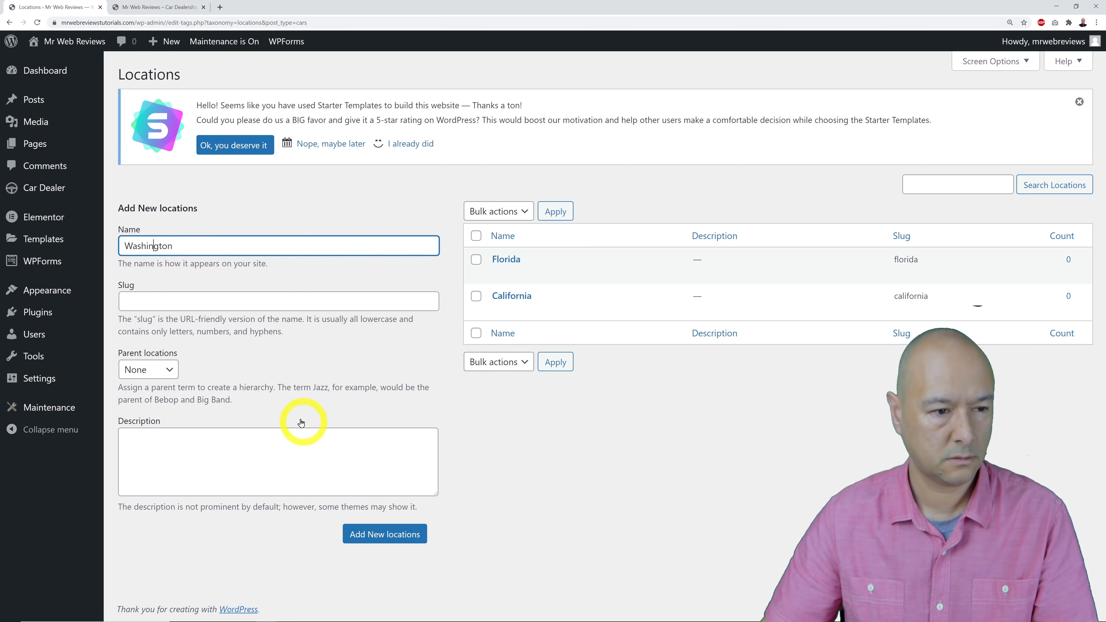
pyautogui.click(421, 540)
pyautogui.click(508, 532)
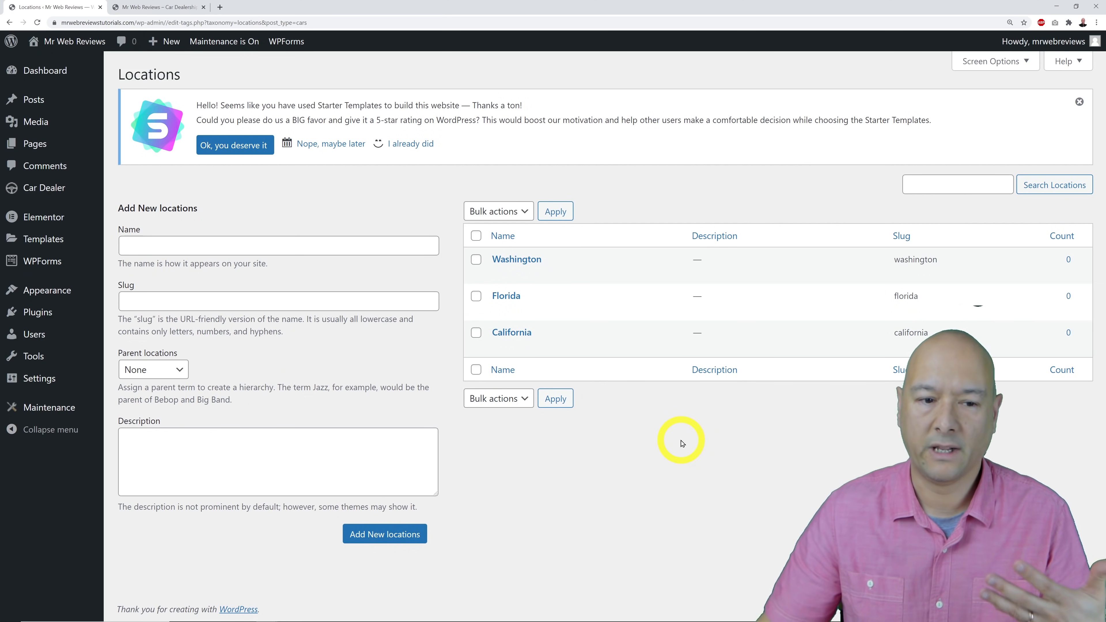
pyautogui.moveTo(608, 342)
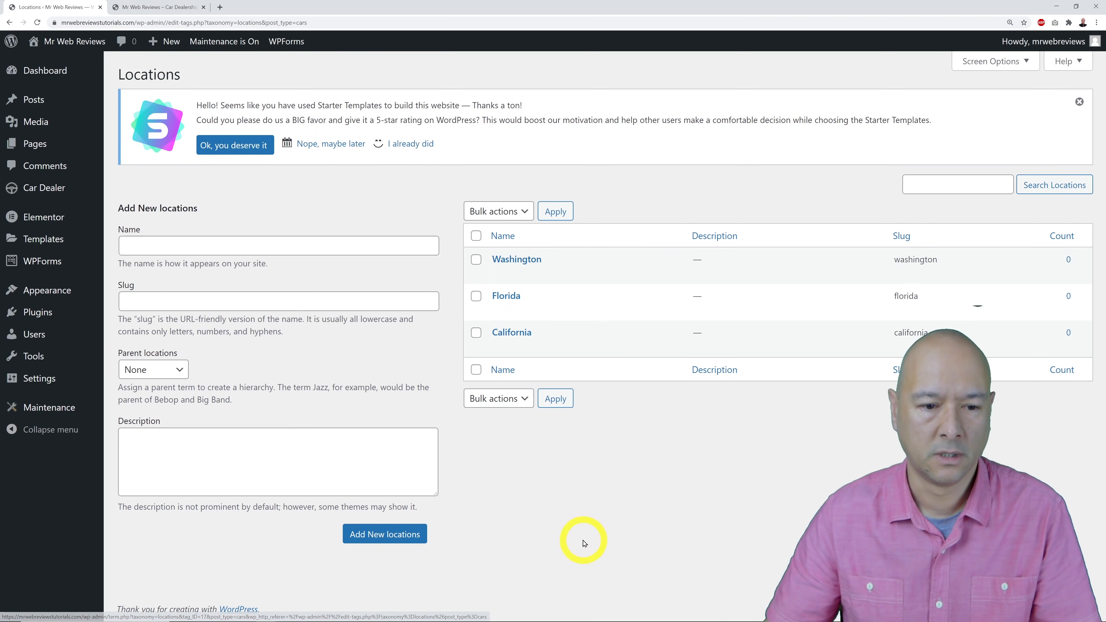
pyautogui.moveTo(585, 543); pyautogui.dragTo(595, 533)
pyautogui.click(605, 486)
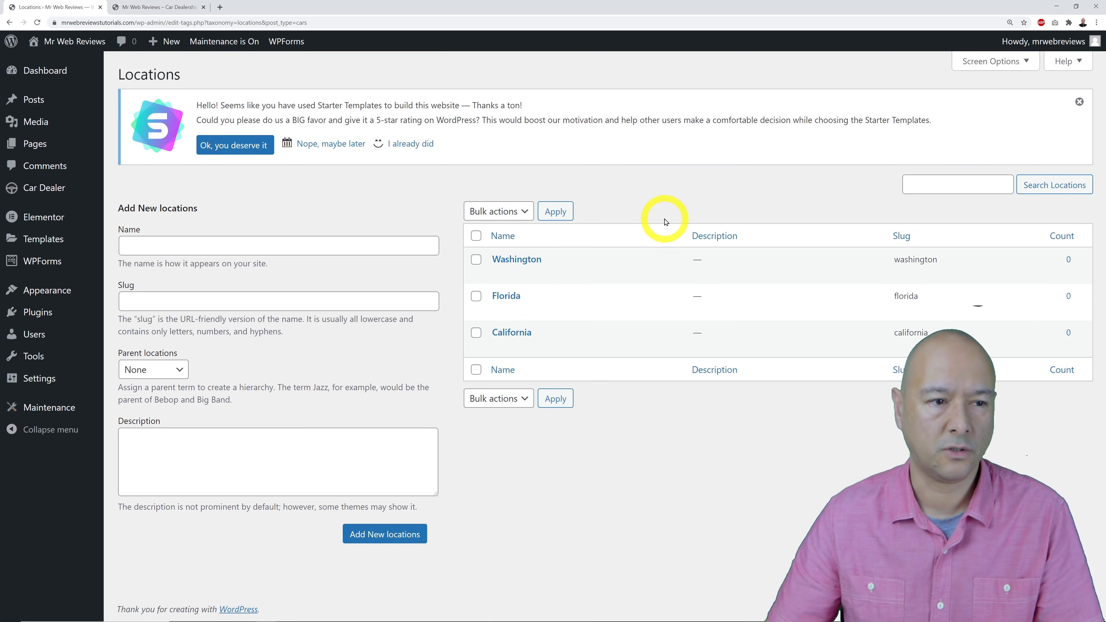
# On the Car Dealer Makes page, add Audi, Bentley and BMW as makes.
pyautogui.moveTo(36, 185)
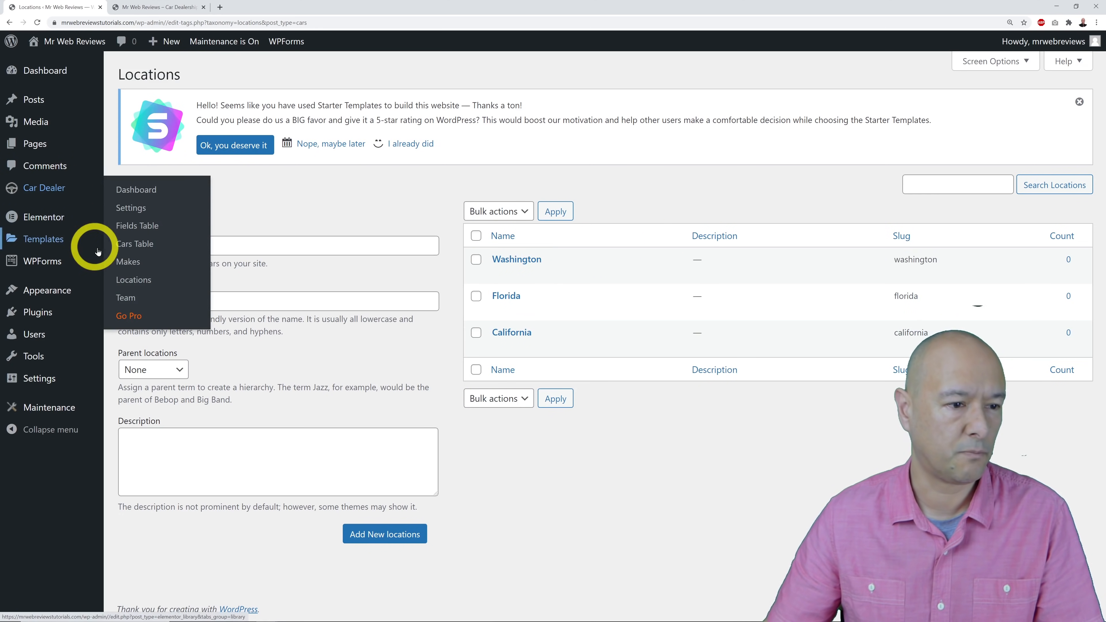
pyautogui.click(126, 261)
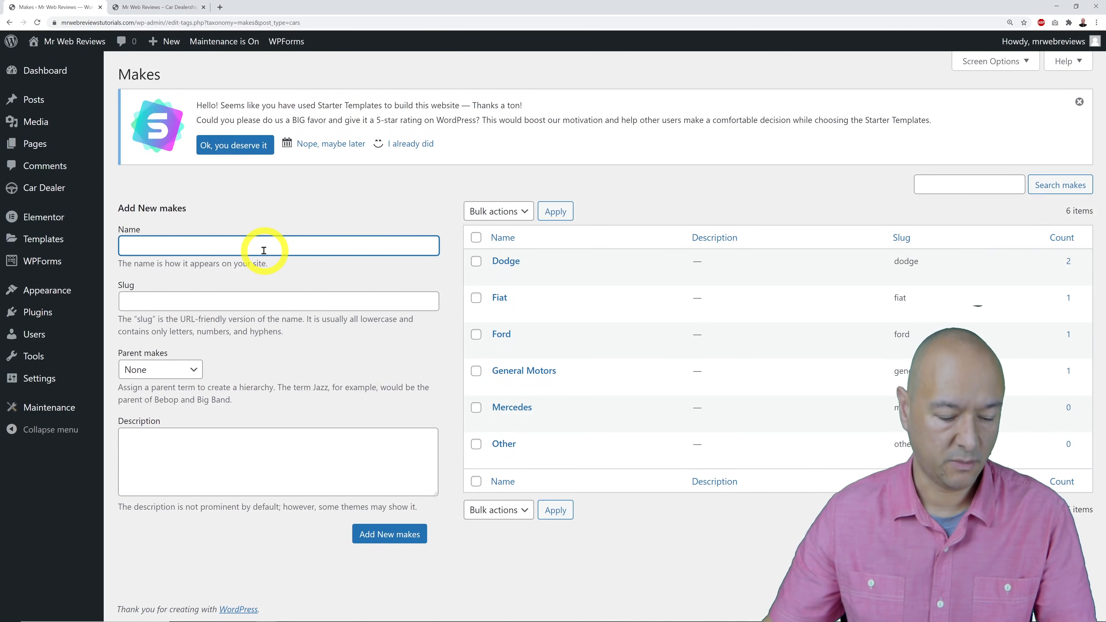
pyautogui.write('Audi')
pyautogui.click(375, 536)
pyautogui.click(253, 251)
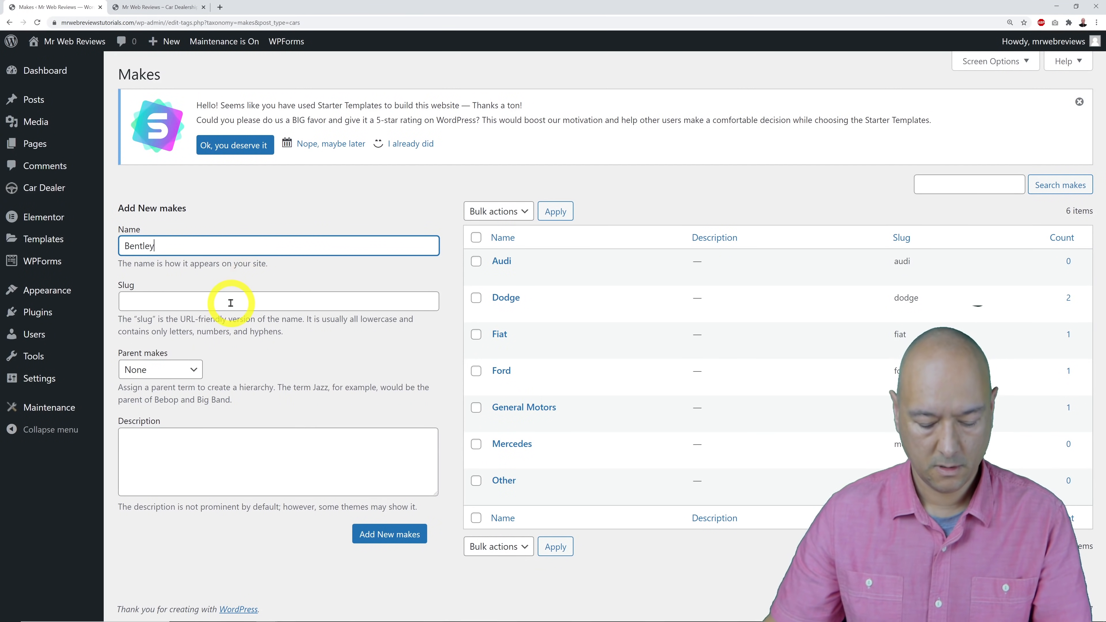
pyautogui.click(371, 536)
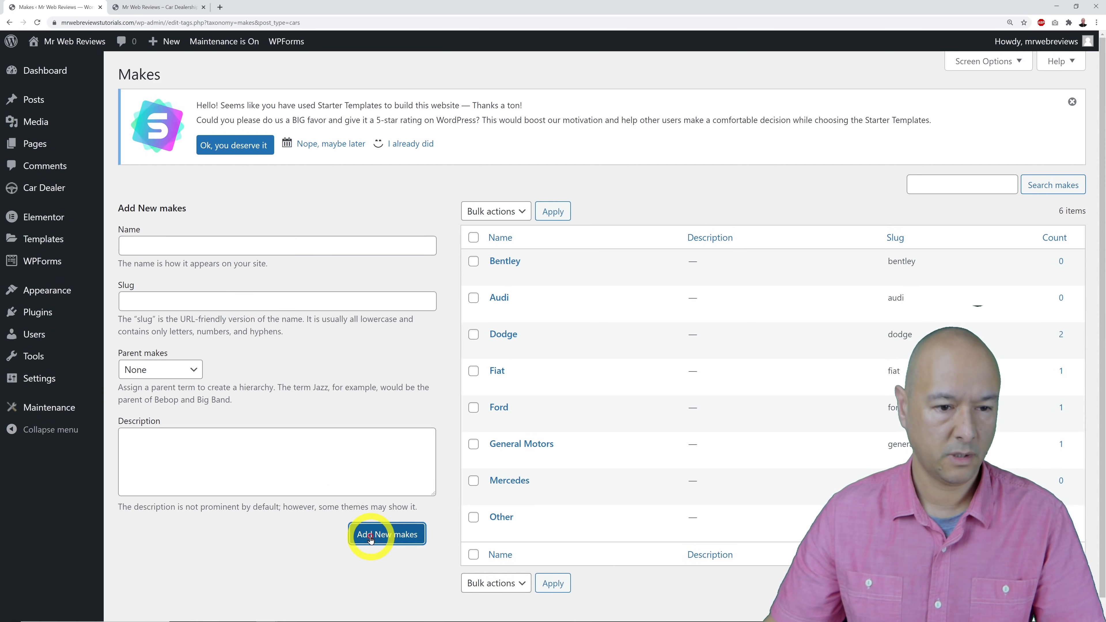
pyautogui.click(247, 254)
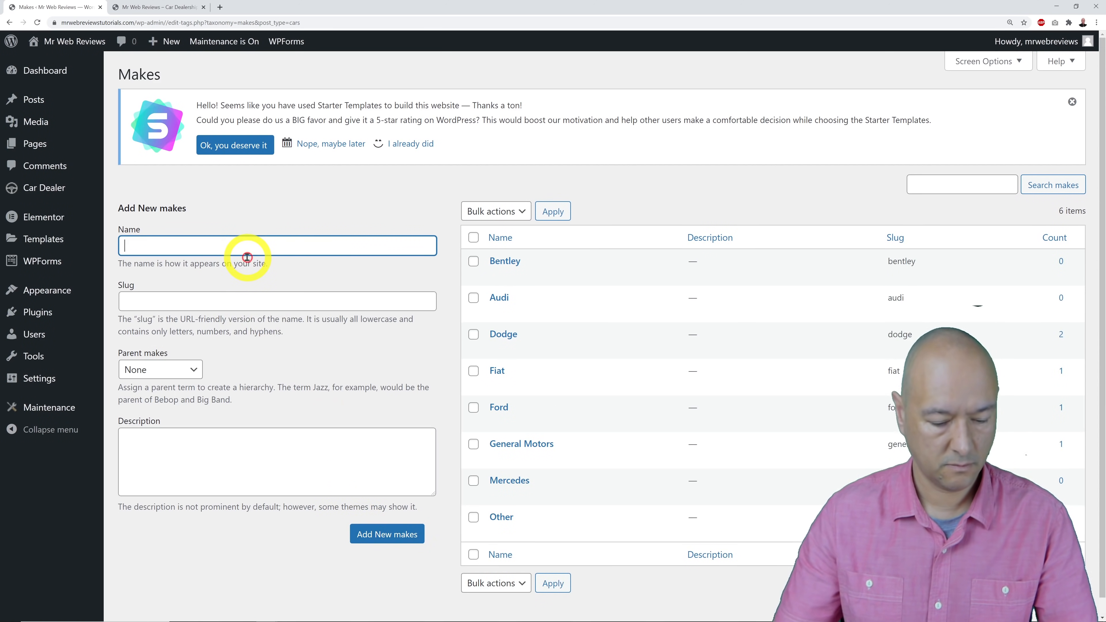
pyautogui.click(366, 536)
# Add Chrysler, Mazda and Lexus as car makes.
pyautogui.write('Chrysler')
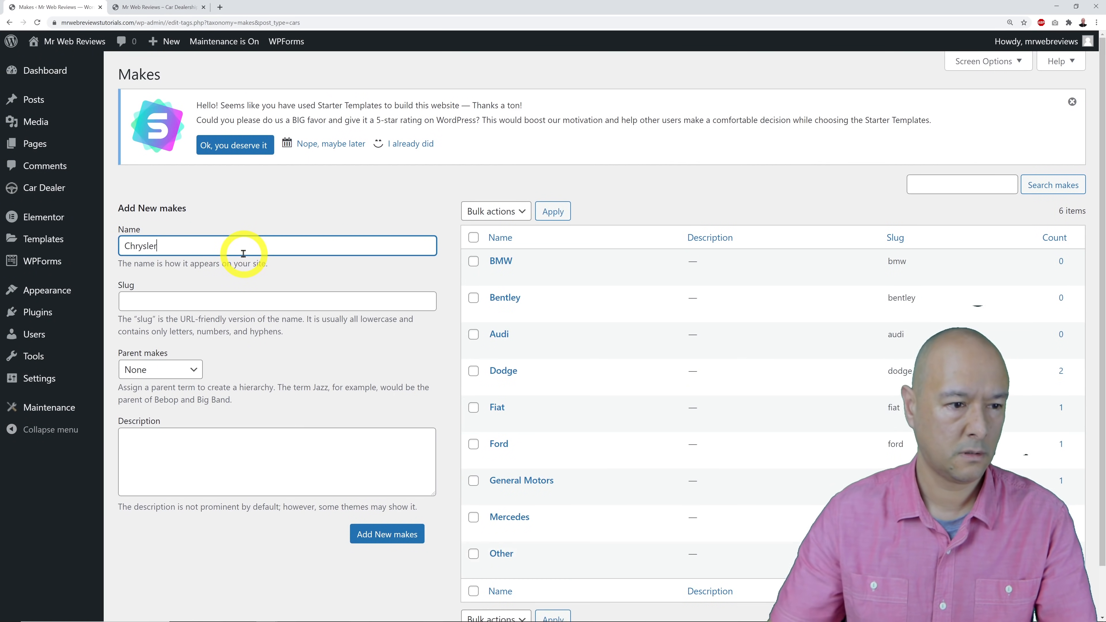
pyautogui.click(381, 540)
pyautogui.click(235, 246)
pyautogui.write('Mazda')
pyautogui.click(382, 539)
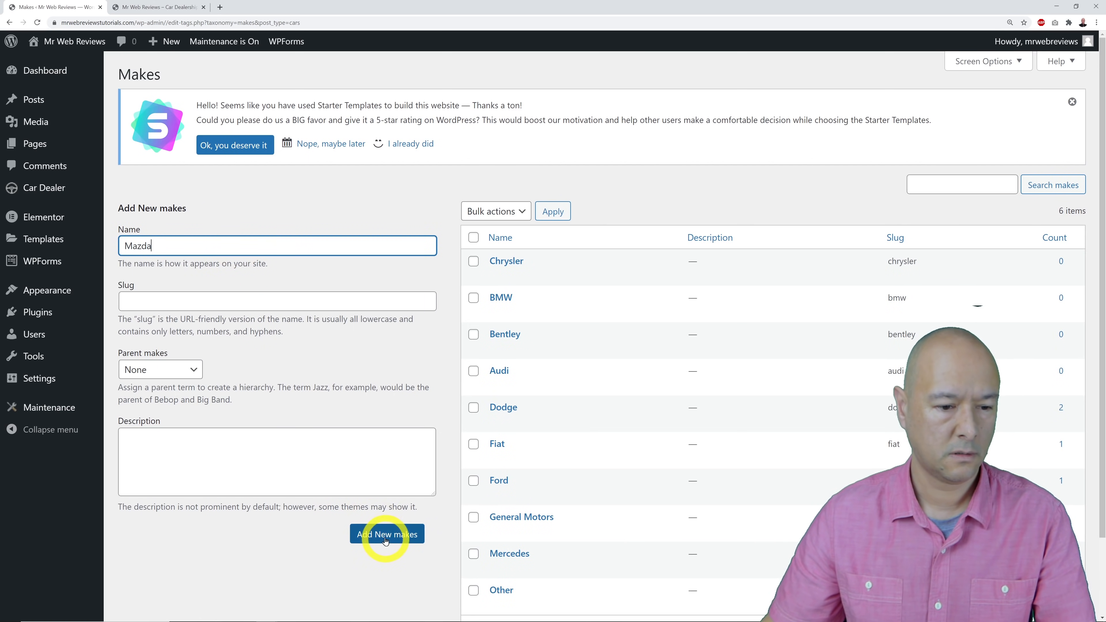
pyautogui.click(232, 250)
pyautogui.write('Lexus')
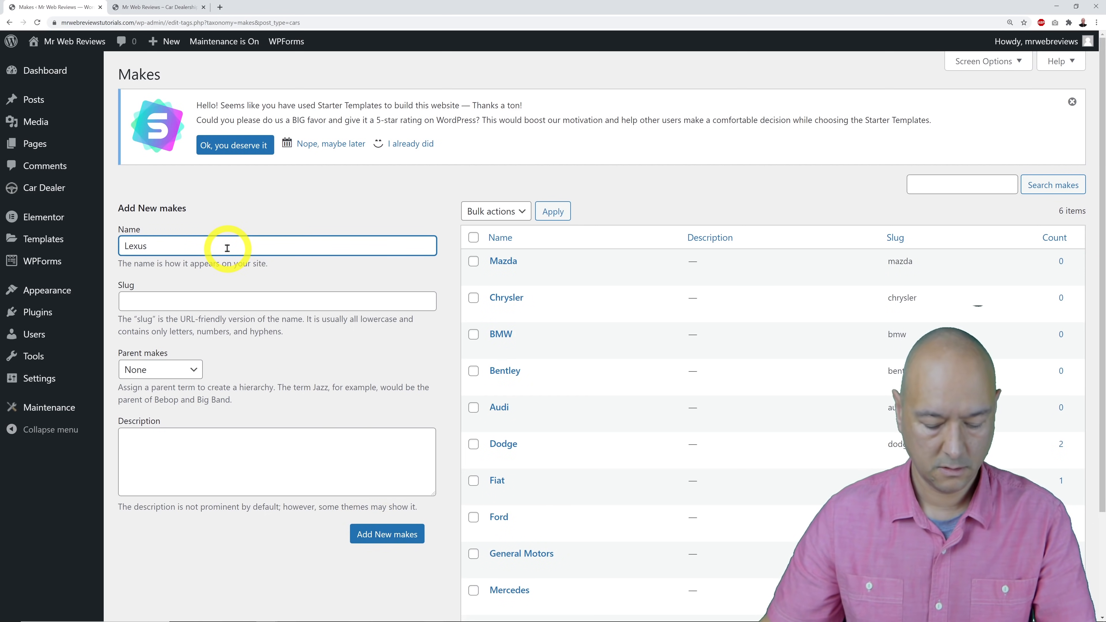
pyautogui.click(377, 532)
# Add Peugeot and Renault as makes and review the 14-make list.
pyautogui.click(240, 249)
pyautogui.write('Peu')
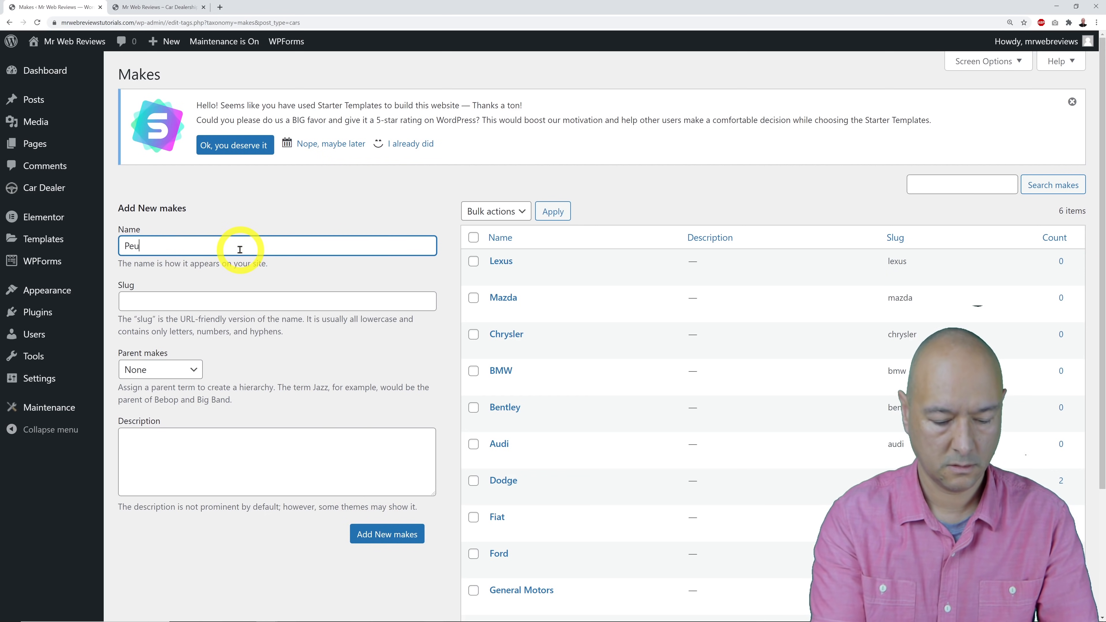
pyautogui.write('goeot')
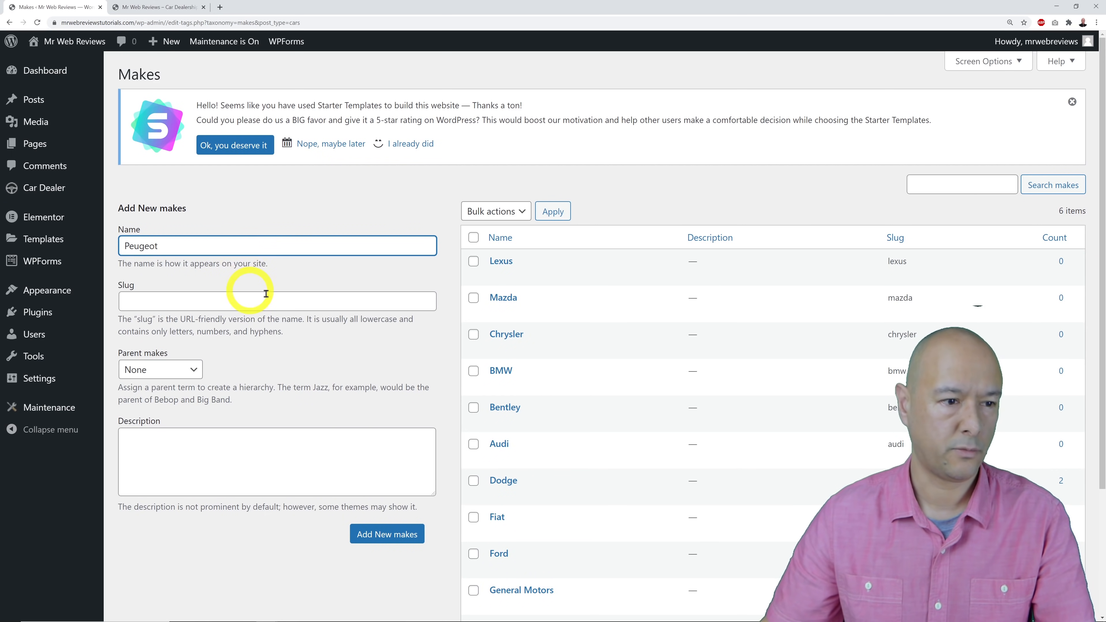
pyautogui.click(409, 538)
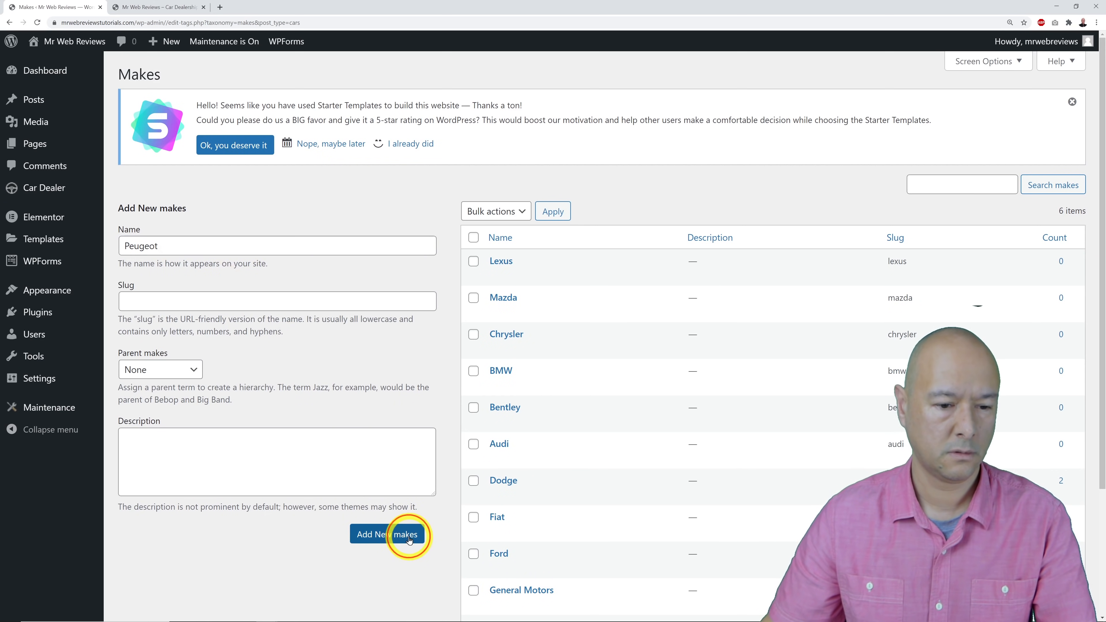
pyautogui.click(247, 246)
pyautogui.write('Renault')
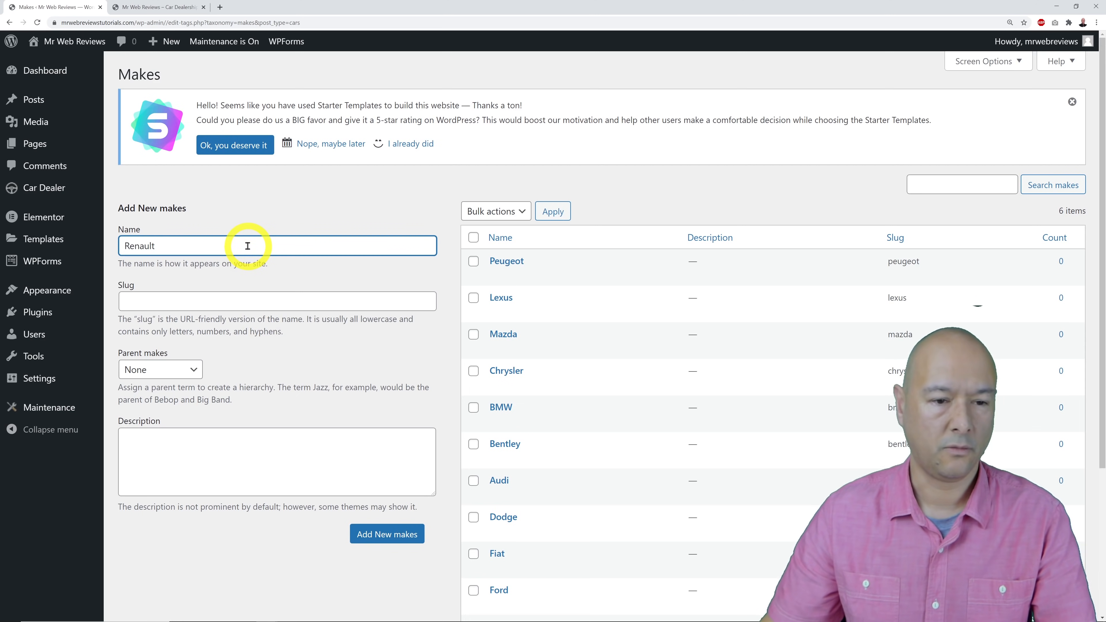
pyautogui.click(369, 536)
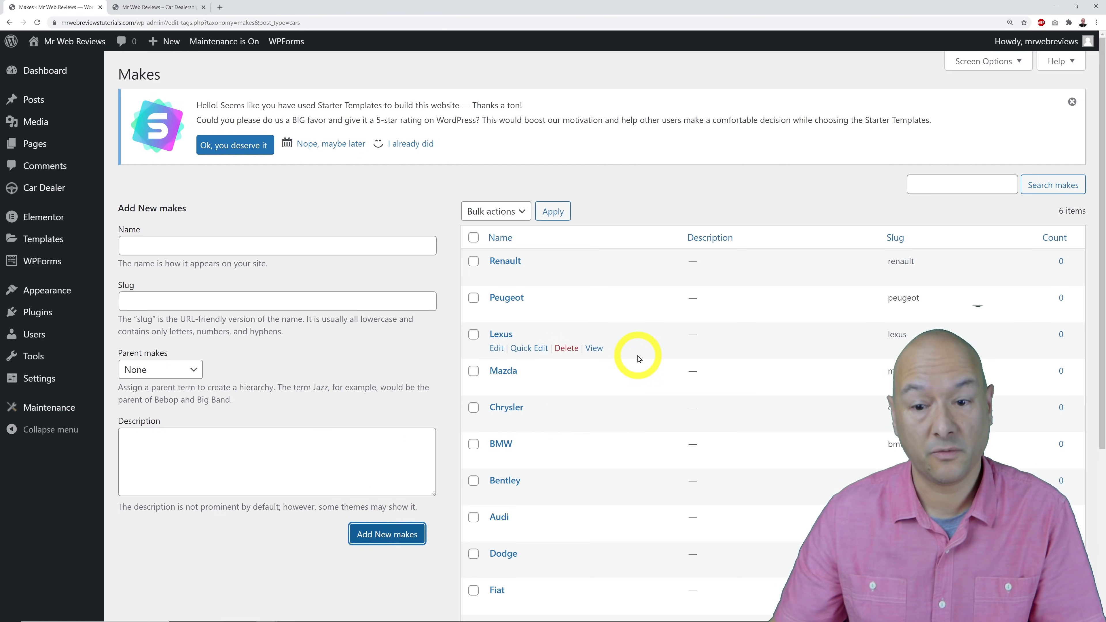
pyautogui.scroll(-5, 638, 363)
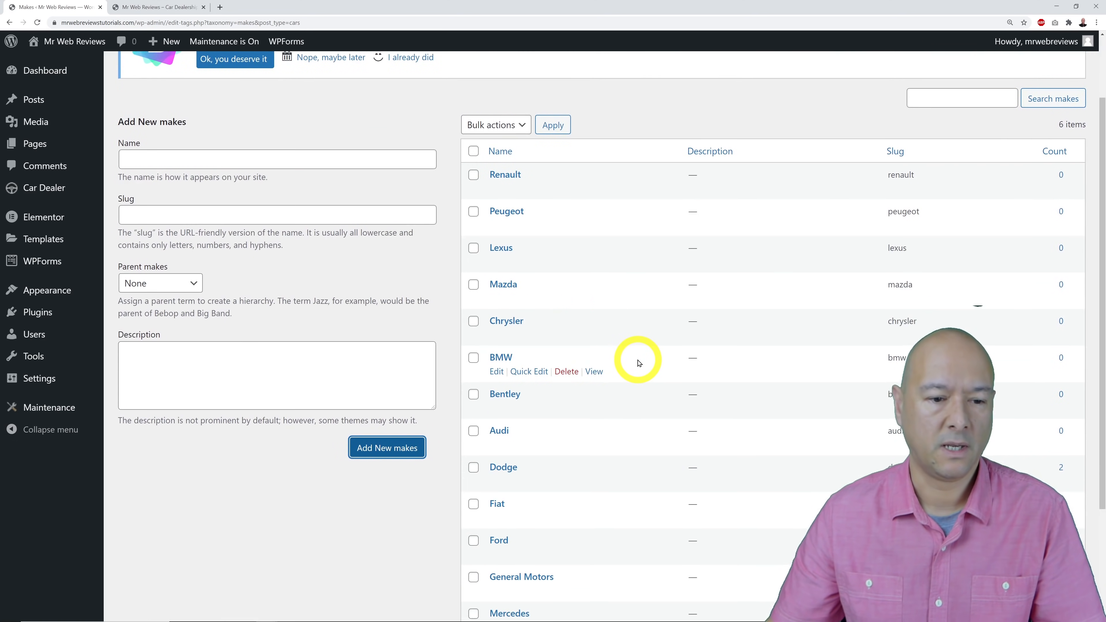
pyautogui.scroll(5, 640, 364)
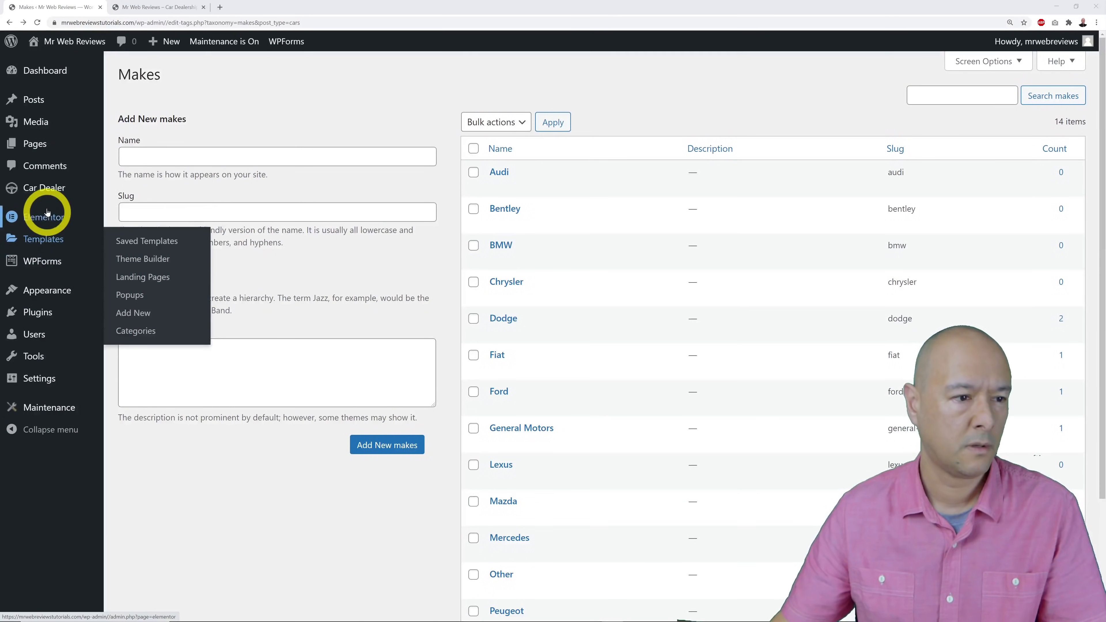
pyautogui.moveTo(47, 198)
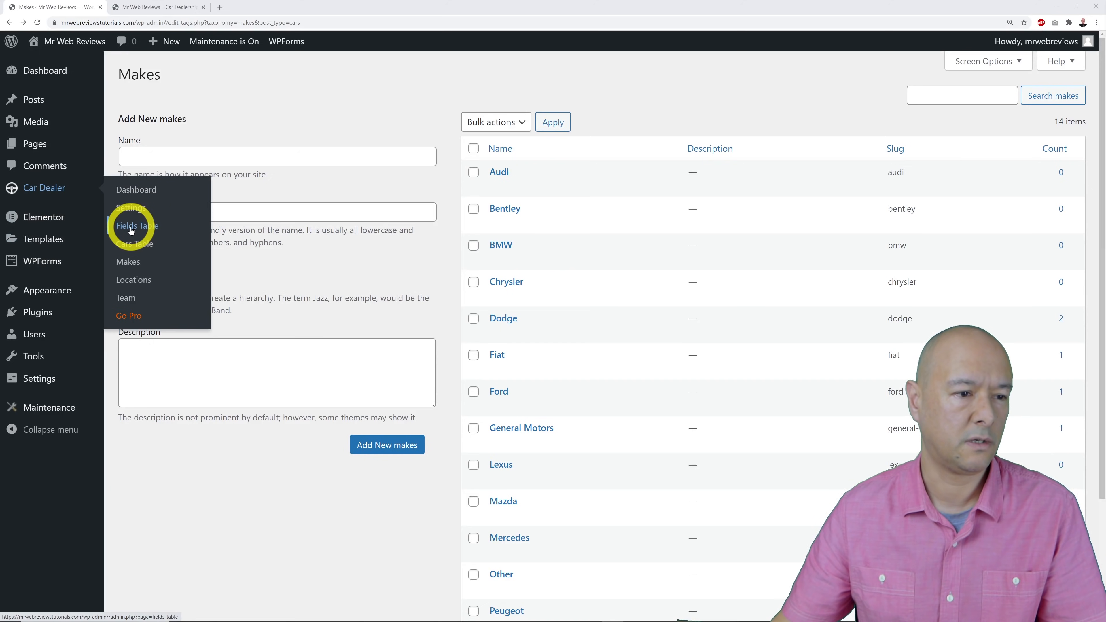
# Open the Fields Table with its eight car fields and start an empty Add Field form.
pyautogui.click(147, 231)
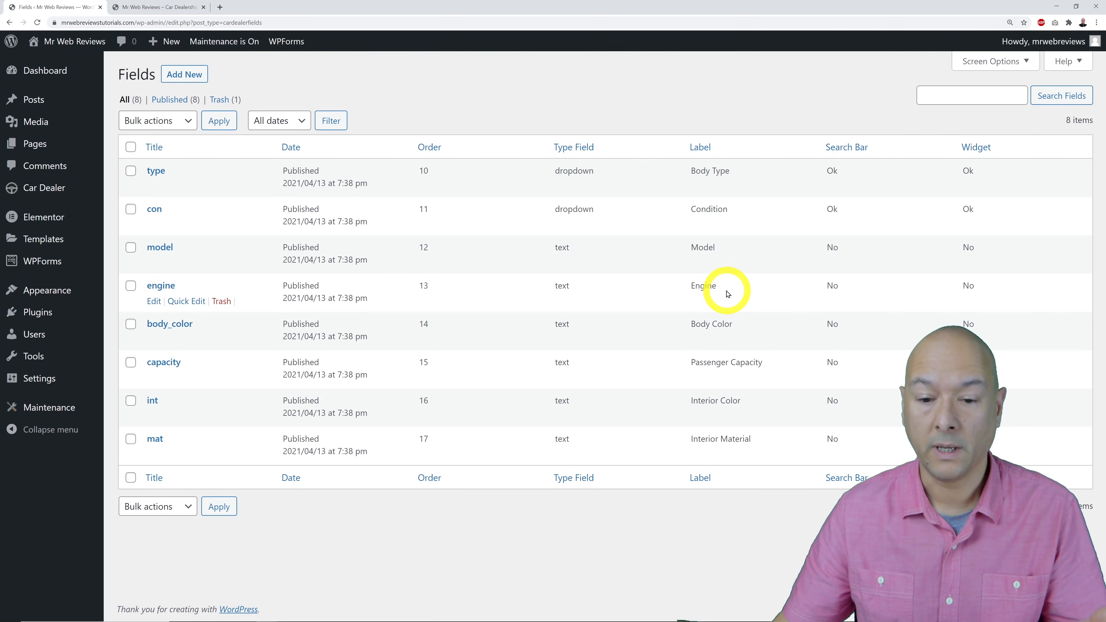
pyautogui.moveTo(108, 107)
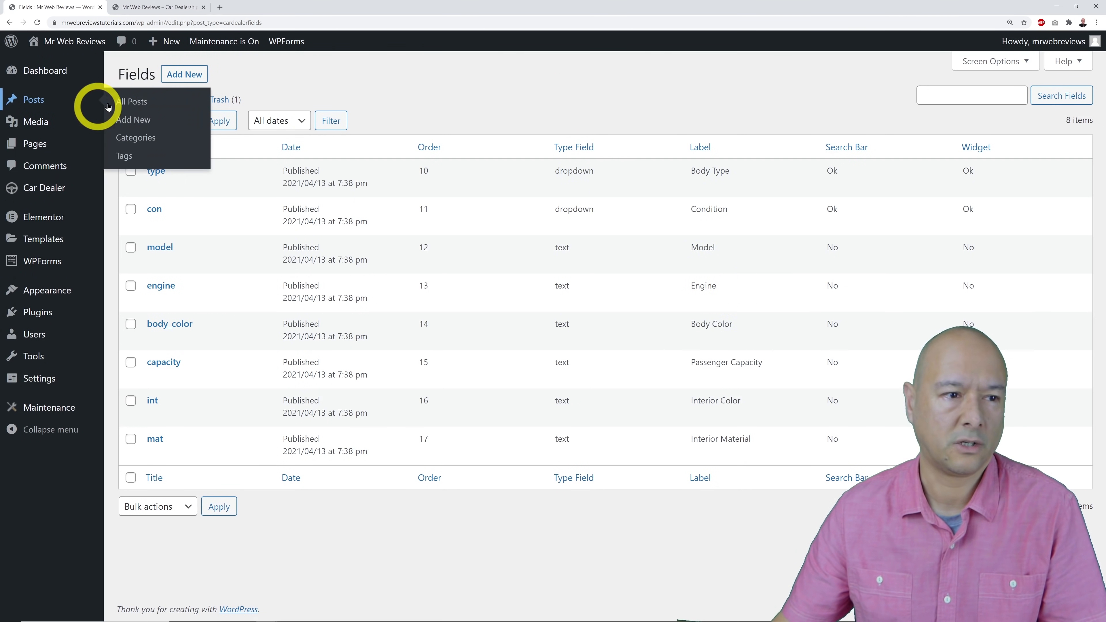
pyautogui.click(184, 74)
pyautogui.click(235, 118)
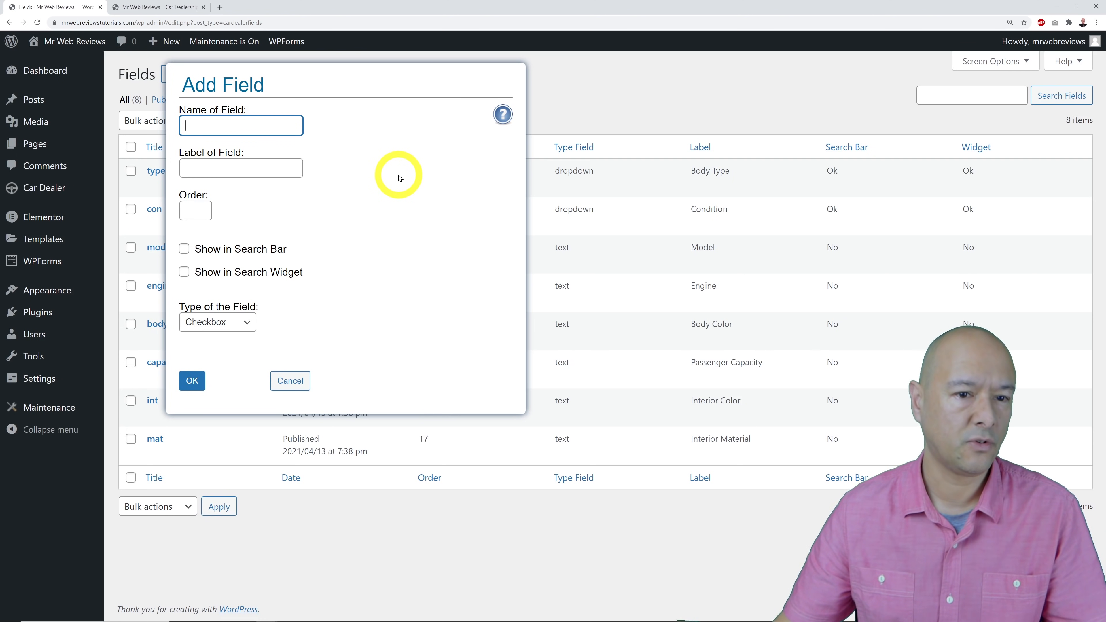
# Restart the Add Field form with name satnav, label Sat Nav and order 18.
pyautogui.click(291, 381)
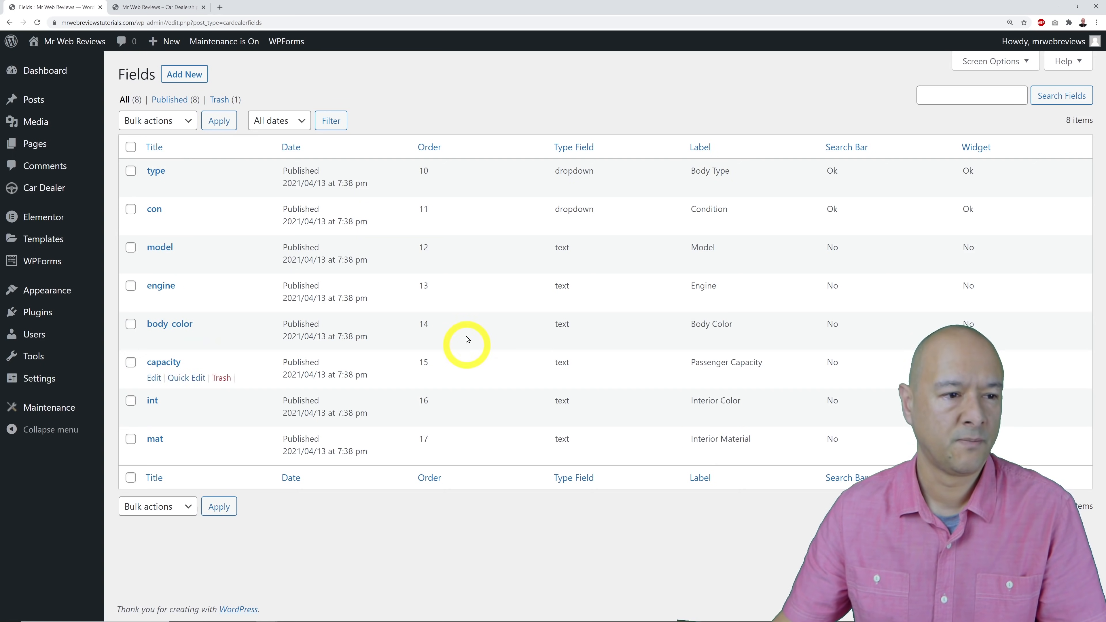
pyautogui.click(160, 174)
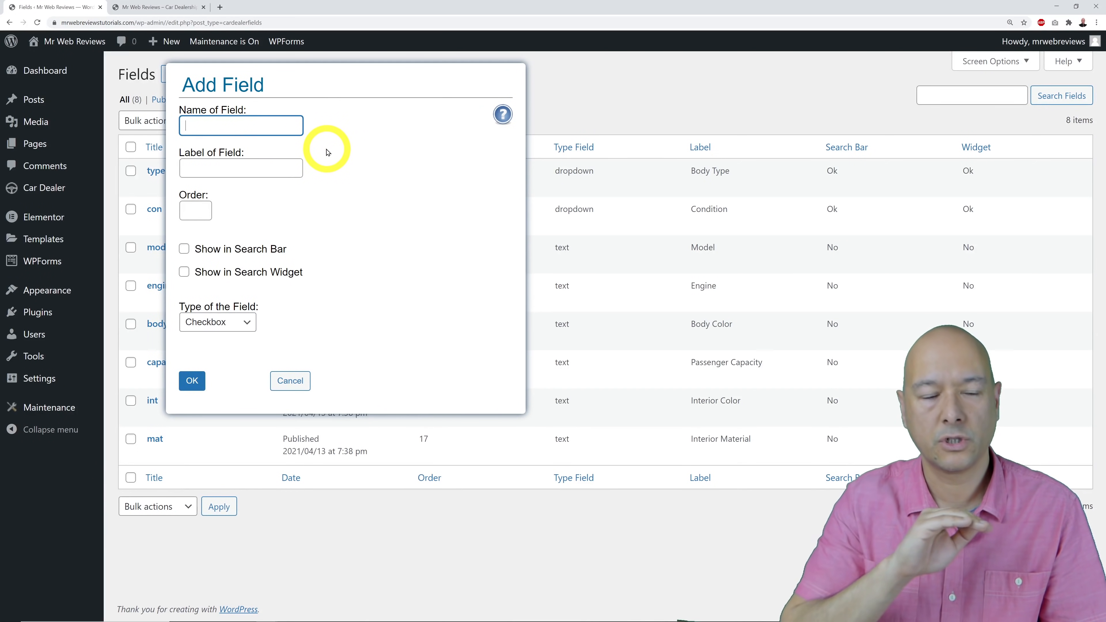
pyautogui.write('sat')
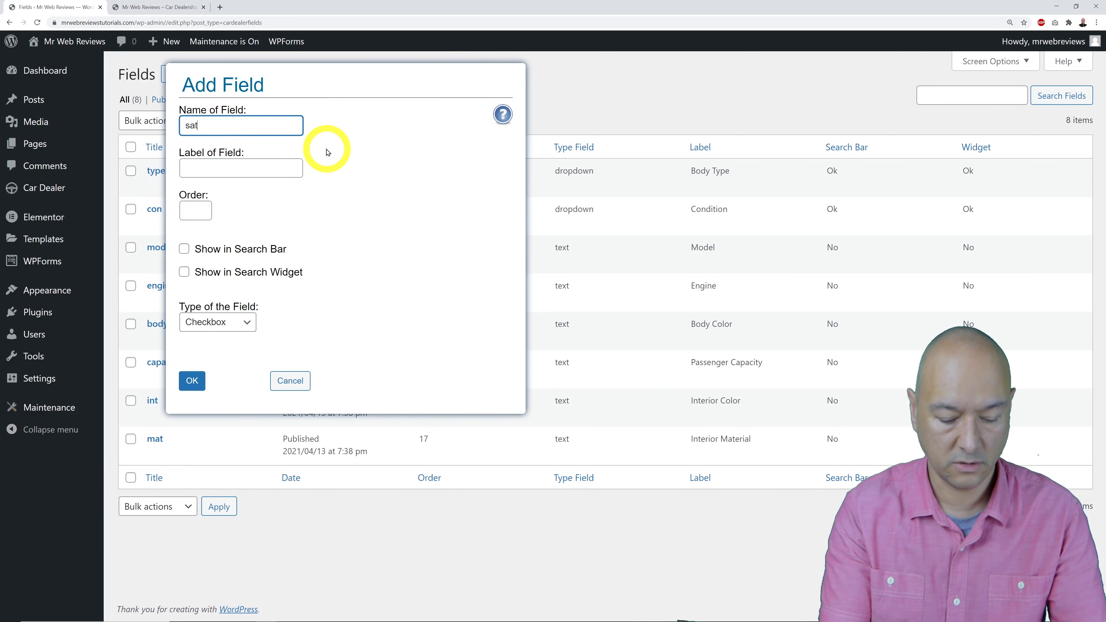
pyautogui.write('nav')
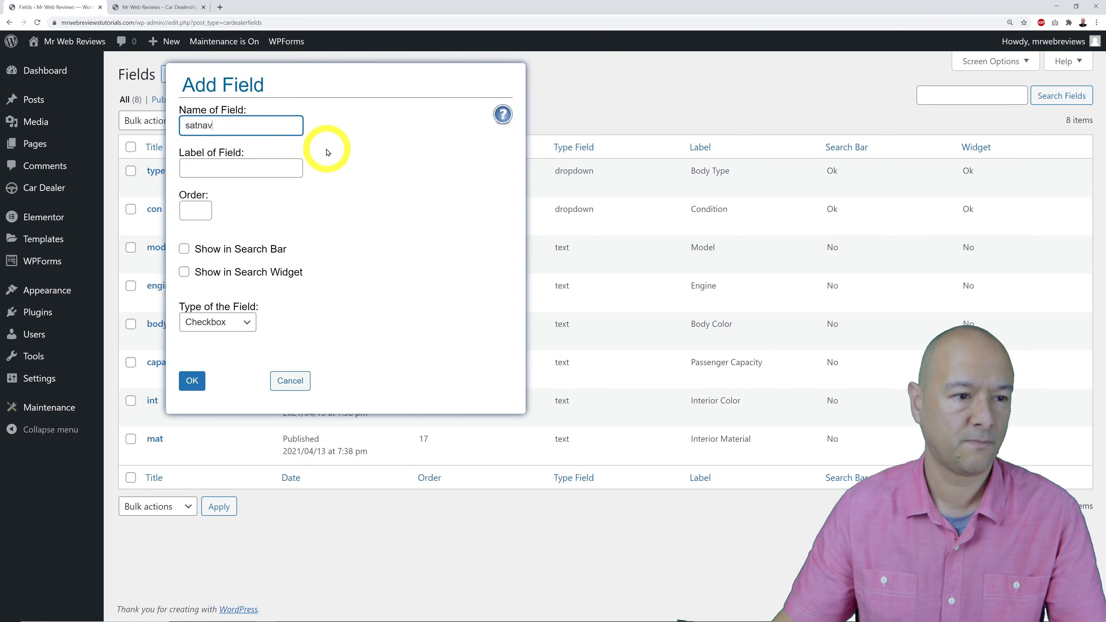
pyautogui.click(285, 170)
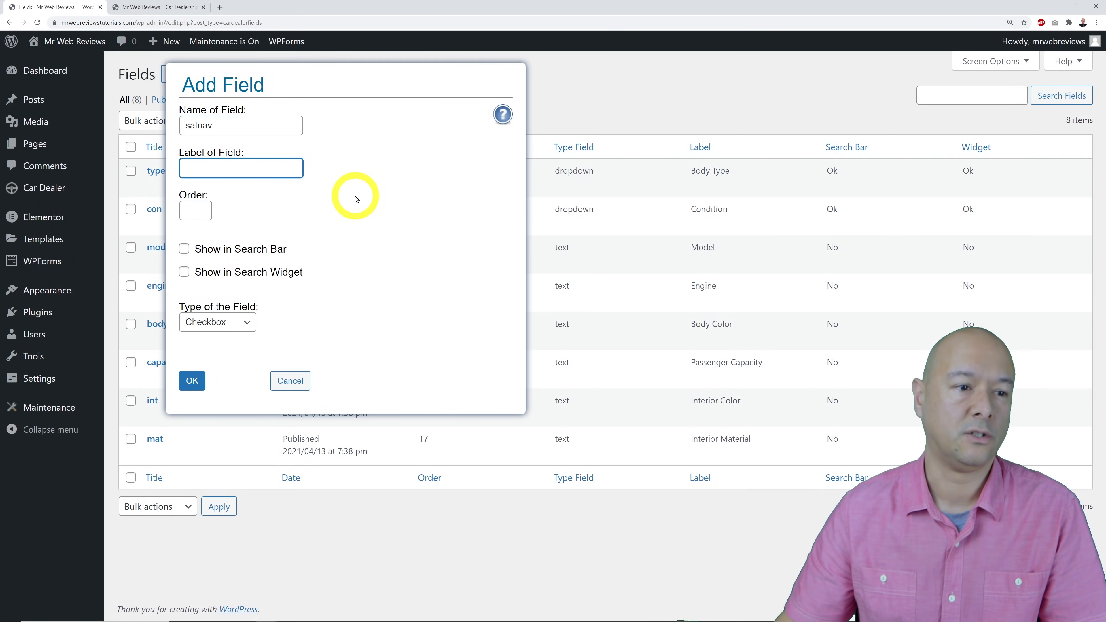
pyautogui.write('Sat Nav')
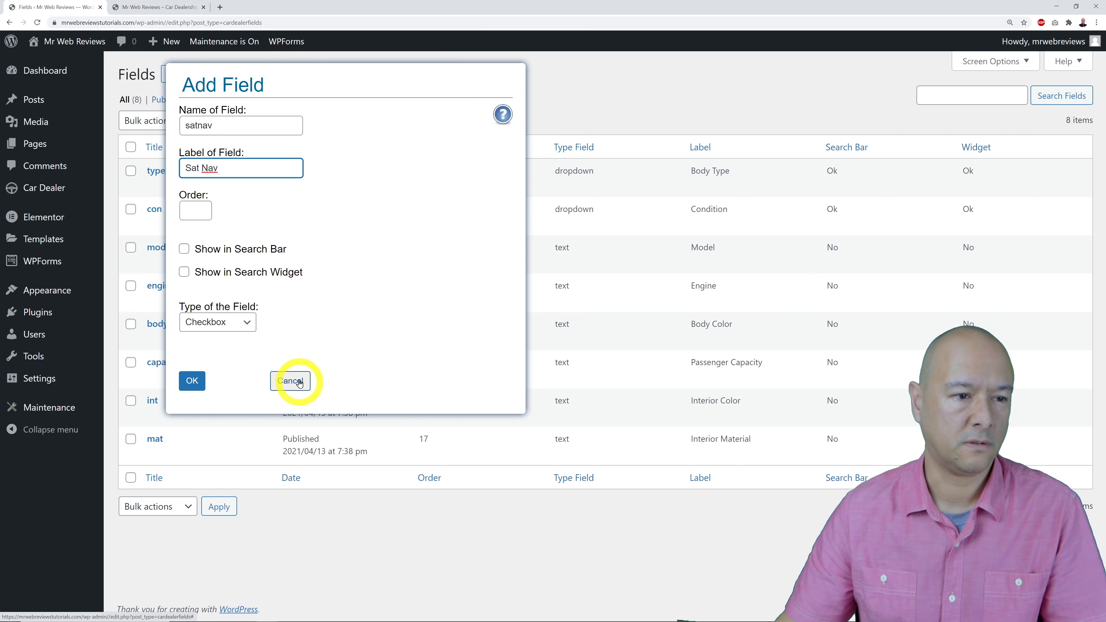
pyautogui.click(198, 212)
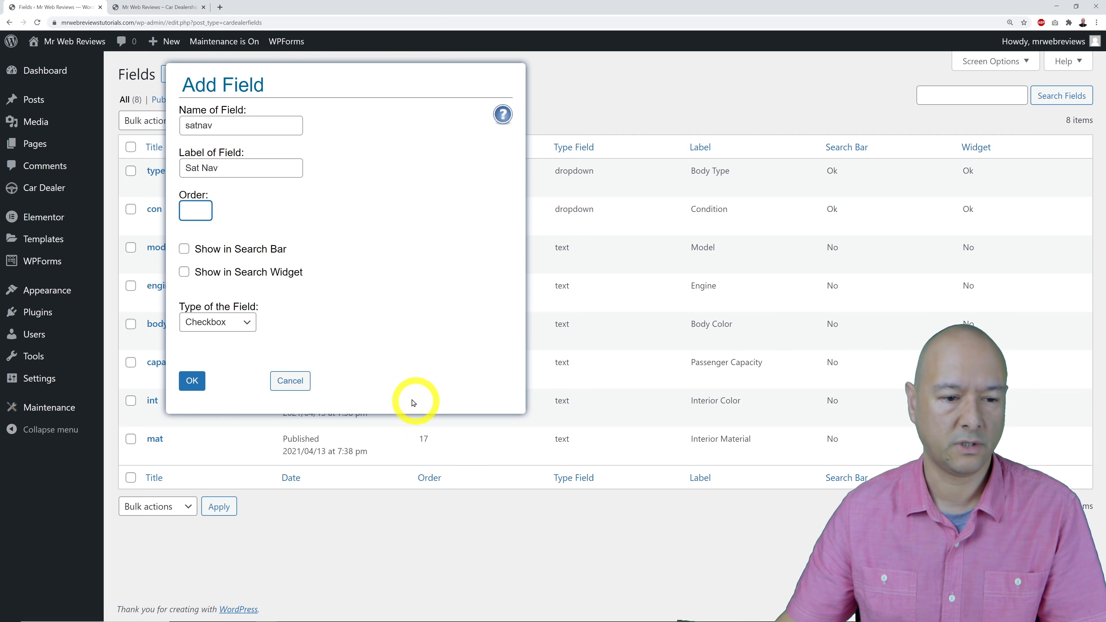
pyautogui.click(196, 211)
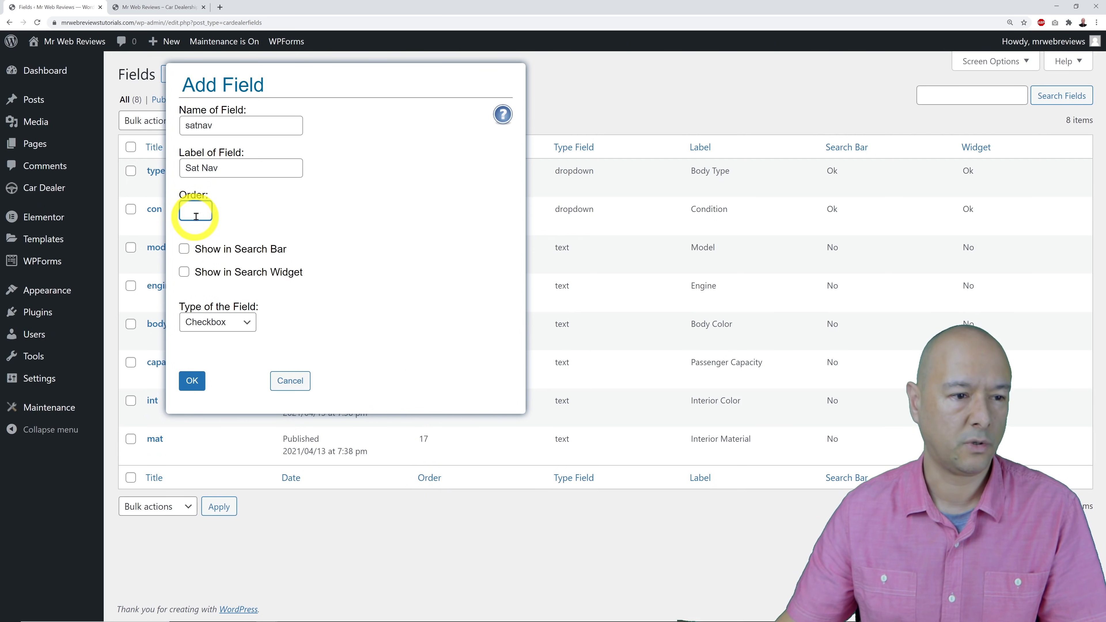
pyautogui.write('18')
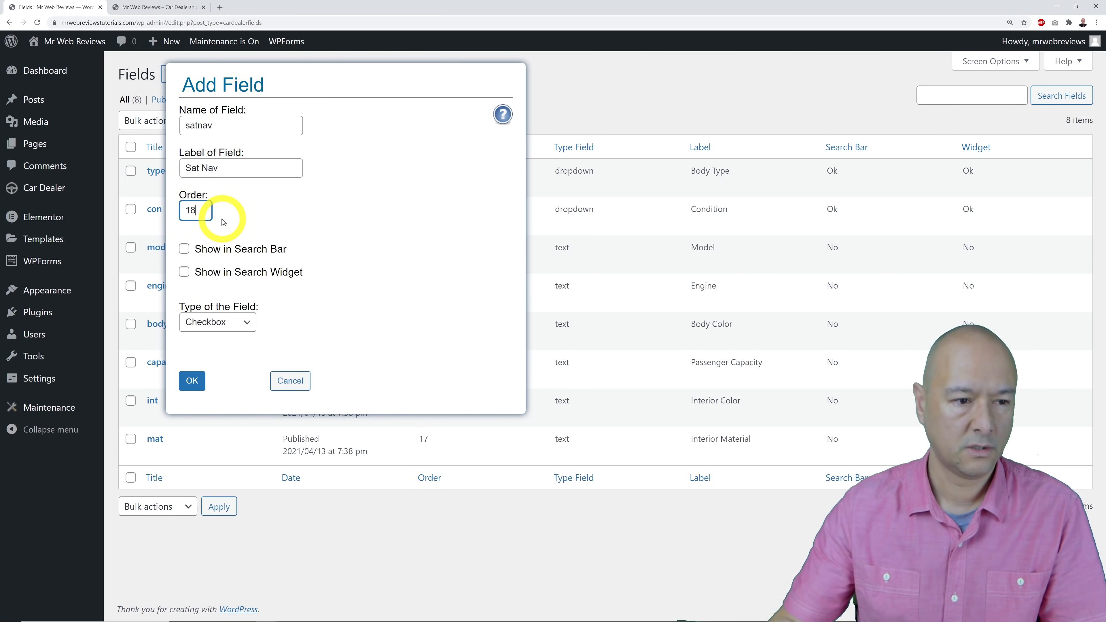
pyautogui.click(462, 248)
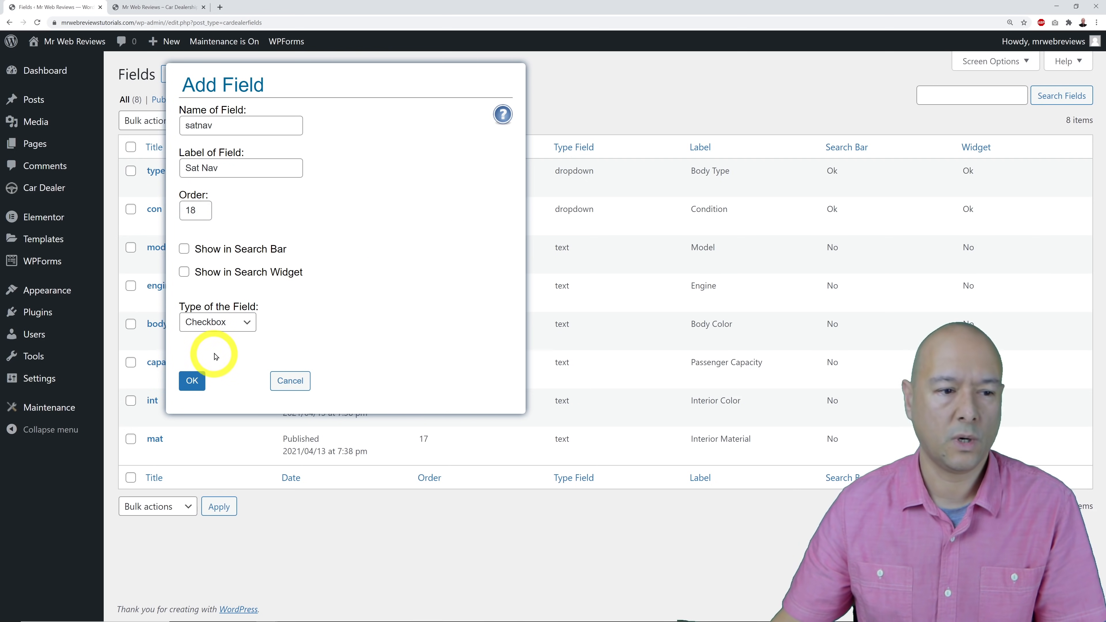
# Try the Drop Down type with sample options, then clear them and switch to Range Select.
pyautogui.click(235, 322)
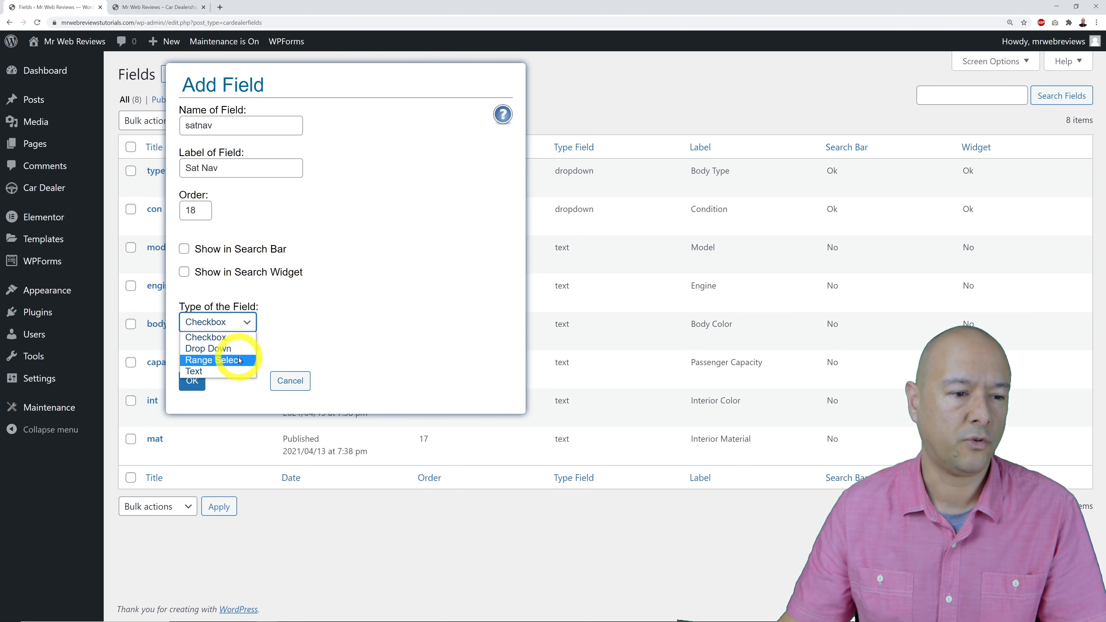
pyautogui.click(237, 338)
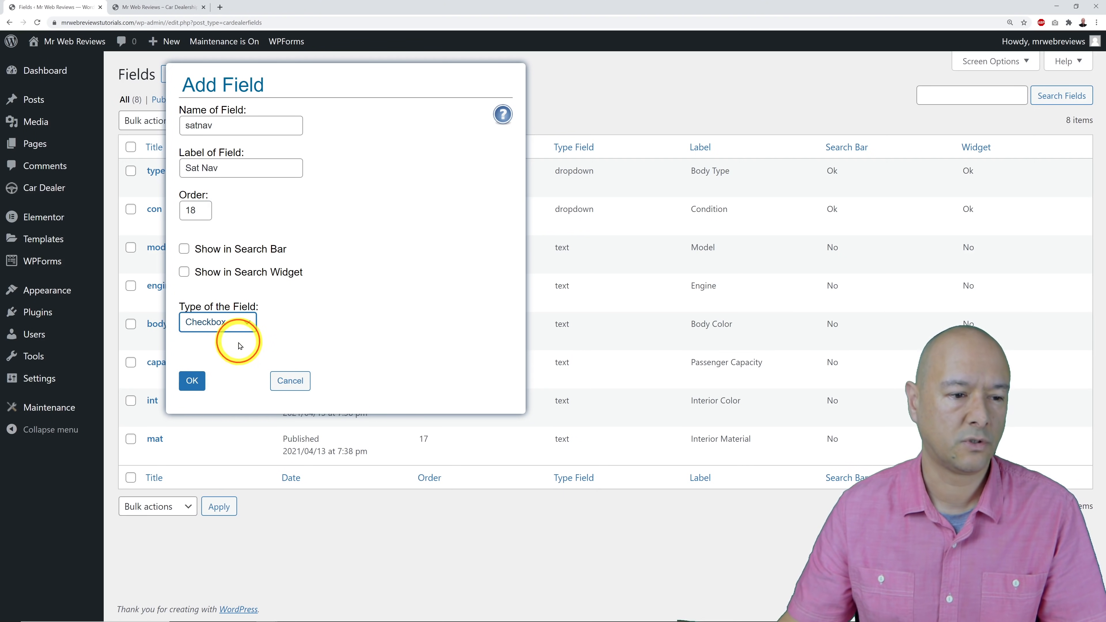
pyautogui.click(250, 323)
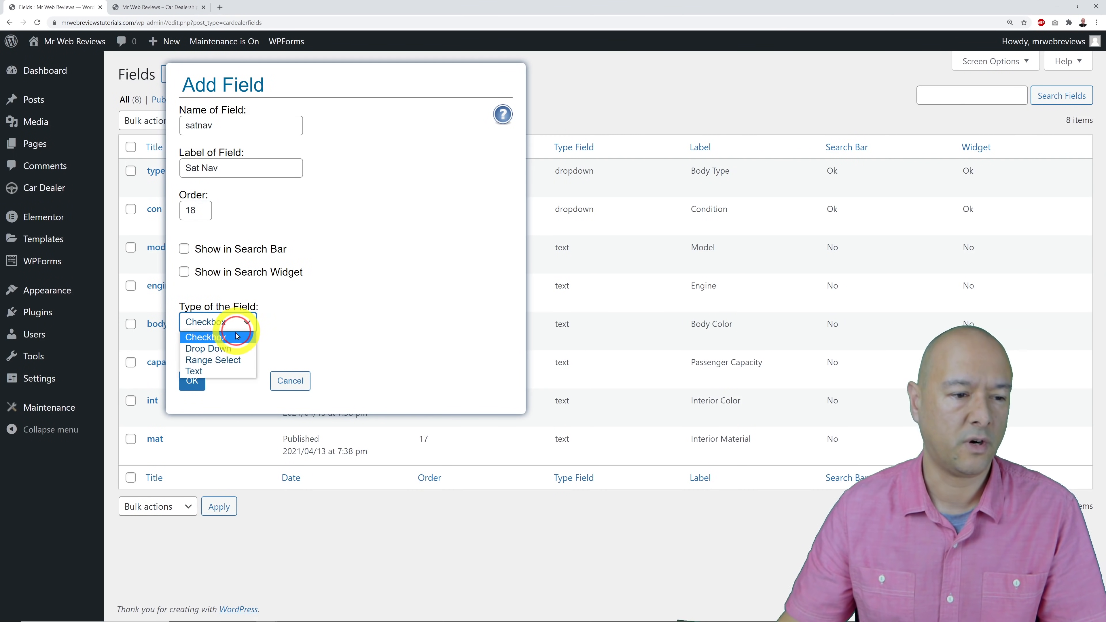
pyautogui.click(230, 348)
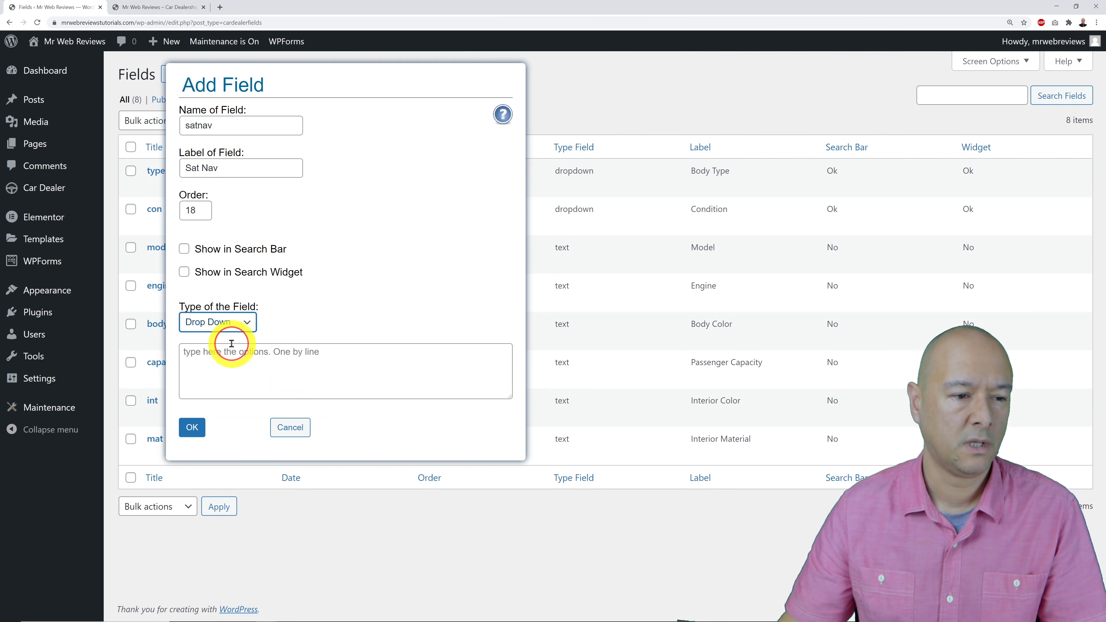
pyautogui.click(308, 382)
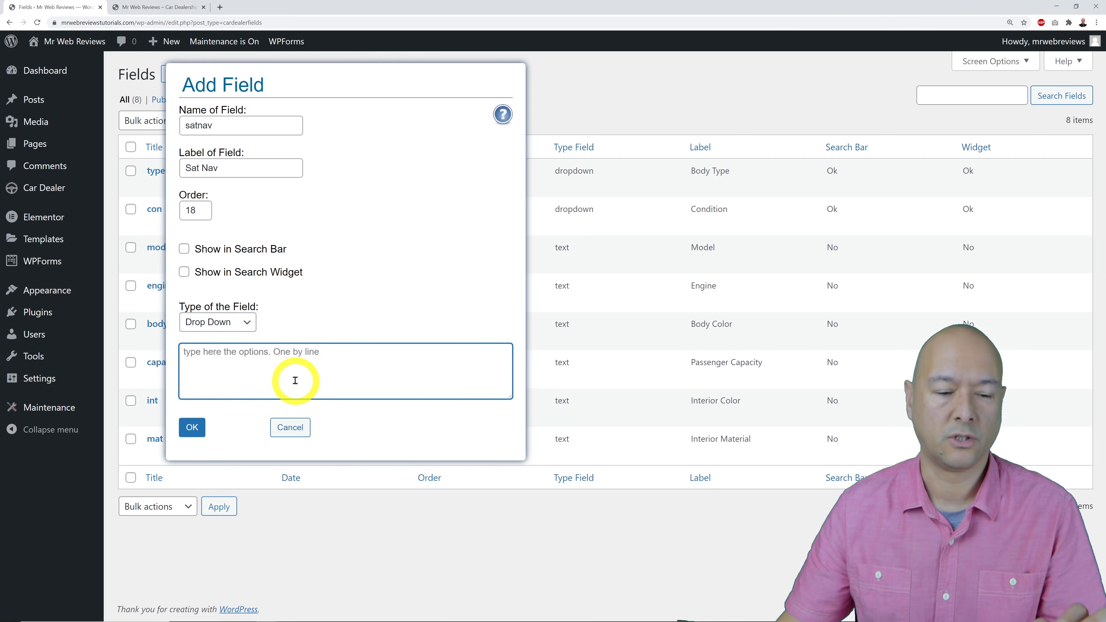
pyautogui.write('option2')
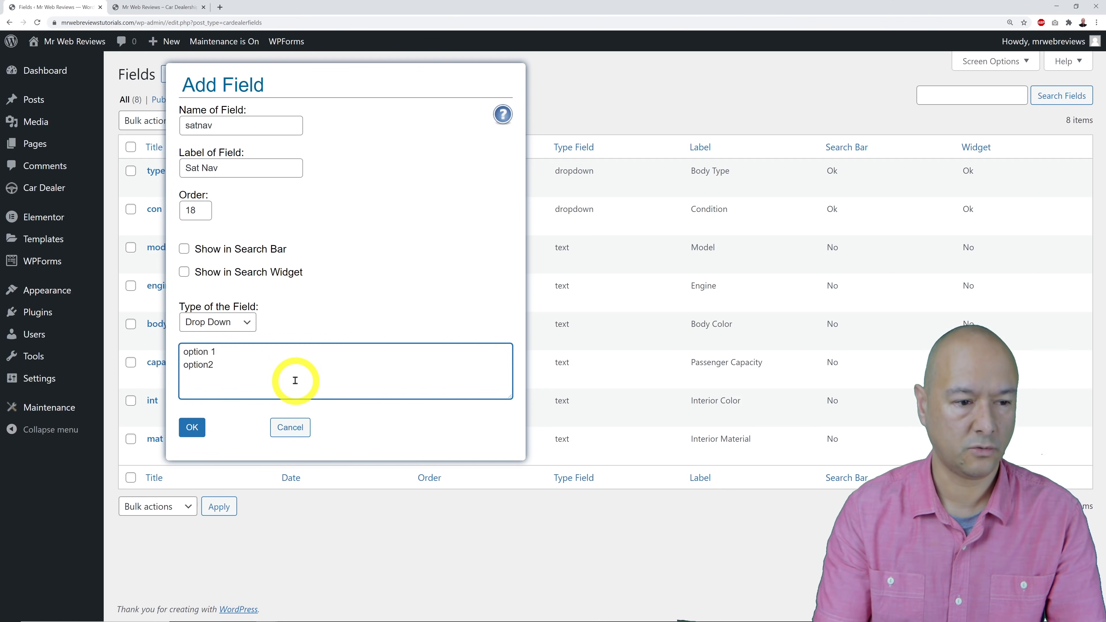
pyautogui.hotkey('ctrl', 'a')
pyautogui.press('BackSpace')
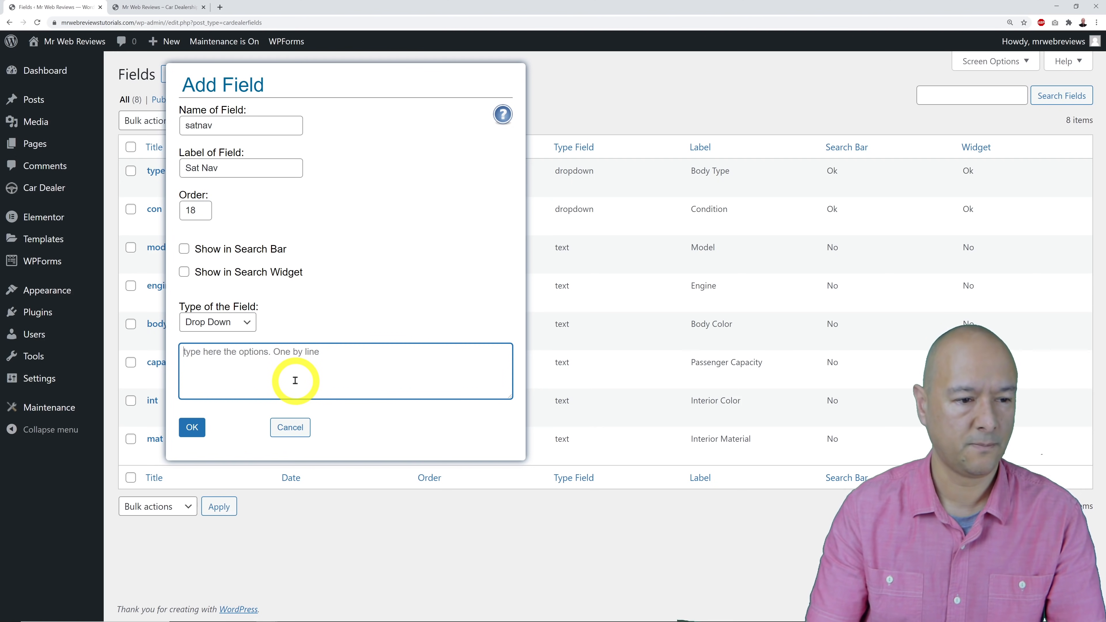
pyautogui.click(237, 330)
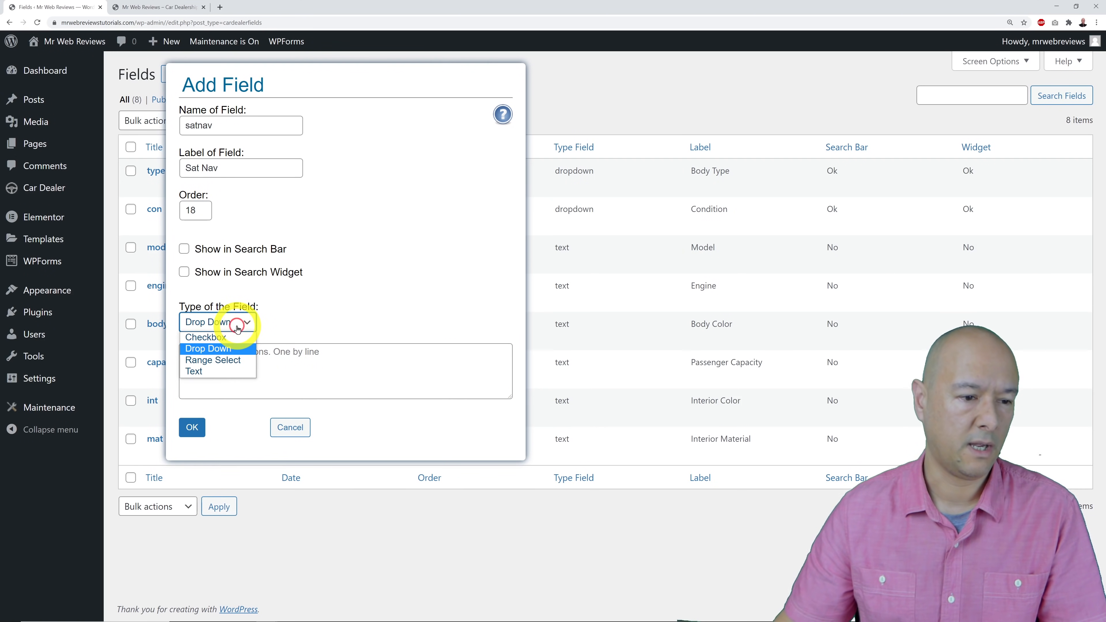
pyautogui.click(239, 367)
pyautogui.click(361, 372)
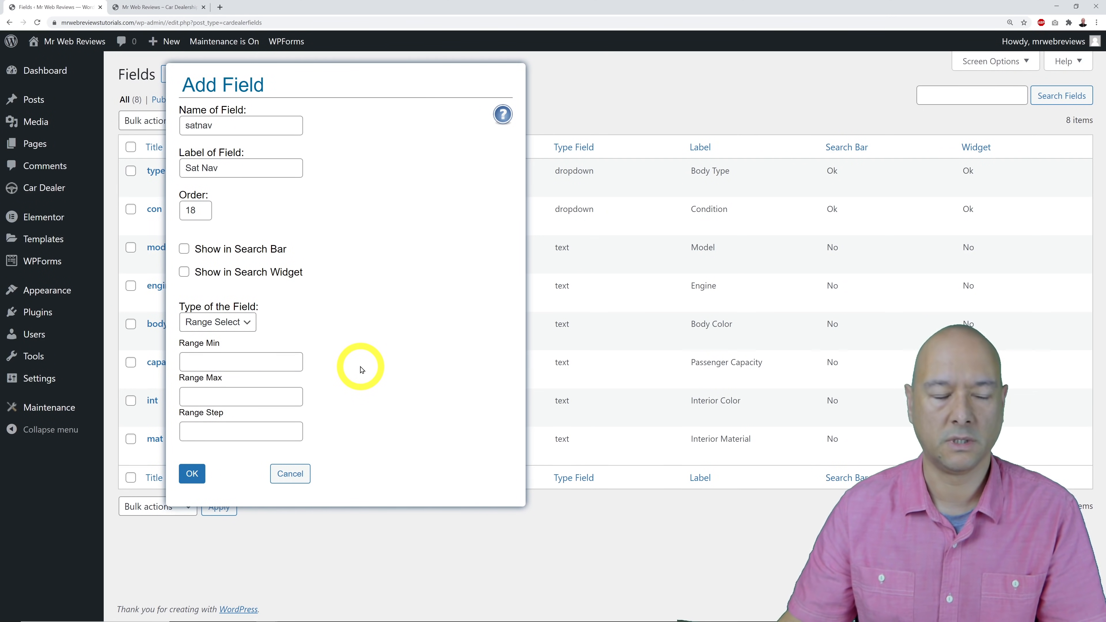
# Try a range of 100000 with step 1000, then set the type to Checkbox and save.
pyautogui.click(246, 363)
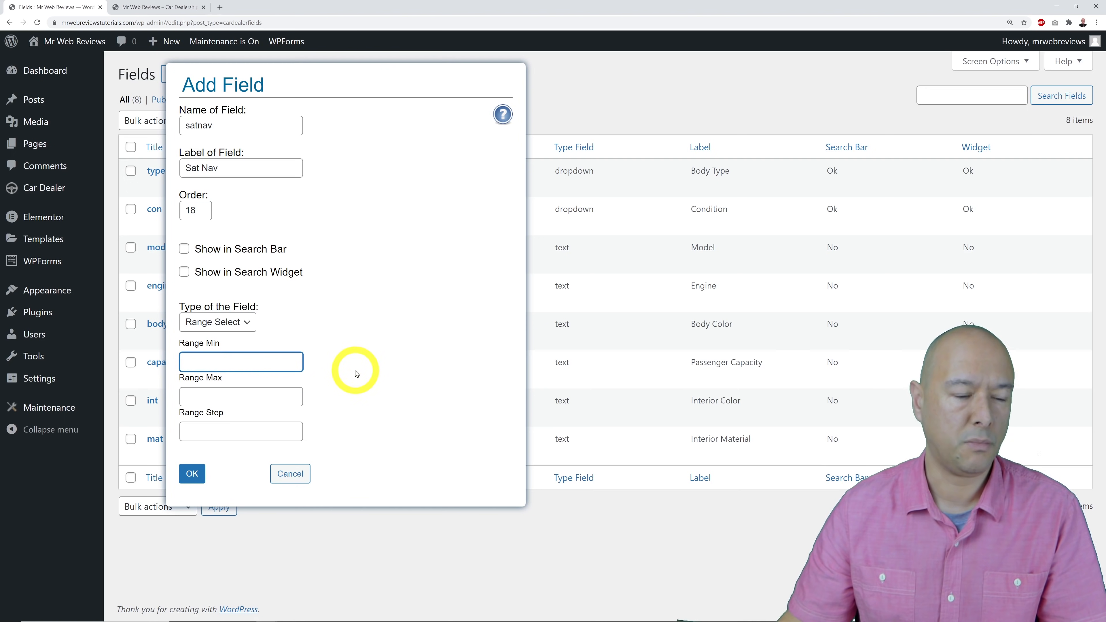
pyautogui.click(253, 394)
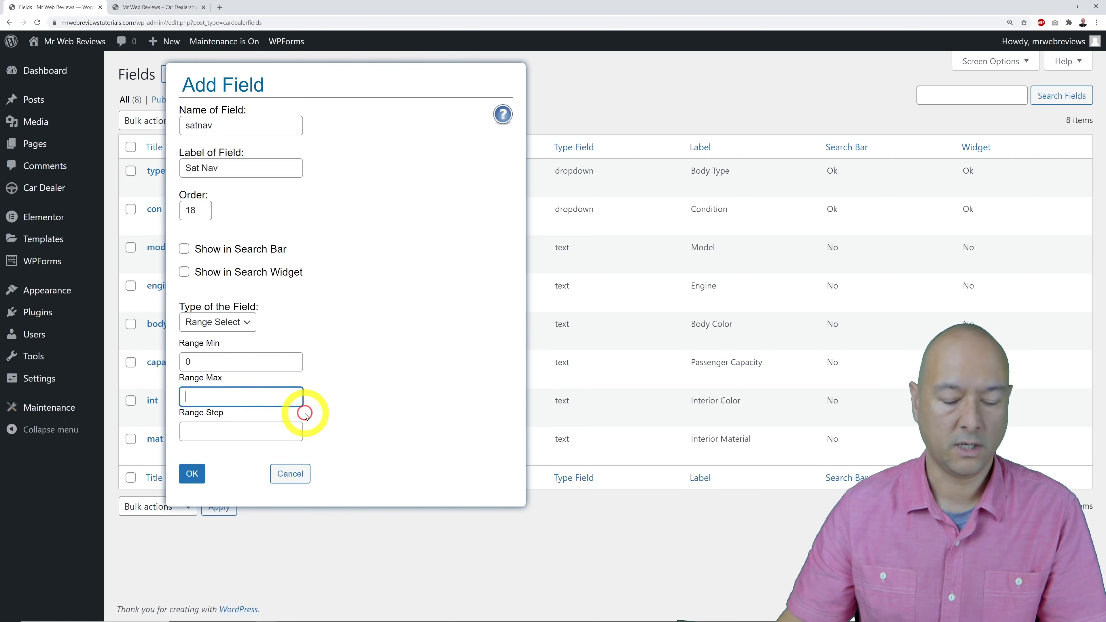
pyautogui.write('100000')
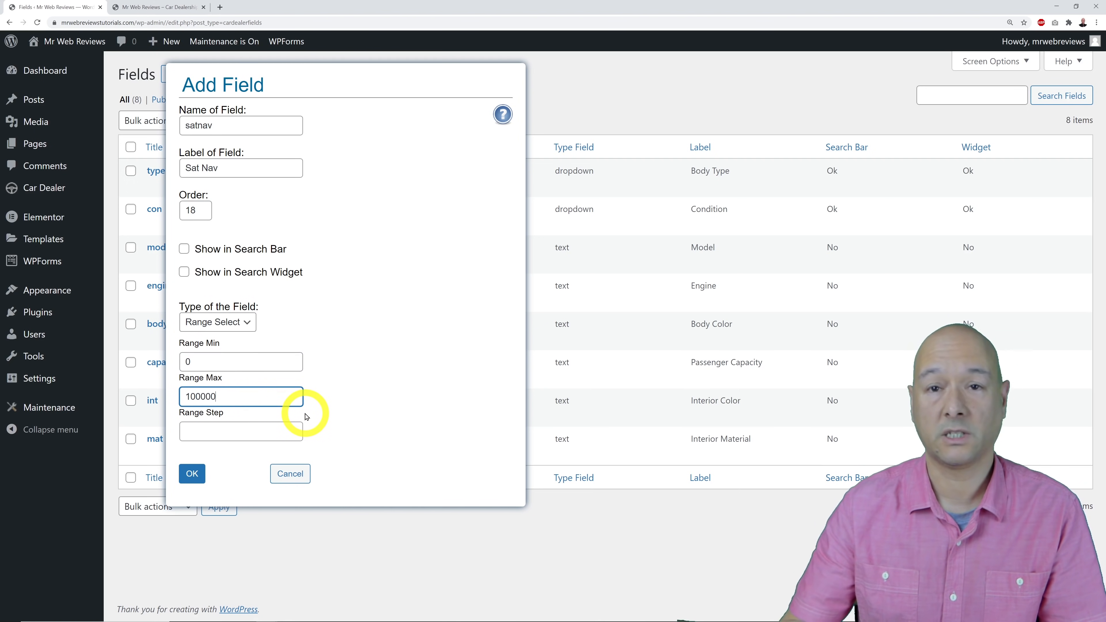
pyautogui.click(224, 433)
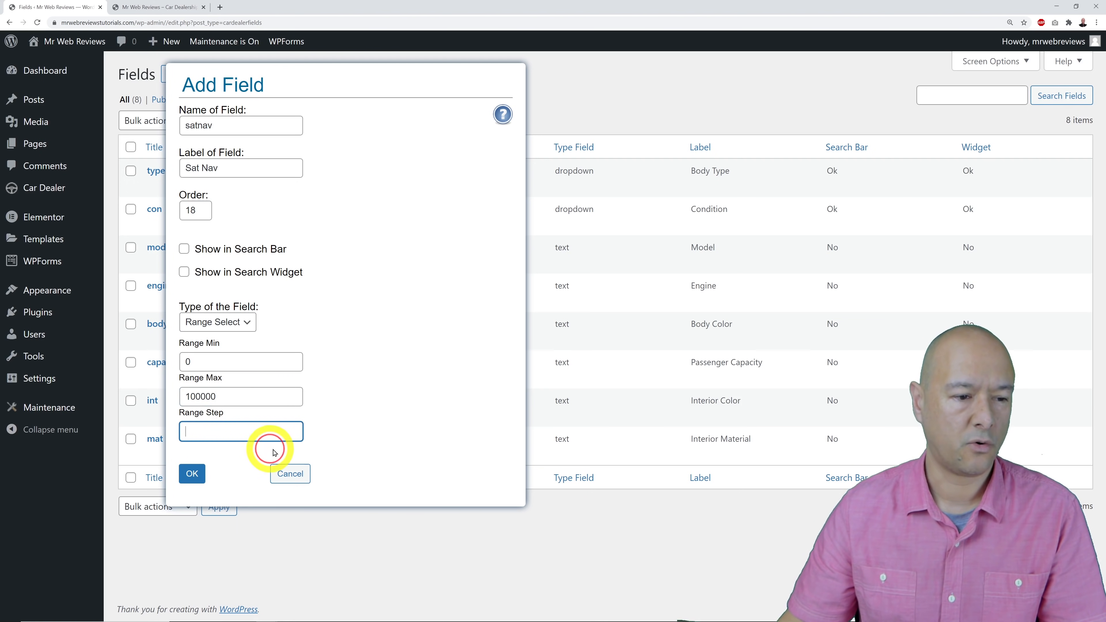
pyautogui.write('1000')
pyautogui.click(362, 410)
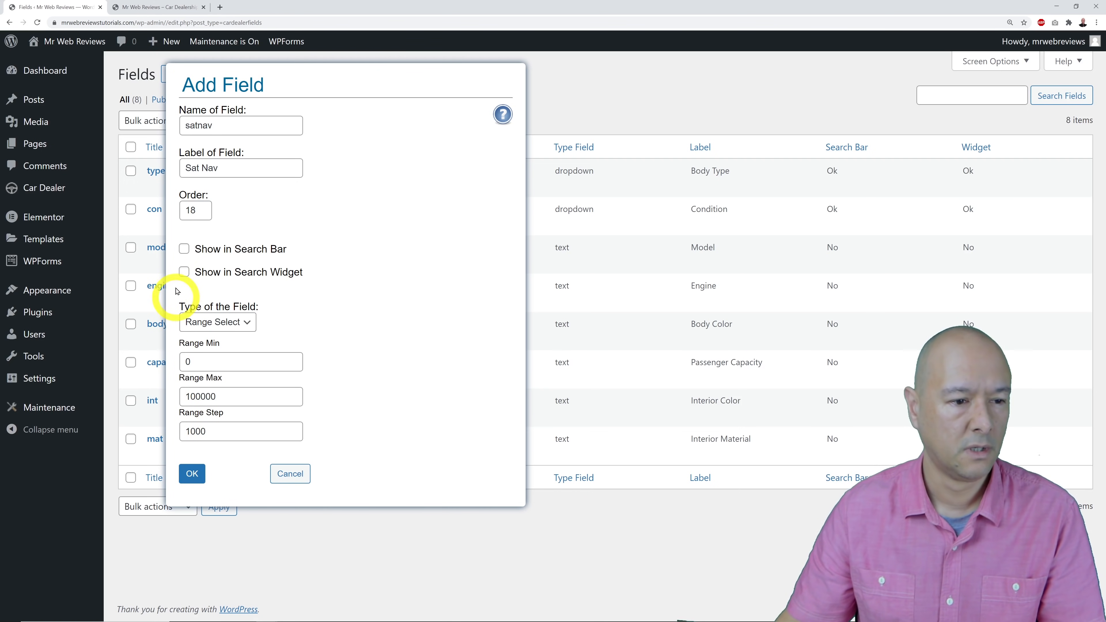
pyautogui.click(235, 322)
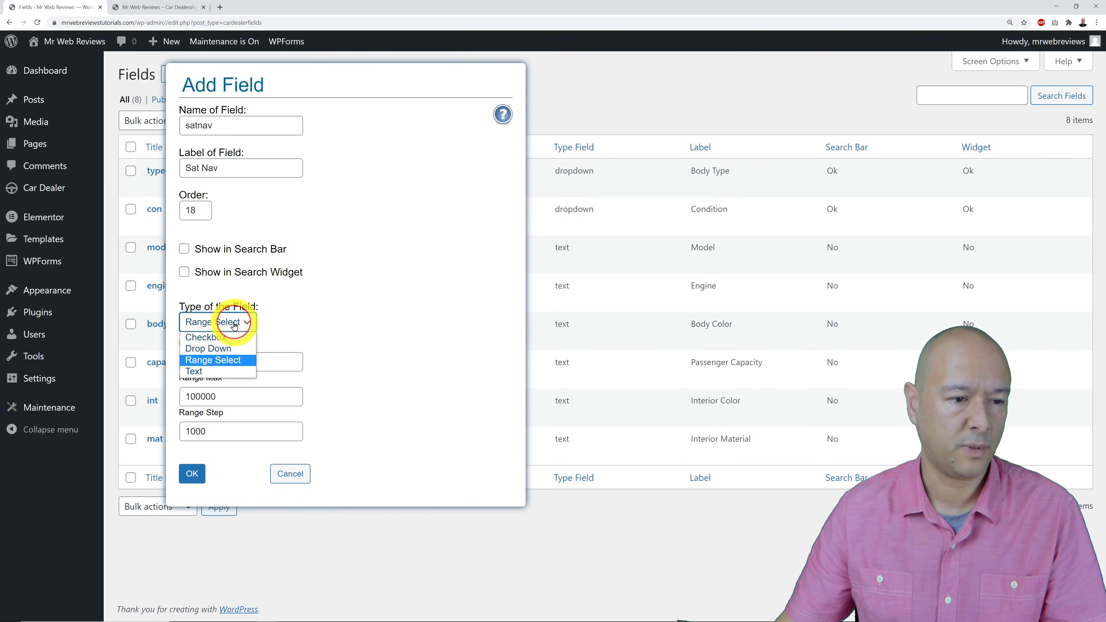
pyautogui.click(235, 337)
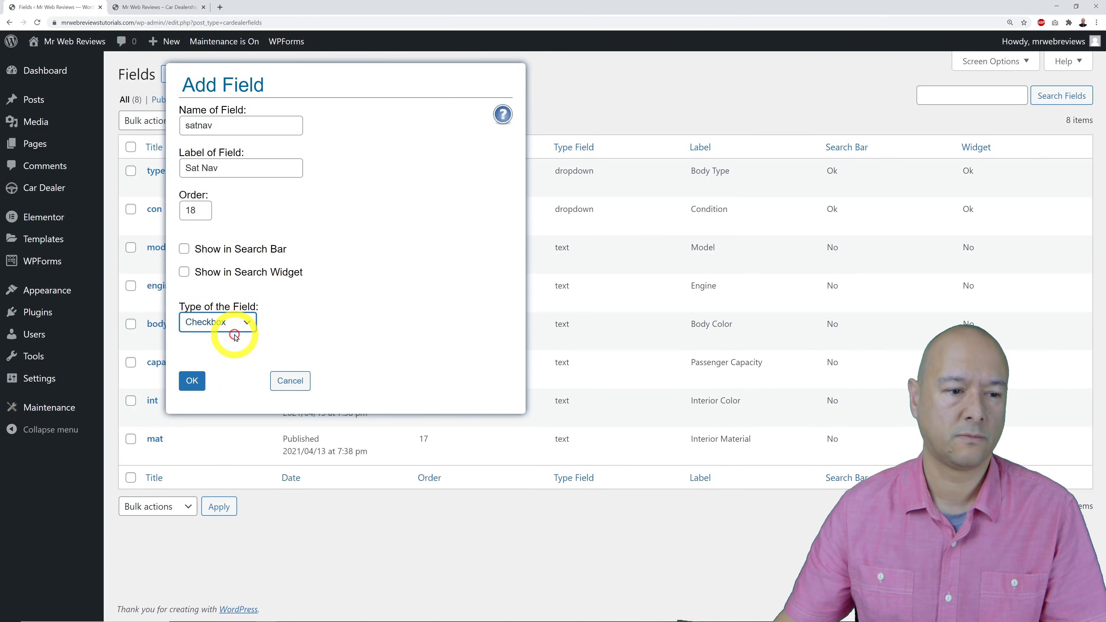
pyautogui.click(192, 381)
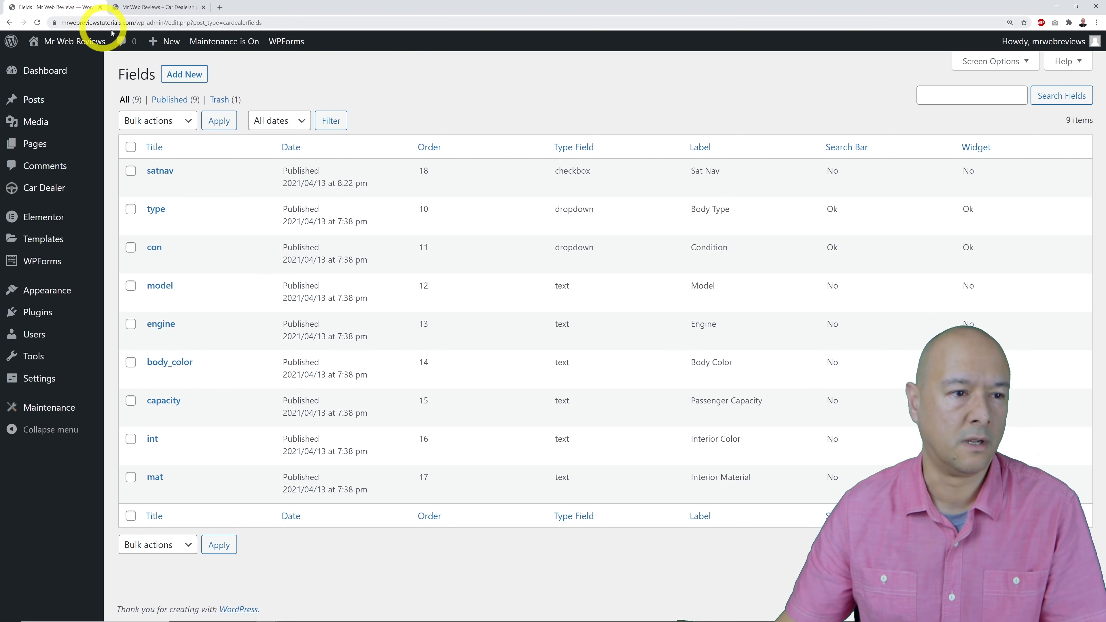
# Start a new field named bootsize with label Boot Size in L, order 19 and Text type.
pyautogui.click(188, 77)
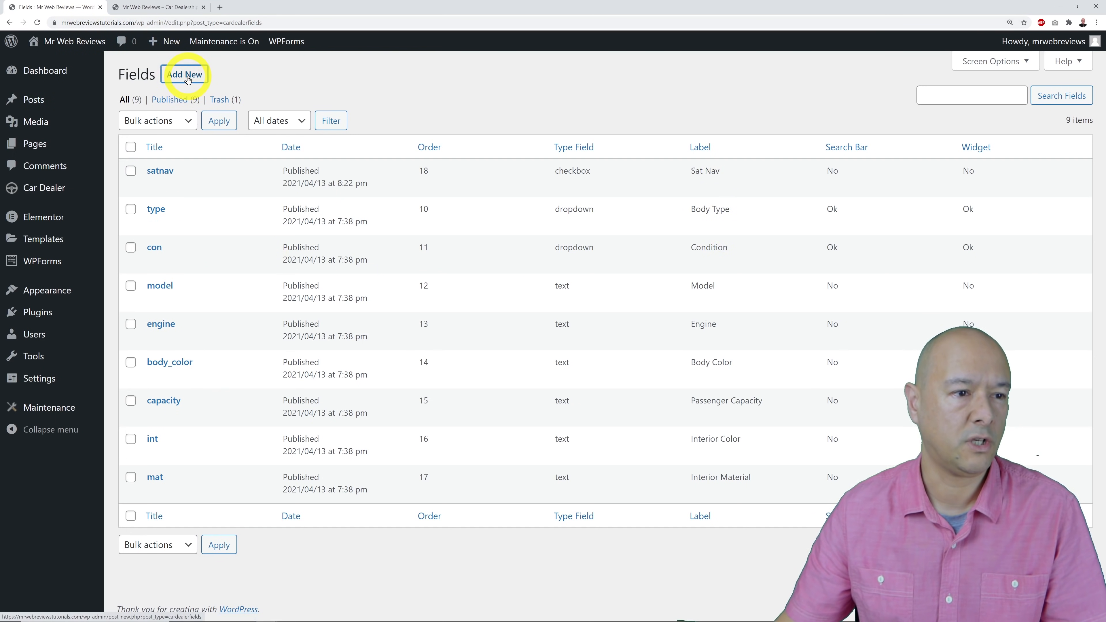
pyautogui.click(256, 127)
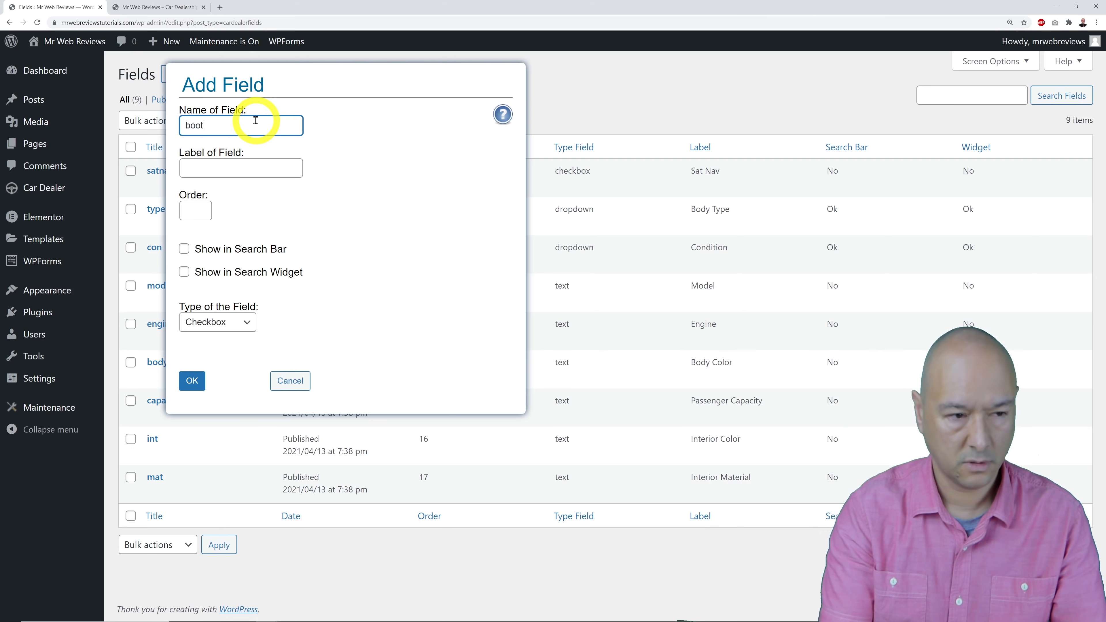
pyautogui.click(255, 169)
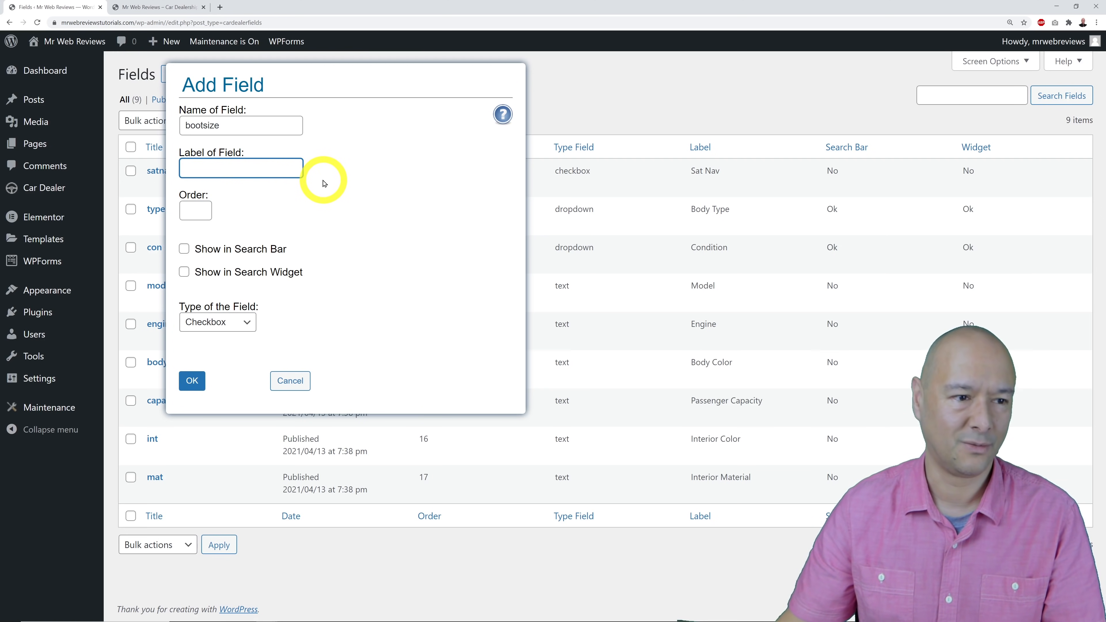
pyautogui.moveTo(291, 170)
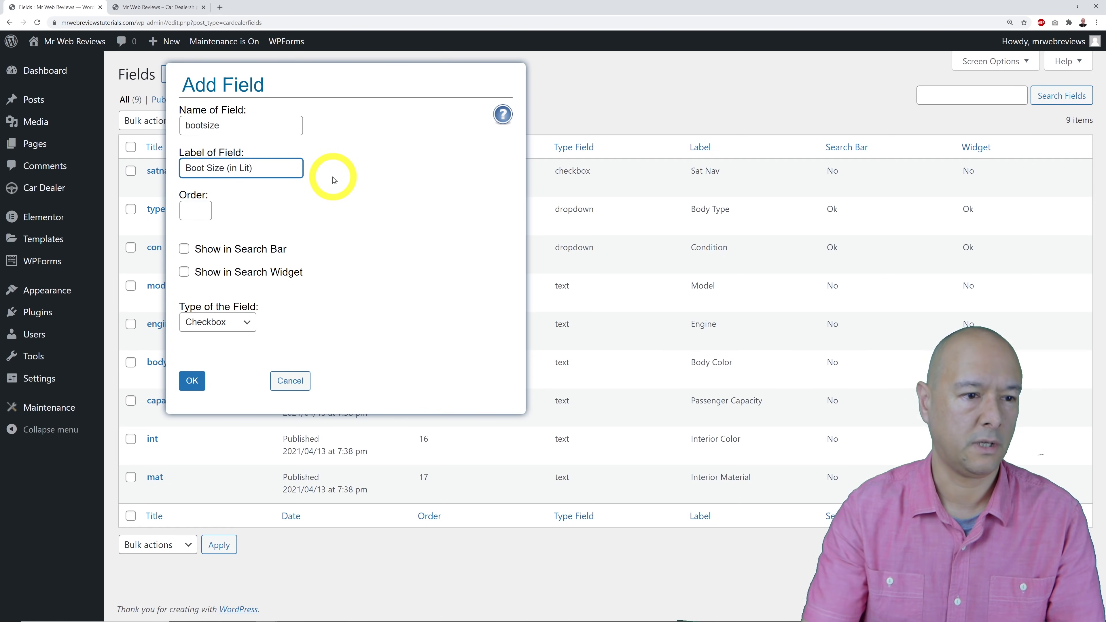
pyautogui.click(422, 235)
pyautogui.click(199, 218)
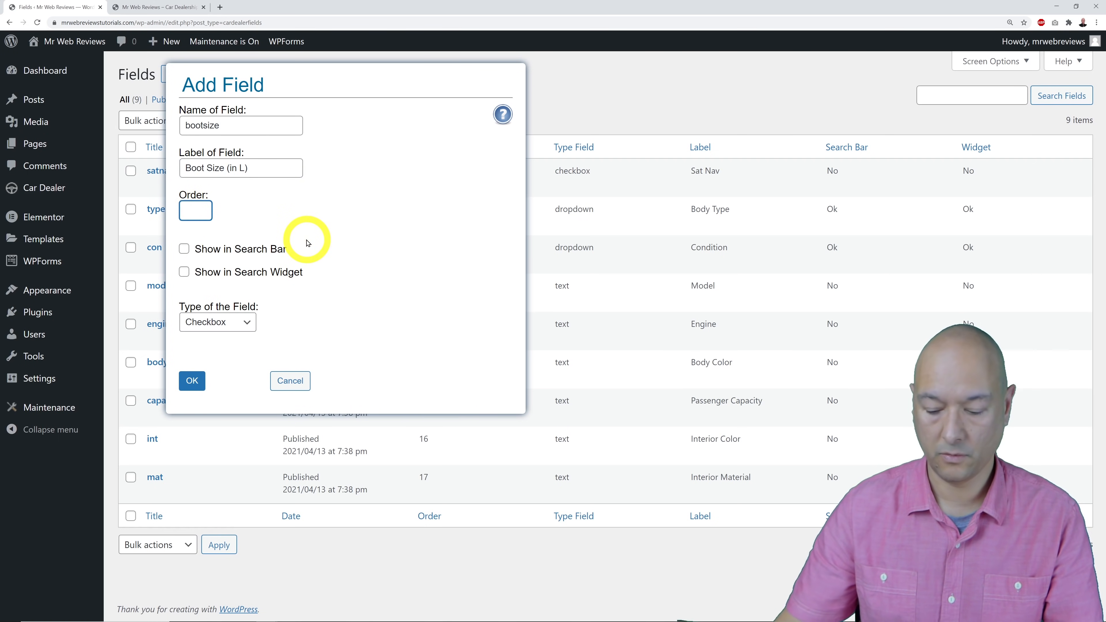
pyautogui.click(339, 272)
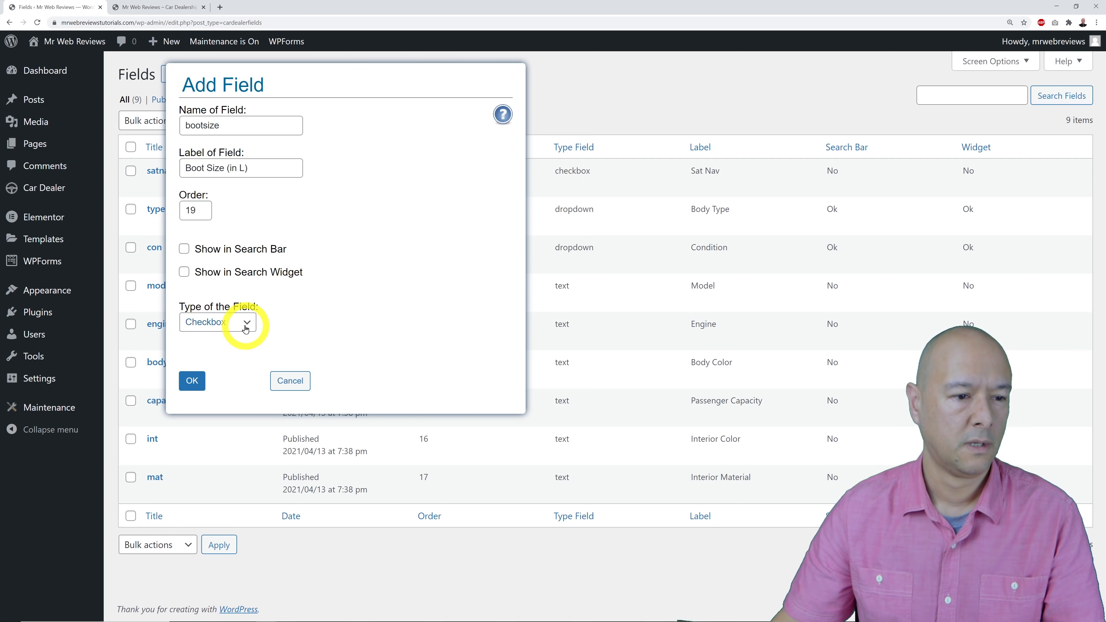
pyautogui.click(246, 325)
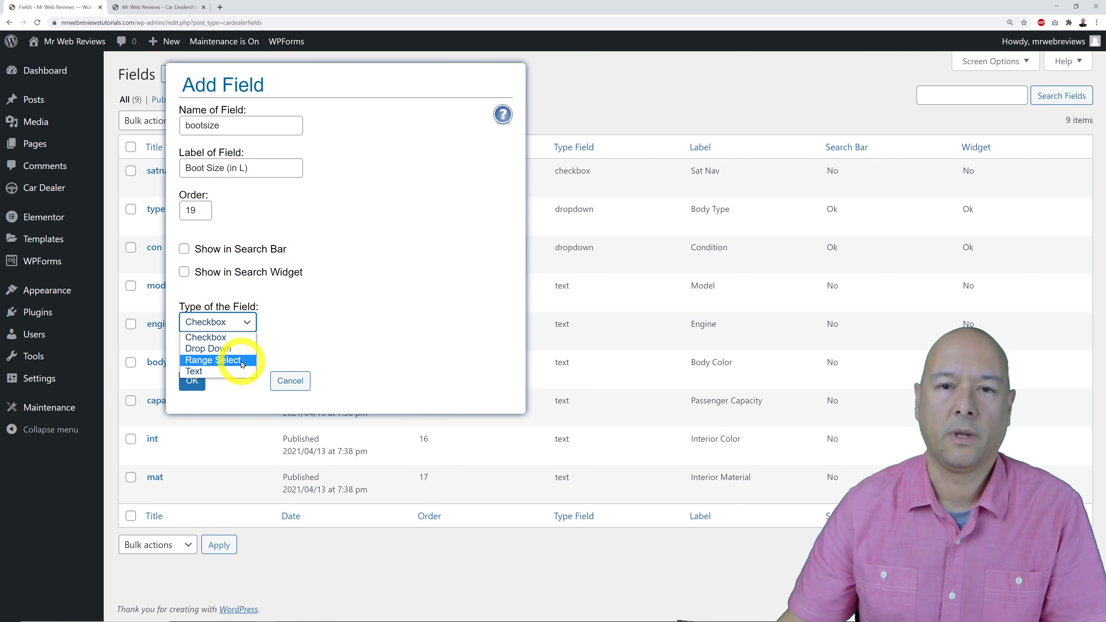
pyautogui.click(238, 372)
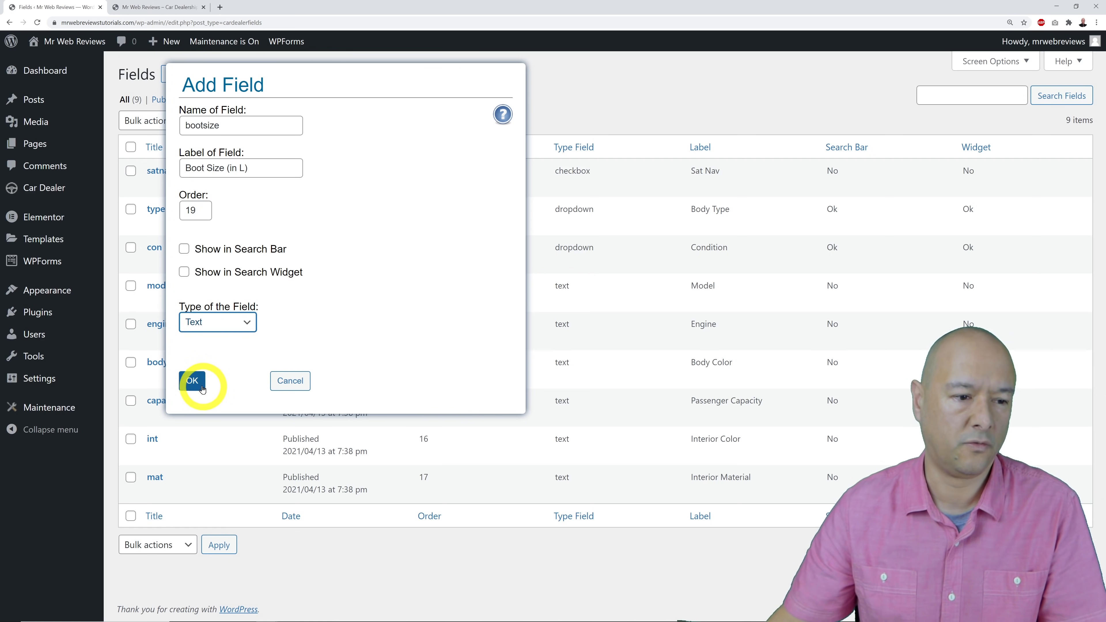
# Remove the disallowed brackets from the label and save the bootsize field.
pyautogui.click(193, 380)
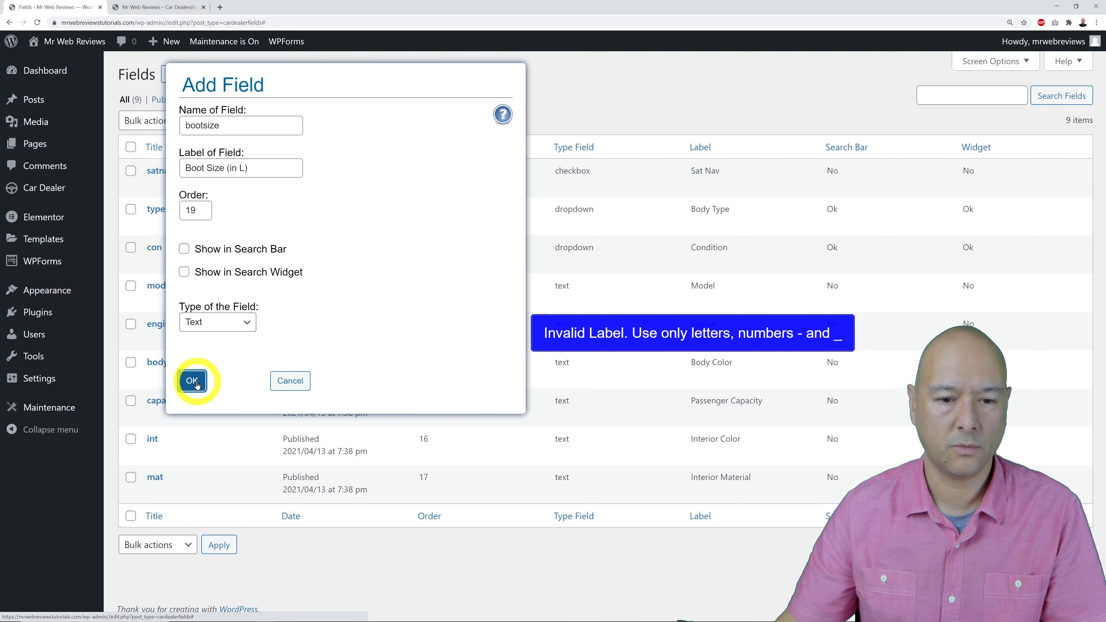
pyautogui.click(257, 168)
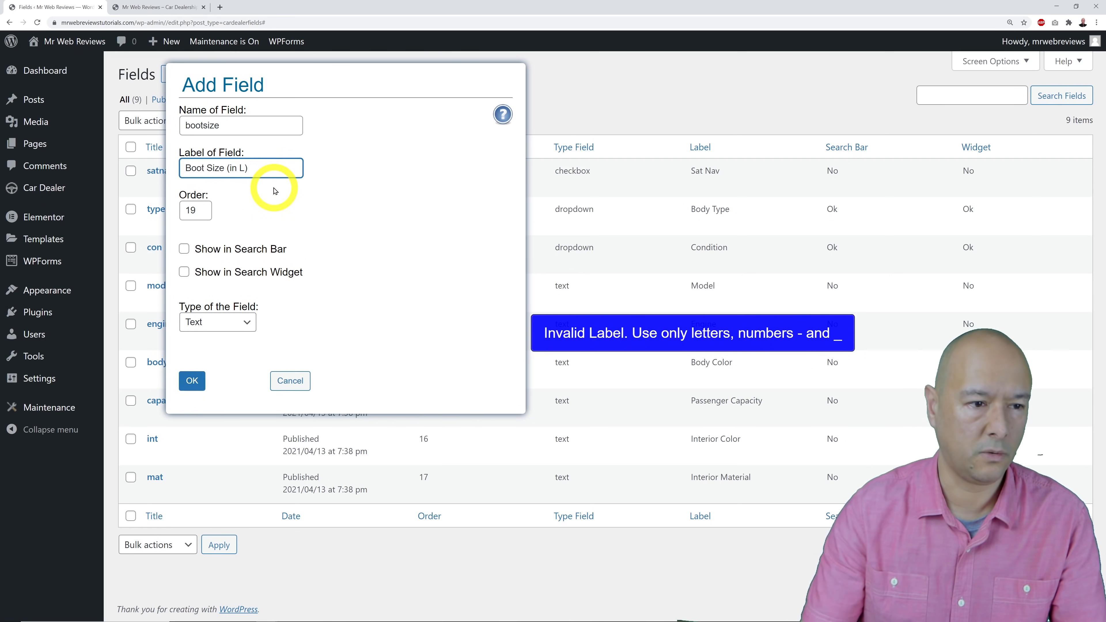
pyautogui.press('BackSpace')
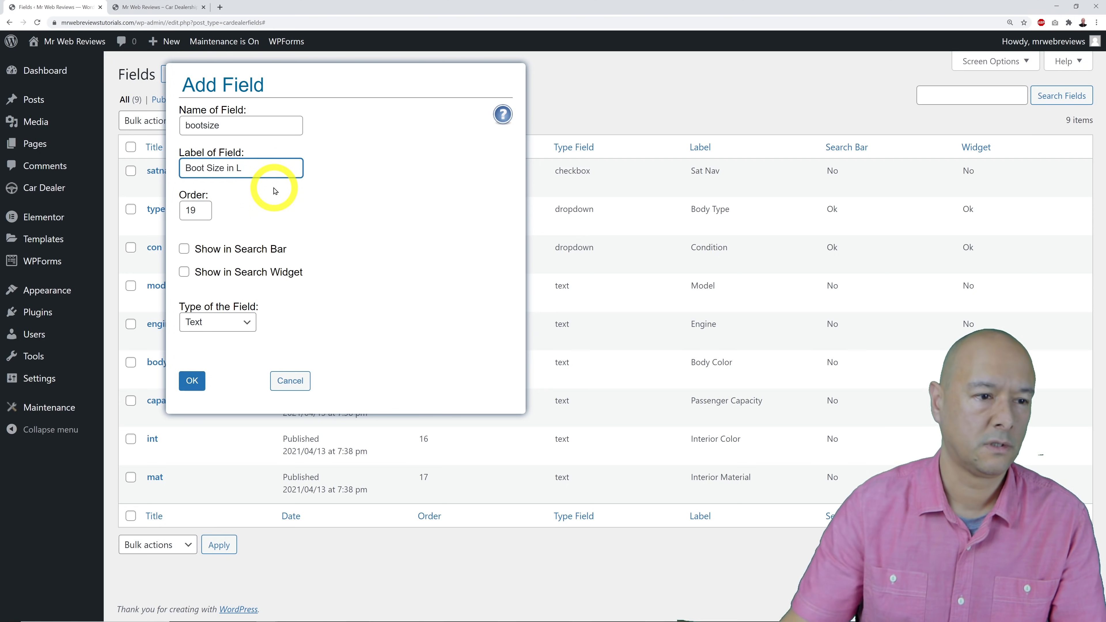
pyautogui.click(321, 247)
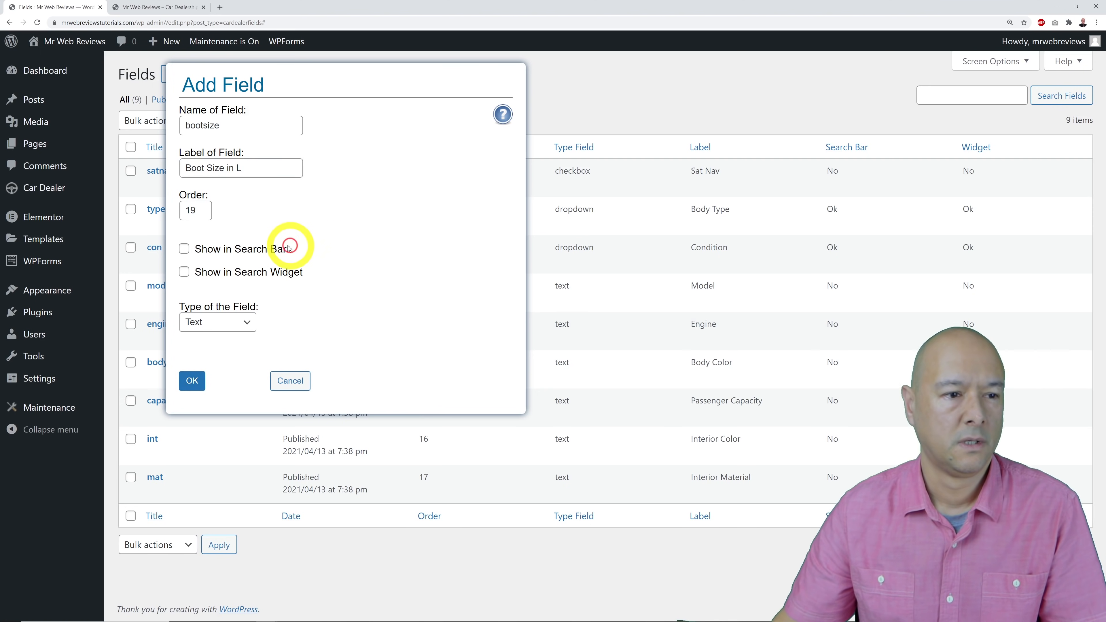
pyautogui.click(212, 371)
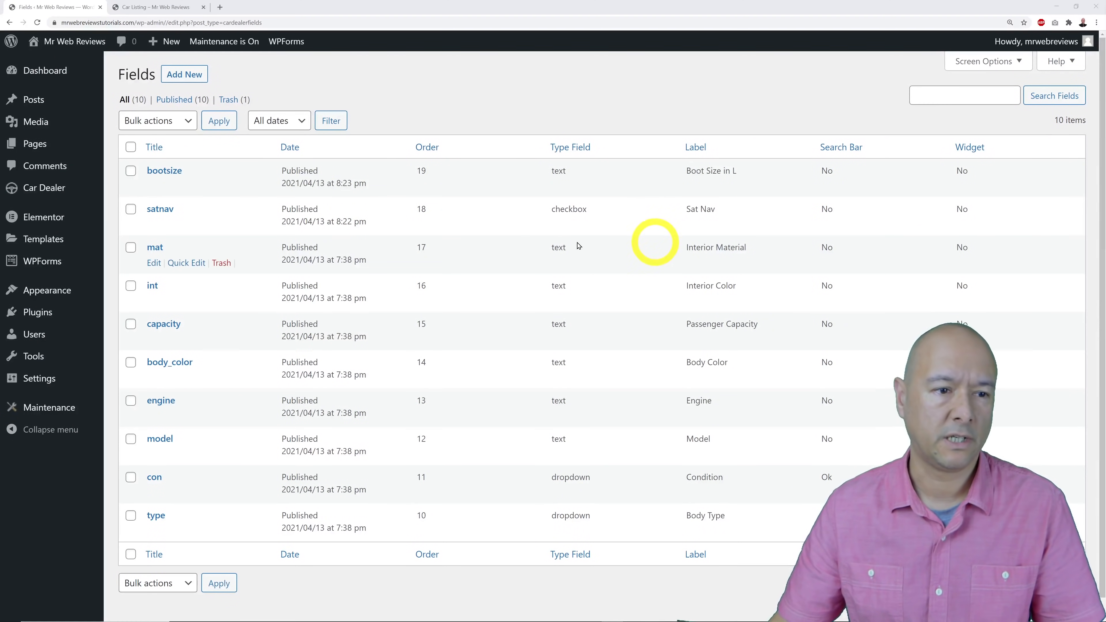
# In Car Dealer settings, set the currency to Euro and distances to Kms.
pyautogui.moveTo(44, 188)
pyautogui.click(132, 206)
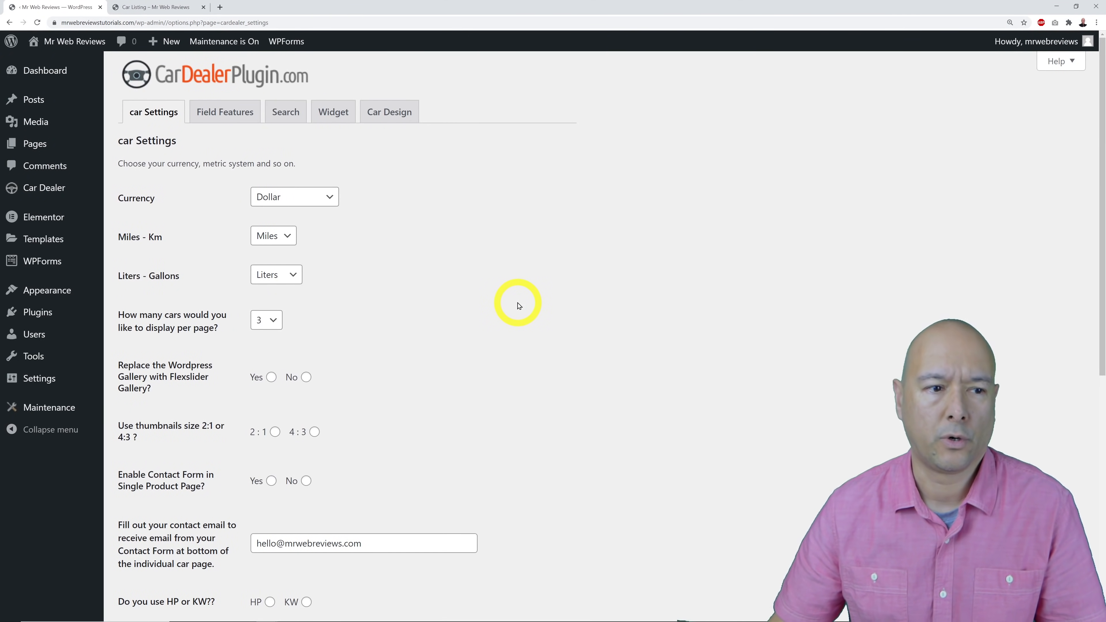
pyautogui.click(328, 197)
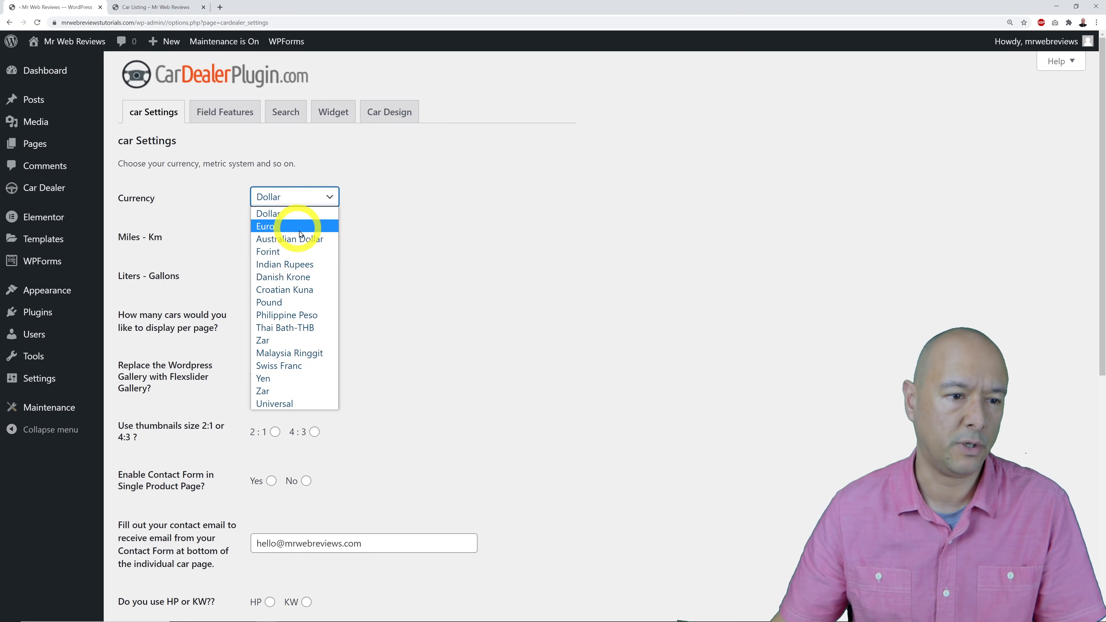
pyautogui.click(316, 303)
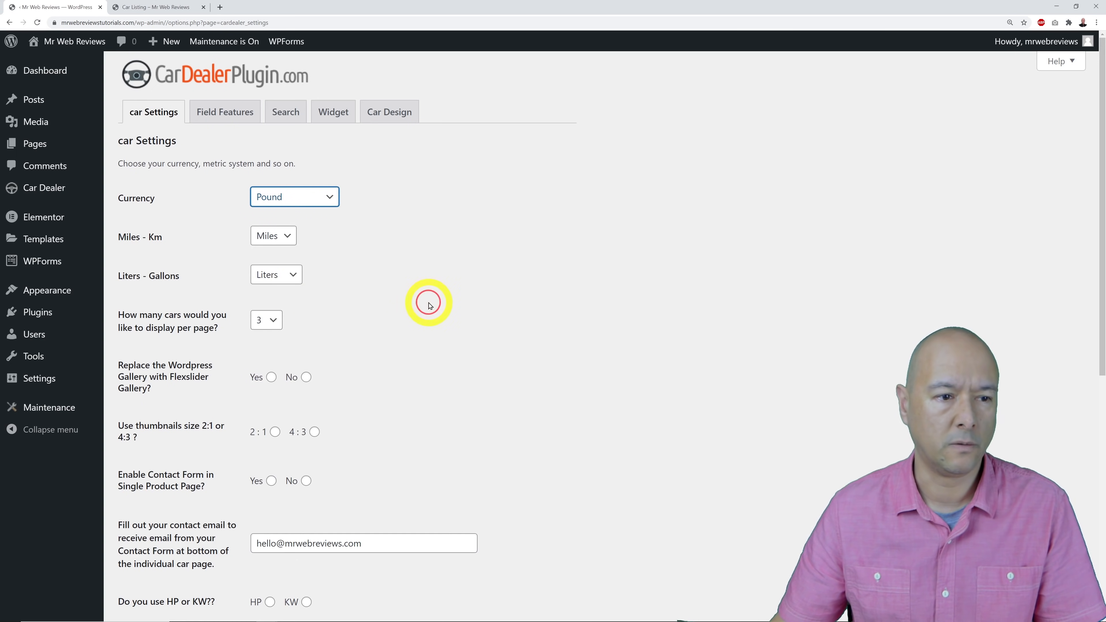
pyautogui.click(329, 199)
pyautogui.click(322, 227)
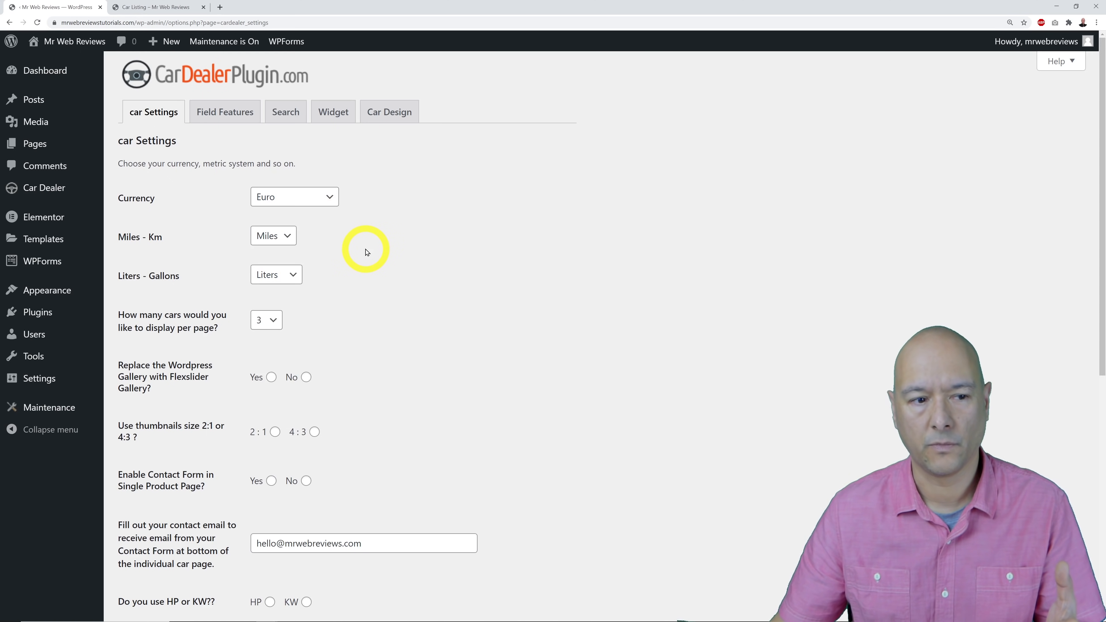
pyautogui.click(281, 235)
pyautogui.click(281, 255)
# Keep volume in Liters and show 18 cars per page.
pyautogui.scroll(-1, 381, 265)
pyautogui.click(293, 231)
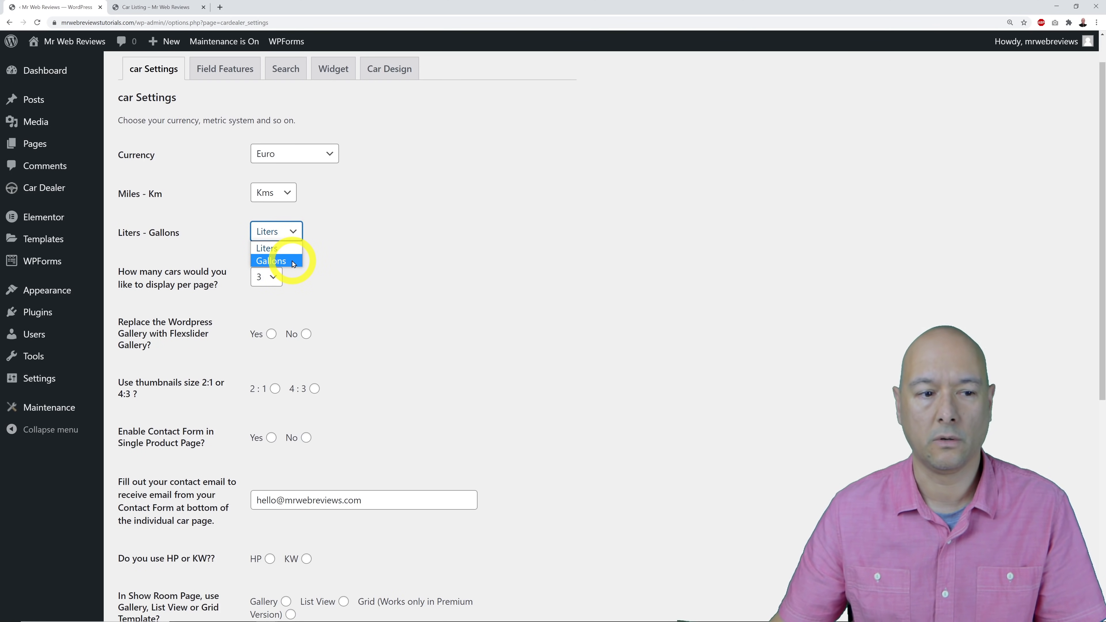
pyautogui.click(292, 261)
pyautogui.click(279, 231)
pyautogui.click(285, 248)
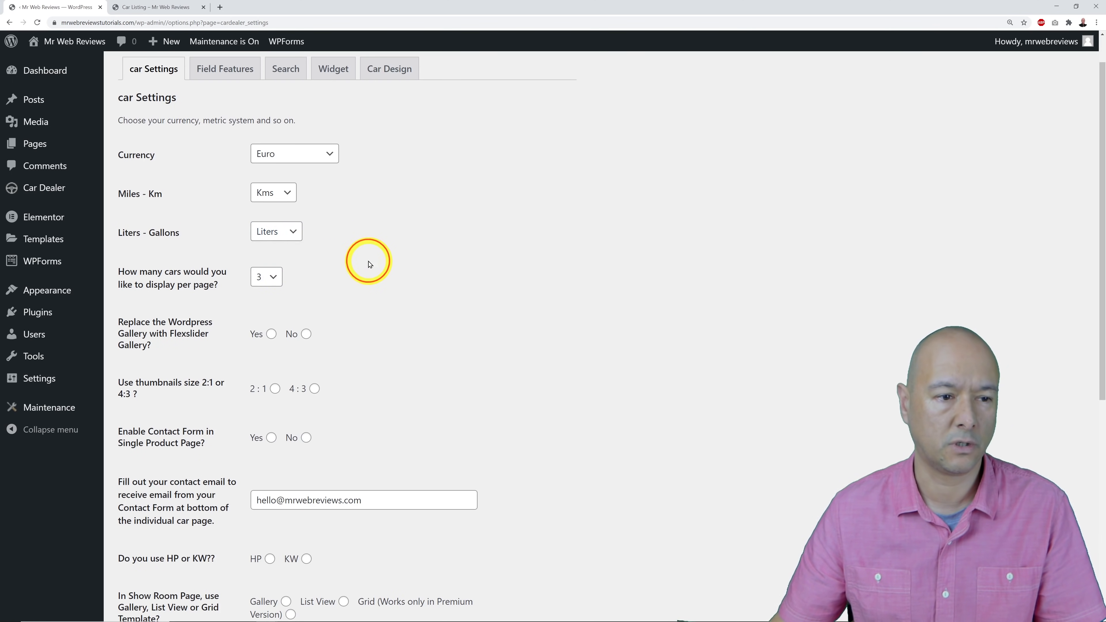
pyautogui.scroll(-1, 366, 261)
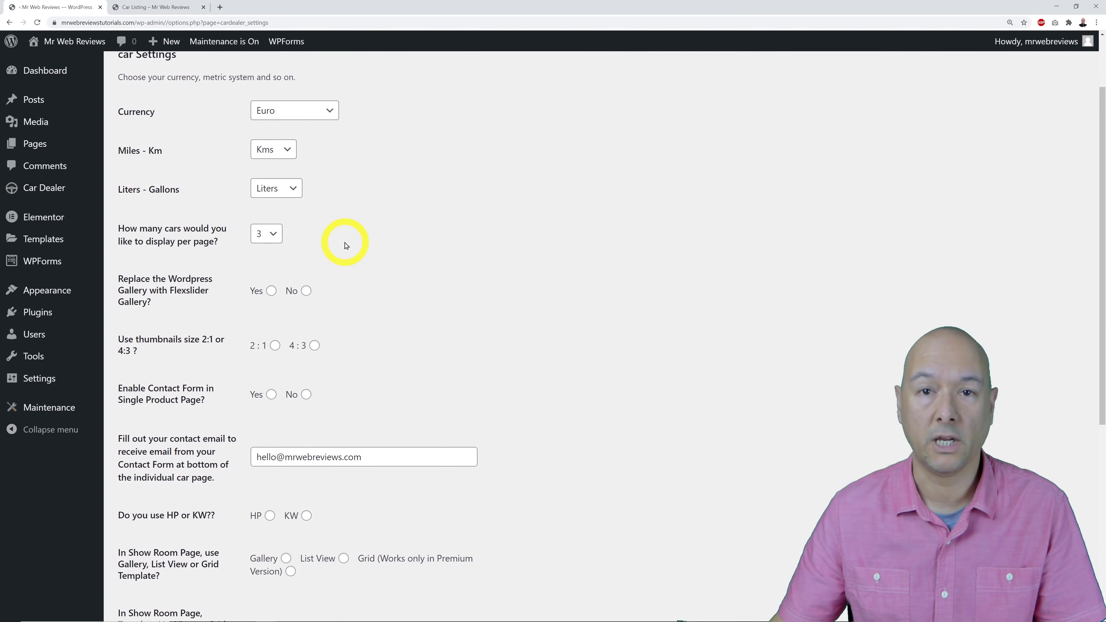
pyautogui.click(272, 234)
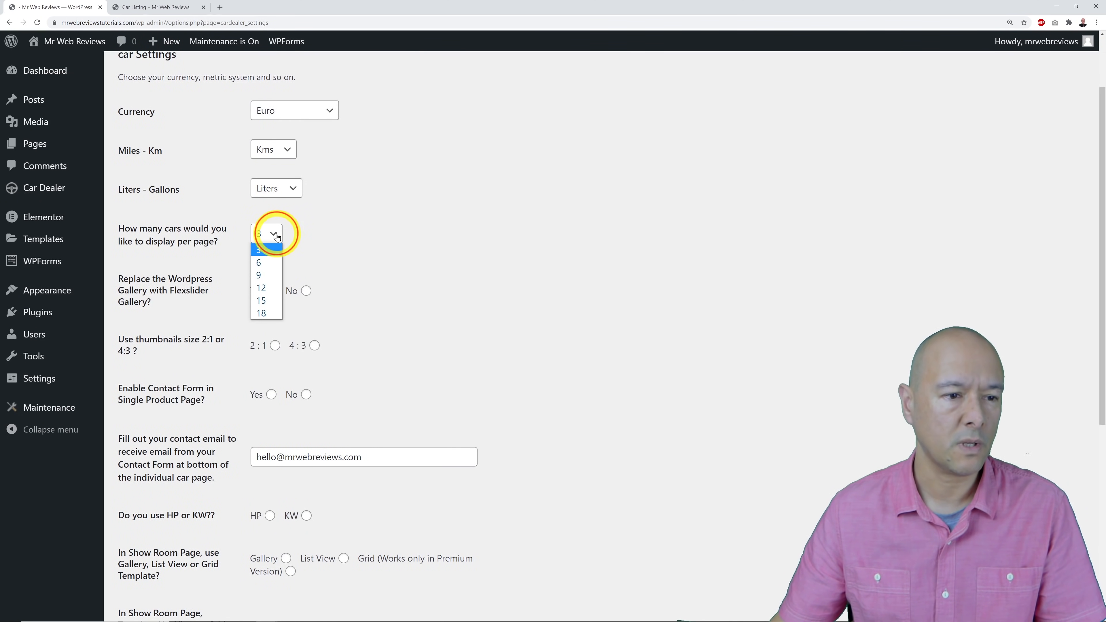
pyautogui.click(269, 313)
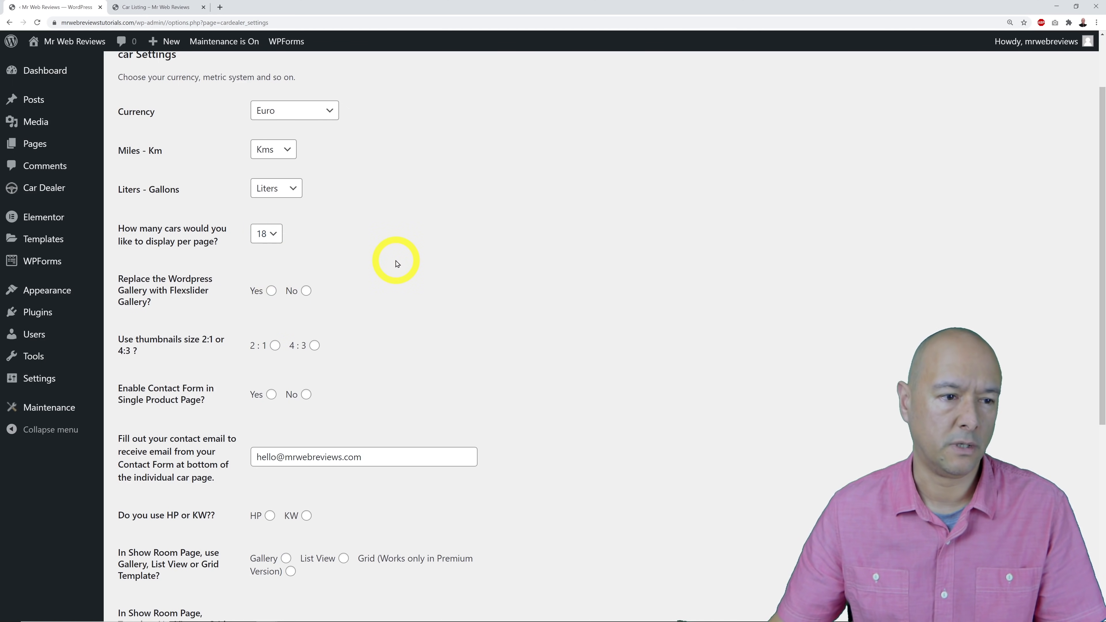
pyautogui.scroll(-1, 397, 263)
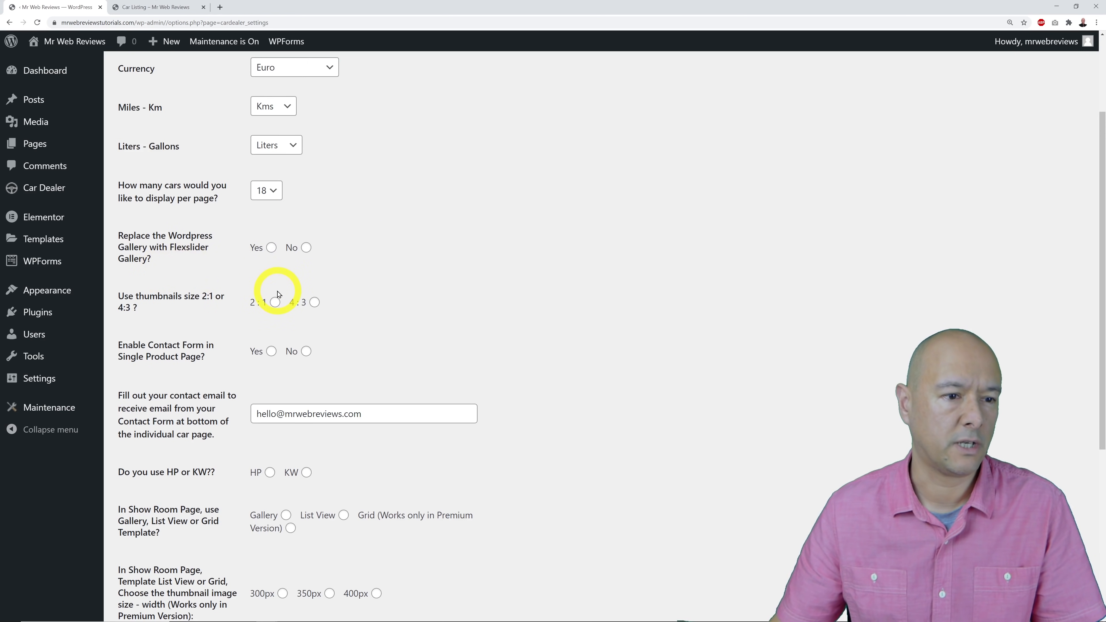
# Enable the Flexslider gallery, measure power in HP, use List View for the showroom, and save.
pyautogui.click(274, 252)
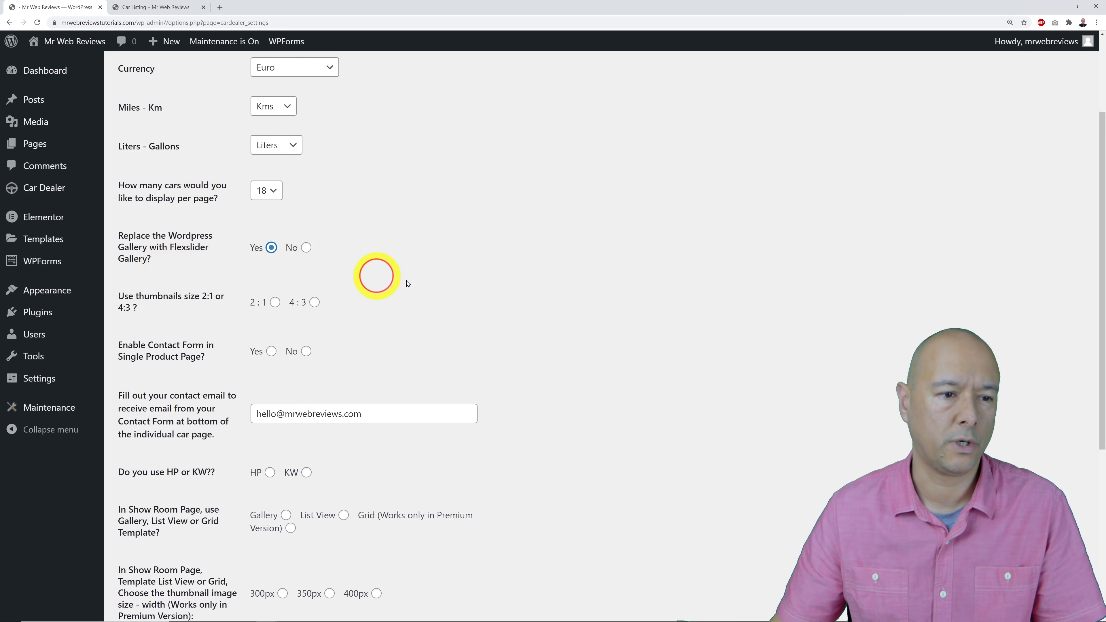
pyautogui.scroll(-2, 489, 274)
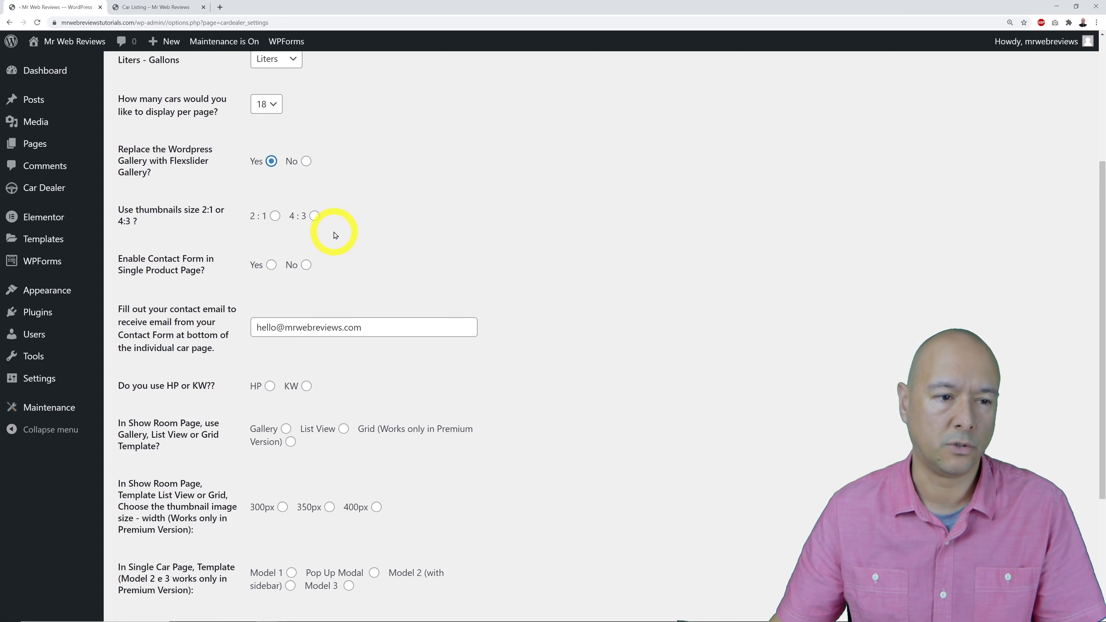
pyautogui.scroll(-4, 532, 237)
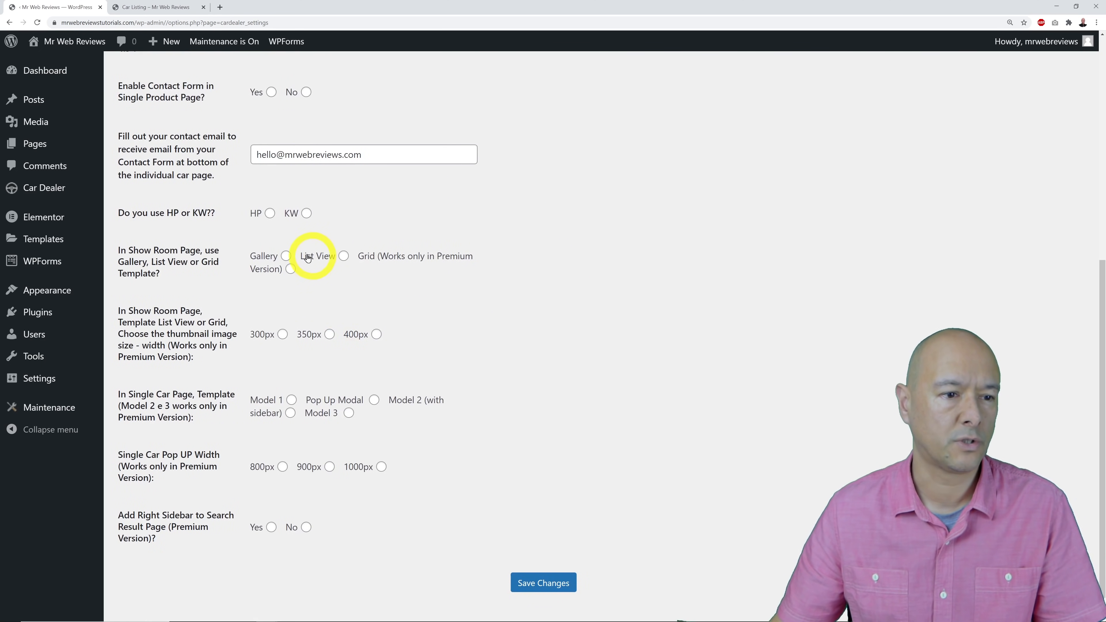
pyautogui.click(270, 214)
pyautogui.scroll(-1, 572, 322)
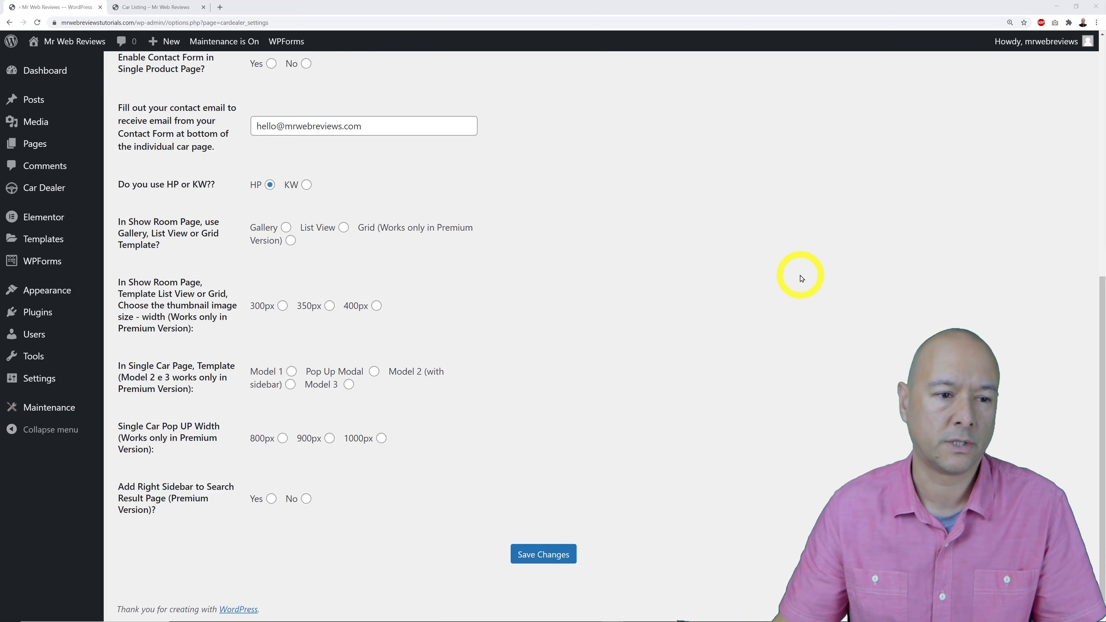
pyautogui.click(343, 227)
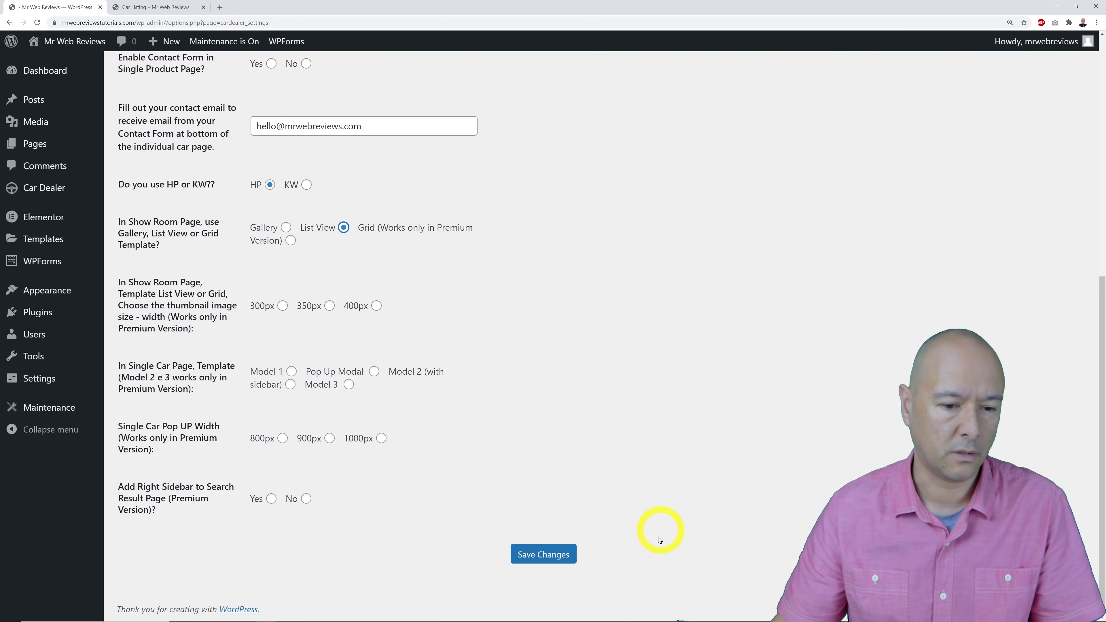
pyautogui.click(528, 555)
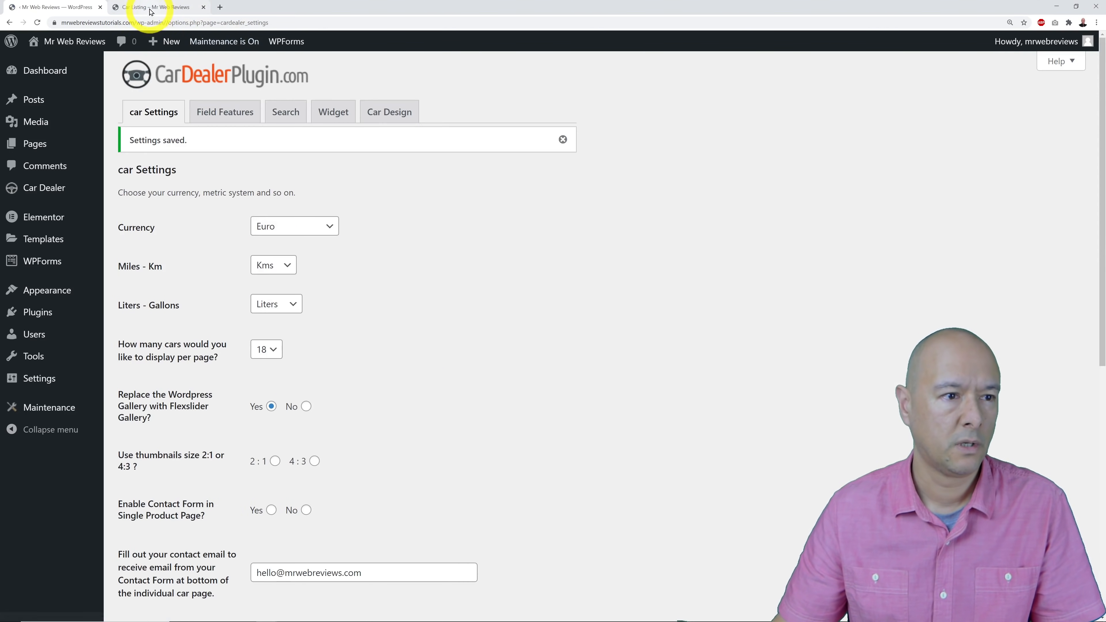
# Reload the Car Listing page and review the current list layout.
pyautogui.click(144, 6)
pyautogui.press('Return')
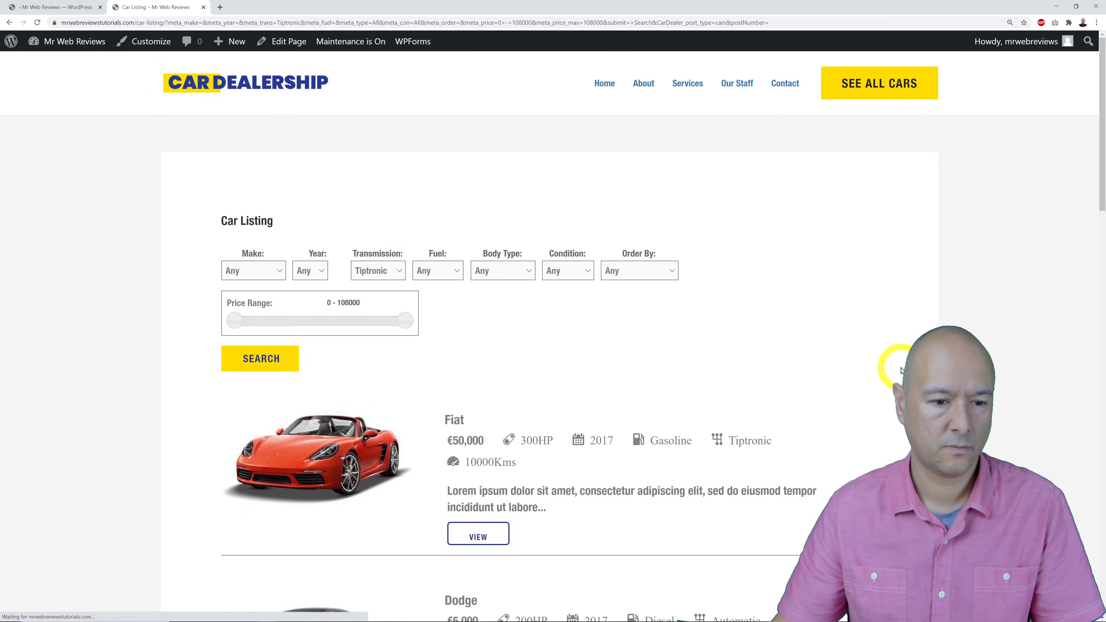
pyautogui.scroll(-3, 902, 366)
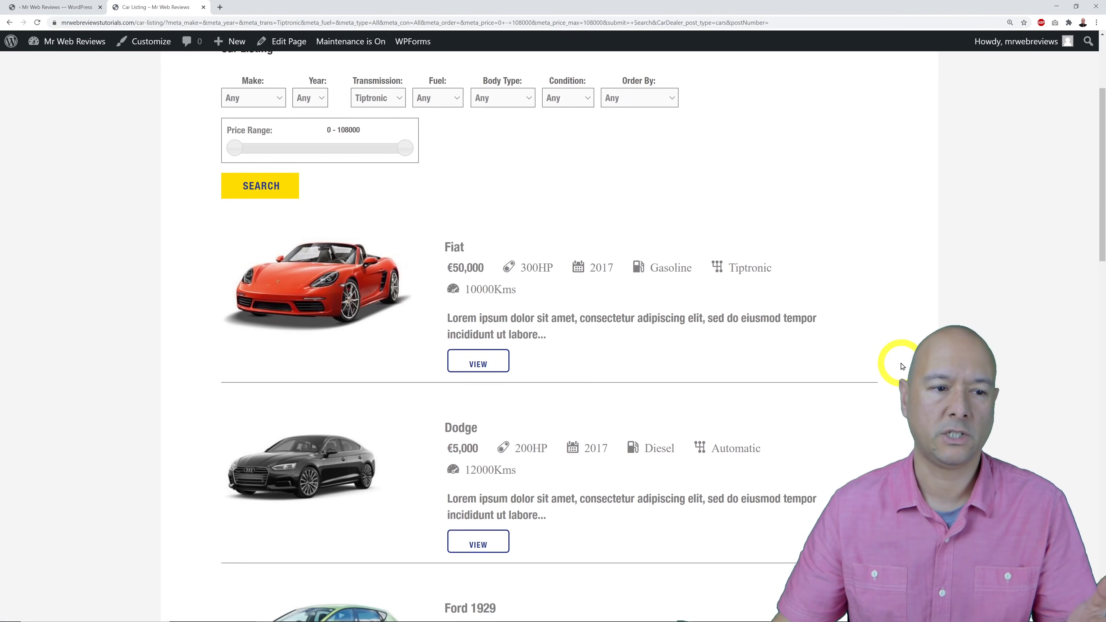
pyautogui.scroll(-2, 902, 366)
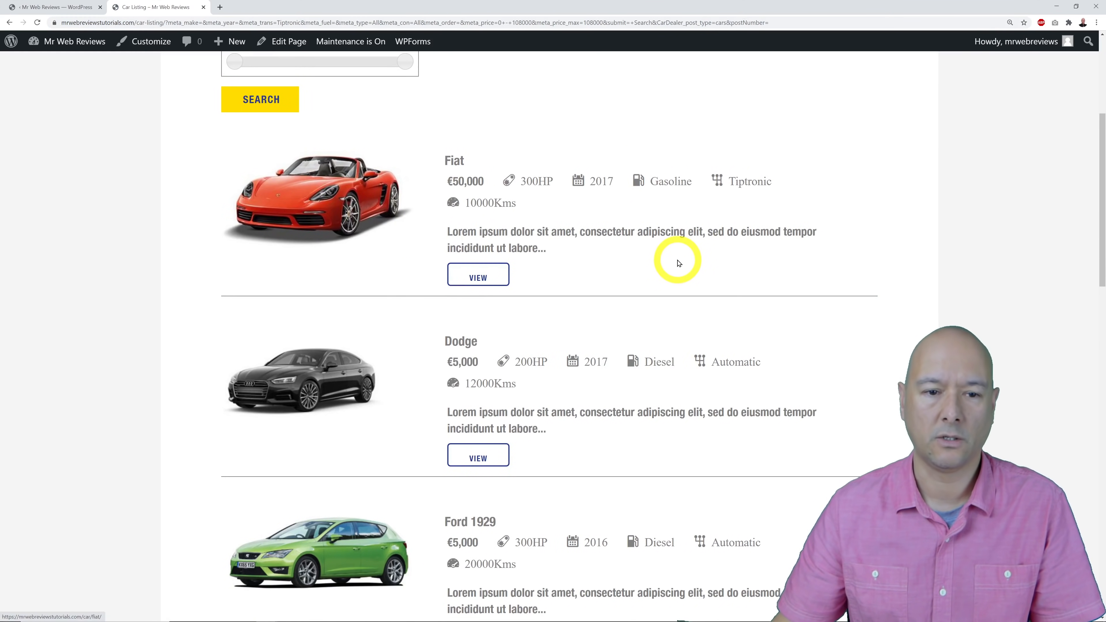
pyautogui.scroll(-1, 678, 263)
pyautogui.scroll(-4, 662, 388)
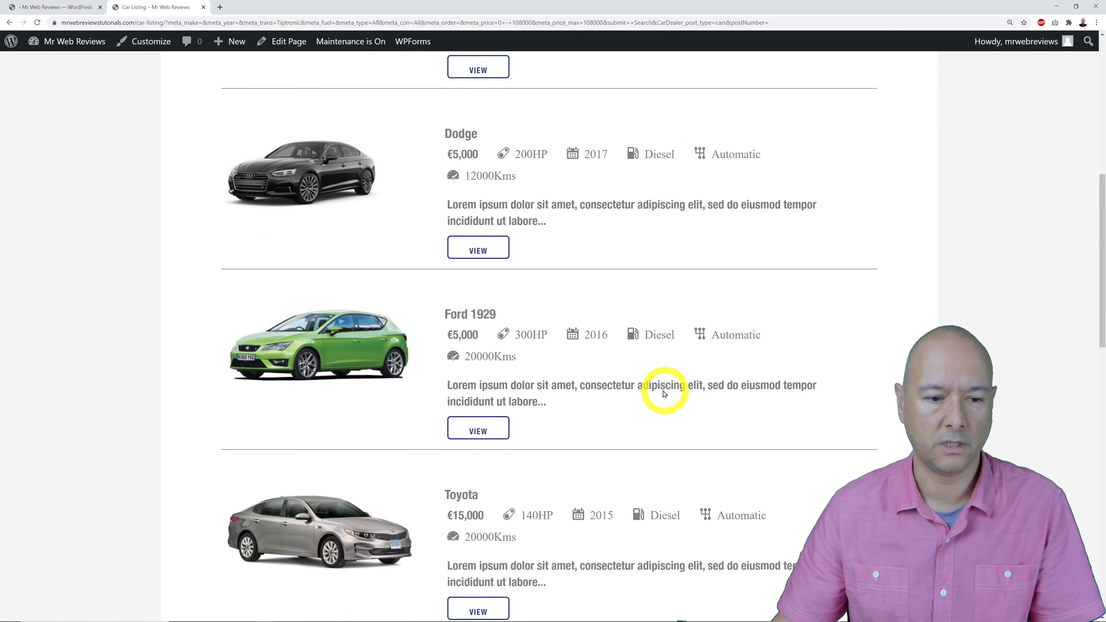
# Set the showroom template to Gallery, save, and reload Car Listing to see the photo grid.
pyautogui.click(54, 7)
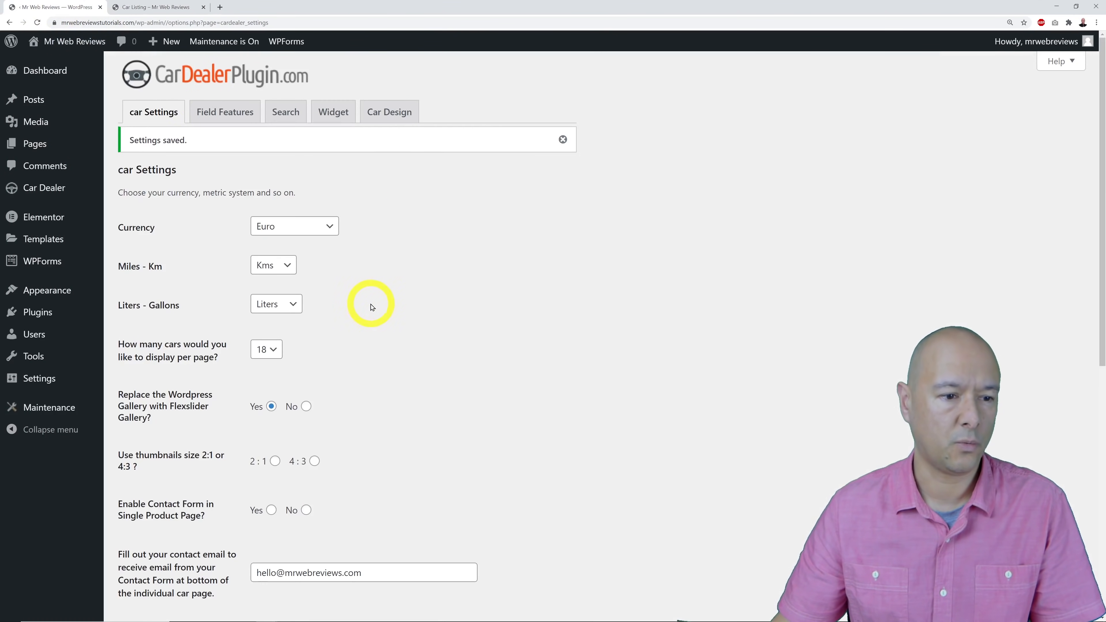
pyautogui.scroll(-10, 519, 408)
pyautogui.click(278, 230)
pyautogui.click(551, 554)
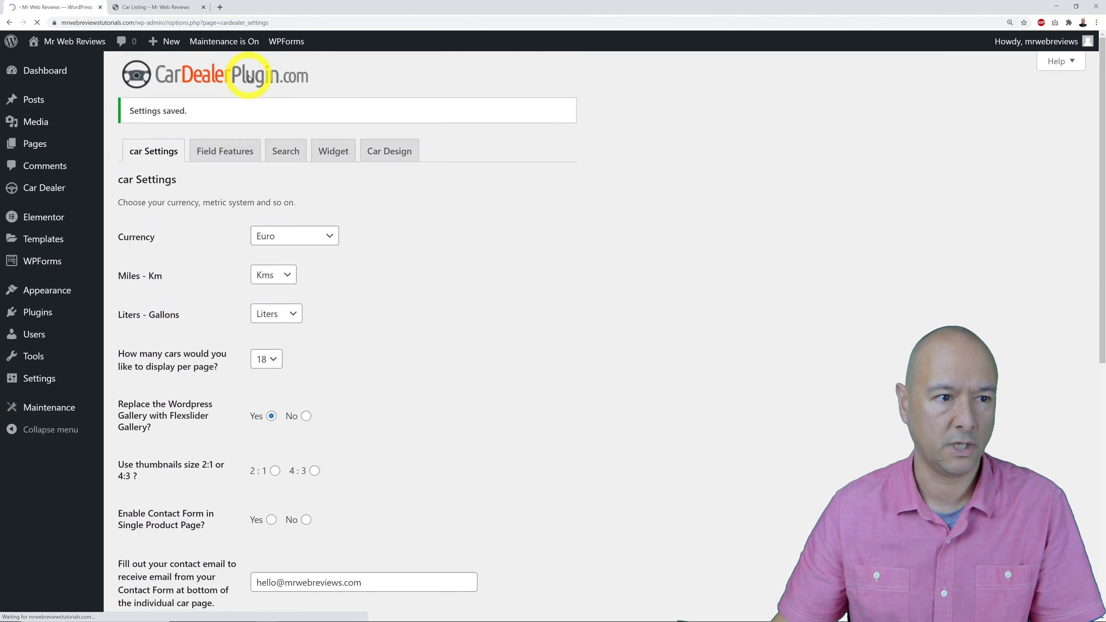
pyautogui.click(148, 6)
pyautogui.press('F5')
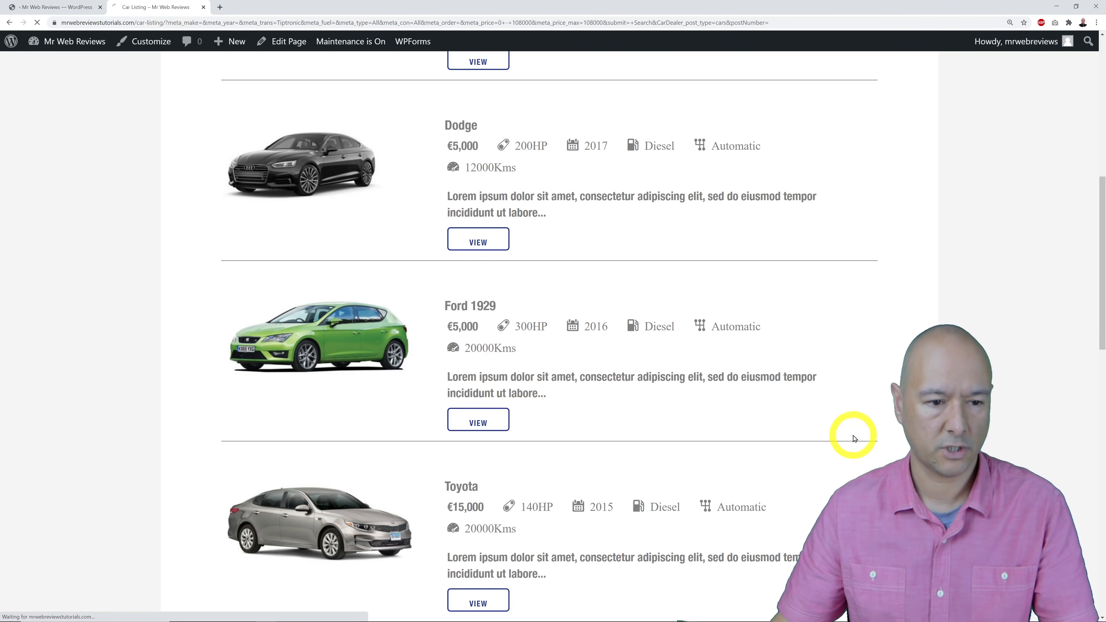
pyautogui.scroll(10, 867, 429)
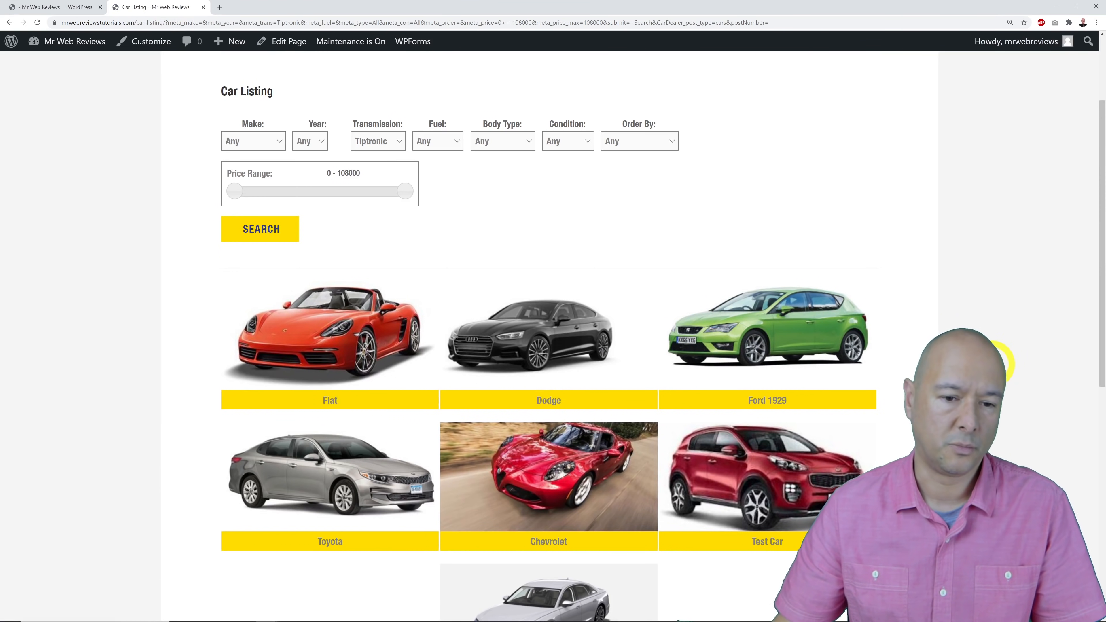
pyautogui.scroll(-2, 991, 367)
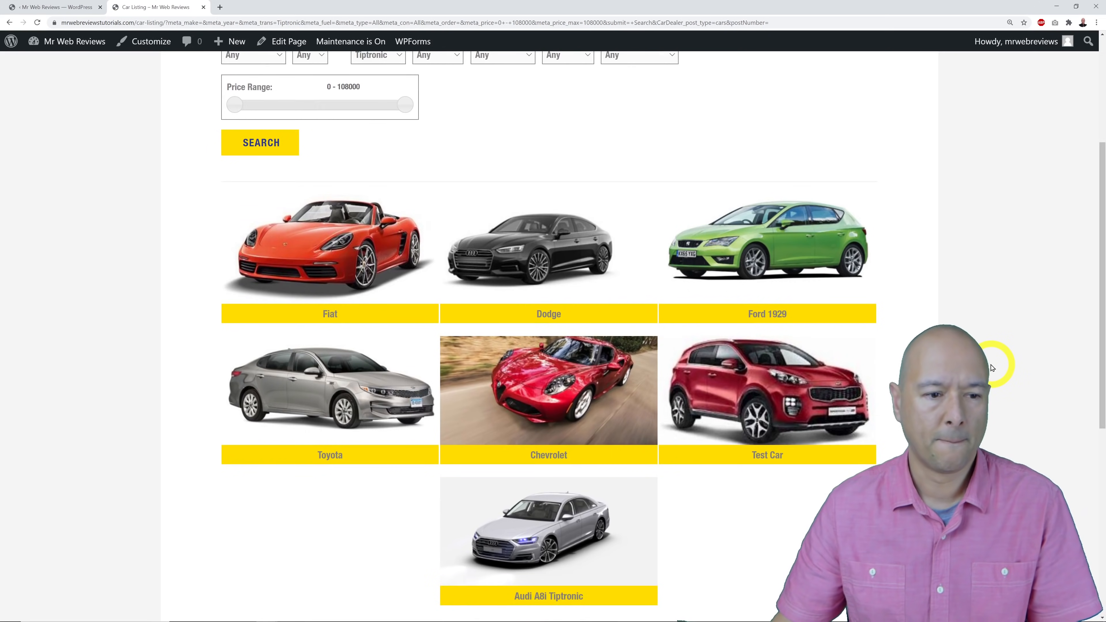
# Switch the showroom template to Grid and save the dealer settings.
pyautogui.click(44, 7)
pyautogui.scroll(-10, 545, 452)
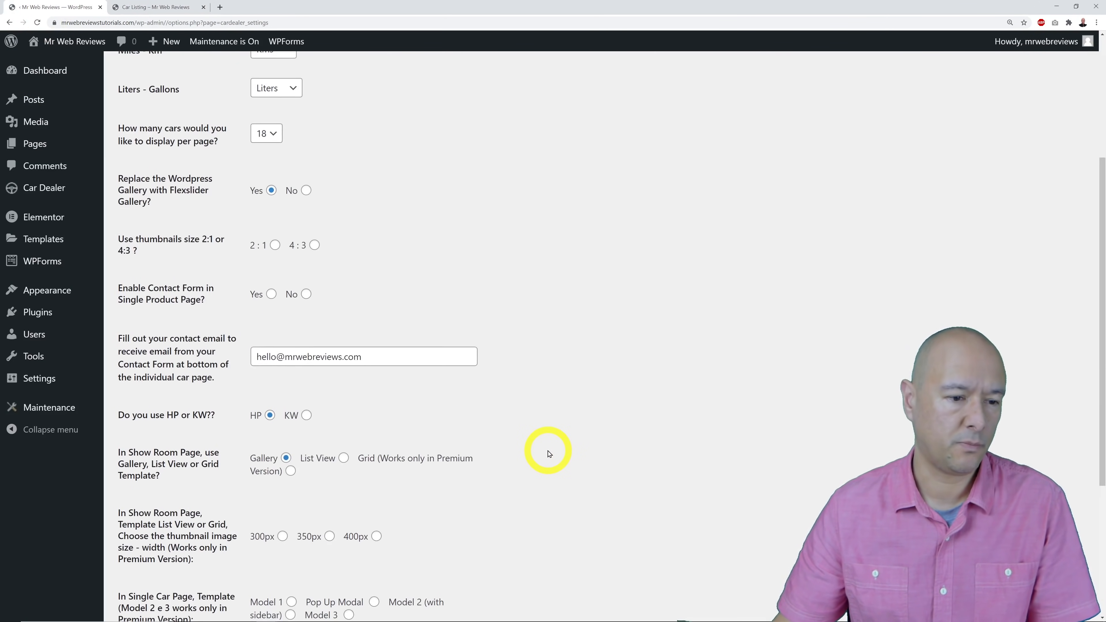
pyautogui.click(344, 227)
pyautogui.click(543, 558)
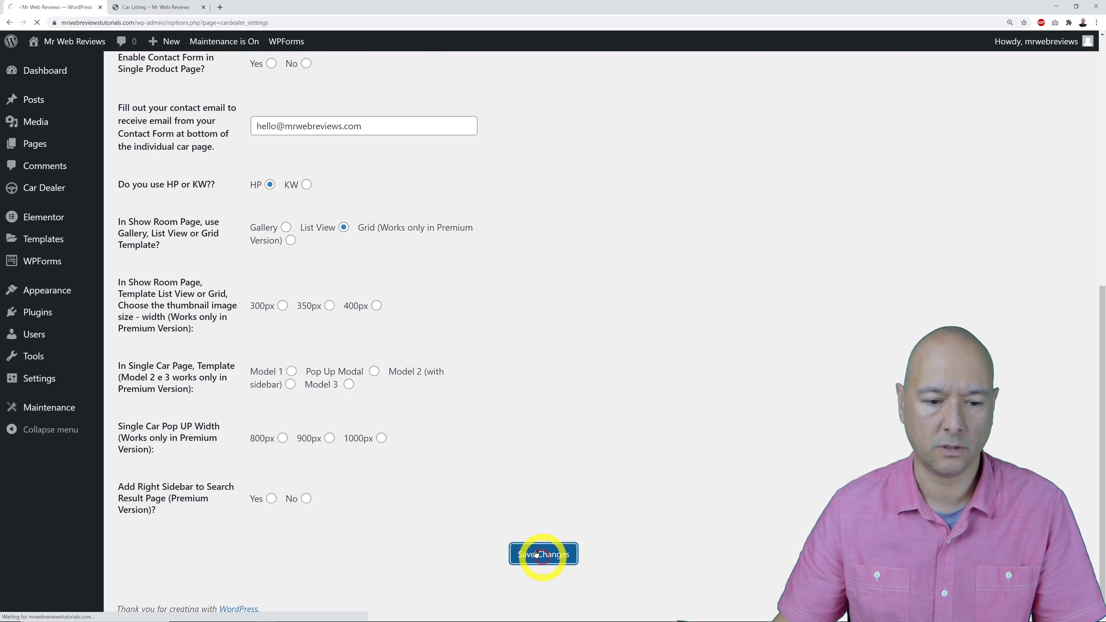
# Reload the car listing page in Grid layout and view the Fiat's detail page.
pyautogui.click(167, 7)
pyautogui.press('F5')
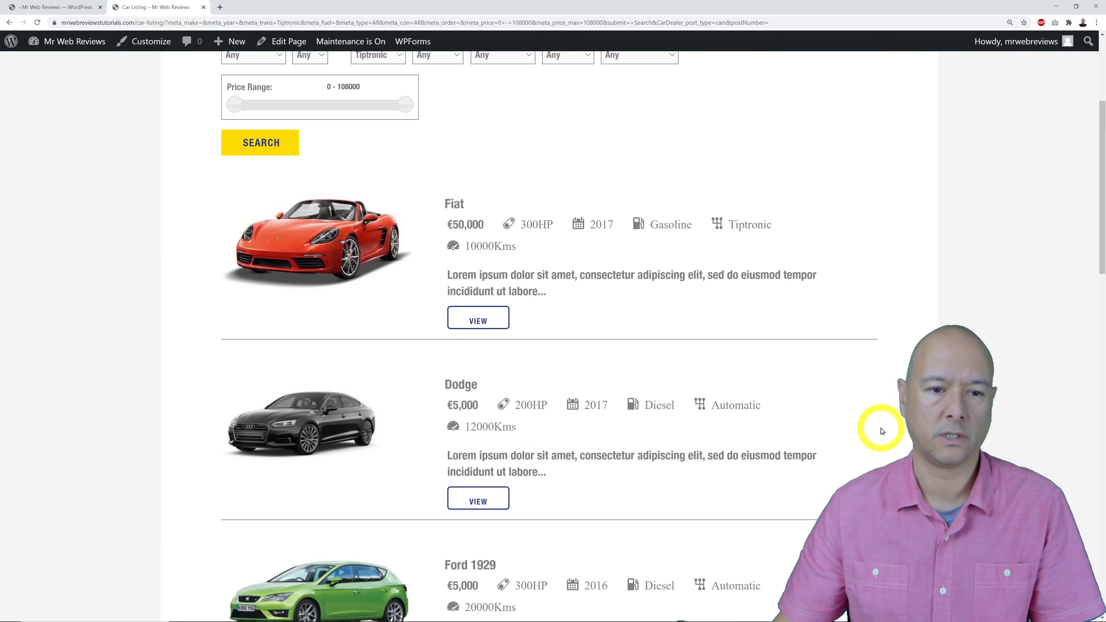
pyautogui.scroll(-4, 881, 431)
pyautogui.click(501, 370)
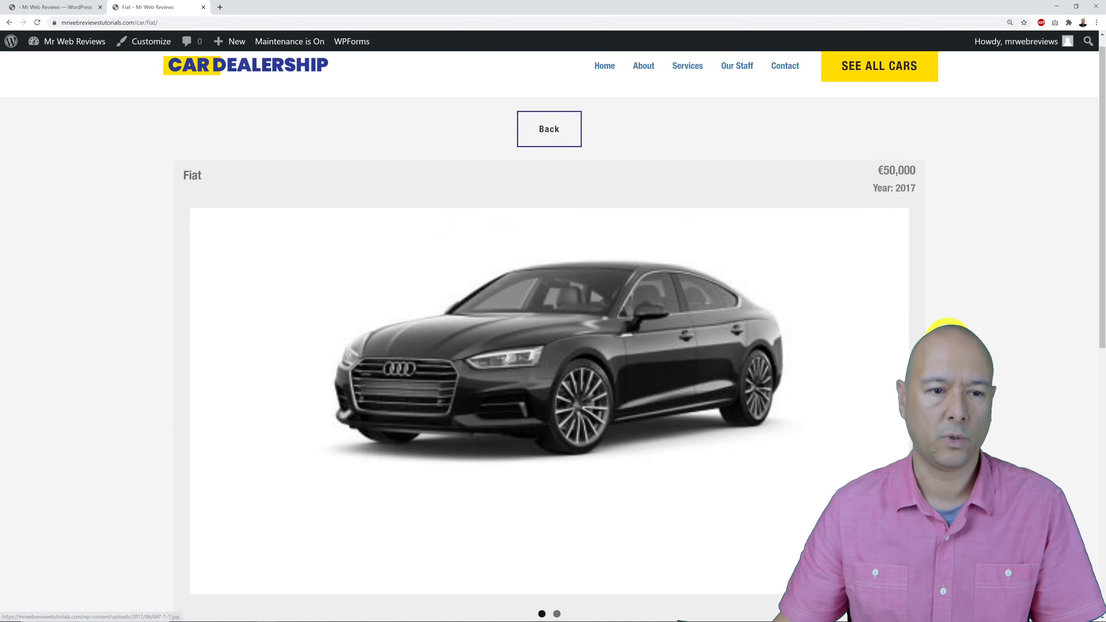
pyautogui.scroll(-10, 548, 349)
pyautogui.scroll(7, 549, 349)
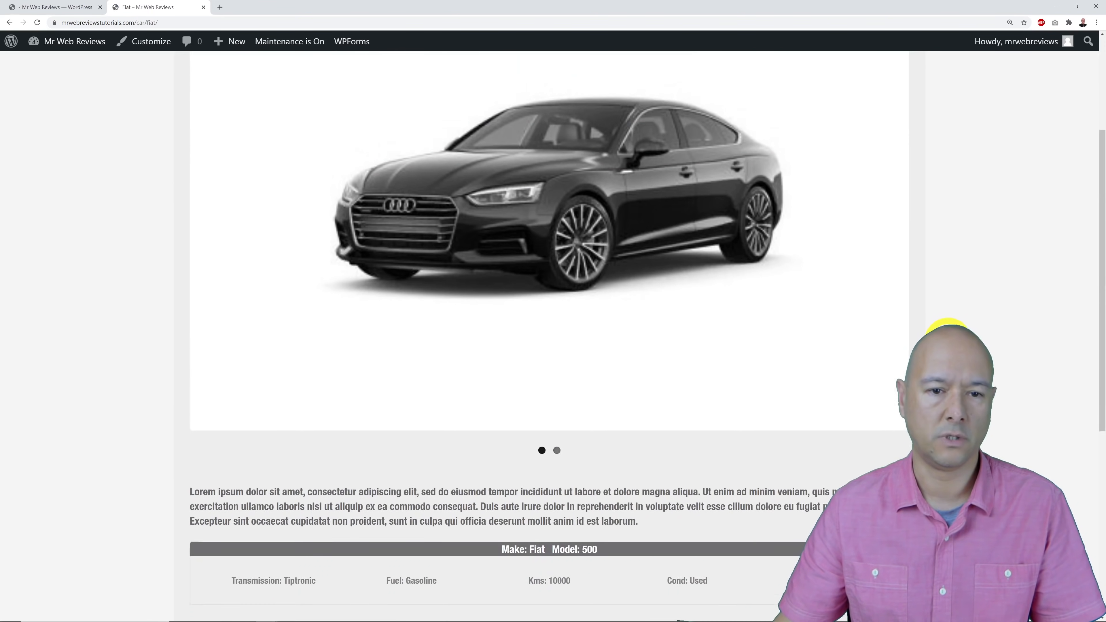
pyautogui.scroll(5, 860, 348)
# Go back to the car list, then return to the Car Dealer settings.
pyautogui.click(536, 139)
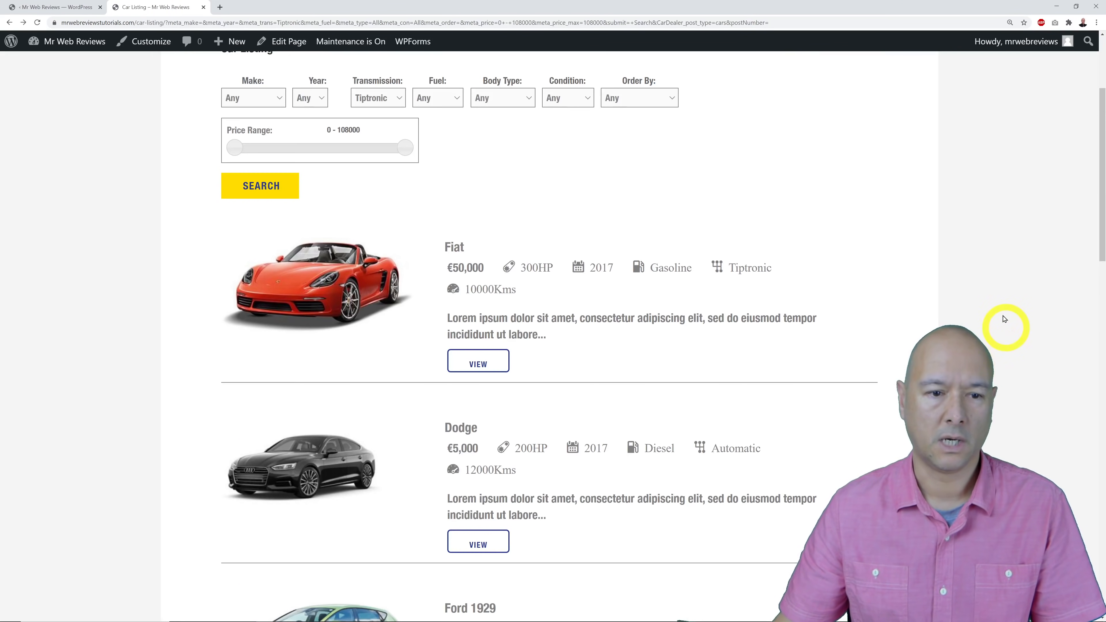
pyautogui.scroll(-8, 1005, 316)
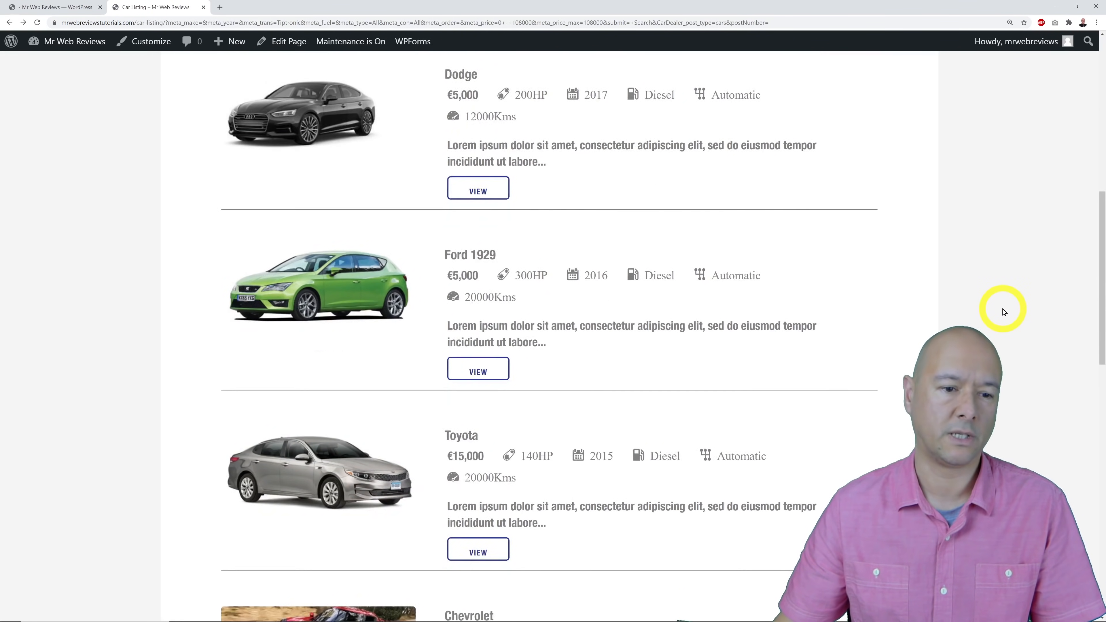
pyautogui.scroll(11, 1000, 308)
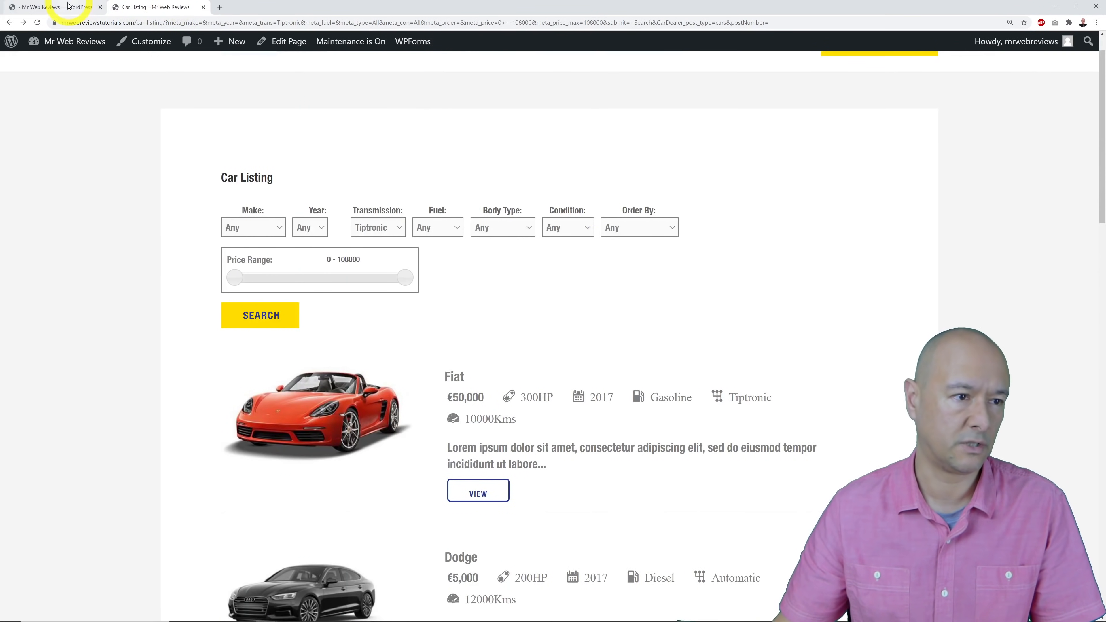
pyautogui.click(67, 6)
pyautogui.scroll(-10, 434, 289)
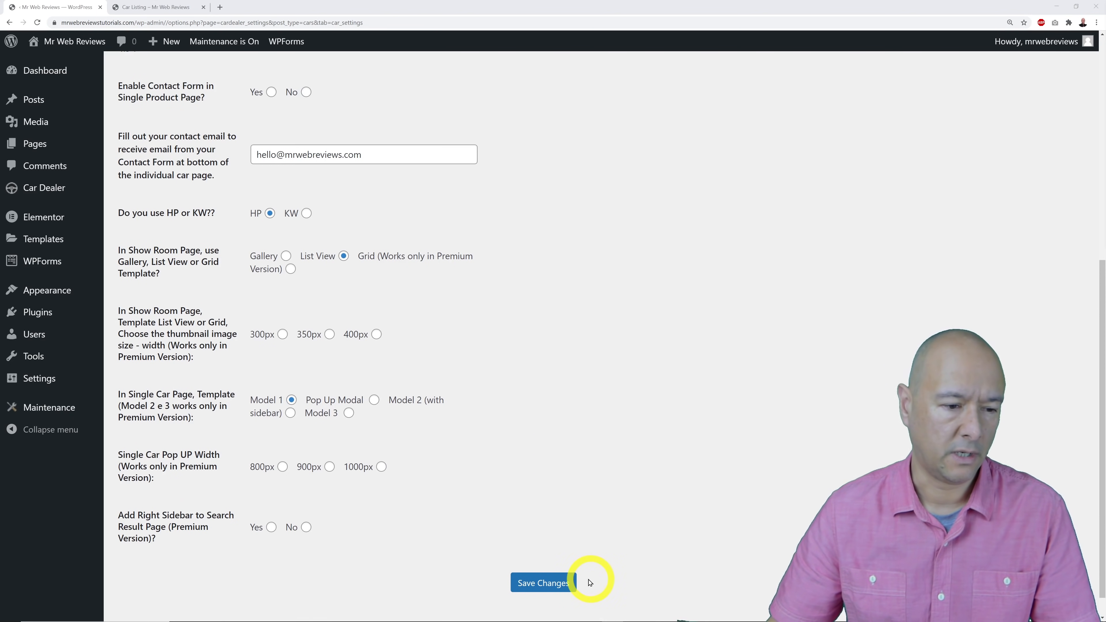
# Save the dealer settings and go to the Car Dealer Cars Table.
pyautogui.click(566, 583)
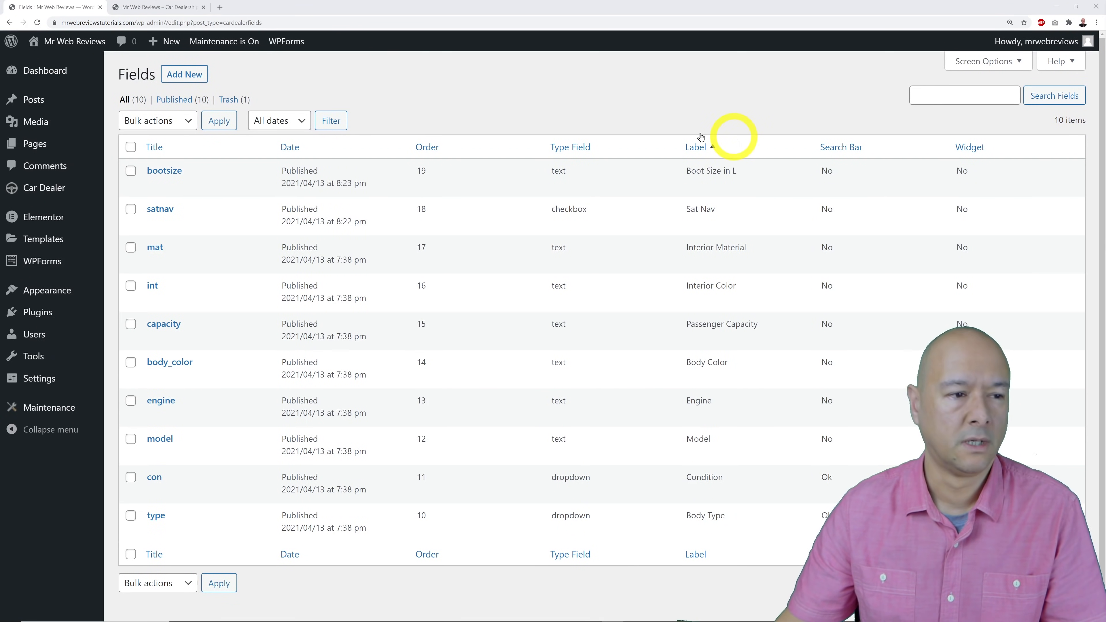
pyautogui.moveTo(37, 190)
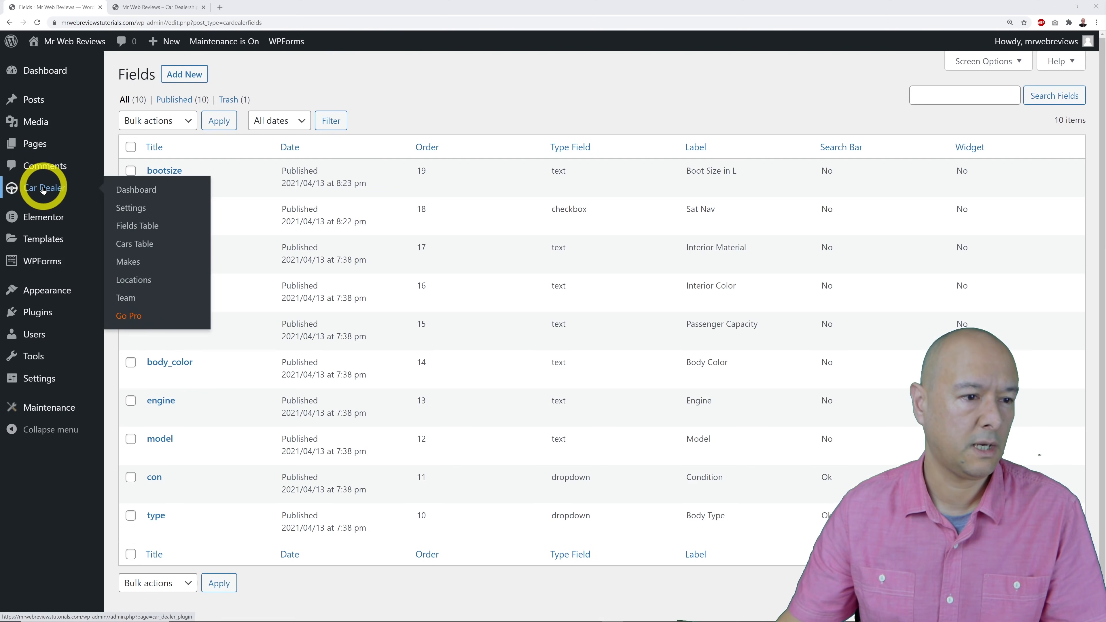
pyautogui.click(134, 245)
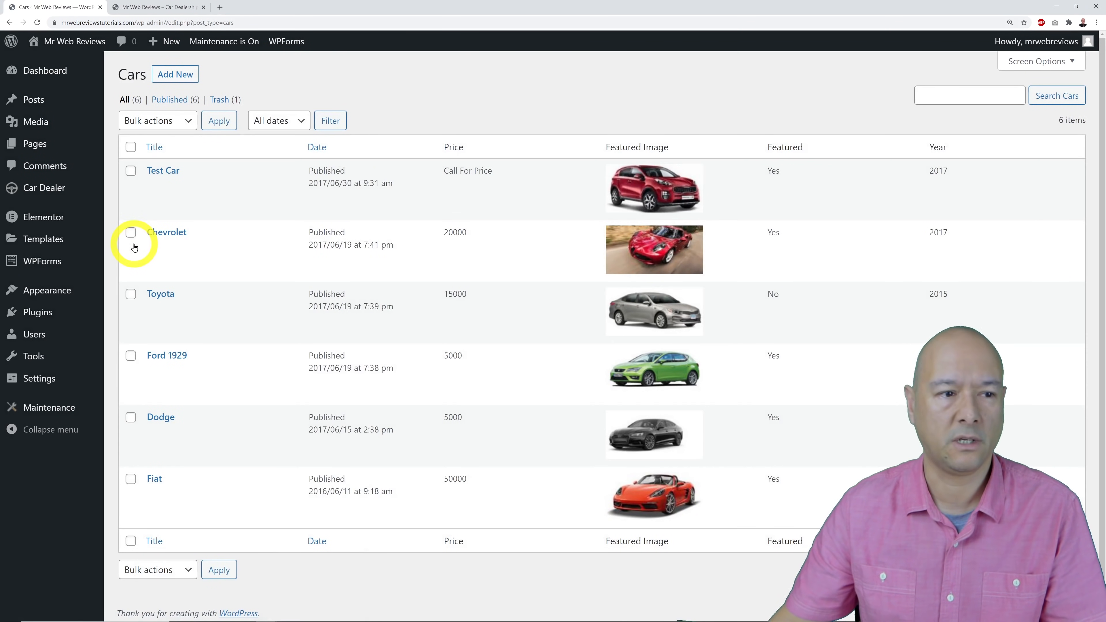
# Add a new car listing titled 'Audi A8i Tiptronic'.
pyautogui.click(187, 79)
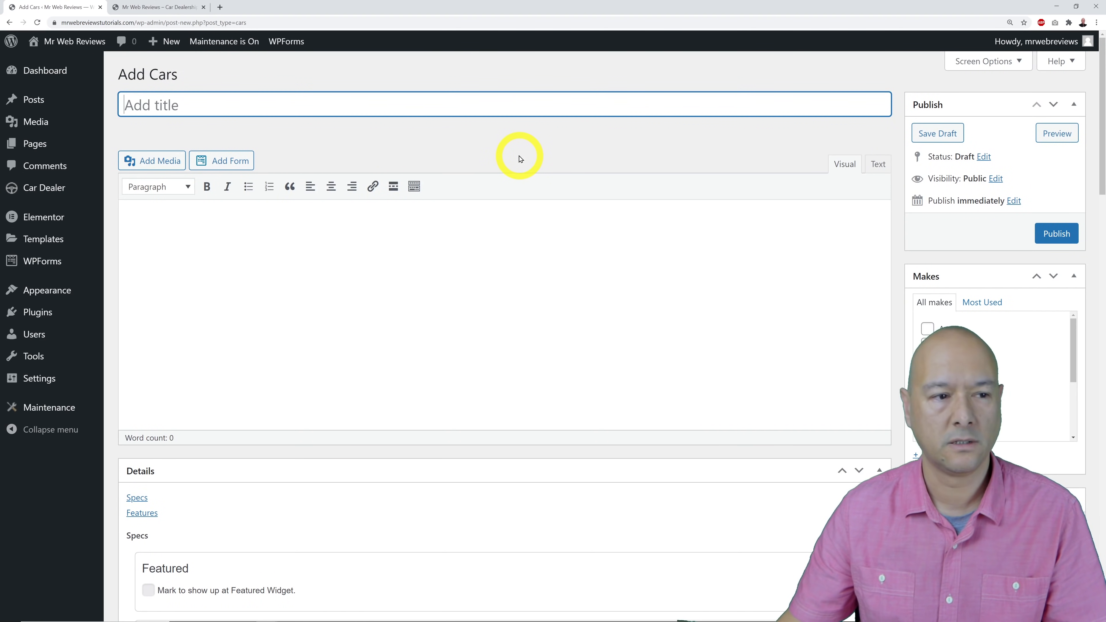
pyautogui.write('Au')
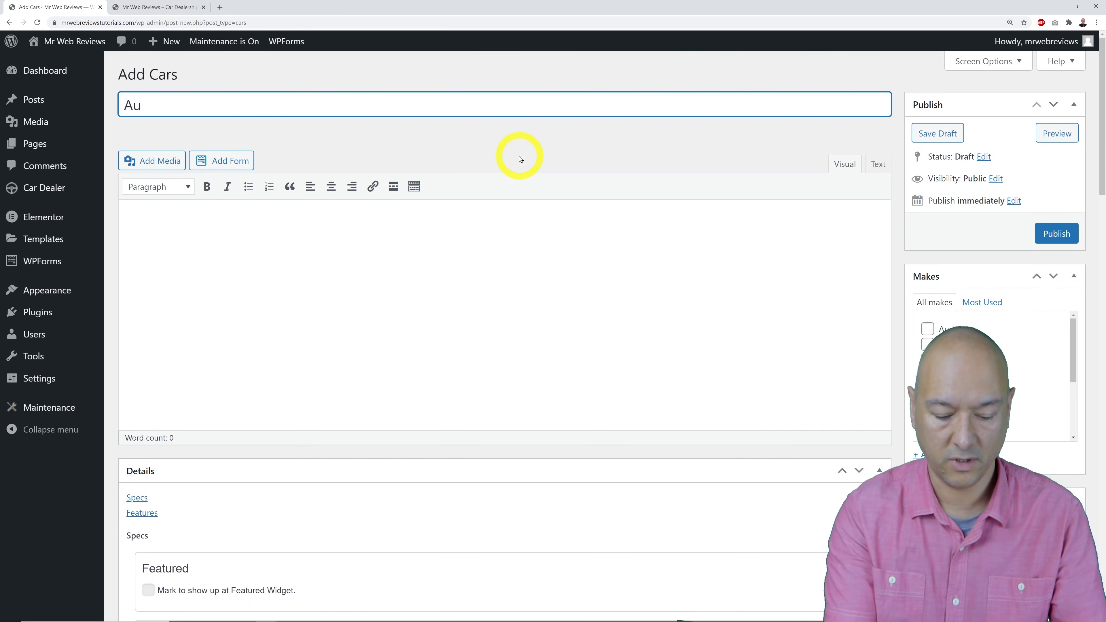
pyautogui.write('di A8')
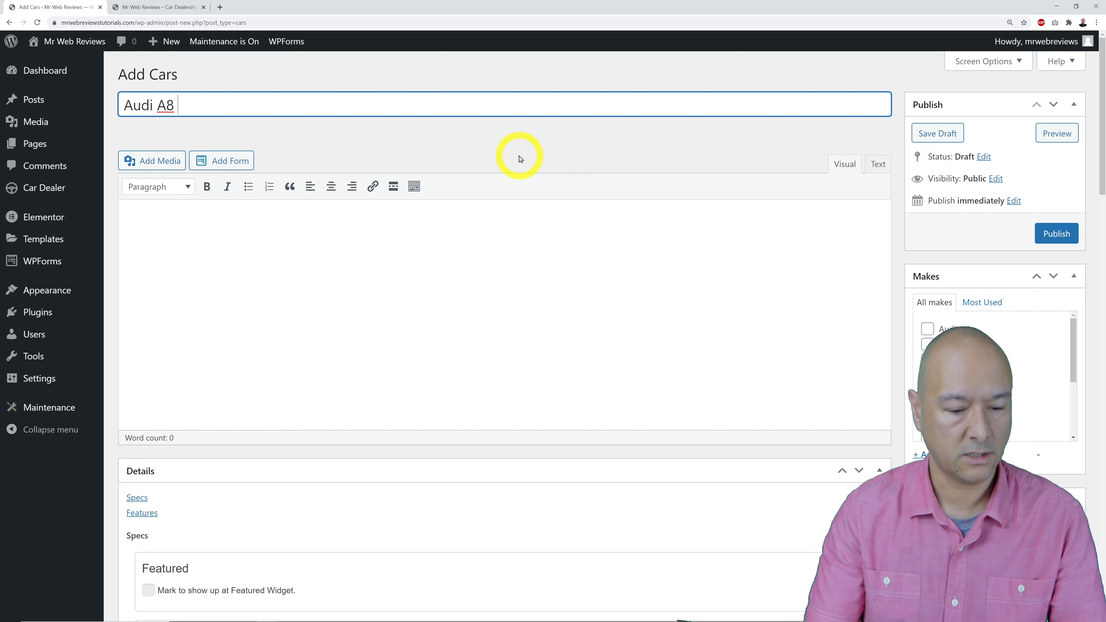
pyautogui.write('i Tiptronic')
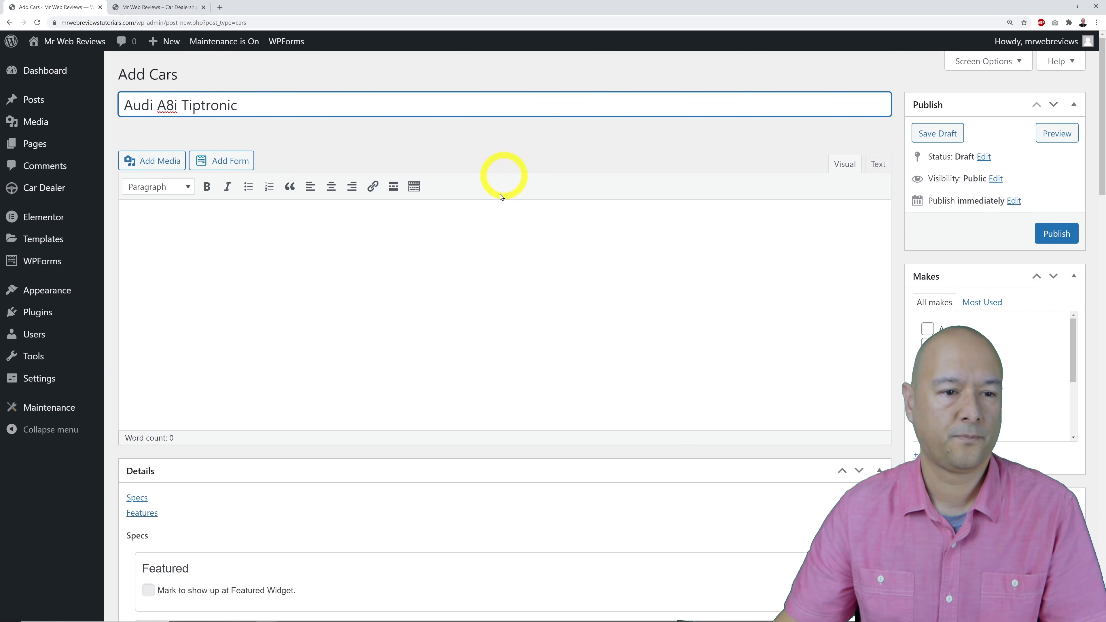
pyautogui.click(500, 292)
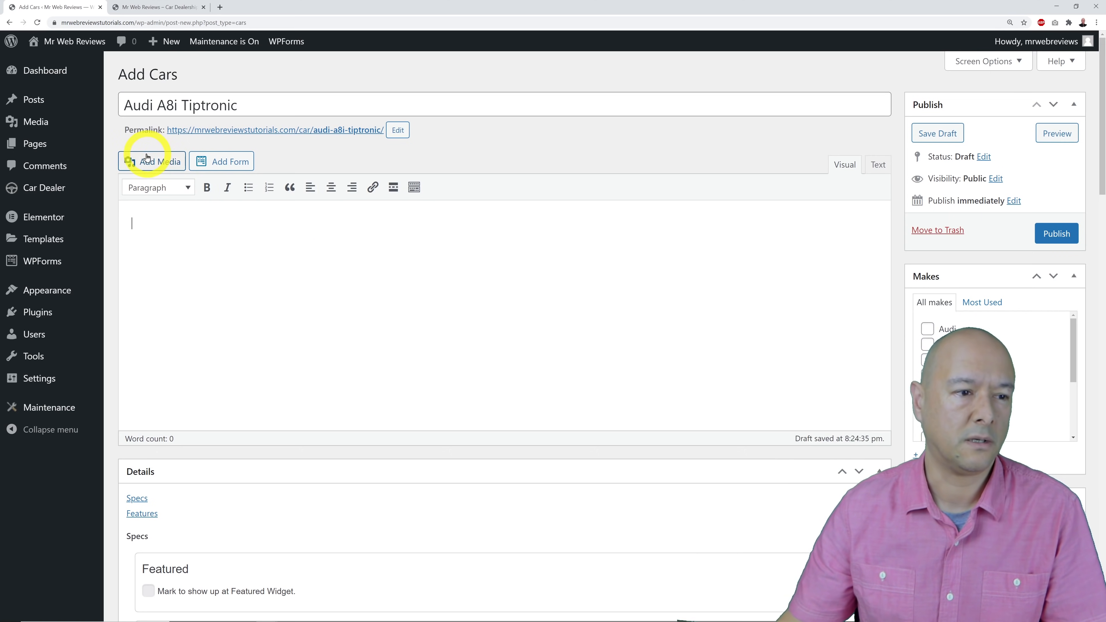
# Upload the six Audi_a8 photos through the Add Media gallery uploader.
pyautogui.click(152, 167)
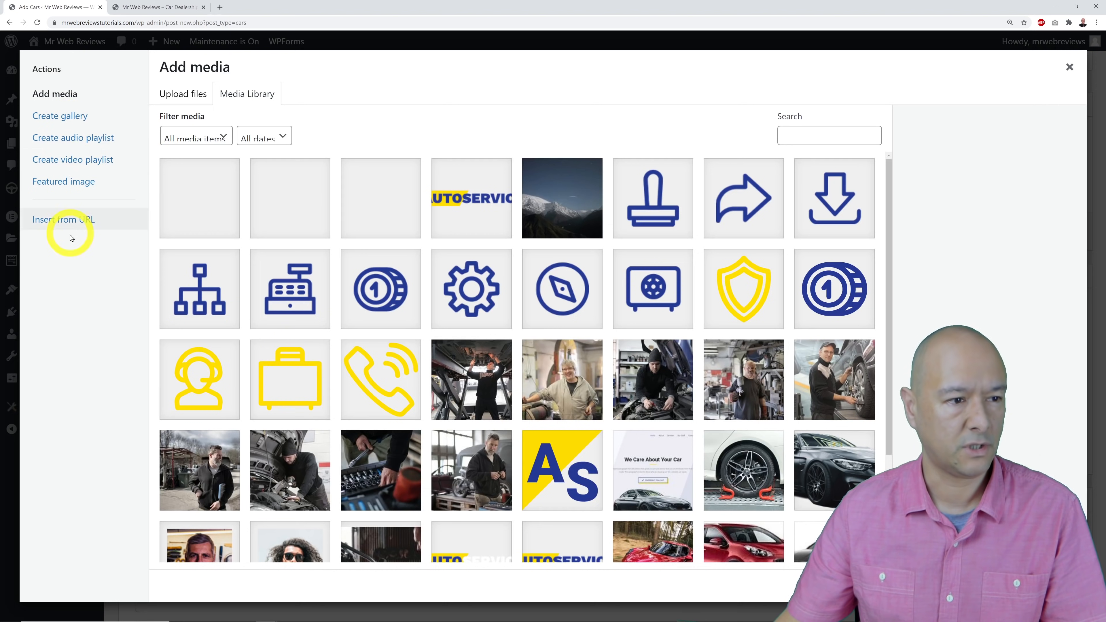
pyautogui.click(62, 116)
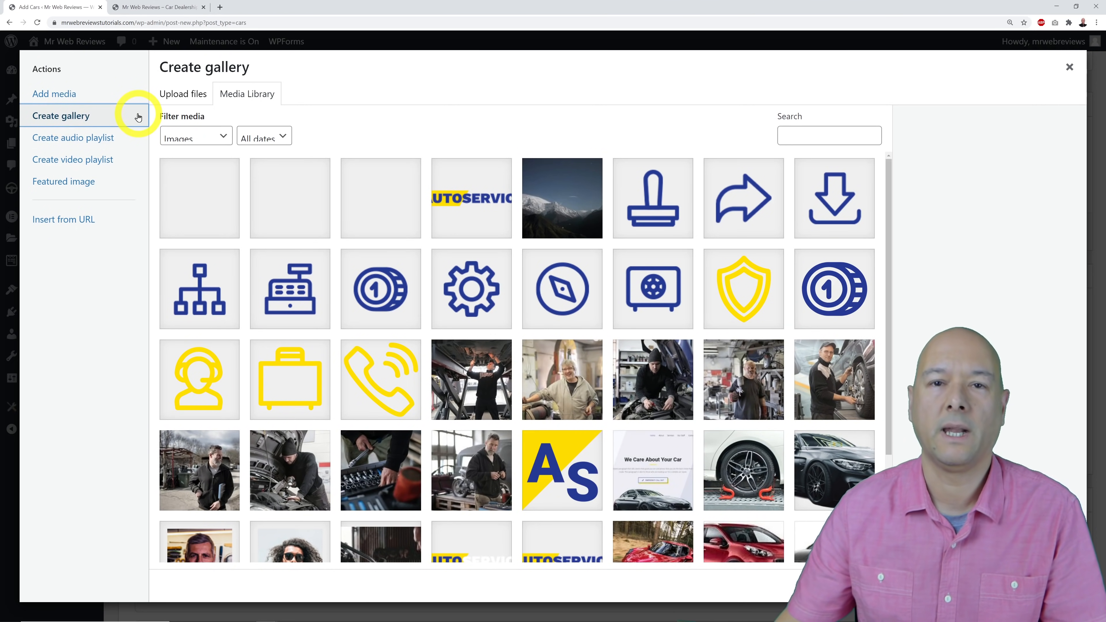
pyautogui.click(177, 98)
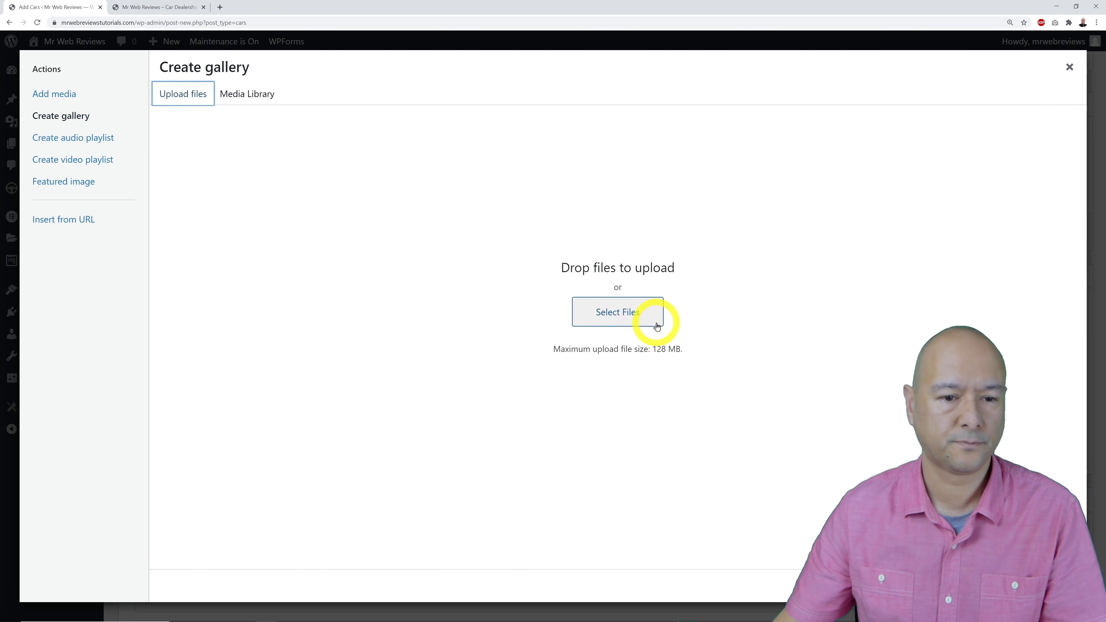
pyautogui.click(636, 321)
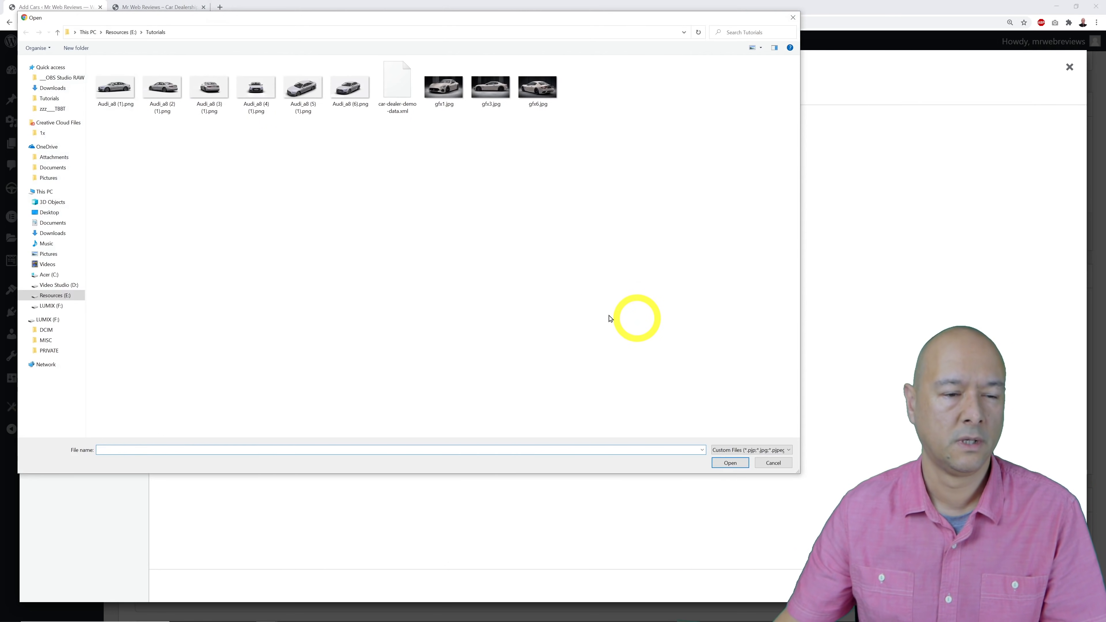
pyautogui.moveTo(363, 149); pyautogui.dragTo(117, 92)
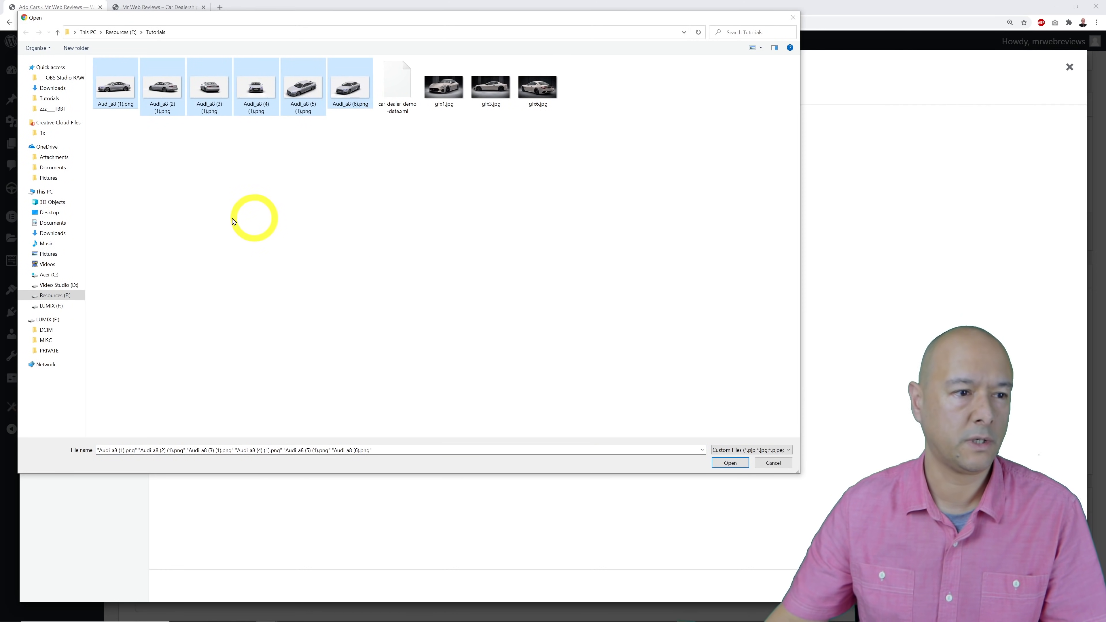
pyautogui.click(729, 462)
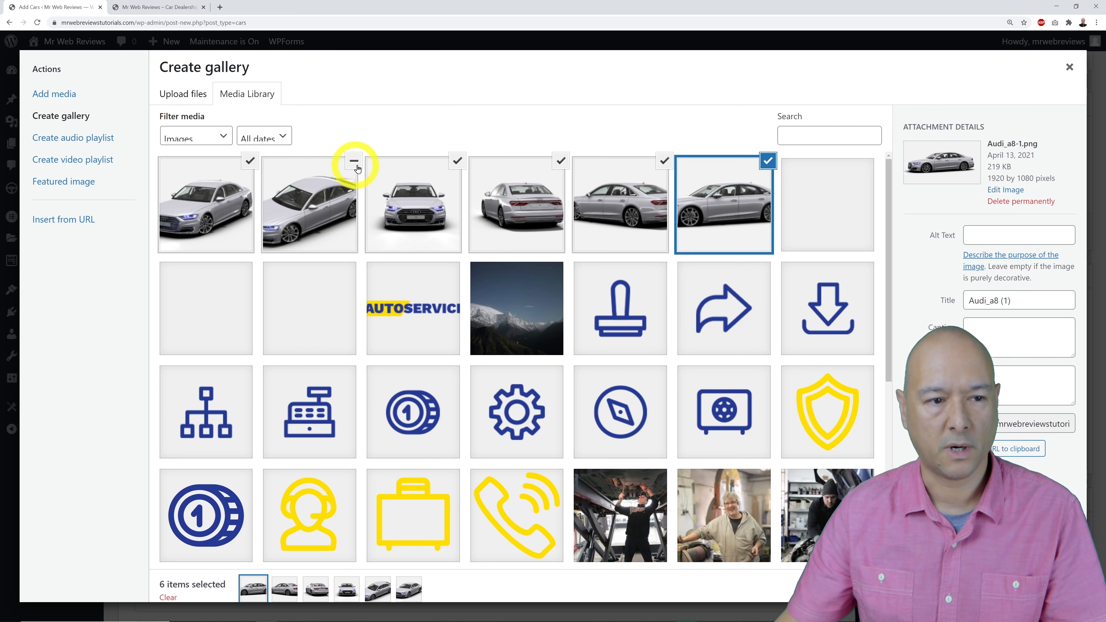
# Build a six-photo gallery from the uploaded Audi images and insert it into the listing.
pyautogui.click(461, 167)
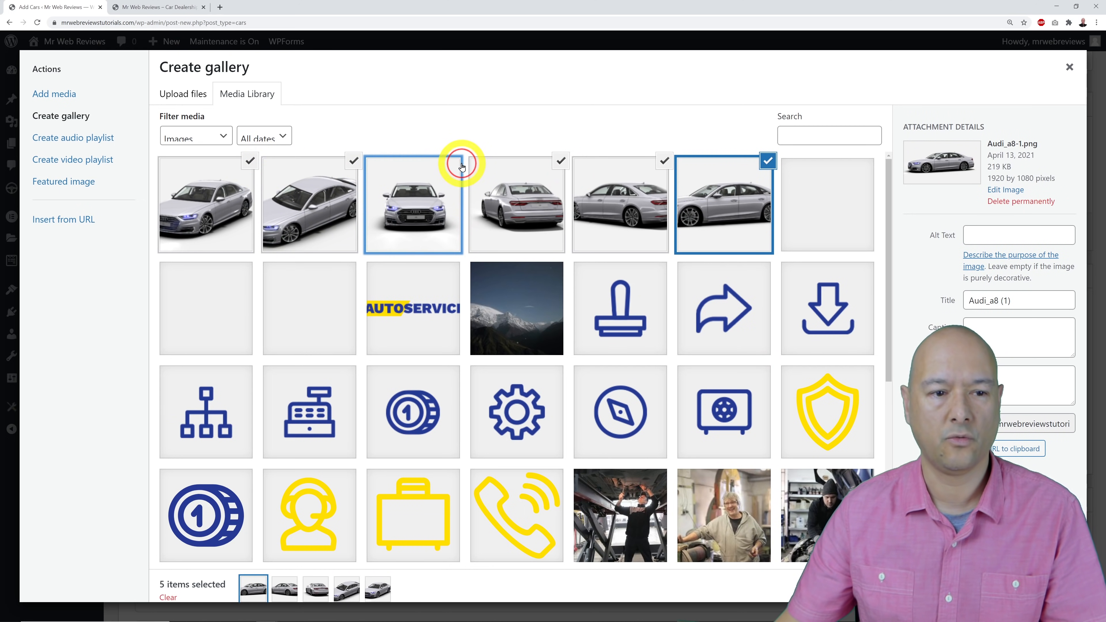
pyautogui.click(456, 161)
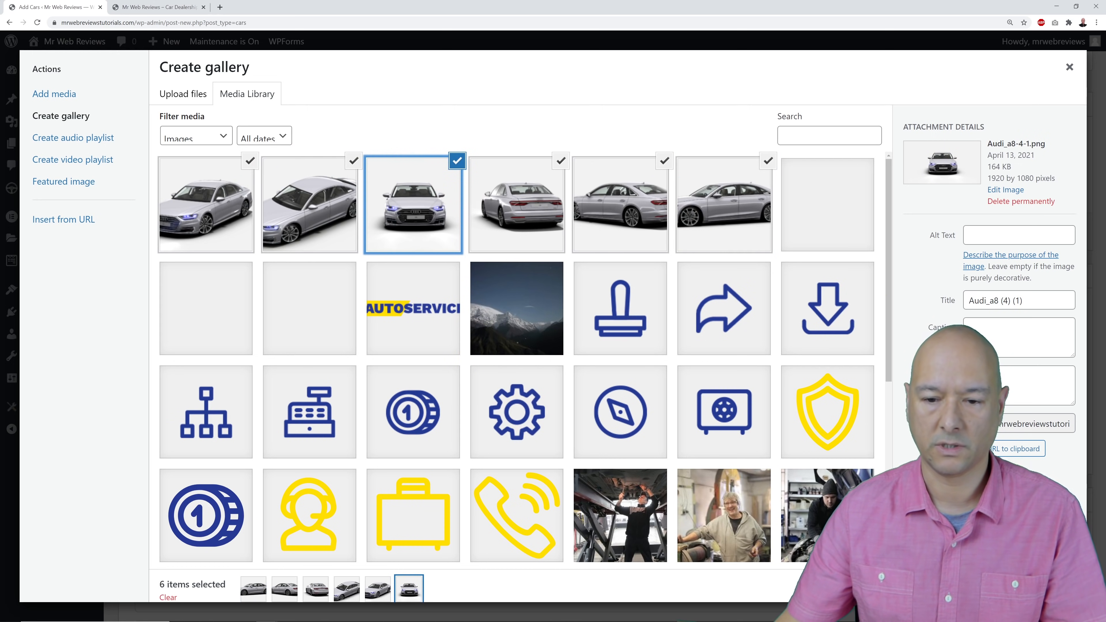
pyautogui.click(1029, 588)
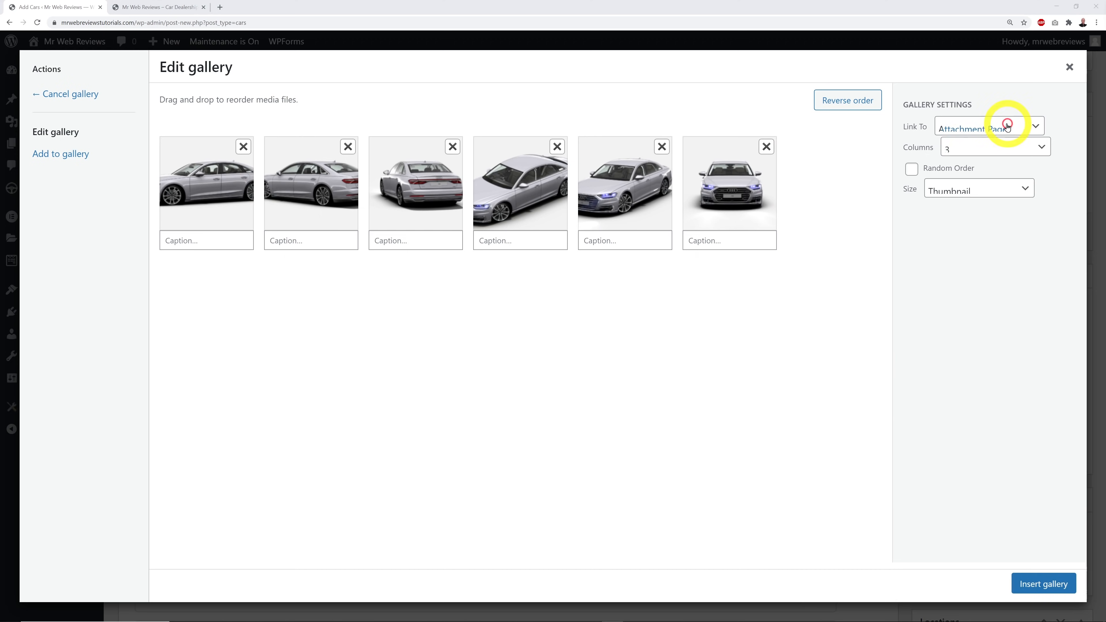
pyautogui.click(1044, 585)
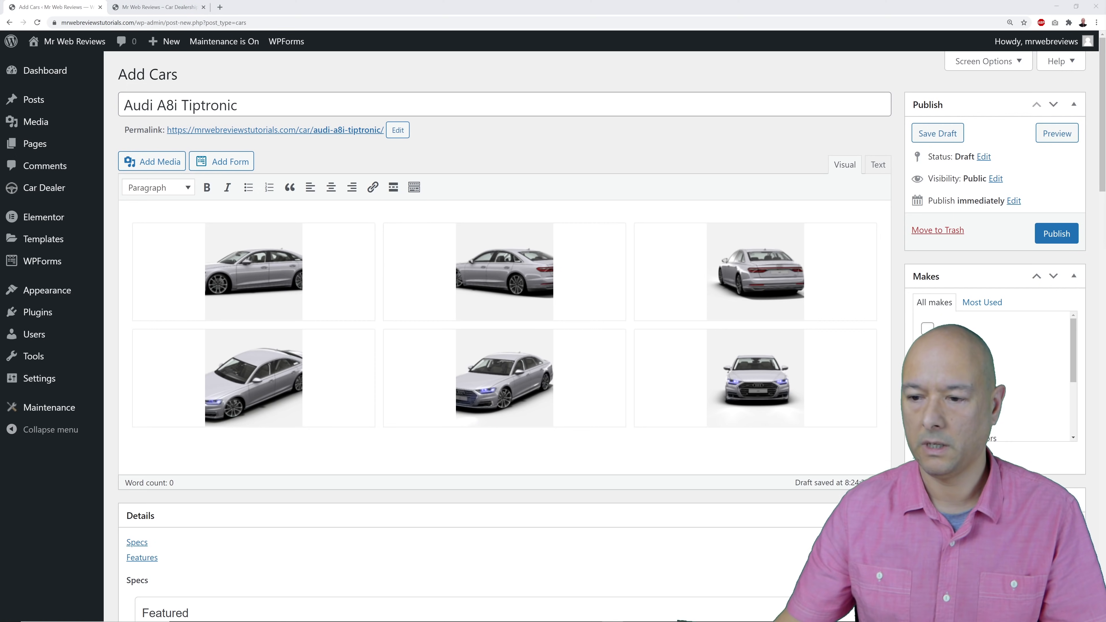
# Below the gallery, describe the car: one owner from new, very low mileage, spotless.
pyautogui.click(816, 395)
pyautogui.click(856, 435)
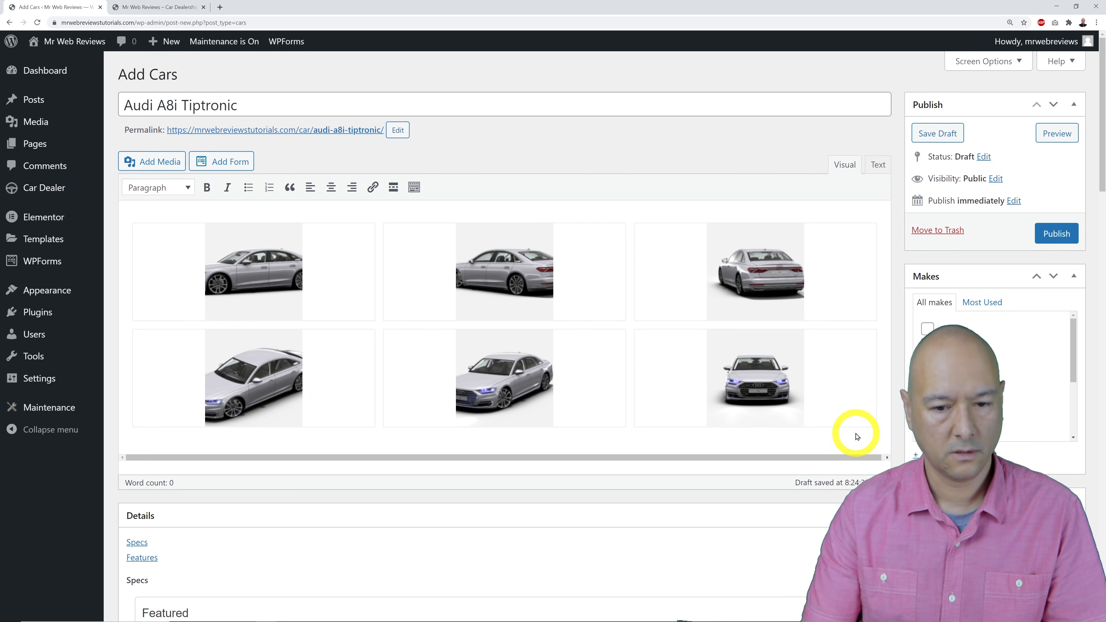
pyautogui.write('St')
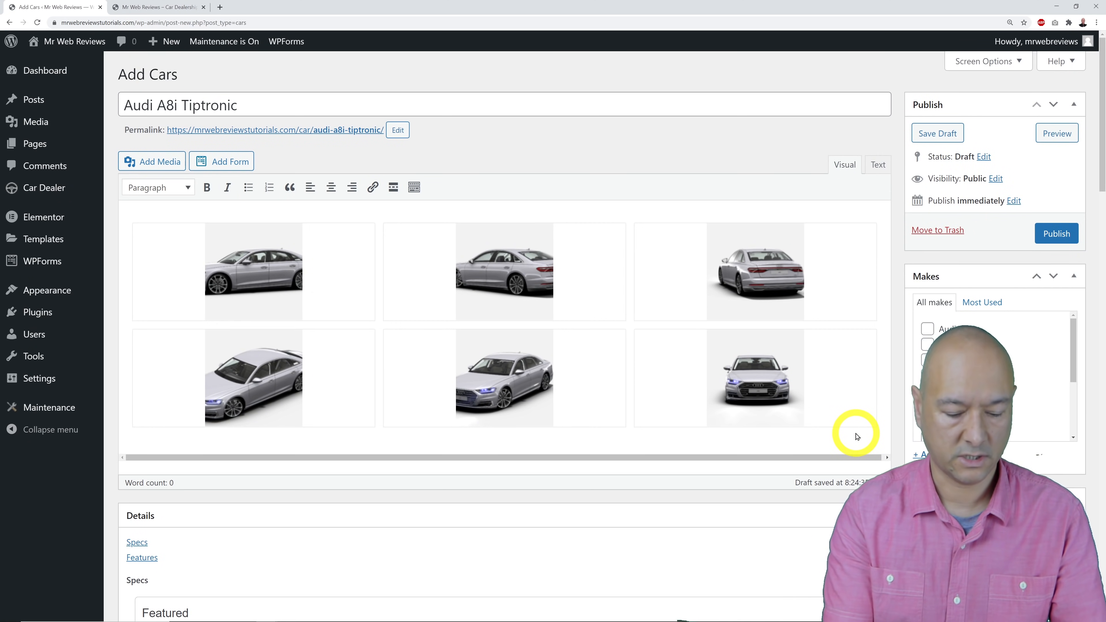
pyautogui.write('art typing your descri')
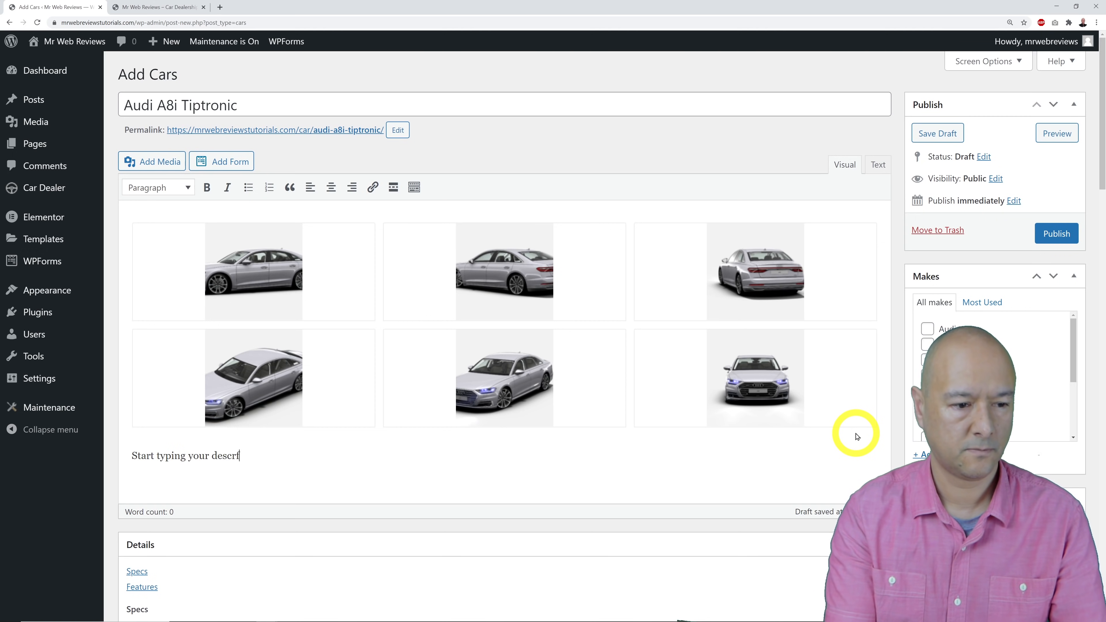
pyautogui.write('tion here. Only has 2')
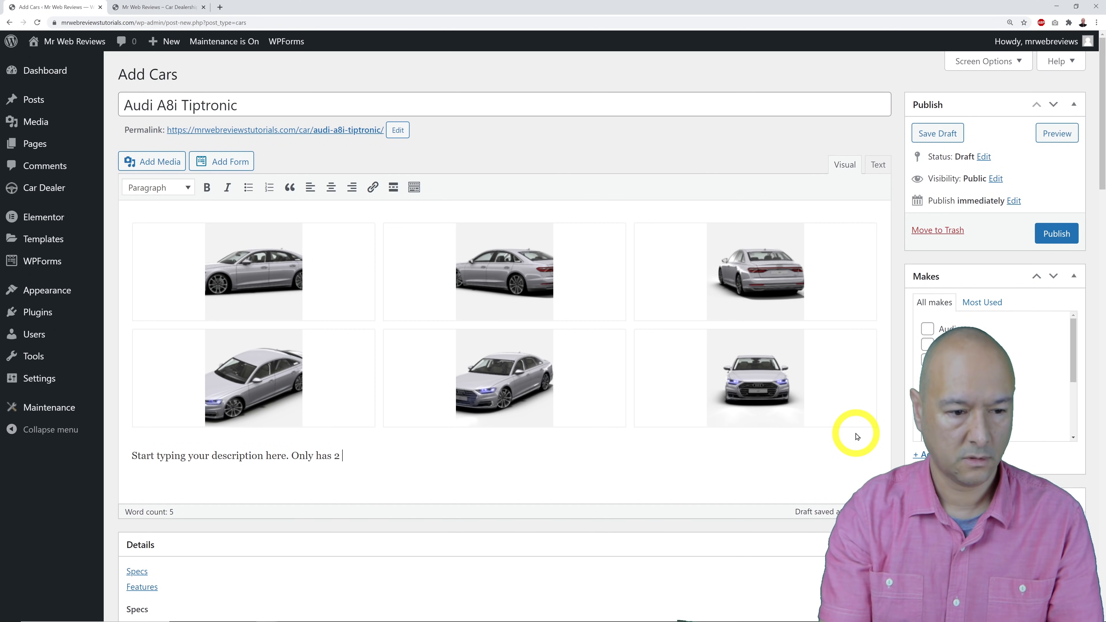
pyautogui.press('BackSpace')
pyautogui.press('BackSpace')
pyautogui.write('1 previous owner from n')
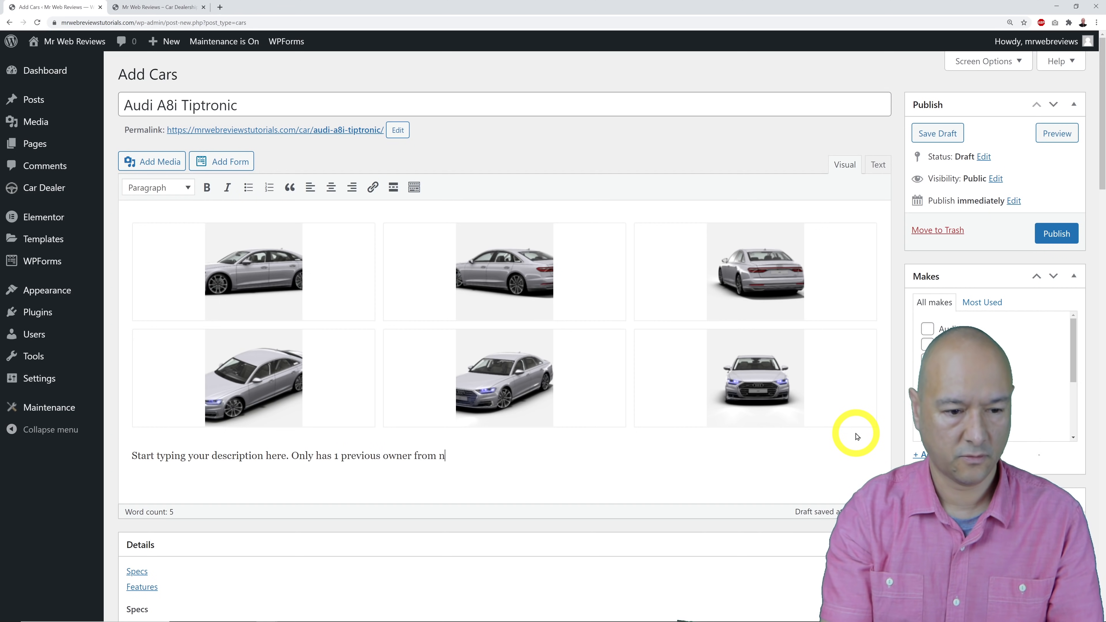
pyautogui.write('ew. Very low mila')
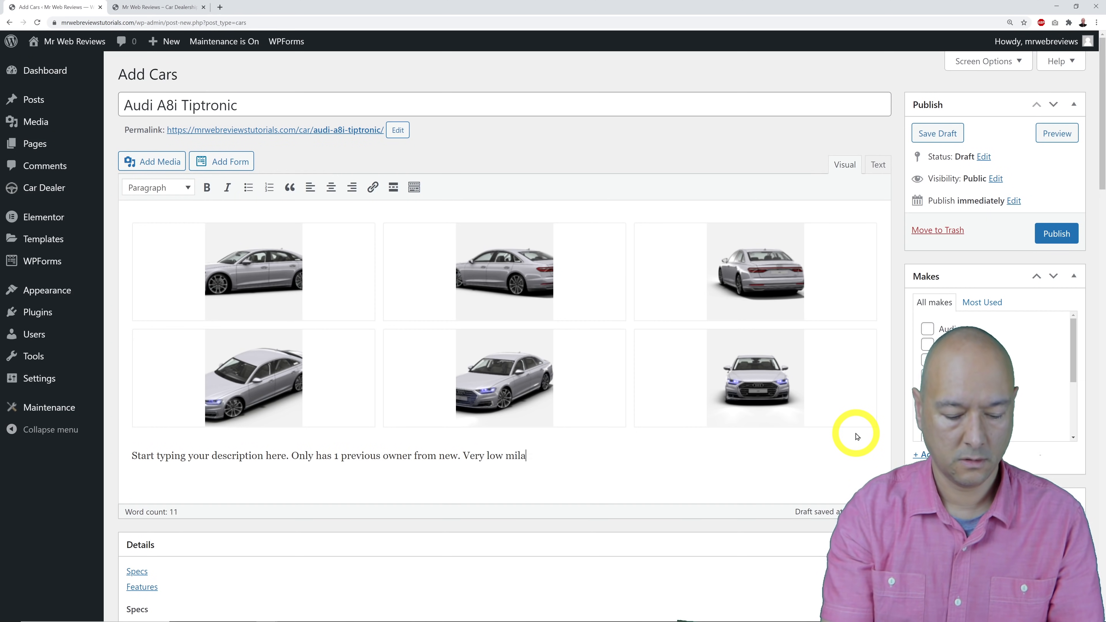
pyautogui.write('ge. Spotless car, as good as new.')
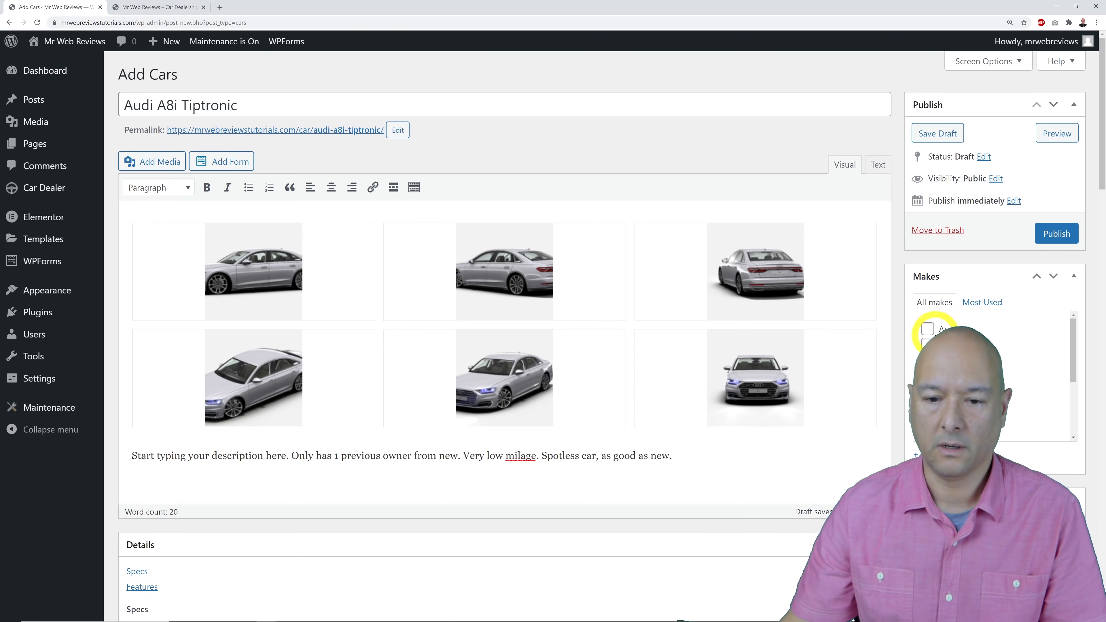
# Tick Audi as the car's make and scroll down to the Price field.
pyautogui.scroll(-6, 823, 484)
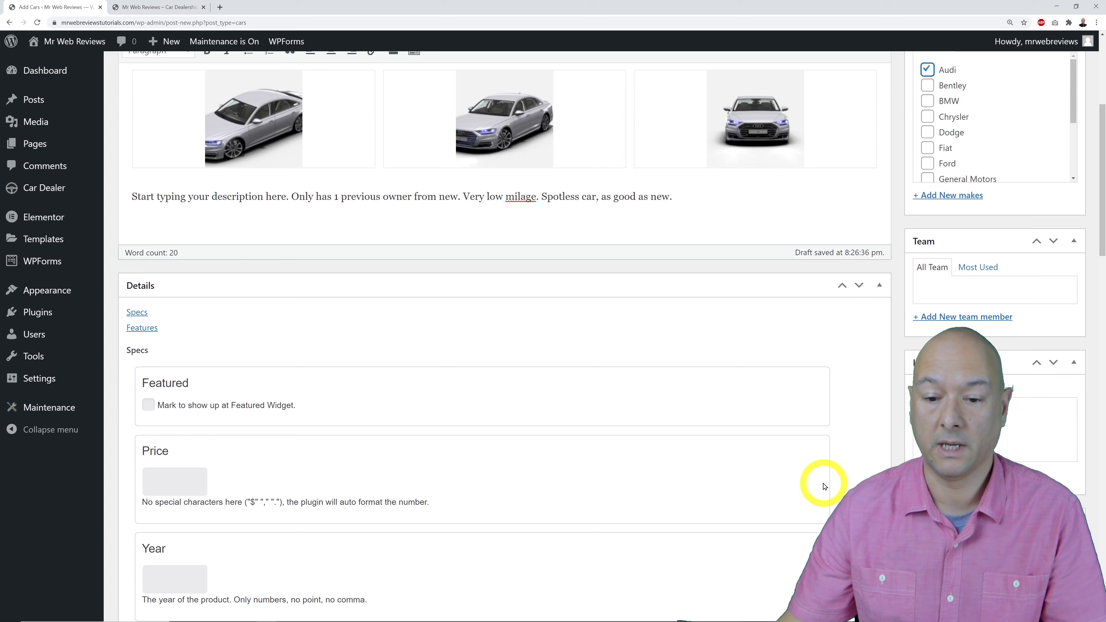
pyautogui.click(887, 480)
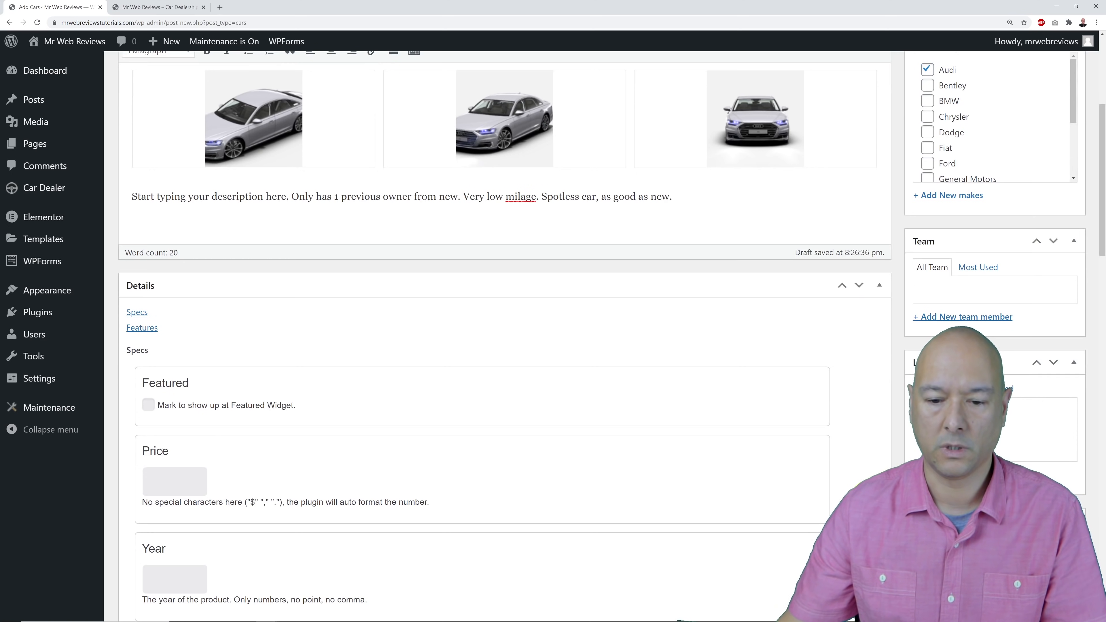
pyautogui.scroll(-3, 854, 484)
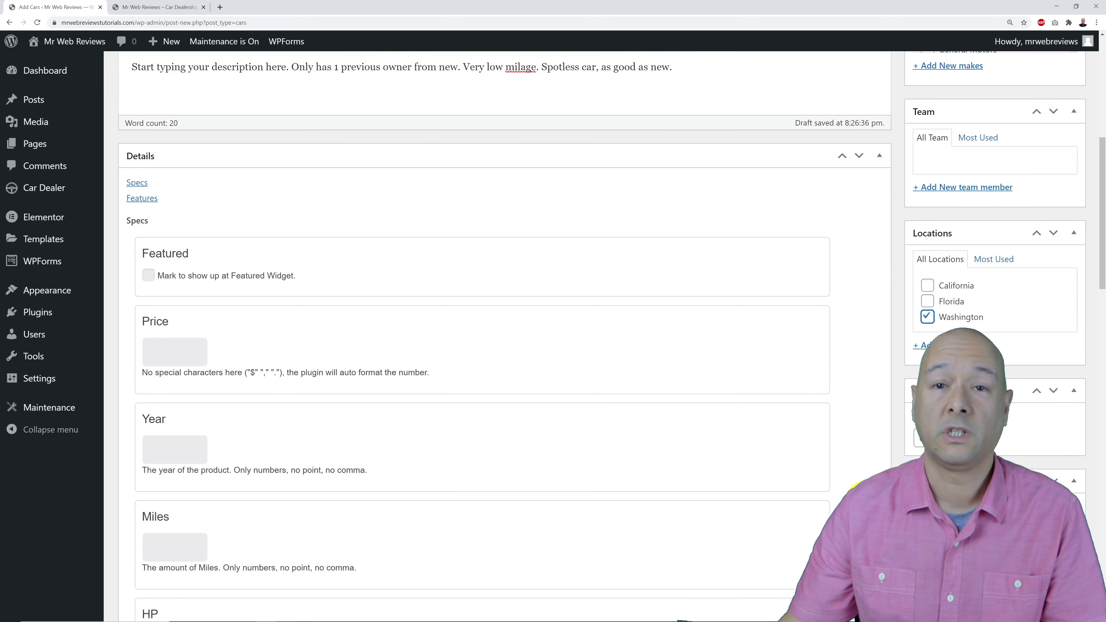
pyautogui.scroll(-2, 390, 388)
pyautogui.click(166, 272)
# Enter the specs: price 90000, year 2020, mileage 12000 and 457 HP.
pyautogui.write('9')
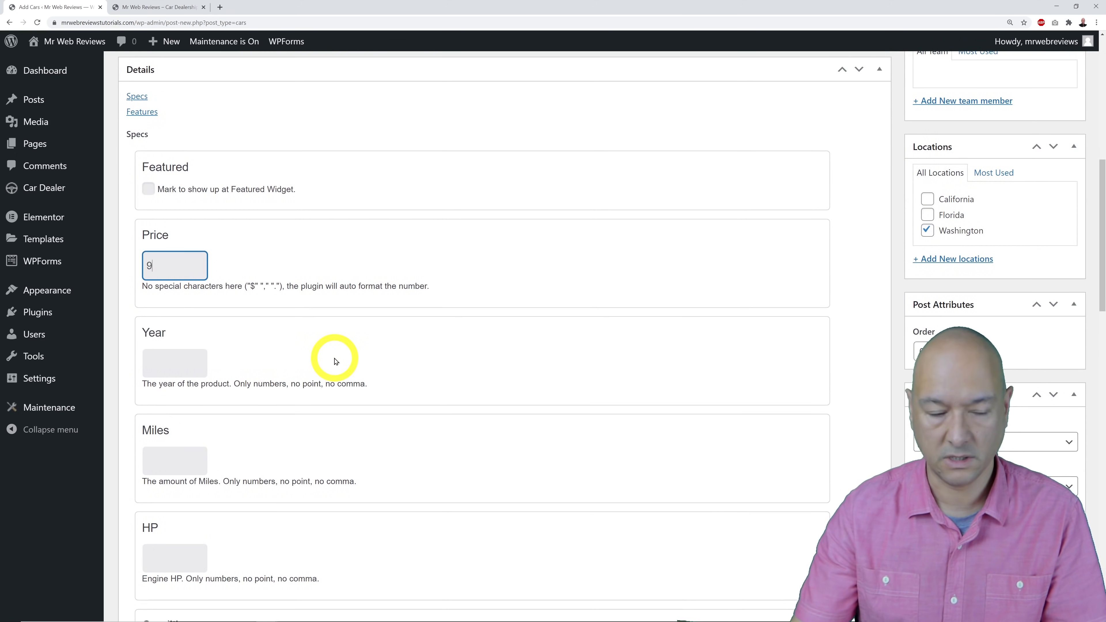
pyautogui.write('0000')
pyautogui.click(407, 310)
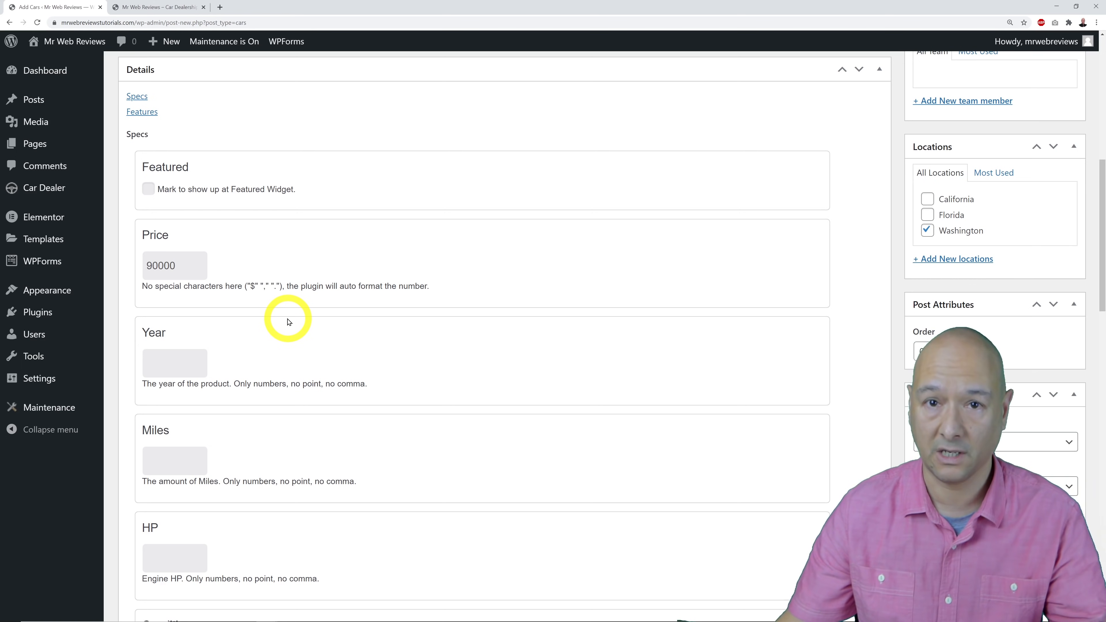
pyautogui.click(155, 361)
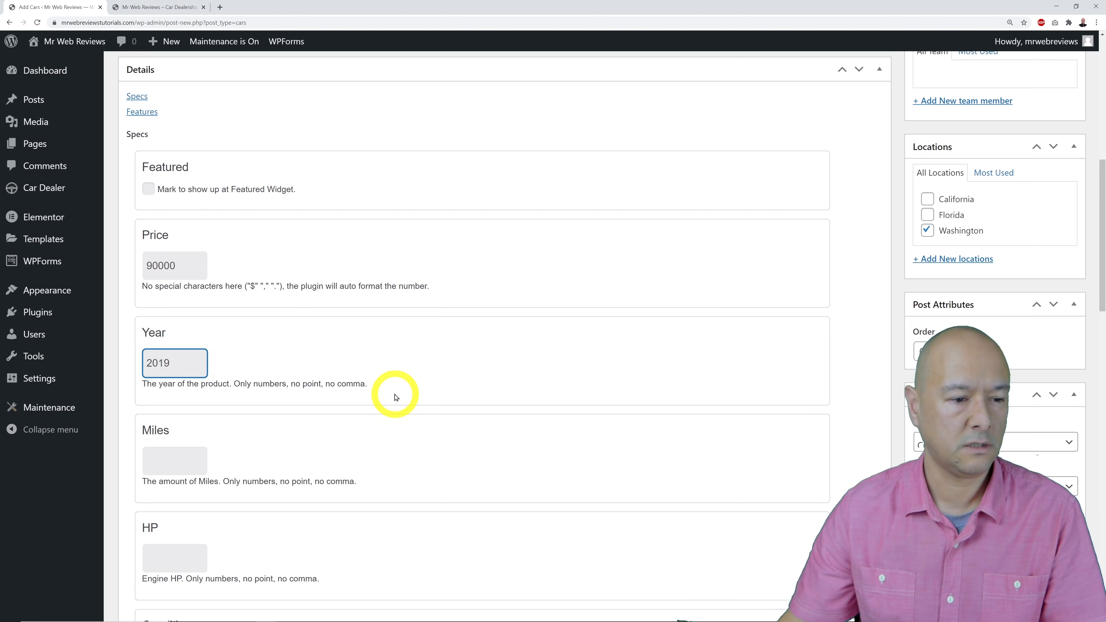
pyautogui.scroll(-2, 396, 397)
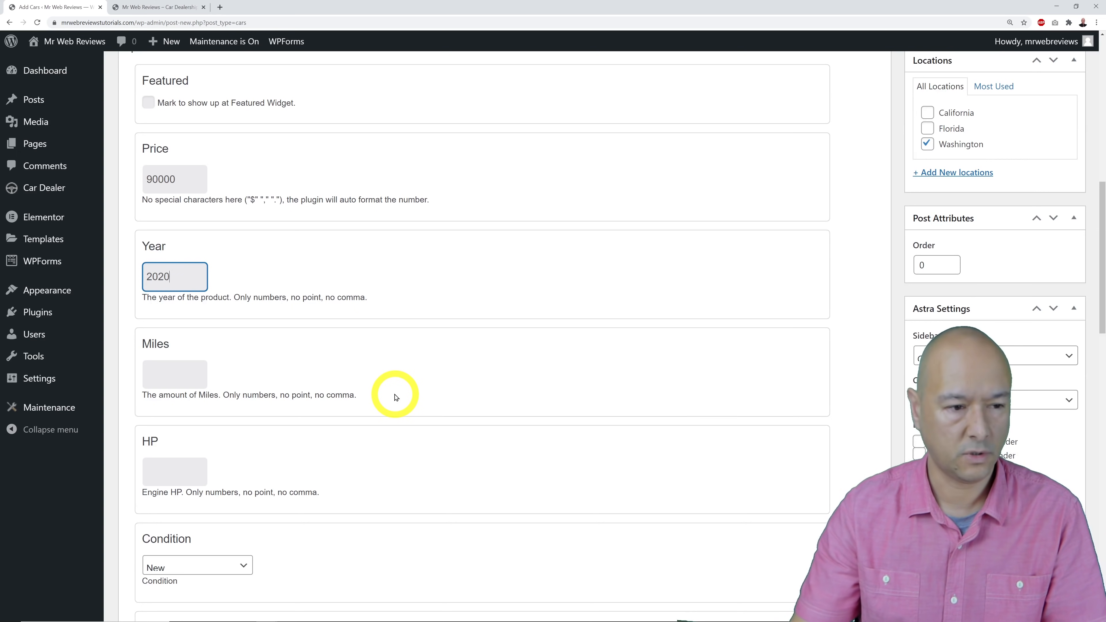
pyautogui.click(196, 373)
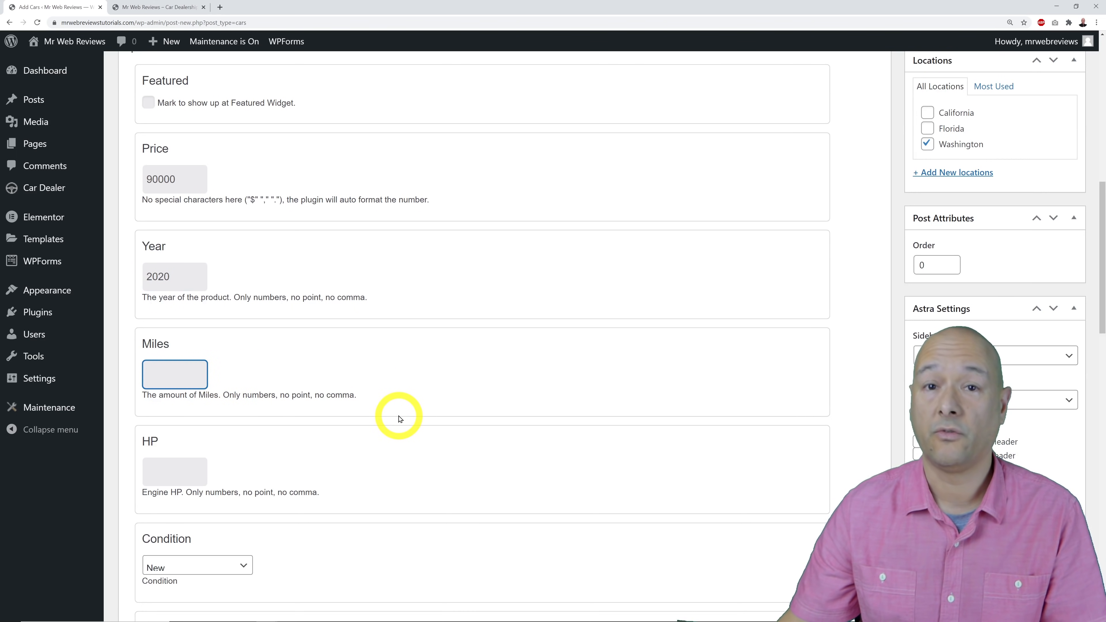
pyautogui.write('12000')
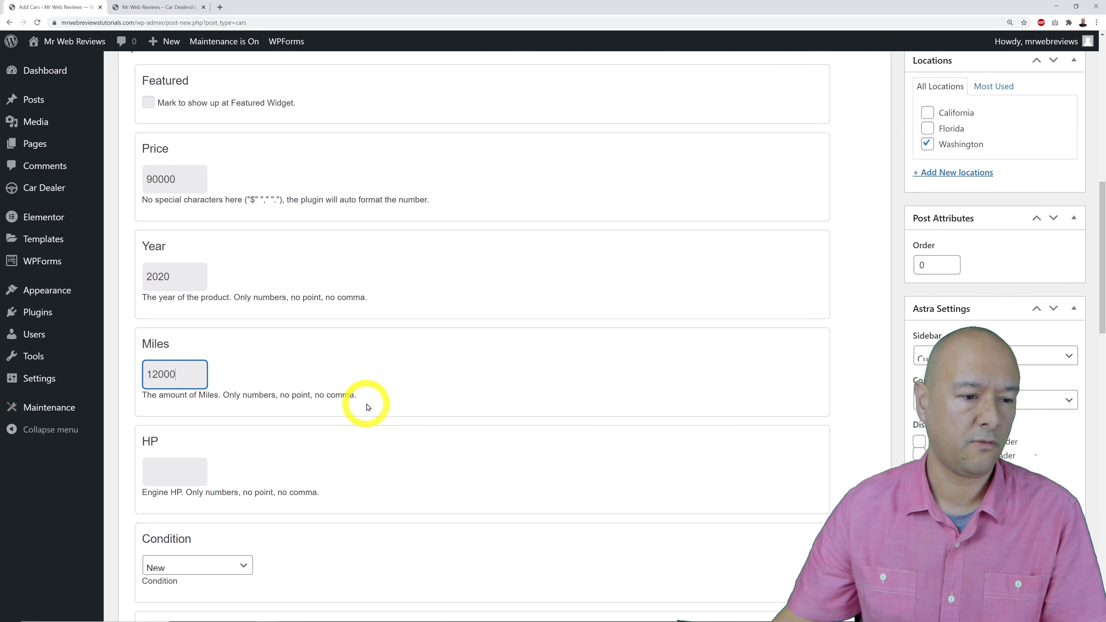
pyautogui.scroll(-2, 357, 405)
pyautogui.click(184, 385)
pyautogui.write('4')
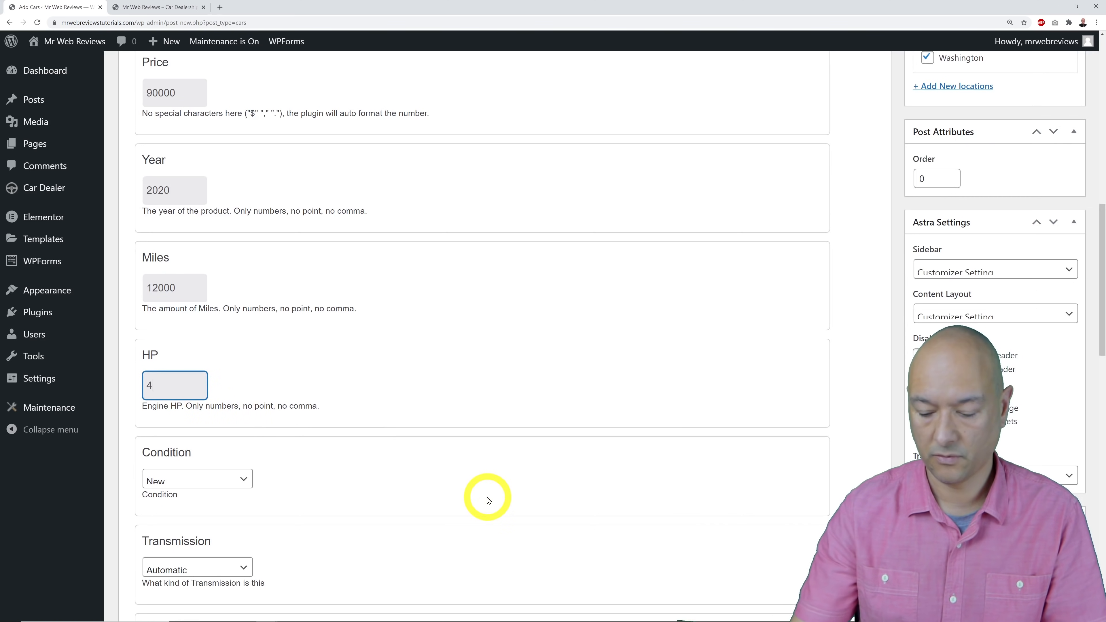
pyautogui.write('57')
pyautogui.scroll(-5, 487, 496)
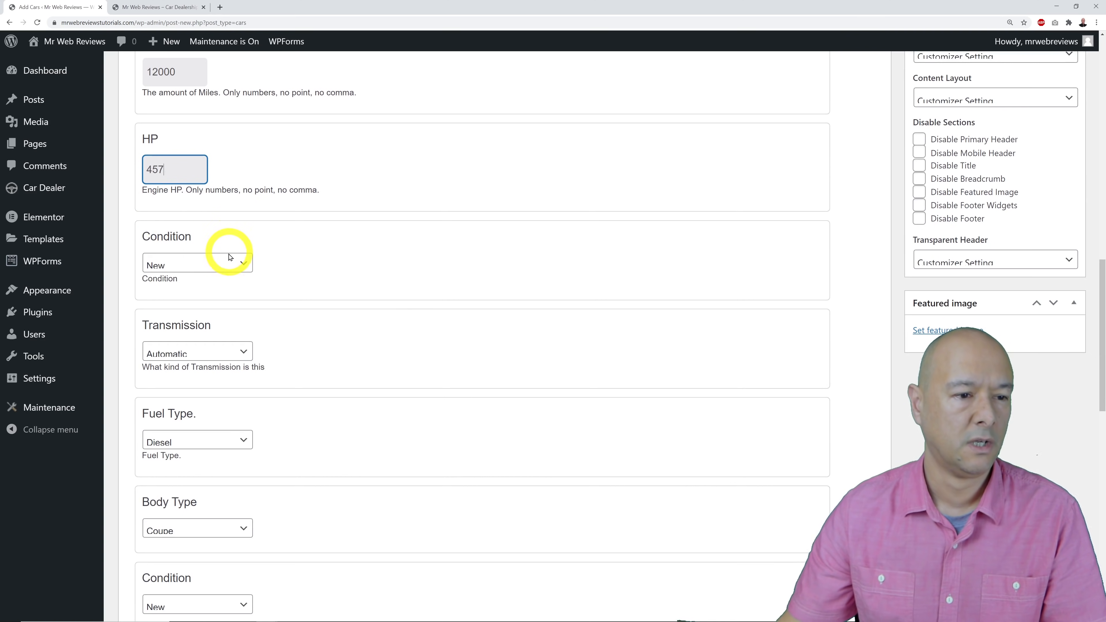
# Set the car's condition to Used and its transmission to Tiptronic.
pyautogui.click(235, 263)
pyautogui.click(240, 289)
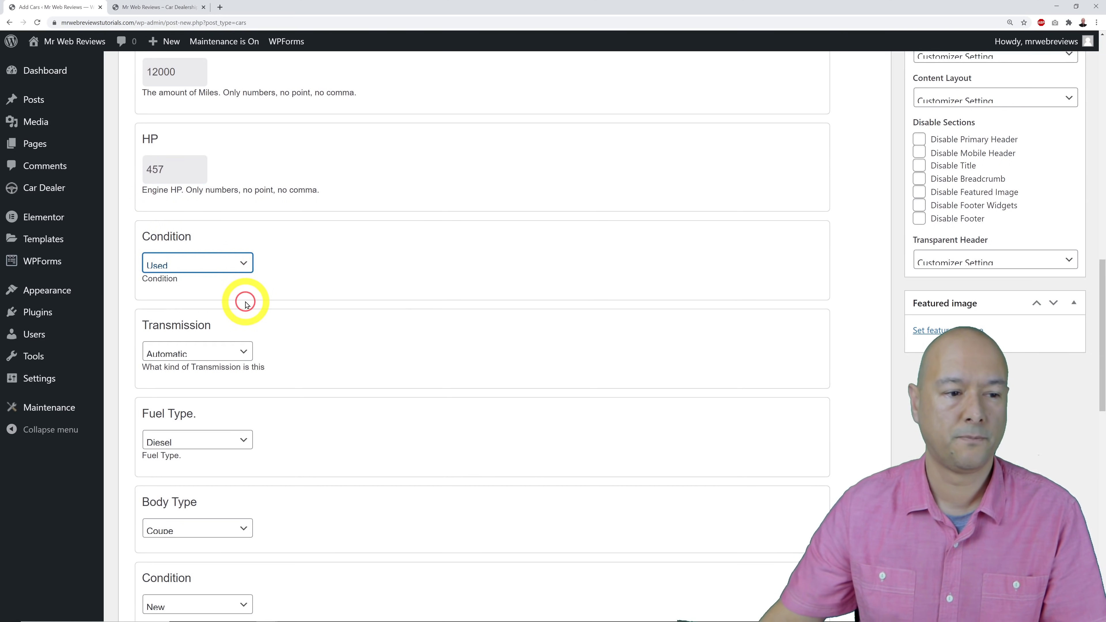
pyautogui.scroll(-2, 318, 361)
pyautogui.click(239, 266)
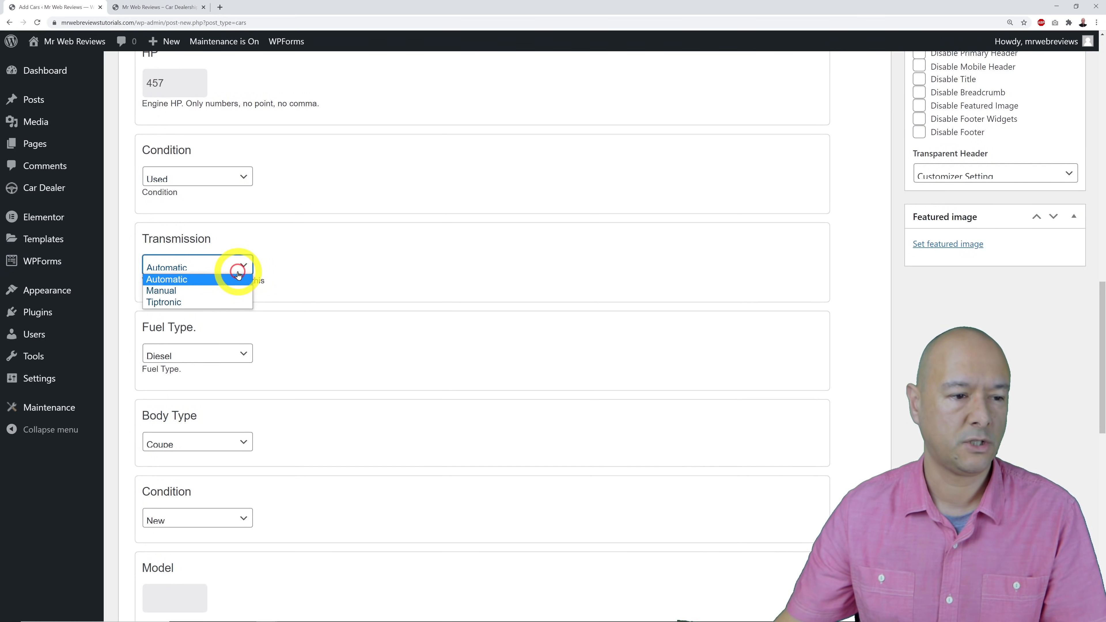
pyautogui.click(220, 302)
pyautogui.scroll(-3, 358, 378)
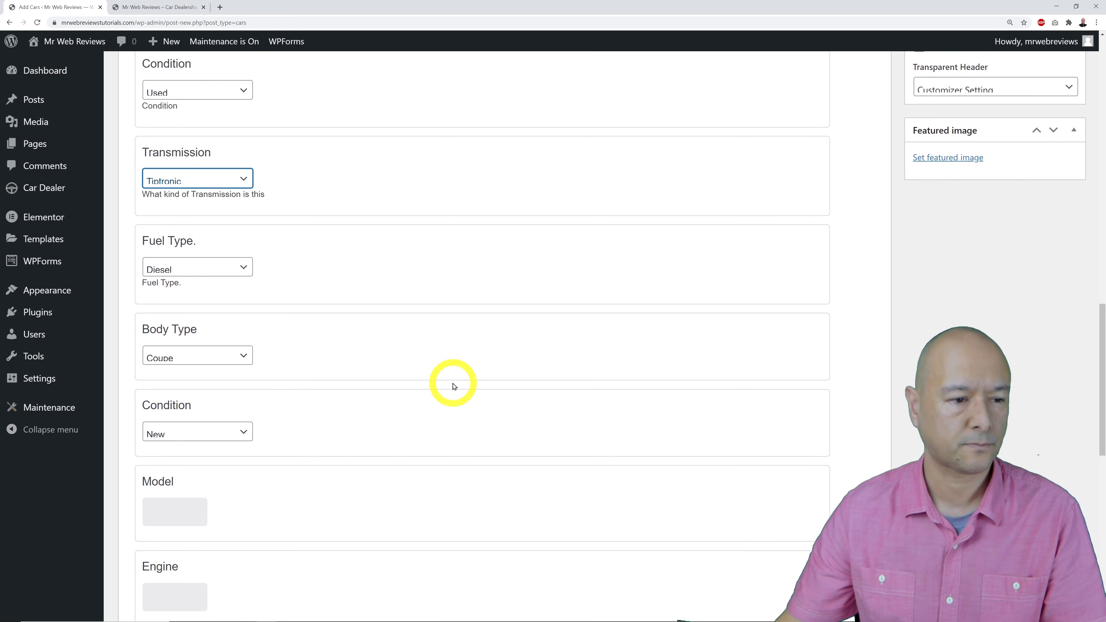
# Set the fuel type to Gasoline and the body type to Luxury Car.
pyautogui.click(230, 222)
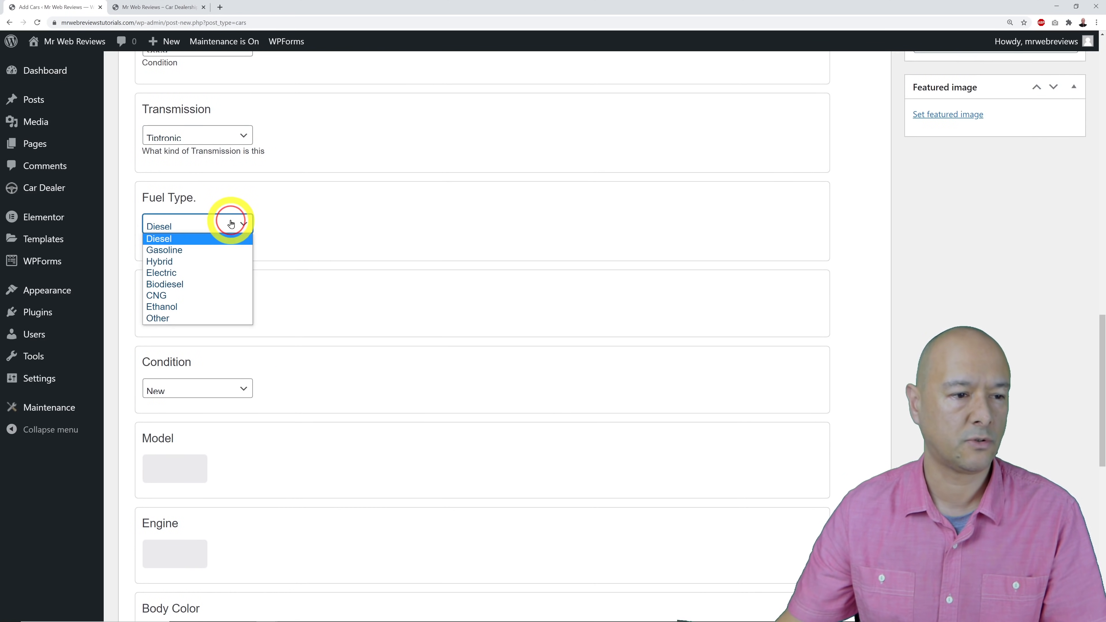
pyautogui.click(227, 250)
pyautogui.scroll(-2, 528, 338)
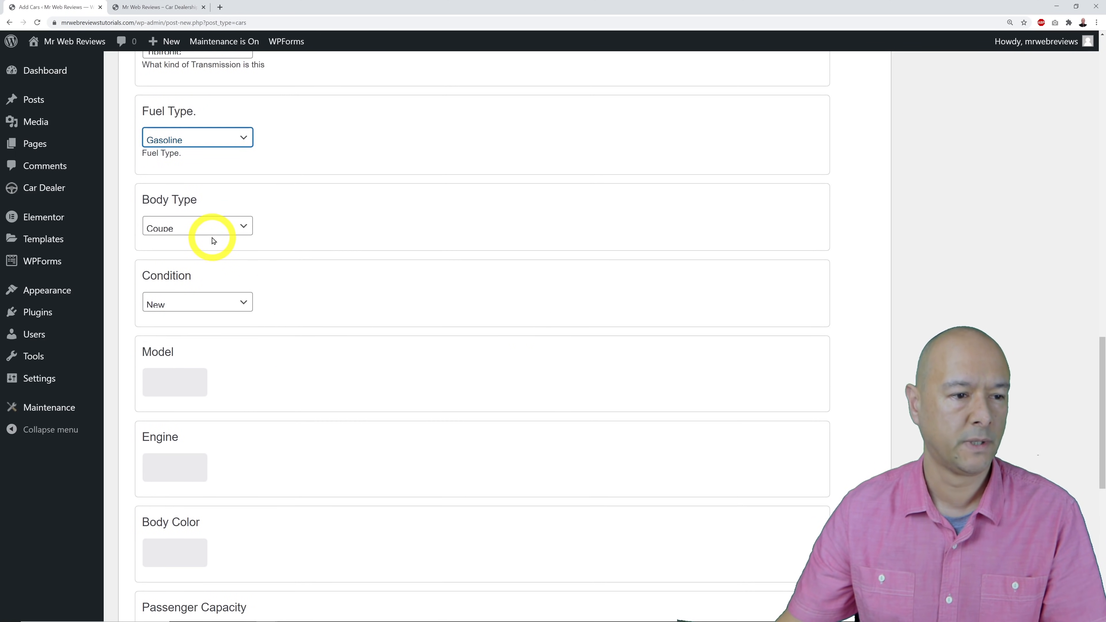
pyautogui.click(234, 233)
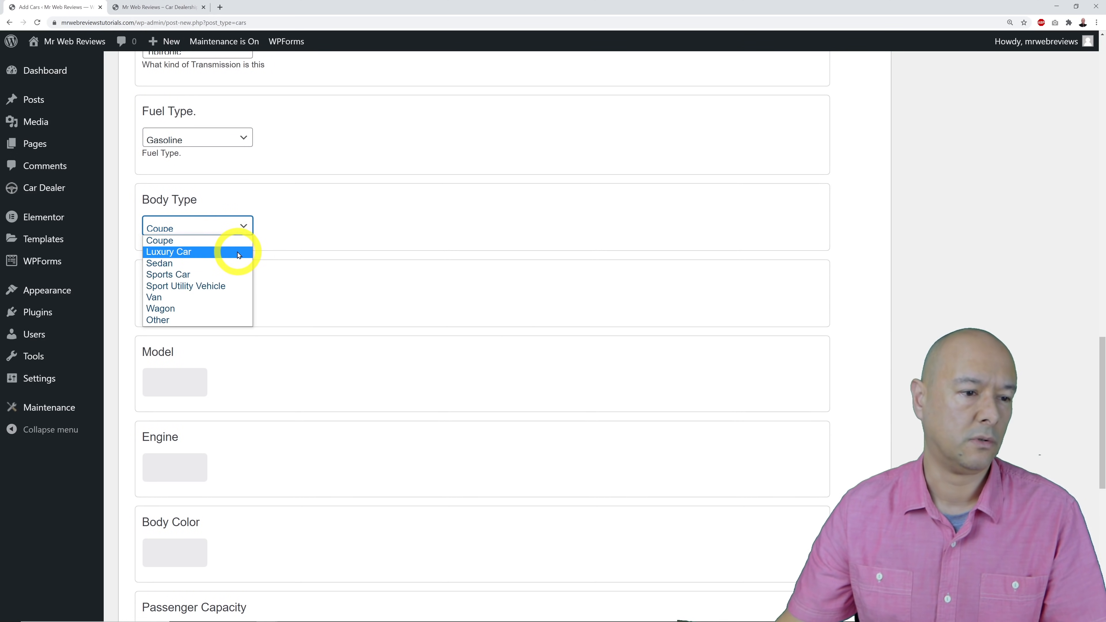
pyautogui.click(235, 252)
pyautogui.scroll(-2, 436, 309)
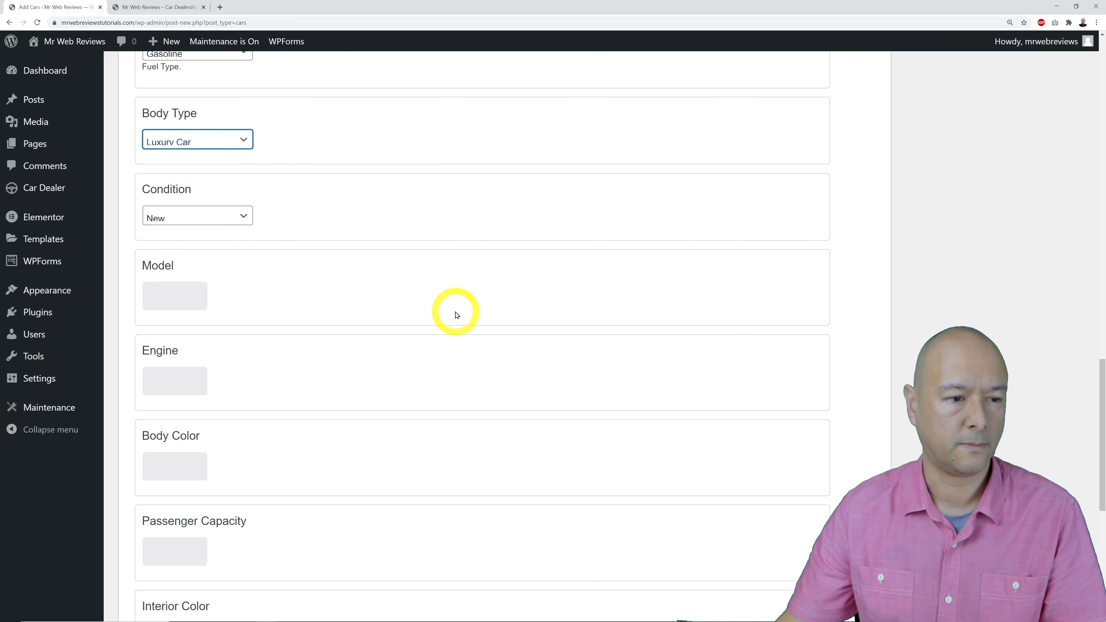
pyautogui.scroll(-2, 318, 257)
pyautogui.click(242, 132)
# Mark the second condition as Used and enter model A8i, engine type and Silver Grey colour.
pyautogui.click(234, 156)
pyautogui.scroll(-1, 261, 194)
pyautogui.click(184, 170)
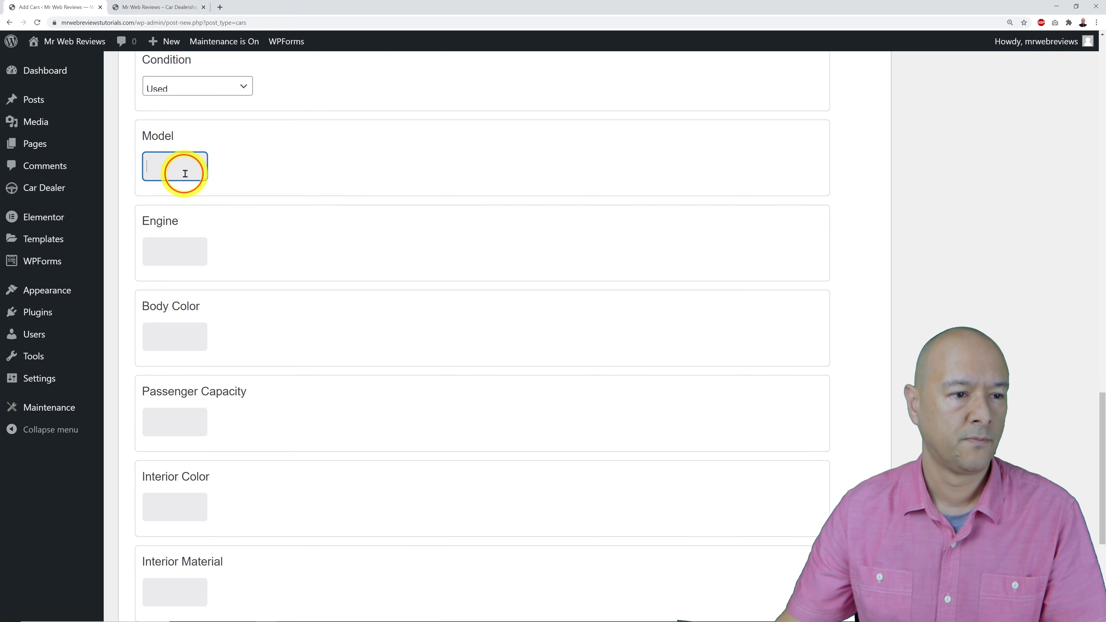
pyautogui.write('A8')
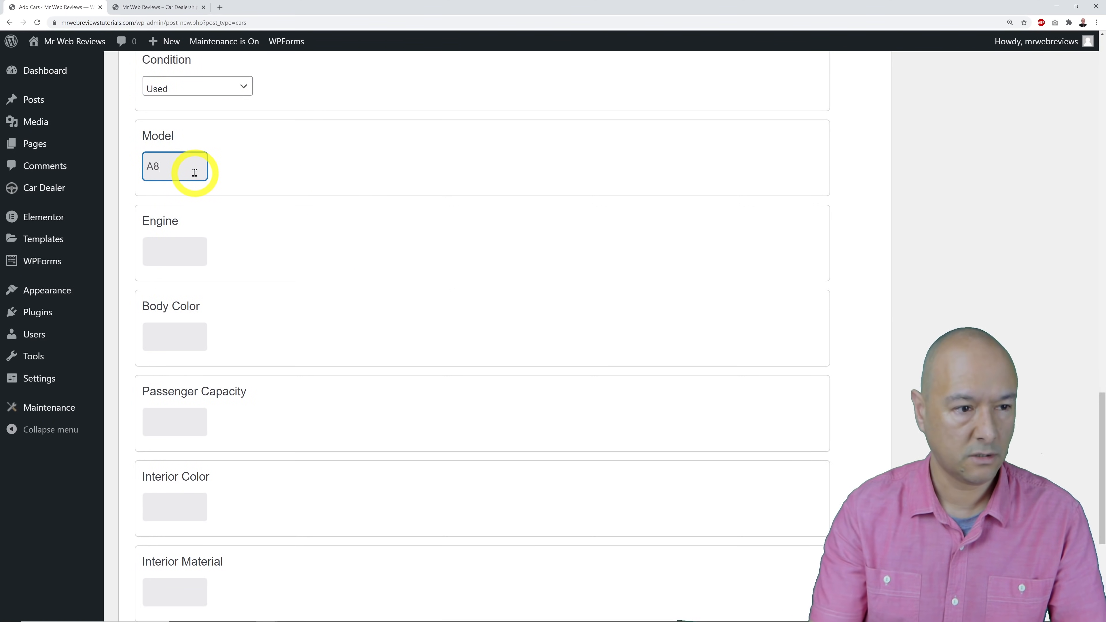
pyautogui.write('i')
pyautogui.click(163, 245)
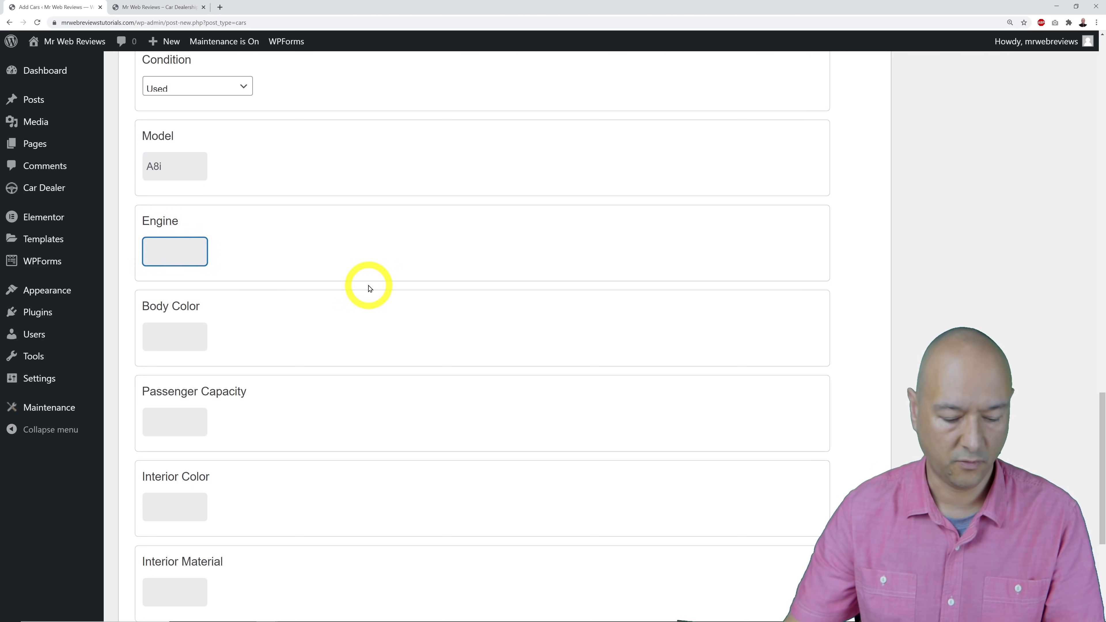
pyautogui.click(203, 346)
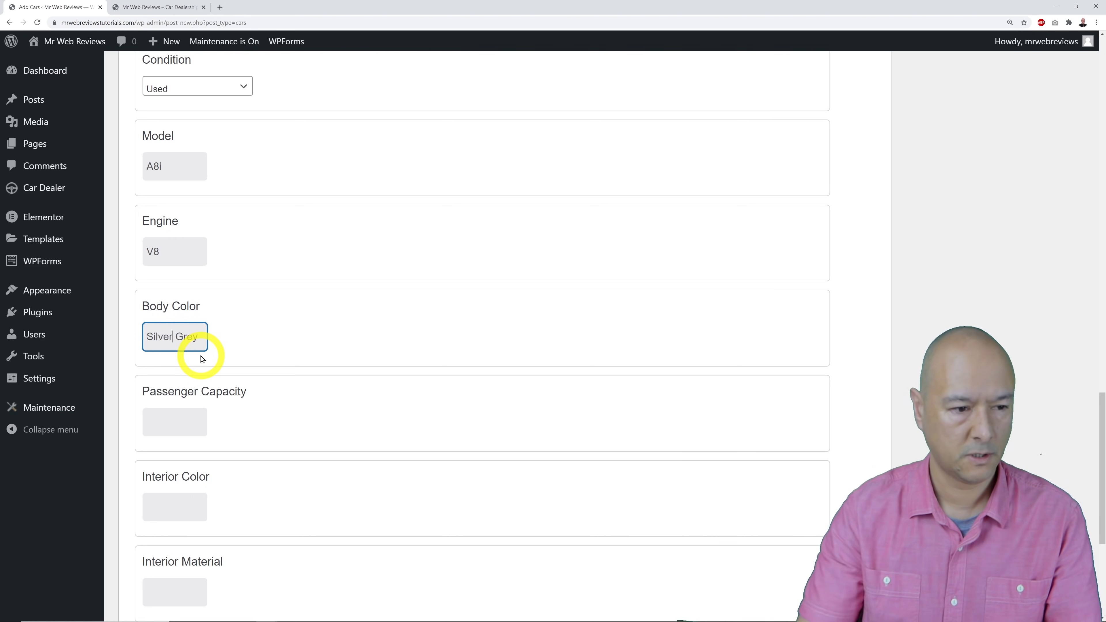
# Set 4 passengers, Beige Leather interior, tick Sat Nav and give an 80 L boot size.
pyautogui.scroll(-3, 296, 361)
pyautogui.click(181, 298)
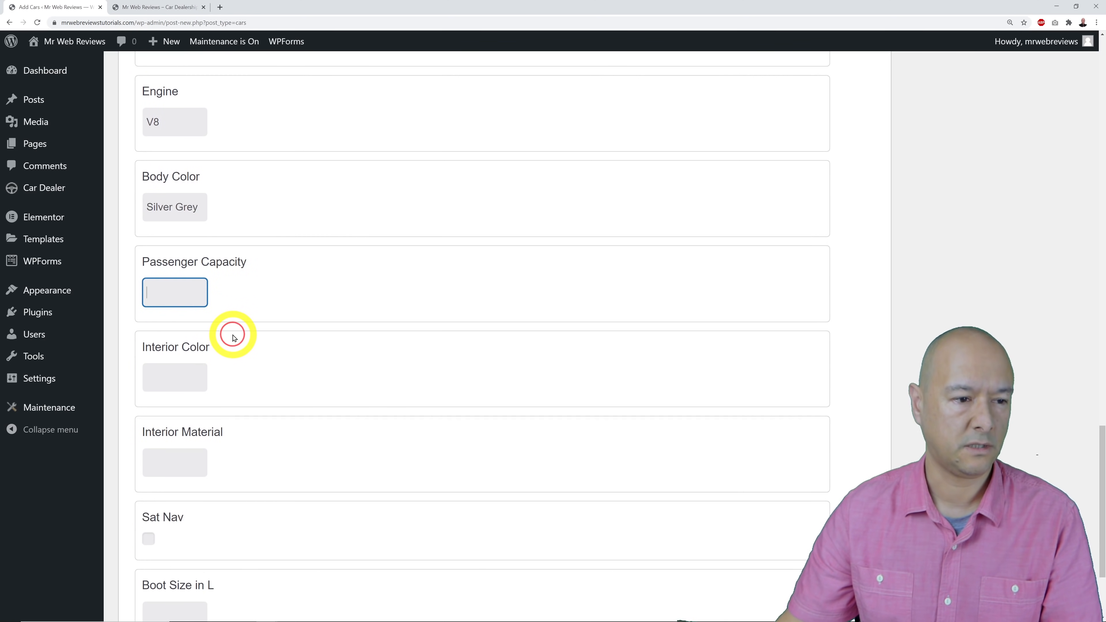
pyautogui.click(185, 375)
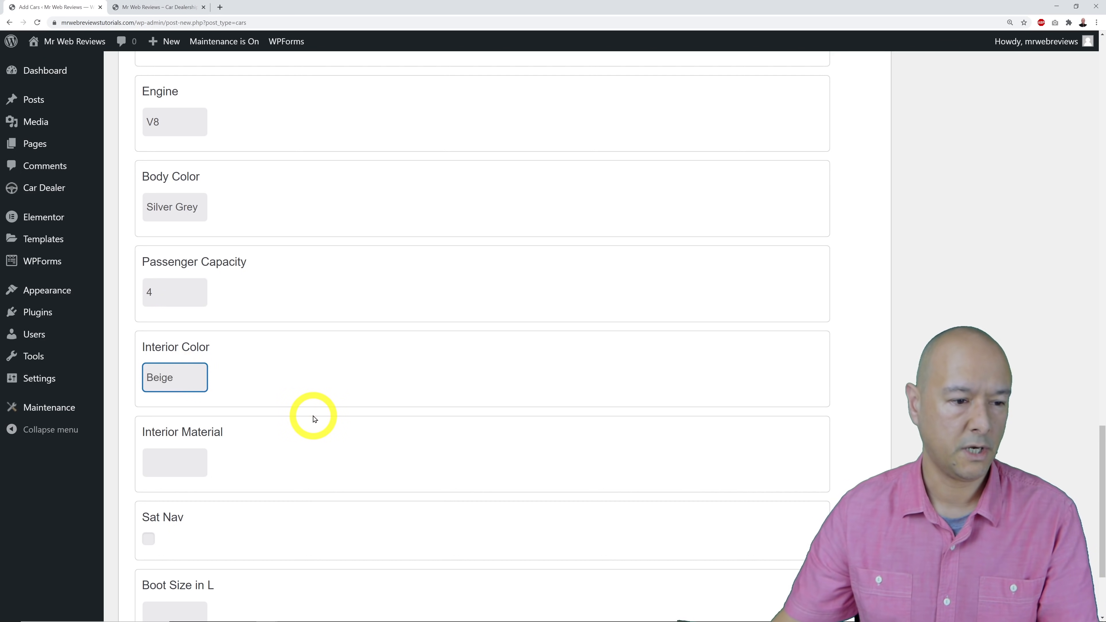
pyautogui.scroll(-1, 315, 418)
pyautogui.click(177, 421)
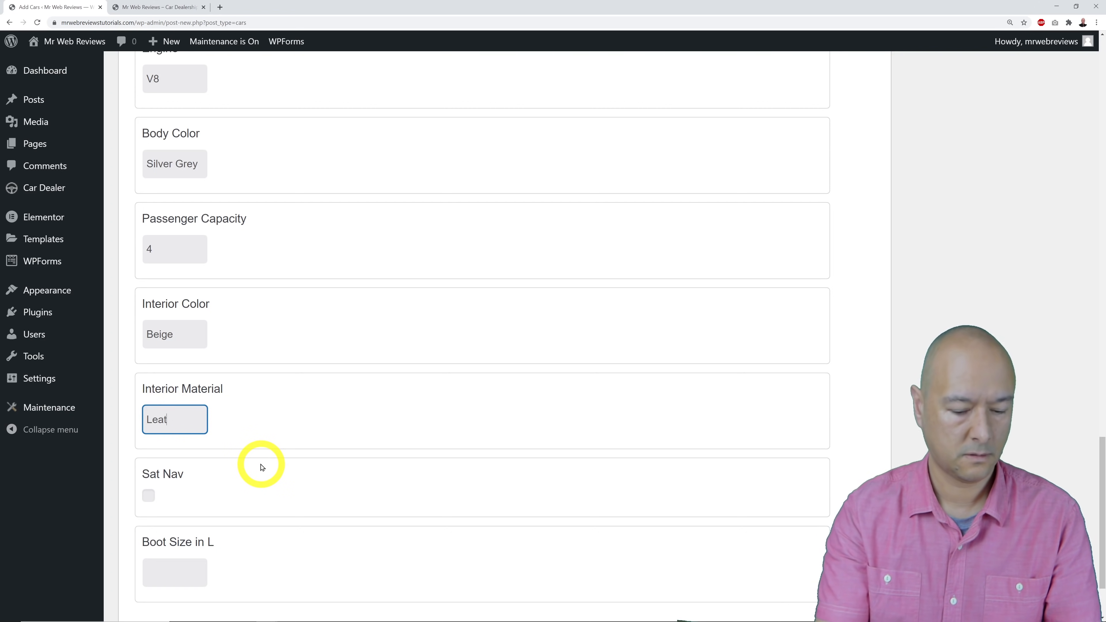
pyautogui.write('Leather')
pyautogui.scroll(-2, 261, 466)
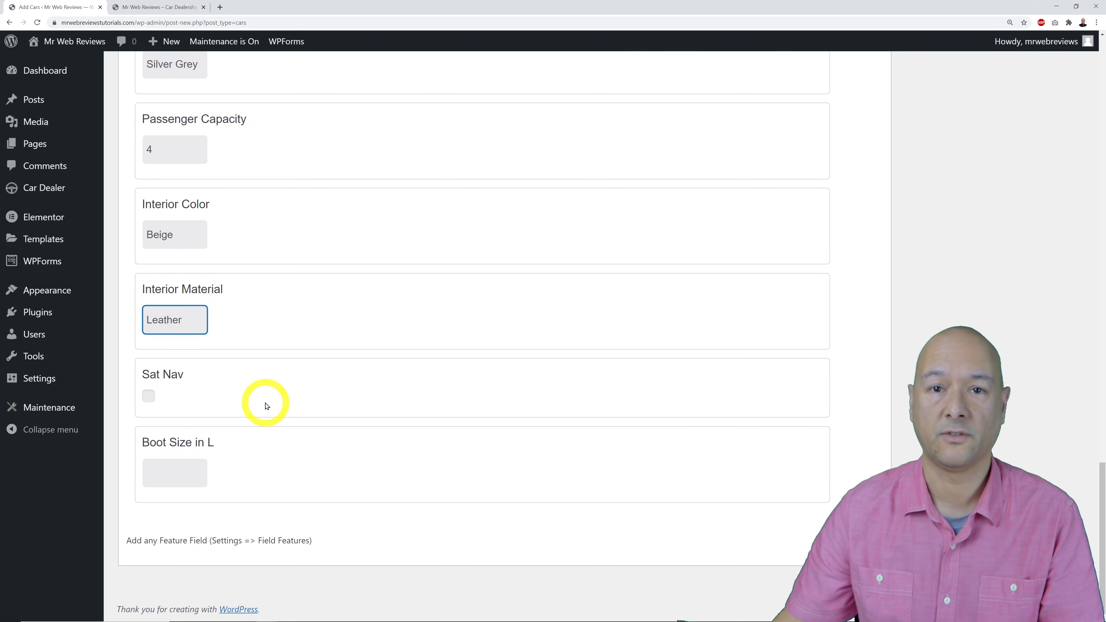
pyautogui.click(148, 396)
pyautogui.click(170, 471)
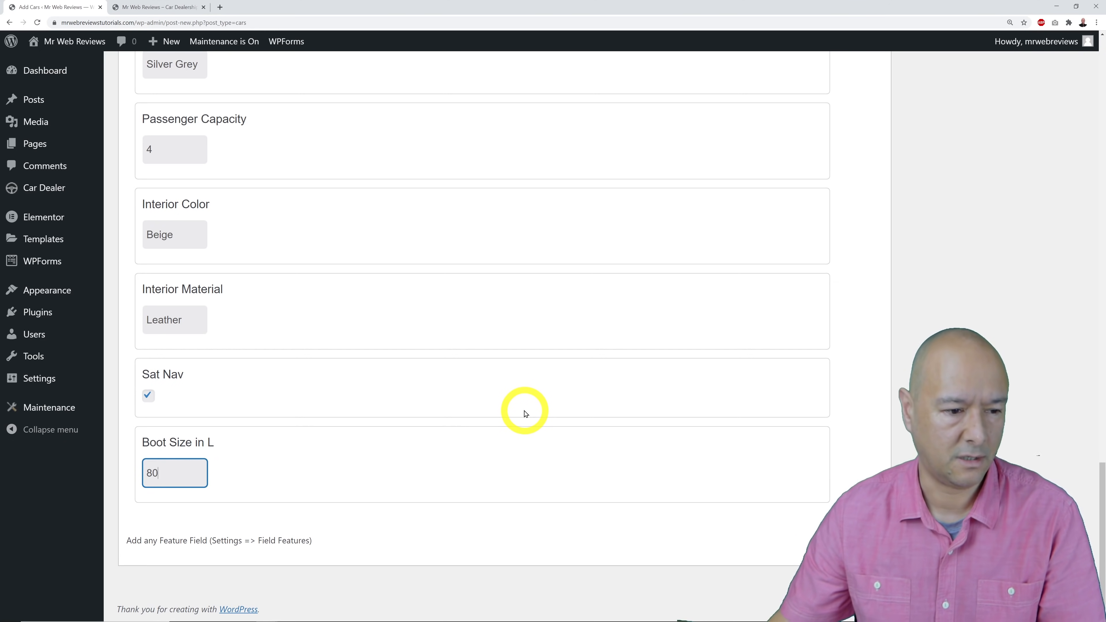
pyautogui.scroll(15, 525, 413)
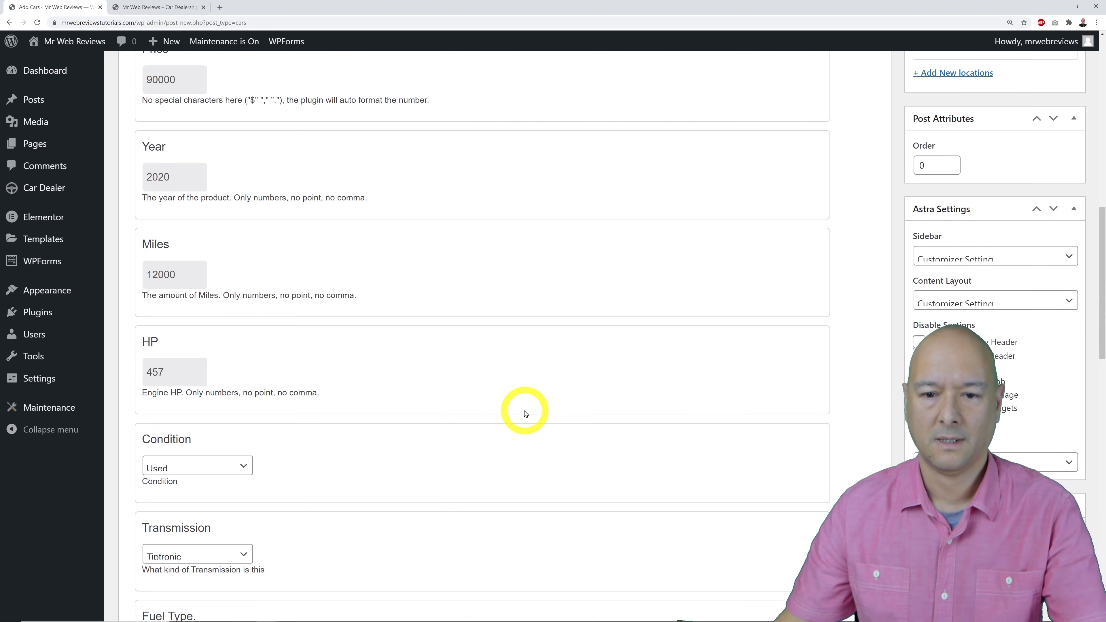
pyautogui.scroll(3, 525, 413)
pyautogui.scroll(-7, 525, 413)
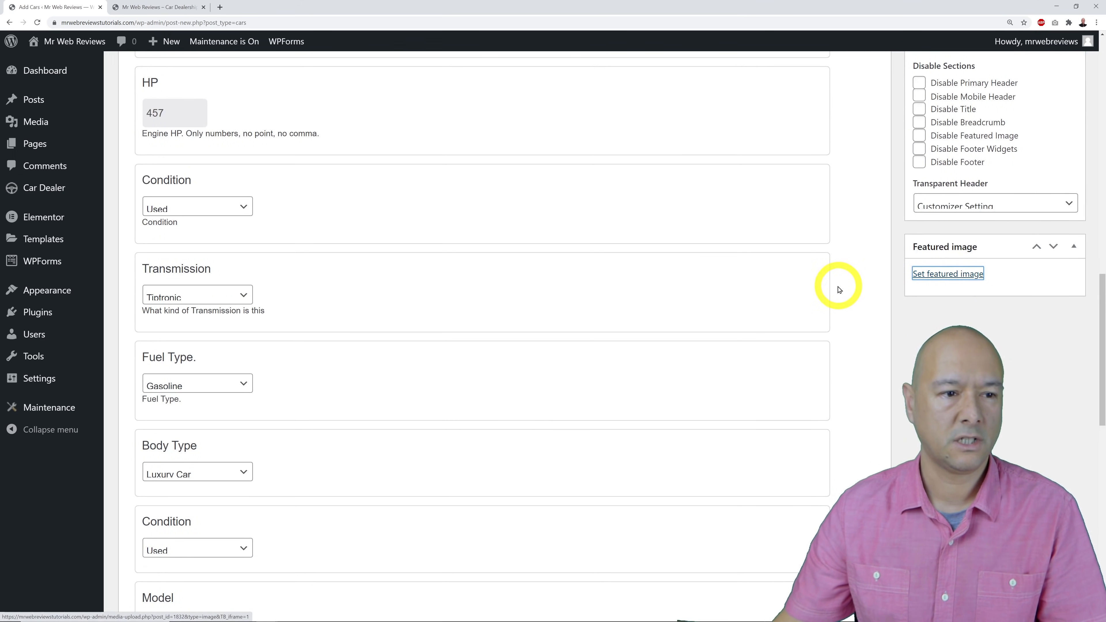
# Set the silver Audi_a8-6.png photo from the Media Library as the featured image.
pyautogui.click(949, 281)
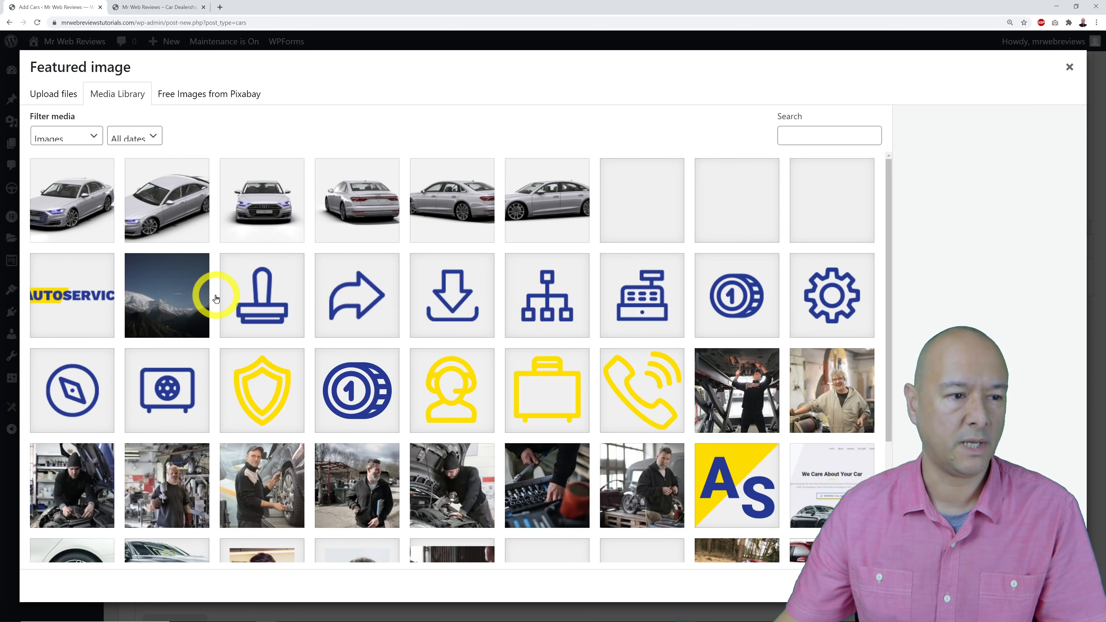
pyautogui.click(78, 217)
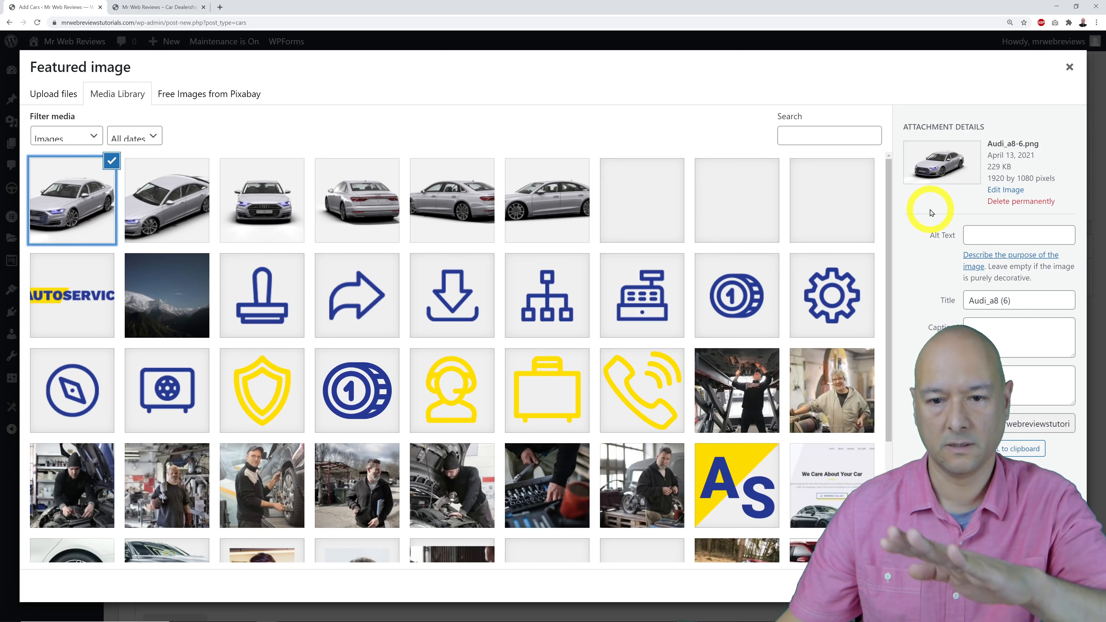
pyautogui.click(1036, 586)
pyautogui.scroll(5, 908, 442)
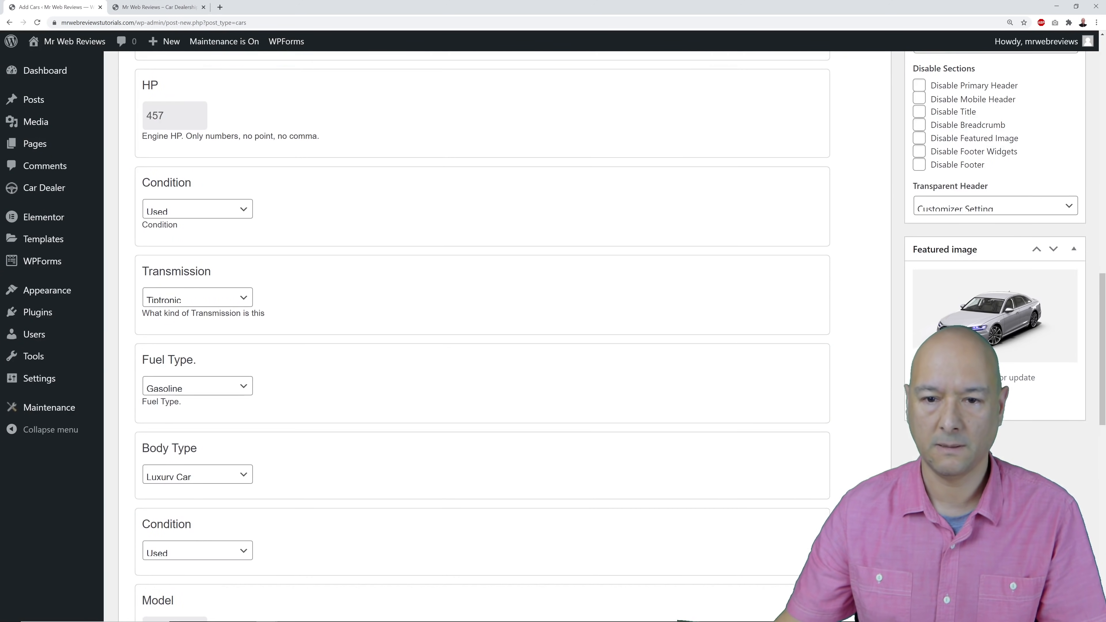
pyautogui.scroll(10, 907, 441)
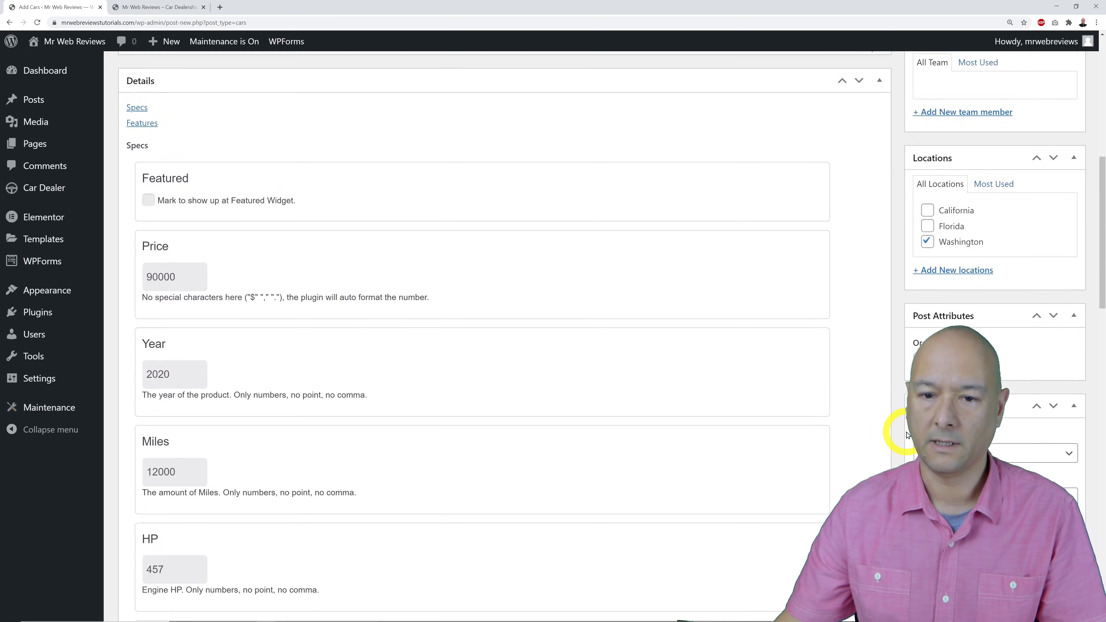
pyautogui.scroll(2, 907, 436)
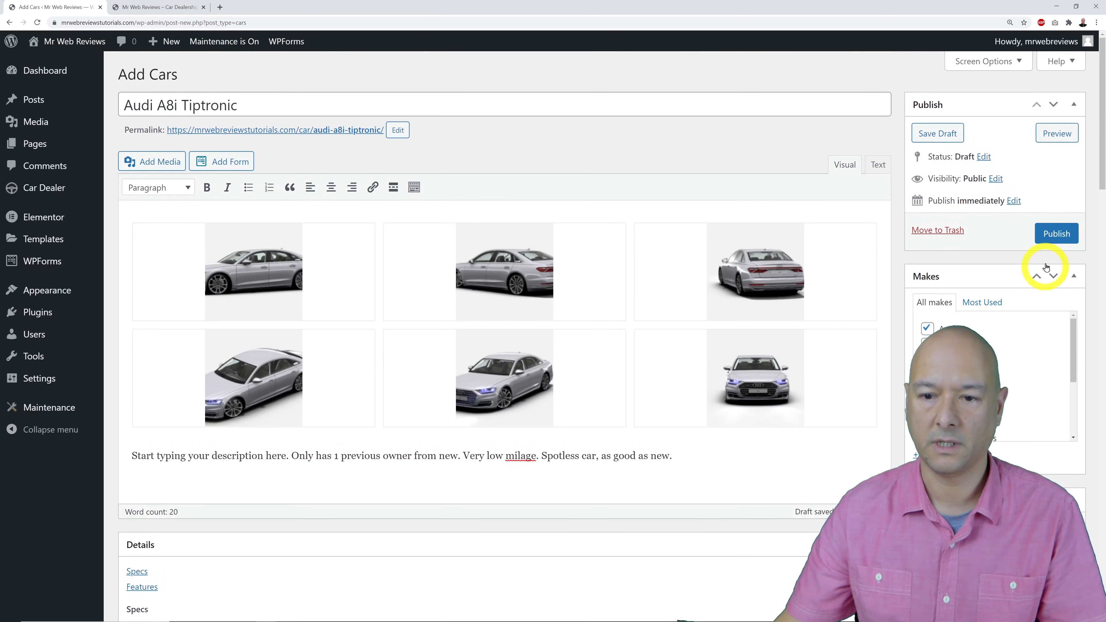
# Publish the Audi A8i Tiptronic listing and open its preview in a new browser tab.
pyautogui.click(1053, 235)
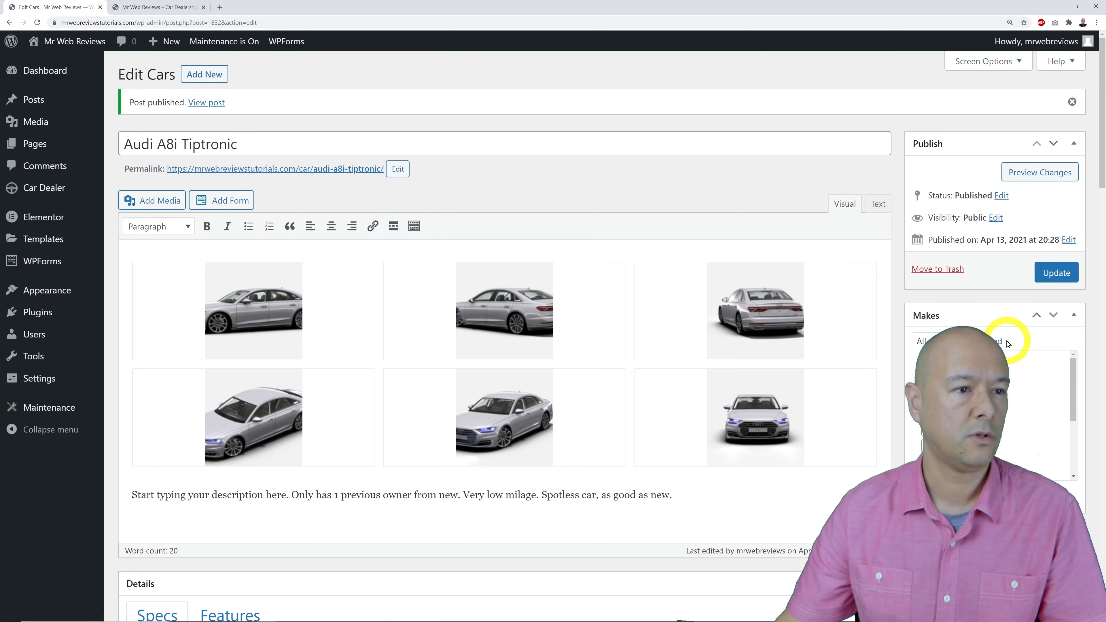
pyautogui.rightClick(1032, 177)
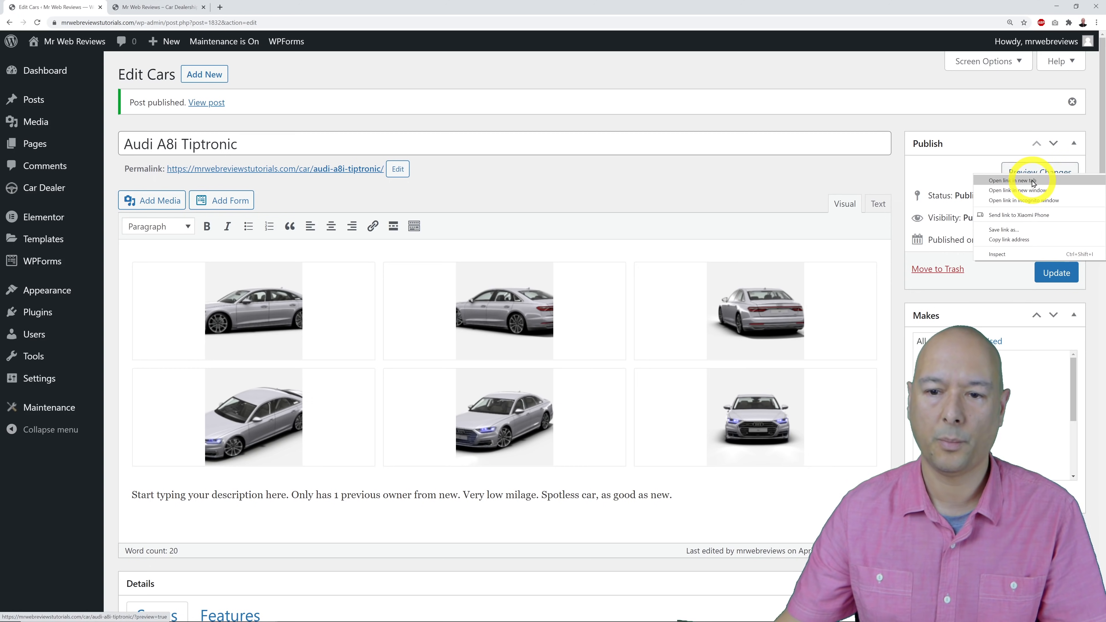
pyautogui.click(1033, 181)
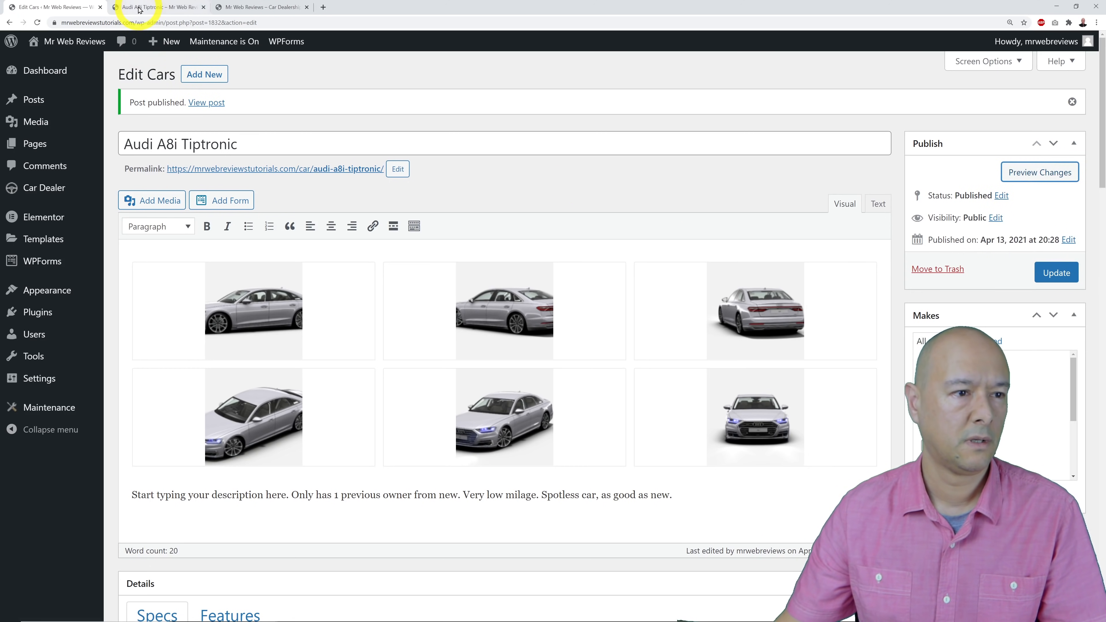
pyautogui.click(144, 7)
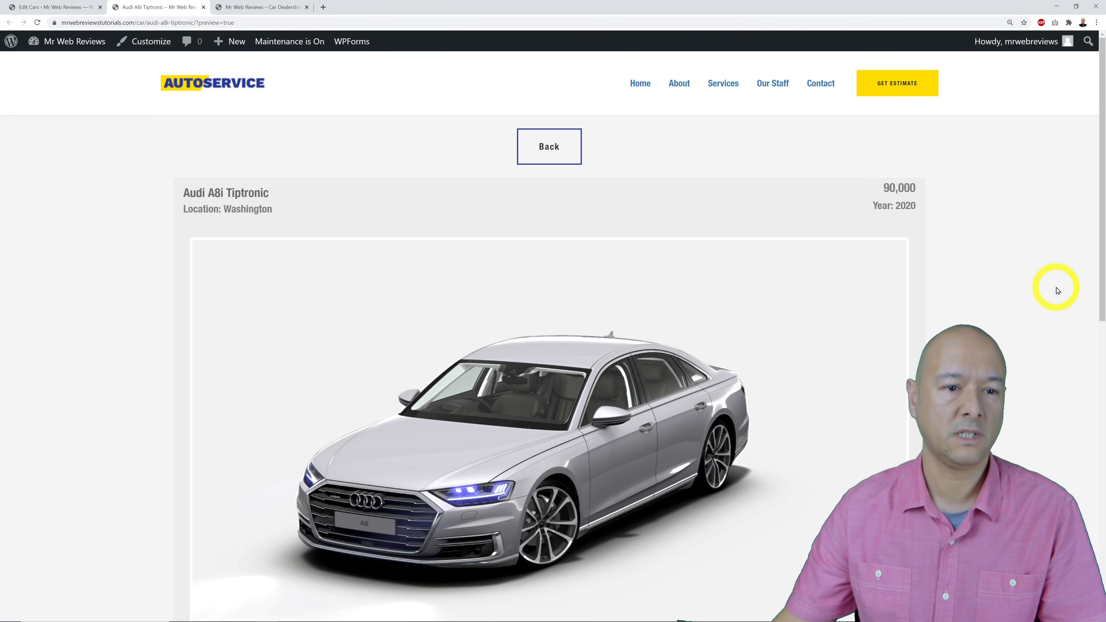
# Check the preview's photo slider, Make/Model and Details tables, then close the preview tab.
pyautogui.scroll(-3, 1059, 290)
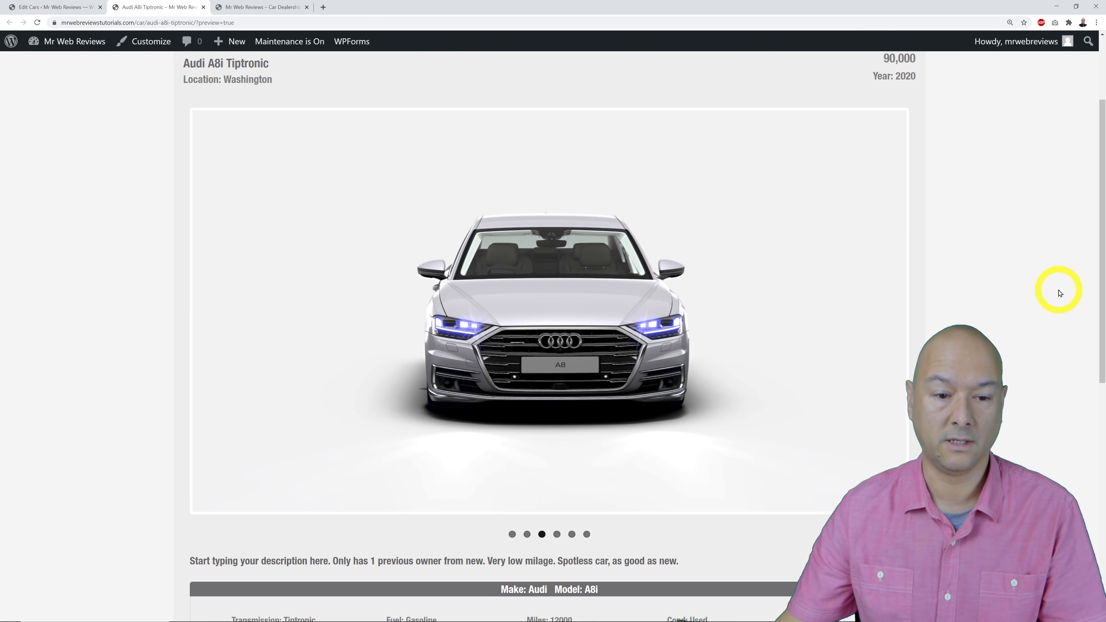
pyautogui.scroll(-7, 1060, 293)
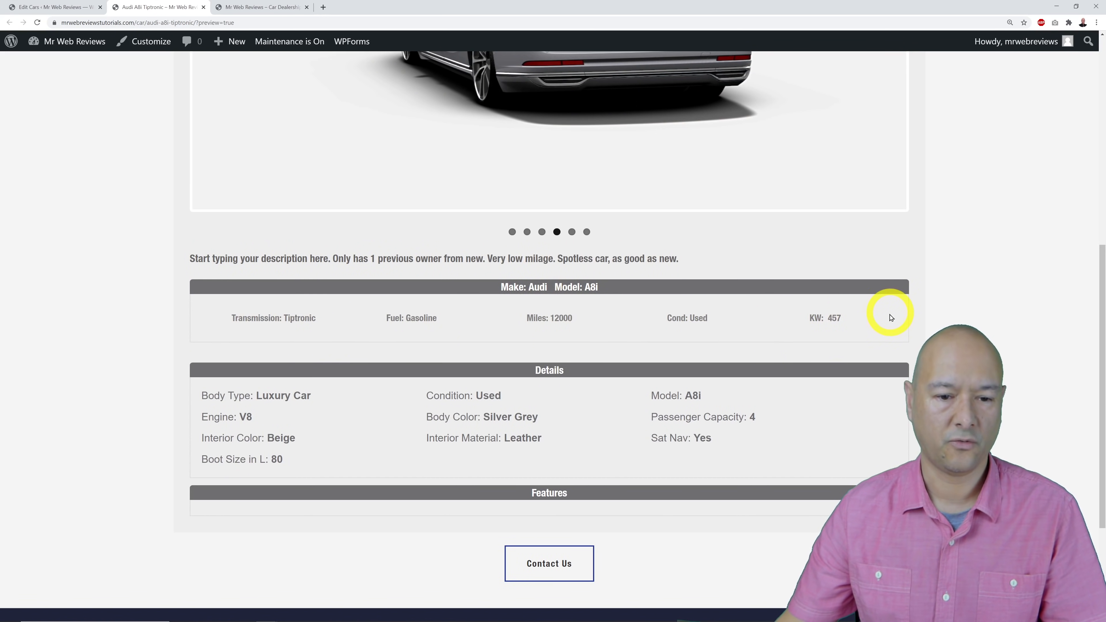
pyautogui.scroll(-2, 830, 470)
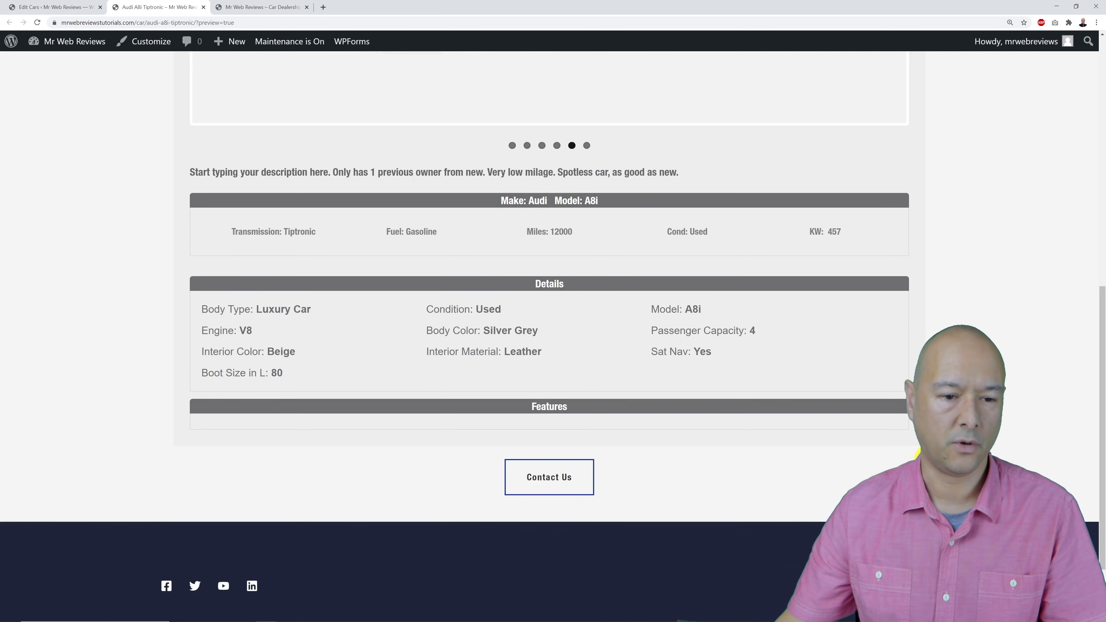
pyautogui.scroll(8, 998, 453)
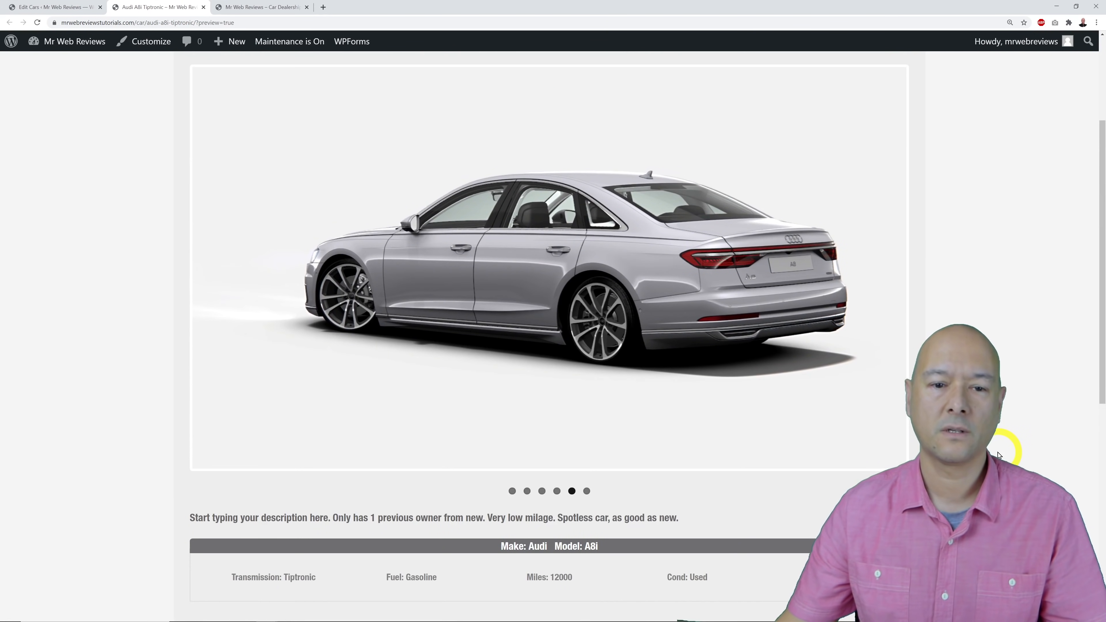
pyautogui.scroll(4, 999, 455)
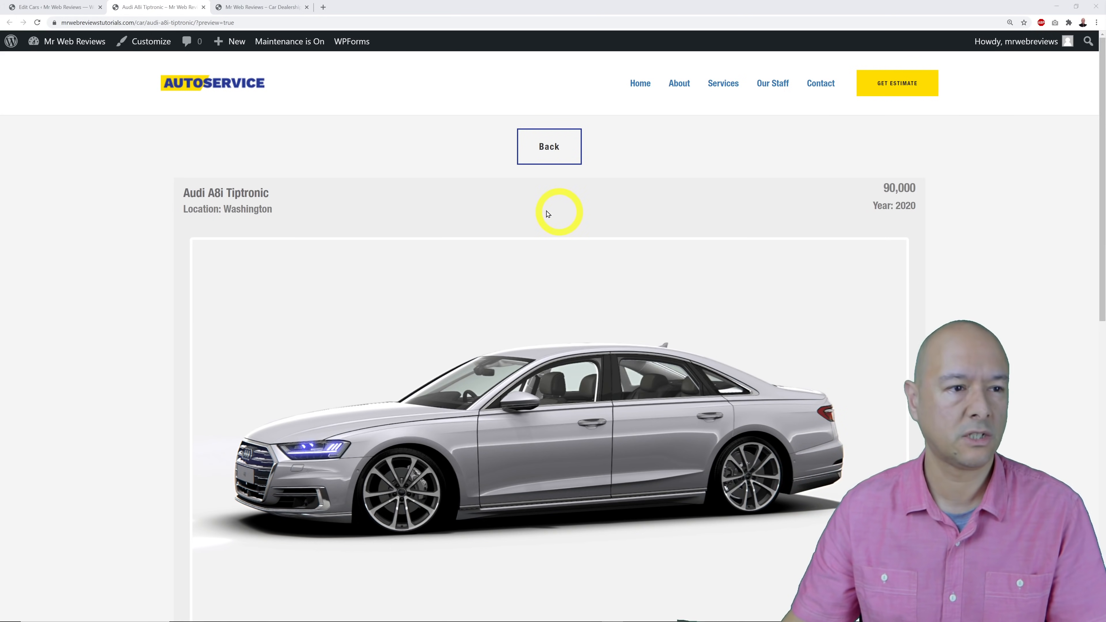
pyautogui.click(204, 7)
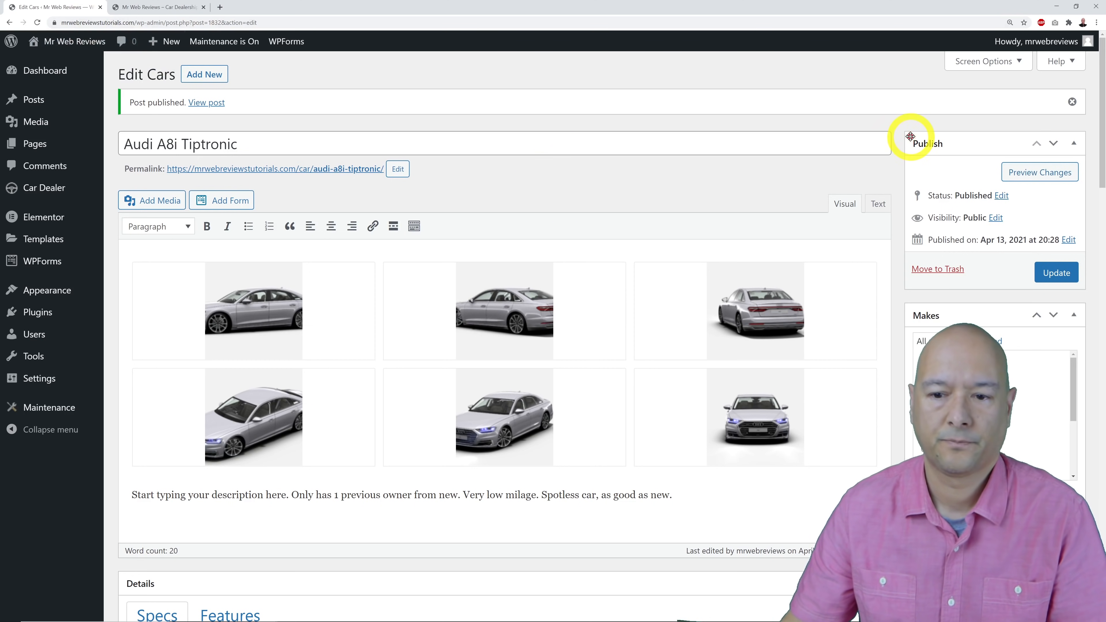
# Open the Car Dealer Dashboard, dismiss its help popup, and review the server checks and setup steps.
pyautogui.moveTo(45, 195)
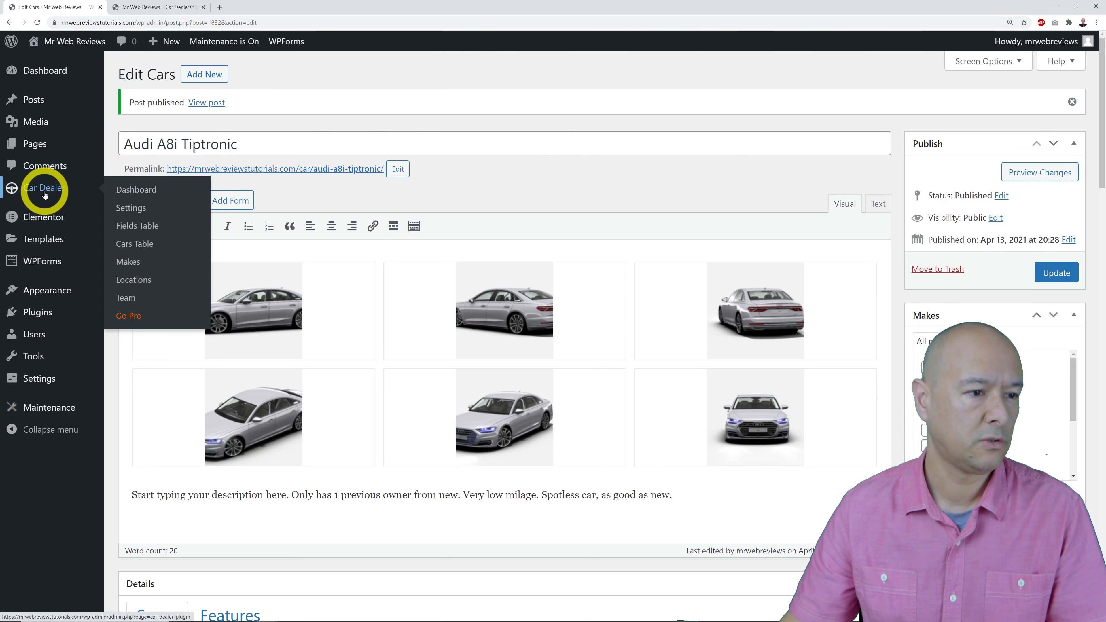
pyautogui.click(131, 189)
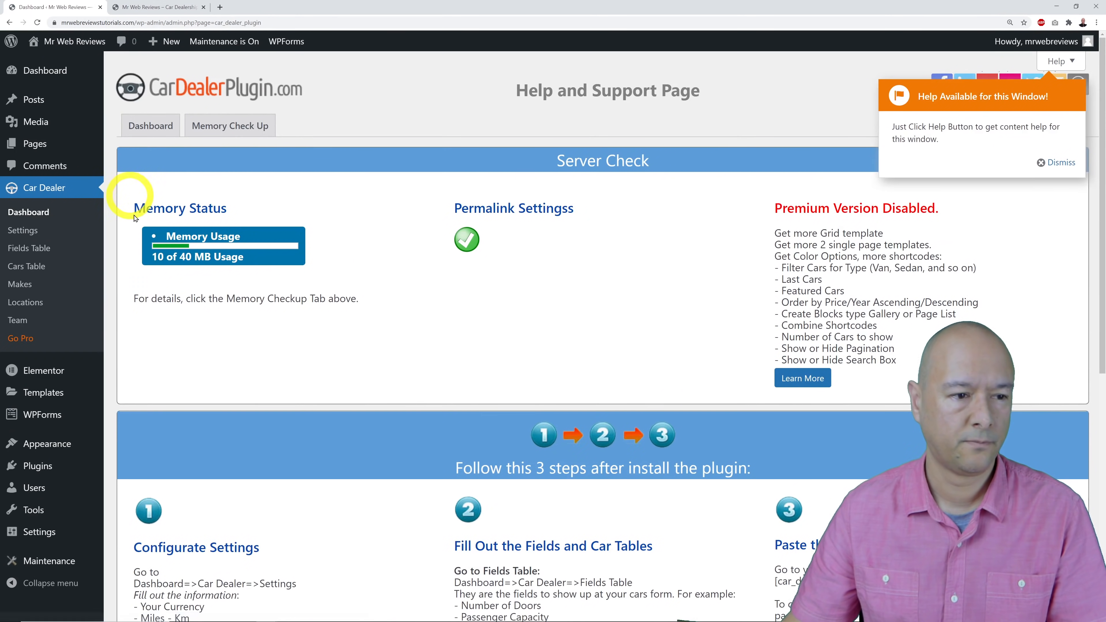
pyautogui.click(1058, 163)
pyautogui.scroll(-8, 760, 303)
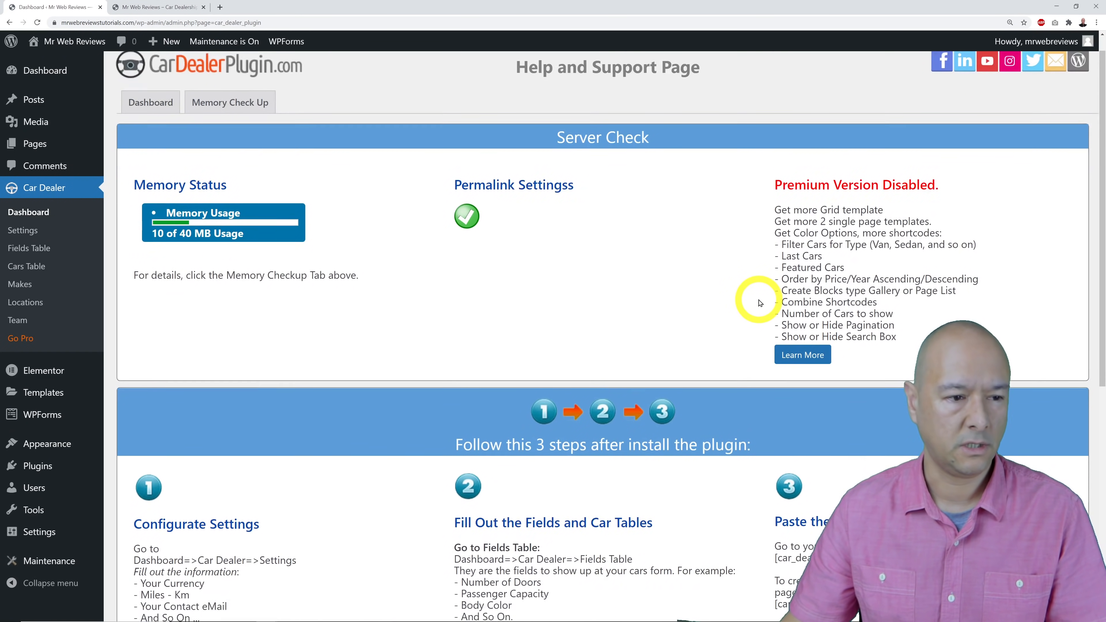
pyautogui.scroll(-1, 760, 303)
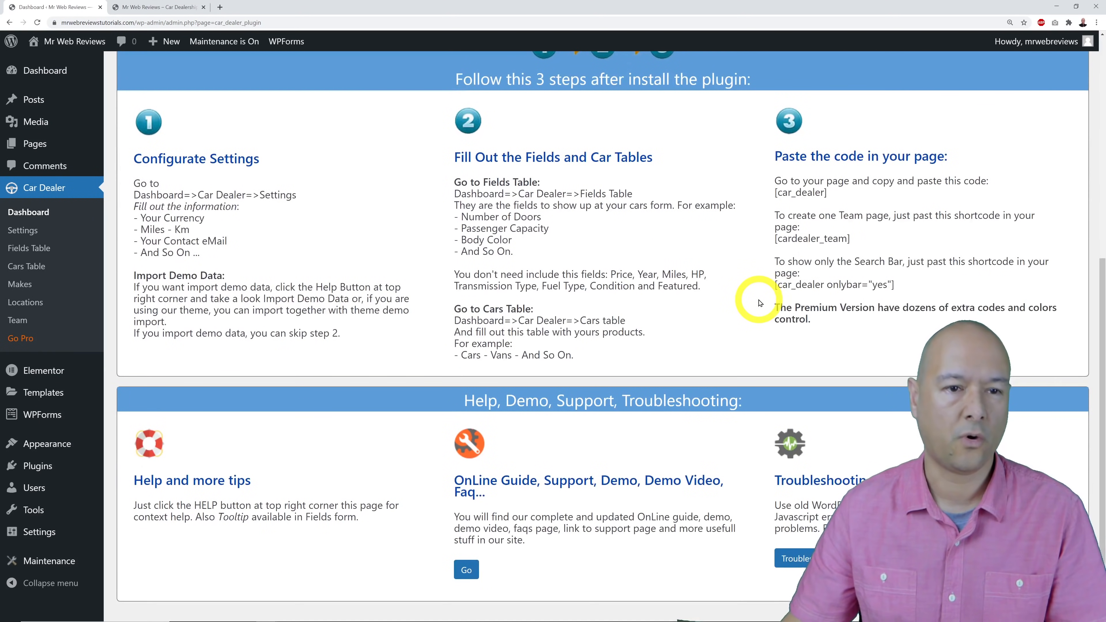
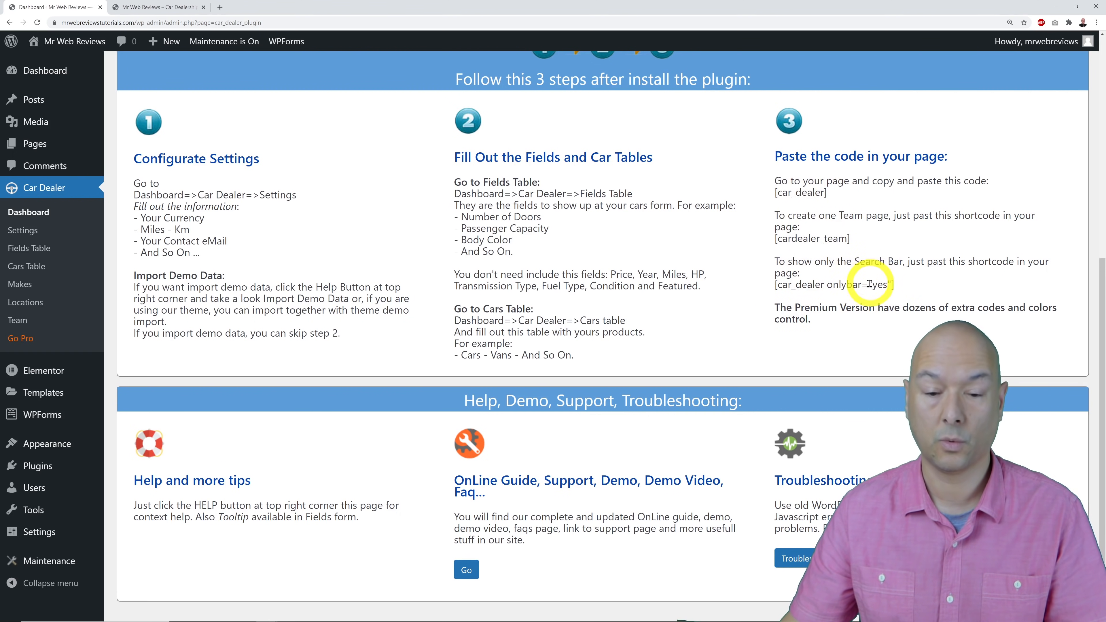
# Copy the [car_dealer] shortcode from setup step 3, then go to the Pages list.
pyautogui.moveTo(827, 193); pyautogui.dragTo(774, 196)
pyautogui.rightClick(775, 194)
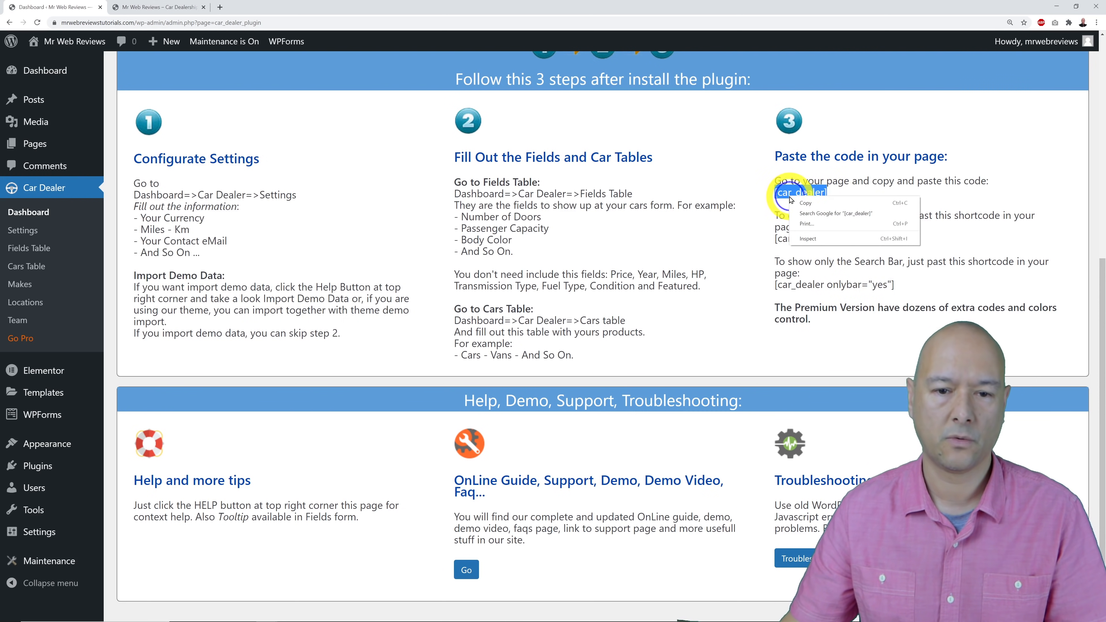
pyautogui.click(803, 205)
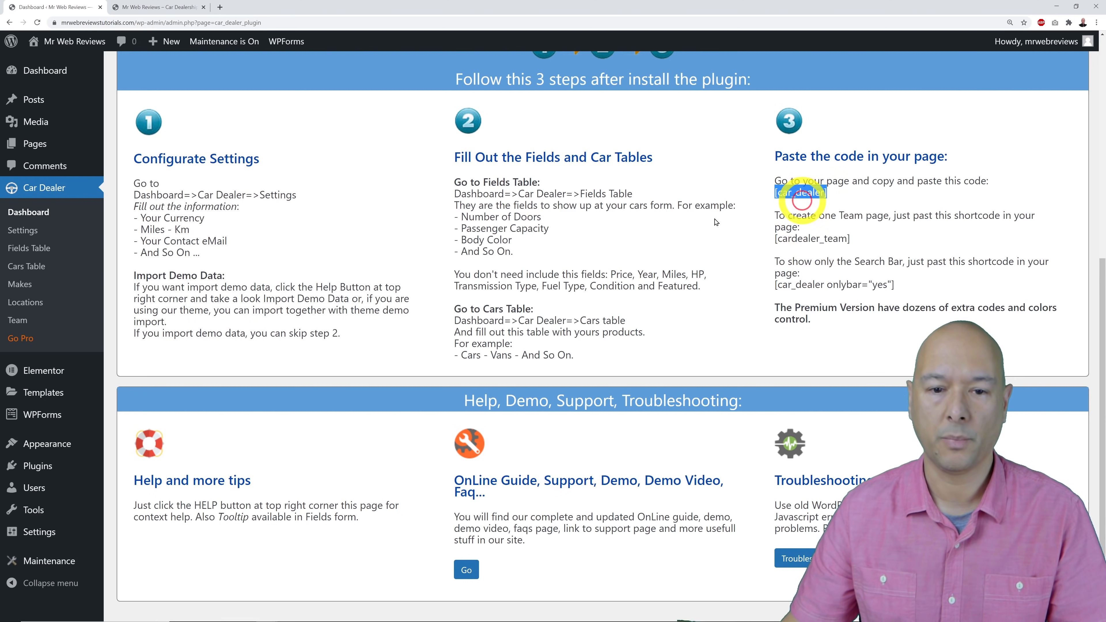
pyautogui.click(36, 146)
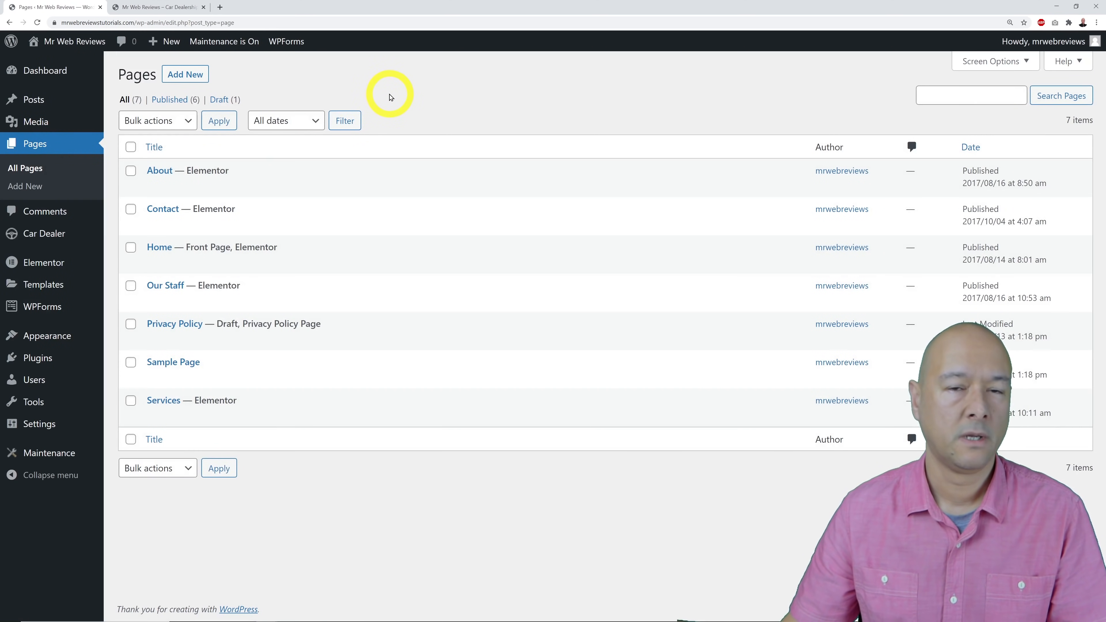
# Create a new page titled 'Car Listing' with a Shortcode block holding [car_dealer].
pyautogui.click(185, 77)
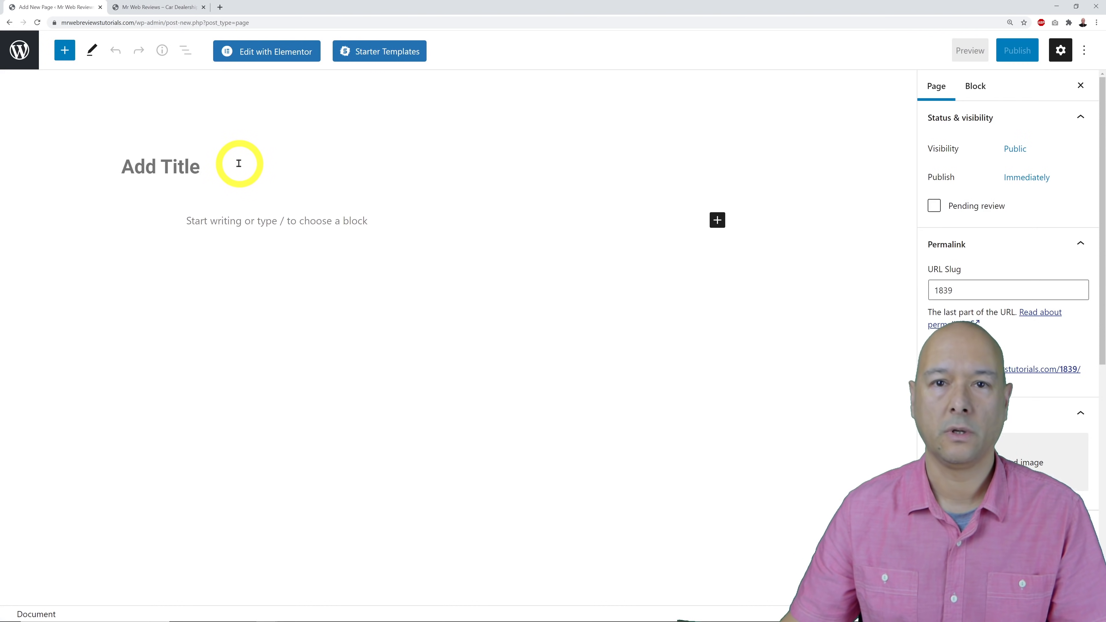
pyautogui.write('Car Listing')
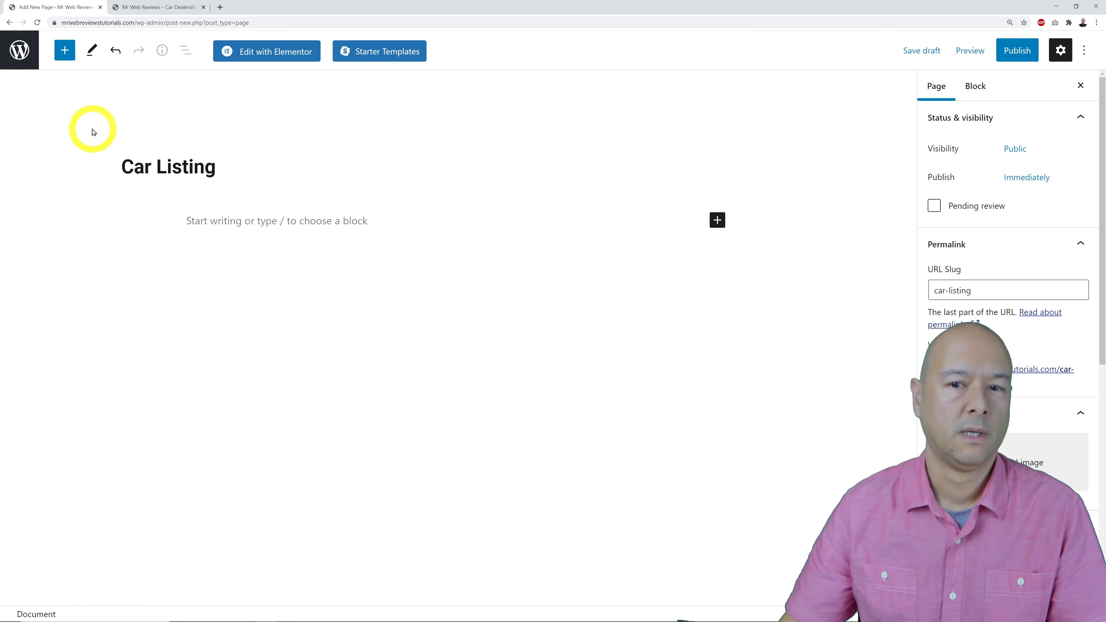
pyautogui.click(65, 51)
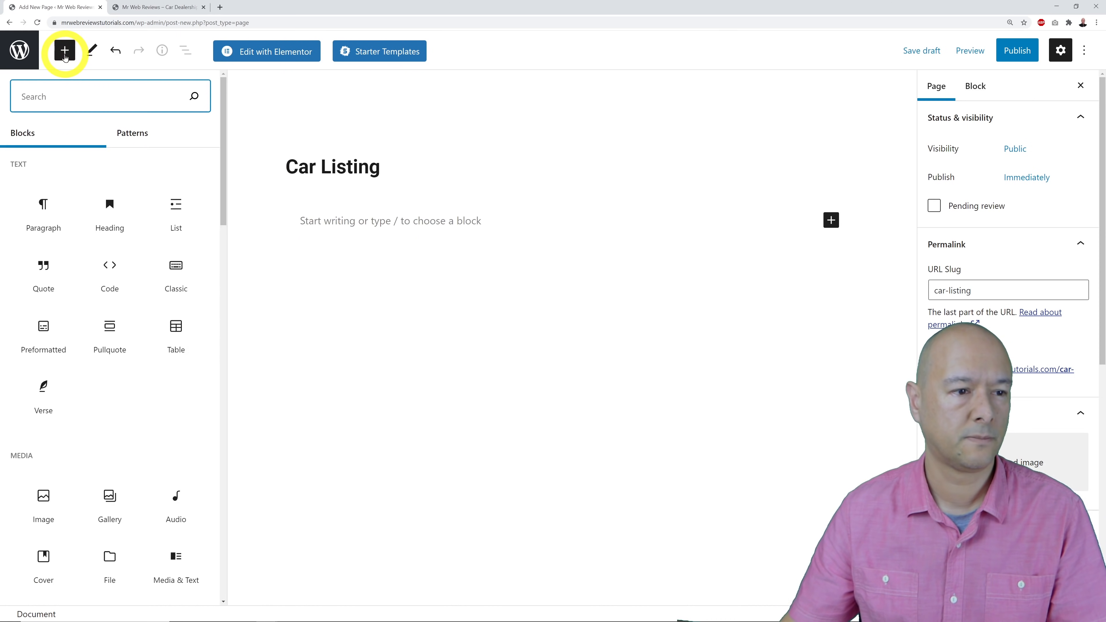
pyautogui.click(65, 98)
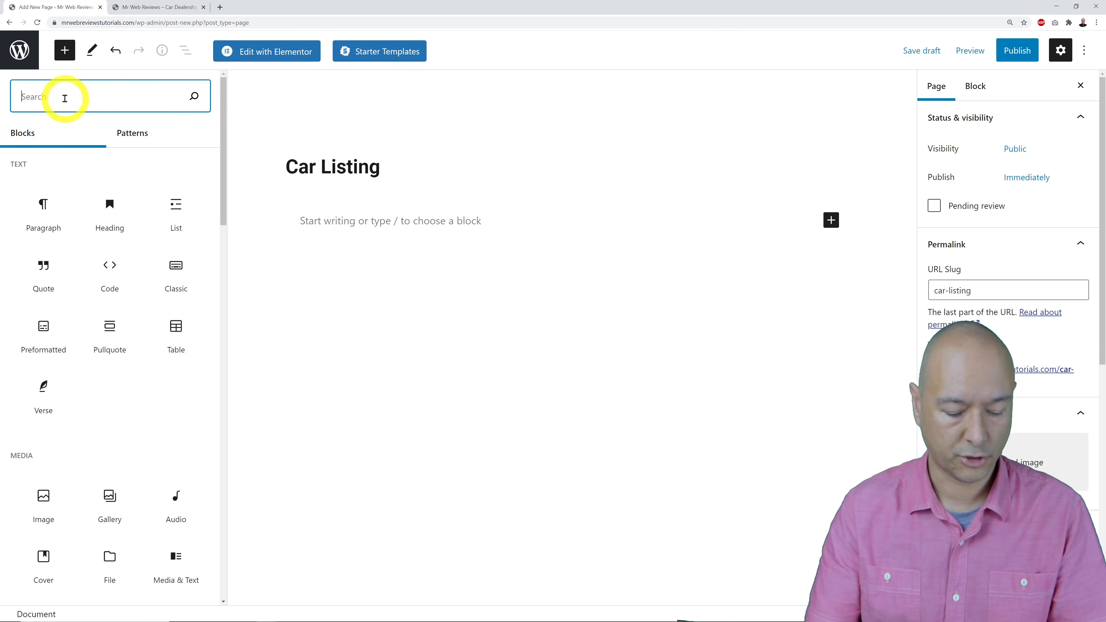
pyautogui.write('short')
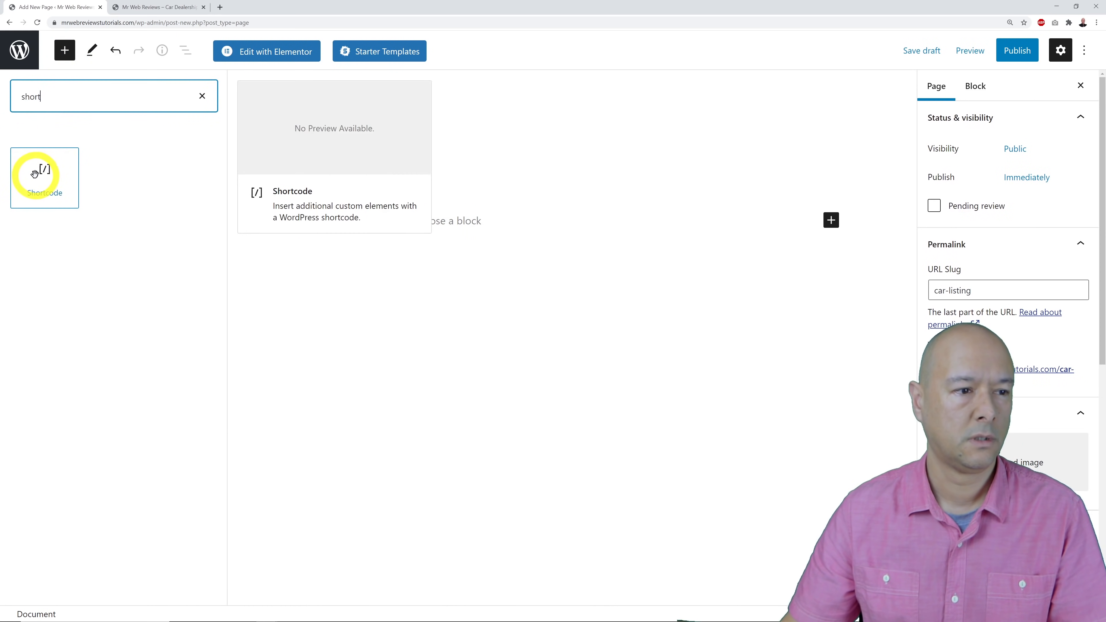
pyautogui.click(43, 173)
pyautogui.click(157, 260)
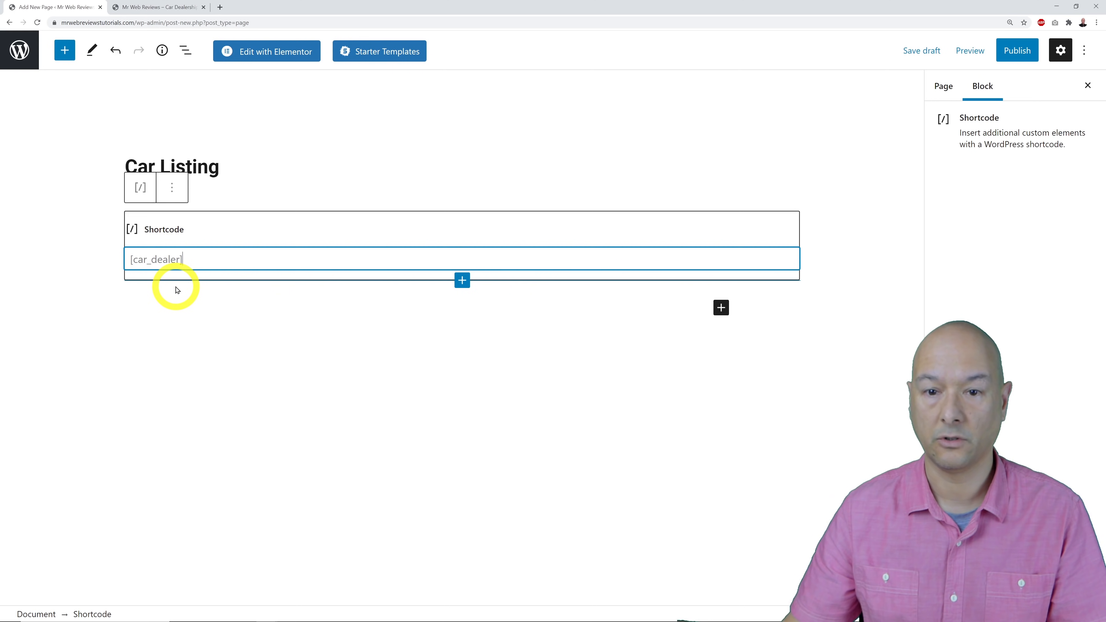
# Publish the Car Listing page and open its live view in a new tab.
pyautogui.click(1011, 54)
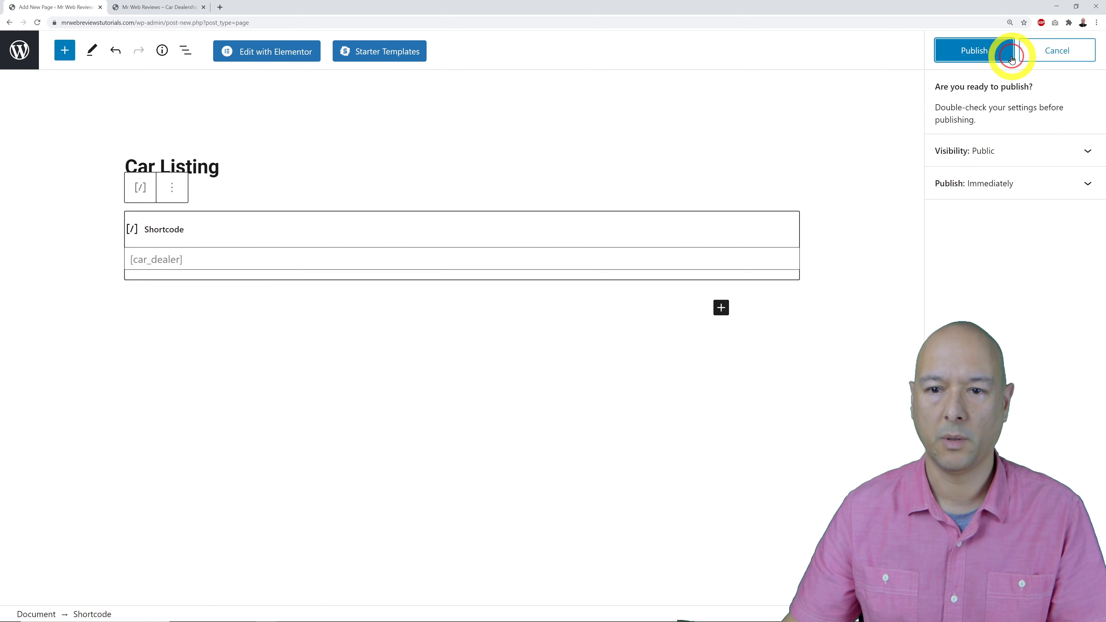
pyautogui.click(963, 50)
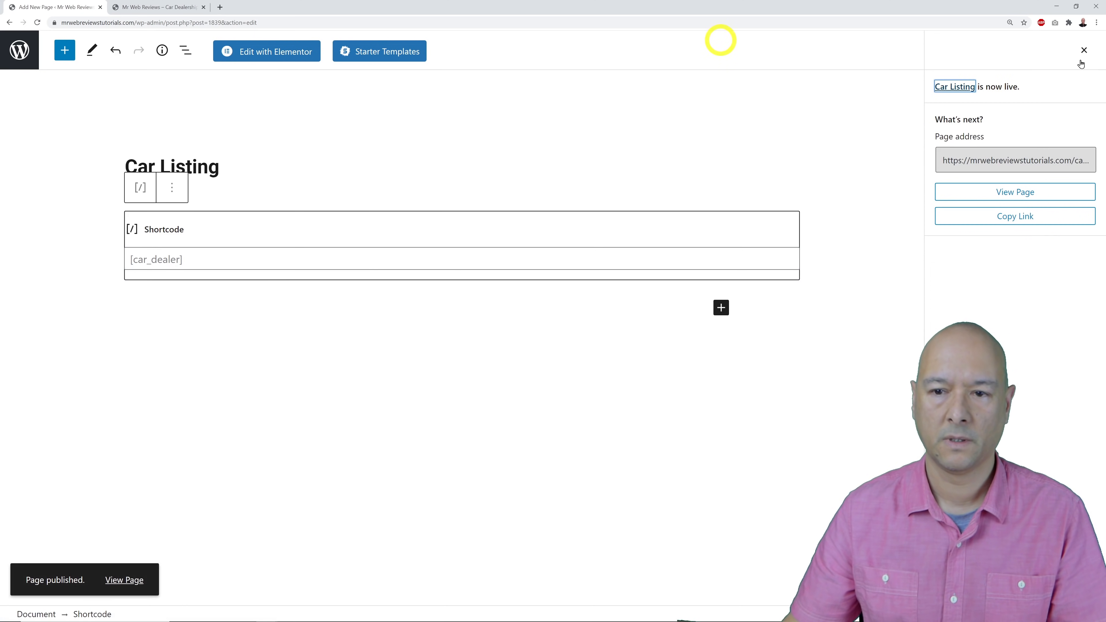
pyautogui.rightClick(1001, 195)
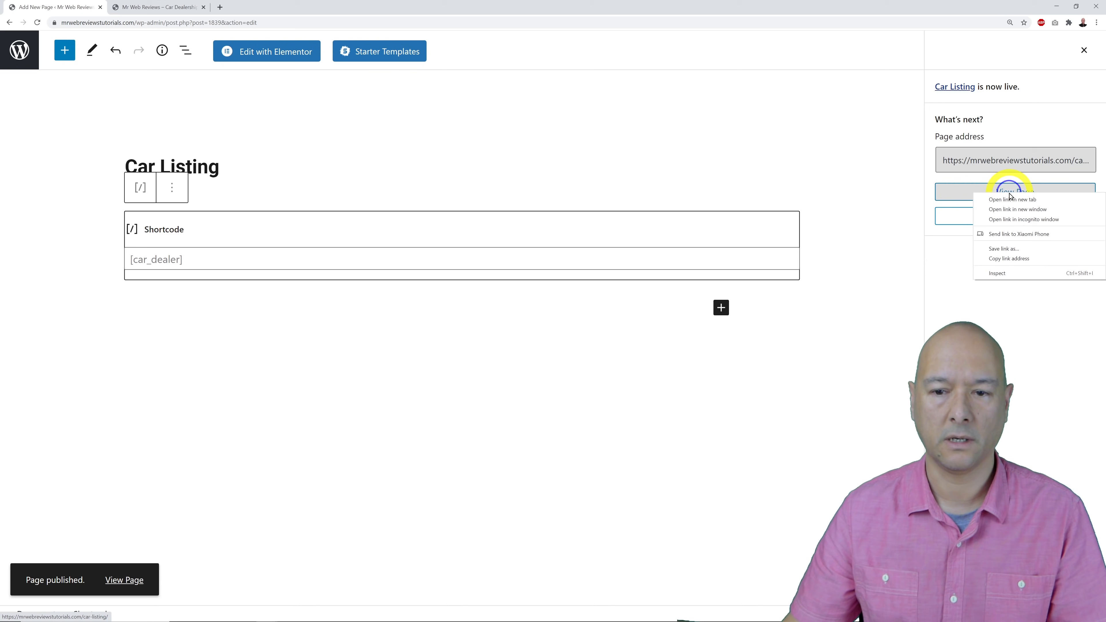
pyautogui.click(1010, 200)
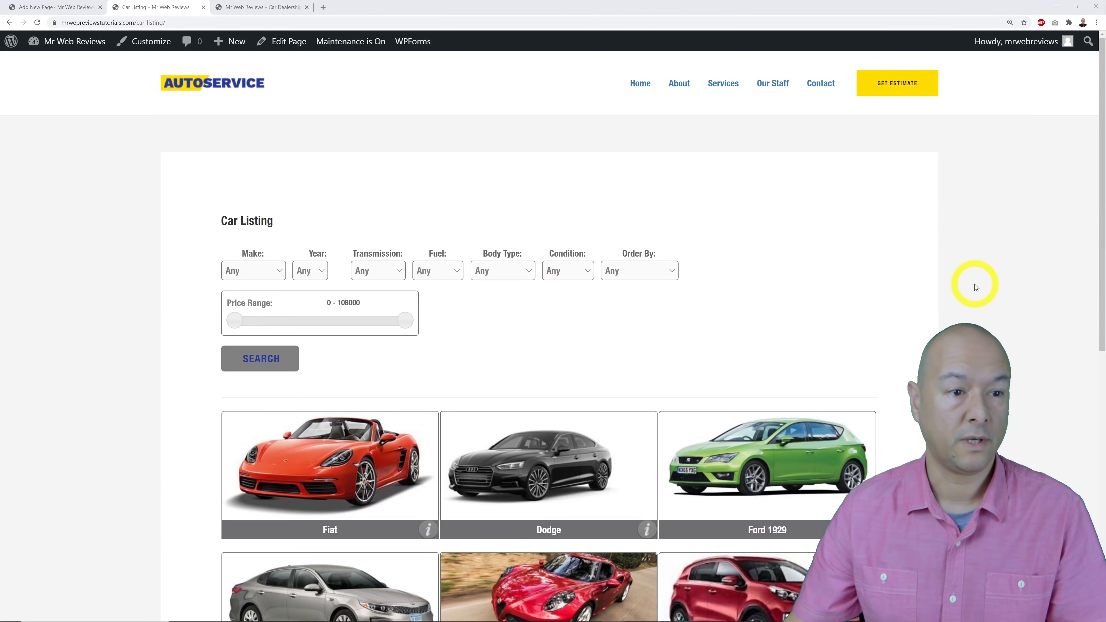
pyautogui.scroll(-5, 986, 283)
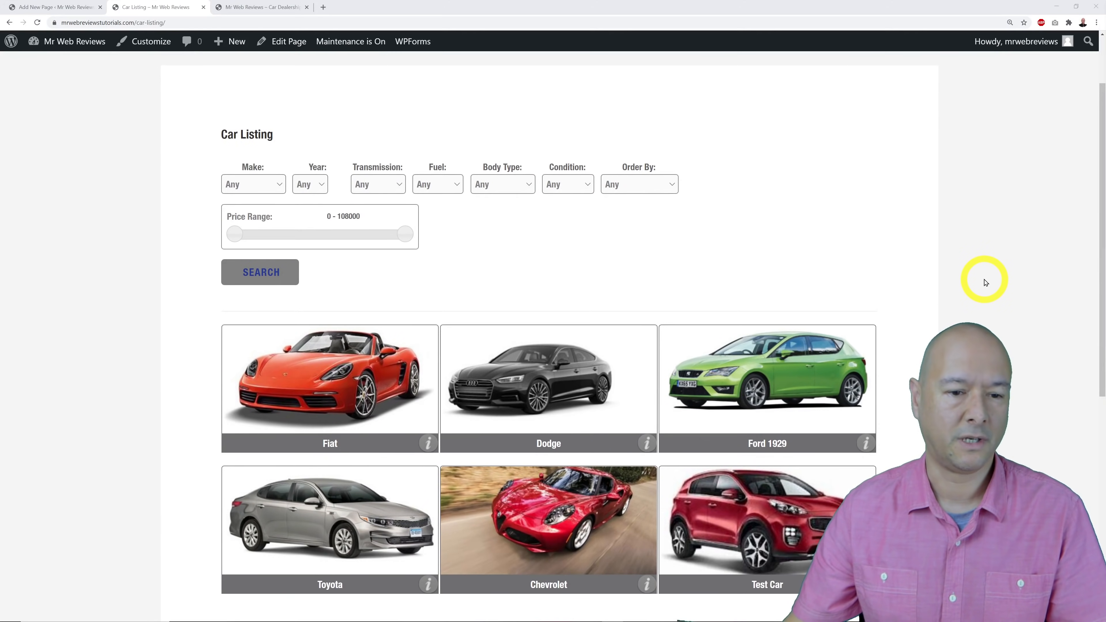
pyautogui.scroll(4, 985, 283)
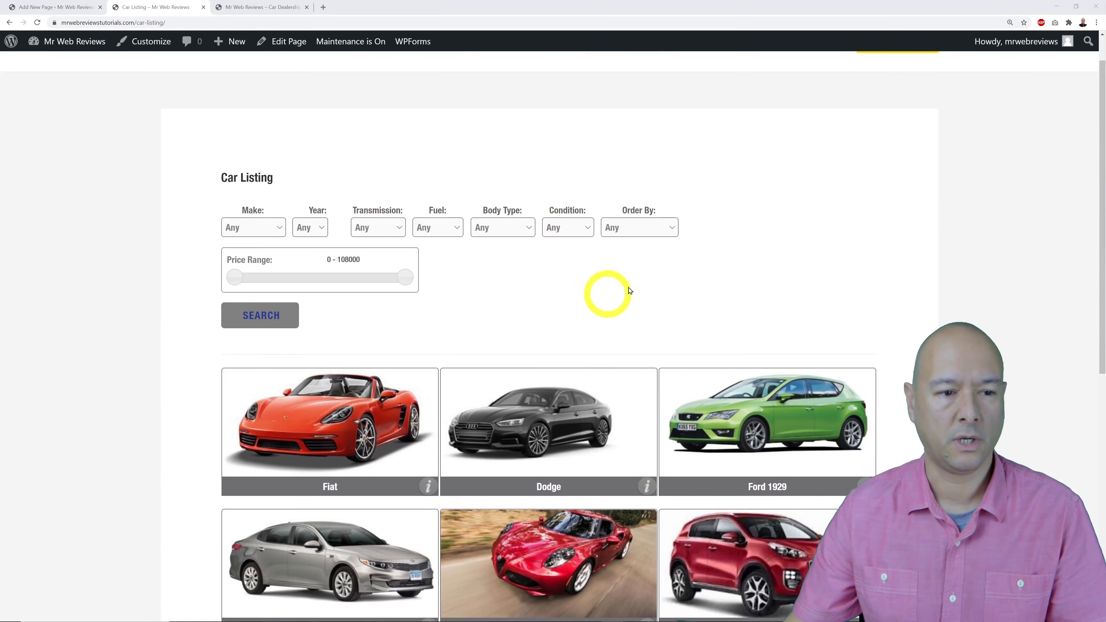
pyautogui.moveTo(240, 280)
pyautogui.mouseDown()
pyautogui.moveTo(279, 274)
pyautogui.moveTo(238, 277)
pyautogui.mouseUp()
pyautogui.click(280, 230)
pyautogui.click(280, 230)
pyautogui.click(315, 231)
pyautogui.click(314, 230)
pyautogui.click(382, 232)
pyautogui.click(382, 232)
pyautogui.click(446, 230)
pyautogui.click(455, 230)
pyautogui.click(491, 231)
pyautogui.click(492, 230)
pyautogui.click(563, 230)
pyautogui.click(564, 230)
pyautogui.click(618, 230)
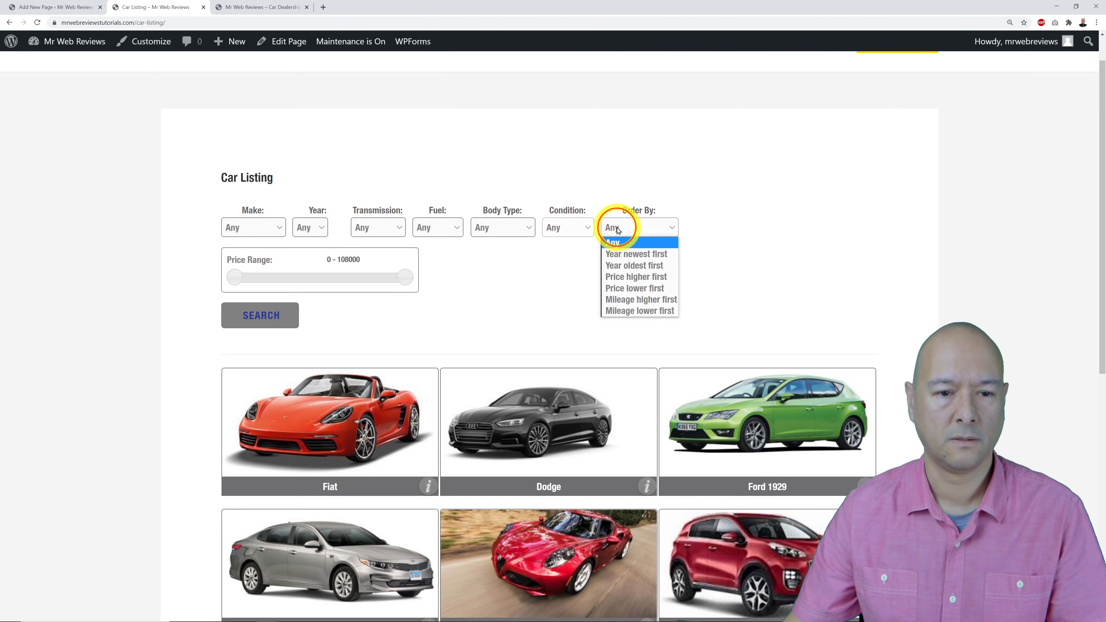
pyautogui.click(739, 221)
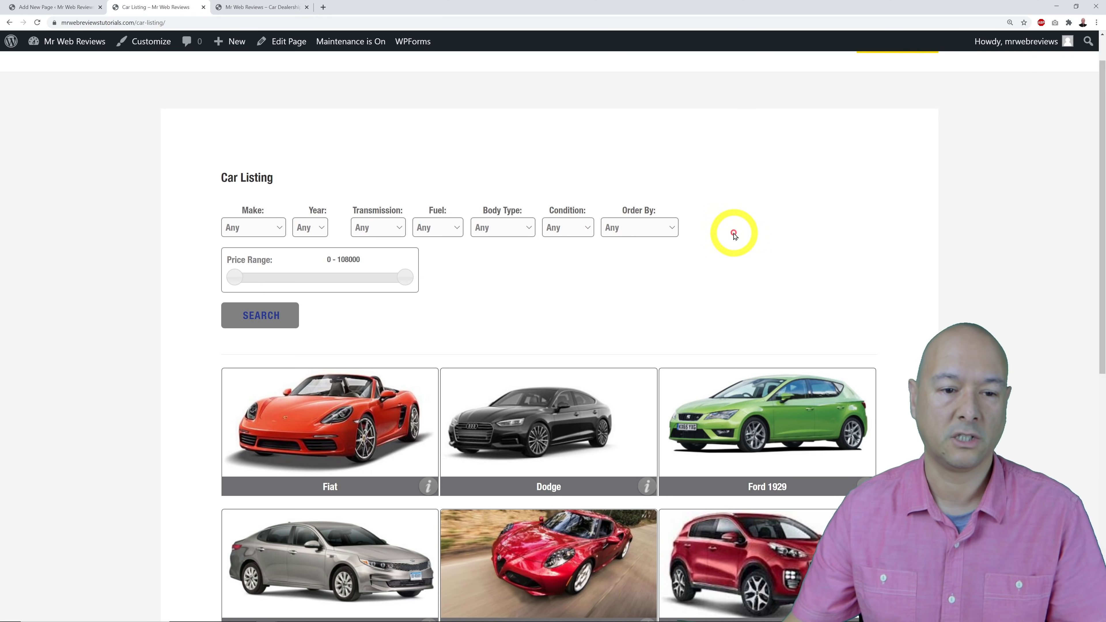
pyautogui.click(735, 265)
pyautogui.scroll(-4, 735, 265)
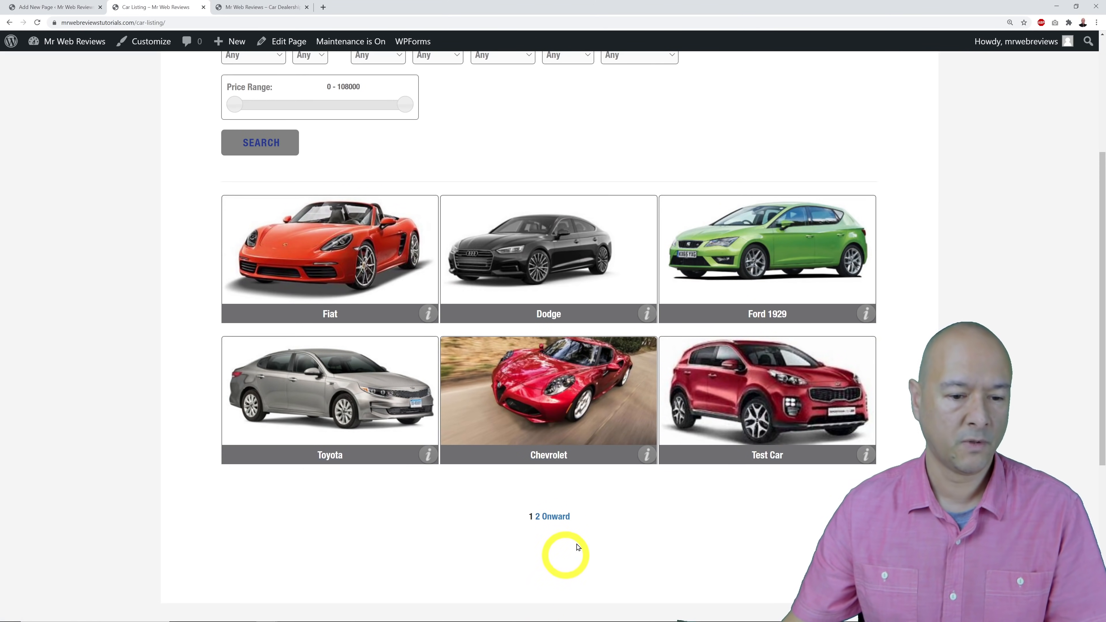
pyautogui.click(562, 518)
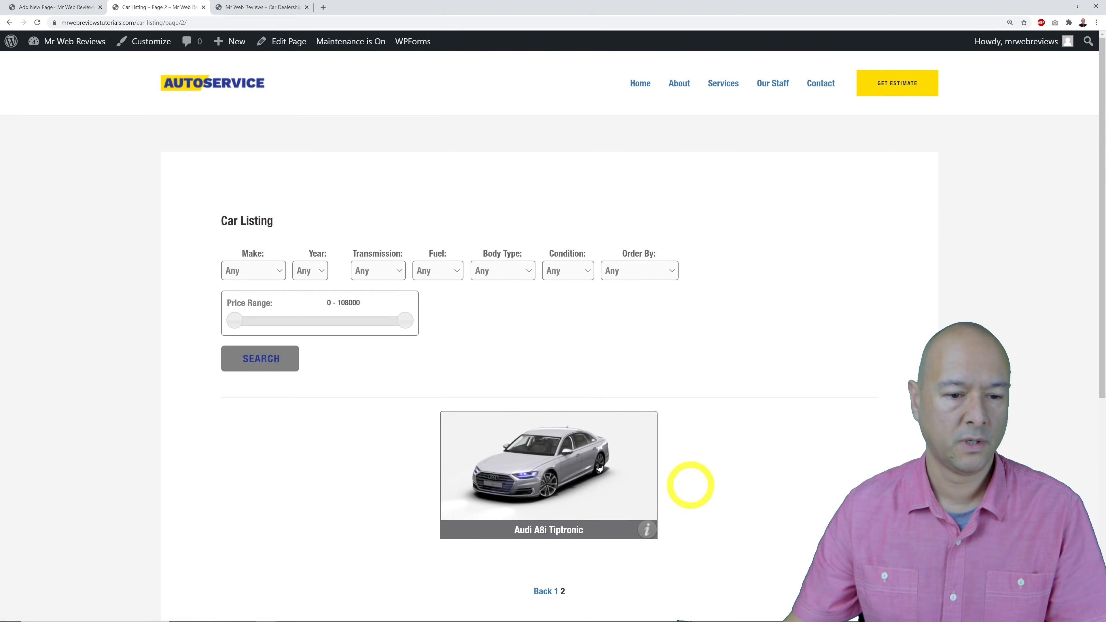
pyautogui.scroll(-1, 794, 442)
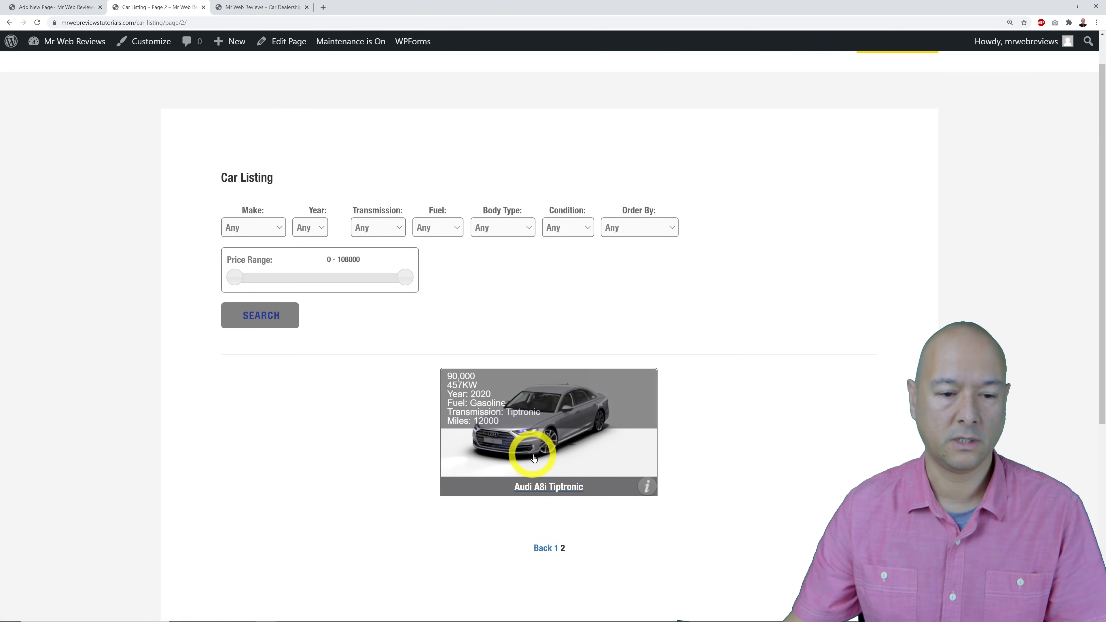
pyautogui.scroll(-1, 796, 478)
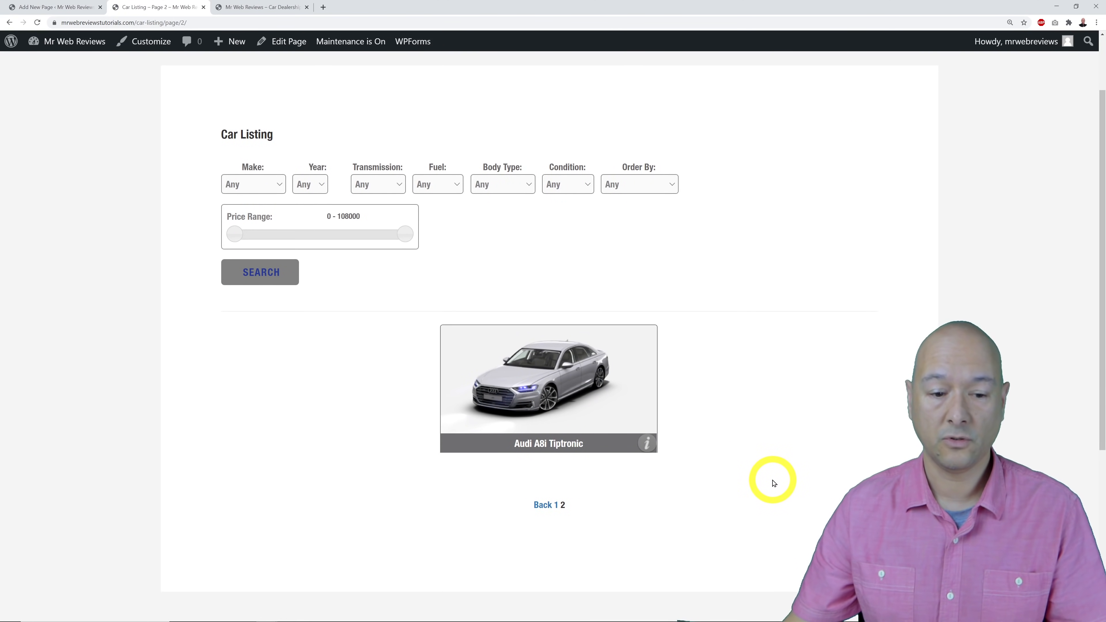
pyautogui.click(552, 407)
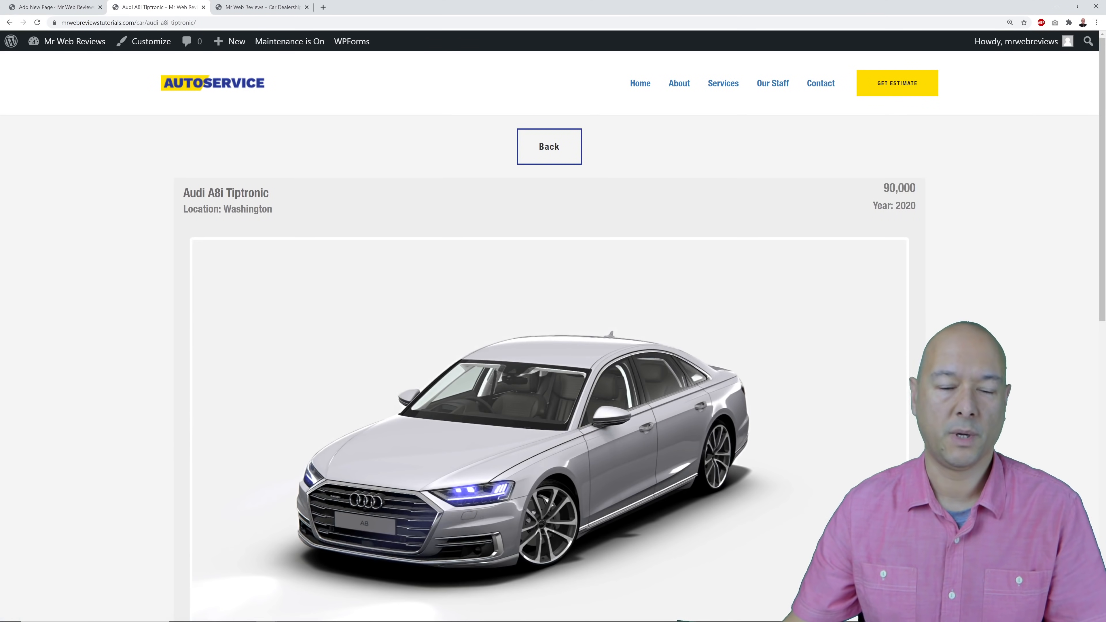
pyautogui.scroll(-8, 549, 335)
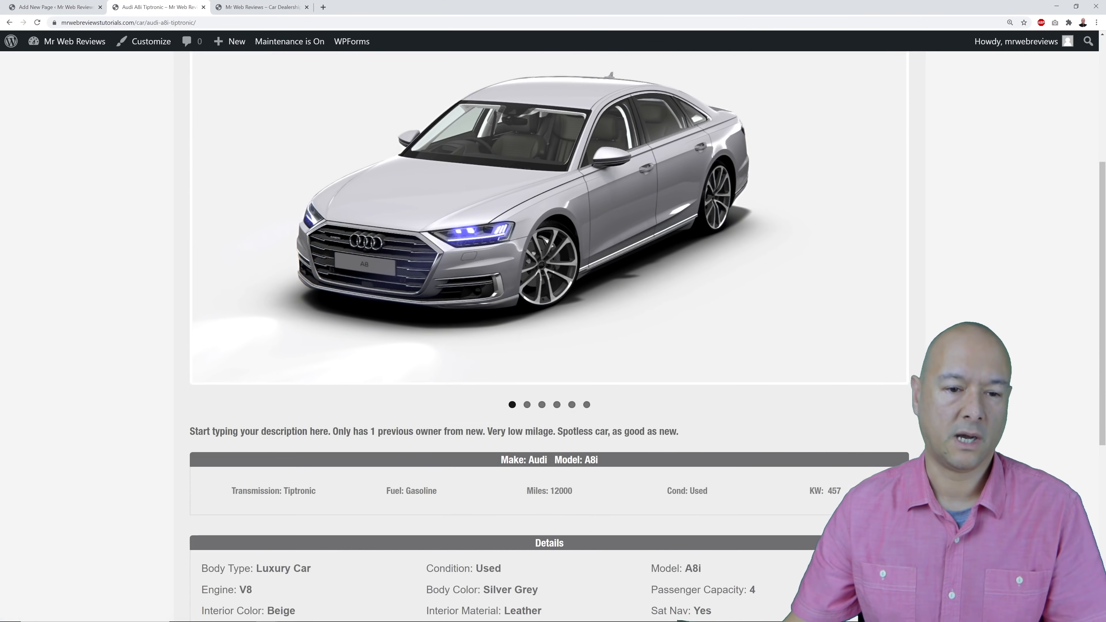
pyautogui.scroll(-4, 549, 336)
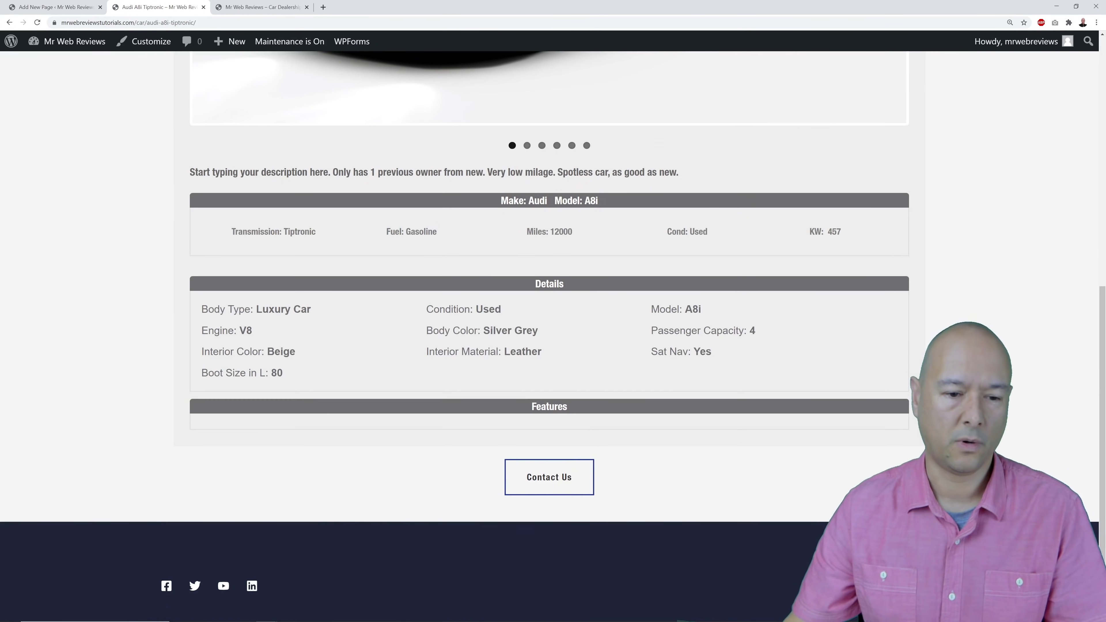
pyautogui.scroll(10, 549, 335)
pyautogui.scroll(2, 549, 336)
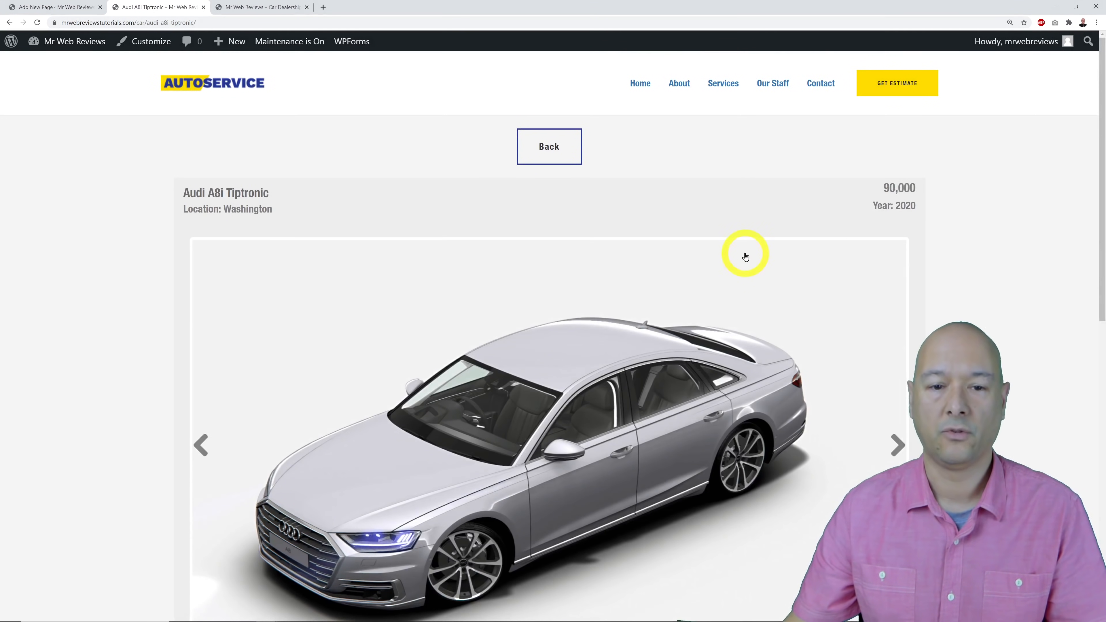
pyautogui.click(556, 151)
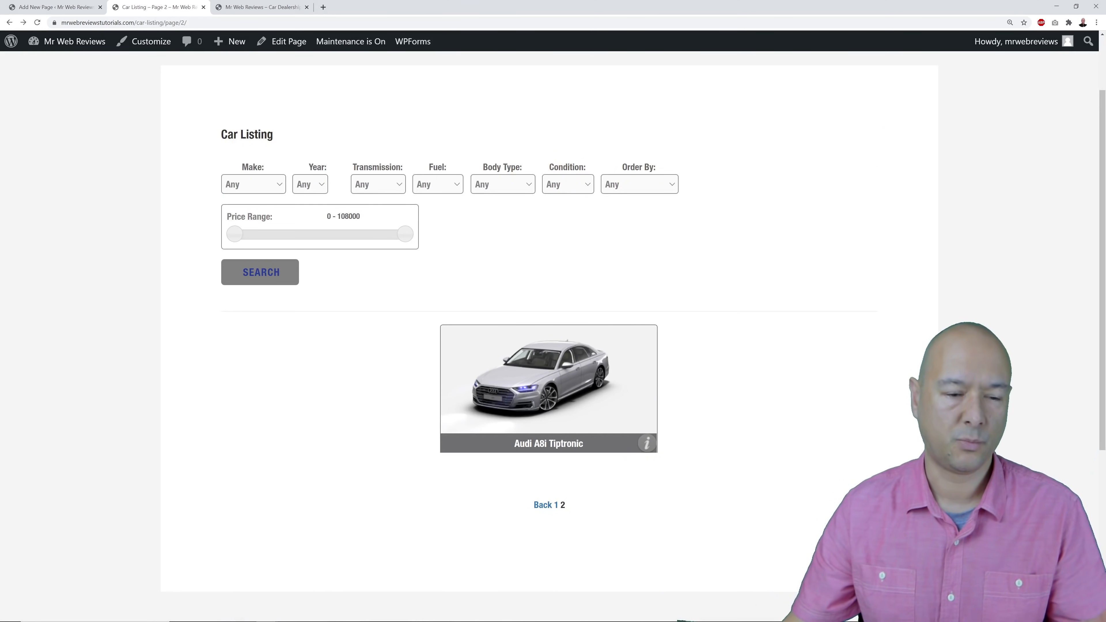
pyautogui.click(543, 505)
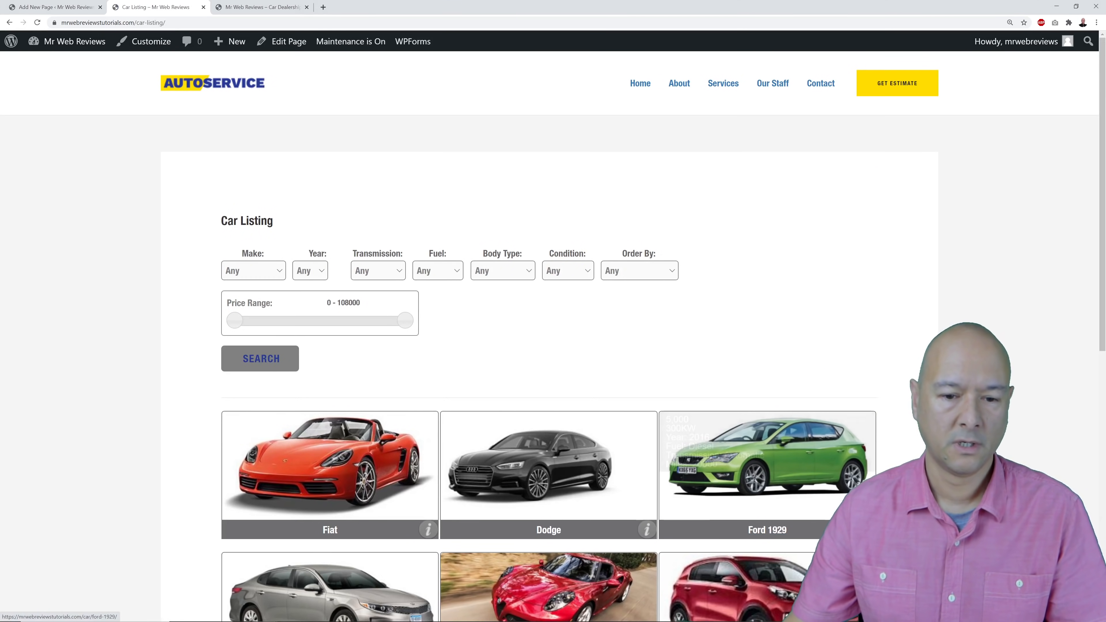
pyautogui.scroll(-3, 1016, 320)
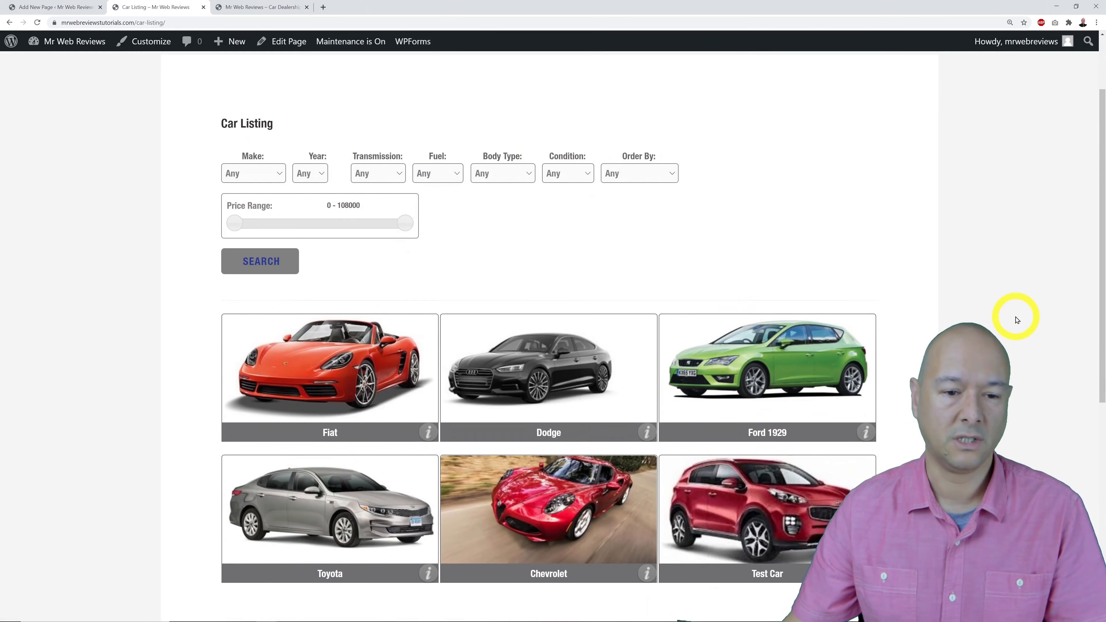
pyautogui.scroll(-1, 1016, 321)
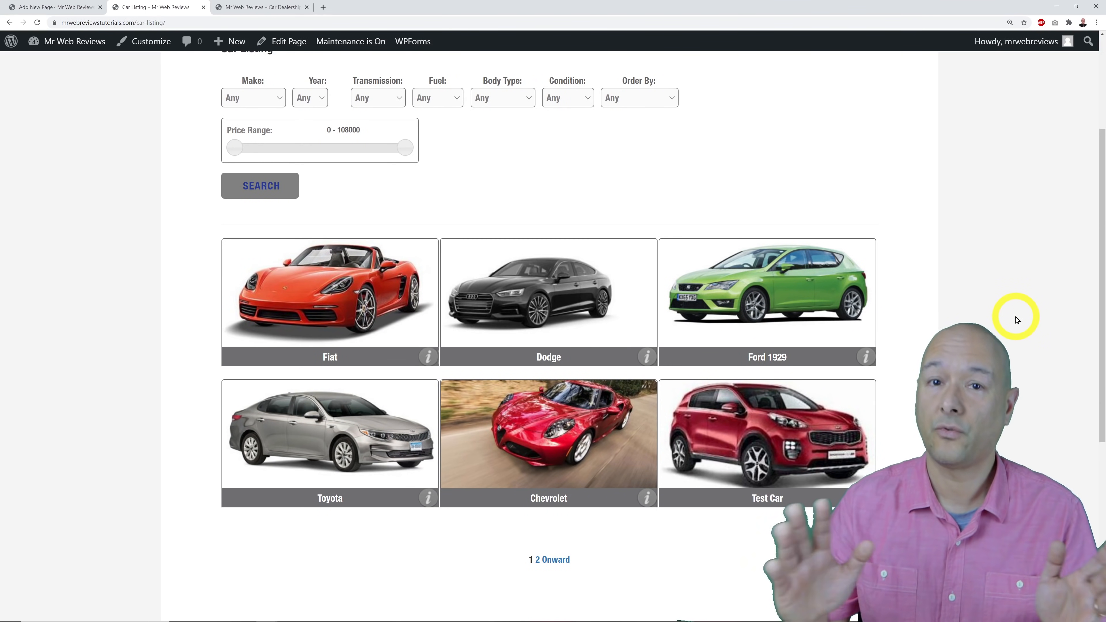
pyautogui.scroll(4, 1014, 318)
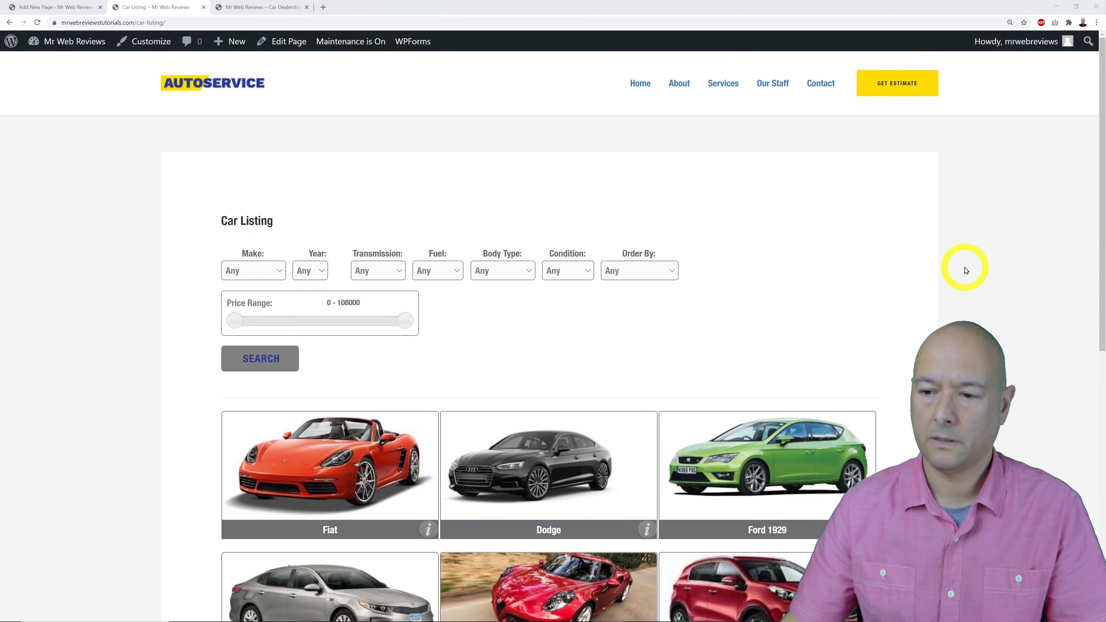
pyautogui.scroll(-4, 964, 270)
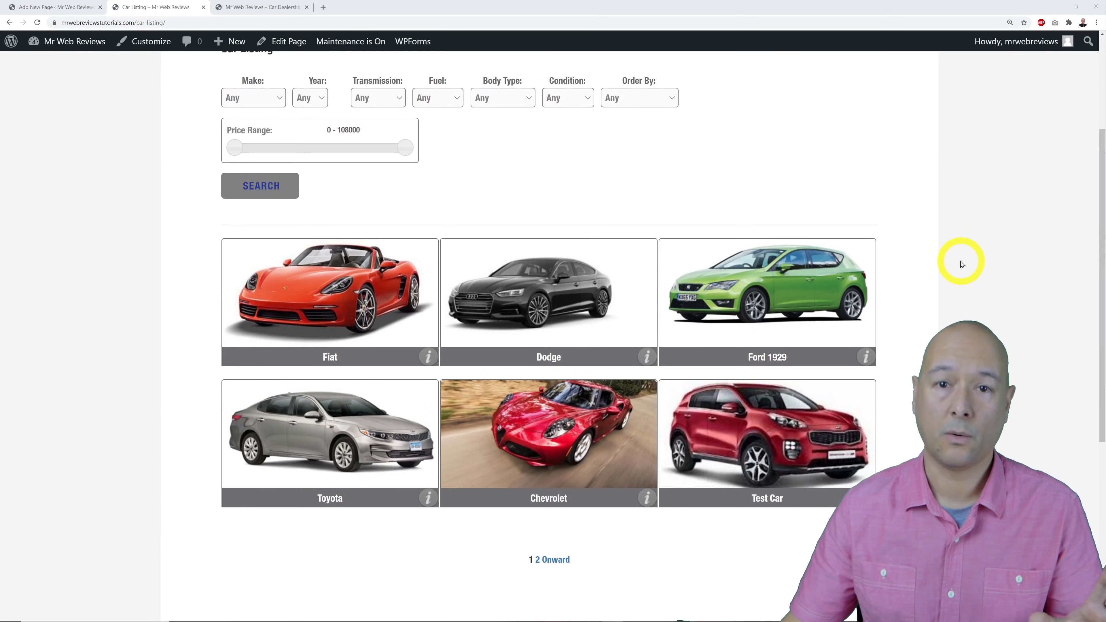
pyautogui.scroll(1, 962, 264)
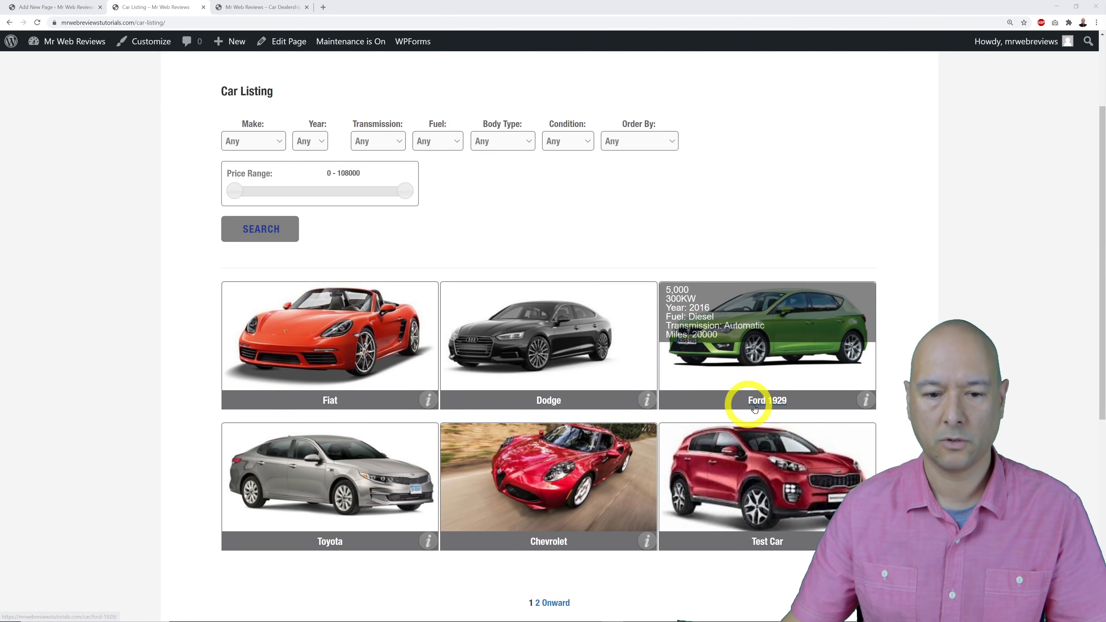
pyautogui.scroll(3, 1028, 392)
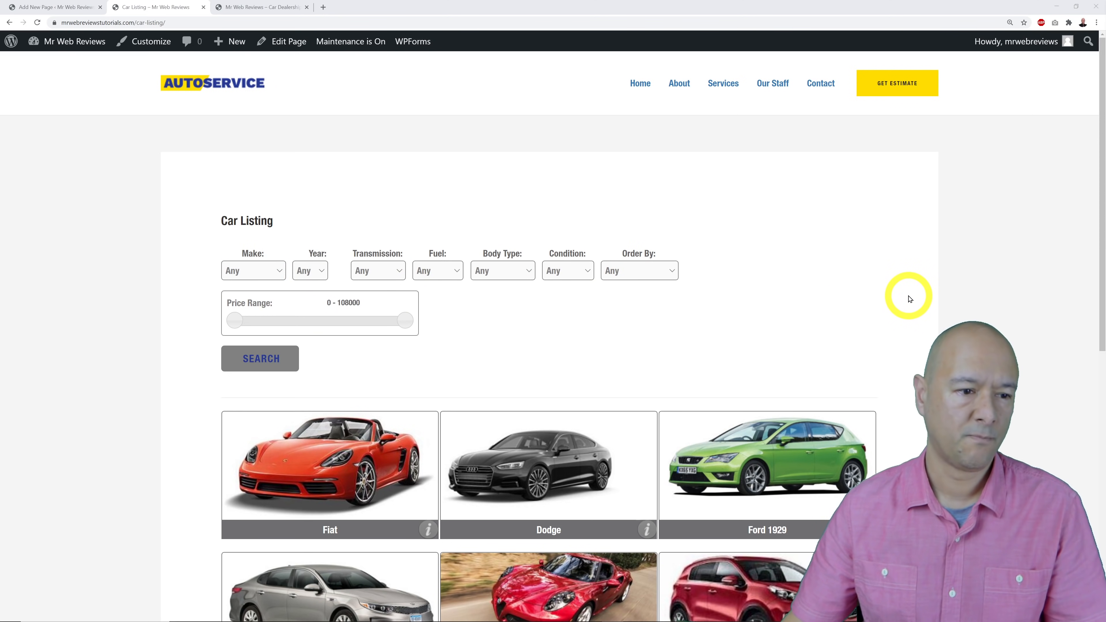
pyautogui.scroll(-1, 909, 299)
pyautogui.scroll(1, 910, 298)
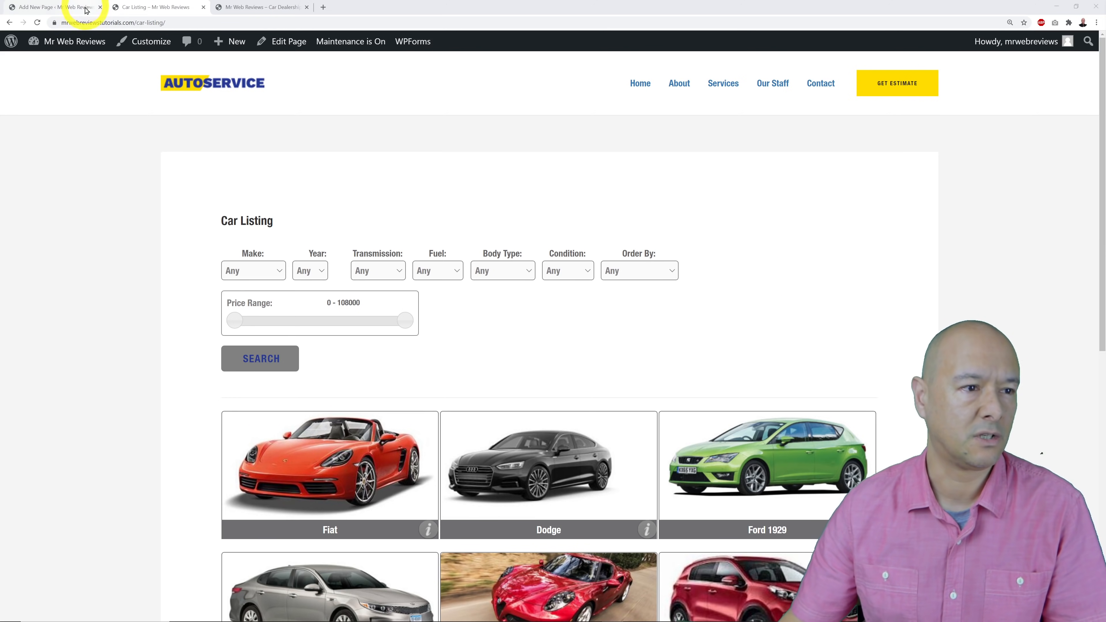
# Leave the page editor and open the Customizer's Additional CSS panel.
pyautogui.click(65, 6)
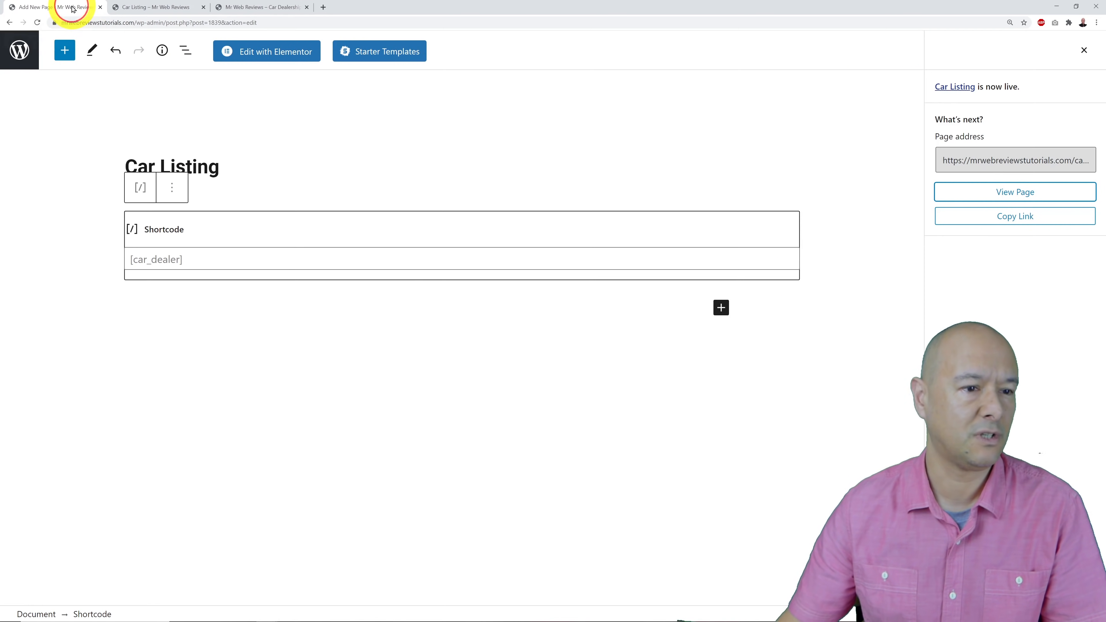
pyautogui.click(15, 54)
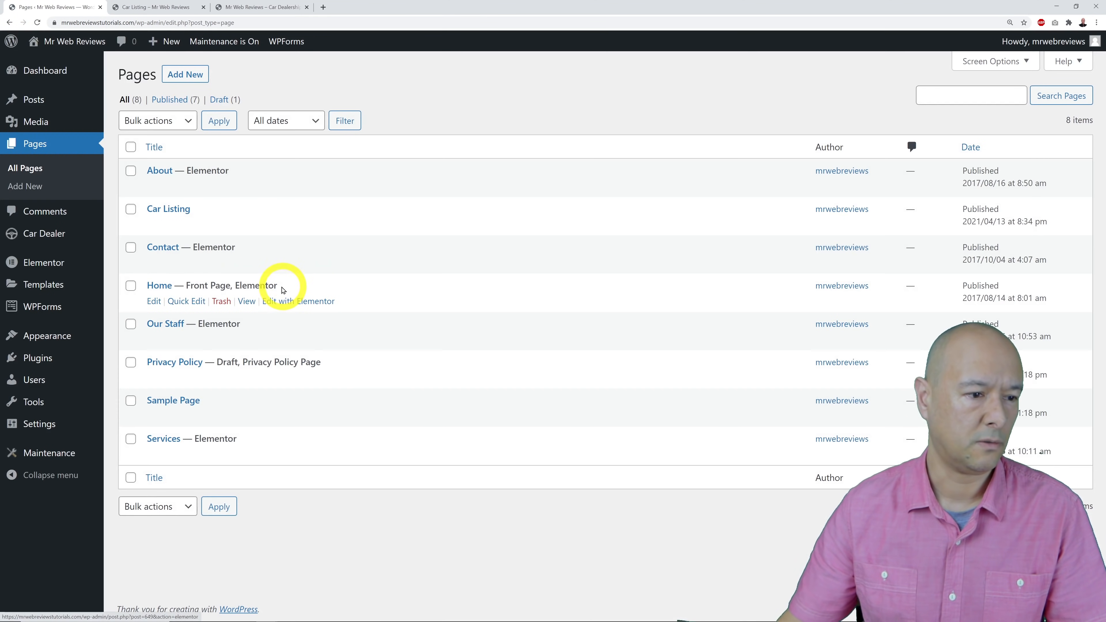
pyautogui.moveTo(99, 370)
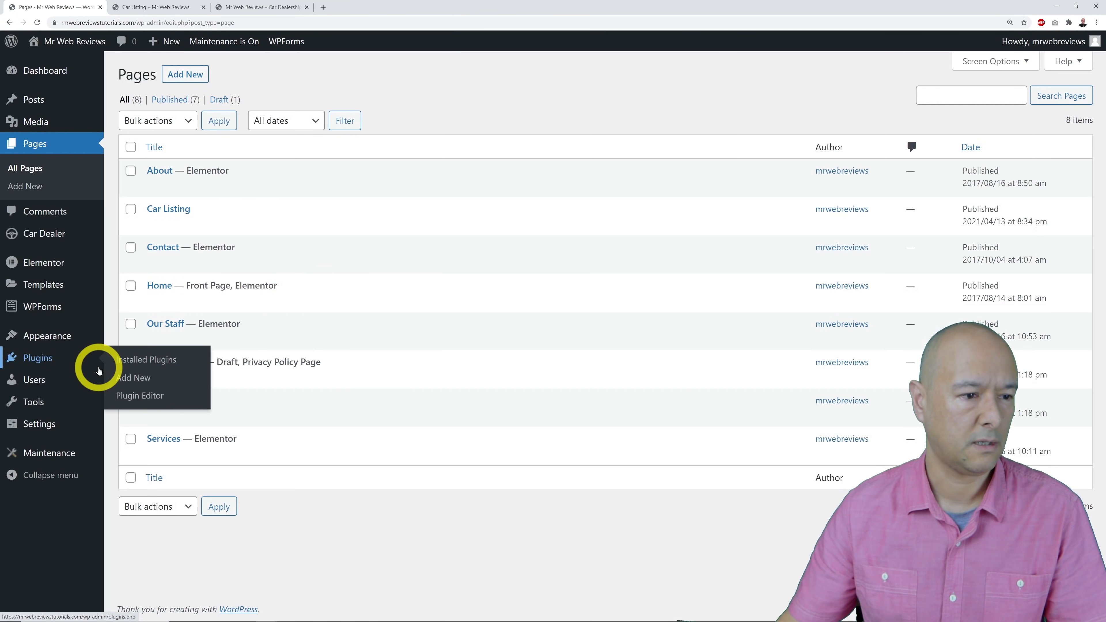
pyautogui.moveTo(57, 341)
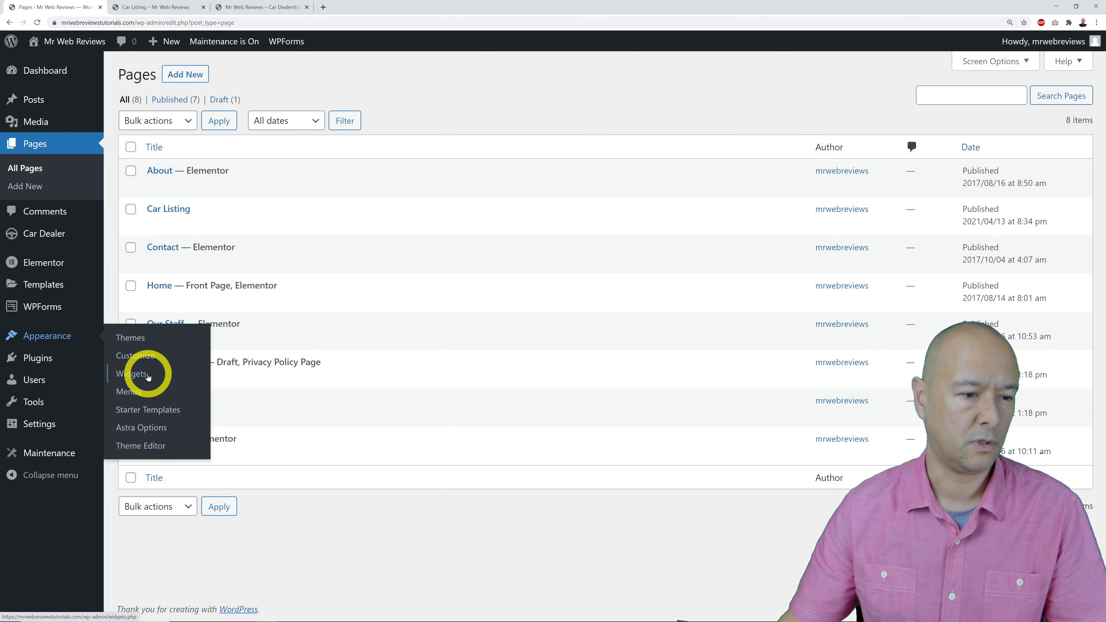
pyautogui.click(147, 358)
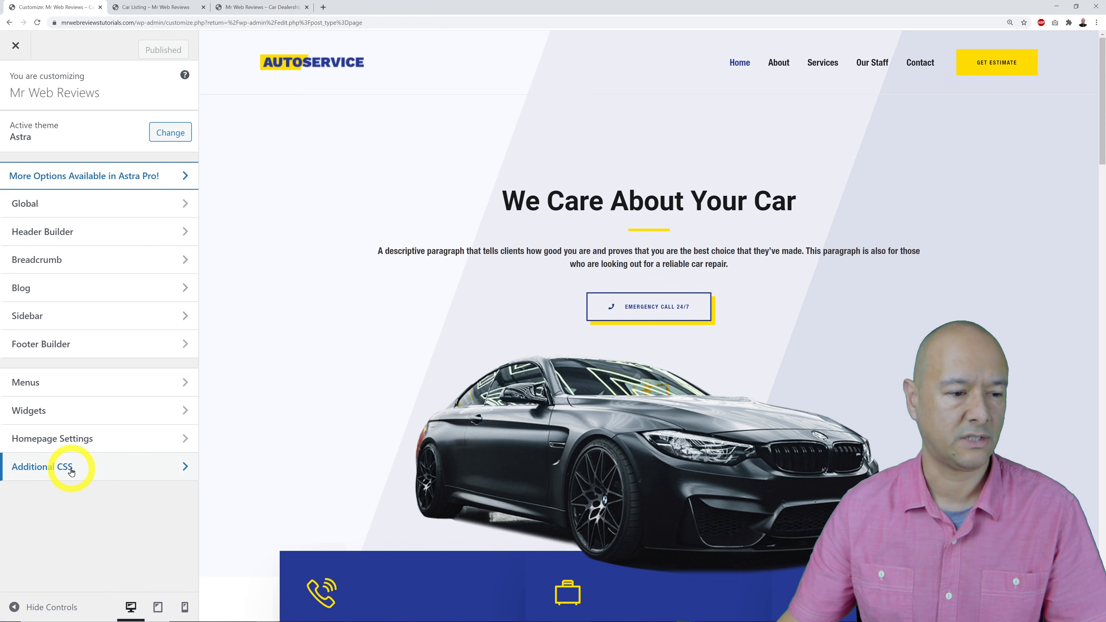
pyautogui.click(71, 472)
# Replace the default CSS with the prepared borderless, yellow-title CSS and publish it.
pyautogui.click(106, 423)
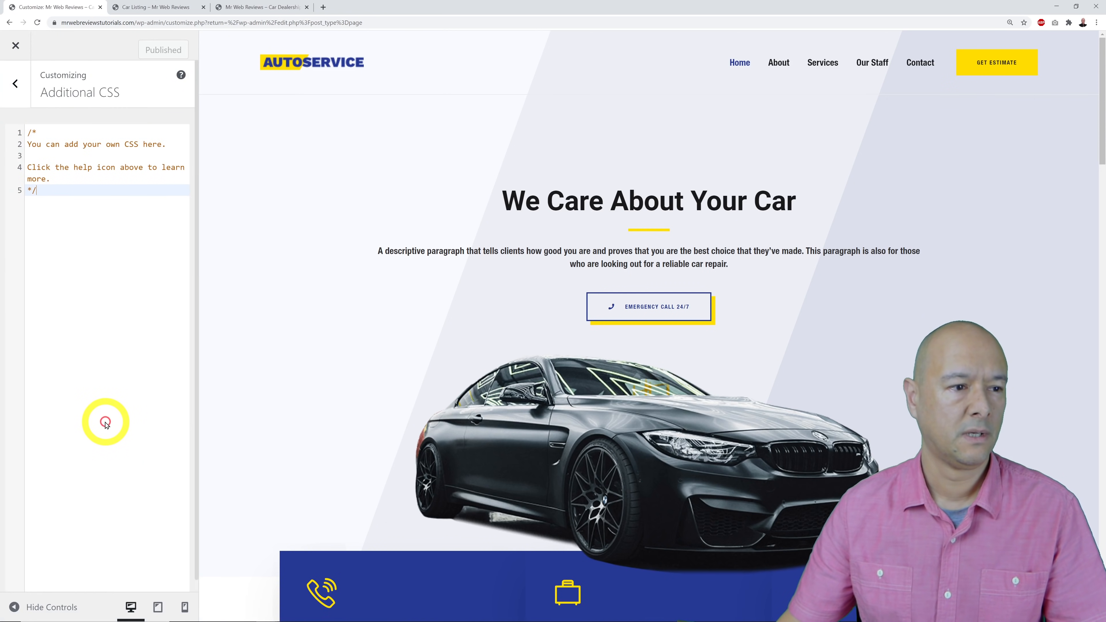
pyautogui.hotkey('alt', 'Tab')
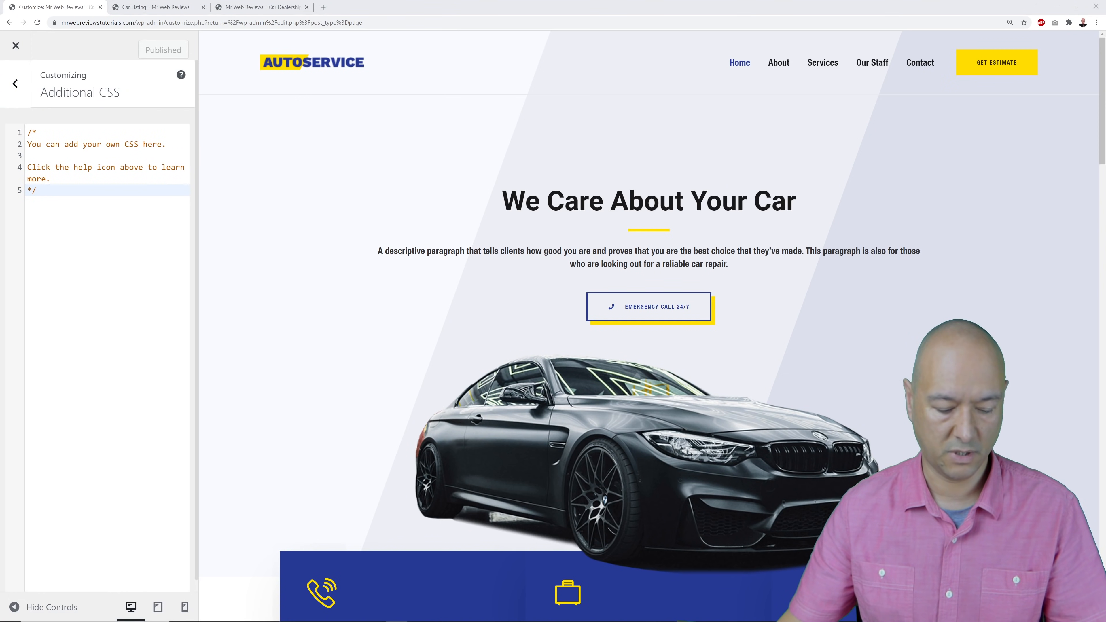
pyautogui.click(136, 346)
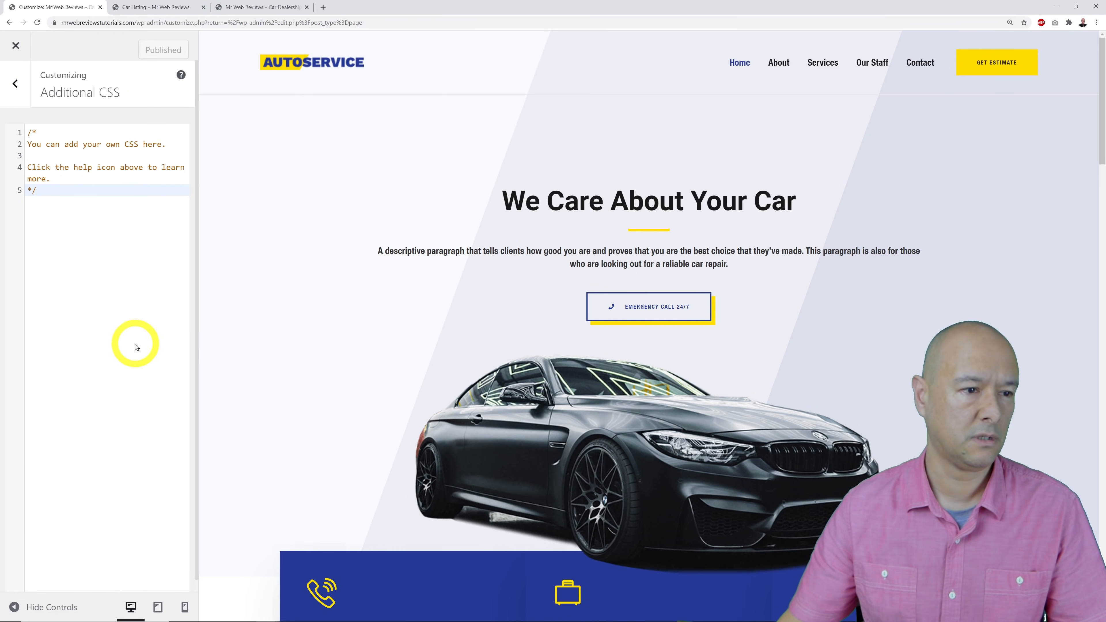
pyautogui.hotkey('ctrl', 'a')
pyautogui.write('.CarDealer_gallery_2016 {     border: none!important;     border radius: 0px; } .carTitle {     background-image: none!important;   color: #253993;     background: #ffdd00;     color: grey;     padding-bottom: 60px; } img.CarDealer_caption_img {     border-radius: 0px; } select.select-box-meta {     border-radius: 0px; } .cardealer-price-slider {     border-radius: 0px; } input#CarDealer-submitBtn {     border-radius: 0px;     background: #ffdd00; }')
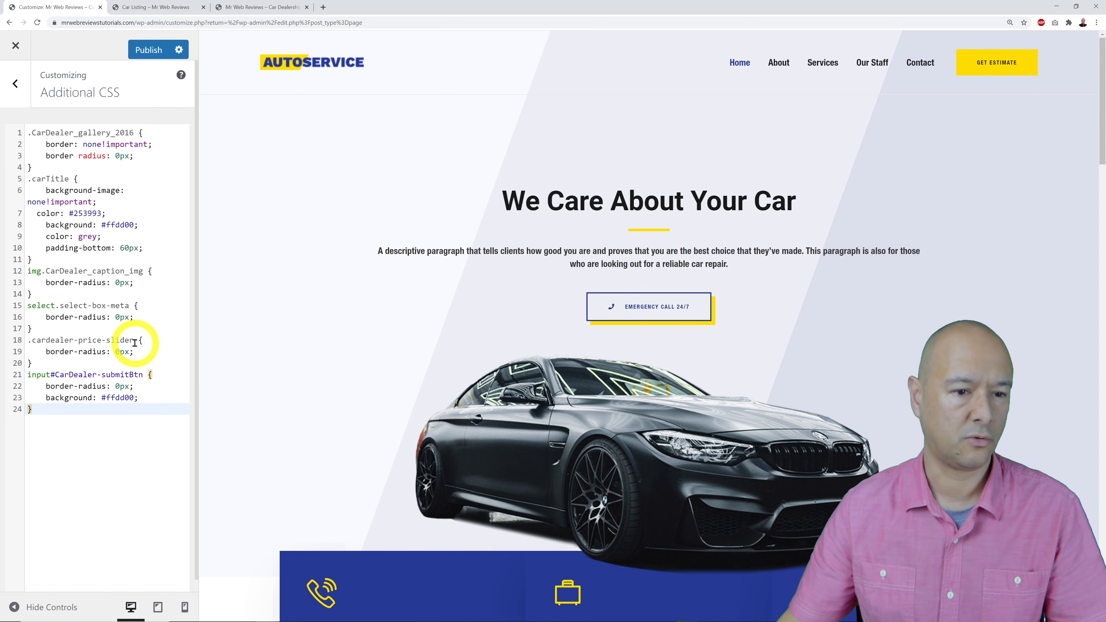
pyautogui.click(148, 50)
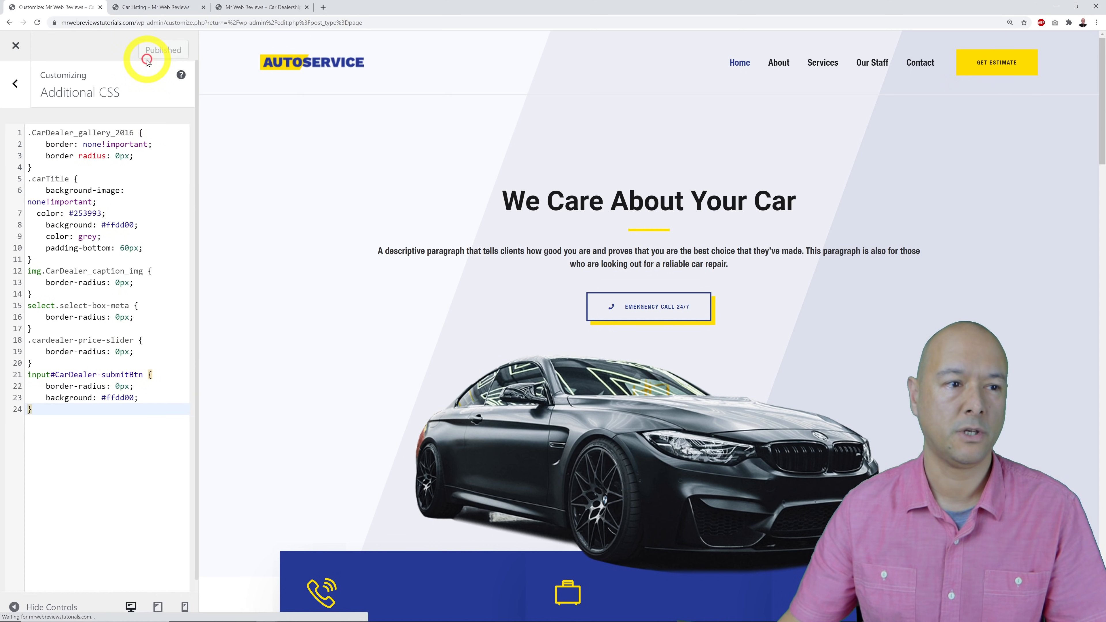
# Check the live Car Listing page against the CSS, then reload it.
pyautogui.click(150, 7)
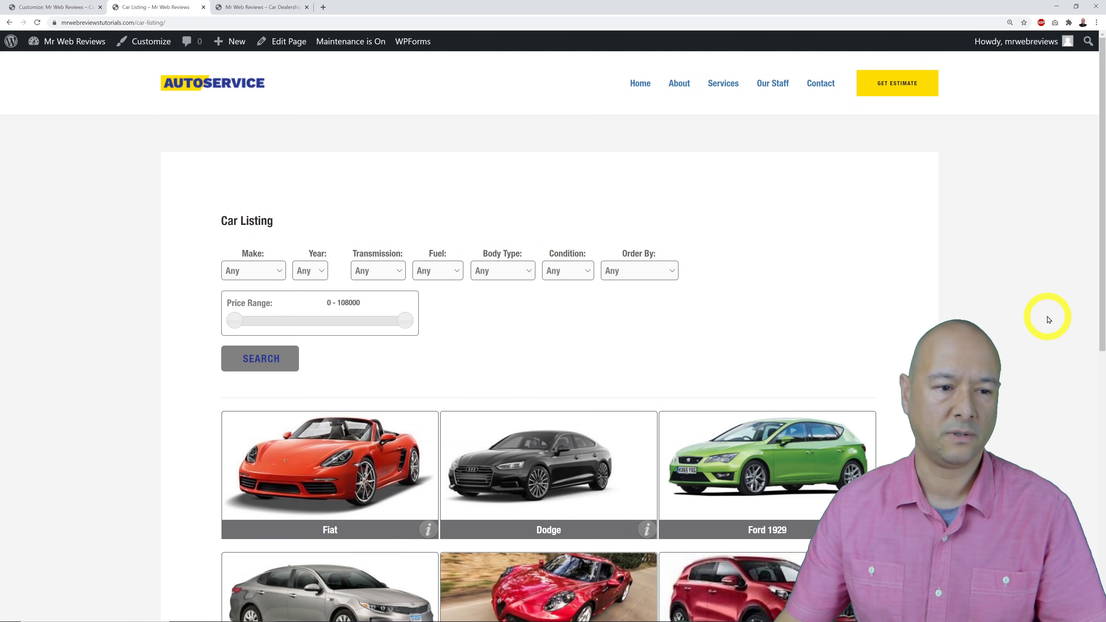
pyautogui.scroll(-2, 1048, 320)
pyautogui.scroll(-1, 1049, 320)
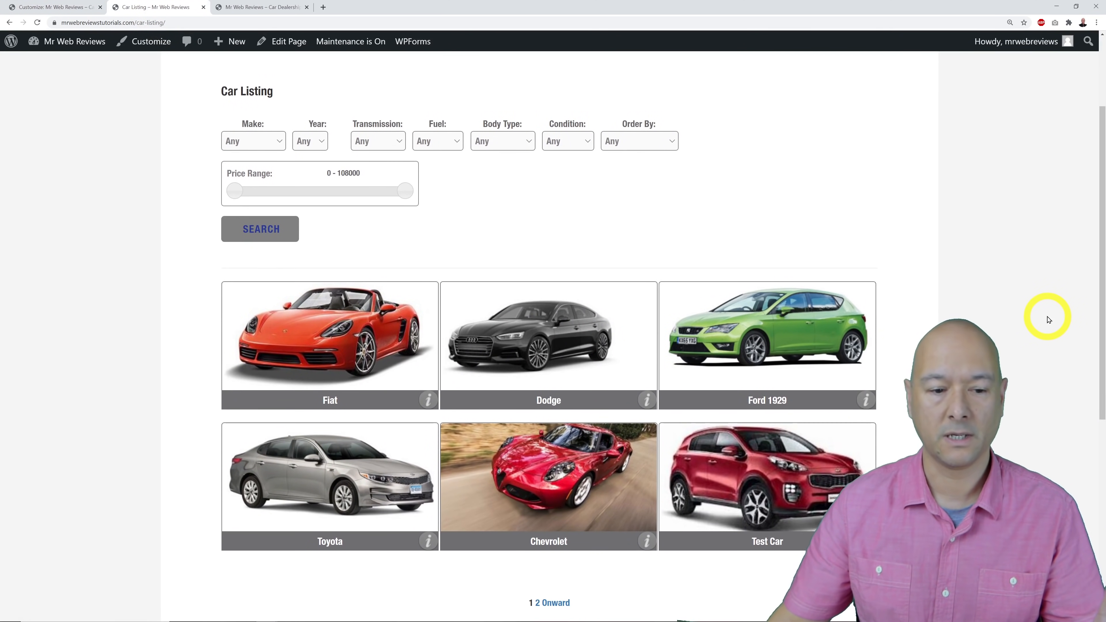
pyautogui.scroll(3, 1048, 321)
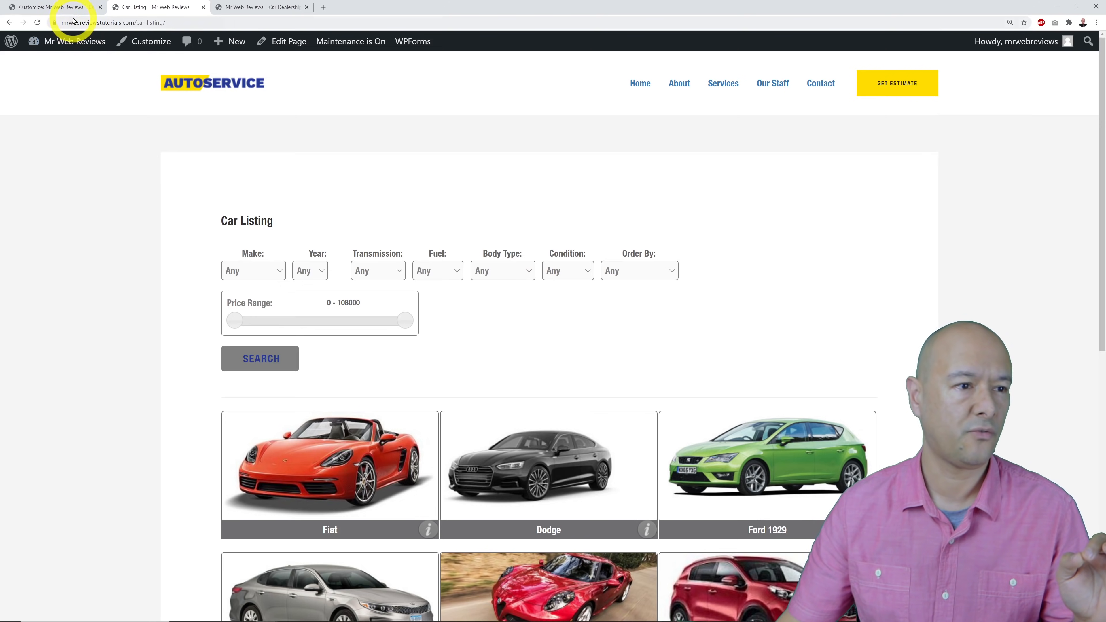
pyautogui.click(70, 11)
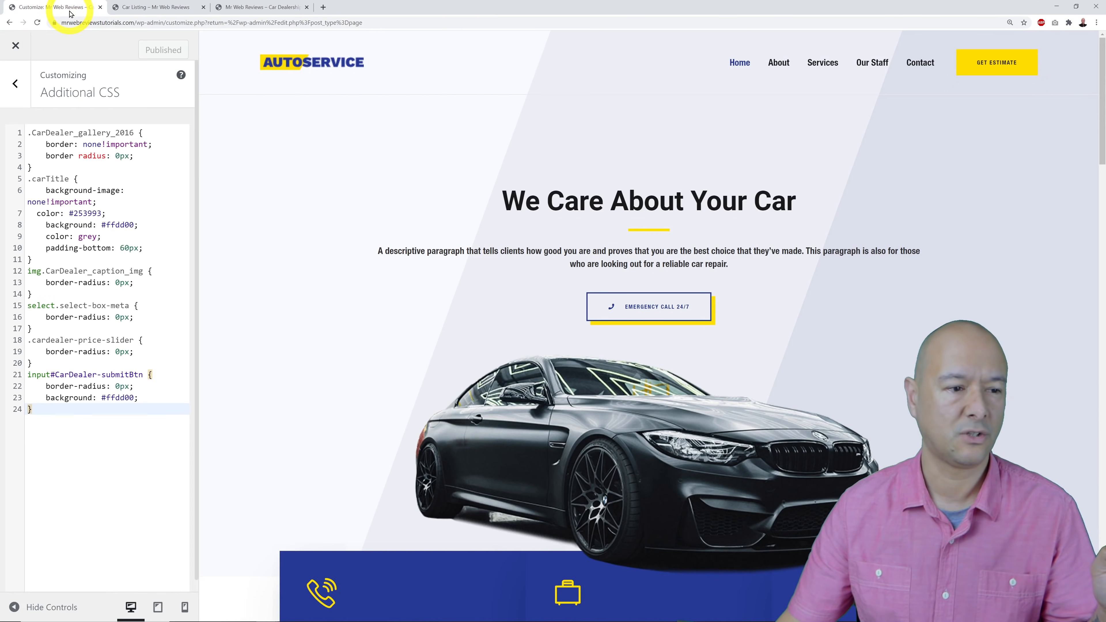
pyautogui.click(143, 7)
pyautogui.scroll(-2, 906, 321)
pyautogui.scroll(2, 938, 329)
pyautogui.scroll(-2, 939, 329)
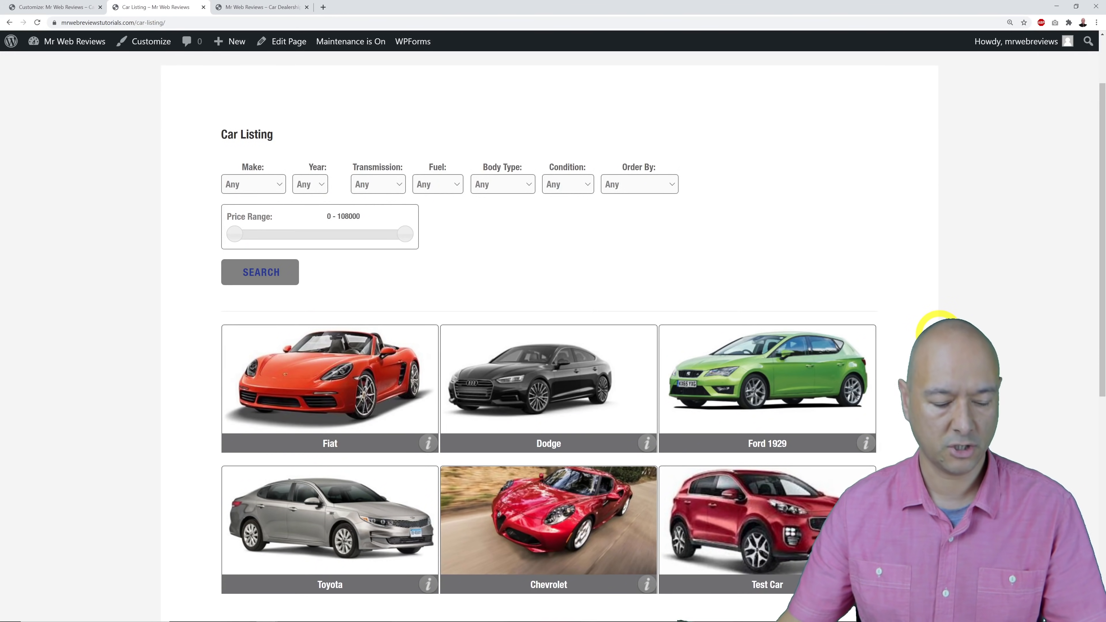
pyautogui.click(37, 22)
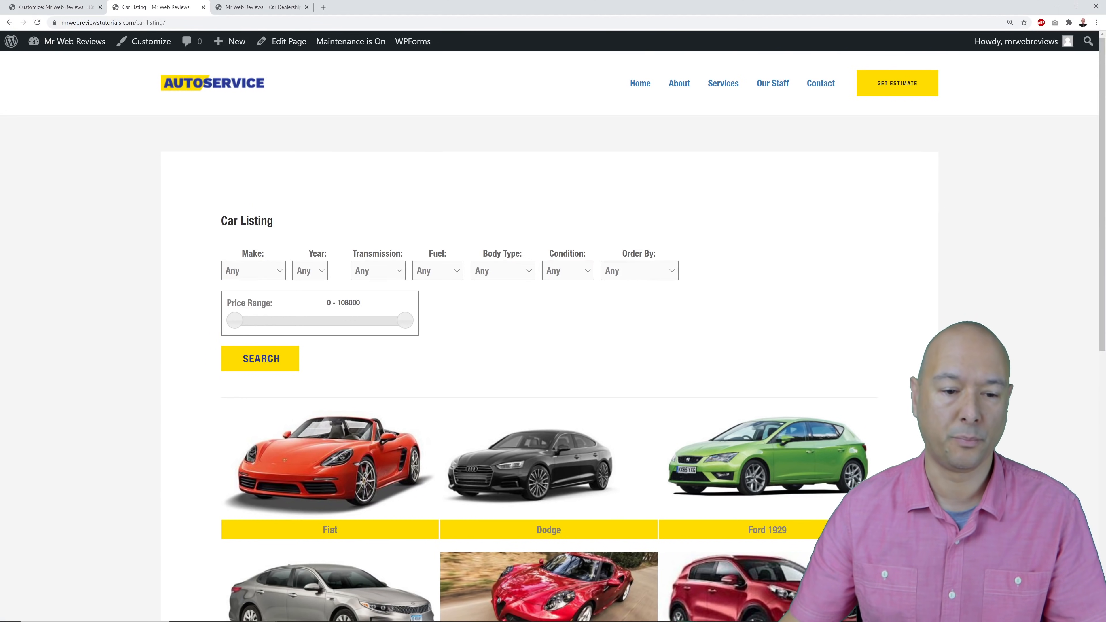
# Scroll the reloaded Car Listing page to inspect the yellow caption bars and Search button.
pyautogui.scroll(-4, 553, 335)
pyautogui.scroll(4, 553, 336)
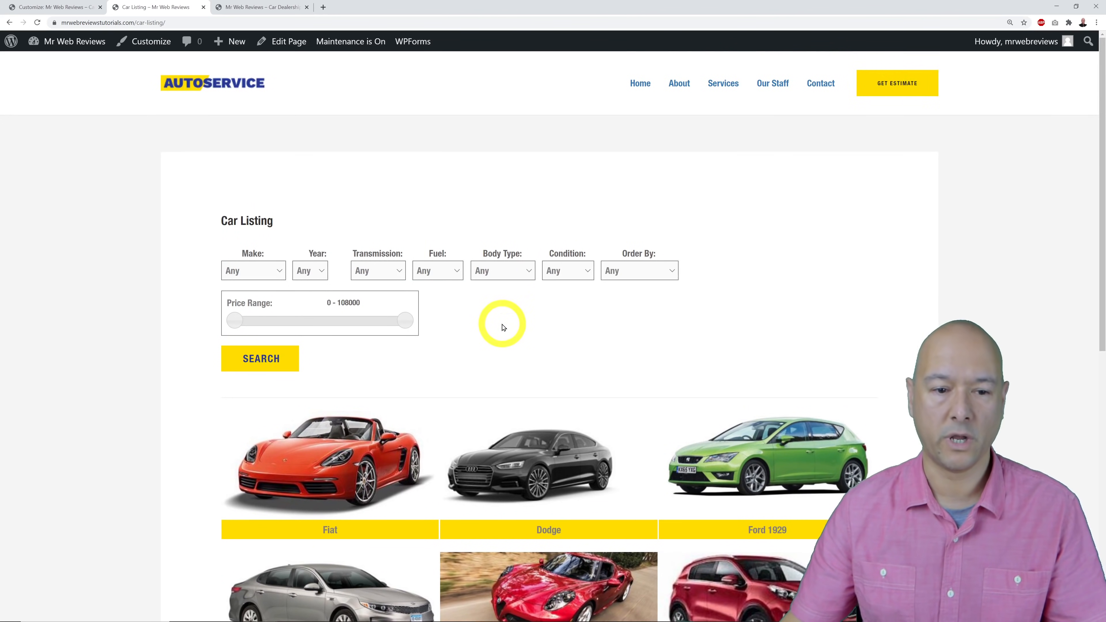
pyautogui.scroll(-3, 975, 270)
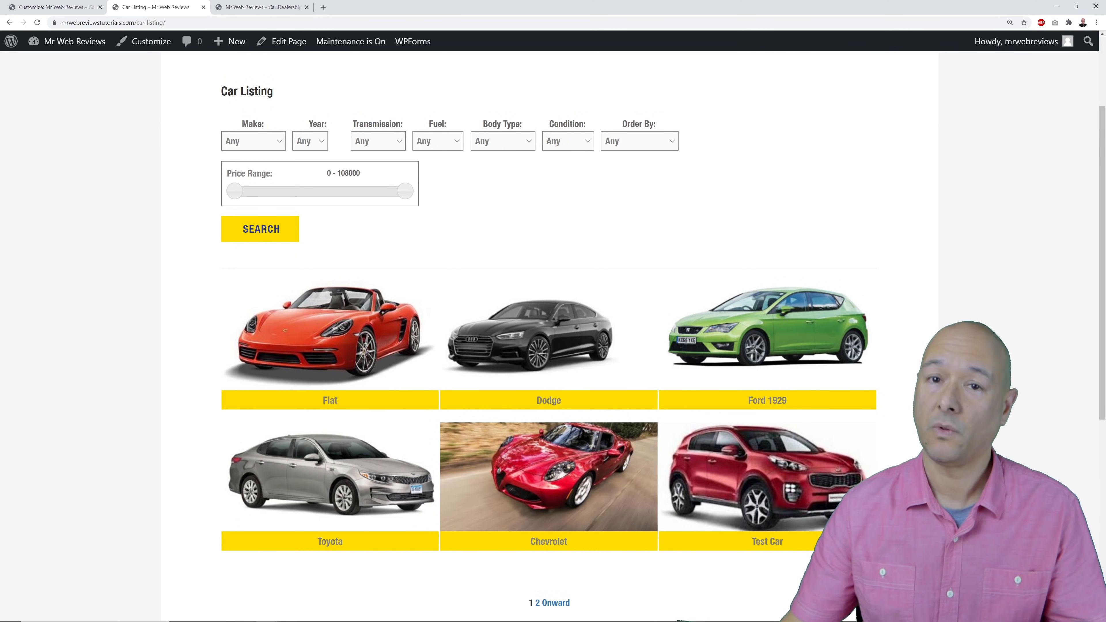
pyautogui.scroll(2, 918, 358)
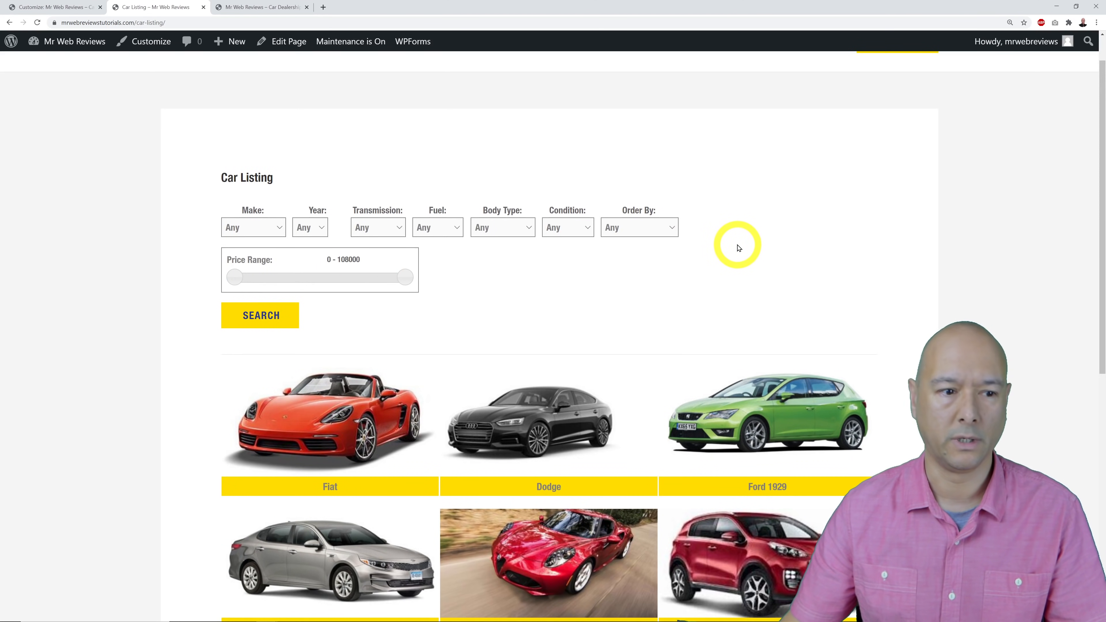
pyautogui.scroll(1, 802, 304)
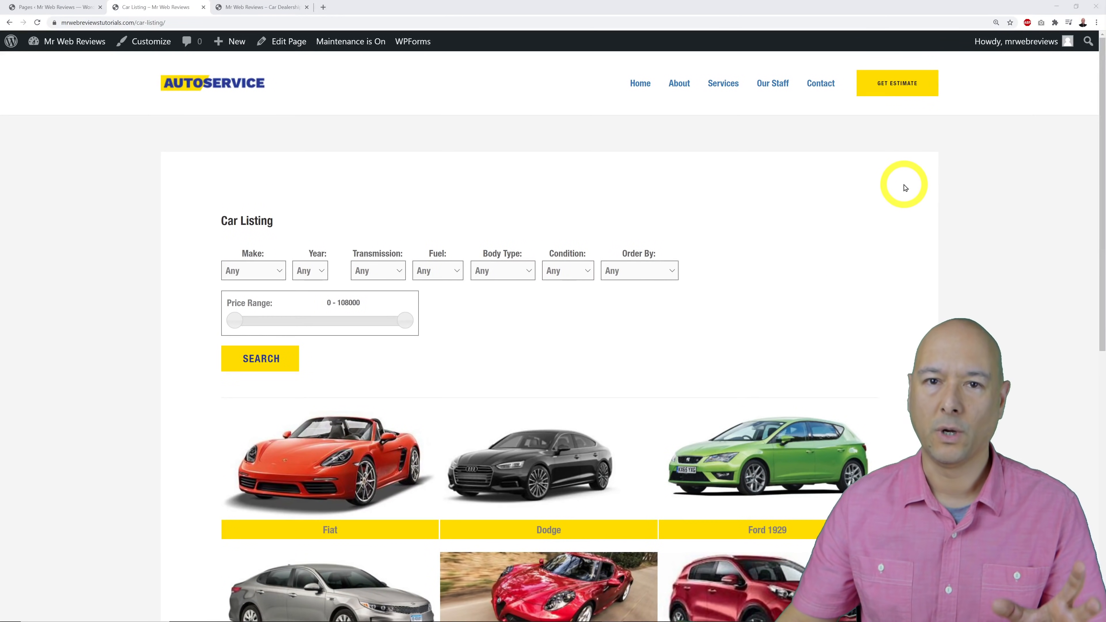
# Compare the live home page with the Pages list, then open Home's Elementor editor in a new tab.
pyautogui.click(262, 13)
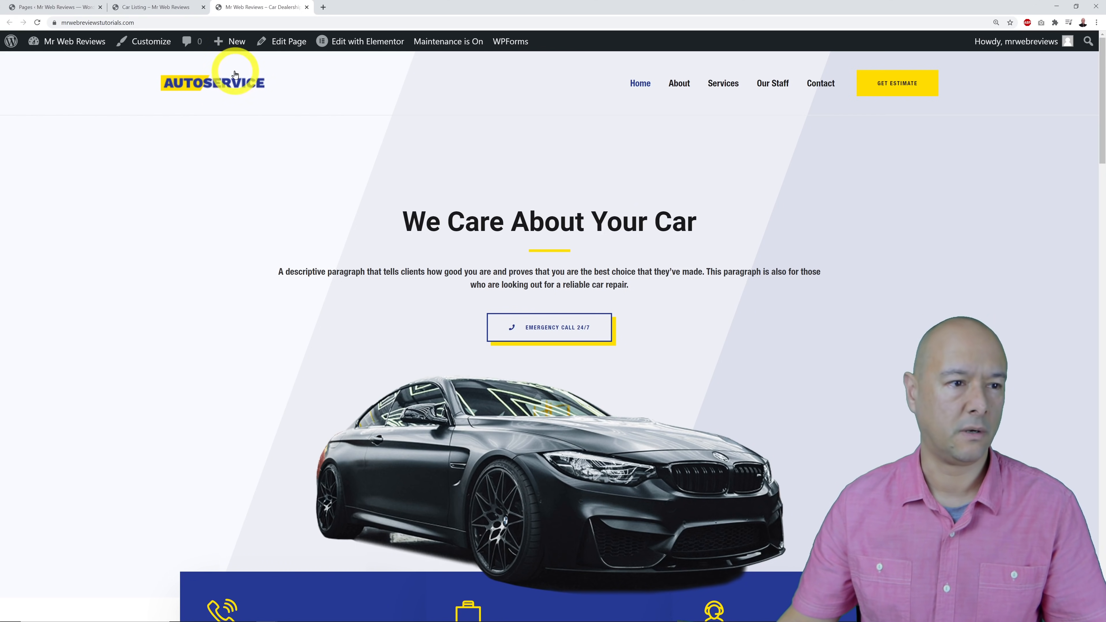
pyautogui.click(46, 7)
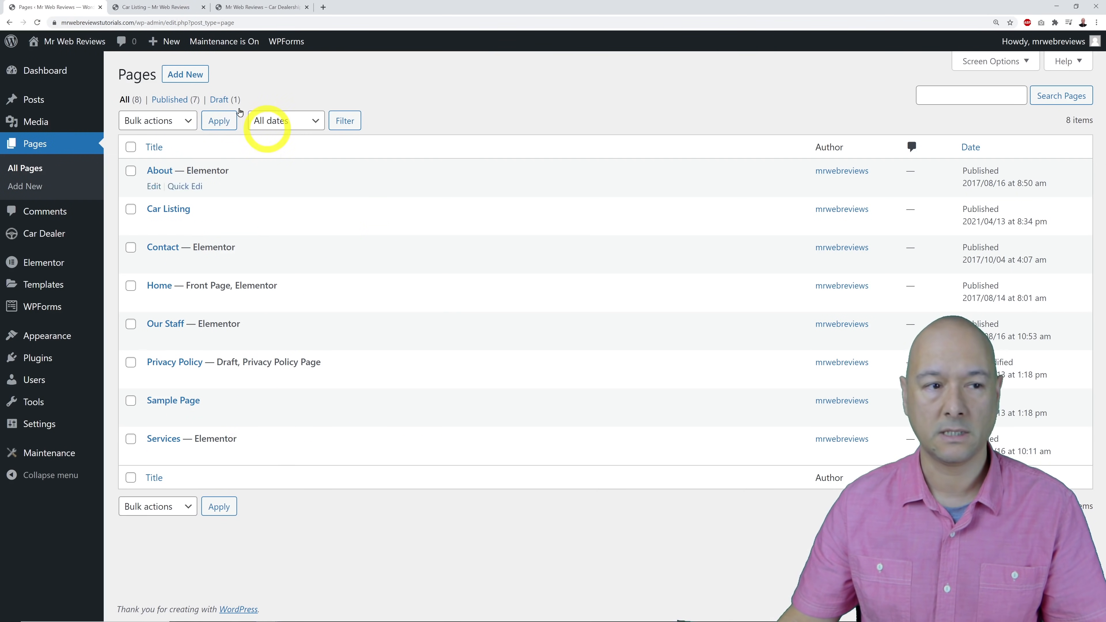
pyautogui.click(240, 8)
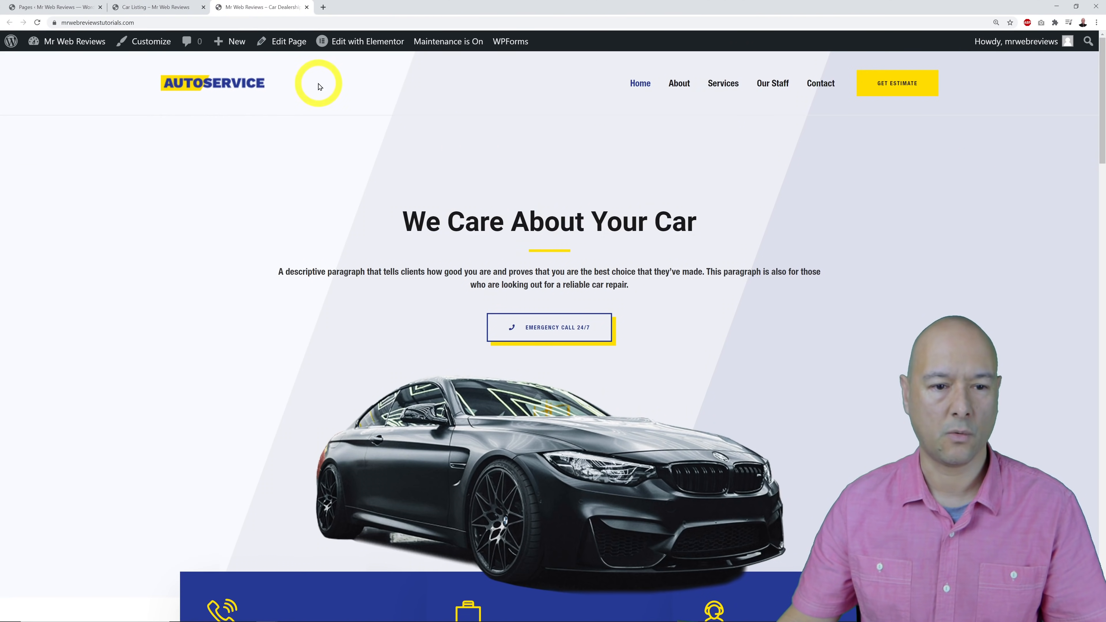
pyautogui.click(58, 7)
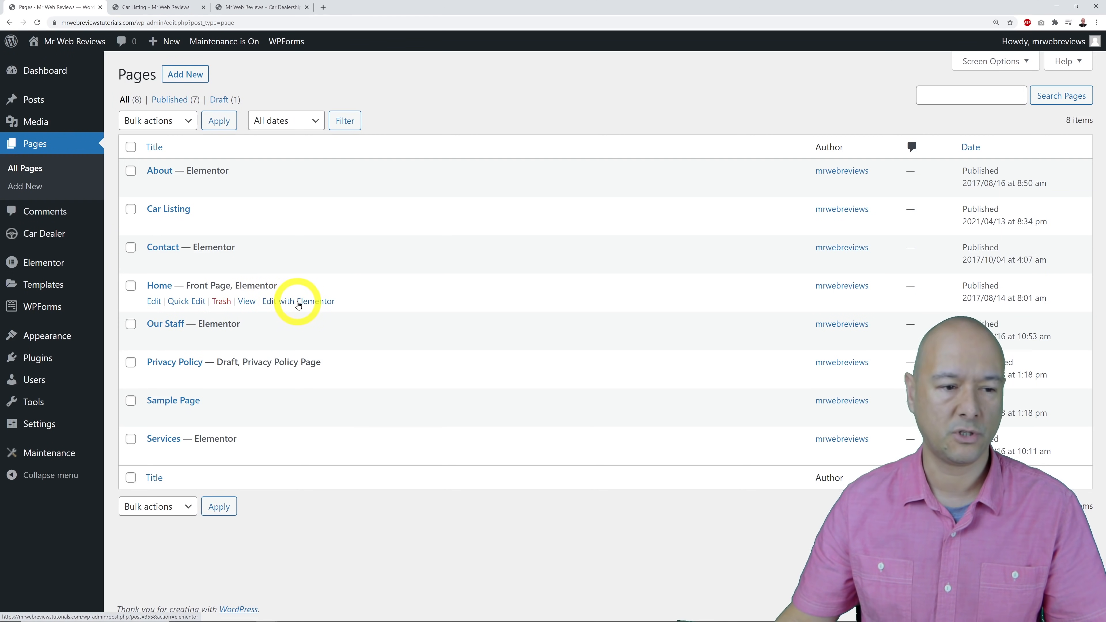
pyautogui.rightClick(304, 305)
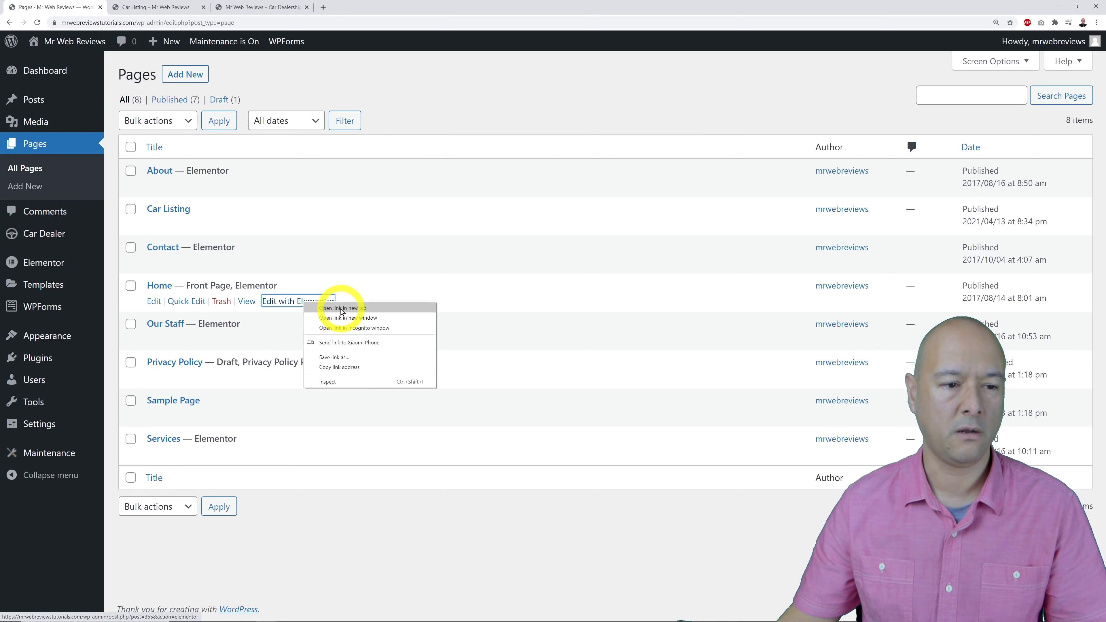
pyautogui.click(345, 309)
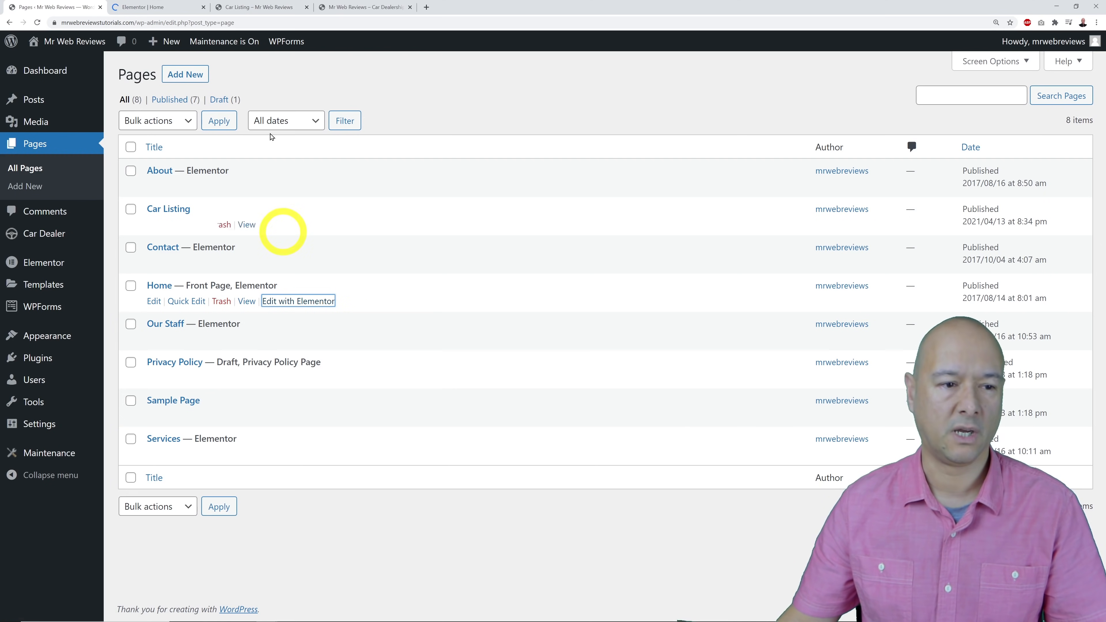
# In the Elementor tab, add a trial Heading widget below the hero title, then delete it.
pyautogui.click(142, 7)
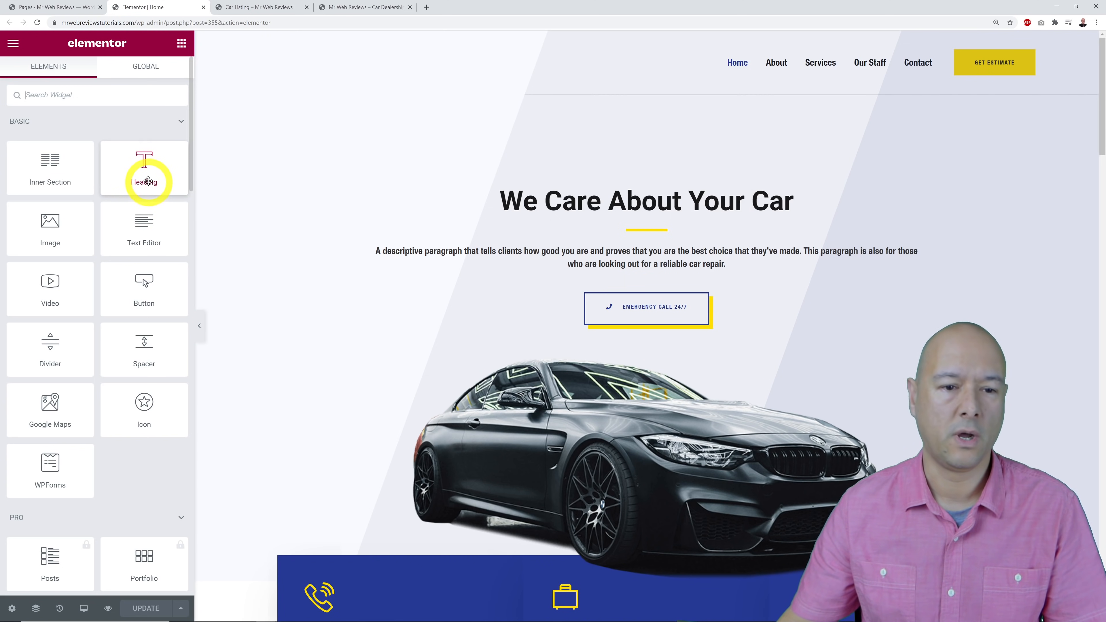
pyautogui.moveTo(149, 180); pyautogui.dragTo(599, 215)
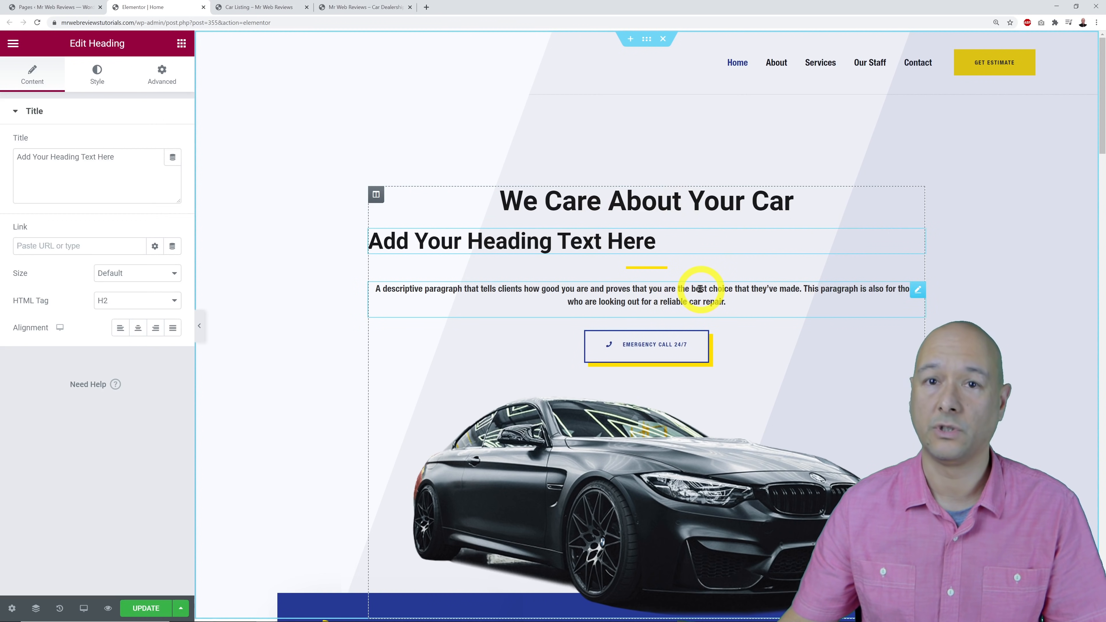
pyautogui.rightClick(922, 241)
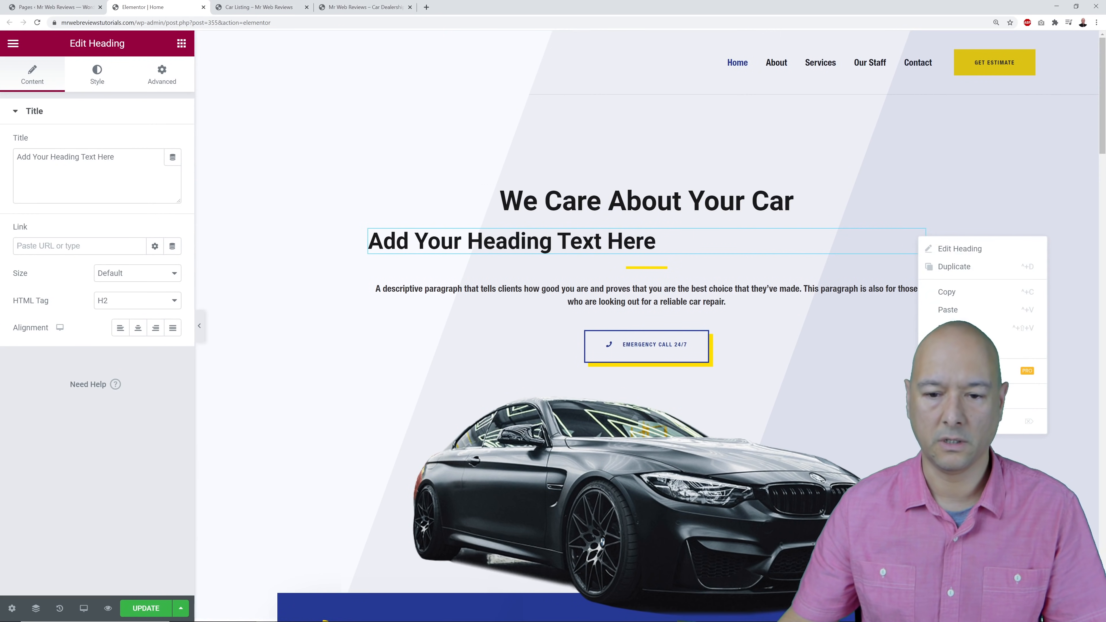
pyautogui.click(980, 422)
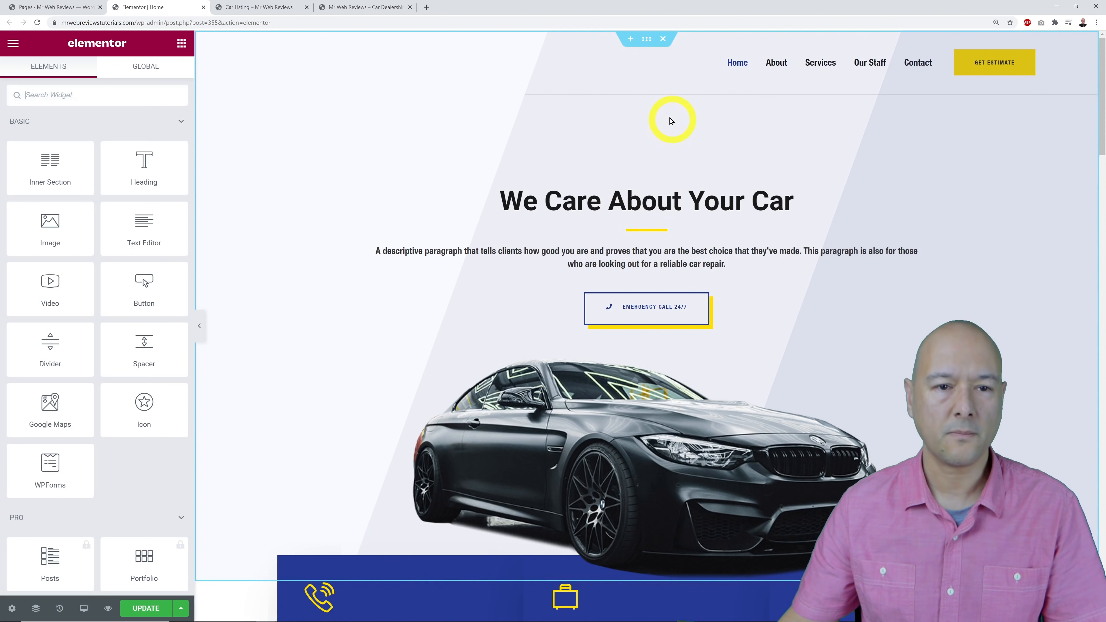
# Open the hero section's settings, dismiss the right-click tip, and scroll through the page sections.
pyautogui.click(647, 42)
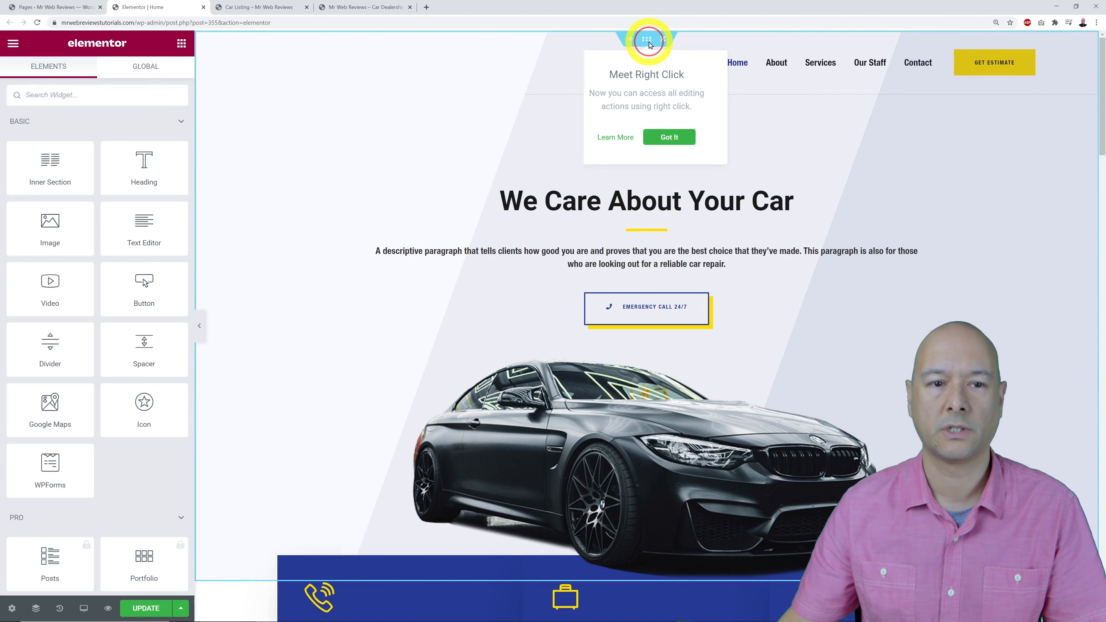
pyautogui.click(666, 138)
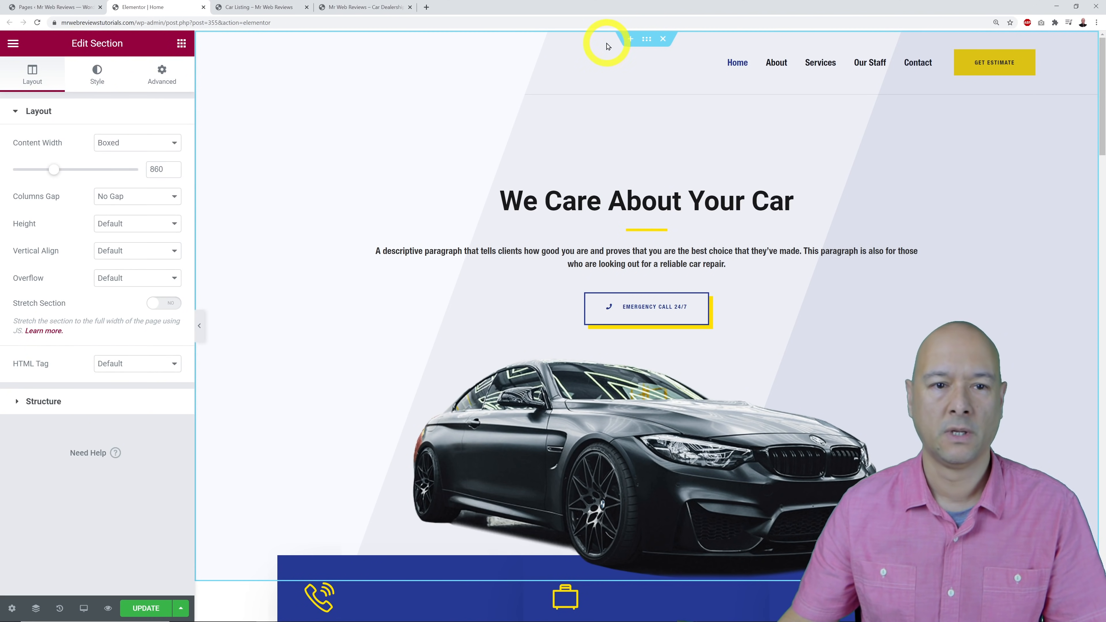
pyautogui.scroll(-7, 783, 183)
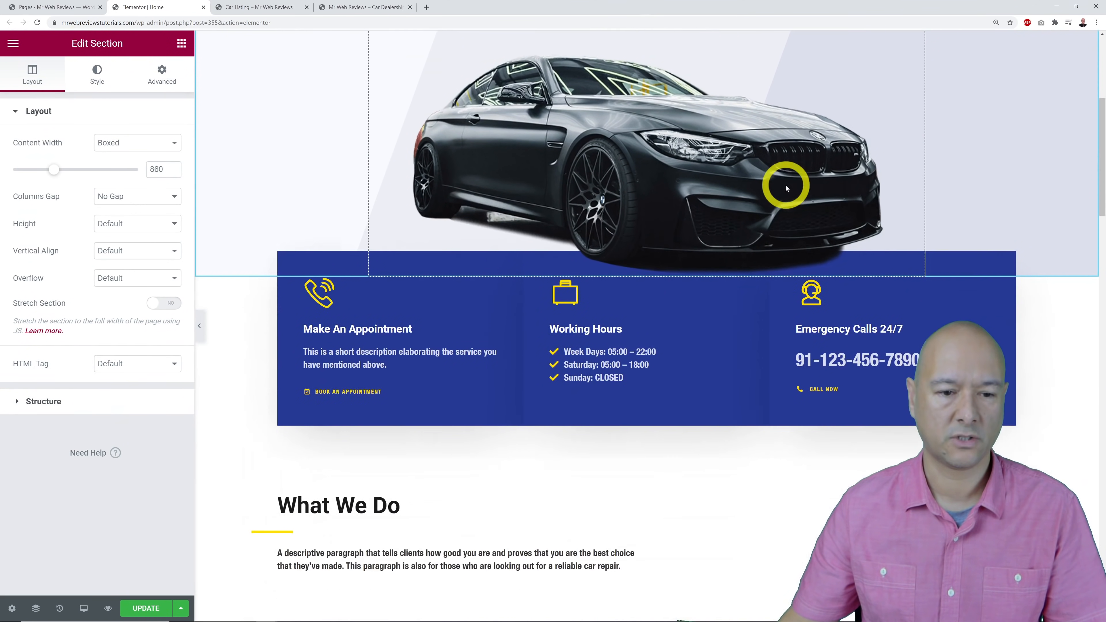
pyautogui.scroll(-2, 710, 325)
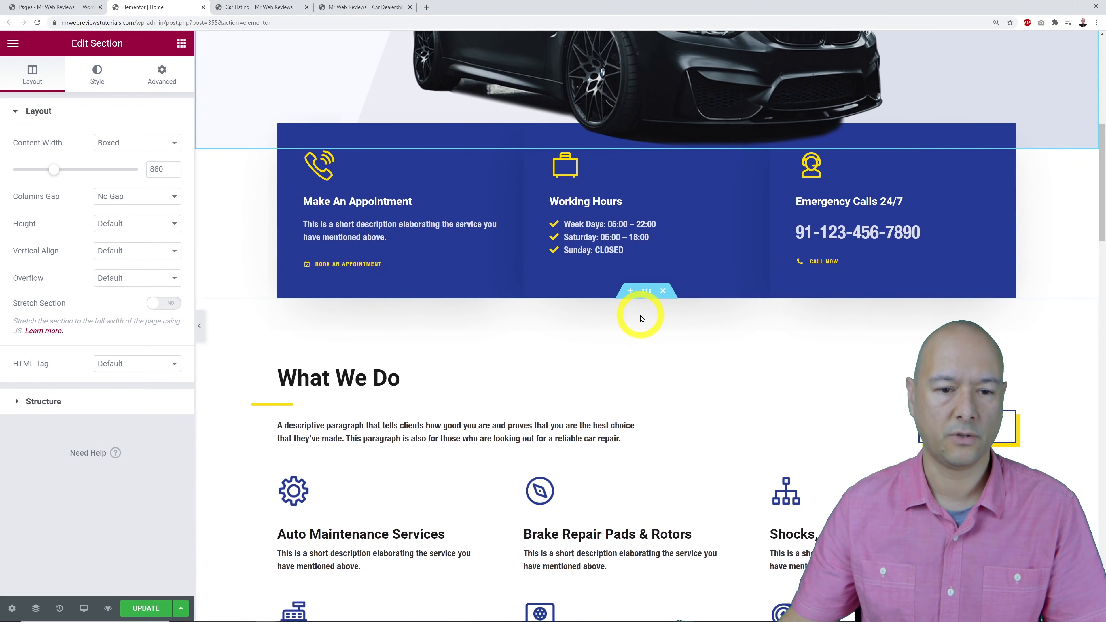
pyautogui.scroll(-7, 696, 458)
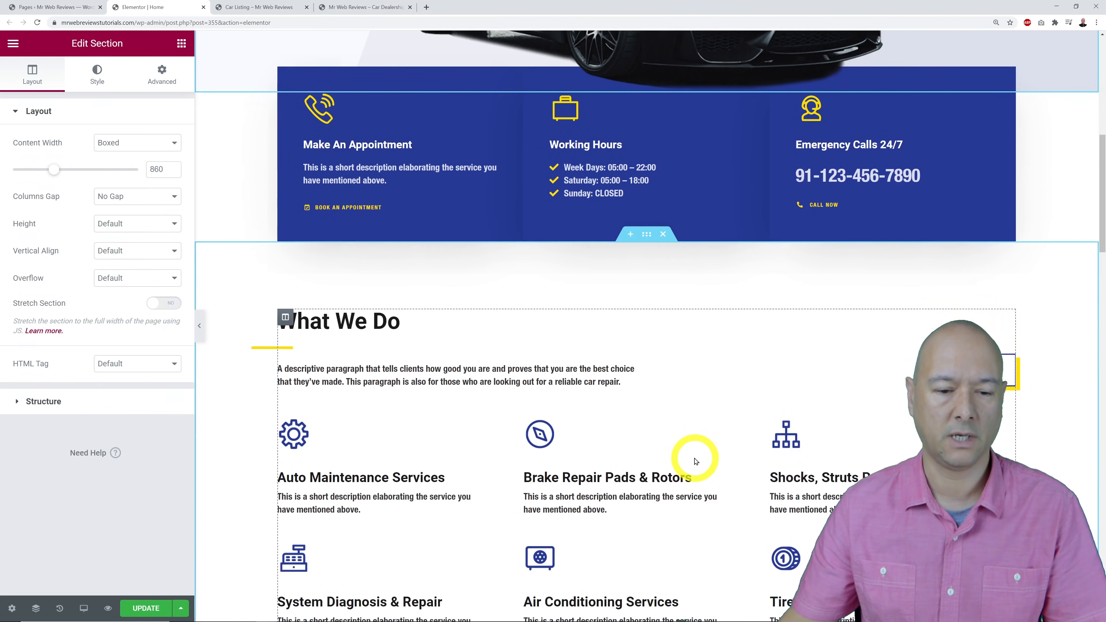
pyautogui.scroll(-3, 695, 460)
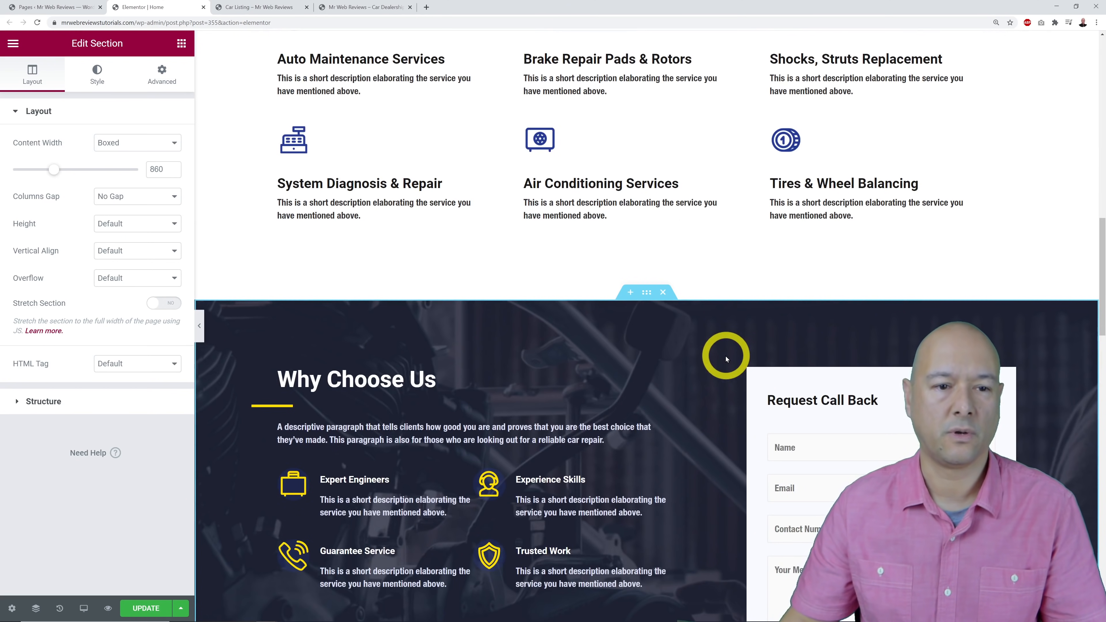
pyautogui.scroll(6, 726, 357)
pyautogui.scroll(2, 724, 358)
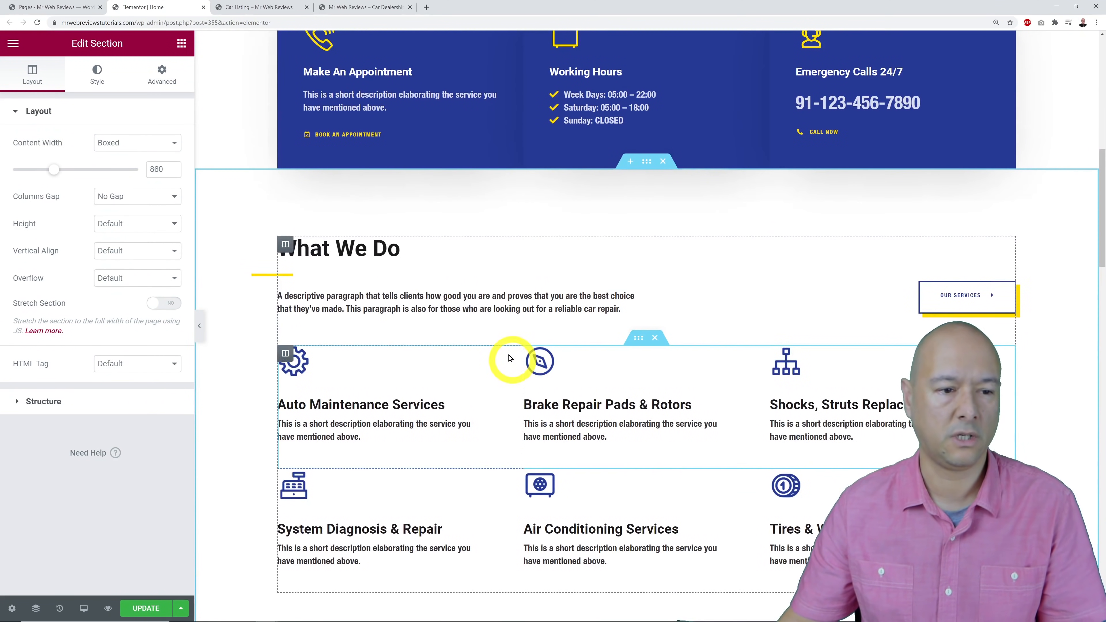
pyautogui.scroll(7, 514, 282)
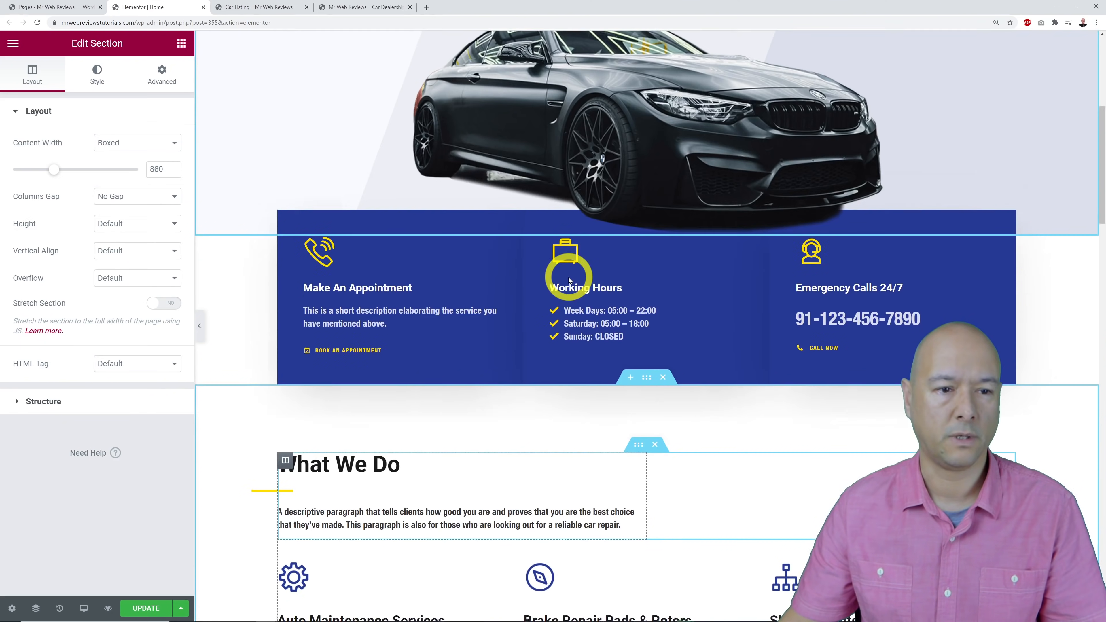
pyautogui.scroll(6, 570, 280)
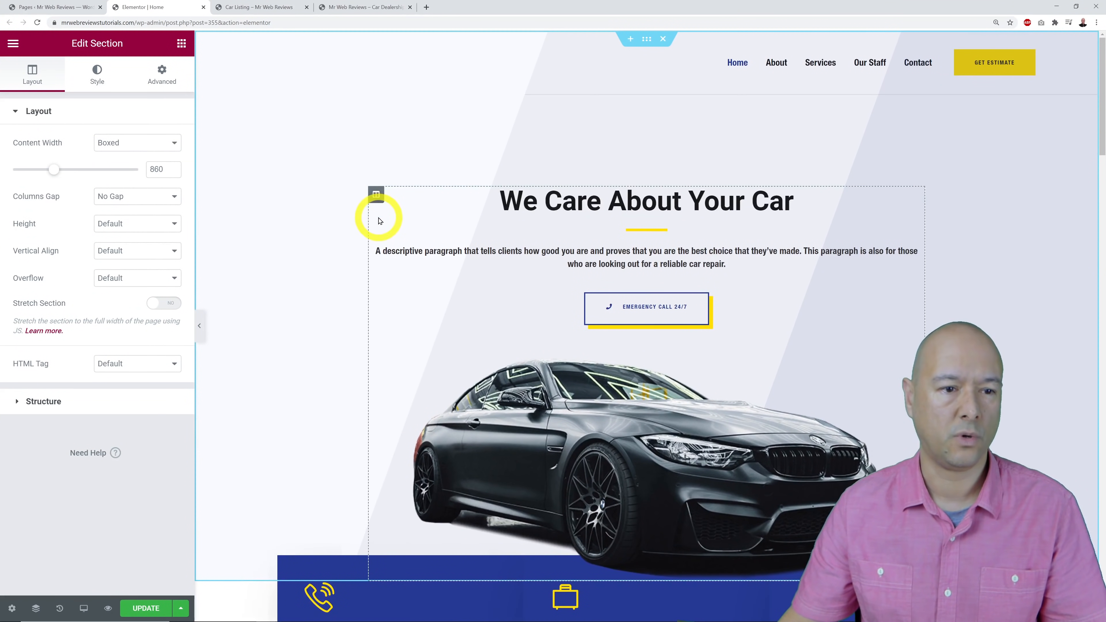
# Look through the hero column, heading, button and image settings, then select the We Care About Your Car title.
pyautogui.click(377, 195)
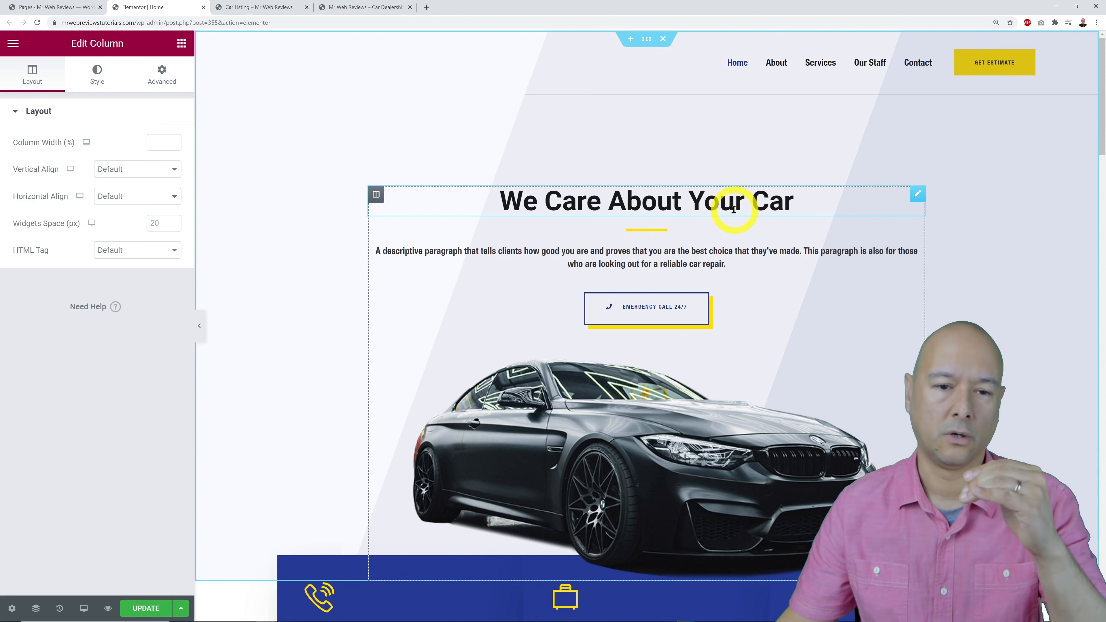
pyautogui.click(916, 201)
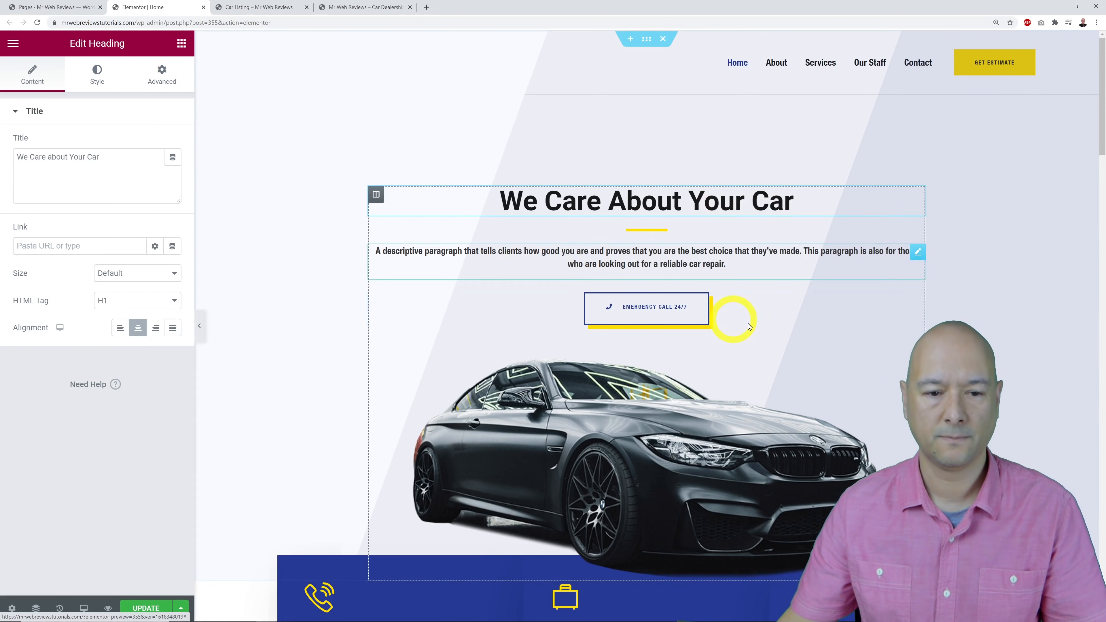
pyautogui.click(916, 301)
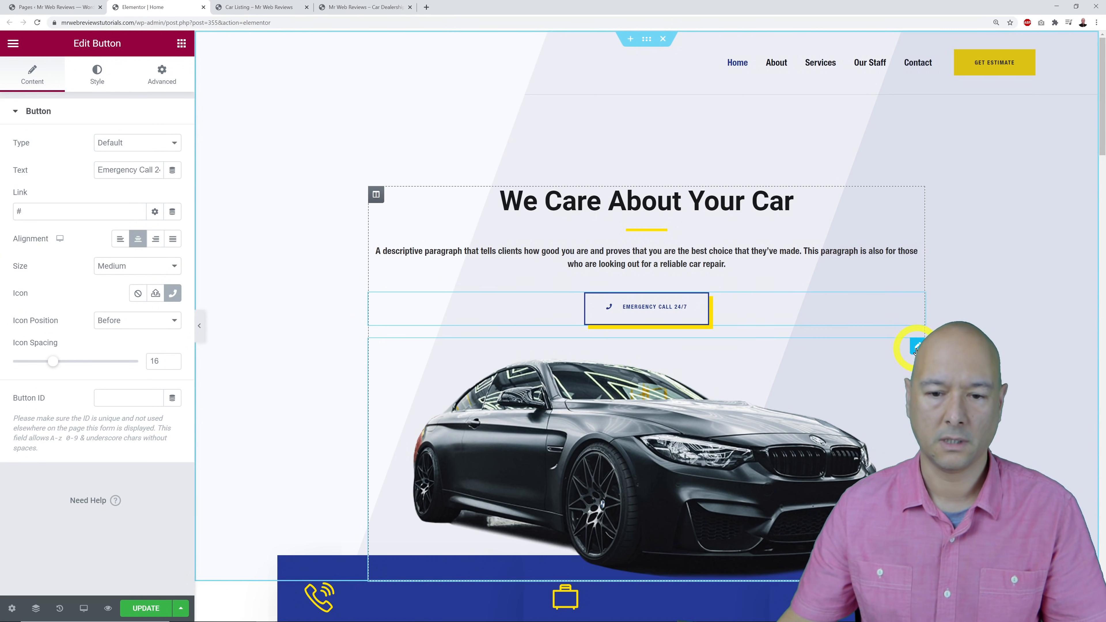
pyautogui.click(916, 346)
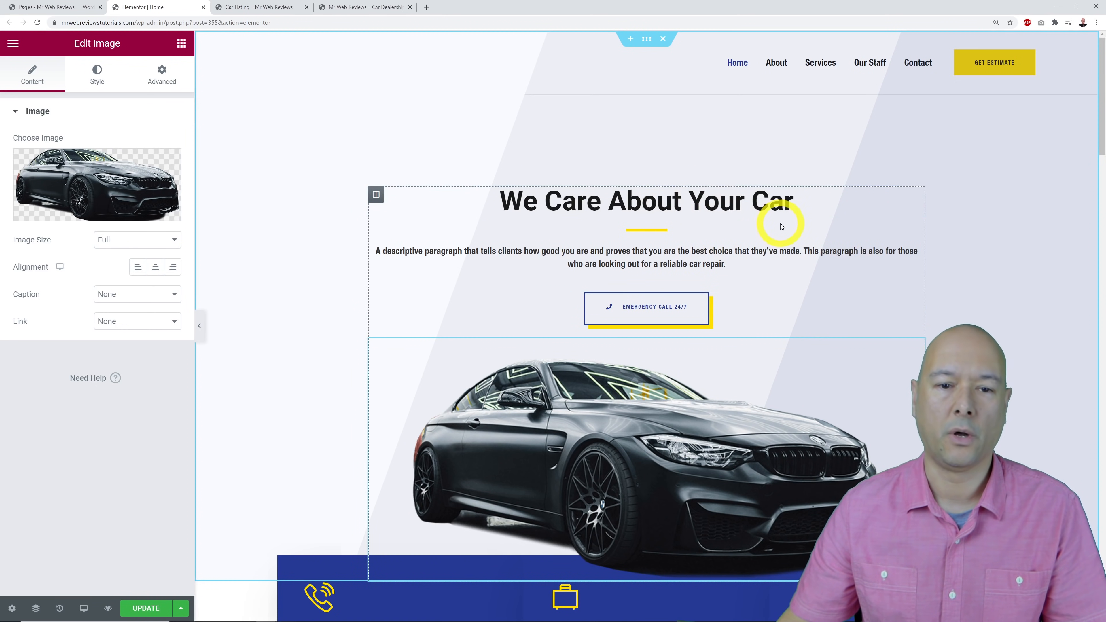
pyautogui.click(917, 194)
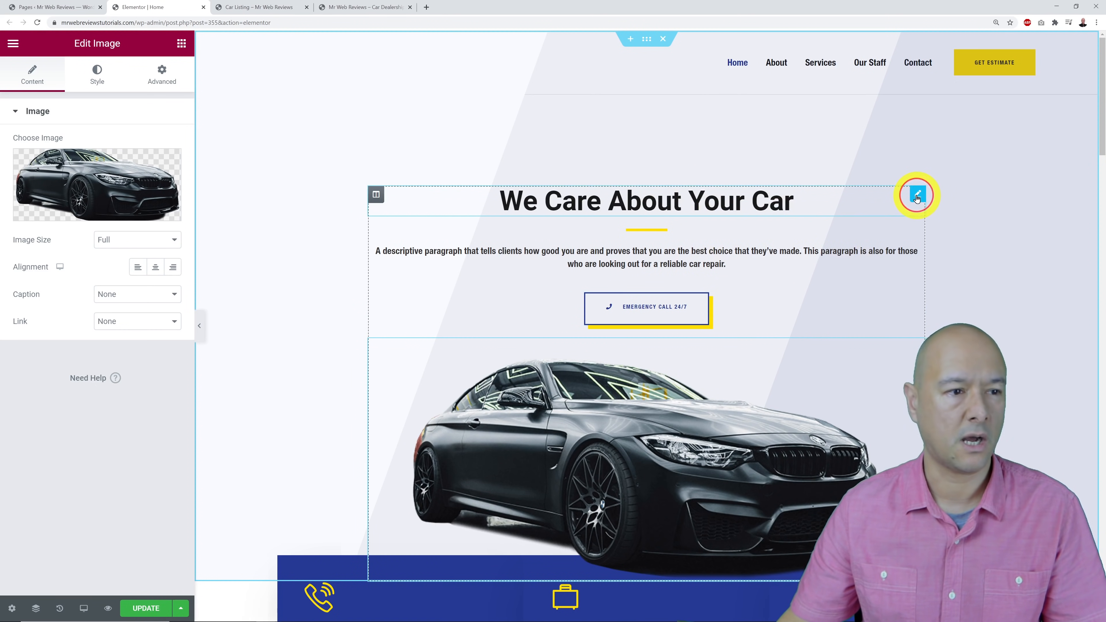
pyautogui.tripleClick(118, 173)
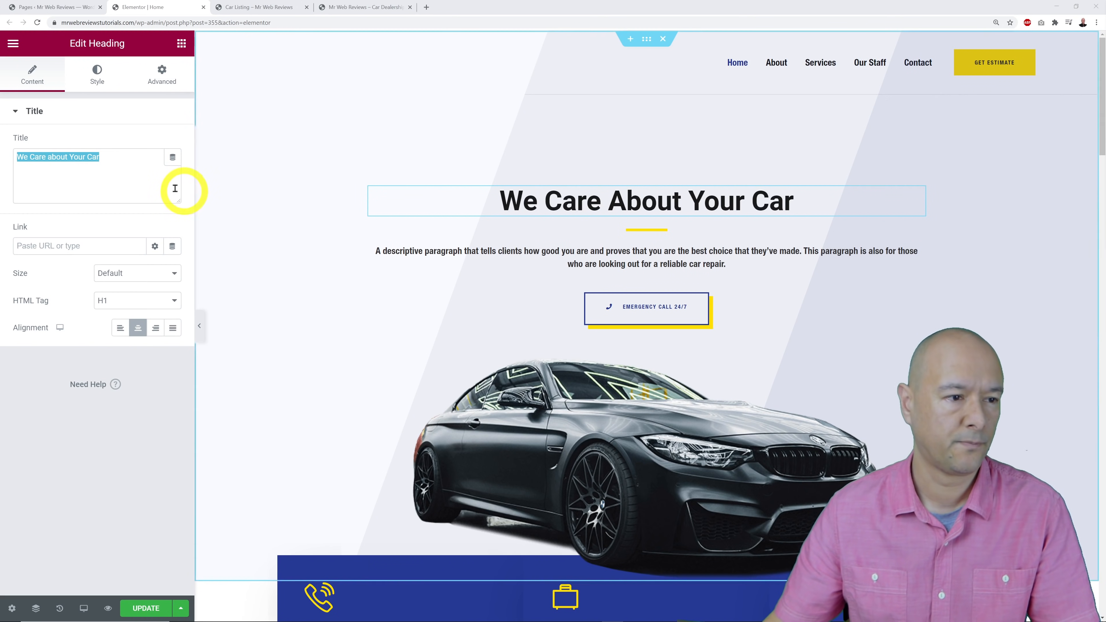
# Change the hero heading title to 'Sport & Luxury Cars'.
pyautogui.click(150, 182)
pyautogui.hotkey('ctrl', 'a')
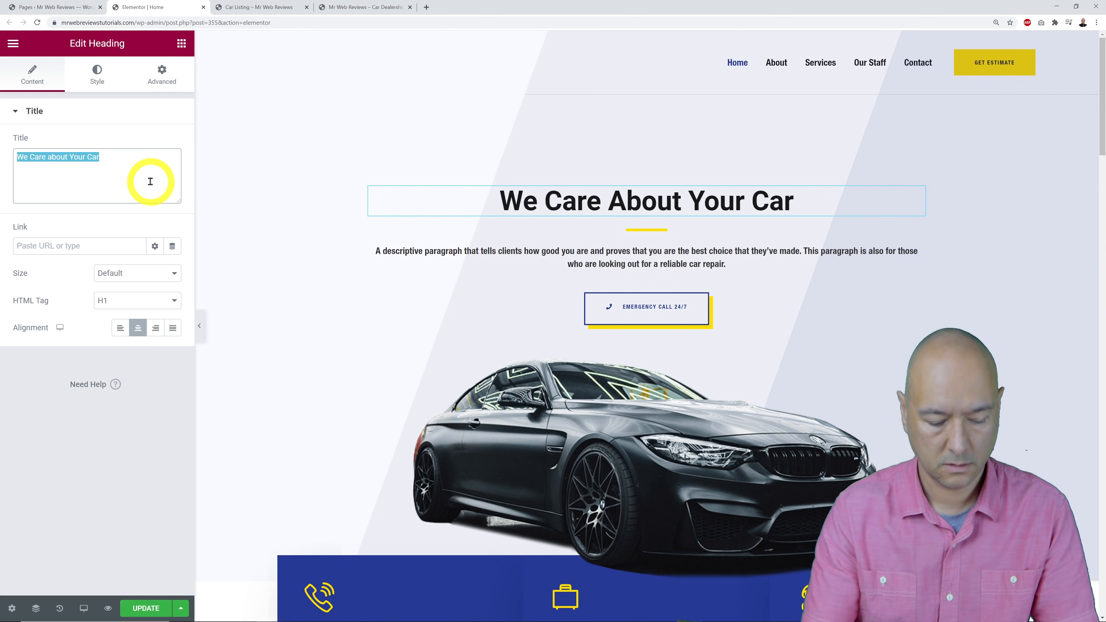
pyautogui.write('Sport ')
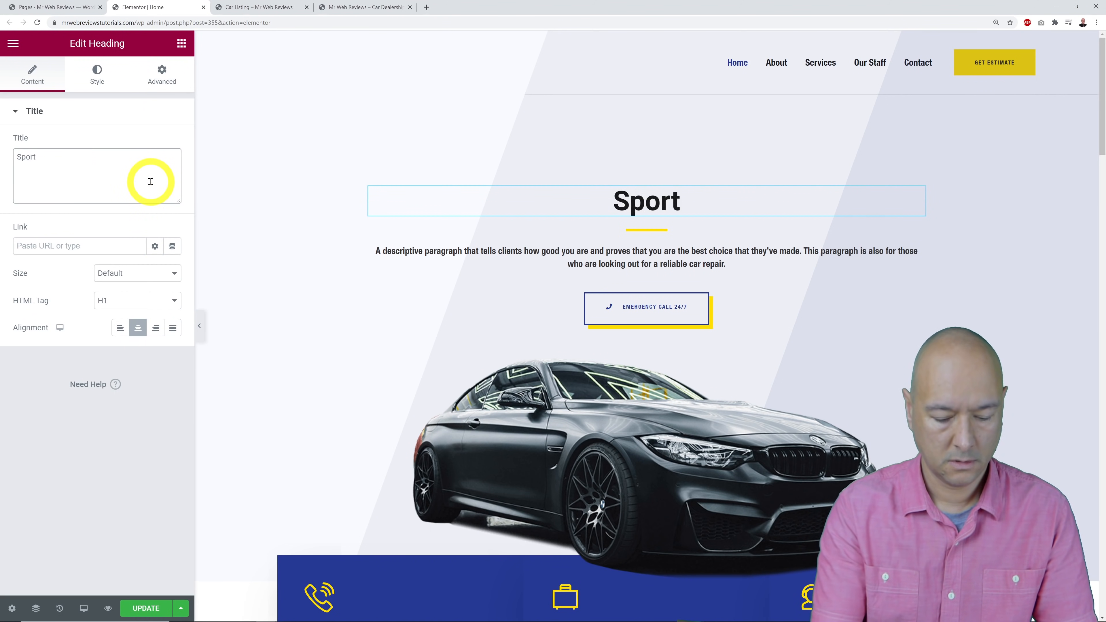
pyautogui.write('& Luxury Cars')
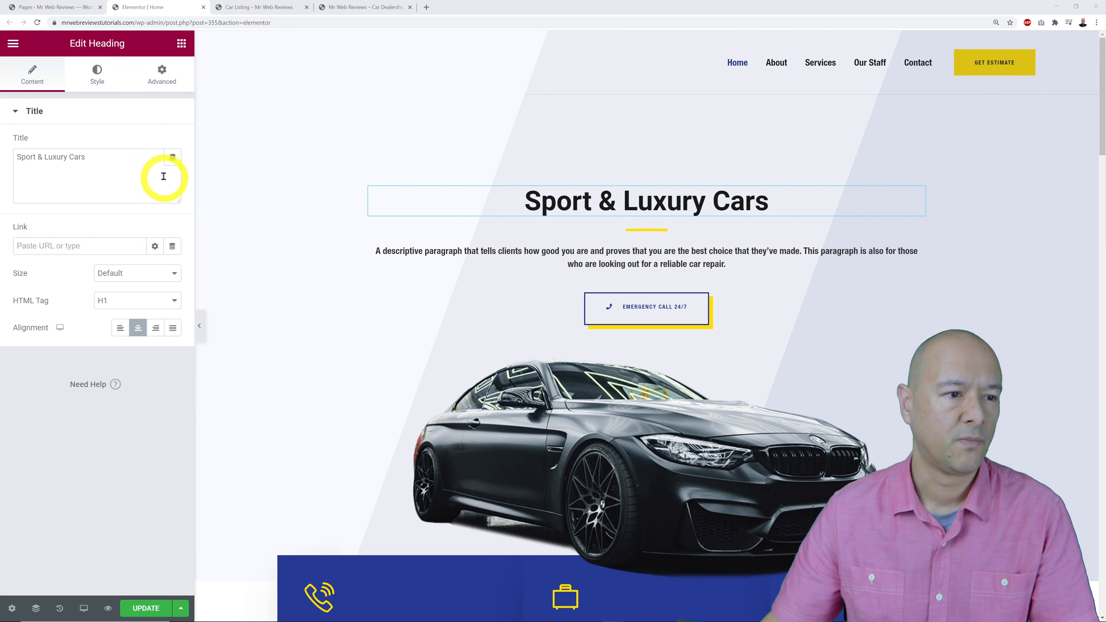
pyautogui.click(121, 174)
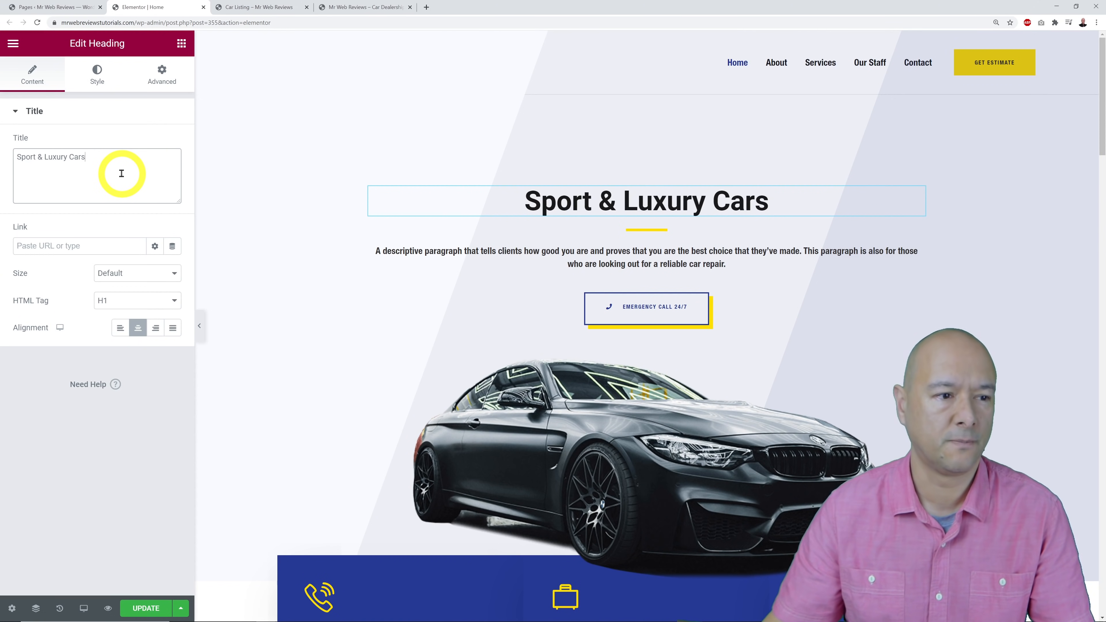
# Check the paragraph and Emergency Call 24/7 button settings, then select the live Car Listing page URL.
pyautogui.click(918, 253)
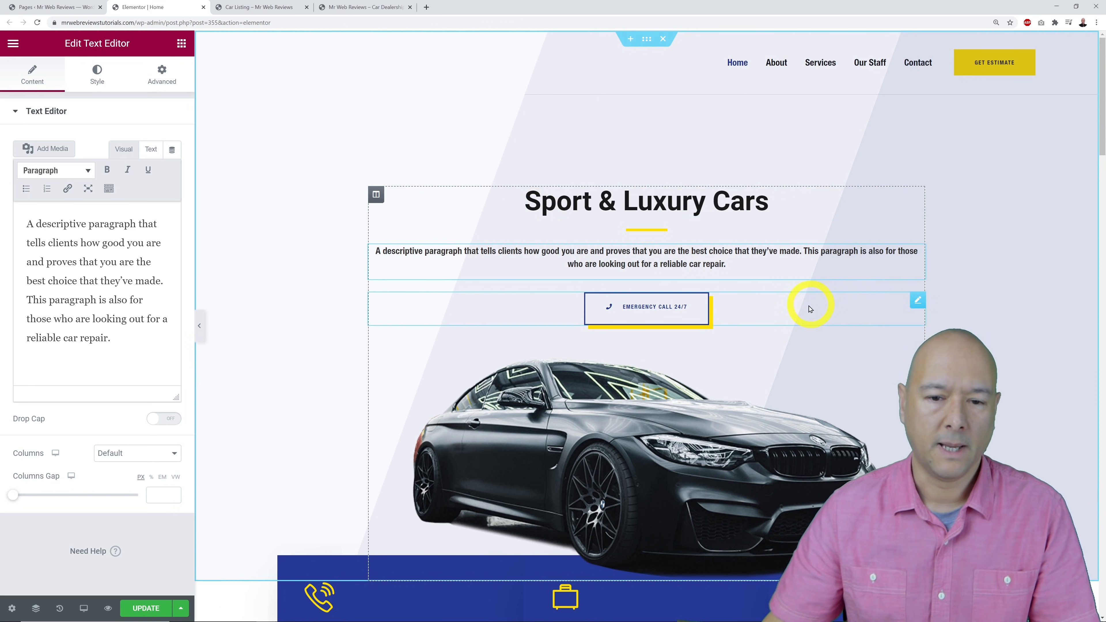
pyautogui.click(917, 300)
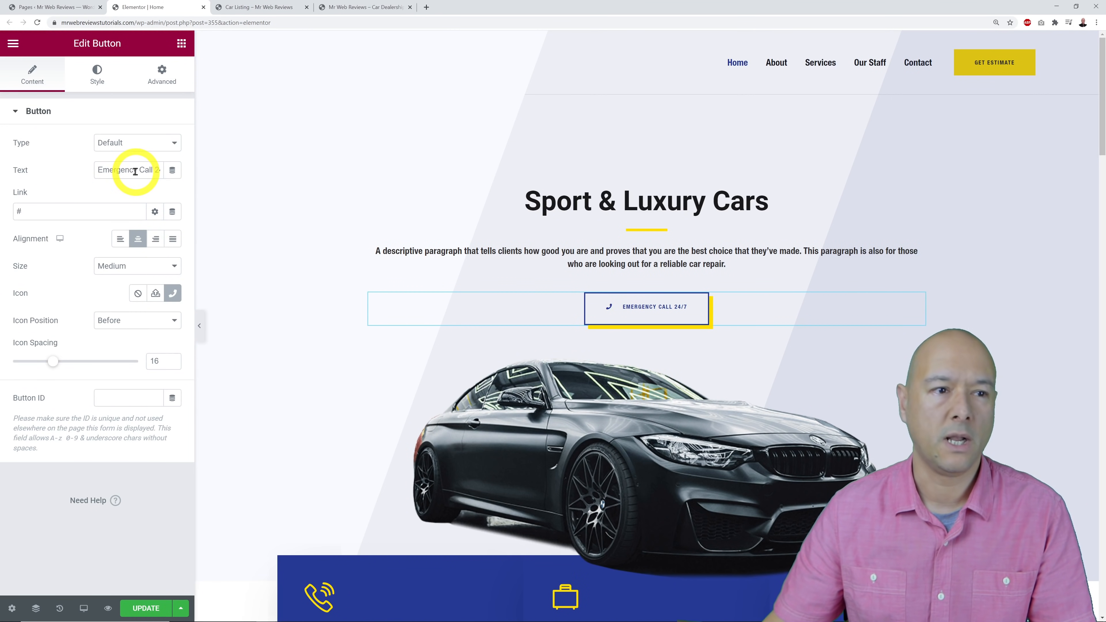
pyautogui.click(257, 7)
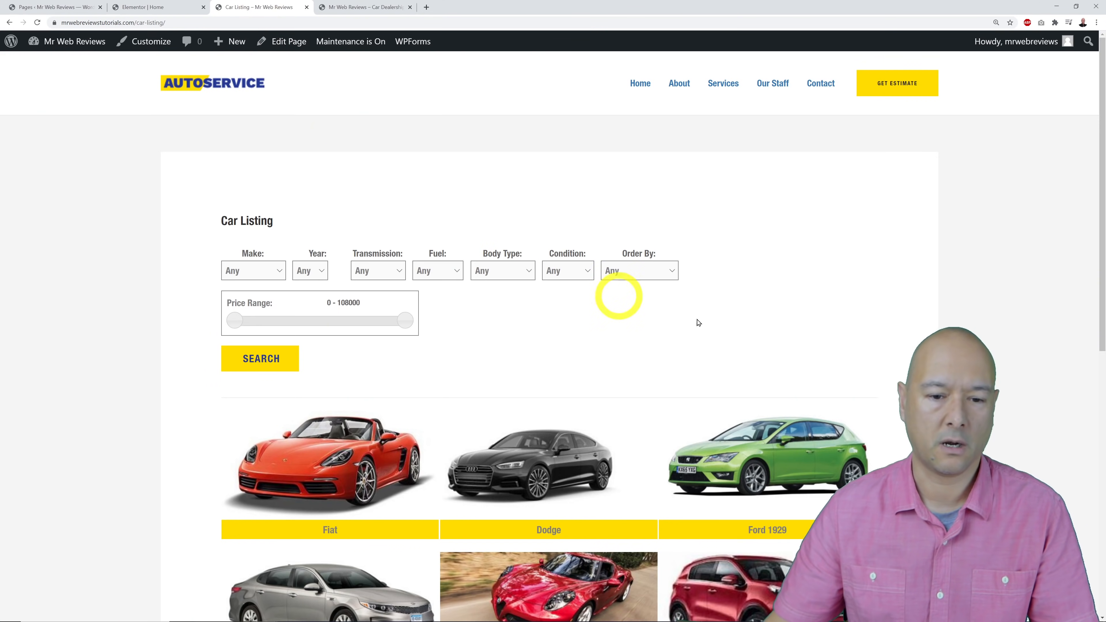
pyautogui.scroll(-5, 854, 333)
pyautogui.scroll(5, 854, 329)
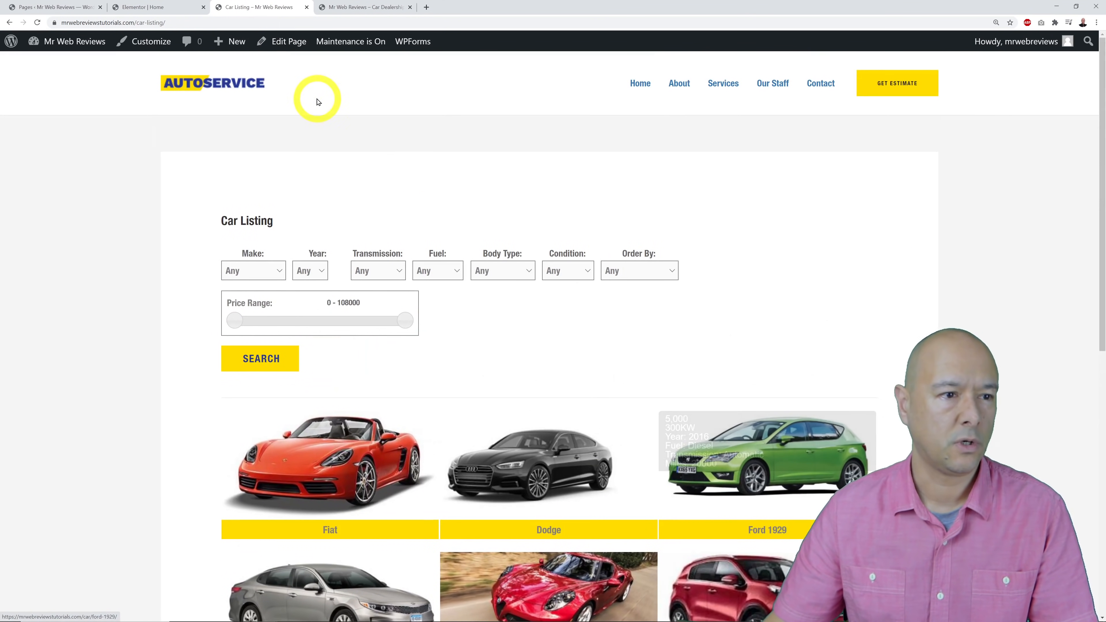
pyautogui.click(230, 22)
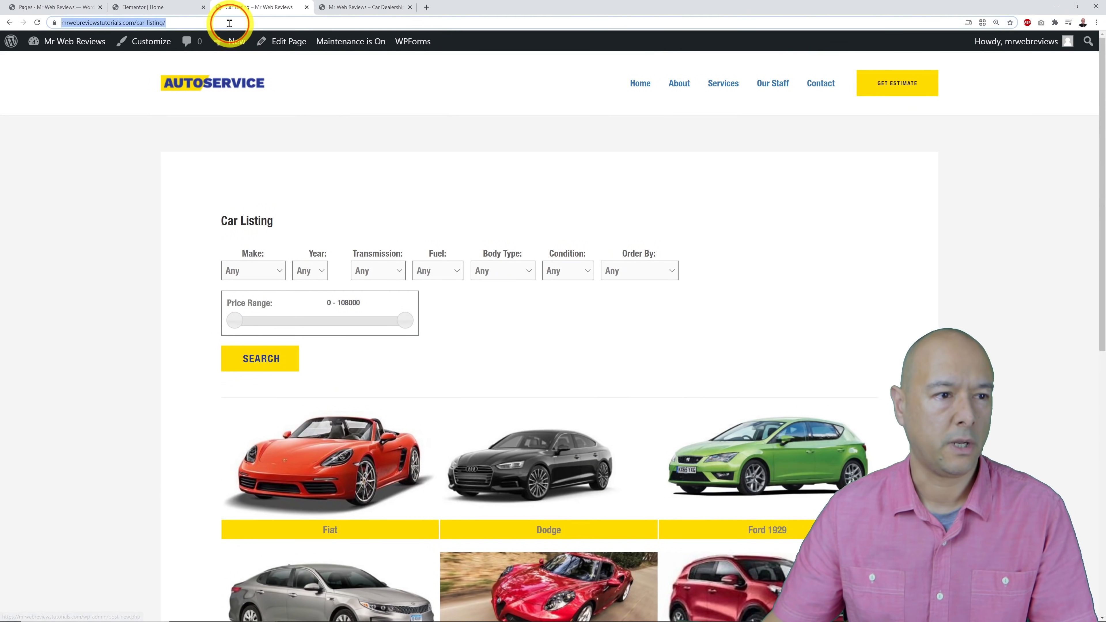
# Link the hero button to the copied Car Listing URL and relabel it 'SEE ALL CARS'.
pyautogui.rightClick(136, 25)
pyautogui.click(168, 74)
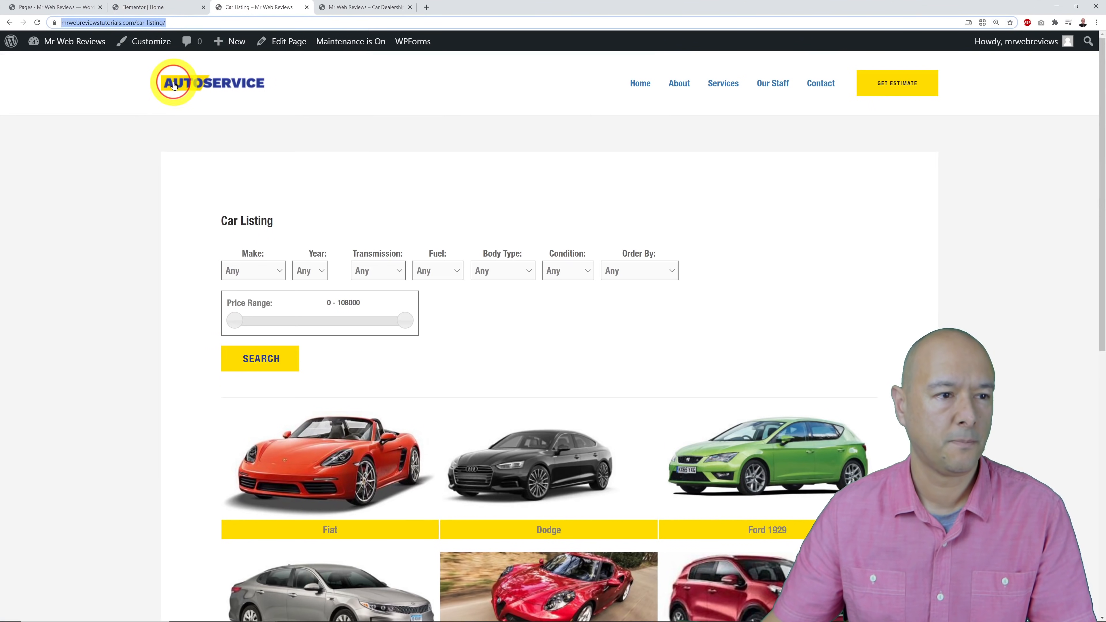
pyautogui.click(161, 9)
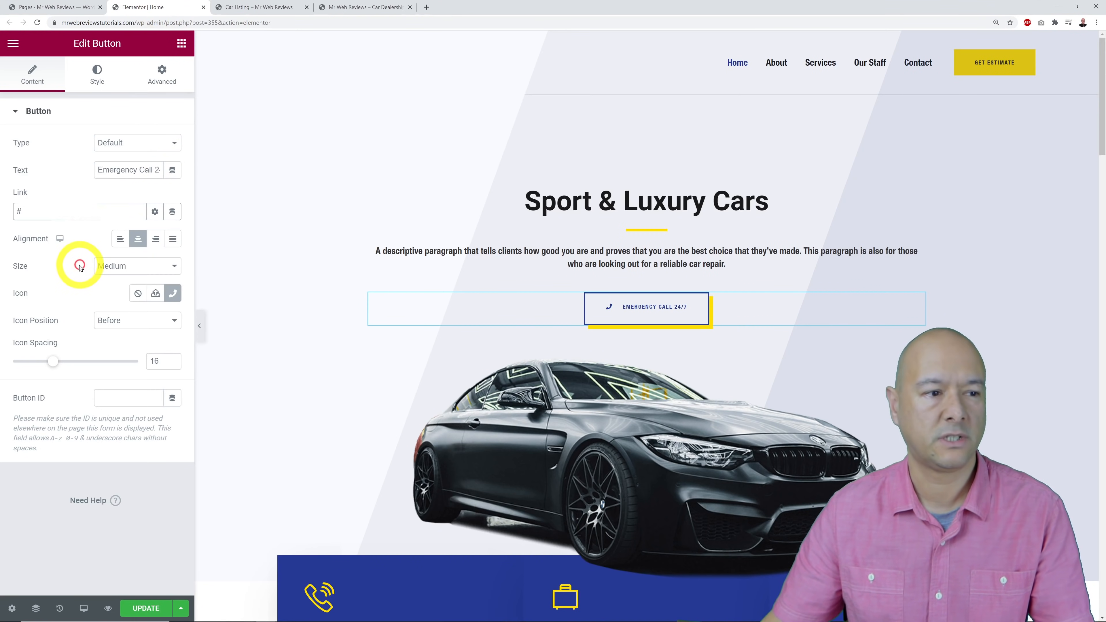
pyautogui.press('BackSpace')
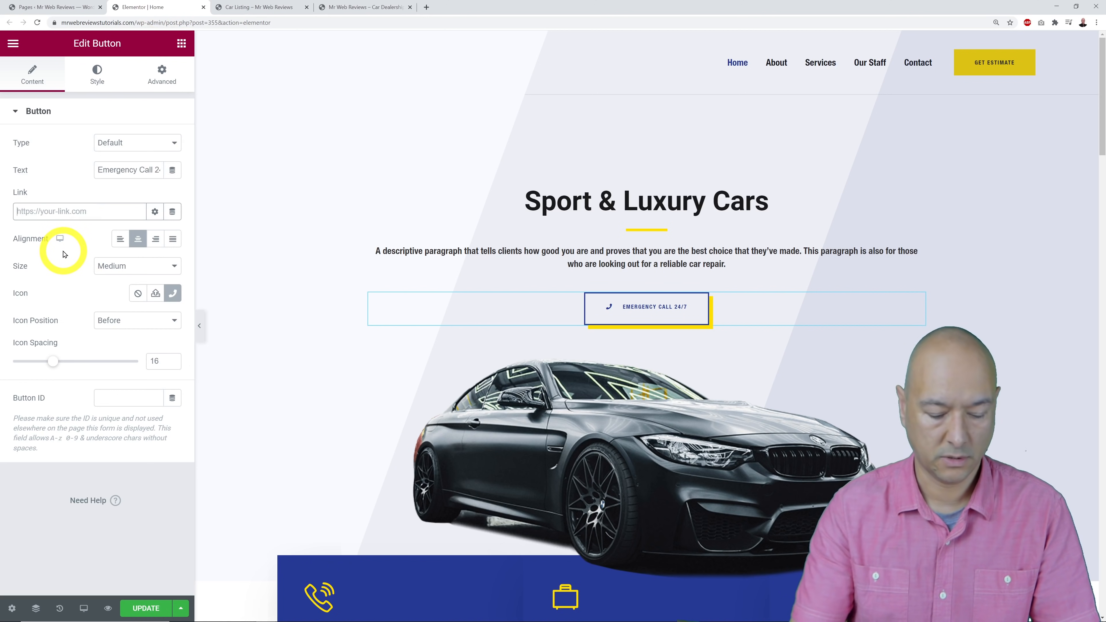
pyautogui.hotkey('ctrl', 'v')
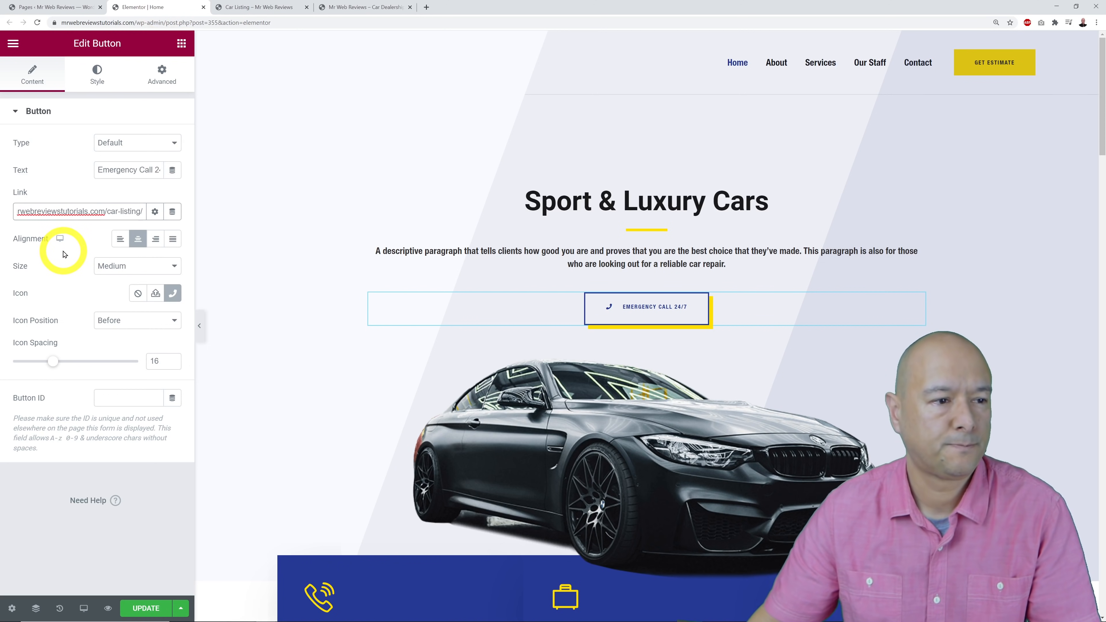
pyautogui.doubleClick(143, 170)
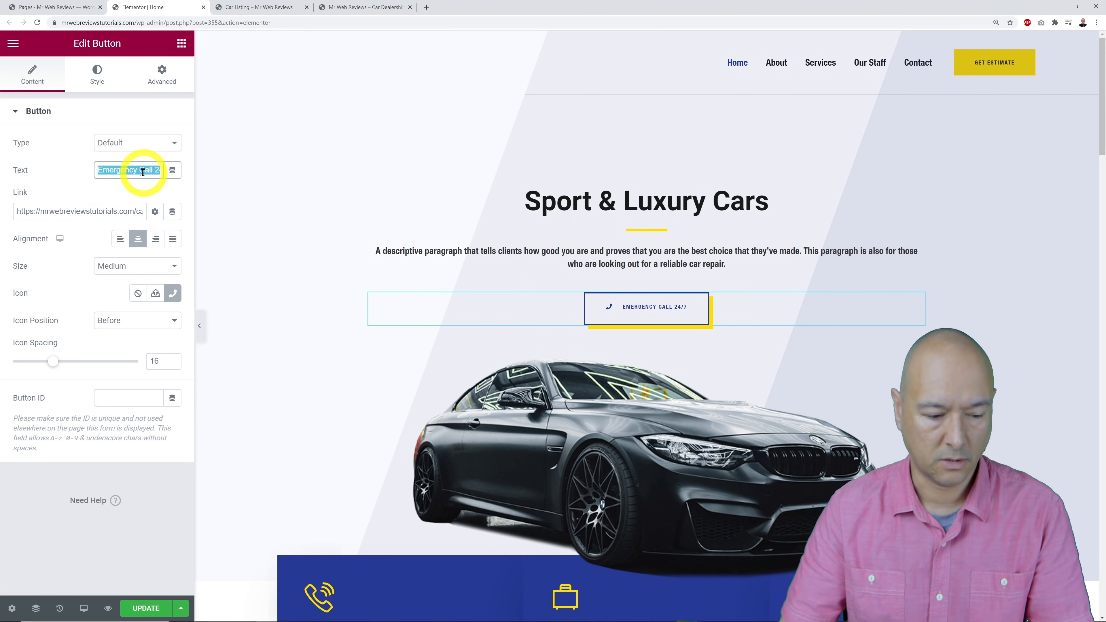
pyautogui.write('SEE ALL CARS')
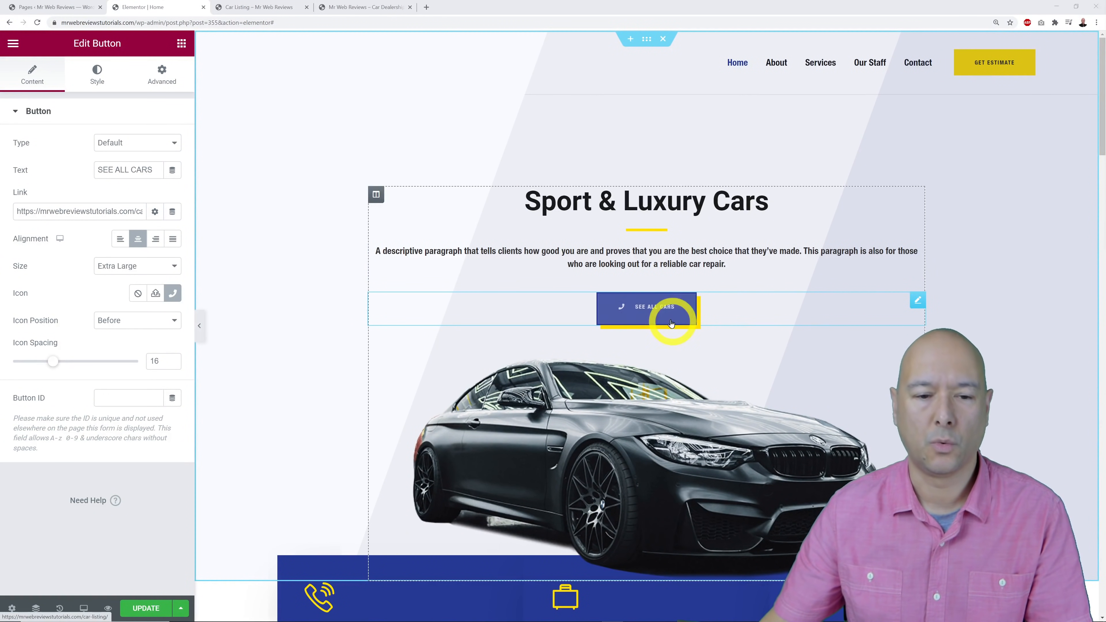
# Set the SEE ALL CARS button label's typography size to 20.
pyautogui.click(95, 74)
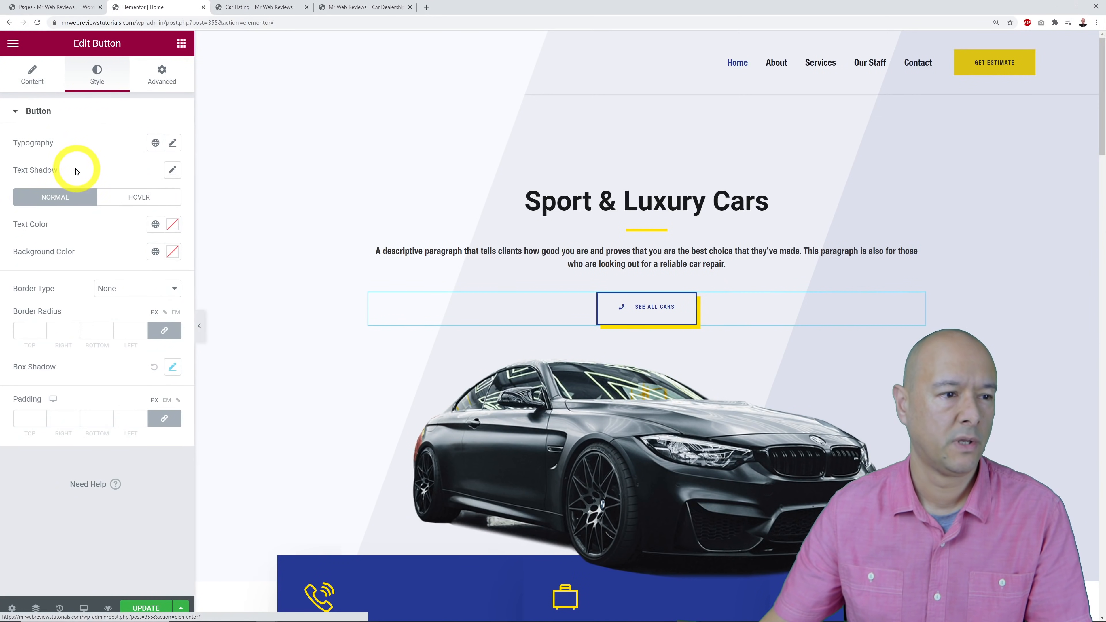
pyautogui.click(173, 143)
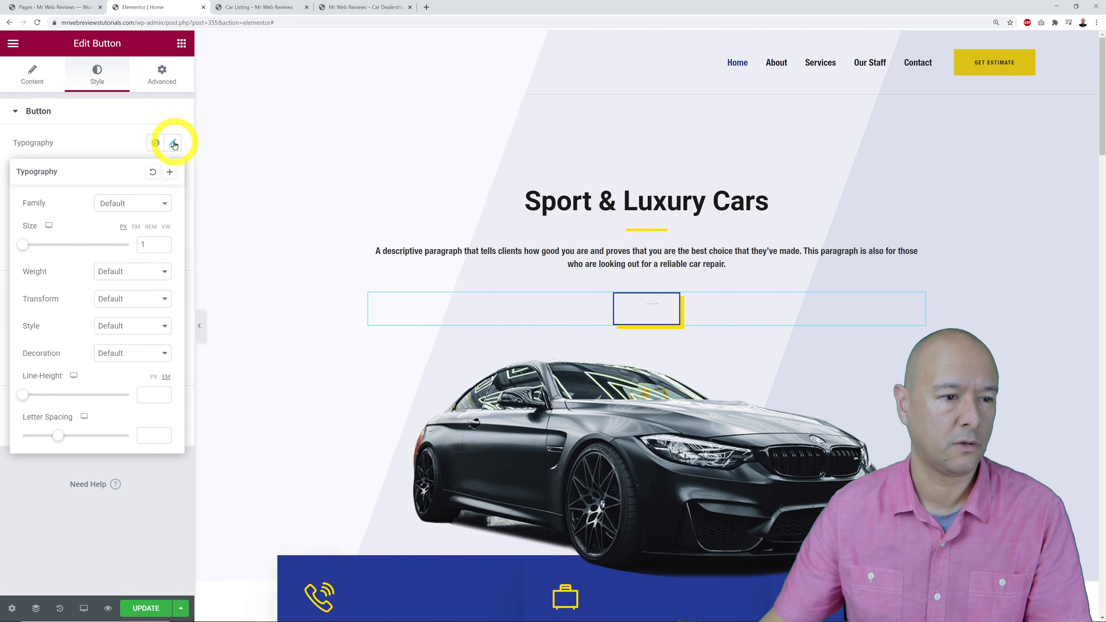
pyautogui.moveTo(25, 248); pyautogui.dragTo(37, 248)
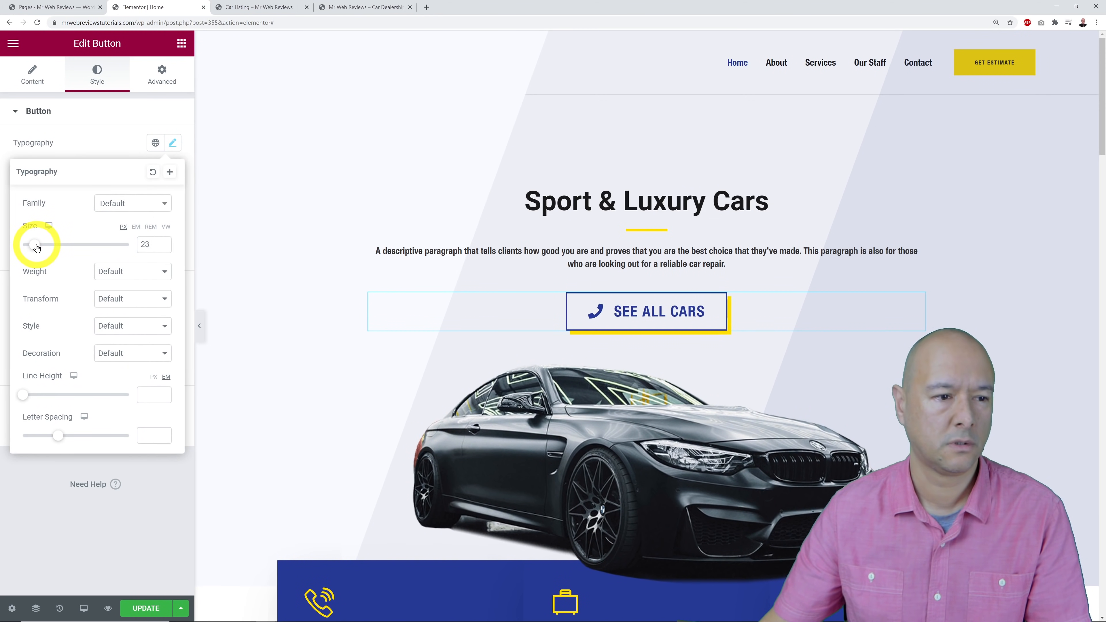
pyautogui.click(163, 247)
pyautogui.click(162, 247)
pyautogui.click(163, 247)
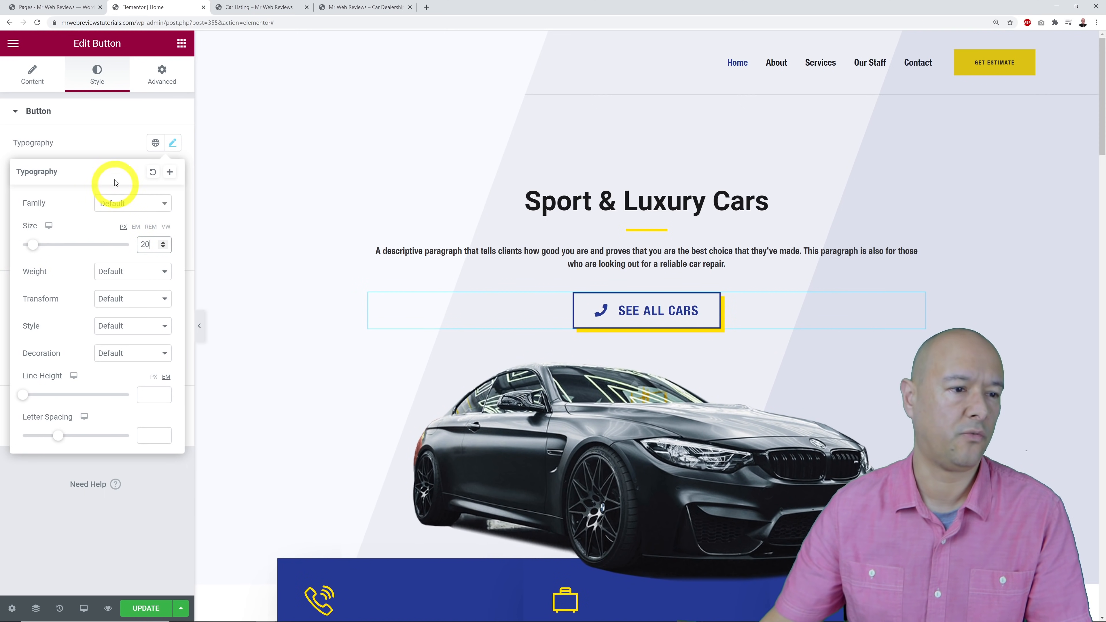
pyautogui.click(108, 153)
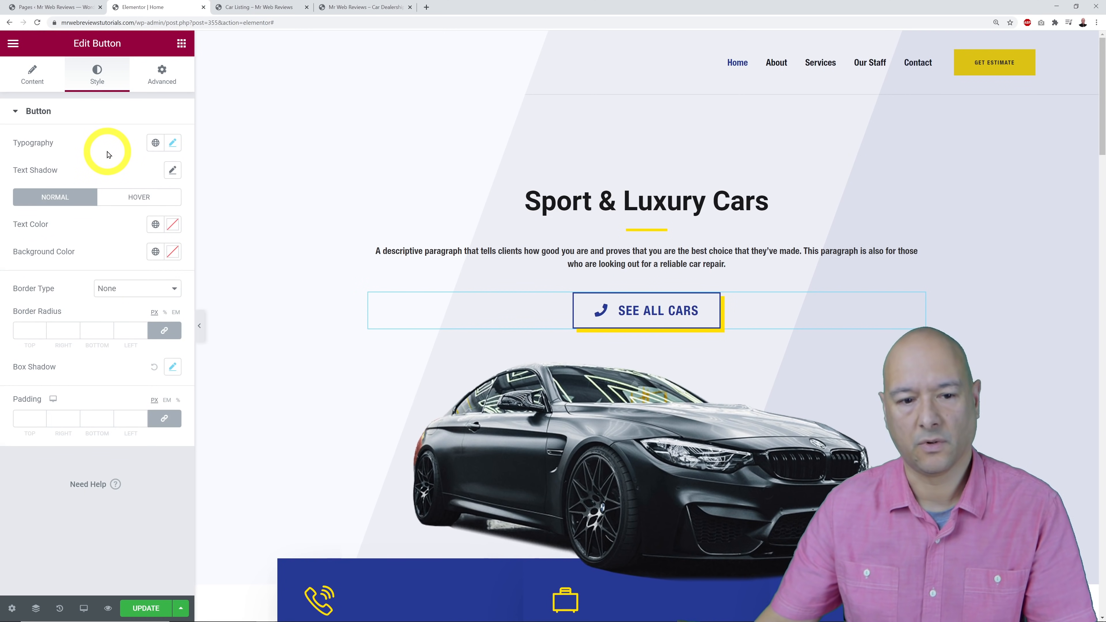
# Remove the phone icon from the button and save the Home page.
pyautogui.click(30, 72)
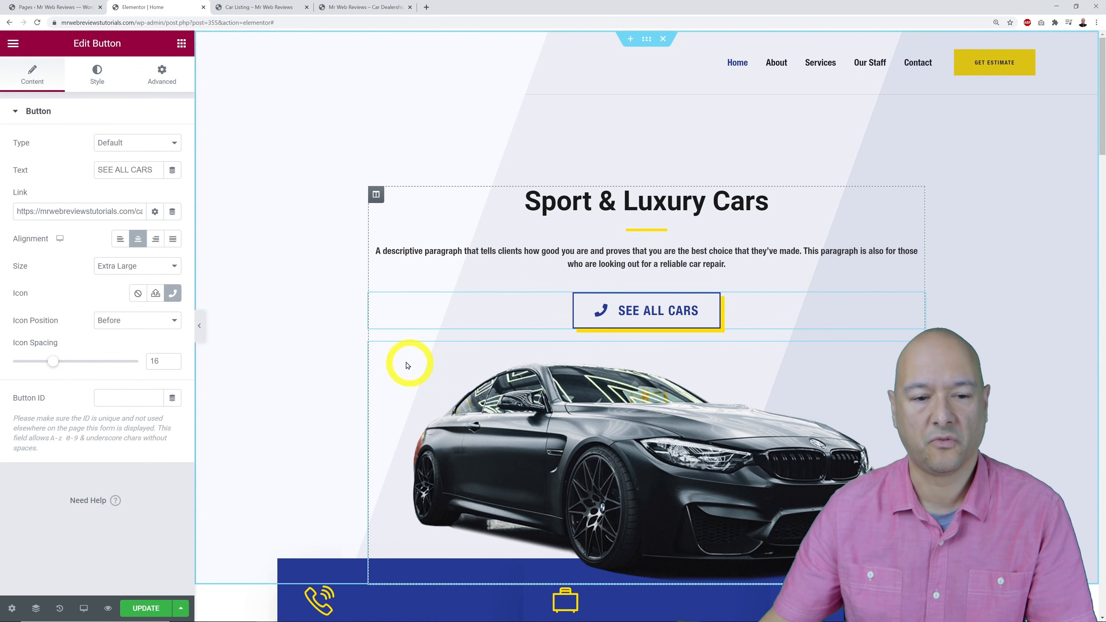
pyautogui.click(139, 297)
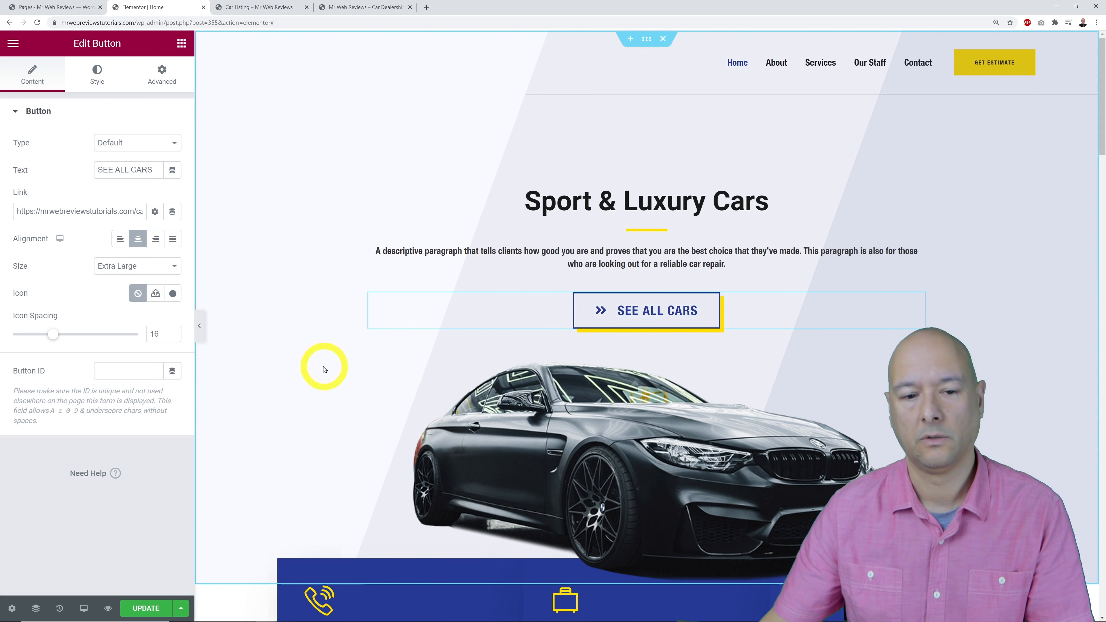
pyautogui.click(150, 608)
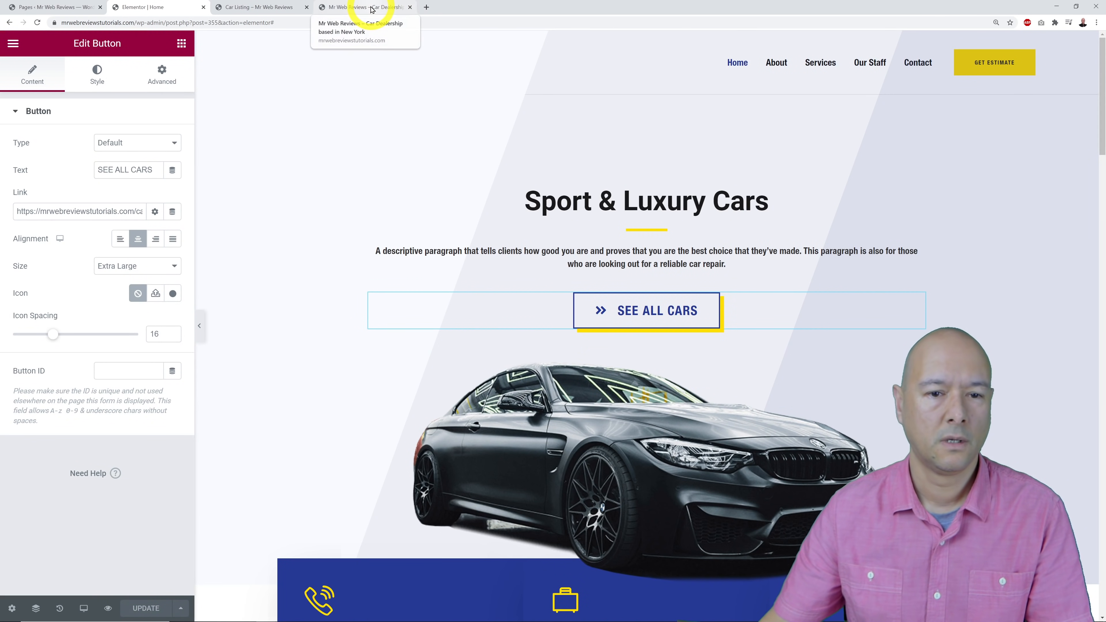
# On the live site, follow SEE ALL CARS to the Car Listing page.
pyautogui.click(371, 9)
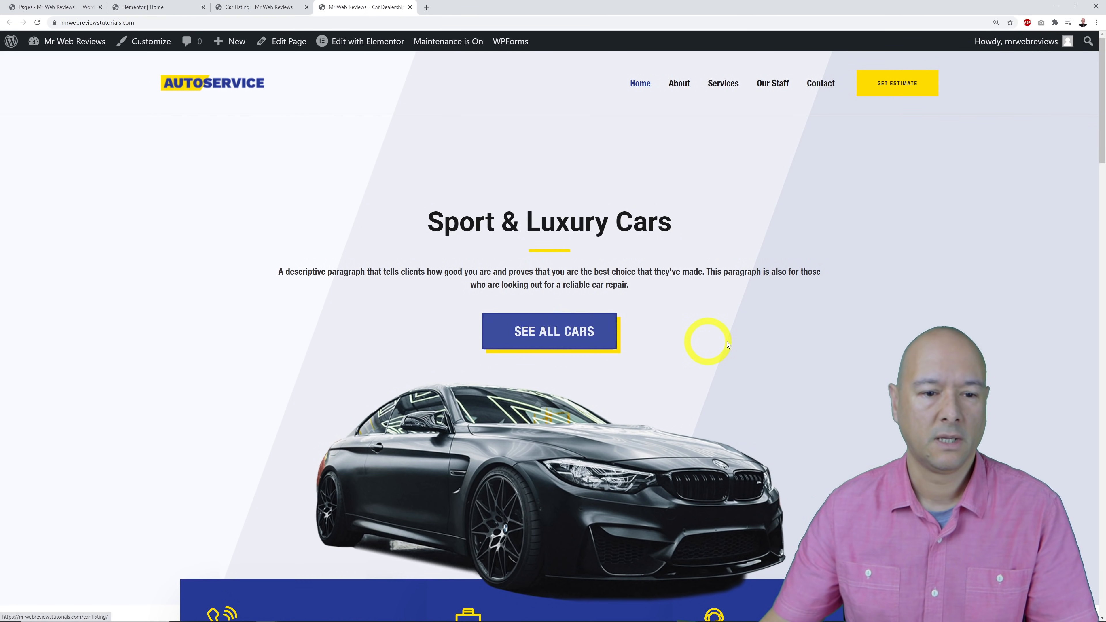
pyautogui.click(572, 348)
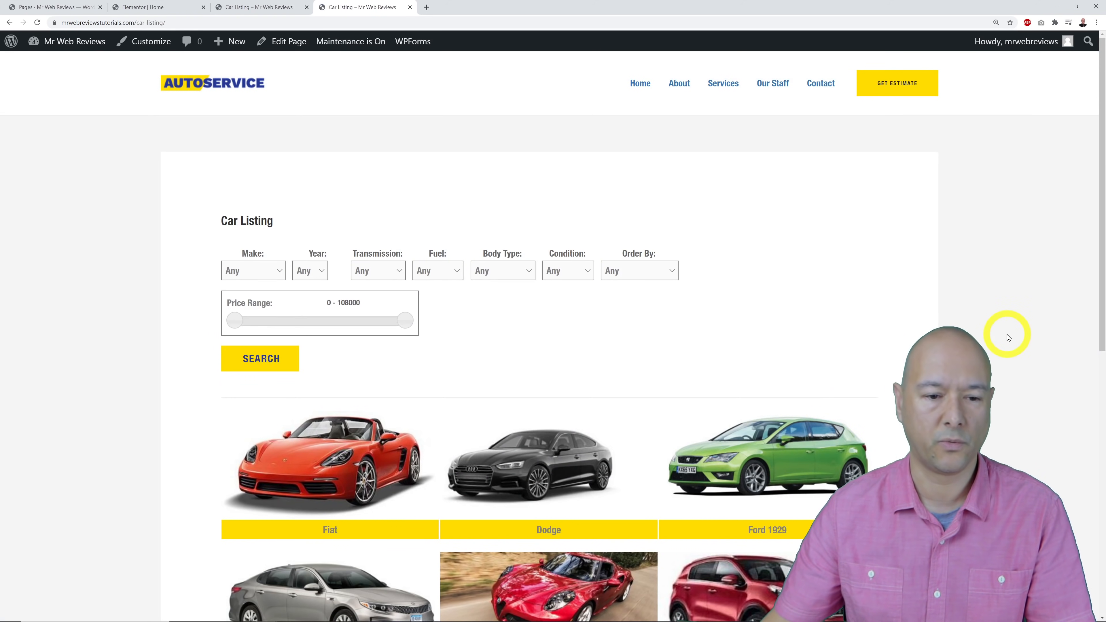
pyautogui.scroll(-6, 1007, 334)
pyautogui.scroll(5, 1007, 336)
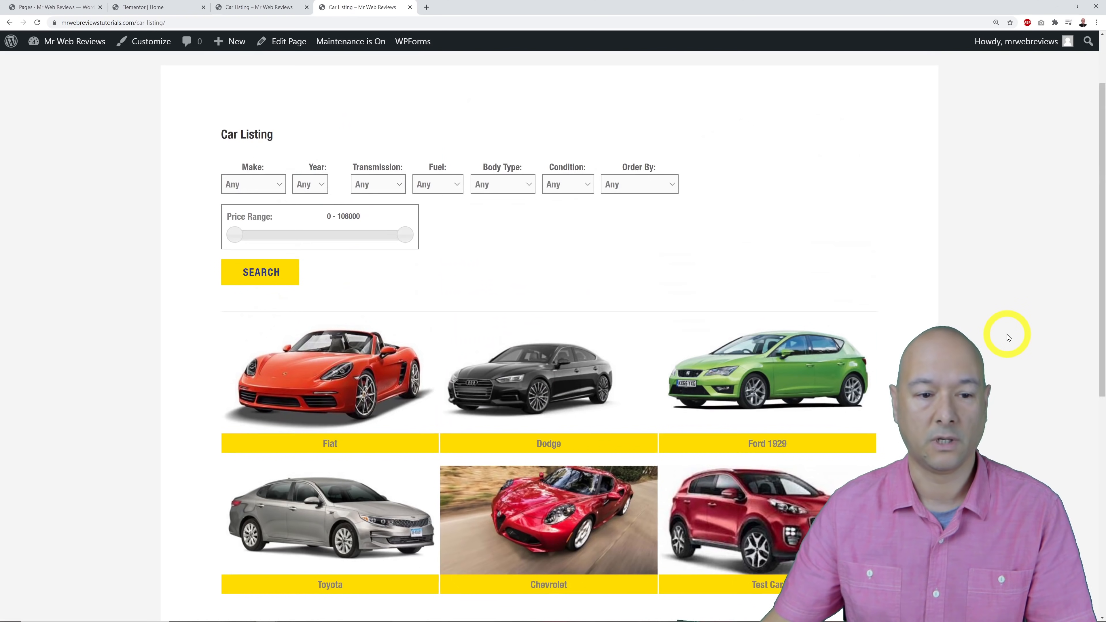
pyautogui.scroll(-4, 564, 419)
# Check the second listings page, go back, then return home via the AUTOSERVICE logo.
pyautogui.click(555, 473)
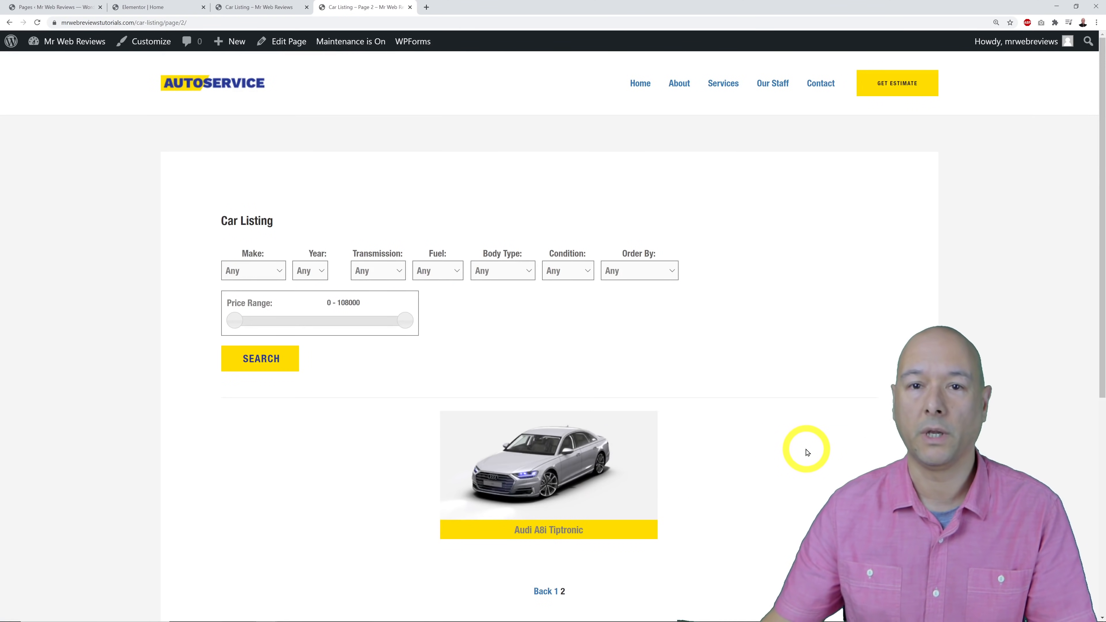
pyautogui.click(543, 591)
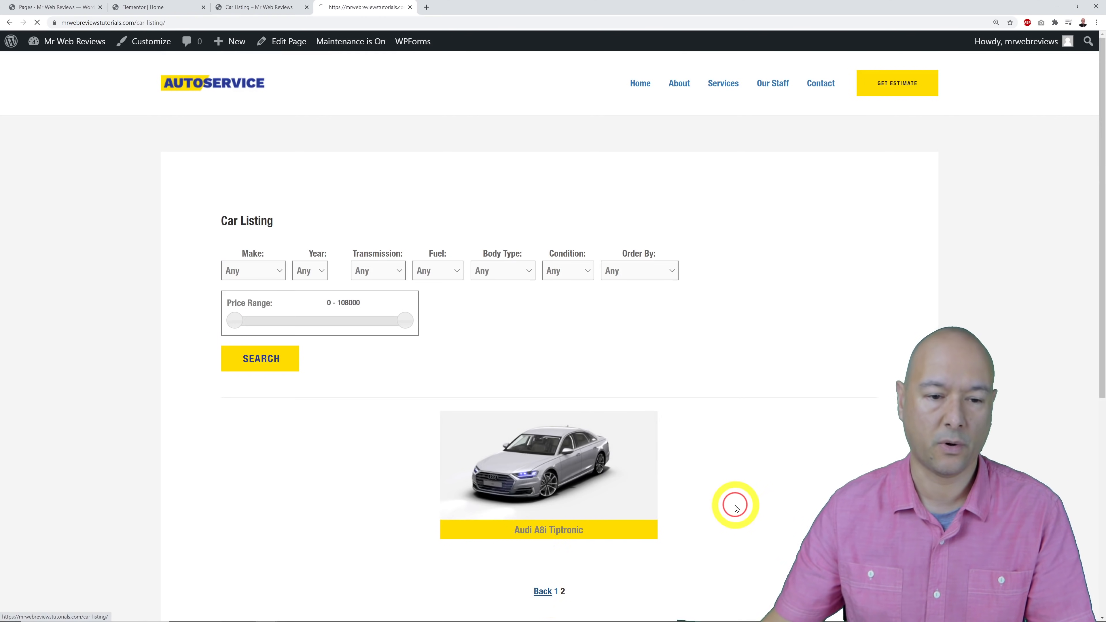
pyautogui.scroll(-3, 645, 344)
pyautogui.scroll(3, 644, 344)
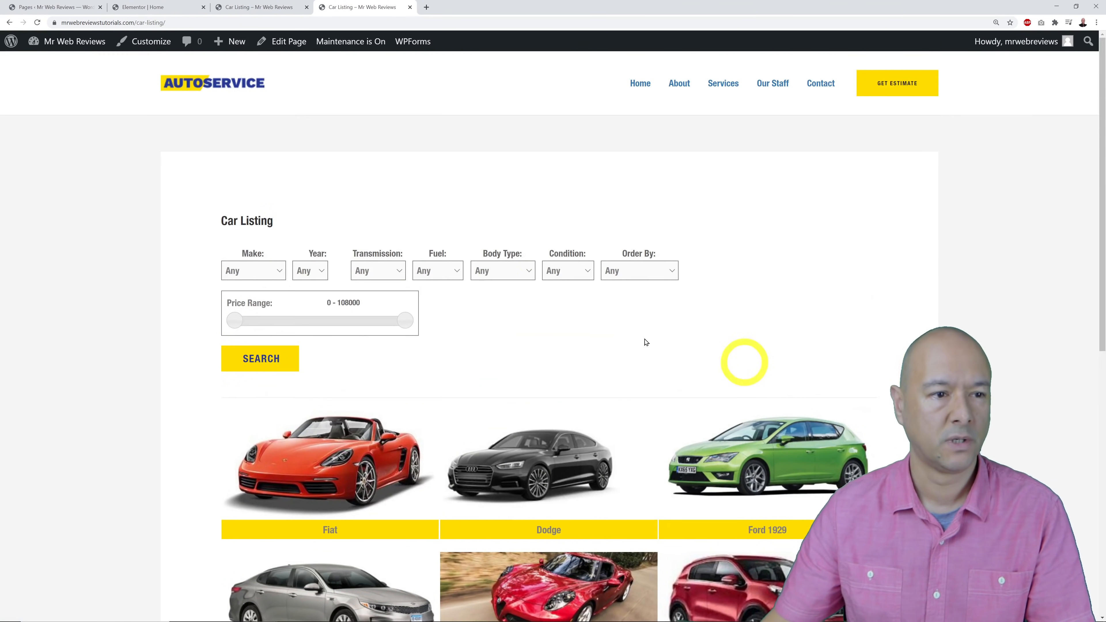
pyautogui.click(244, 90)
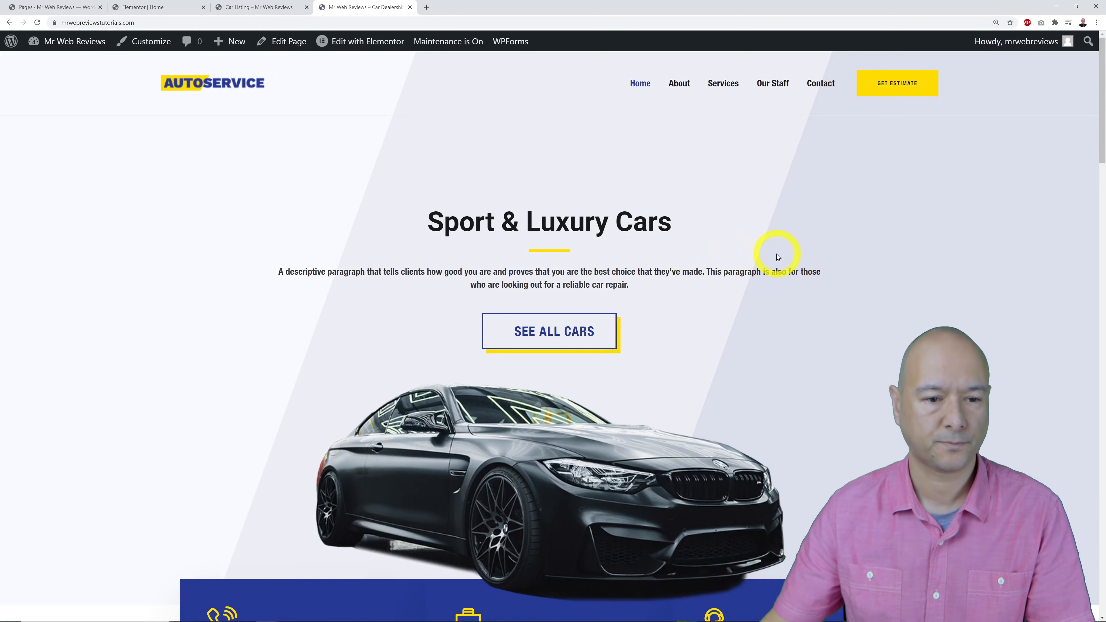
pyautogui.scroll(-5, 899, 284)
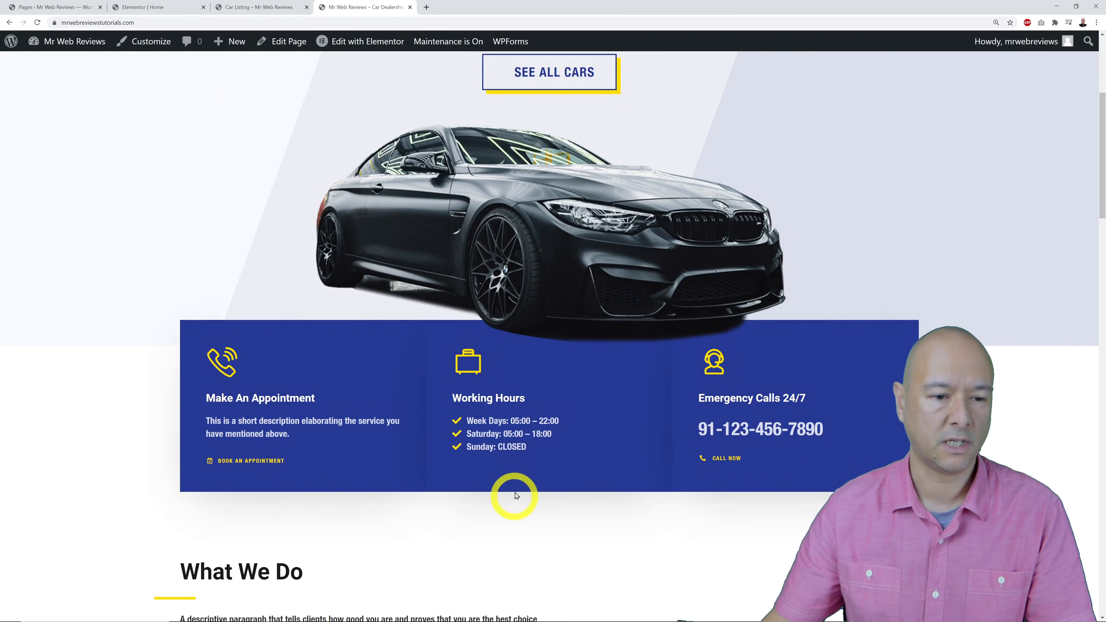
# Replace the Make An Appointment box's icon with the Building icon from the Icon Library.
pyautogui.click(153, 9)
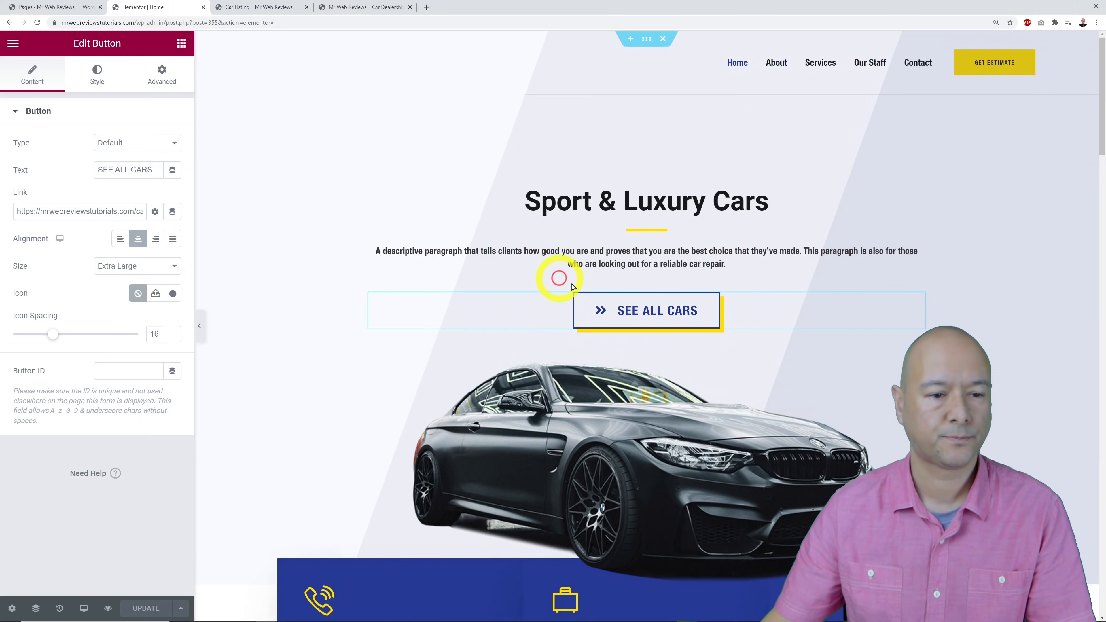
pyautogui.scroll(-5, 723, 304)
pyautogui.scroll(1, 852, 287)
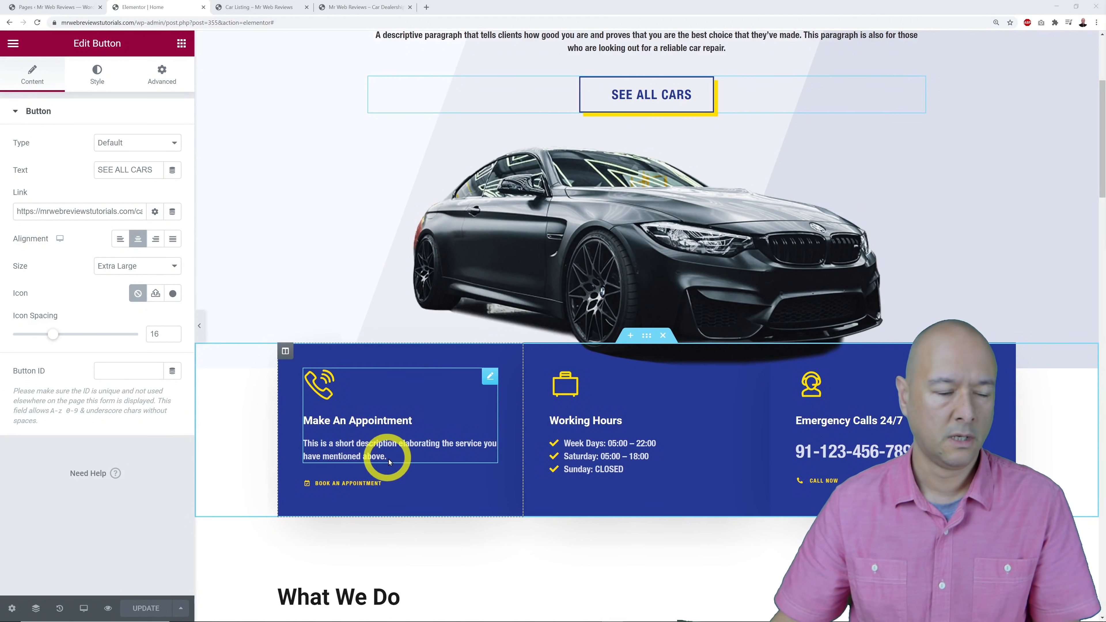
pyautogui.click(495, 379)
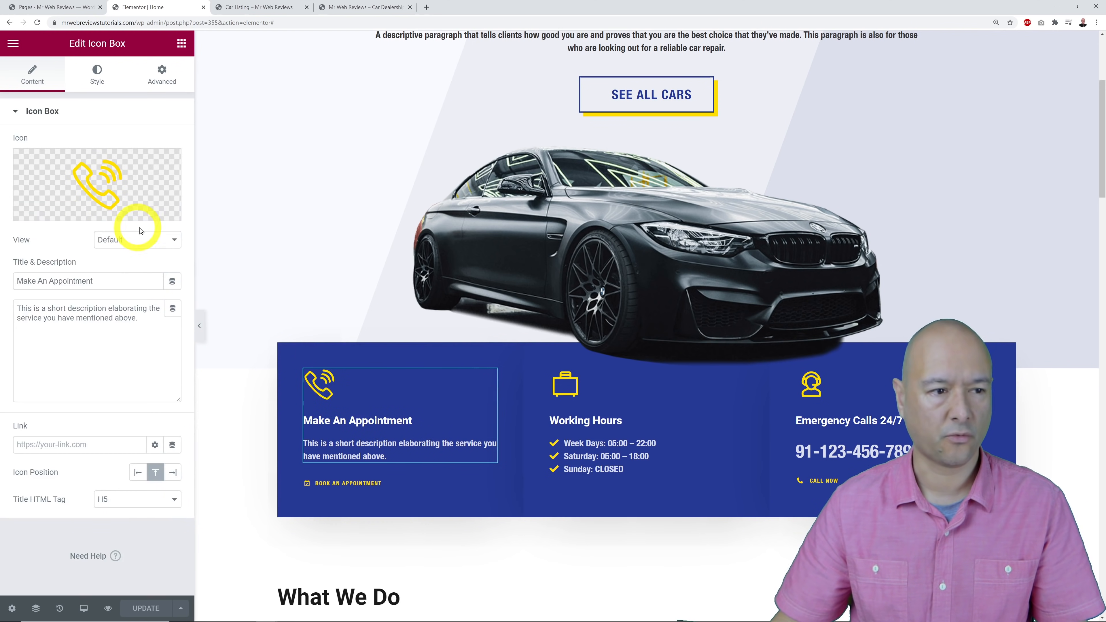
pyautogui.click(107, 190)
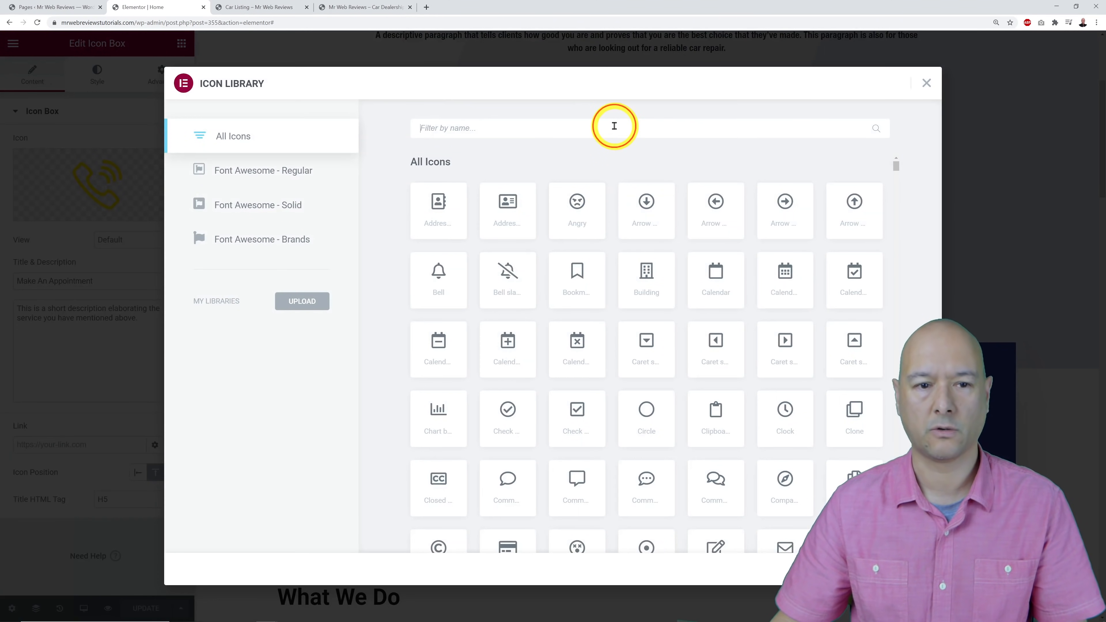
pyautogui.click(614, 126)
pyautogui.write('build')
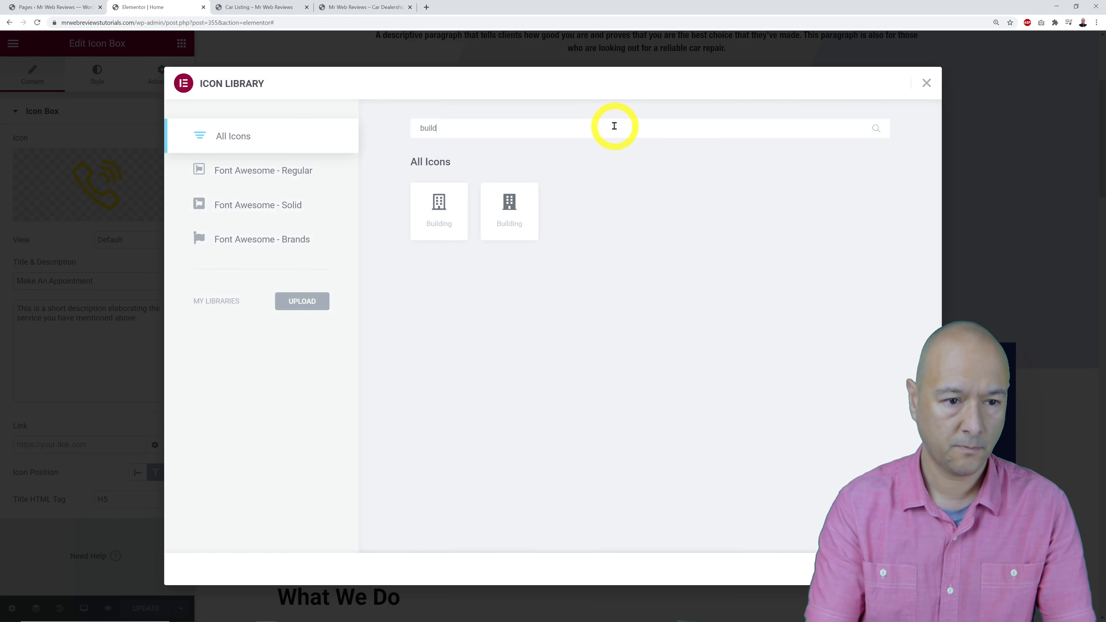
pyautogui.click(439, 216)
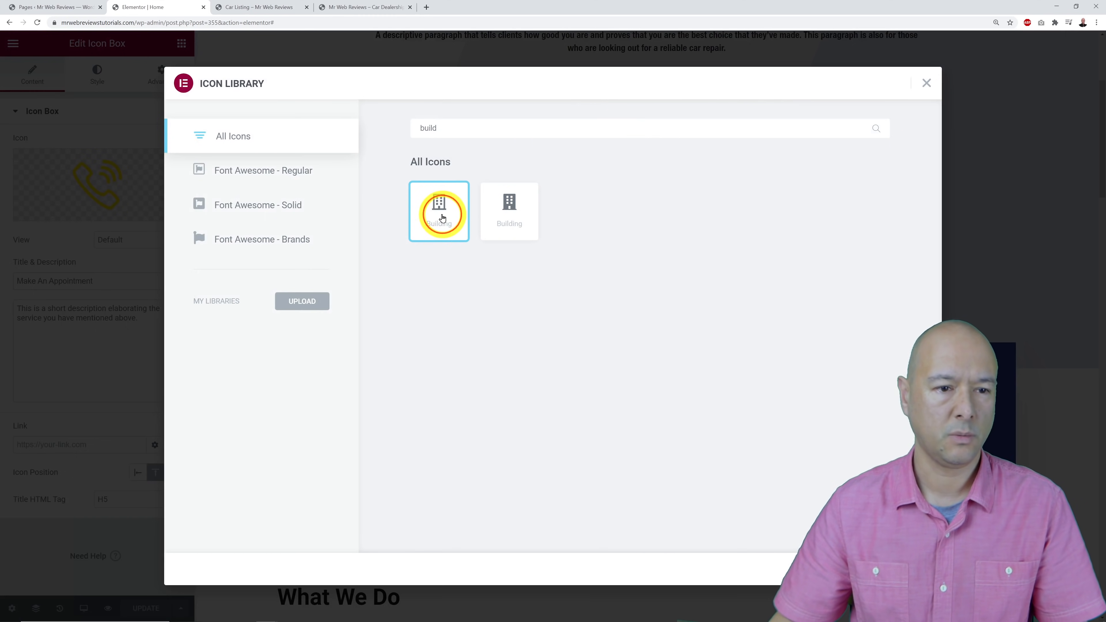
pyautogui.click(908, 569)
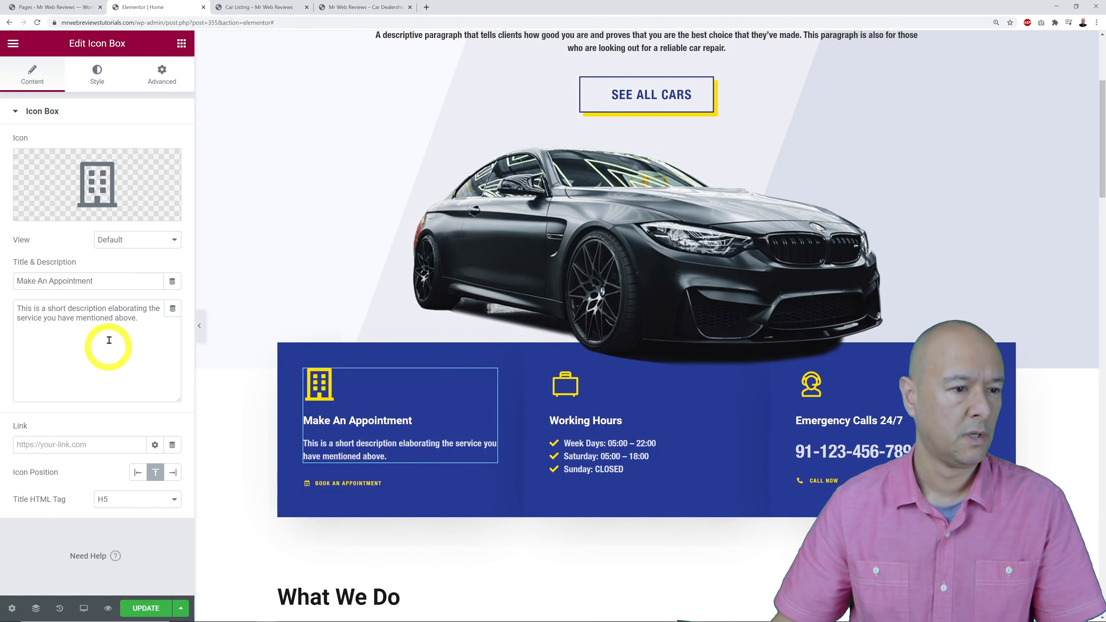
# Retitle the box Visit Showroom and replace its description with a placeholder street address.
pyautogui.moveTo(106, 281); pyautogui.dragTo(12, 289)
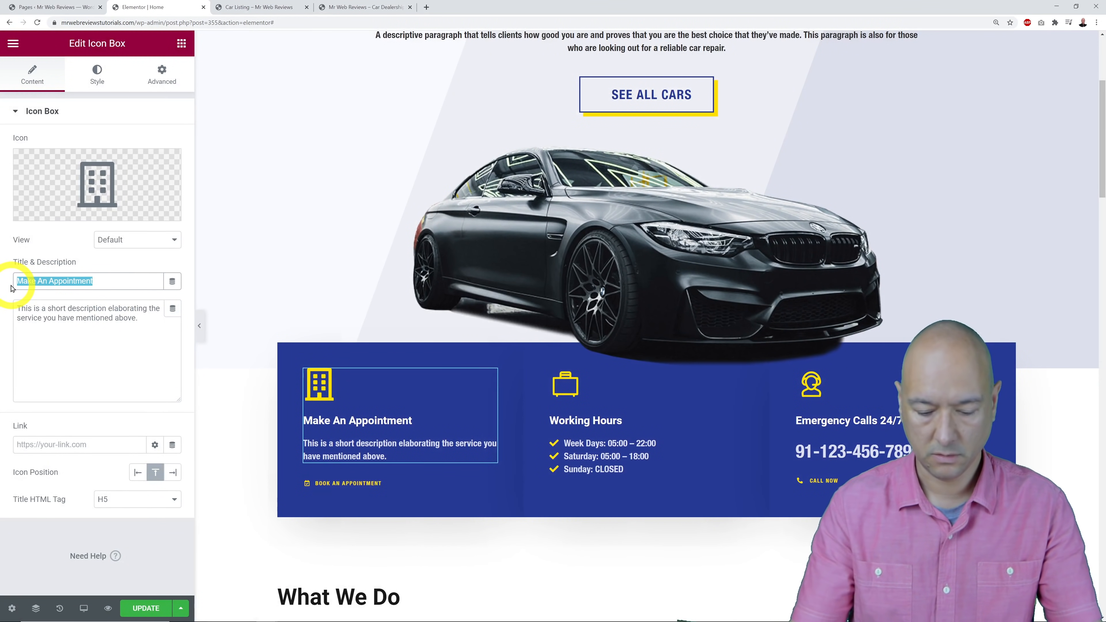
pyautogui.press('BackSpace')
pyautogui.write('Visit Showroom')
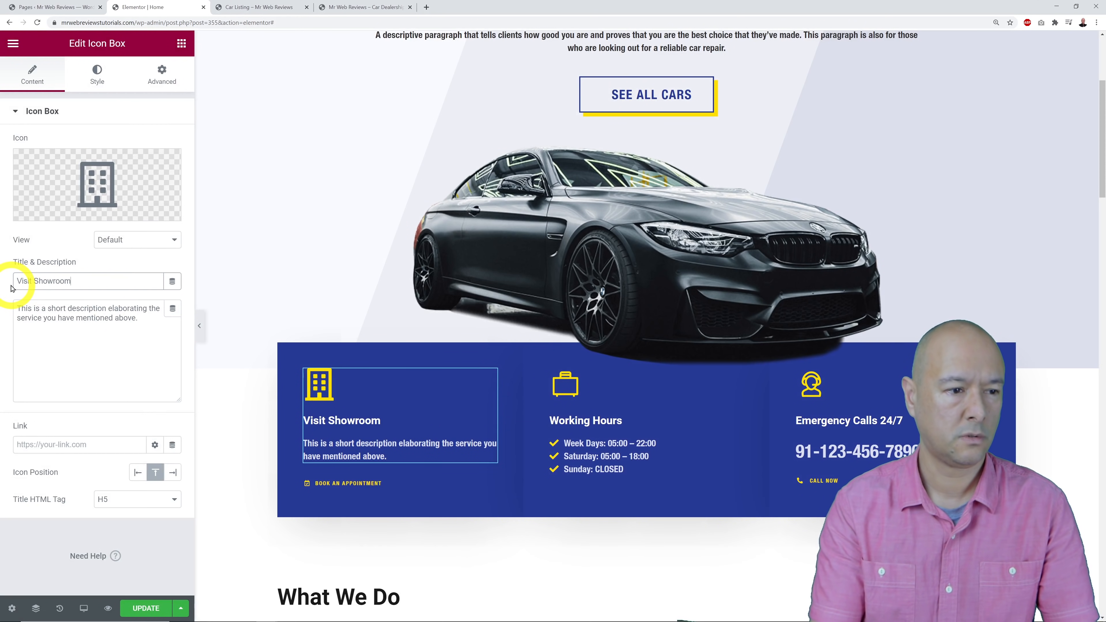
pyautogui.click(86, 346)
pyautogui.hotkey('ctrl', 'a')
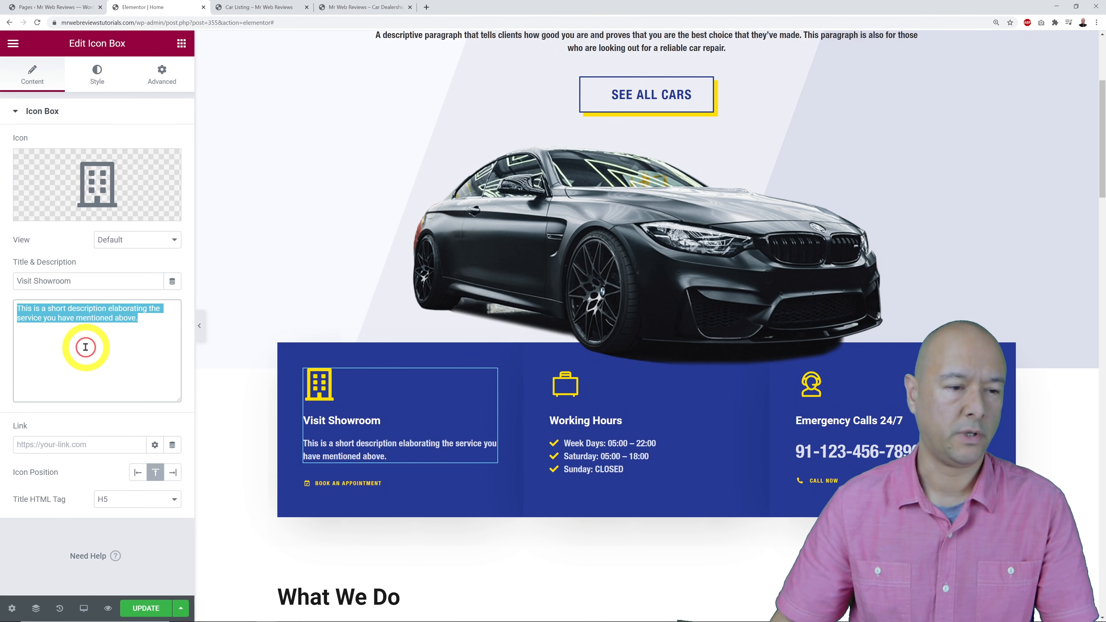
pyautogui.press('BackSpace')
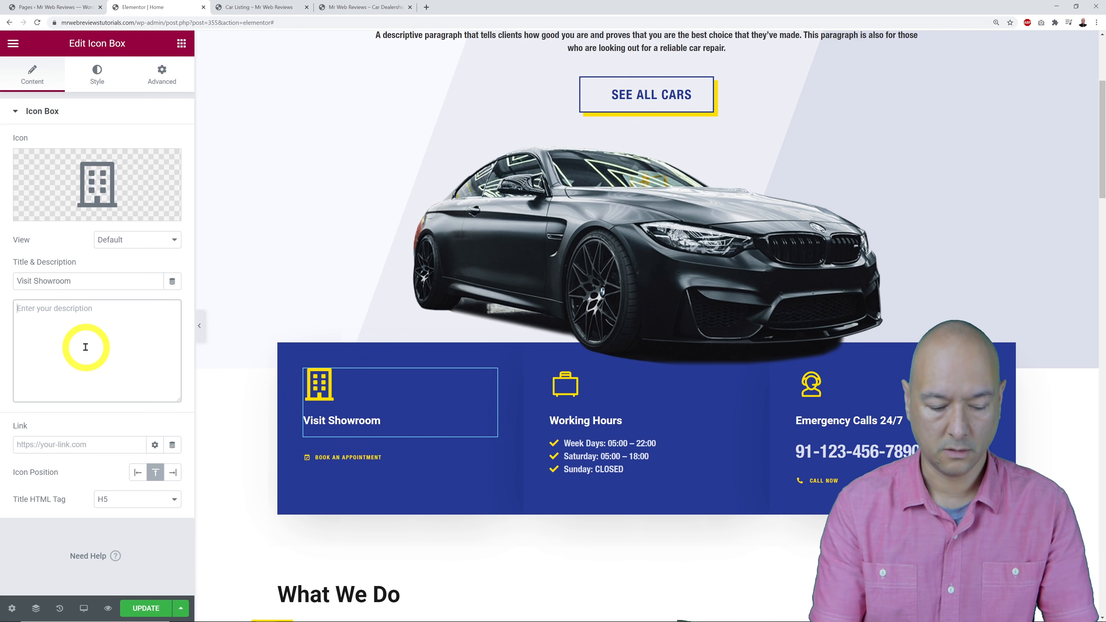
pyautogui.write('123, Street Name')
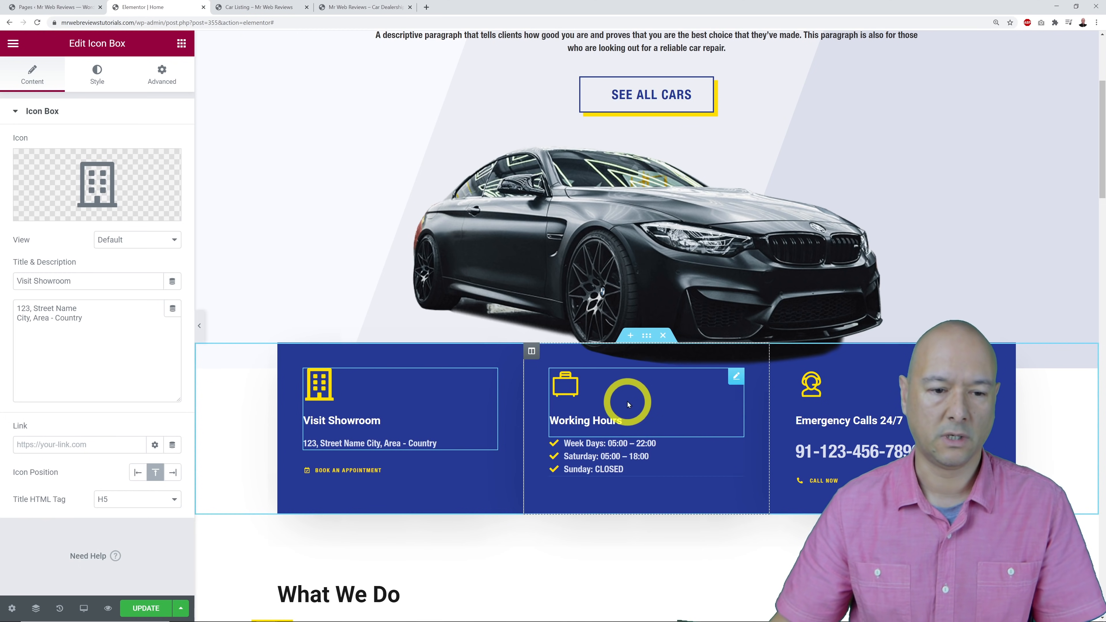
# Give the Working Hours box the Clock icon from the Icon Library.
pyautogui.click(736, 379)
pyautogui.click(101, 182)
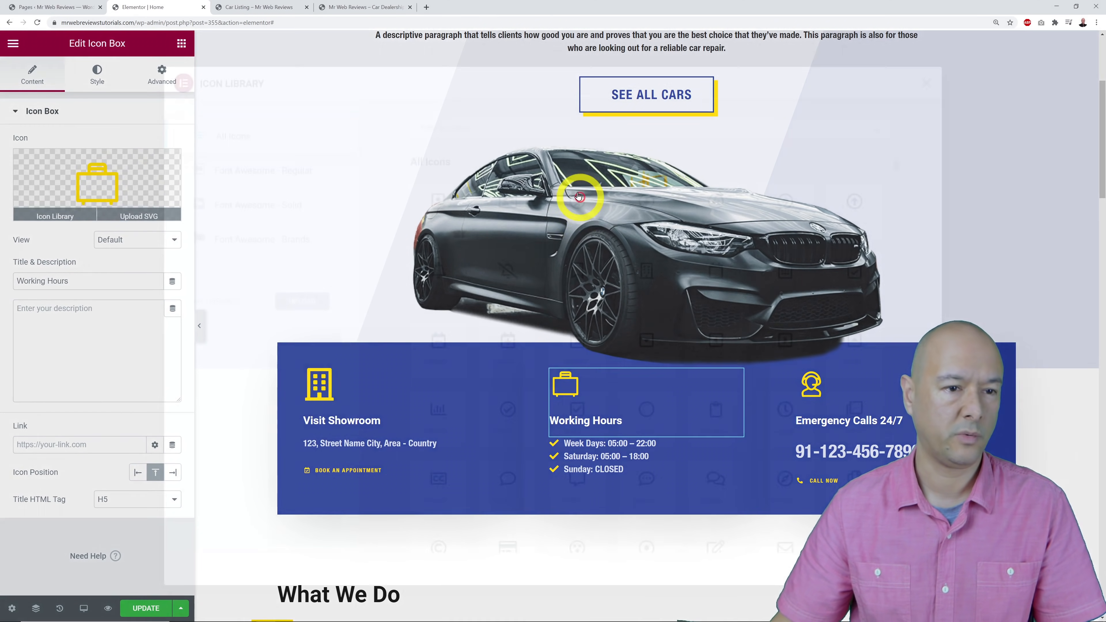
pyautogui.click(470, 129)
pyautogui.write('clock')
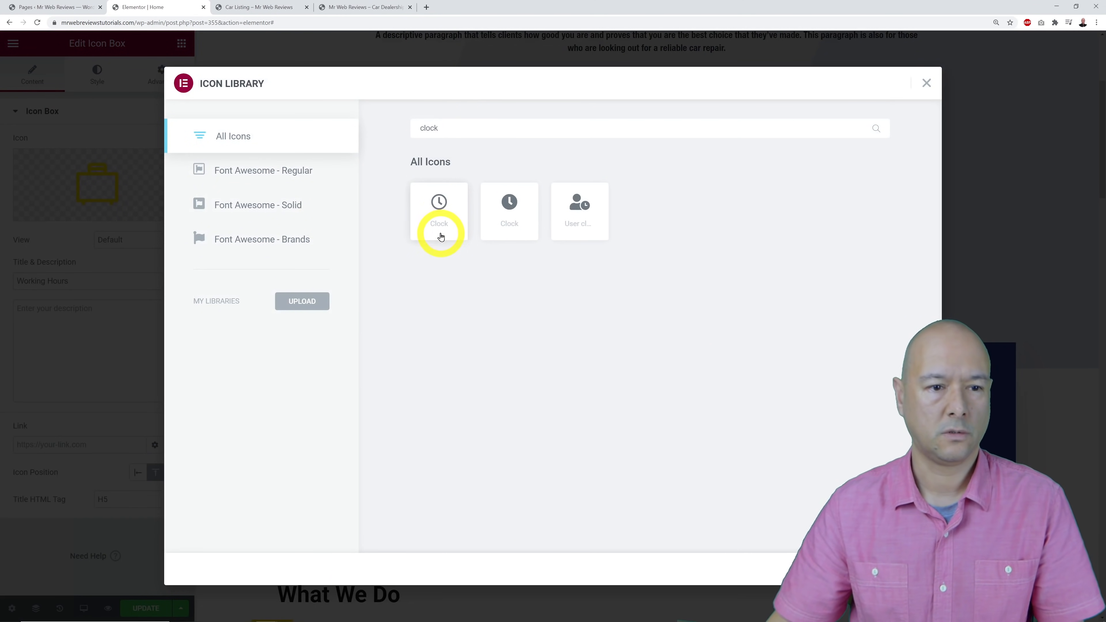
pyautogui.click(439, 207)
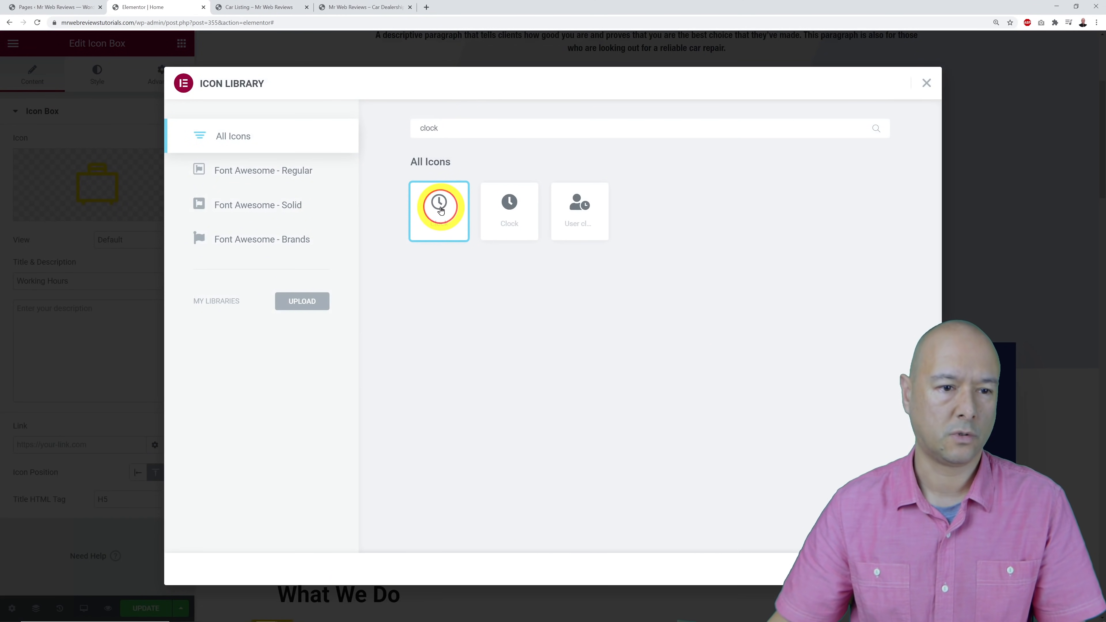
pyautogui.click(901, 569)
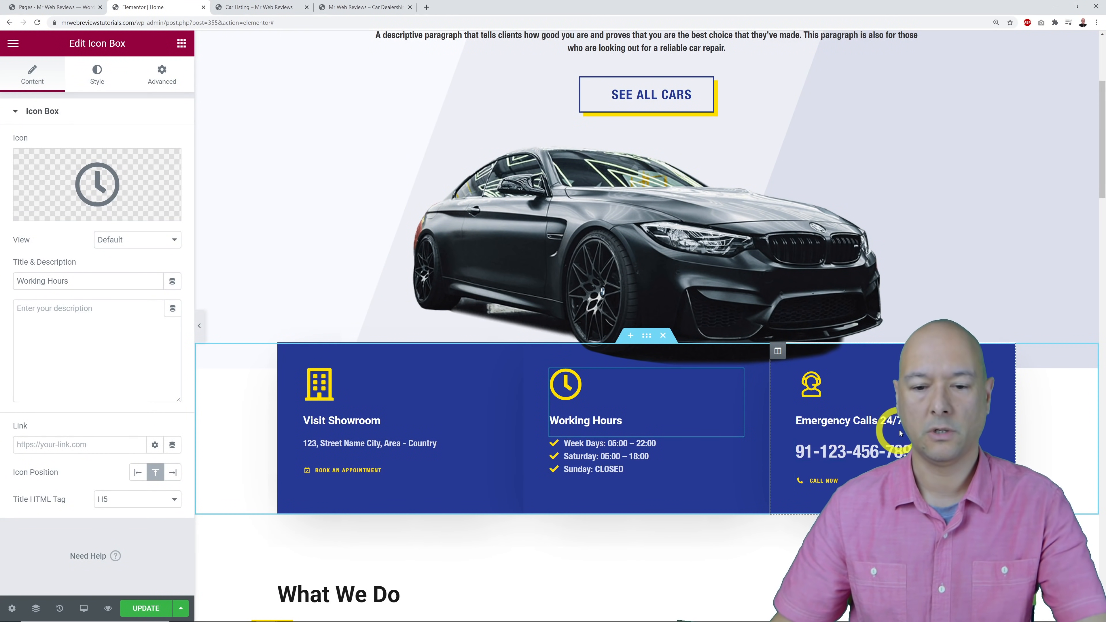
# Retitle the Emergency Calls 24/7 box to Call Us On.
pyautogui.click(996, 382)
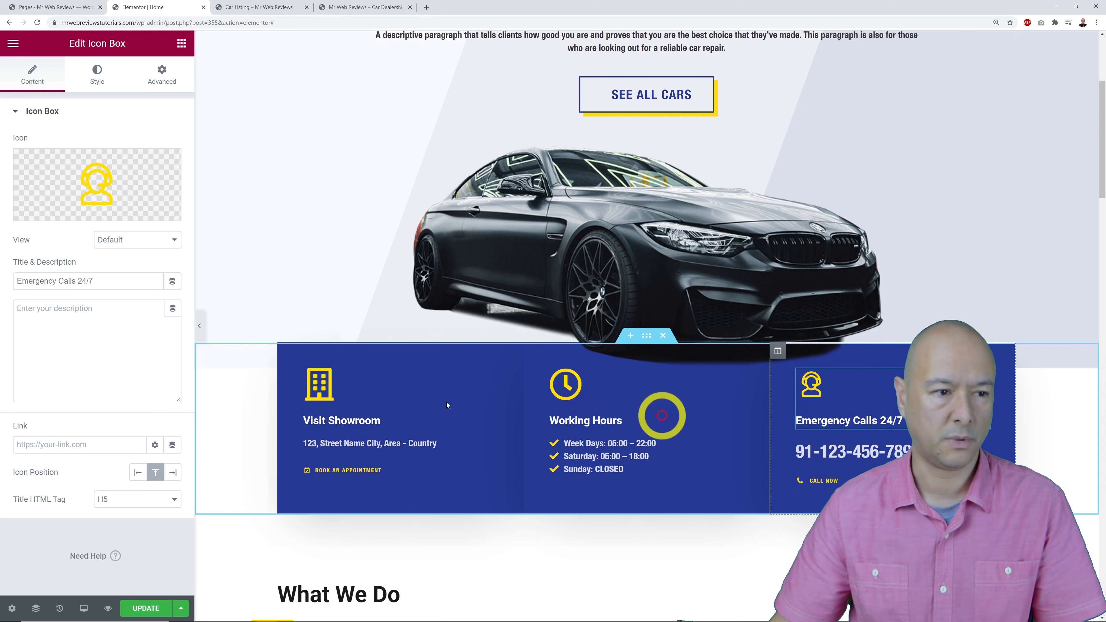
pyautogui.moveTo(73, 283); pyautogui.dragTo(2, 280)
pyautogui.write('Call Us on')
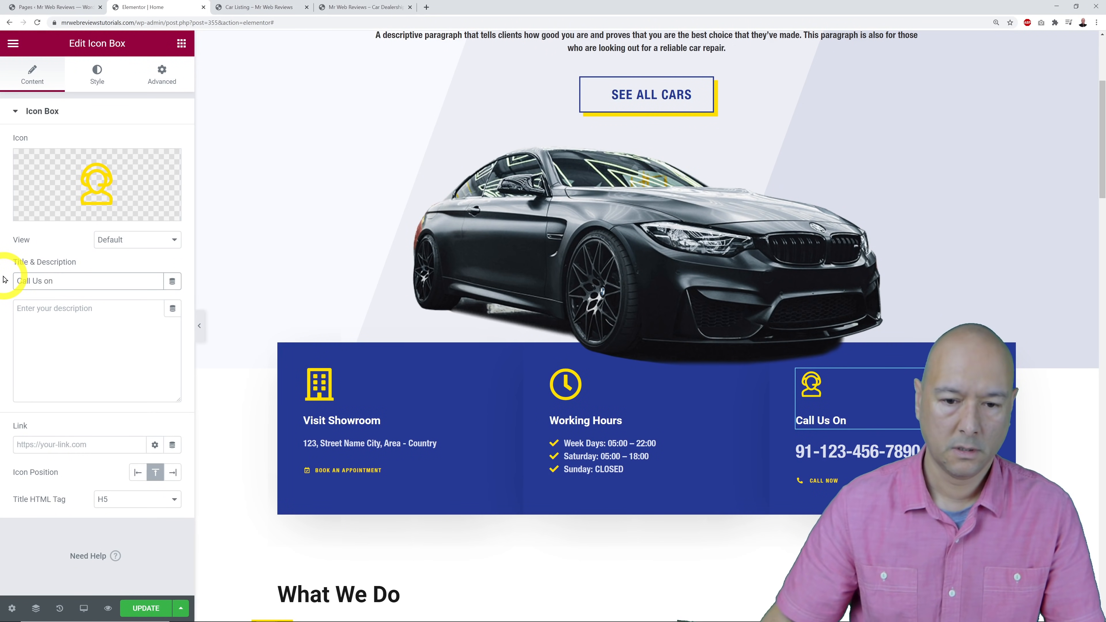
pyautogui.click(91, 366)
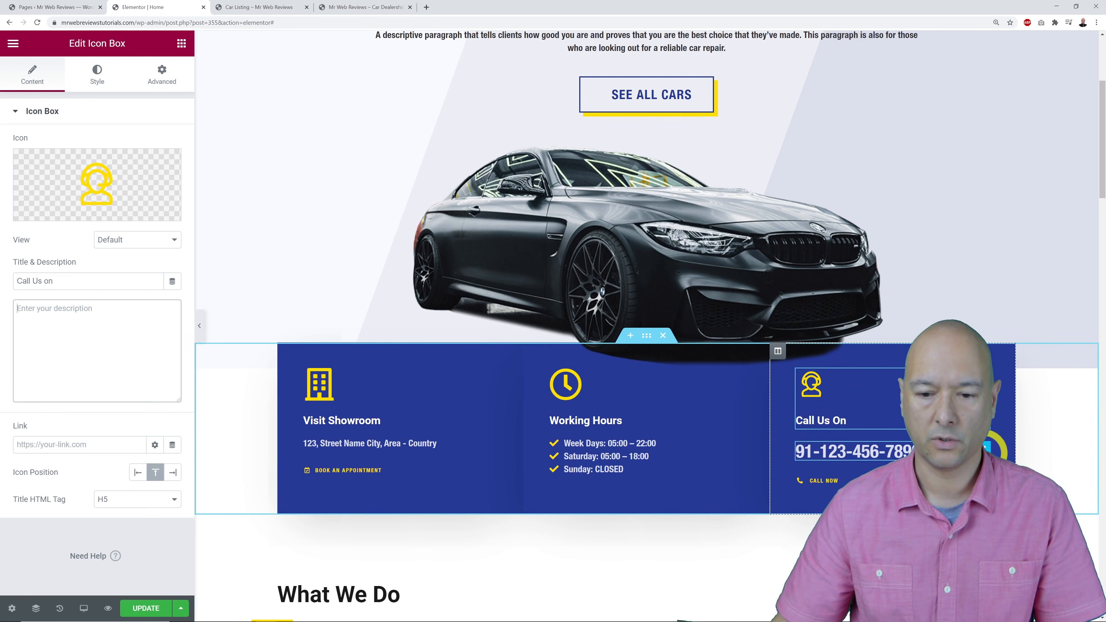
# Replace the old phone number in the phone heading with a new one.
pyautogui.click(849, 451)
pyautogui.moveTo(131, 167); pyautogui.dragTo(2, 176)
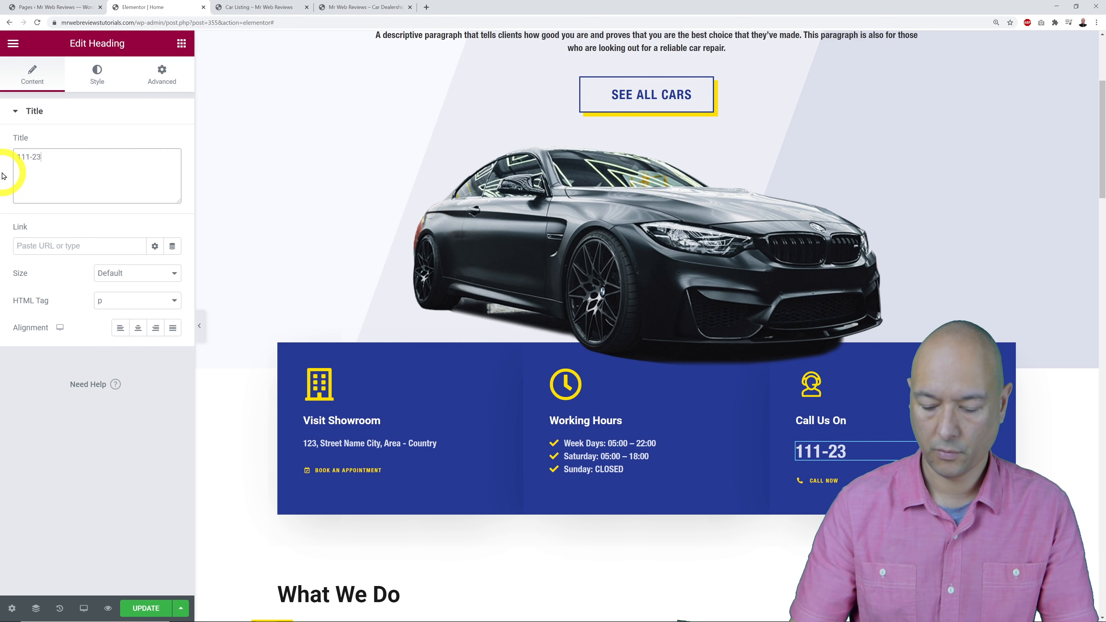
pyautogui.click(53, 464)
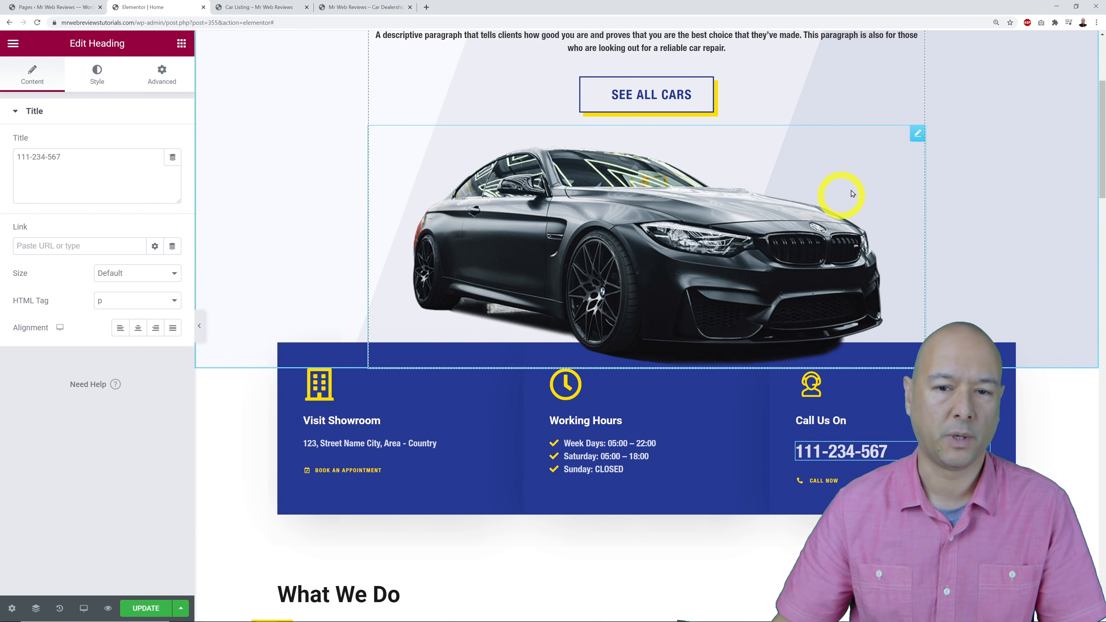
# Select the car image widget and look through its settings.
pyautogui.click(918, 142)
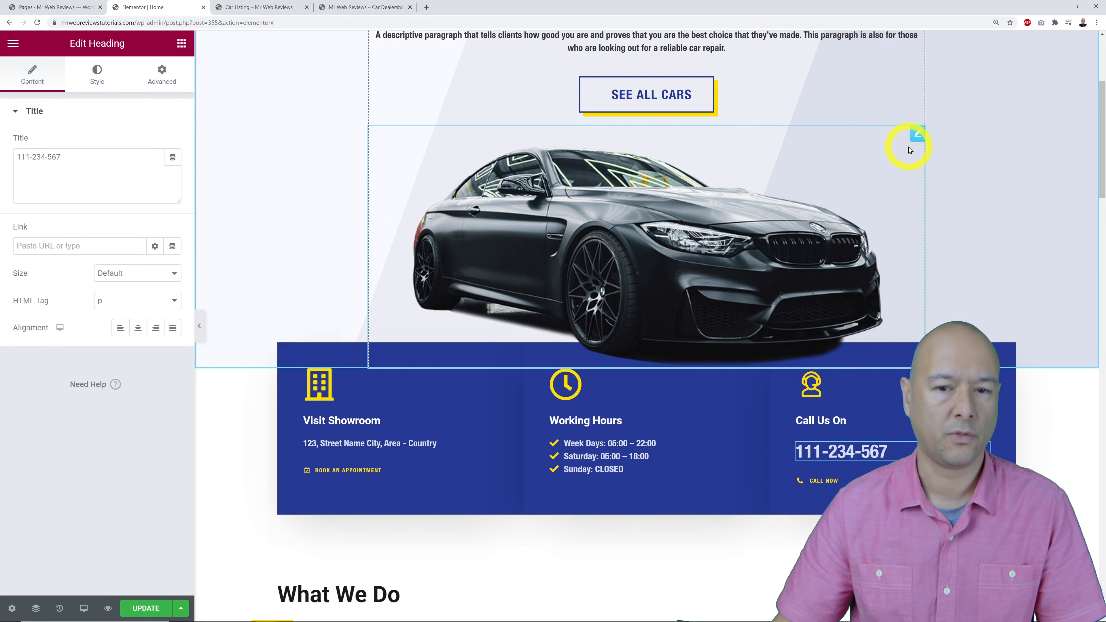
pyautogui.moveTo(141, 186)
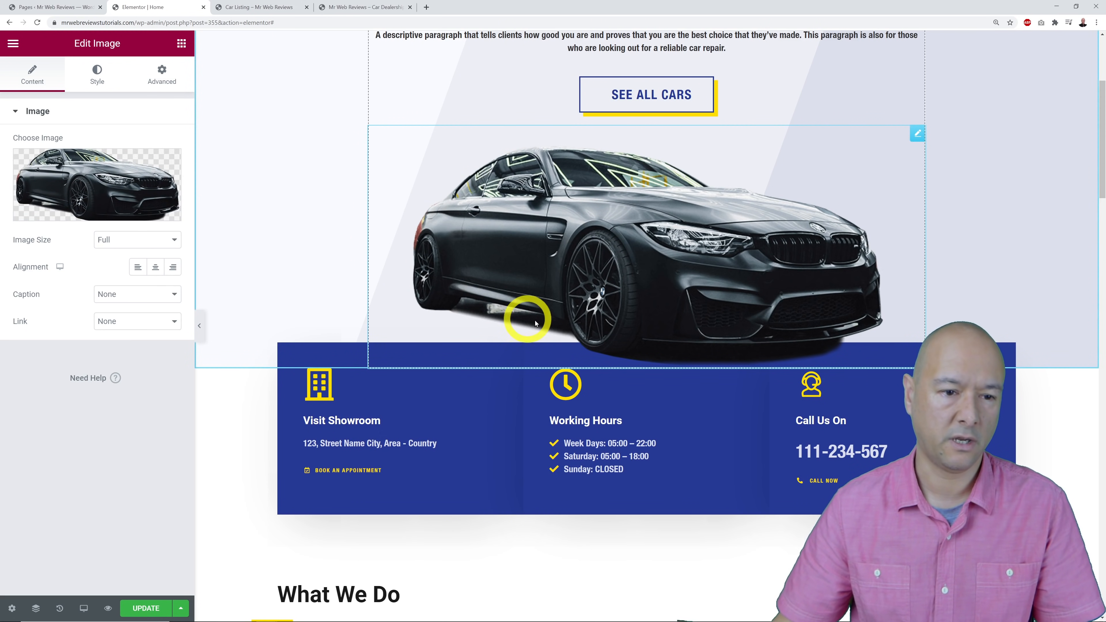
pyautogui.scroll(1, 856, 227)
pyautogui.scroll(2, 856, 227)
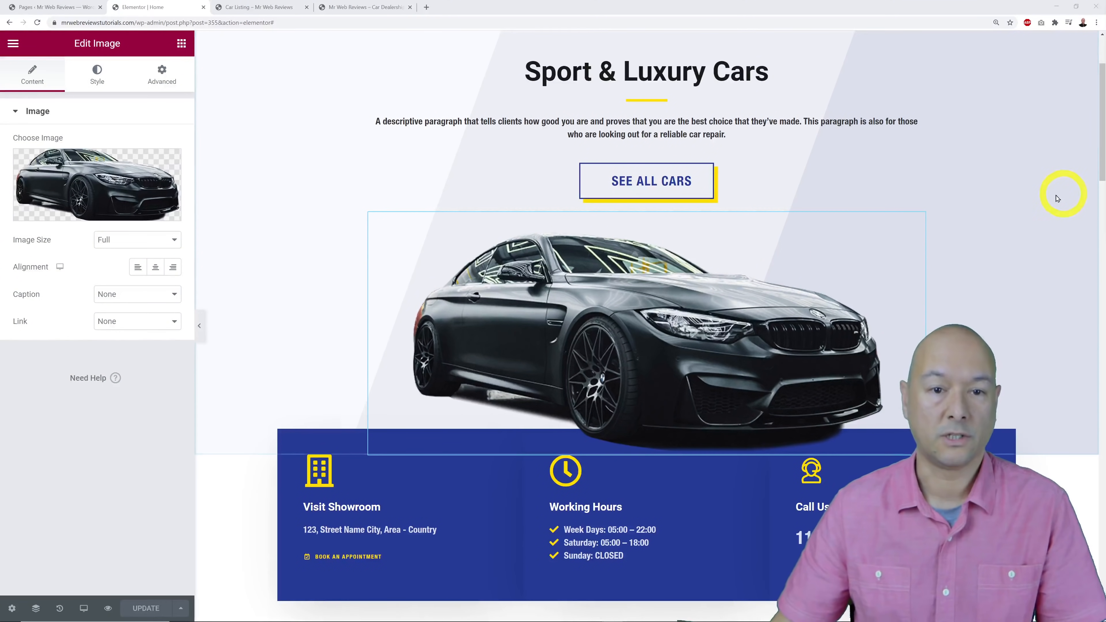
pyautogui.scroll(-5, 998, 213)
pyautogui.scroll(-7, 998, 213)
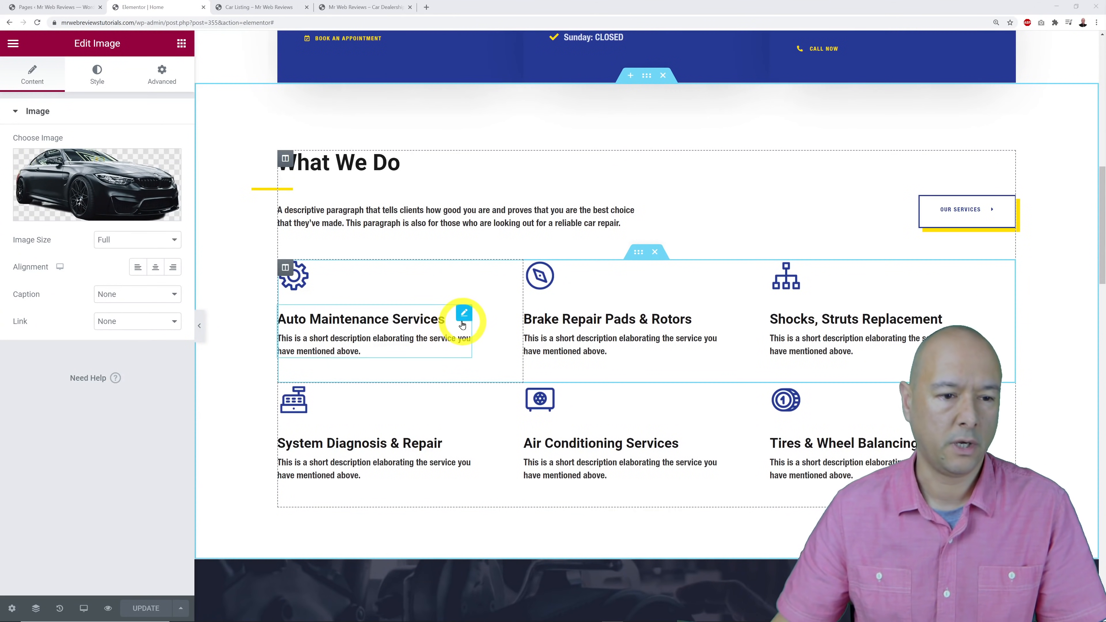
# Retitle the first two service boxes We SELL Cars and We BUY Cars.
pyautogui.click(463, 313)
pyautogui.moveTo(135, 283); pyautogui.dragTo(8, 279)
pyautogui.write('We')
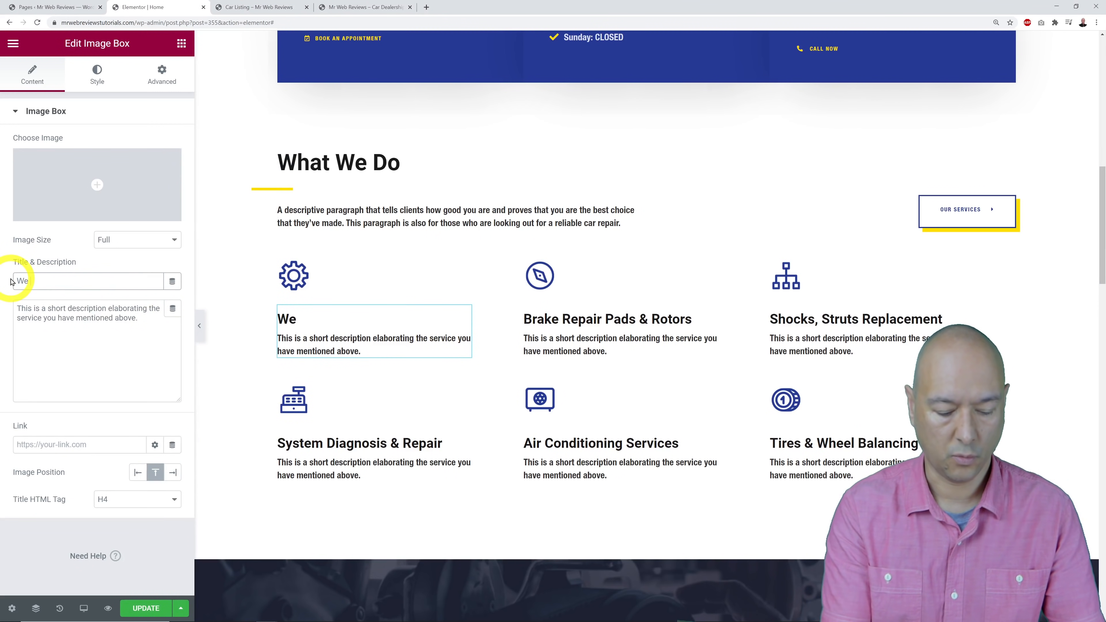
pyautogui.write(' SELL Cars')
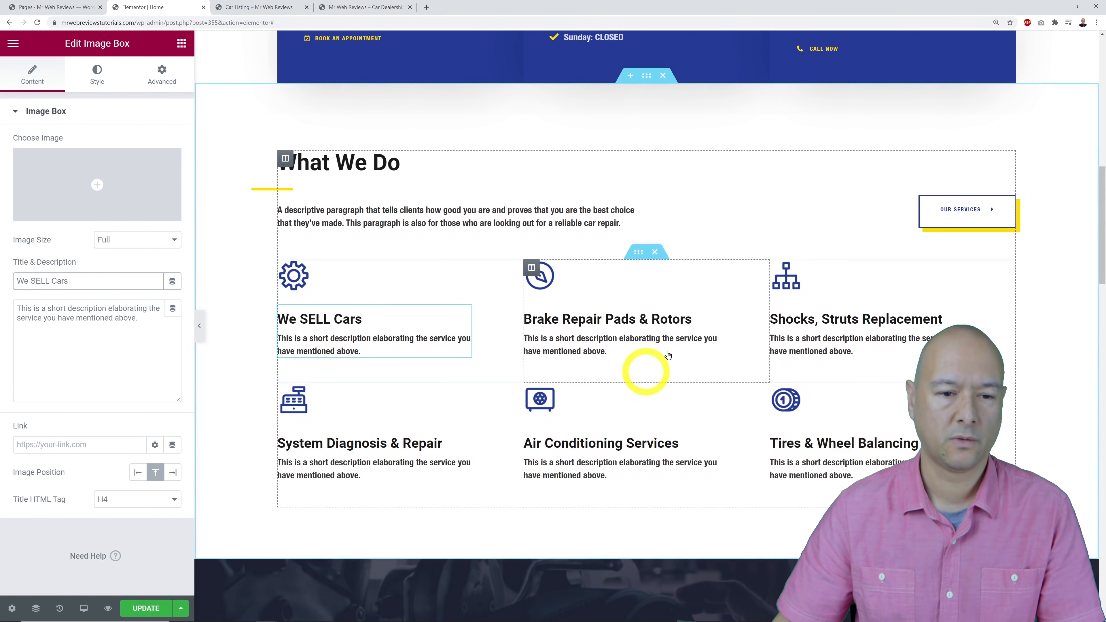
pyautogui.click(710, 313)
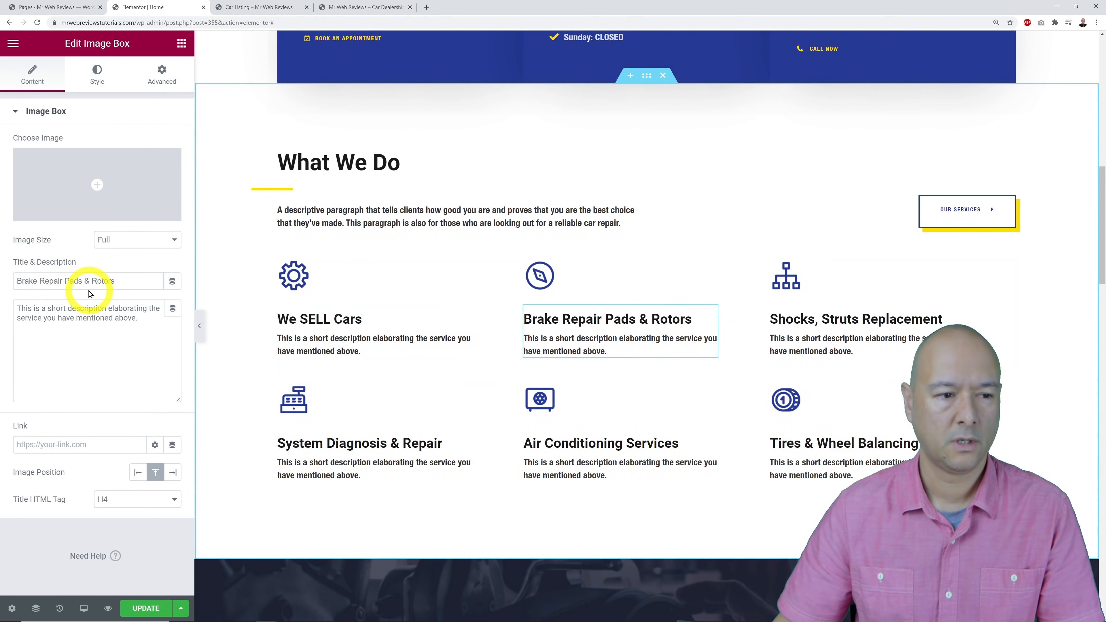
pyautogui.tripleClick(126, 281)
pyautogui.write('We')
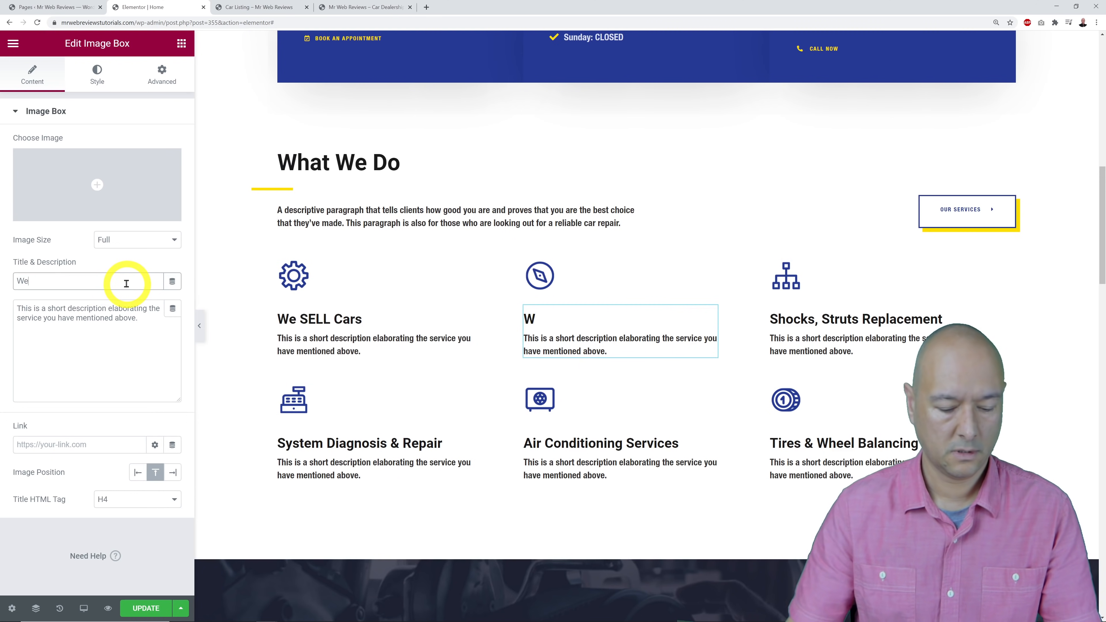
pyautogui.write(' BUY Cars')
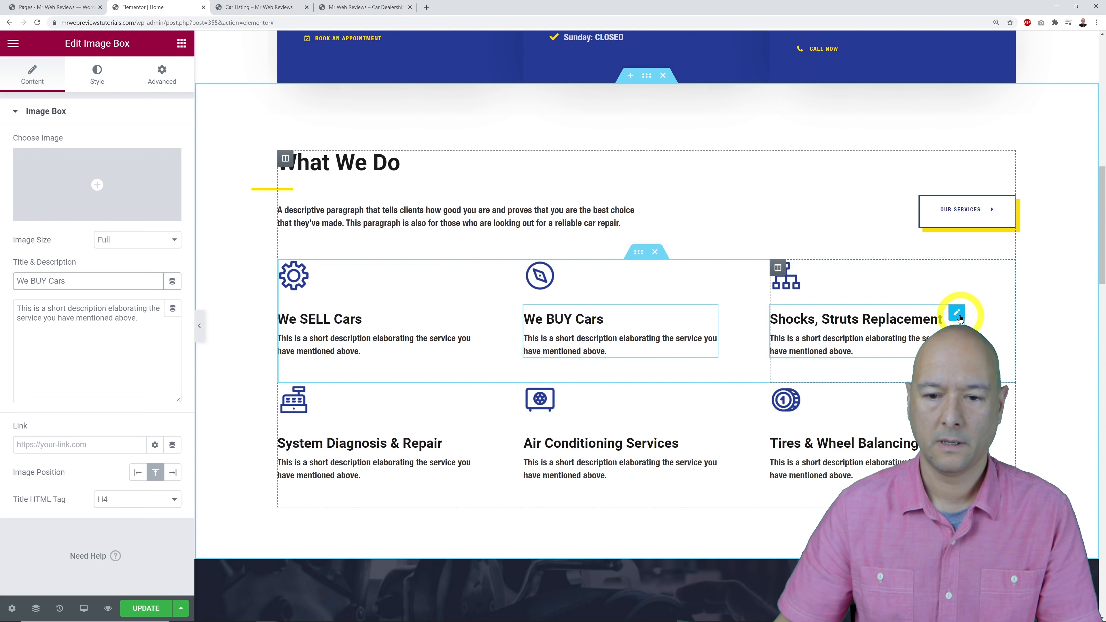
# Retitle the third box We Trade-in Cars and delete the second row of service boxes.
pyautogui.click(958, 313)
pyautogui.tripleClick(135, 281)
pyautogui.write('We ')
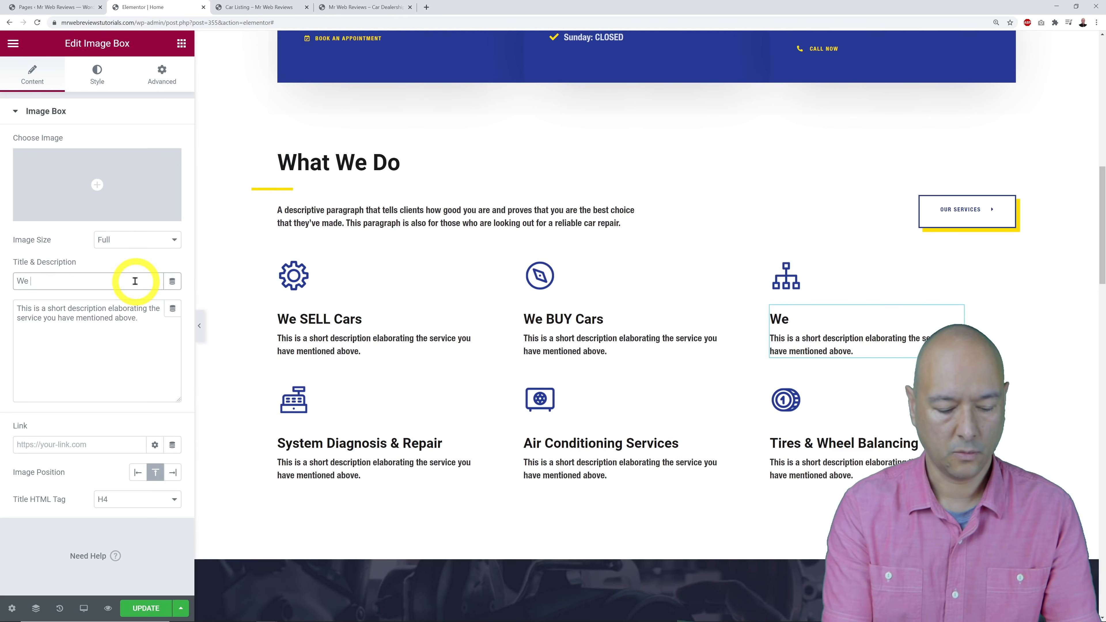
pyautogui.write('Trade-in Car')
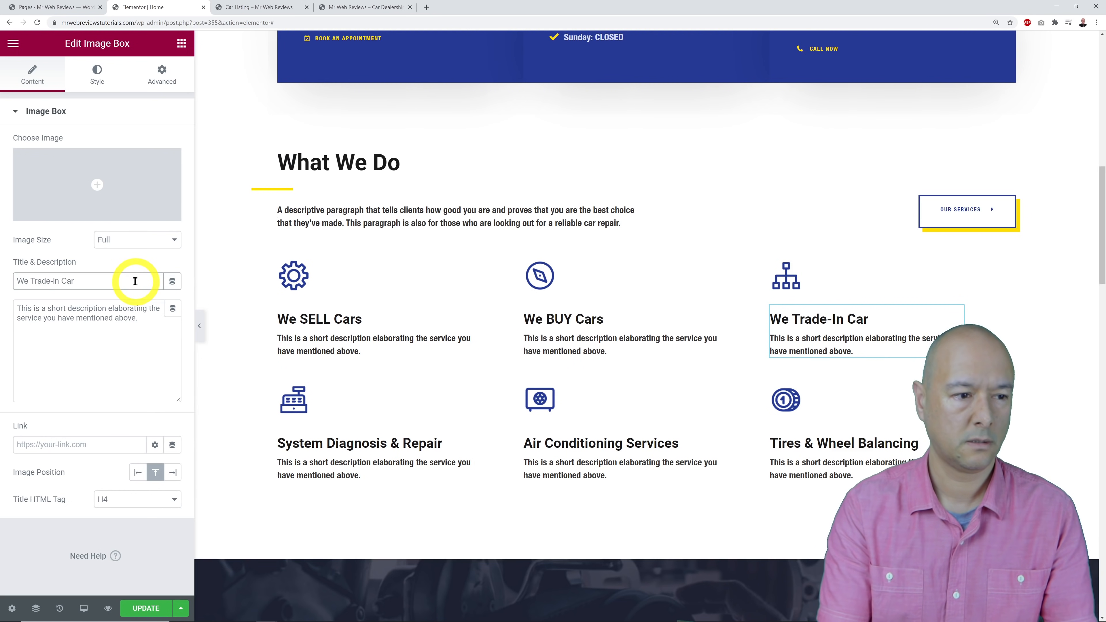
pyautogui.write('s')
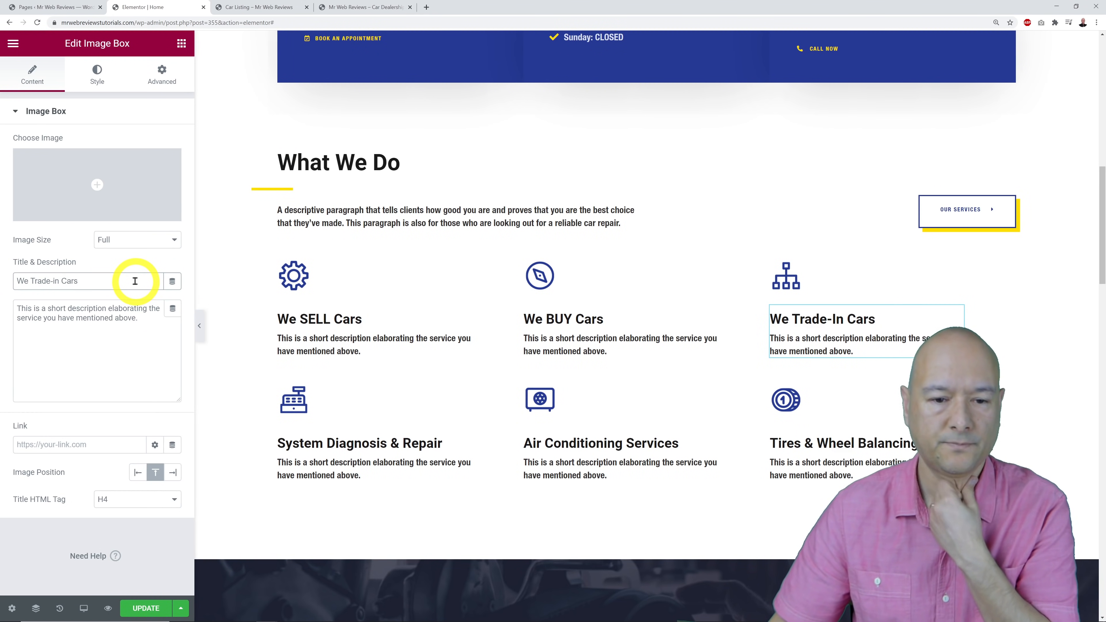
pyautogui.click(138, 544)
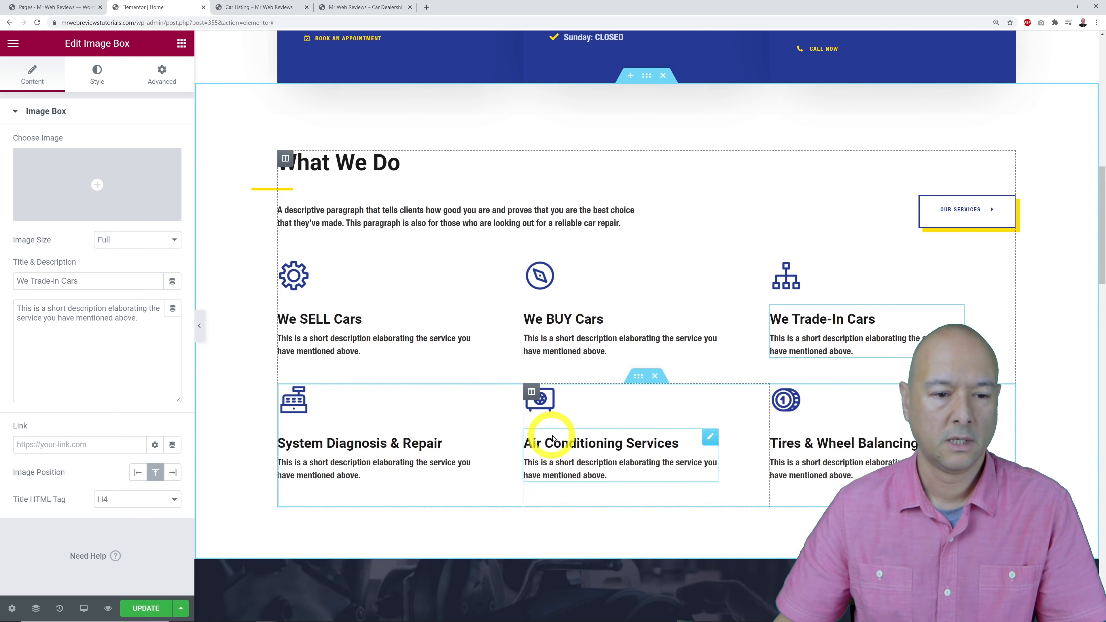
pyautogui.click(655, 377)
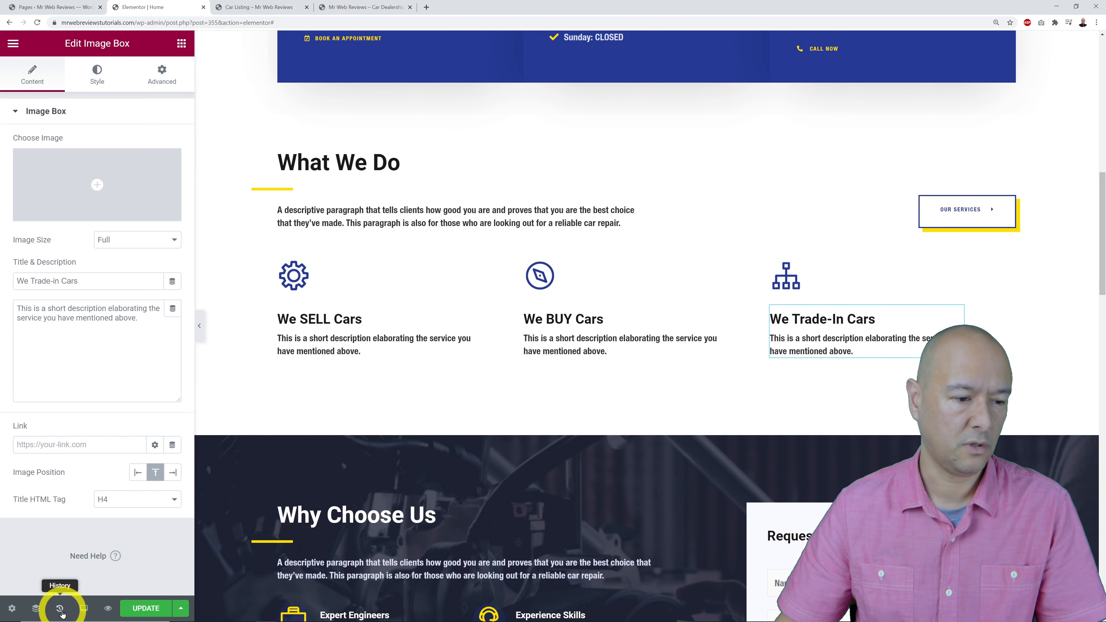
# Use History to revert to the earlier Image Box Edited state, bringing back the second services row.
pyautogui.click(60, 609)
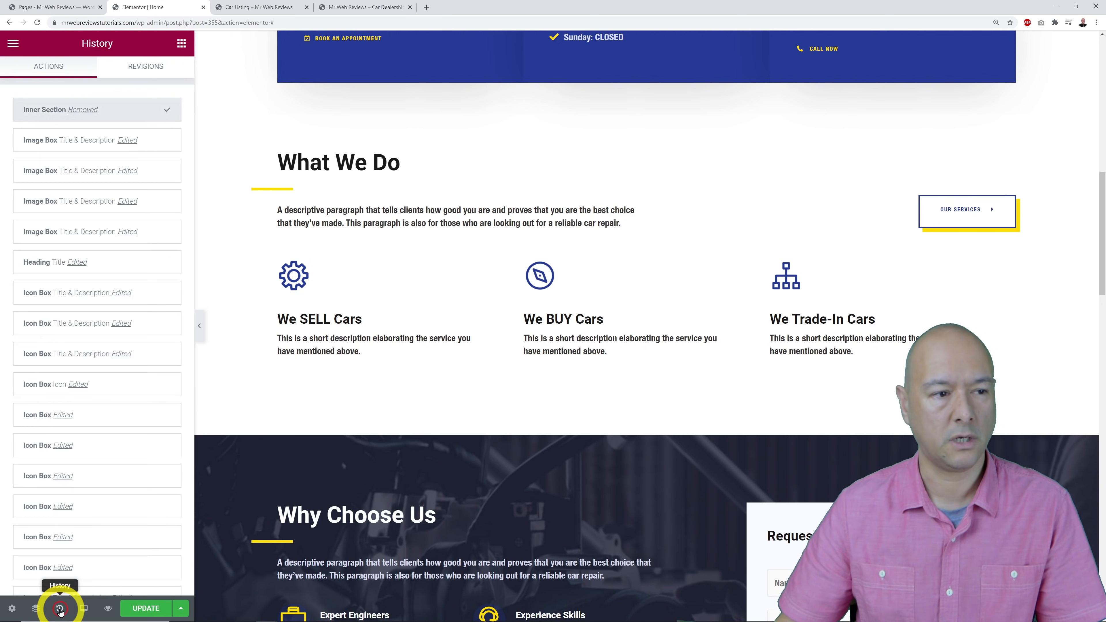
pyautogui.click(45, 144)
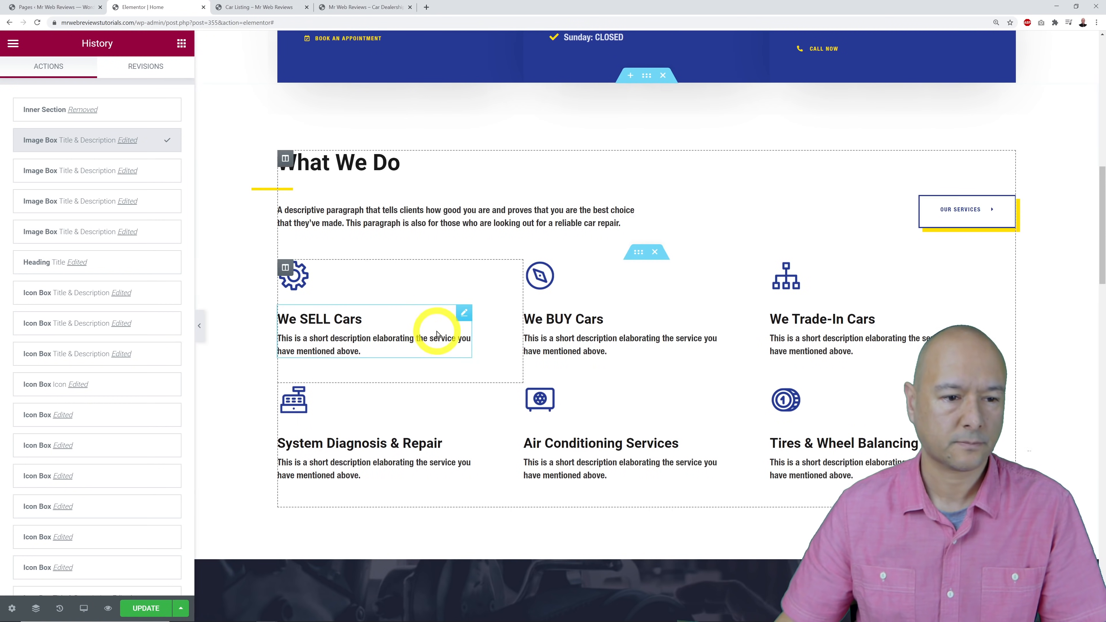
pyautogui.click(957, 313)
pyautogui.scroll(-3, 1045, 253)
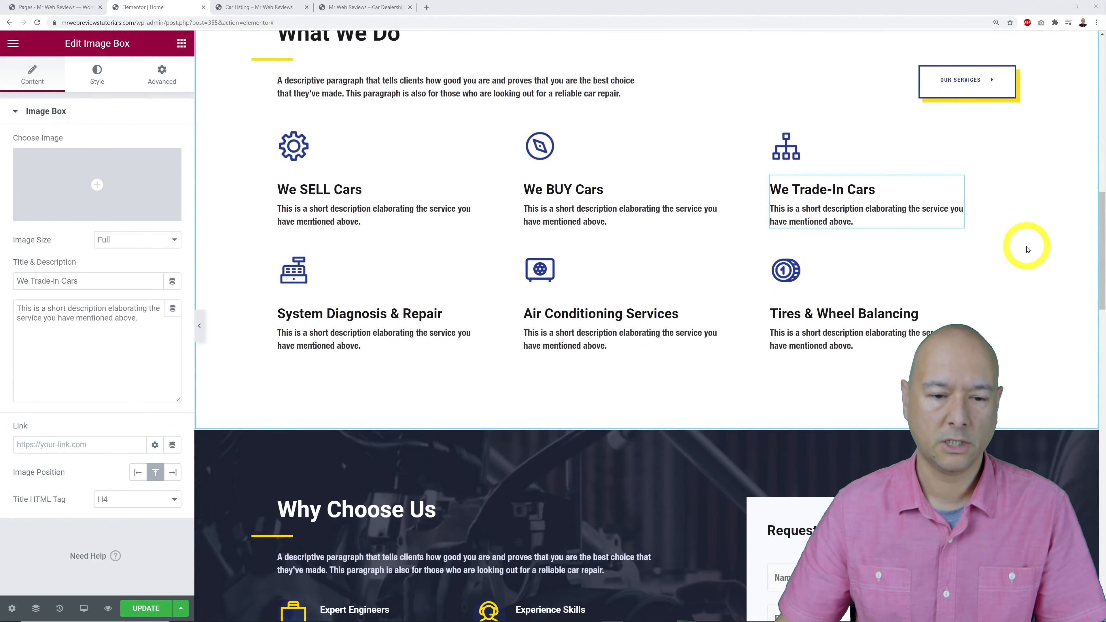
# Open the Request Call Back form's Edit Shortcode settings, showing [wpforms id="6"].
pyautogui.scroll(-8, 1028, 249)
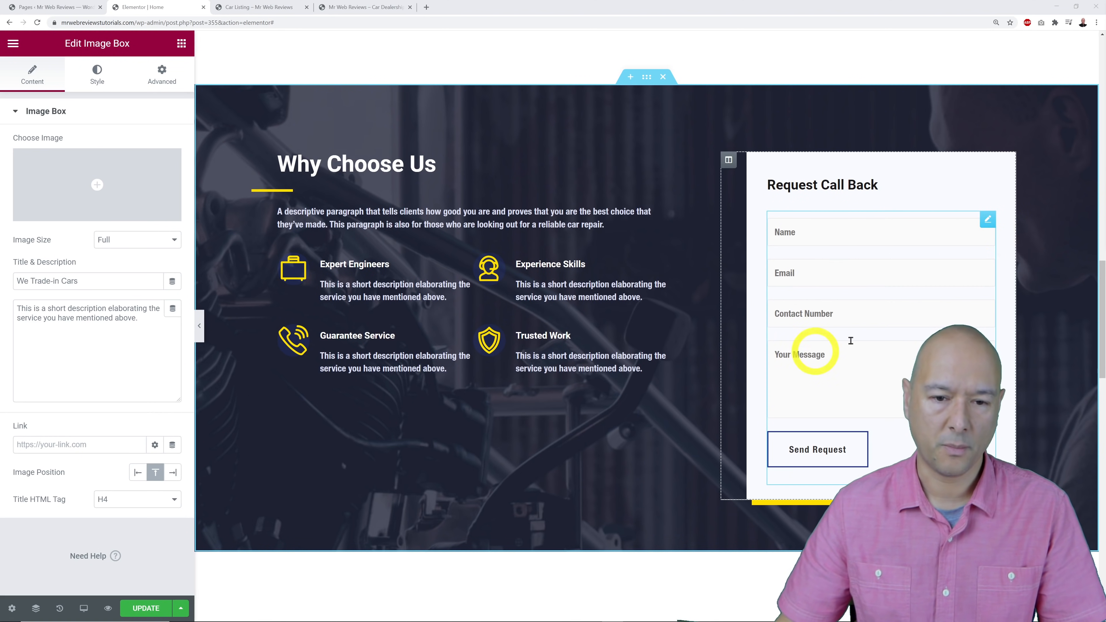
pyautogui.click(992, 223)
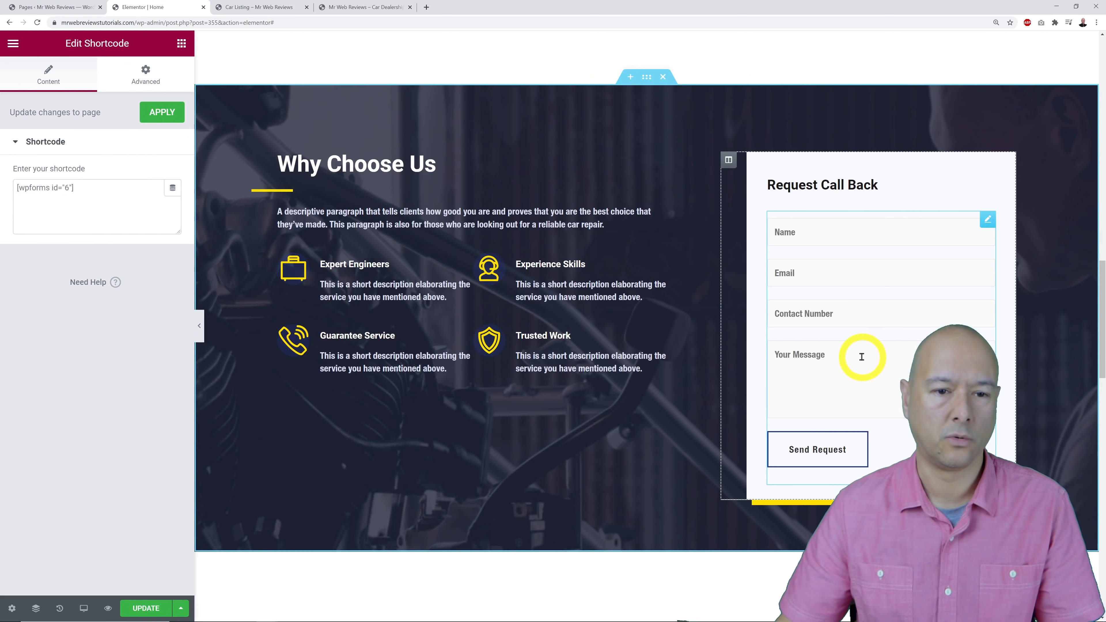
pyautogui.click(66, 6)
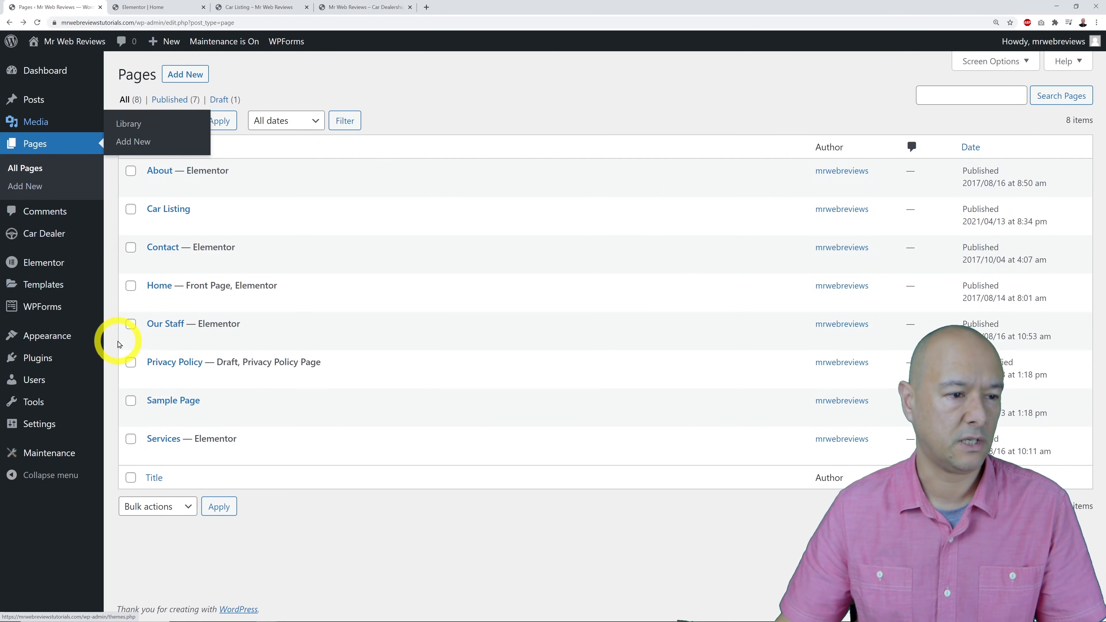
# Open WPForms All Forms and match the Contact Form's id 6 shortcode against Elementor's.
pyautogui.moveTo(39, 310)
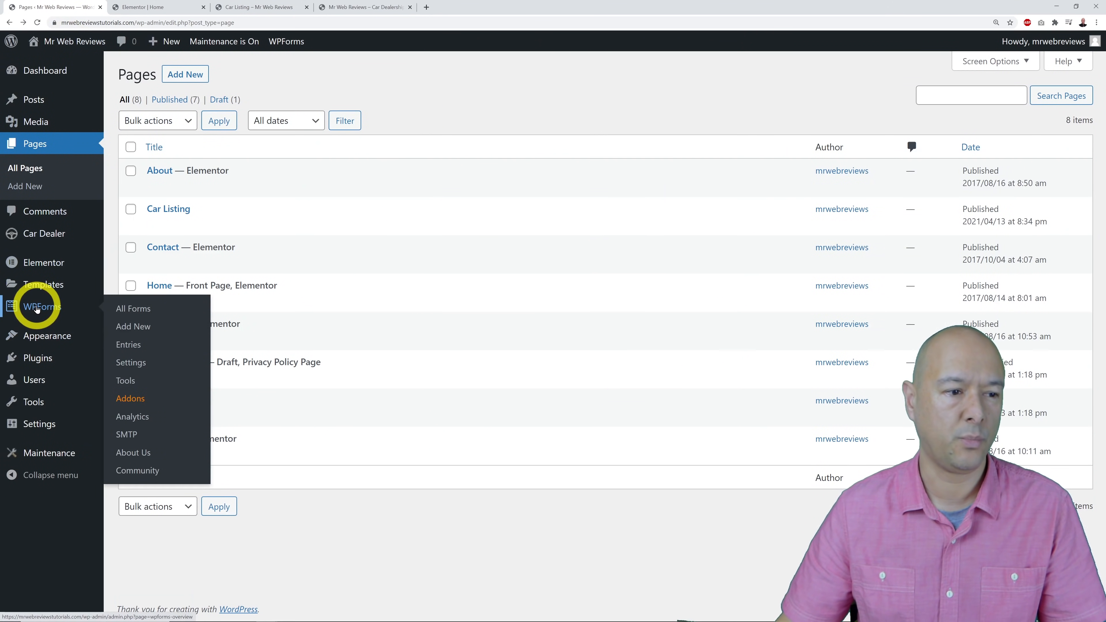
pyautogui.click(39, 309)
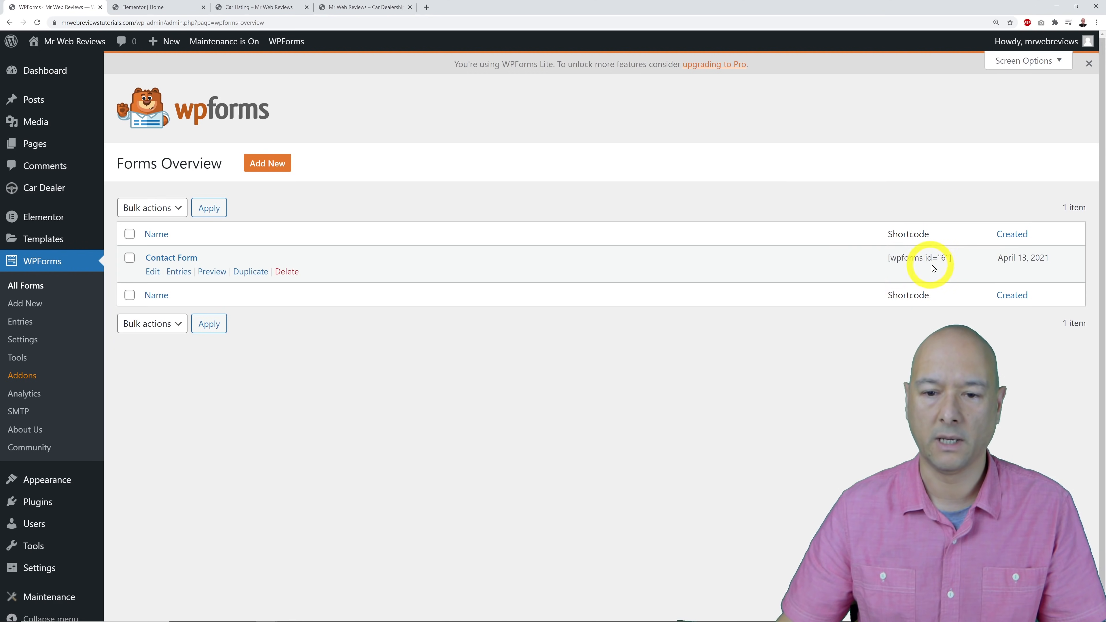
pyautogui.click(174, 8)
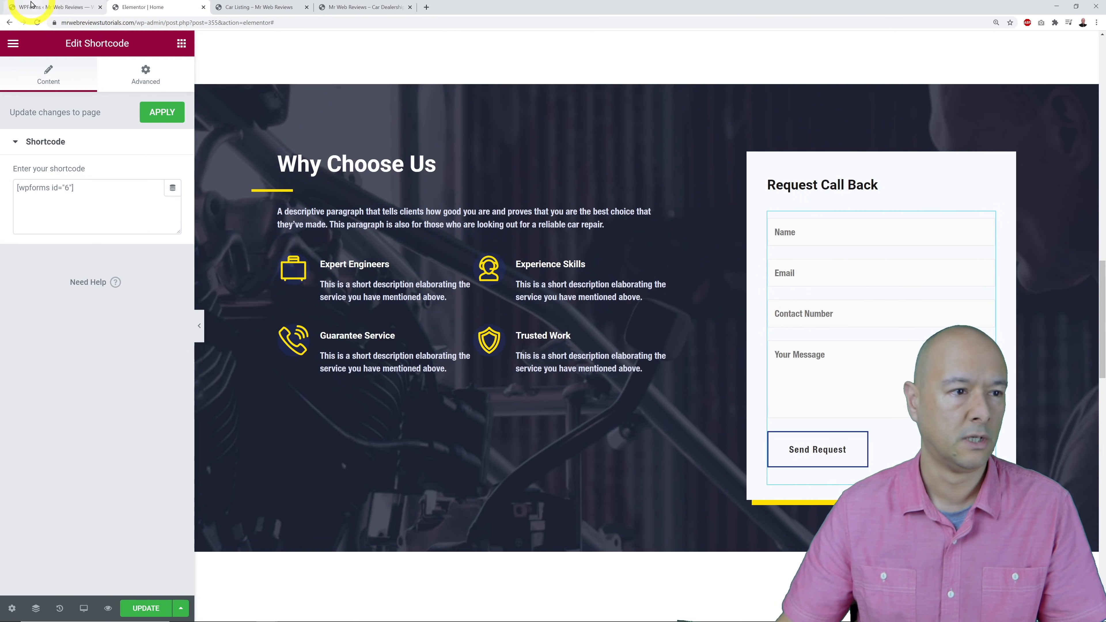
pyautogui.click(32, 6)
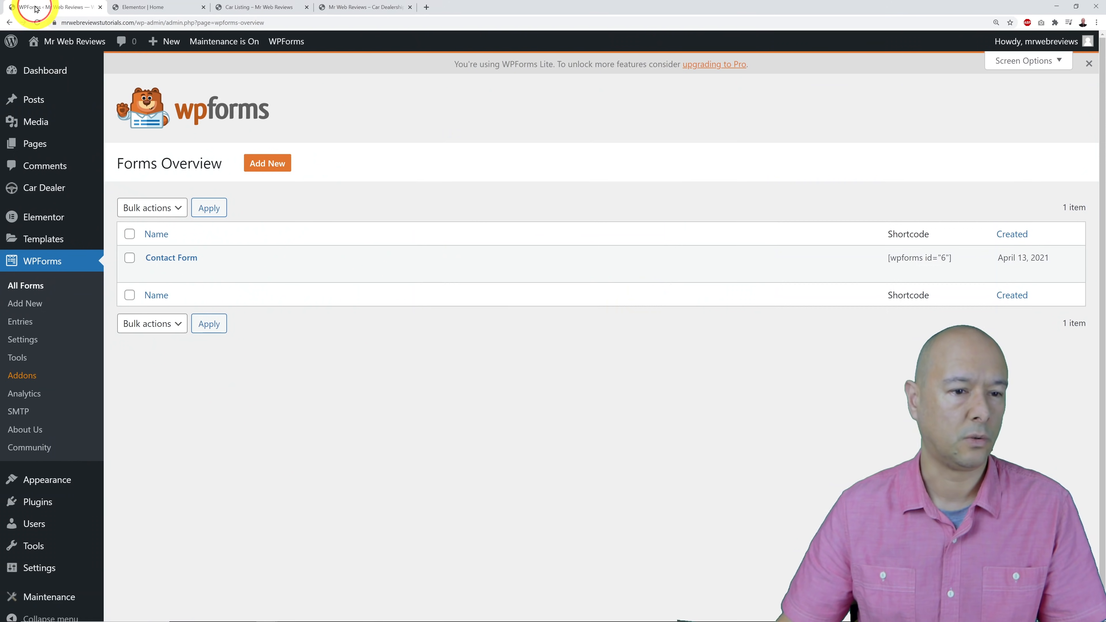
pyautogui.click(187, 260)
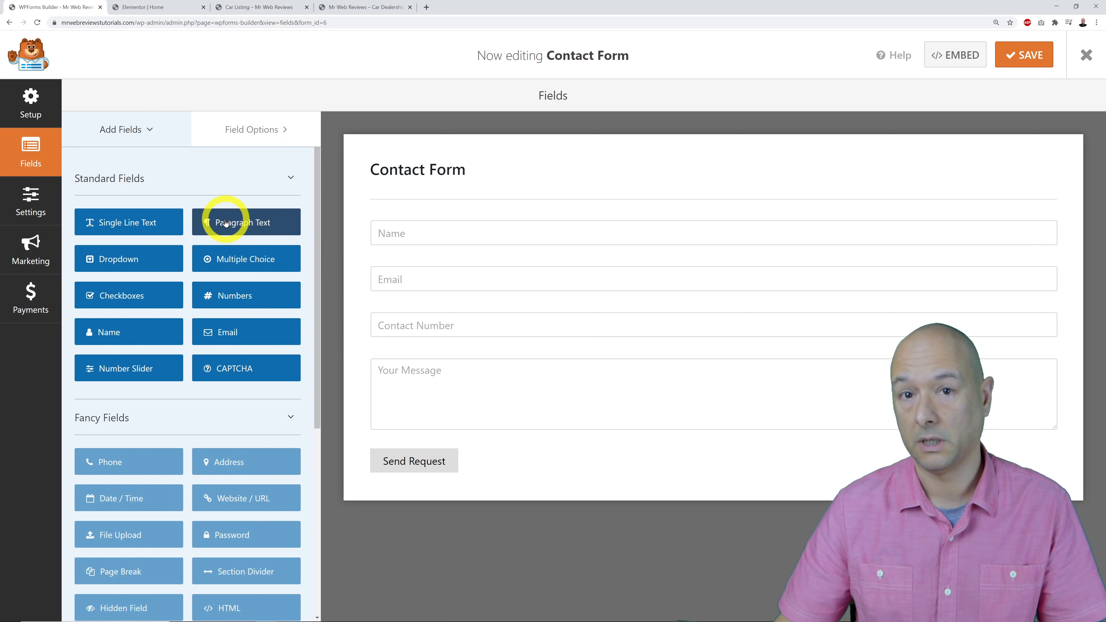
# Add a single-line REG Number field between Email and Contact Number, then delete it again.
pyautogui.moveTo(139, 224); pyautogui.dragTo(436, 313)
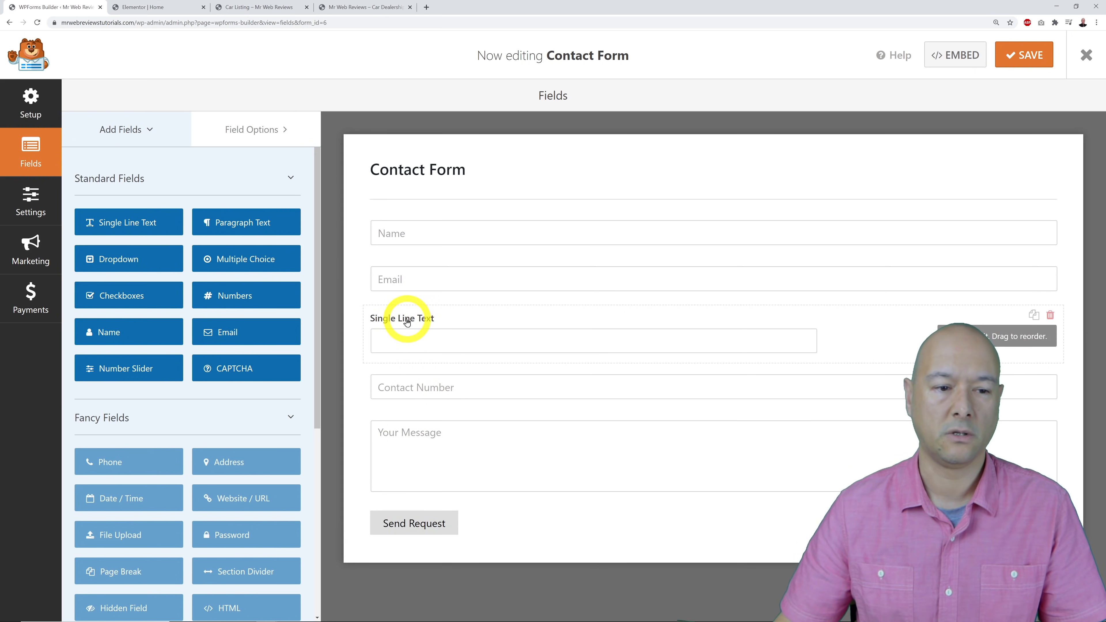
pyautogui.click(850, 343)
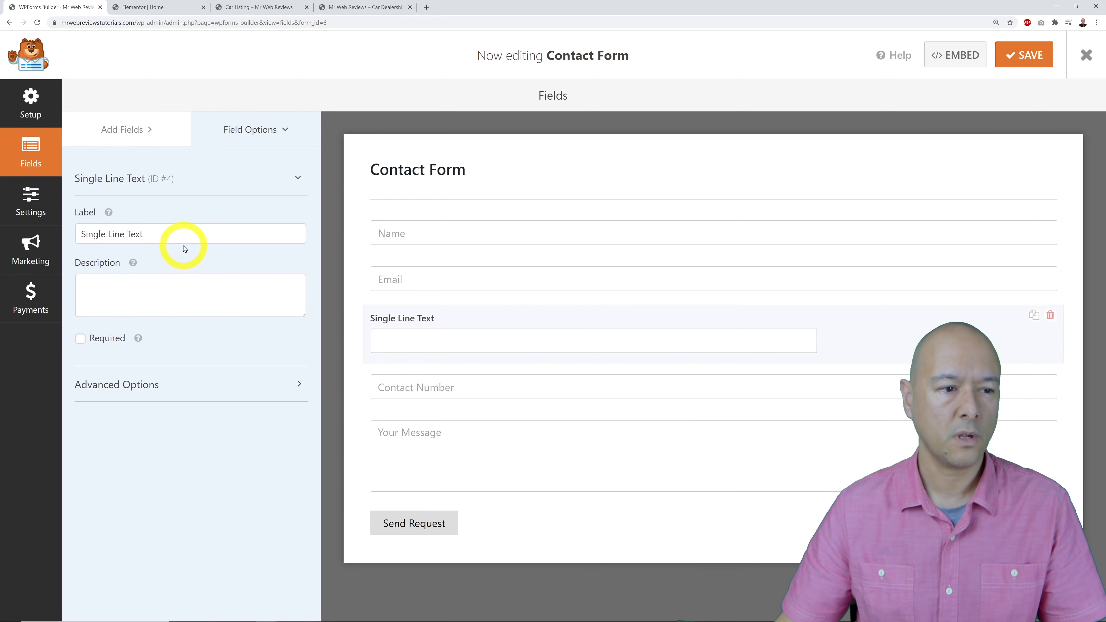
pyautogui.tripleClick(172, 239)
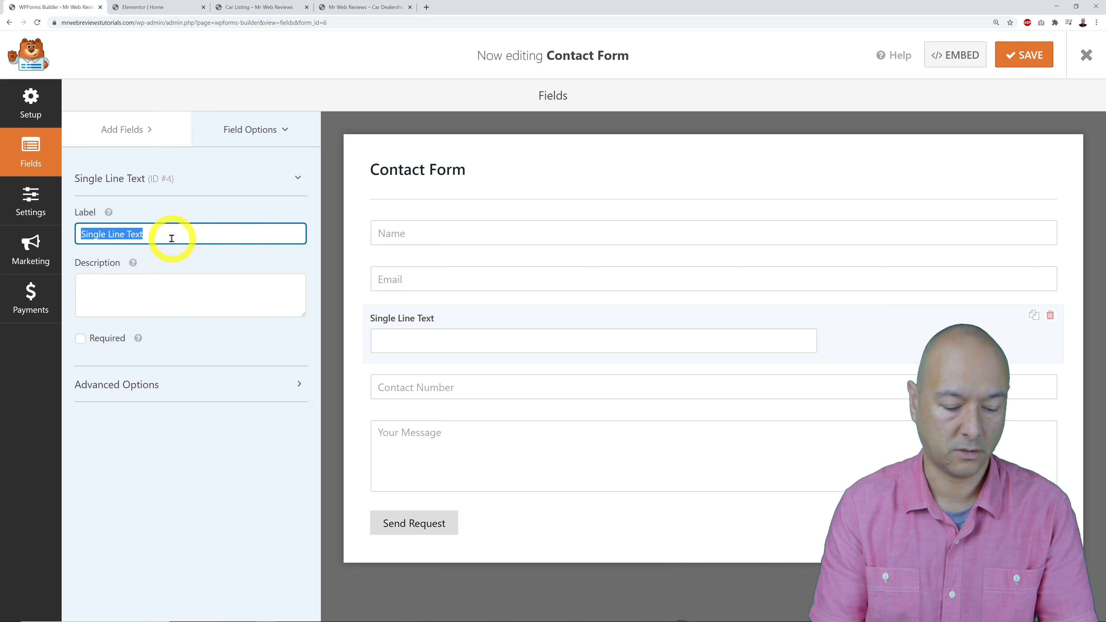
pyautogui.write('REG Number')
pyautogui.click(226, 520)
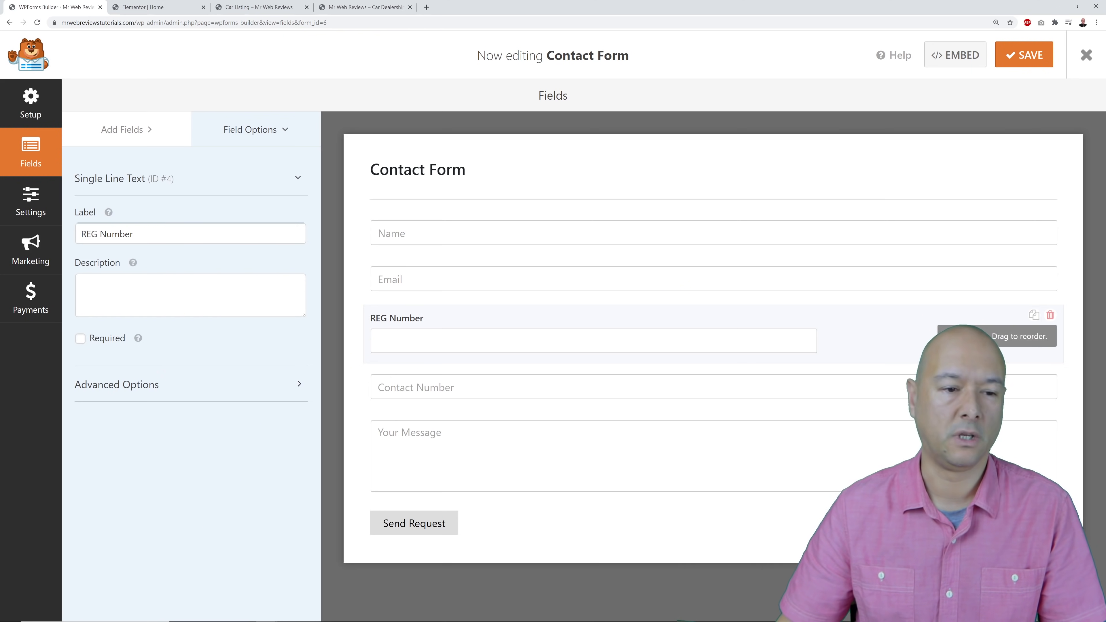
pyautogui.click(1051, 315)
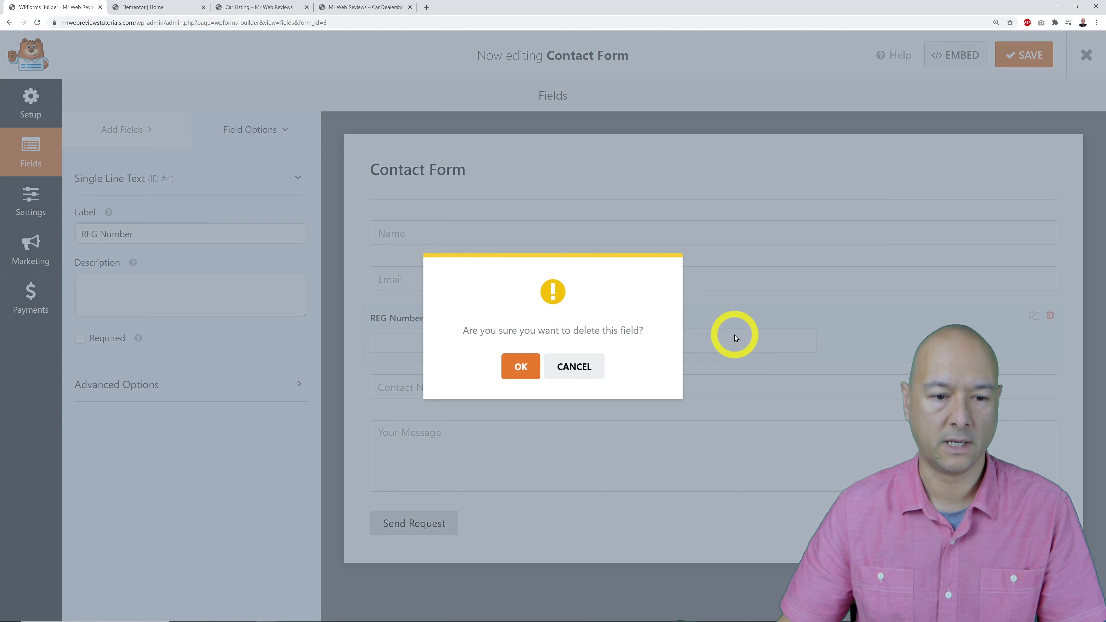
pyautogui.click(518, 367)
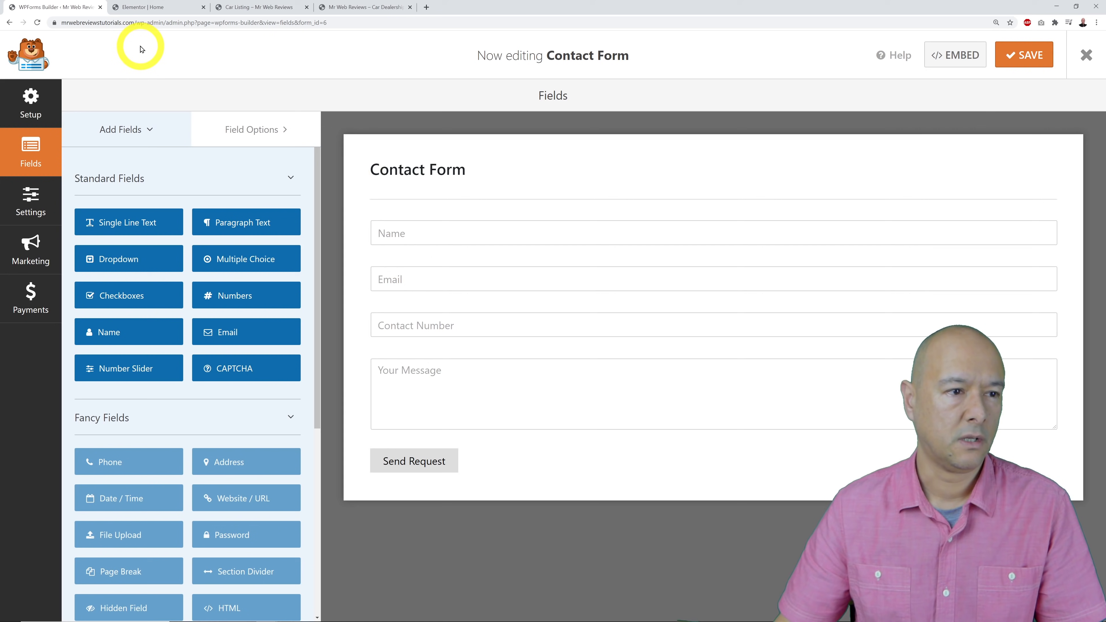
# Open the Contact Form's notification settings, keeping notifications turned on.
pyautogui.click(35, 208)
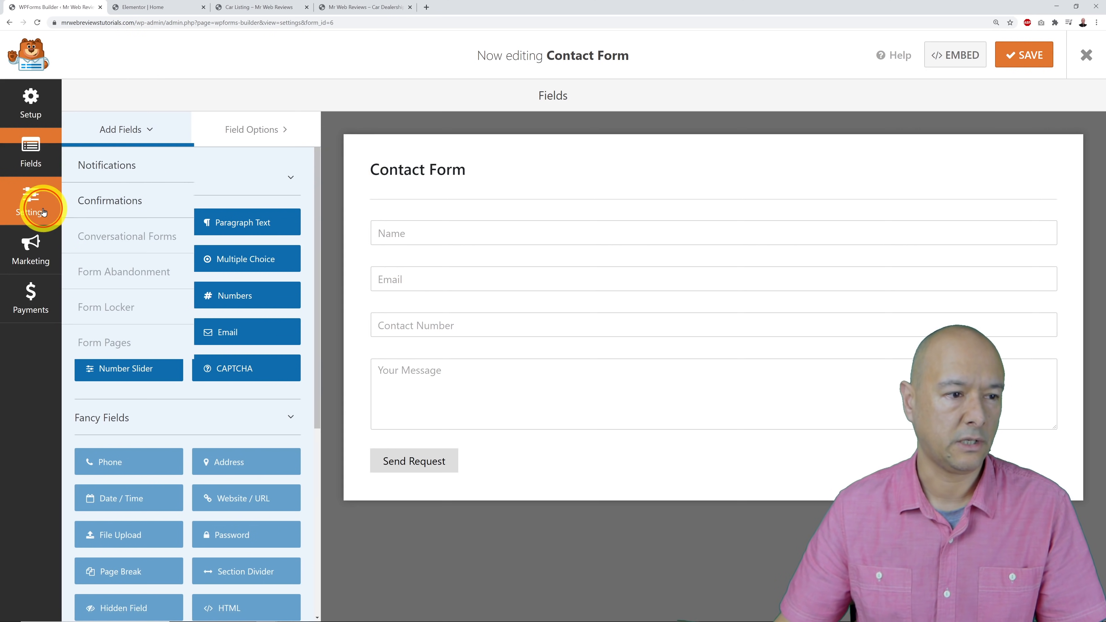
pyautogui.click(113, 171)
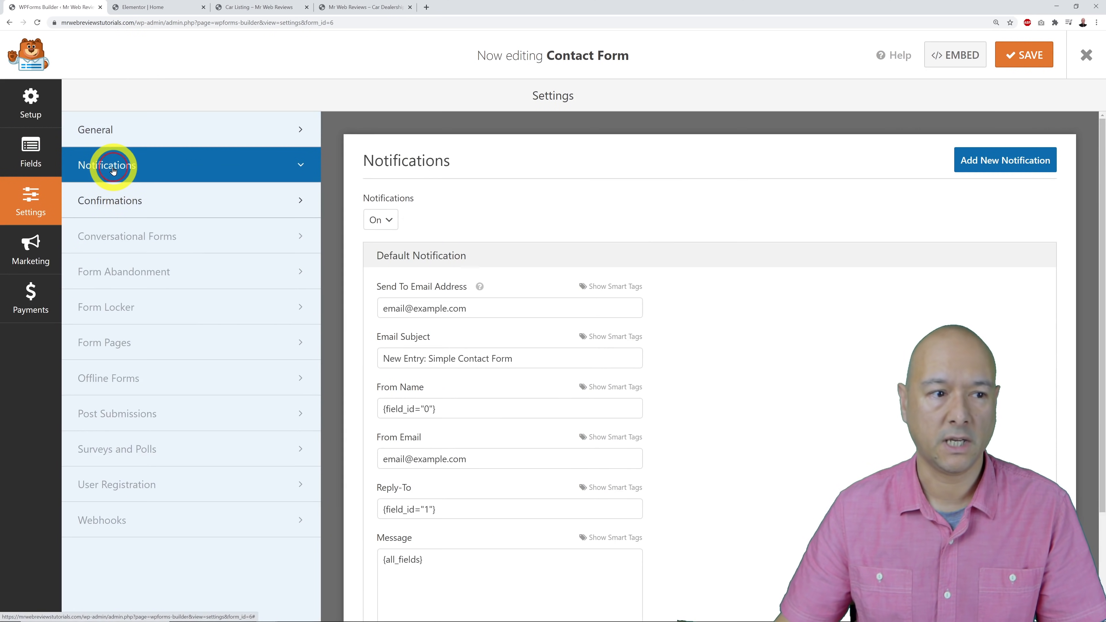
pyautogui.click(383, 223)
pyautogui.click(378, 236)
pyautogui.click(435, 218)
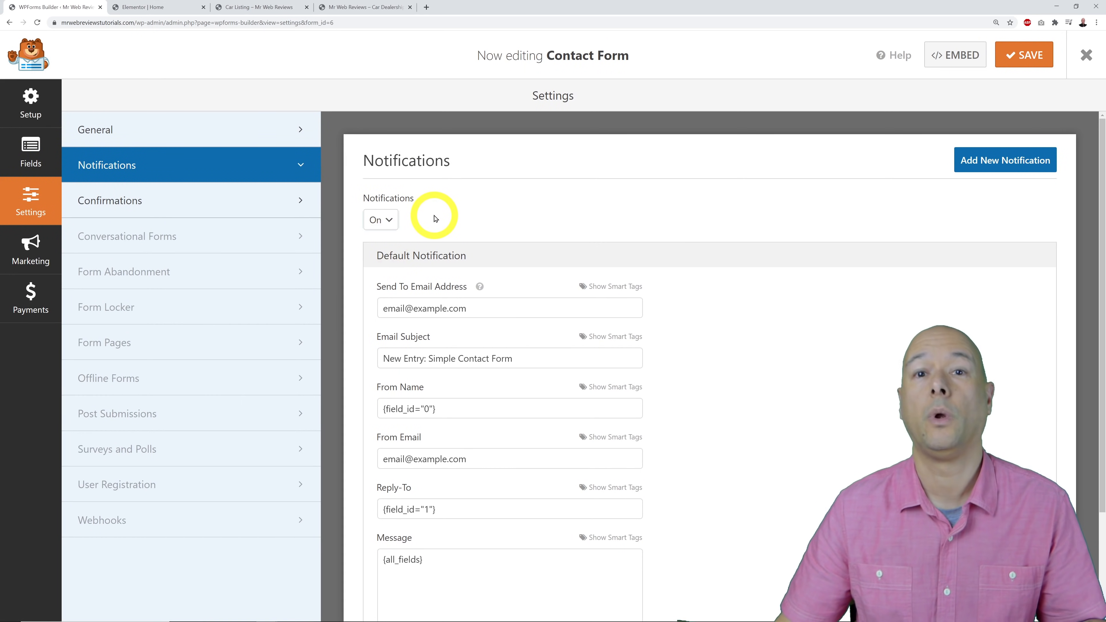
# Set Send To Email Address to the site's own contact e-mail and save the form.
pyautogui.tripleClick(492, 308)
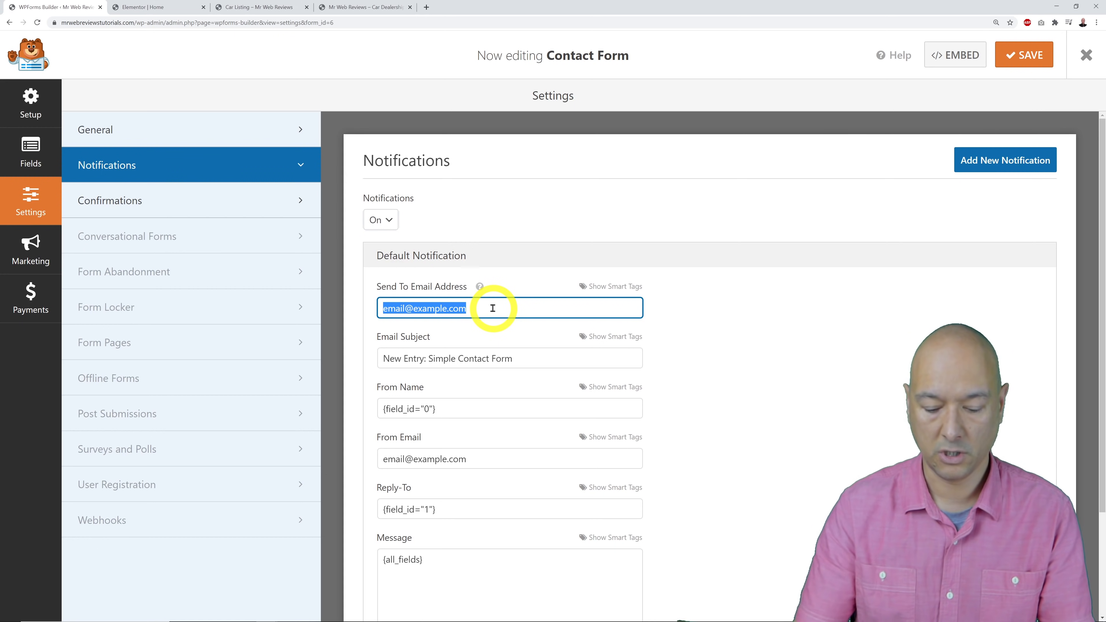
pyautogui.press('BackSpace')
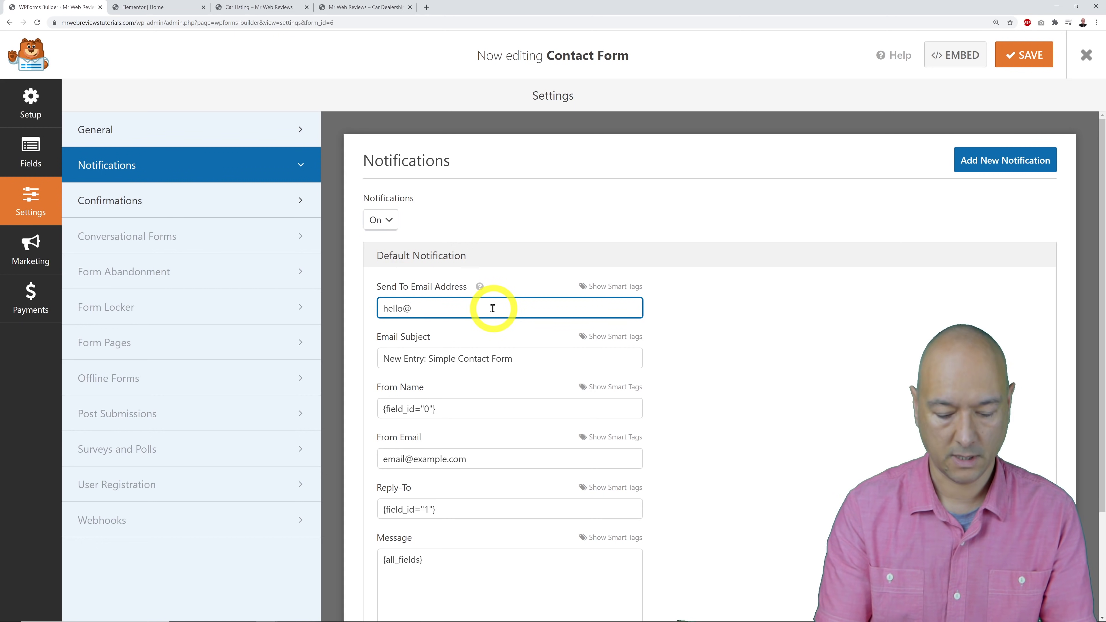
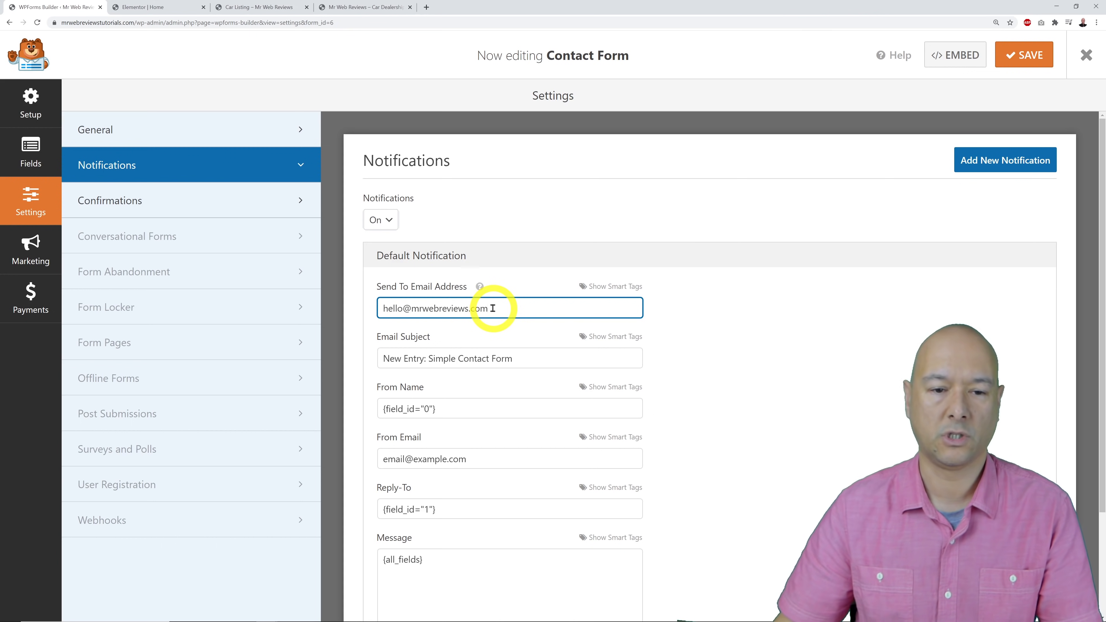
pyautogui.click(779, 314)
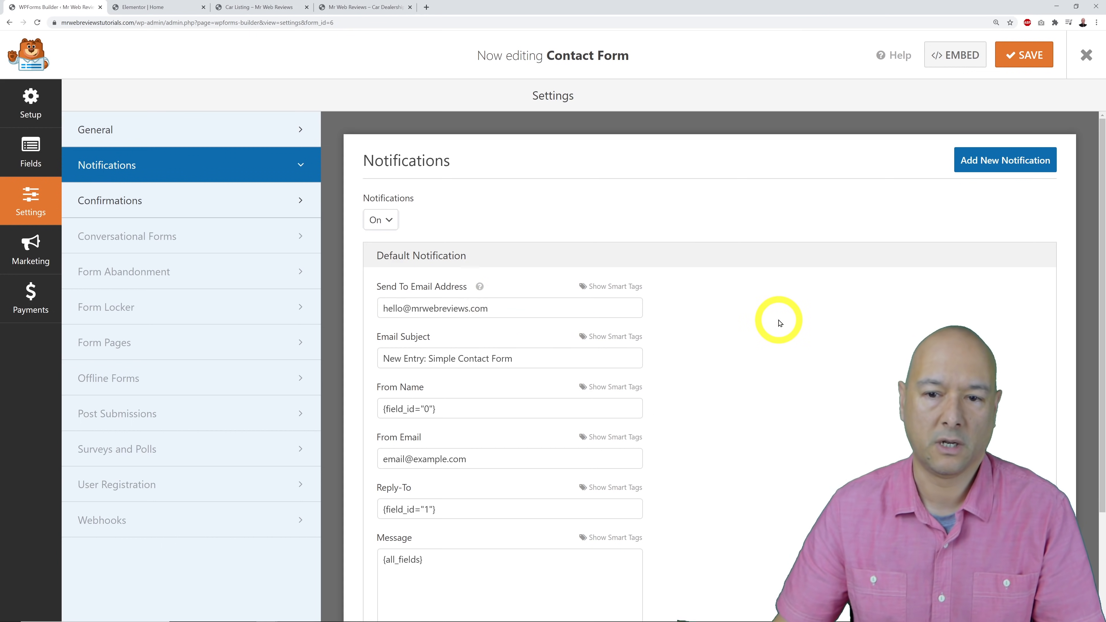
pyautogui.click(1023, 56)
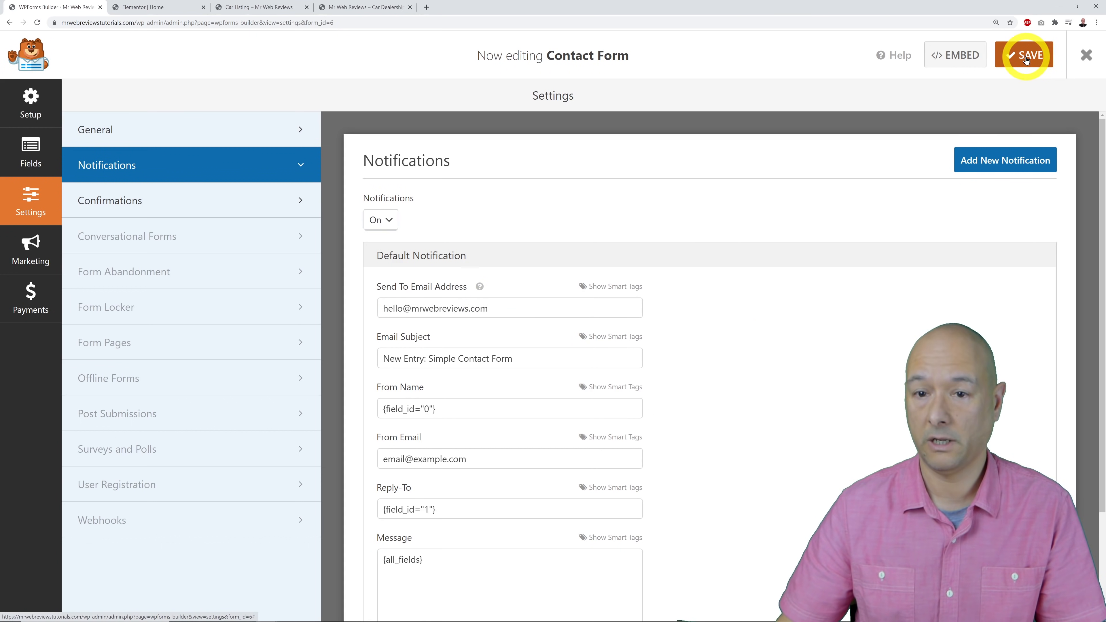
pyautogui.click(183, 7)
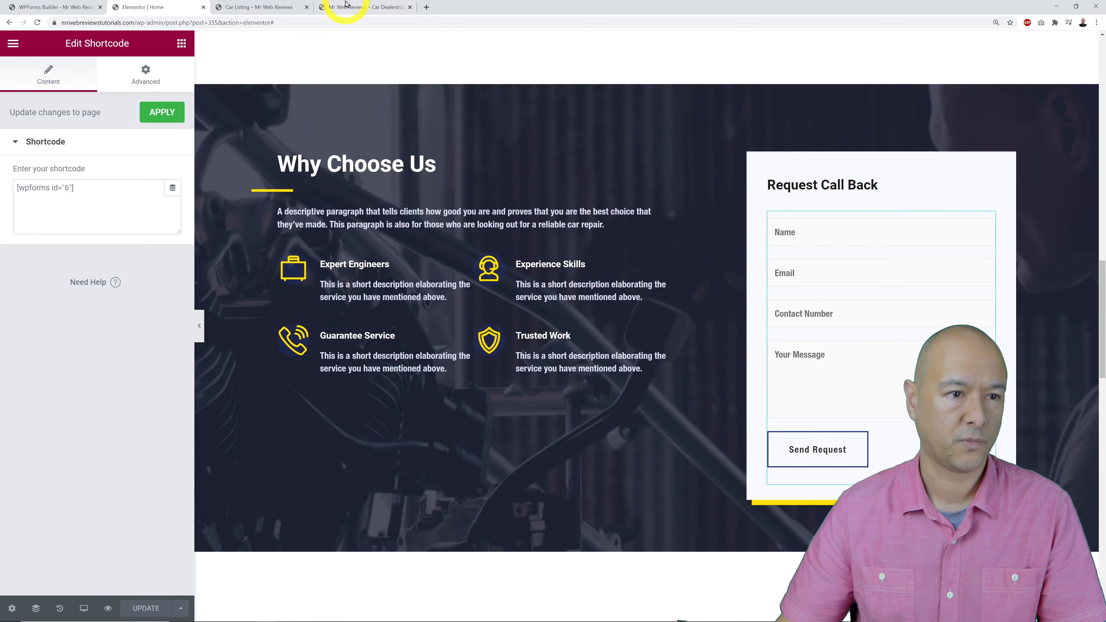
# On the live home page, enter a test name in the Request Call Back form.
pyautogui.click(347, 6)
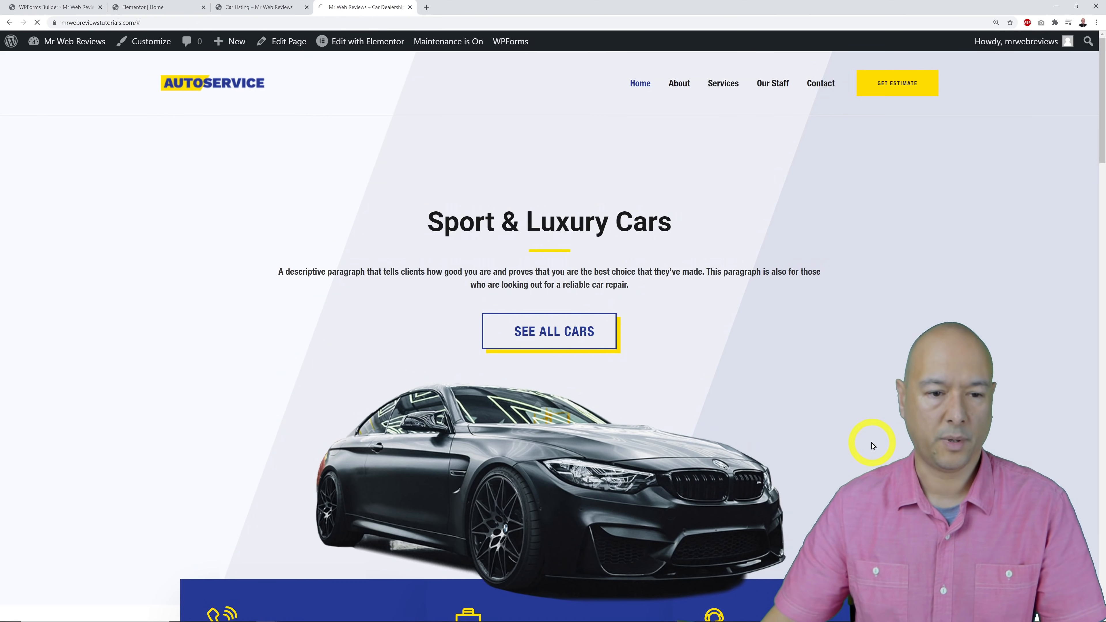
pyautogui.scroll(-8, 871, 403)
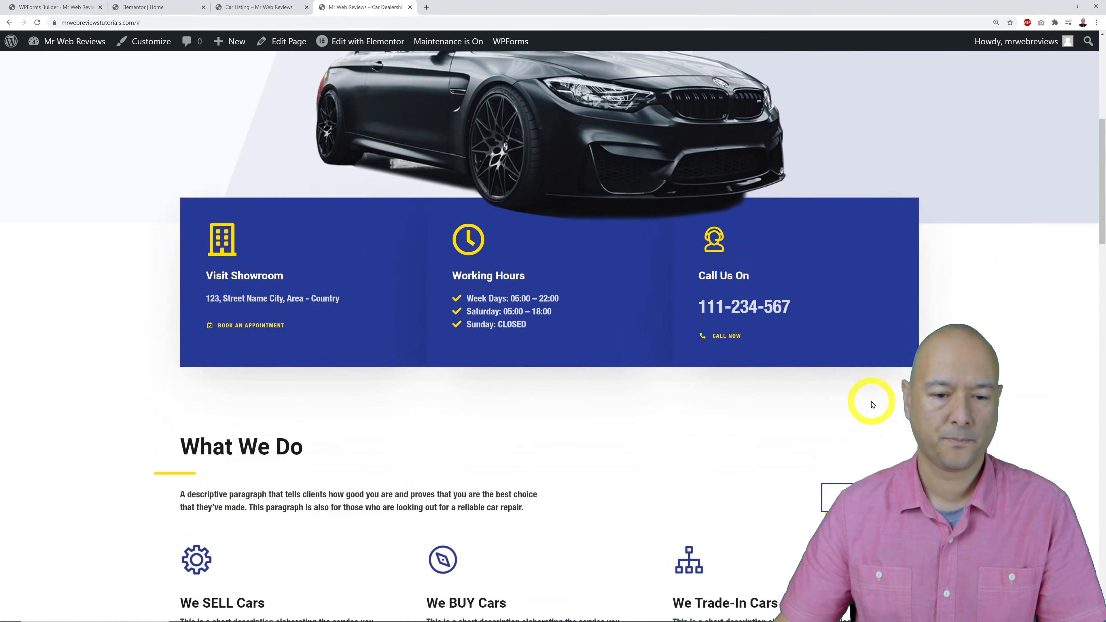
pyautogui.scroll(-15, 871, 403)
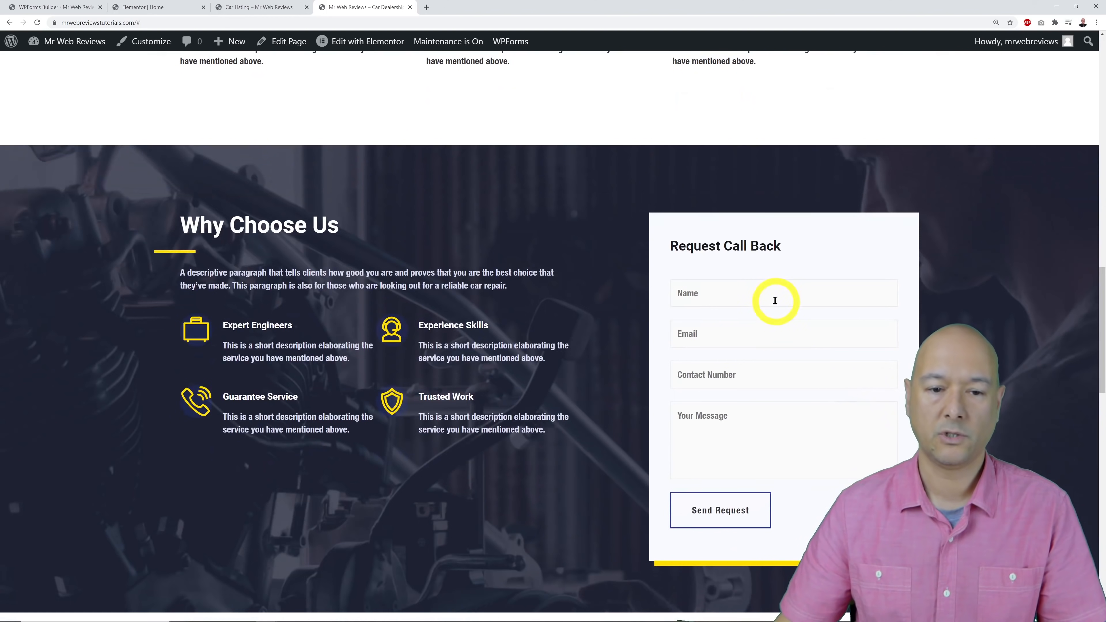
pyautogui.click(772, 299)
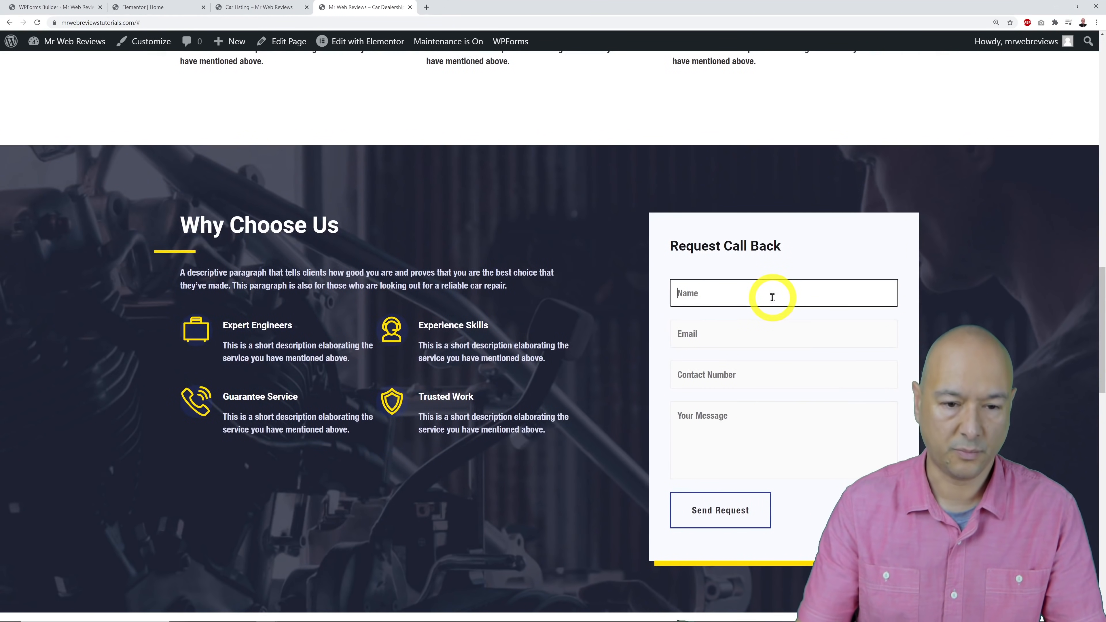
pyautogui.write('David Gar')
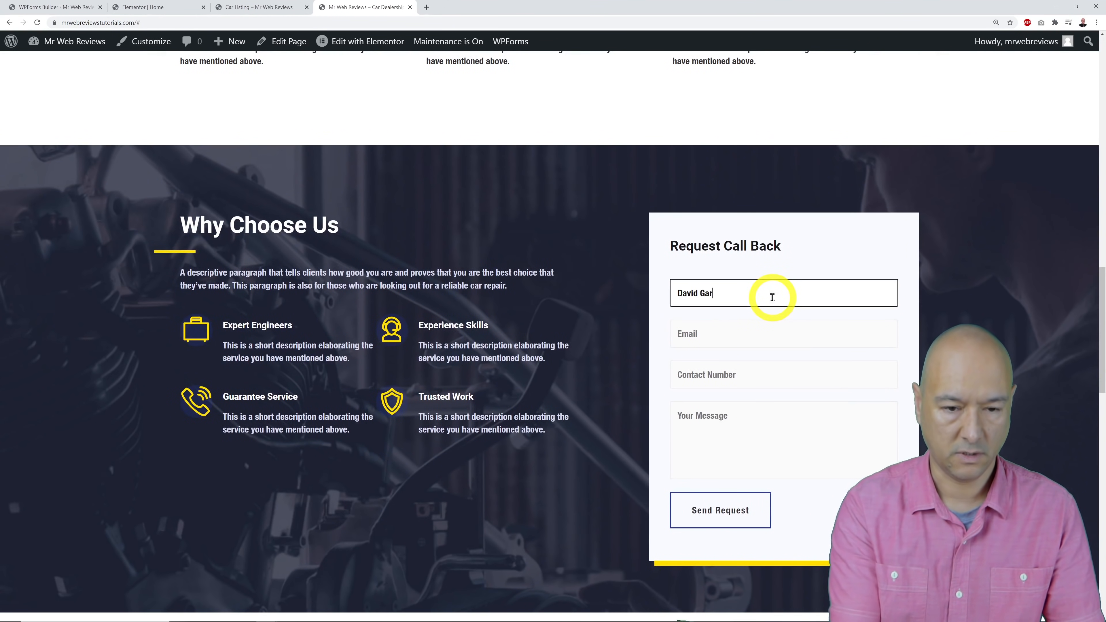
pyautogui.press('BackSpace')
pyautogui.press('BackSpace')
pyautogui.press('BackSpace')
pyautogui.write('John Doe')
pyautogui.press('Tab')
# Enter a test e-mail and message, then send the callback request.
pyautogui.write('john.')
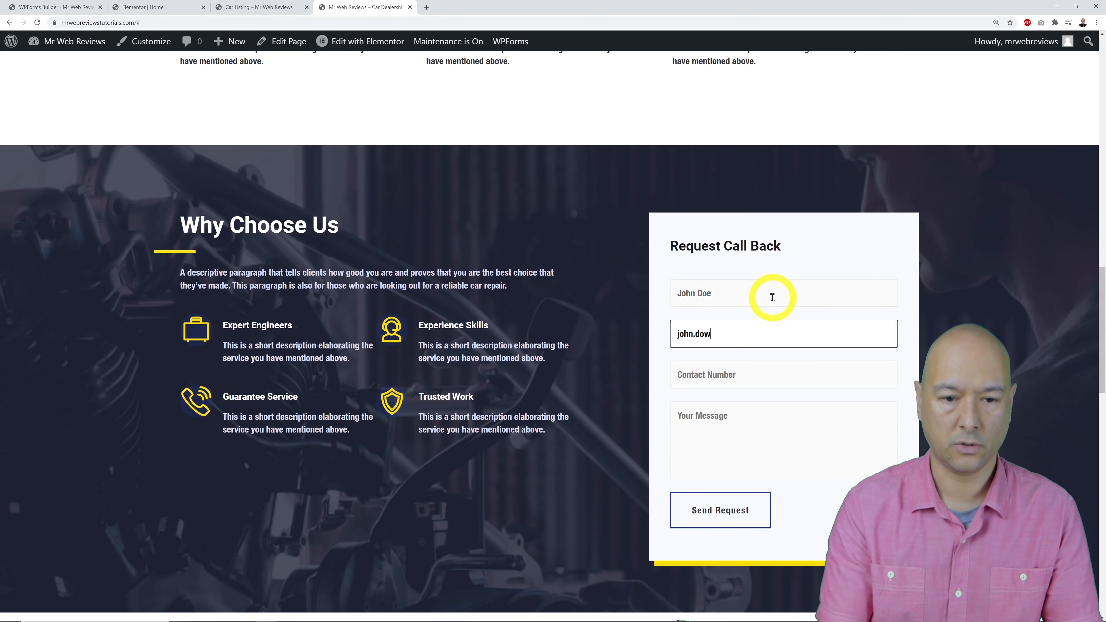
pyautogui.write('dow')
pyautogui.press('BackSpace')
pyautogui.write('e@gmail.com')
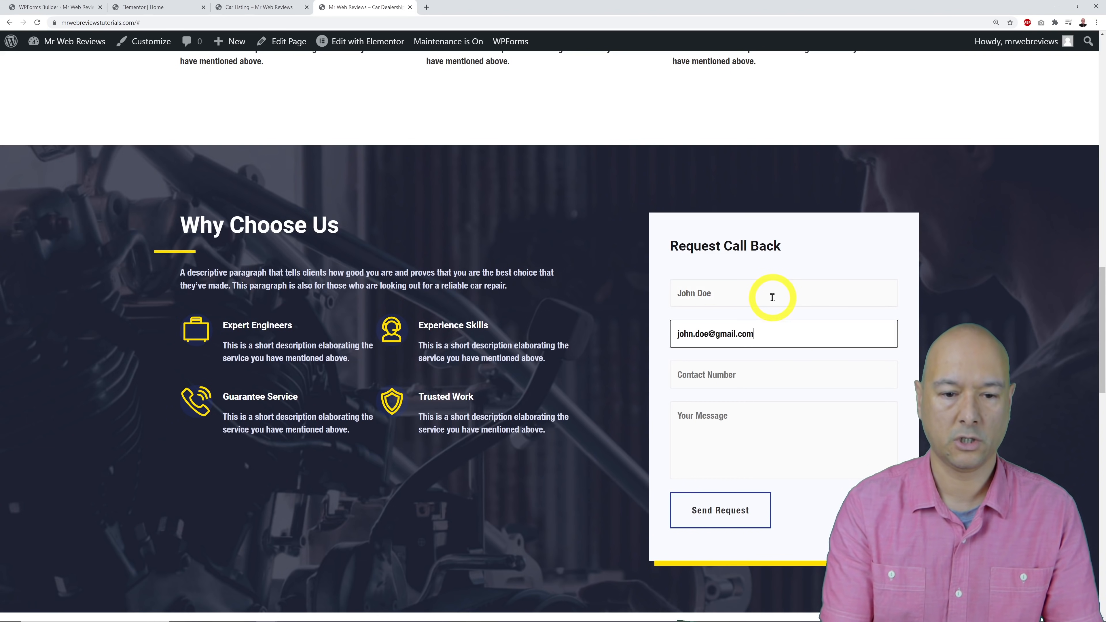
pyautogui.press('Tab')
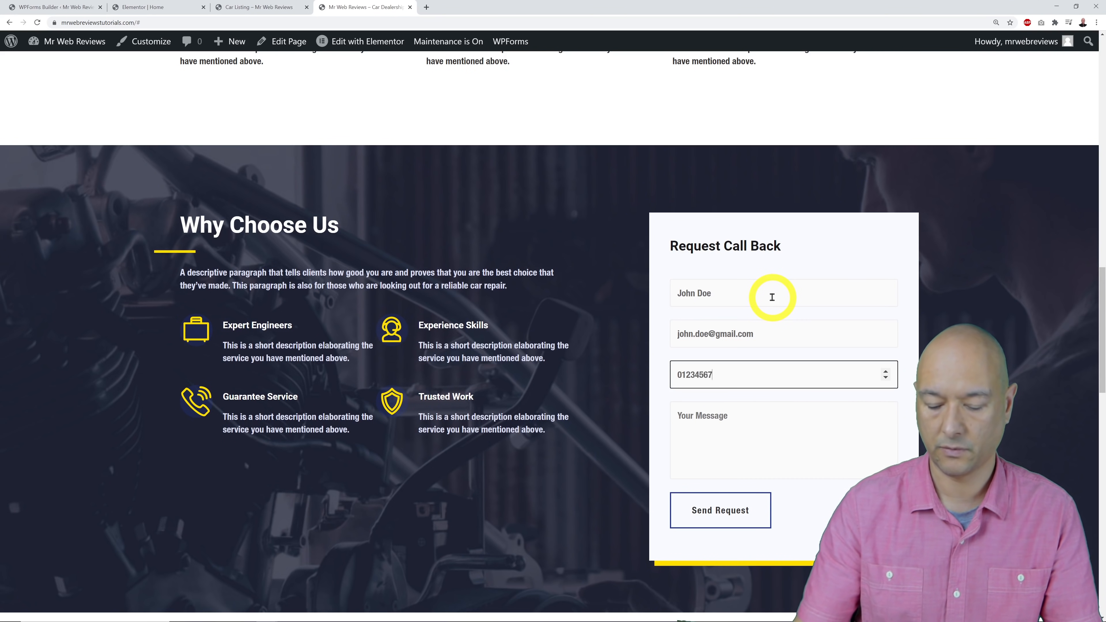
pyautogui.click(756, 456)
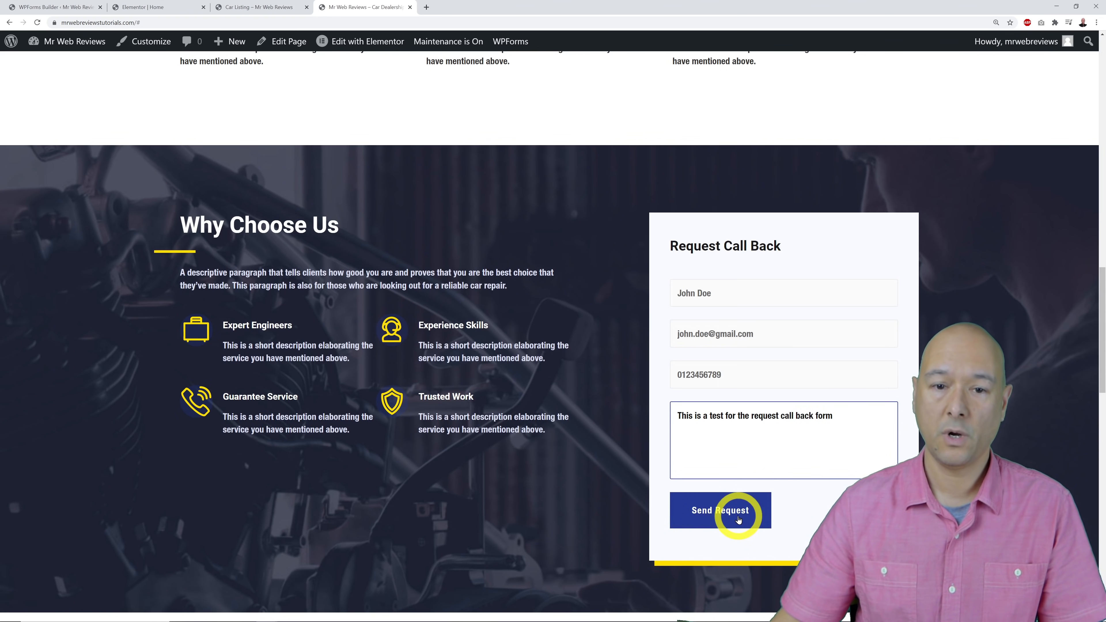
pyautogui.click(738, 519)
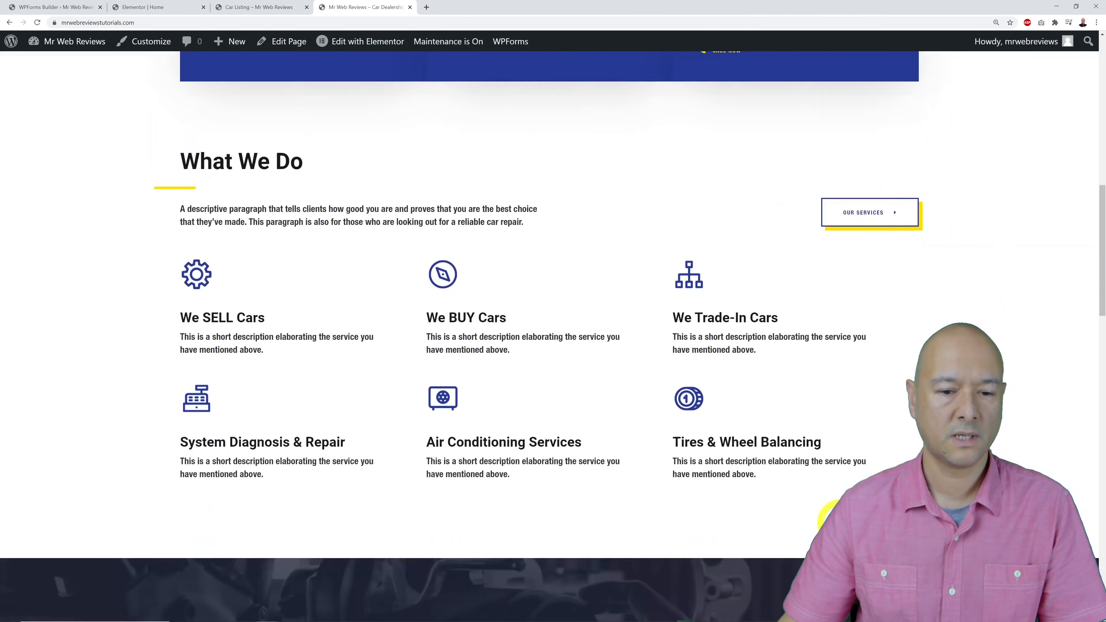
pyautogui.scroll(5, 550, 336)
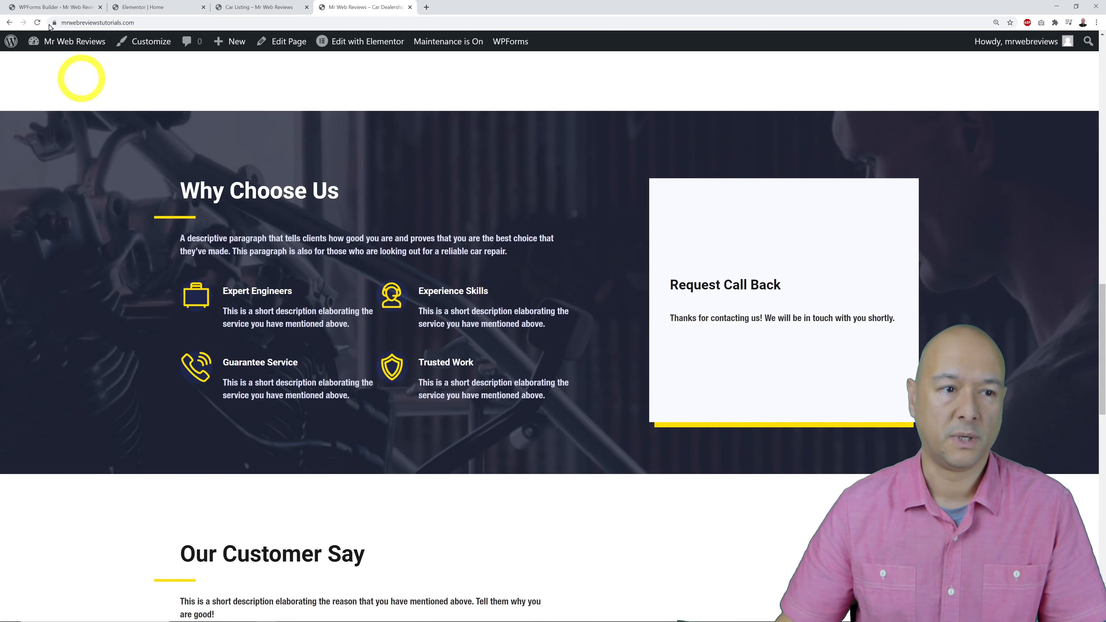
# Review the Contact Form's Confirmations settings in WPForms, then return to the Home page's Elementor editor.
pyautogui.click(39, 7)
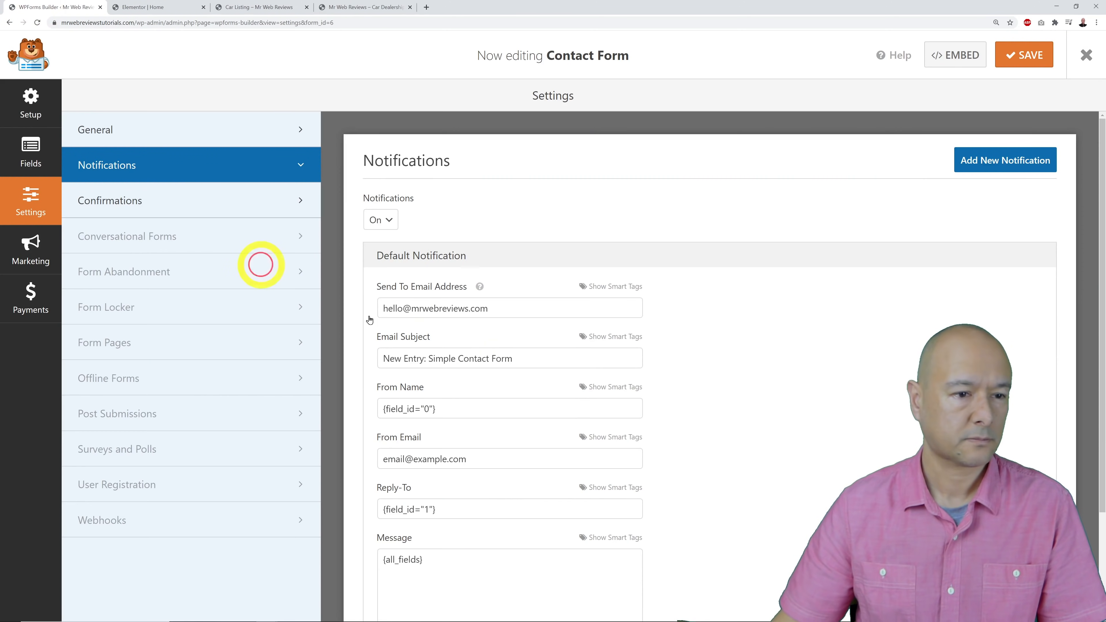
pyautogui.click(354, 6)
pyautogui.click(36, 8)
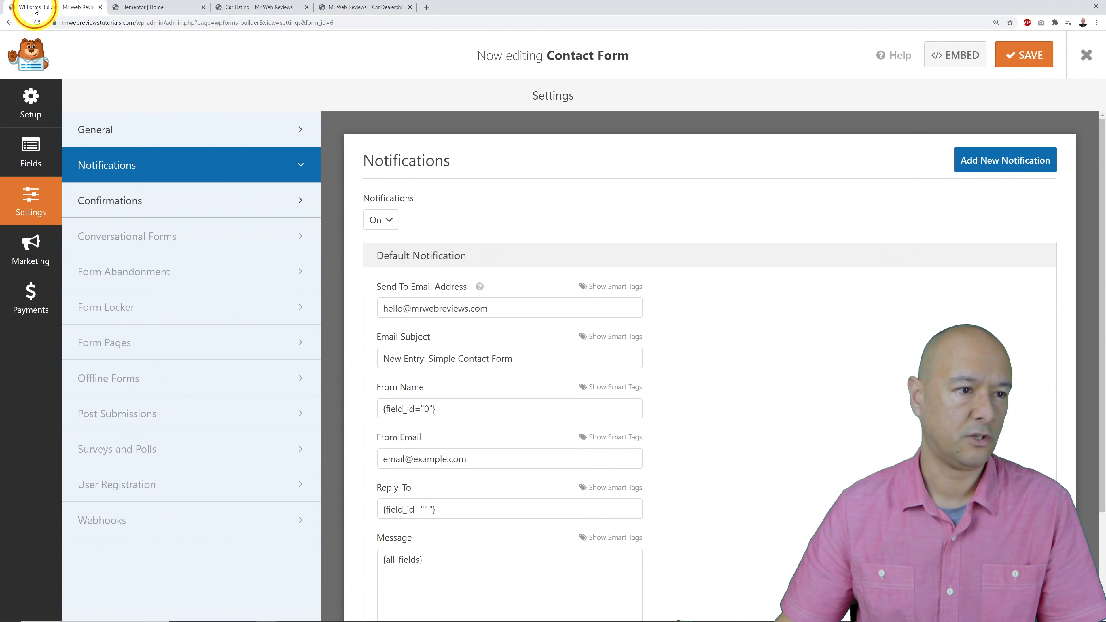
pyautogui.click(139, 210)
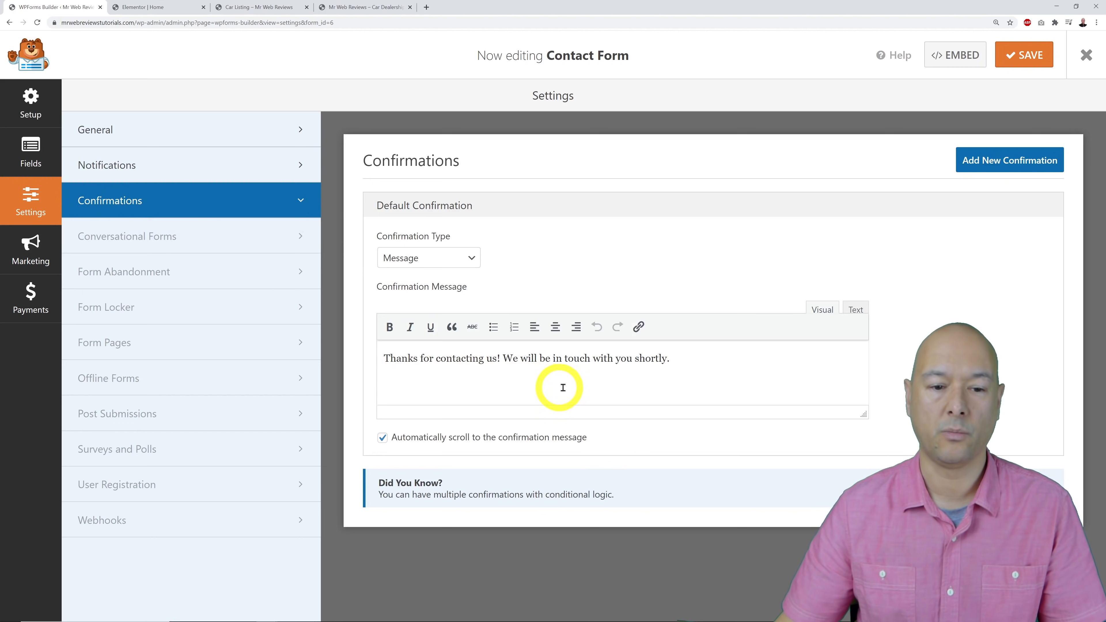
pyautogui.click(358, 7)
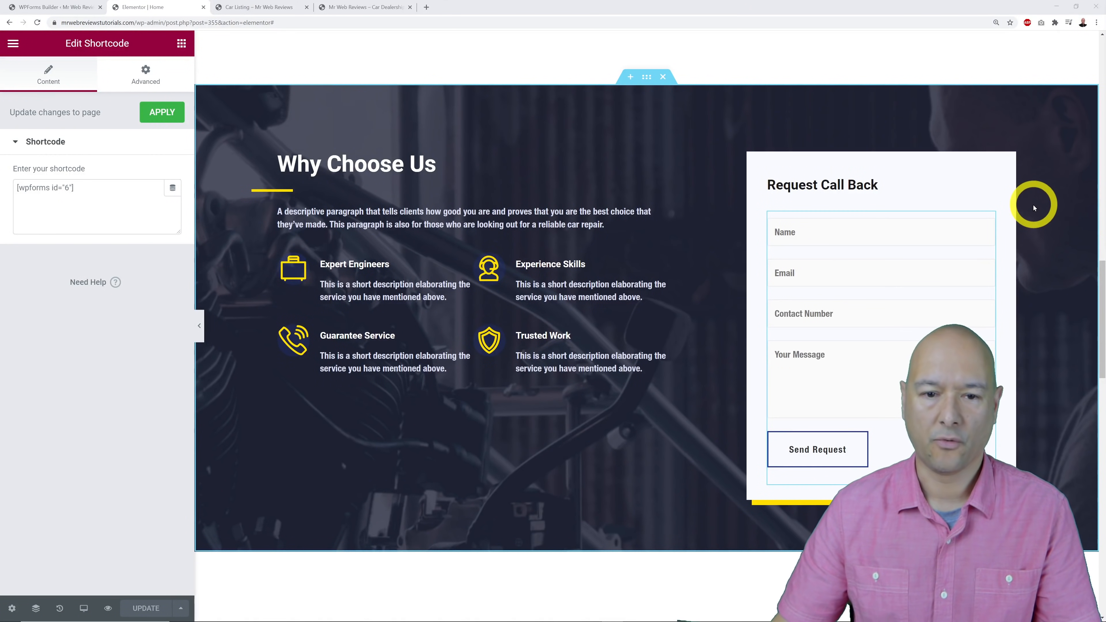
# Prefix the testimonials heading title with 'What' so it reads 'What Our Customer Say'.
pyautogui.scroll(-9, 1035, 208)
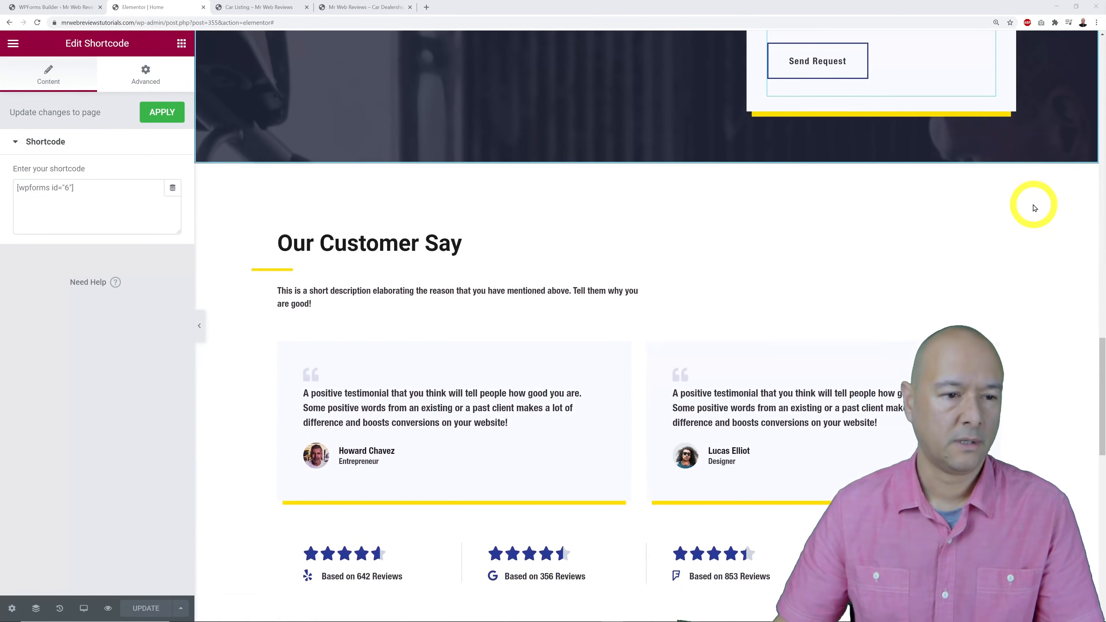
pyautogui.scroll(-2, 1034, 208)
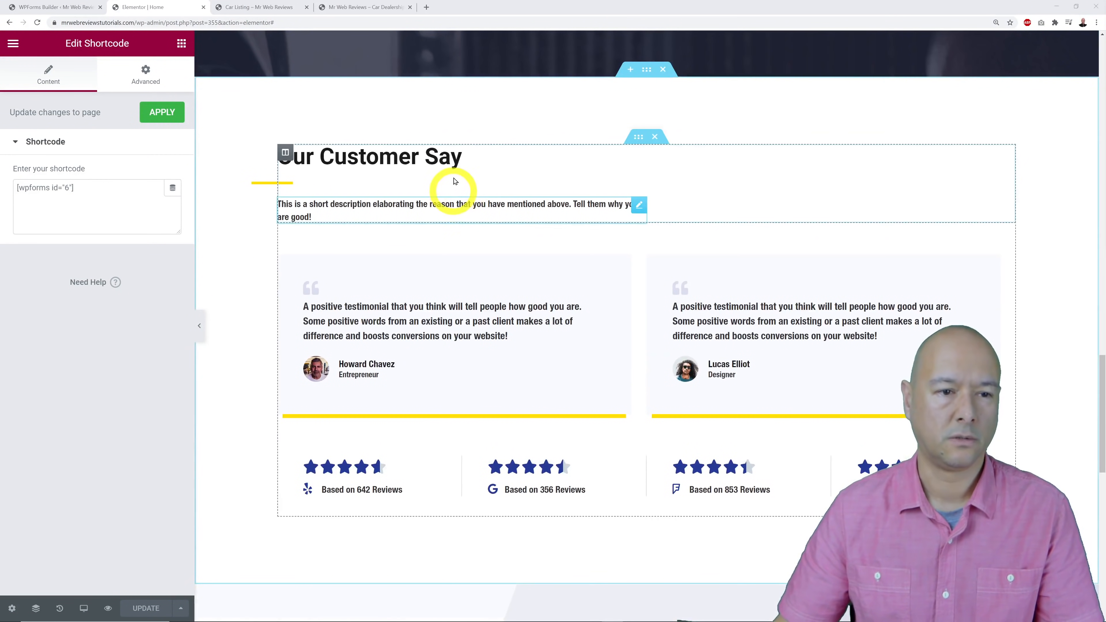
pyautogui.click(637, 153)
pyautogui.click(115, 171)
pyautogui.press('Home')
pyautogui.write('What')
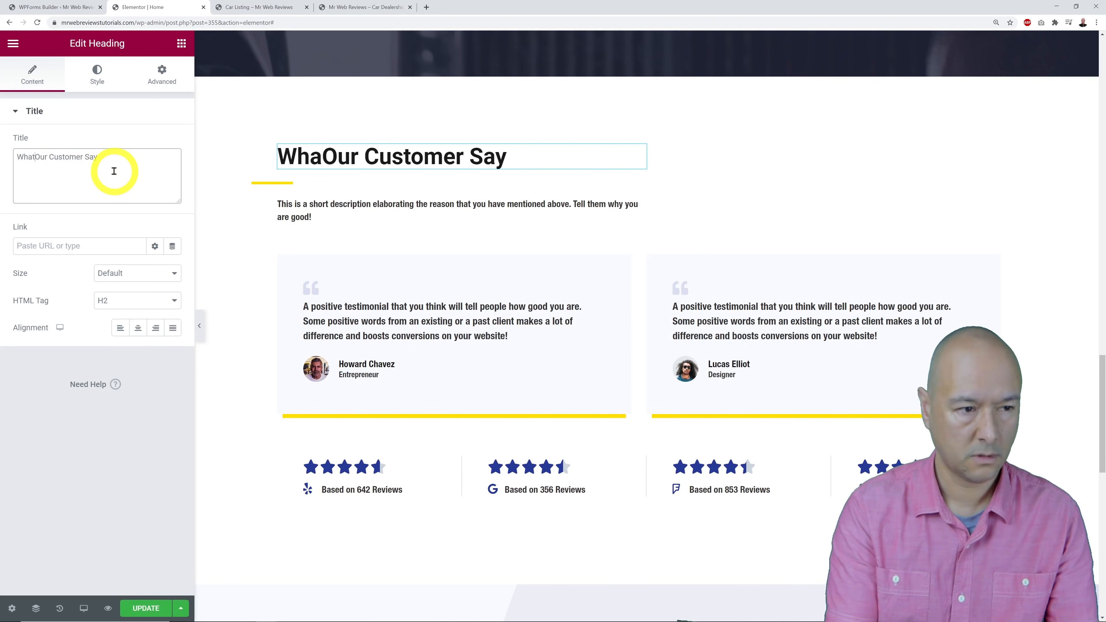
pyautogui.press('End')
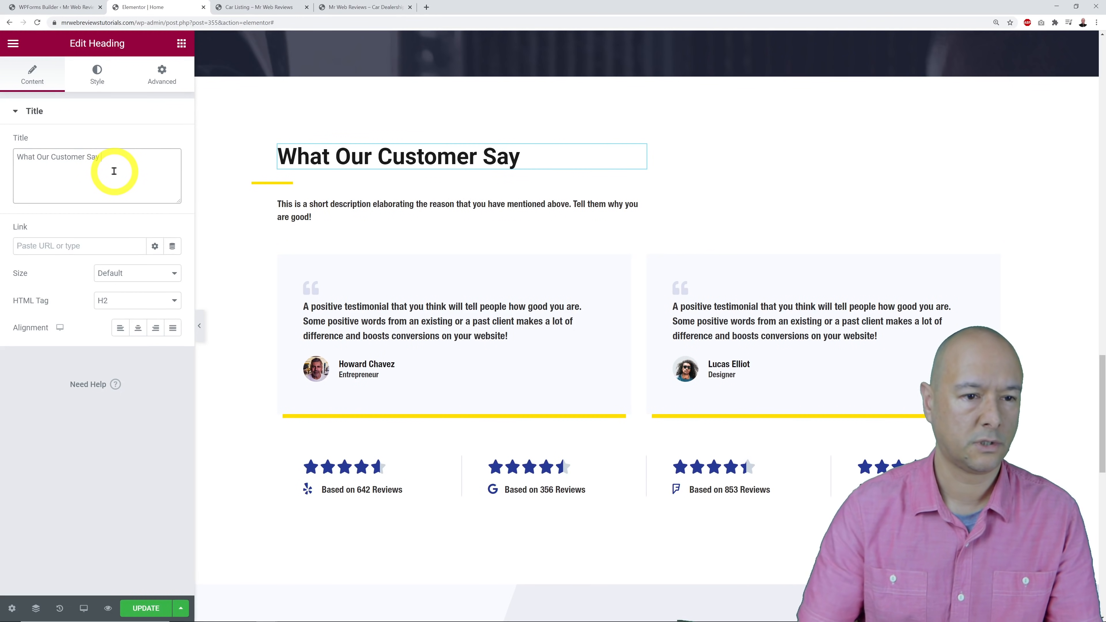
pyautogui.click(54, 514)
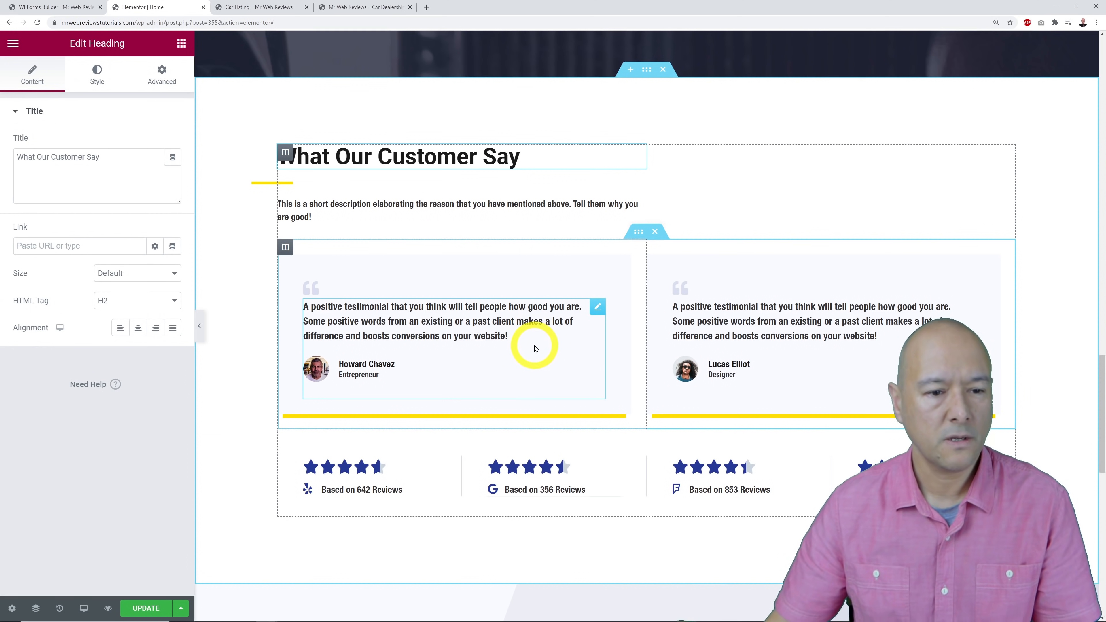
# Replace the first testimonial's photo with the worker-2 mechanic-at-wheel image from the Media Library.
pyautogui.click(597, 308)
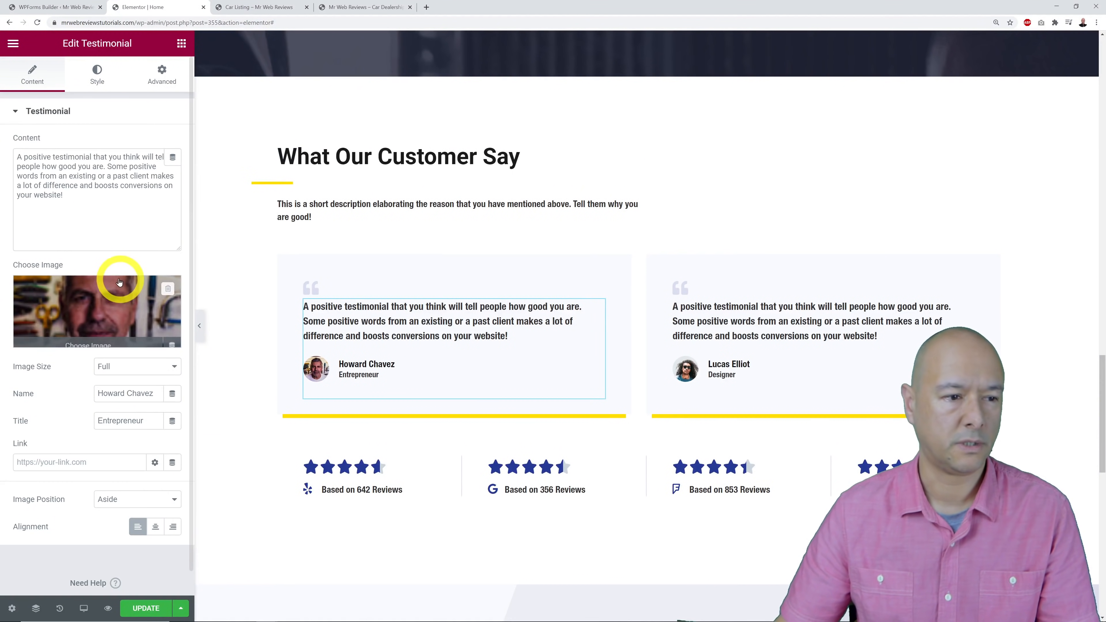
pyautogui.moveTo(91, 210); pyautogui.dragTo(7, 165)
pyautogui.click(100, 217)
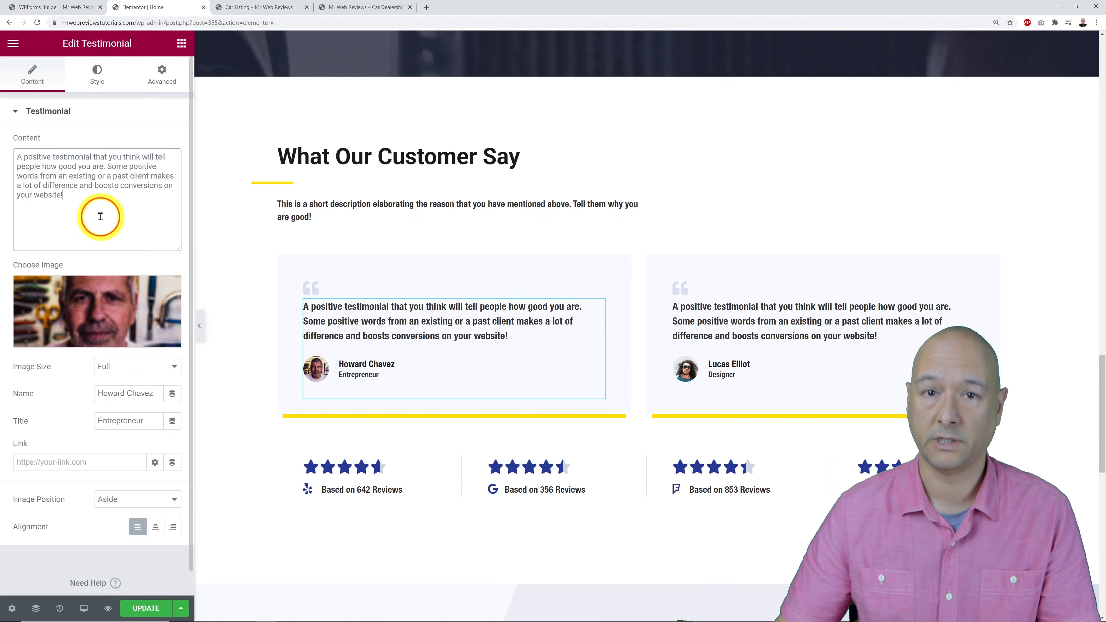
pyautogui.moveTo(94, 311)
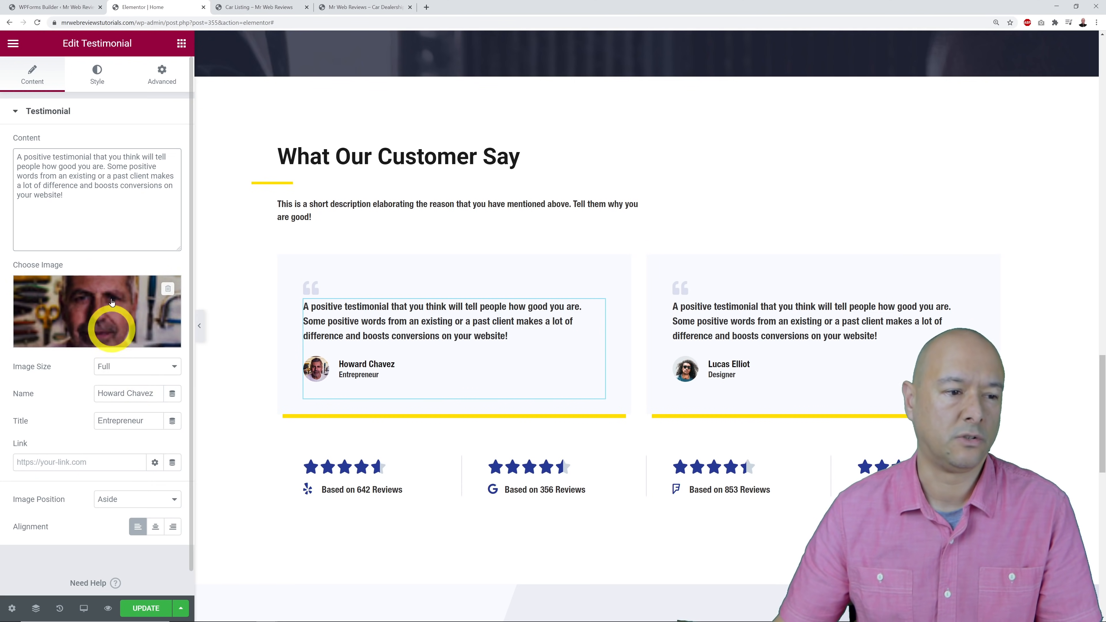
pyautogui.click(81, 310)
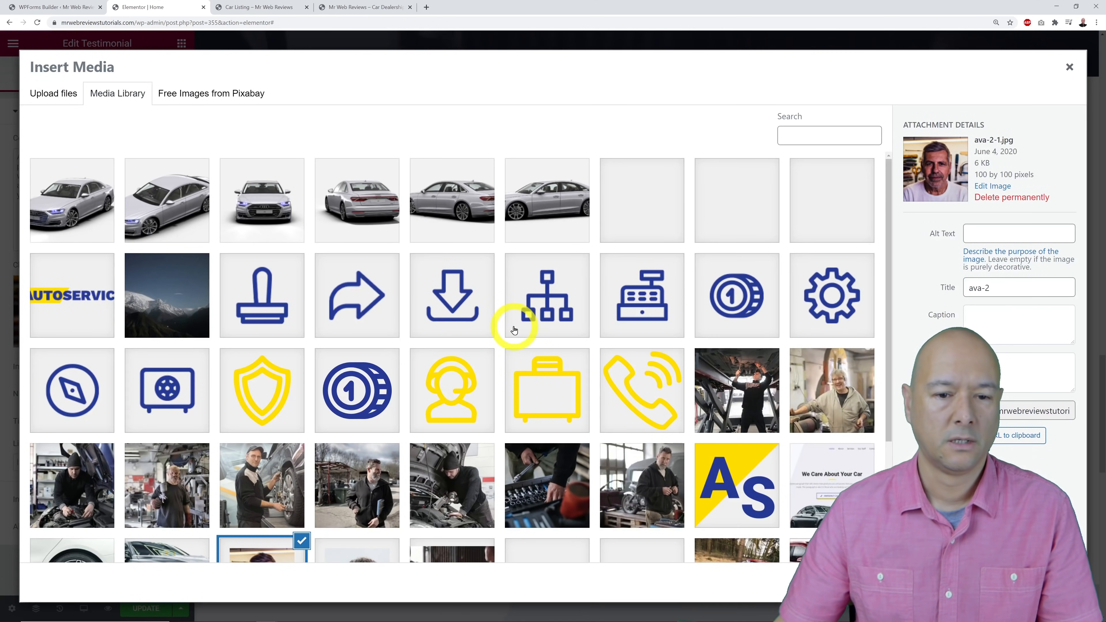
pyautogui.scroll(-2, 605, 381)
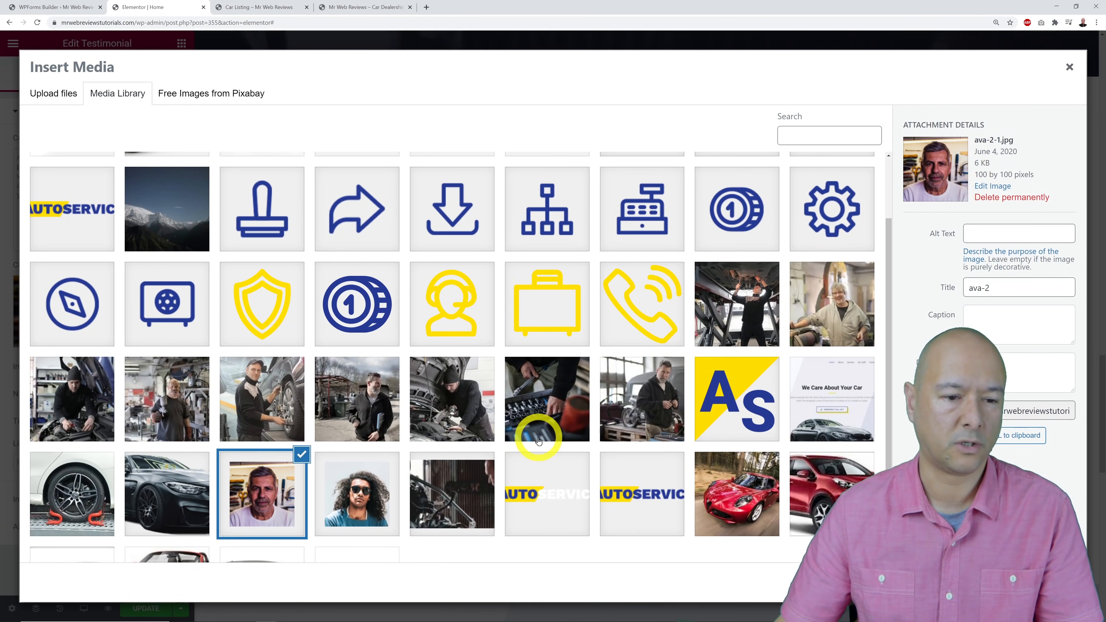
pyautogui.click(270, 413)
pyautogui.click(1046, 582)
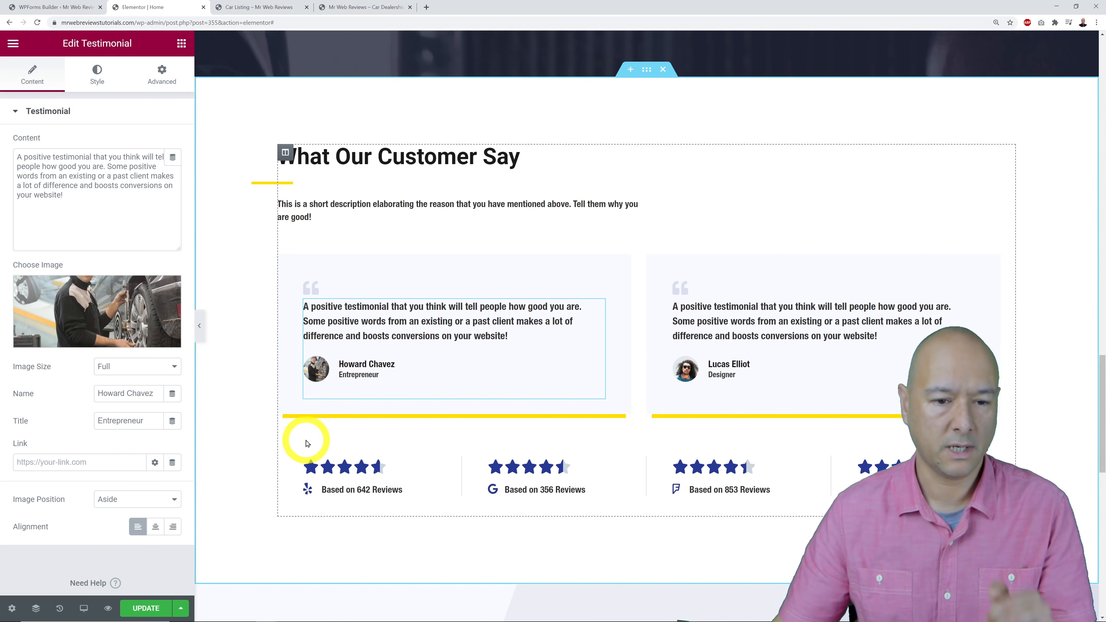
# Enter a new reviewer name for the first testimonial and set its title to New York.
pyautogui.tripleClick(125, 395)
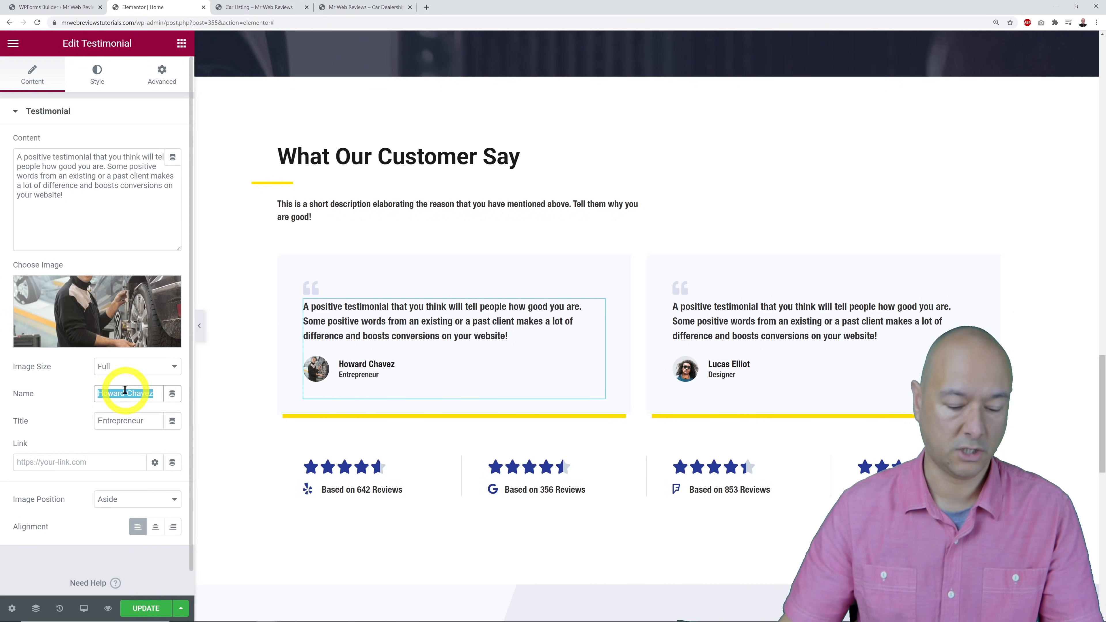
pyautogui.write('John Doe')
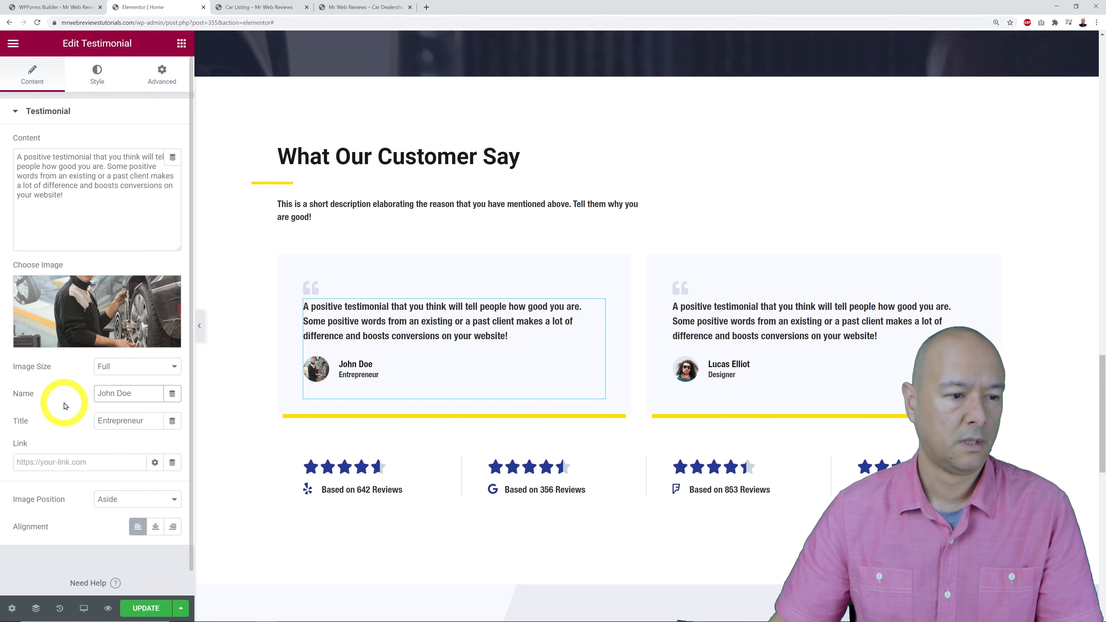
pyautogui.tripleClick(112, 422)
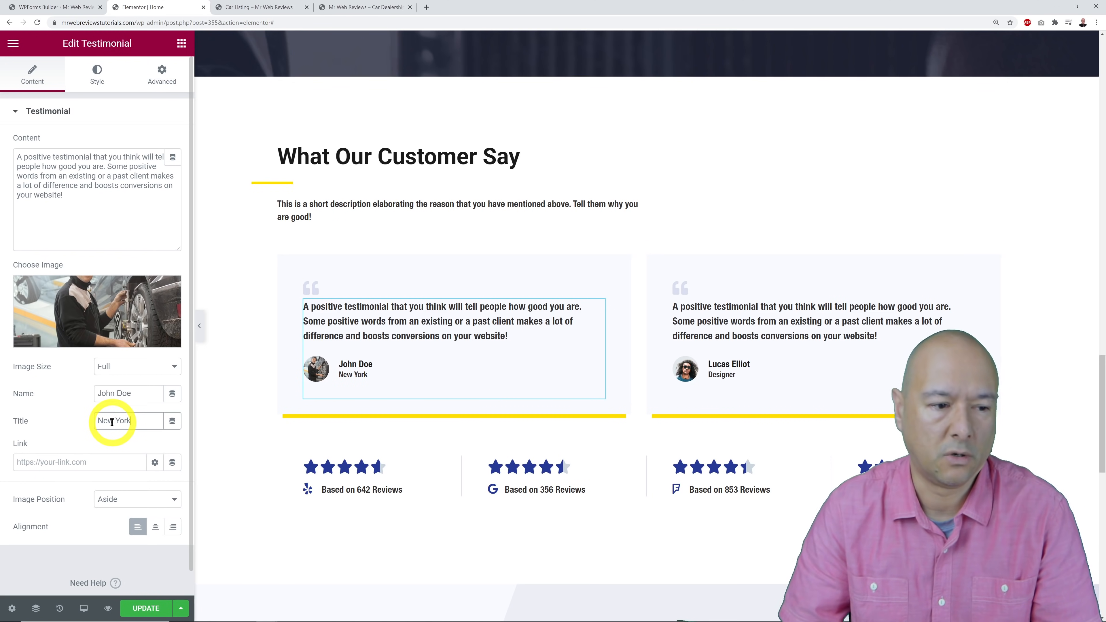
pyautogui.scroll(-1, 803, 388)
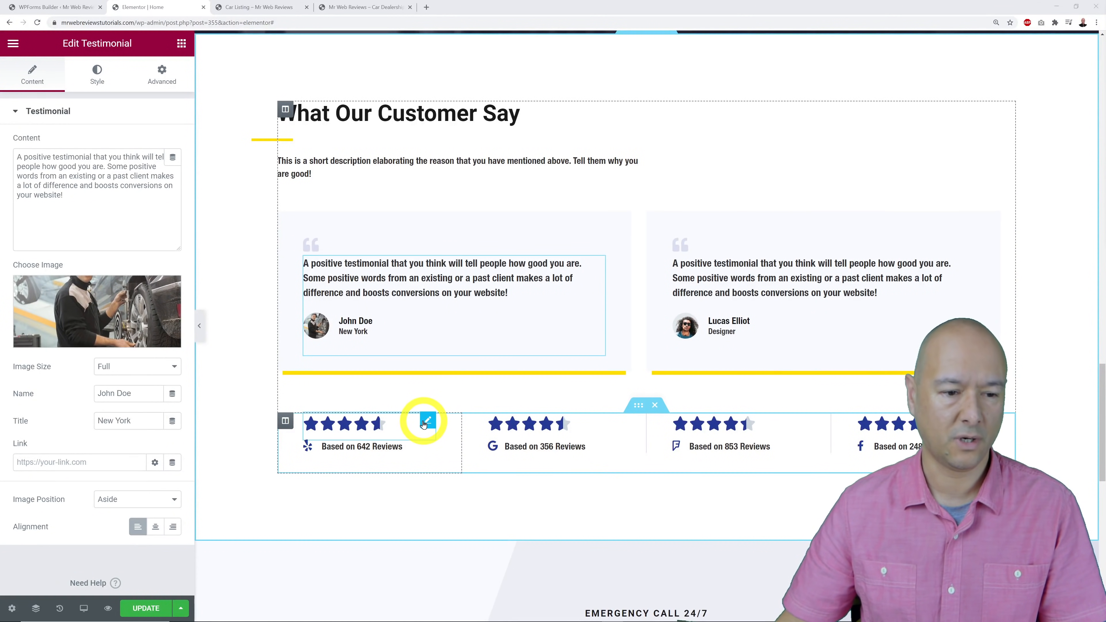
# Set the first star rating to 4.2 on the 0-5 scale, after briefly trying 0-10.
pyautogui.click(429, 422)
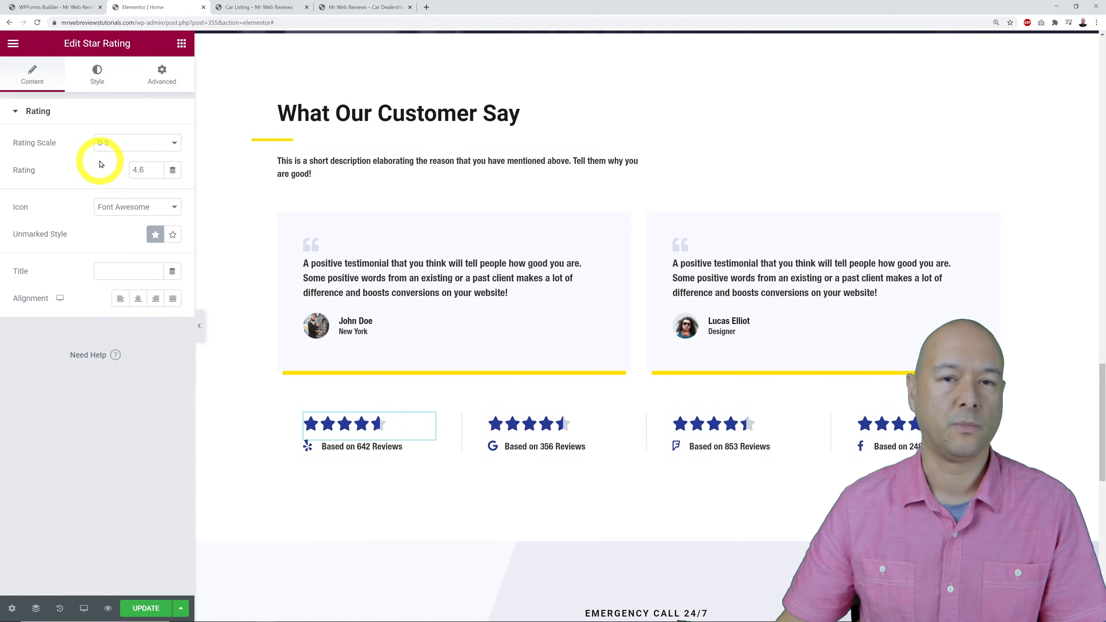
pyautogui.click(120, 149)
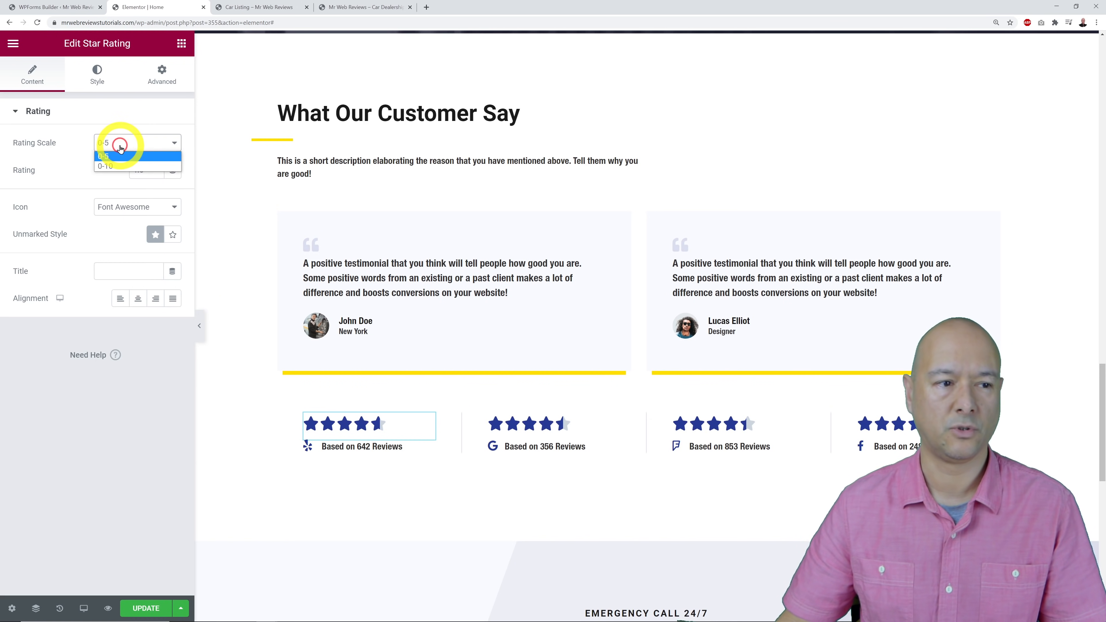
pyautogui.click(114, 163)
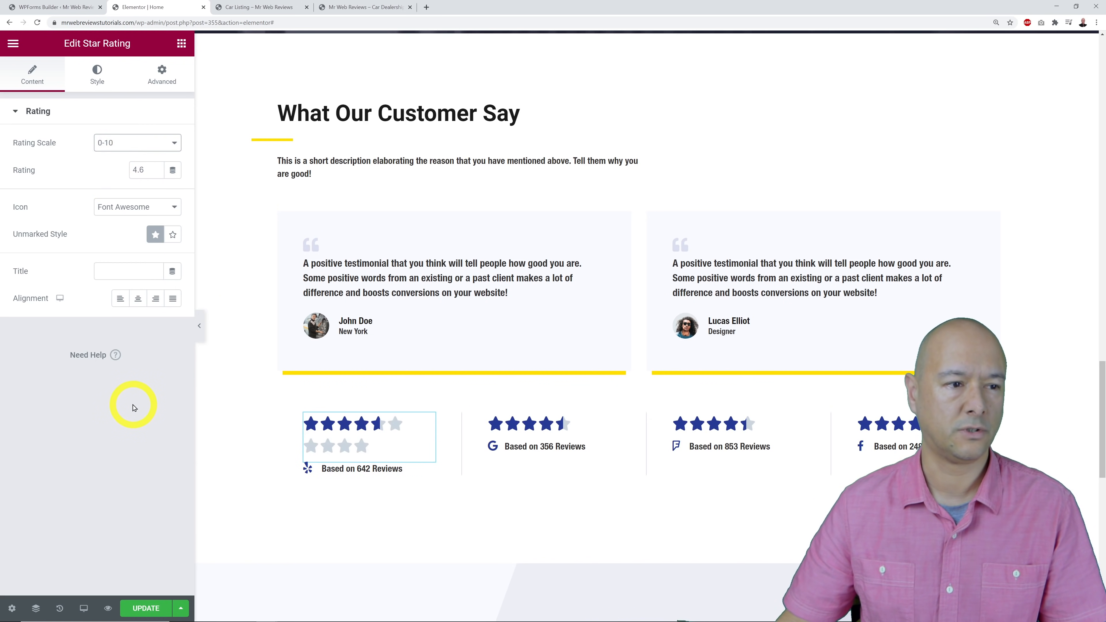
pyautogui.click(123, 148)
pyautogui.click(114, 153)
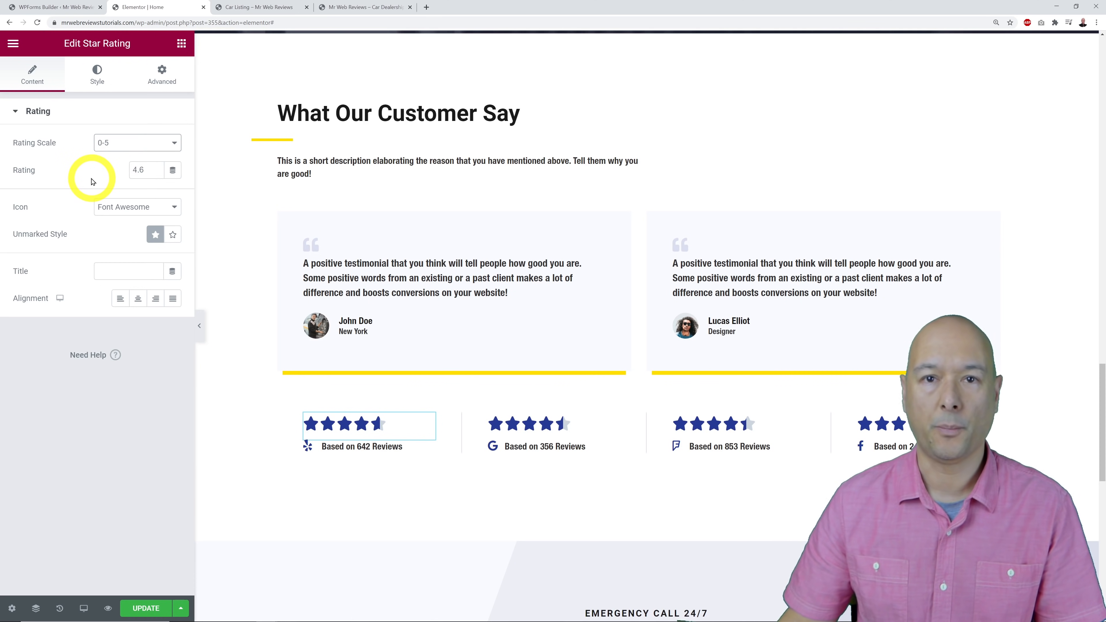
pyautogui.click(146, 170)
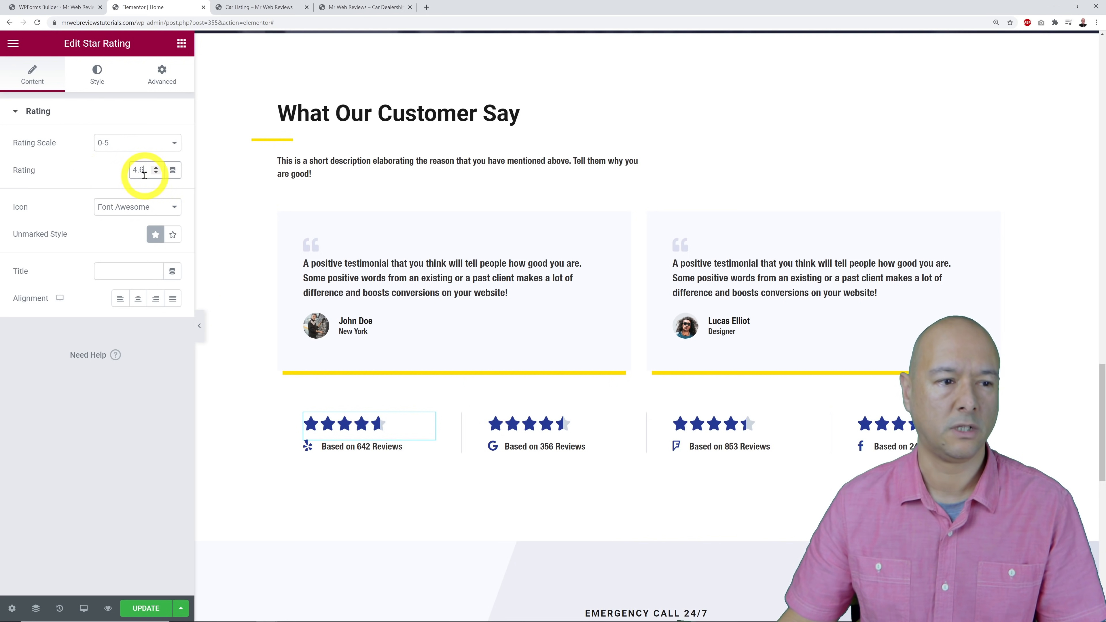
pyautogui.click(156, 173)
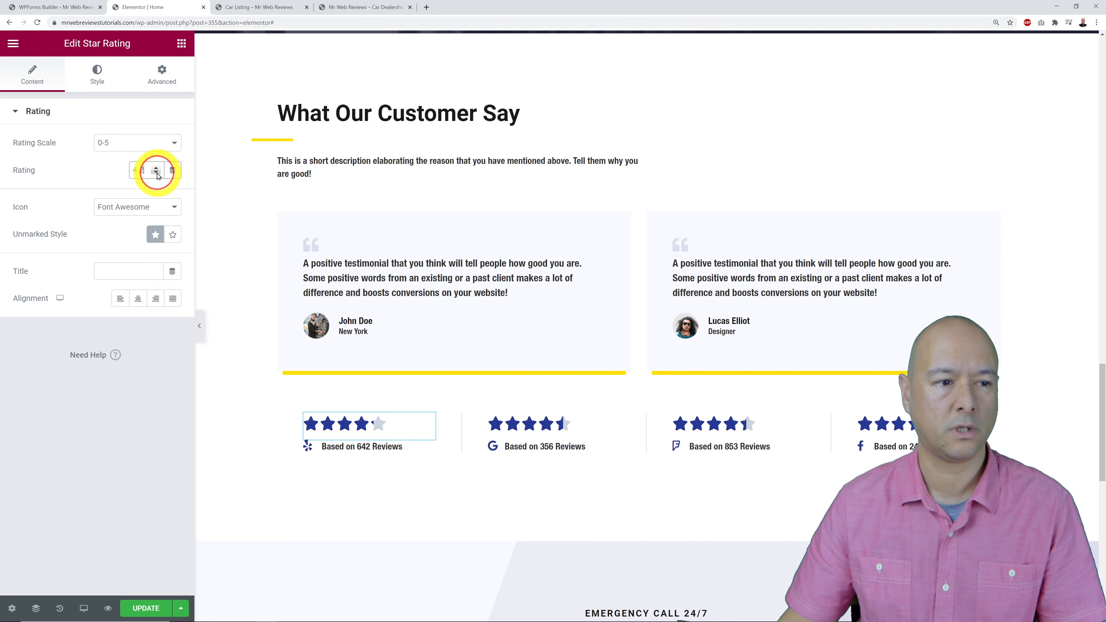
pyautogui.click(156, 173)
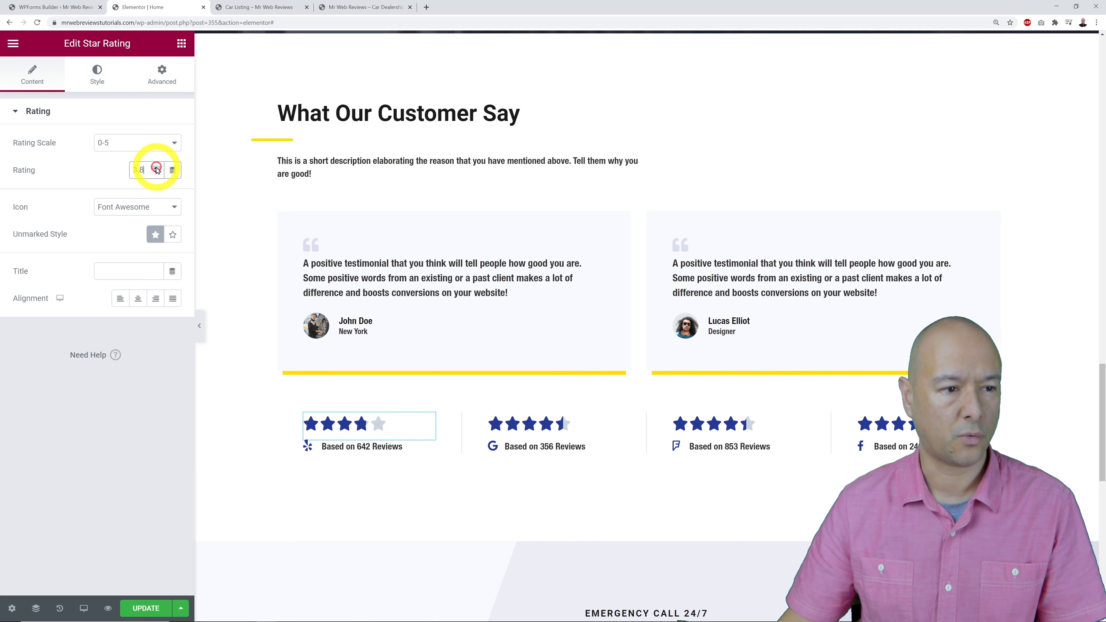
pyautogui.click(157, 168)
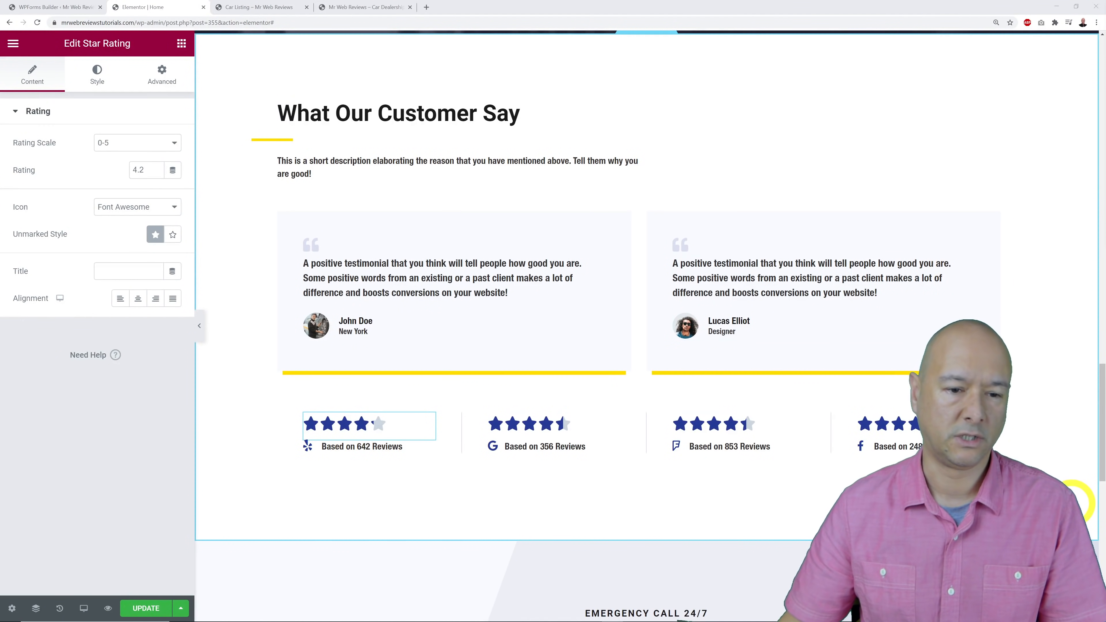
pyautogui.scroll(-8, 1074, 501)
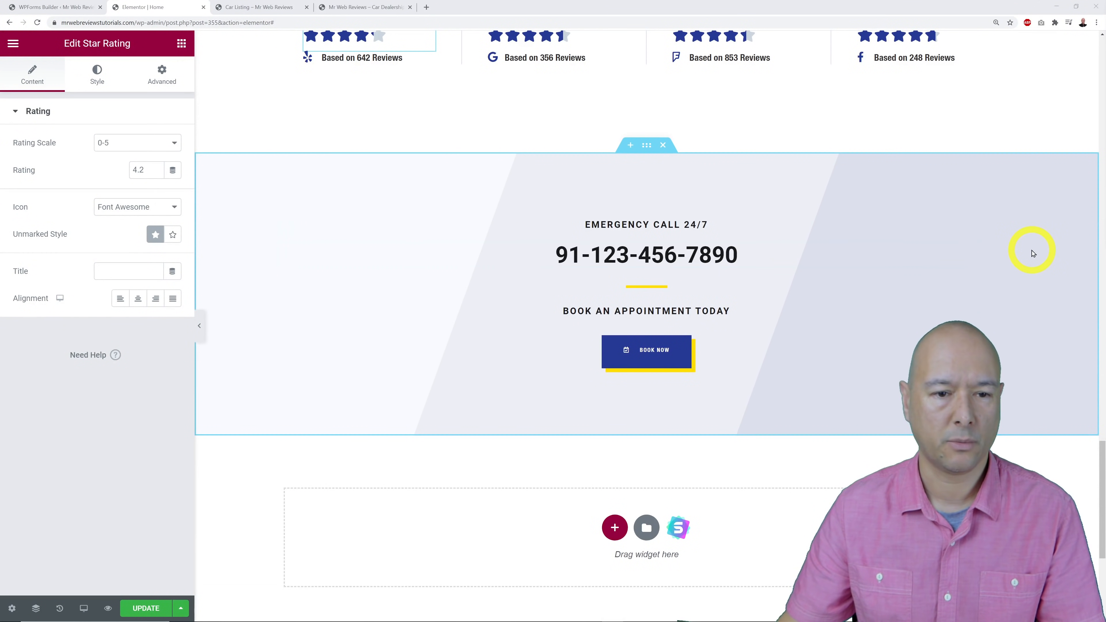
# Change the emergency phone number heading to 111-234-567.
pyautogui.click(1006, 249)
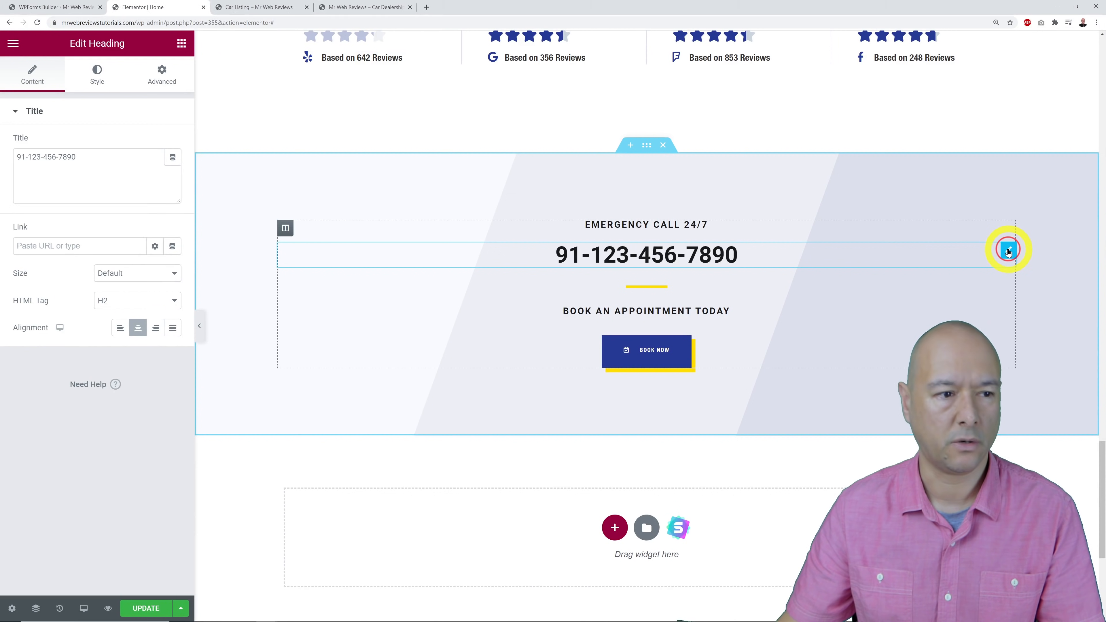
pyautogui.doubleClick(101, 169)
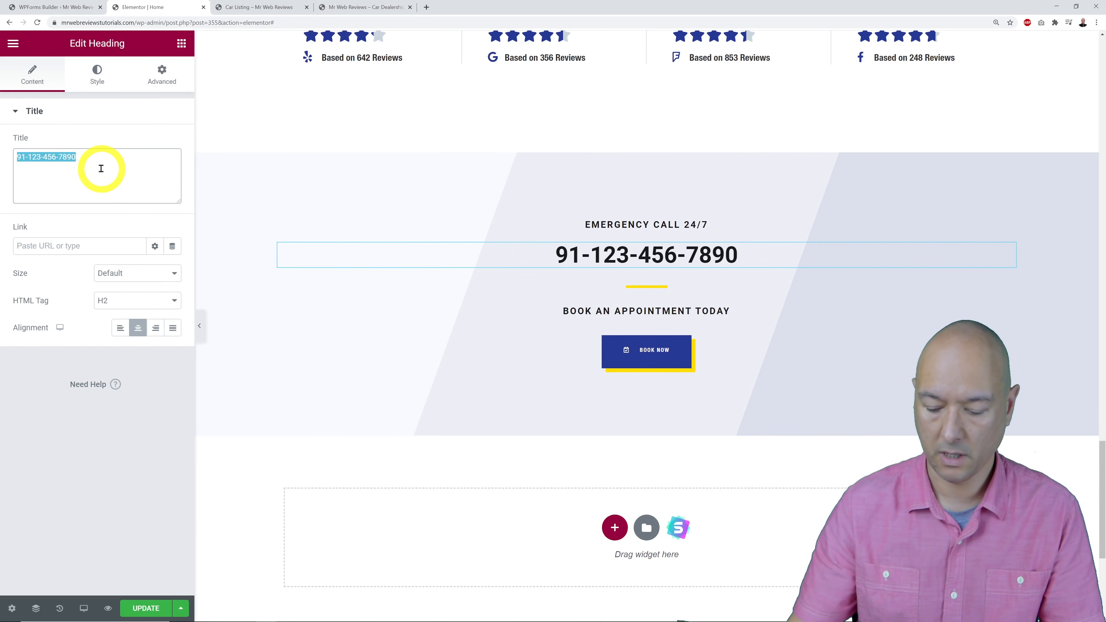
pyautogui.write('111-234-567')
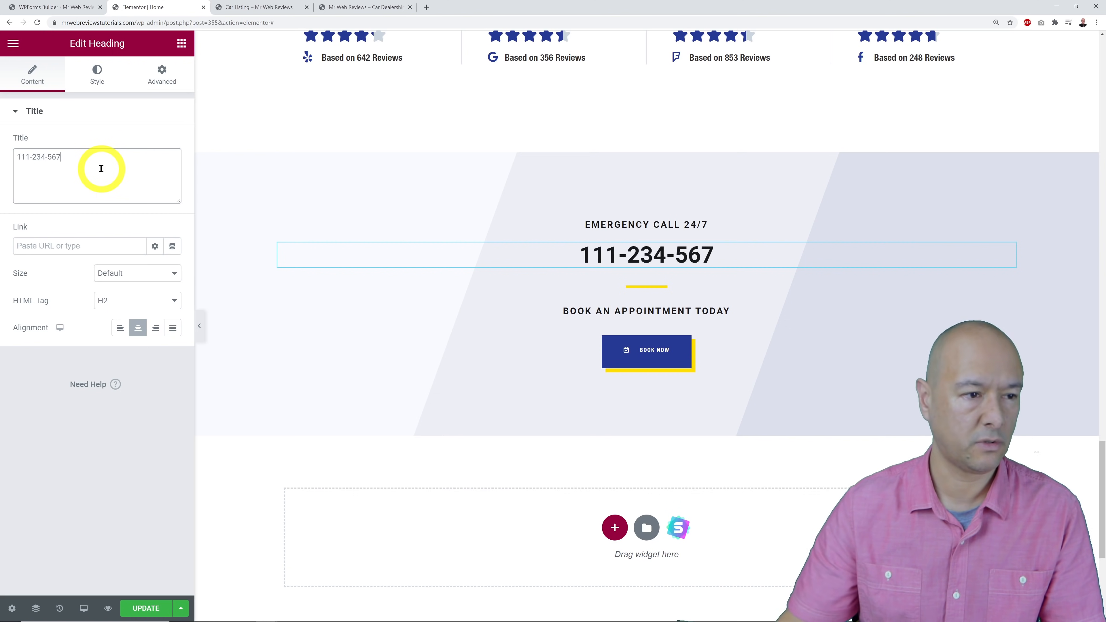
pyautogui.click(82, 480)
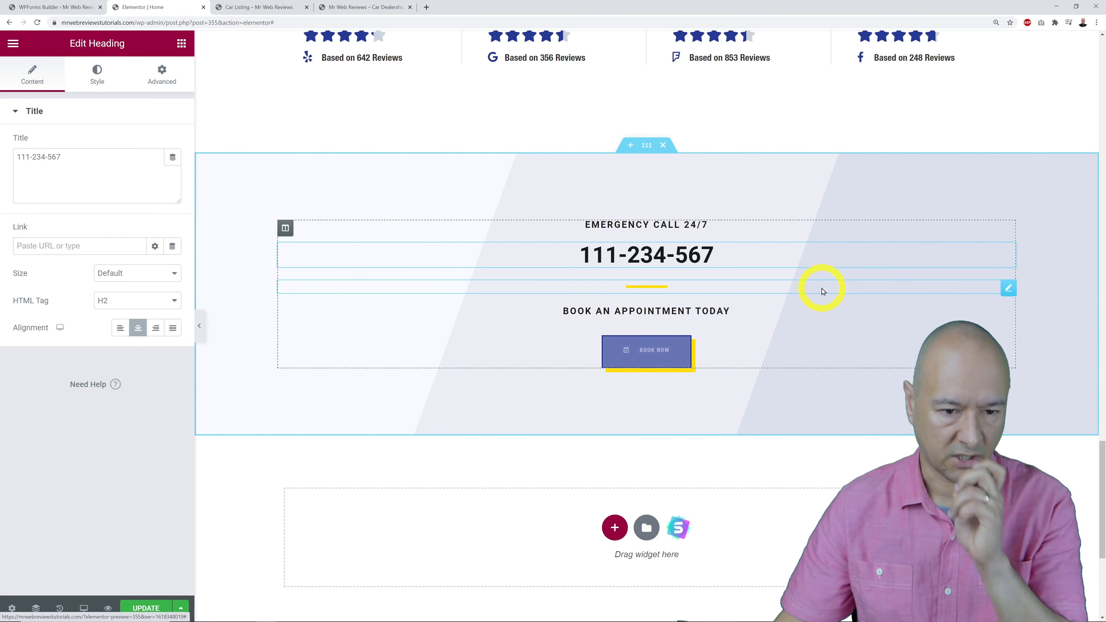
# Retype the BOOK AN APPOINTMENT TODAY heading as 'See our full car listing'.
pyautogui.click(1008, 314)
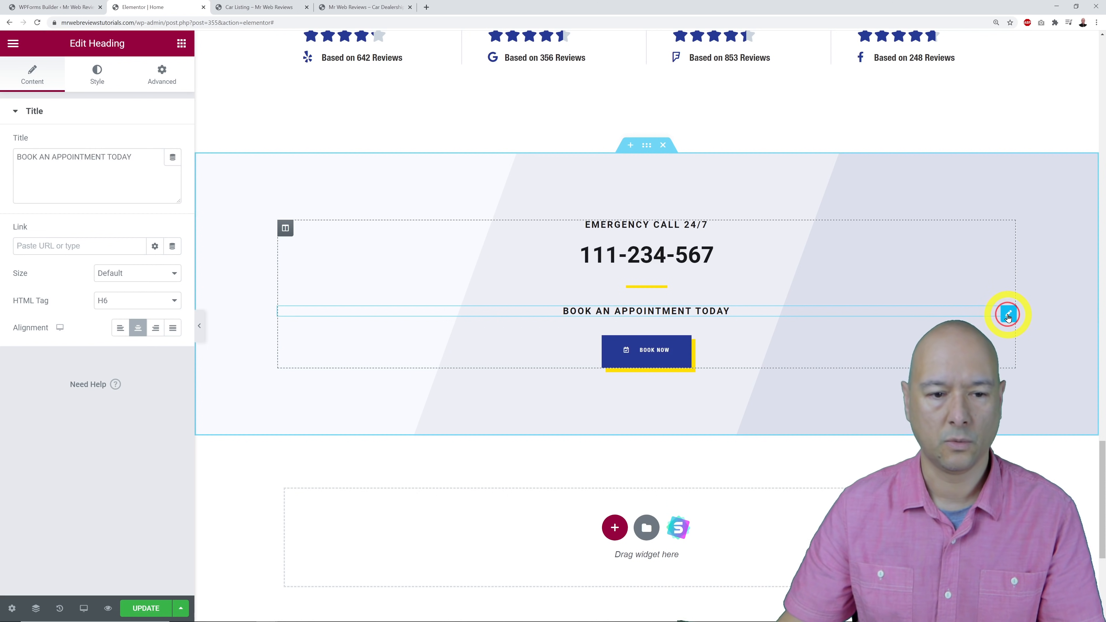
pyautogui.tripleClick(116, 164)
pyautogui.write('S')
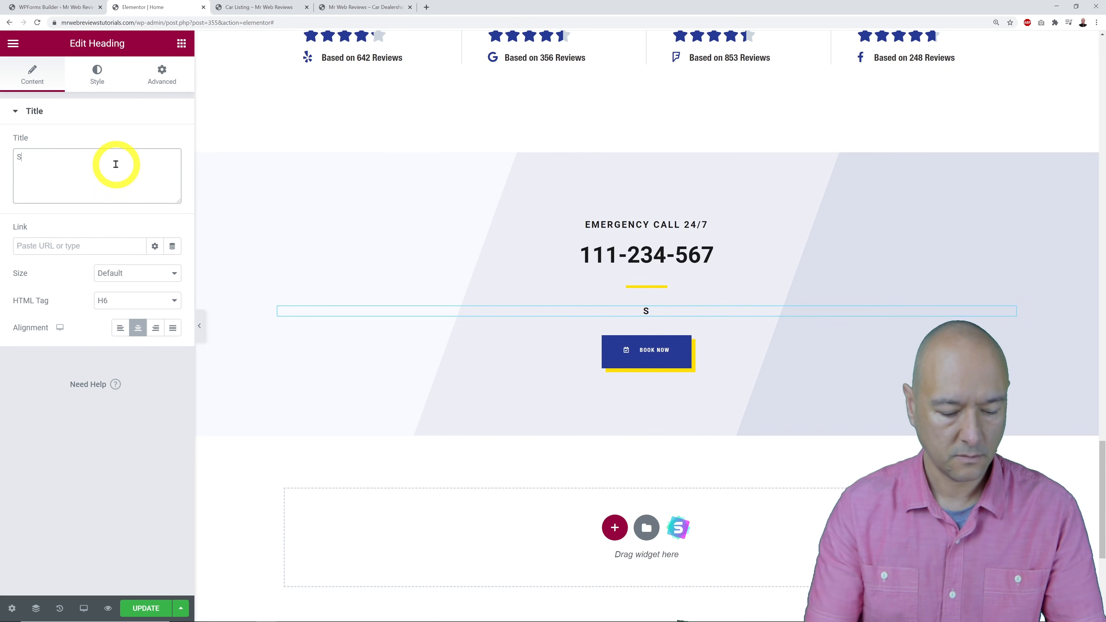
pyautogui.write('ee our full car listing')
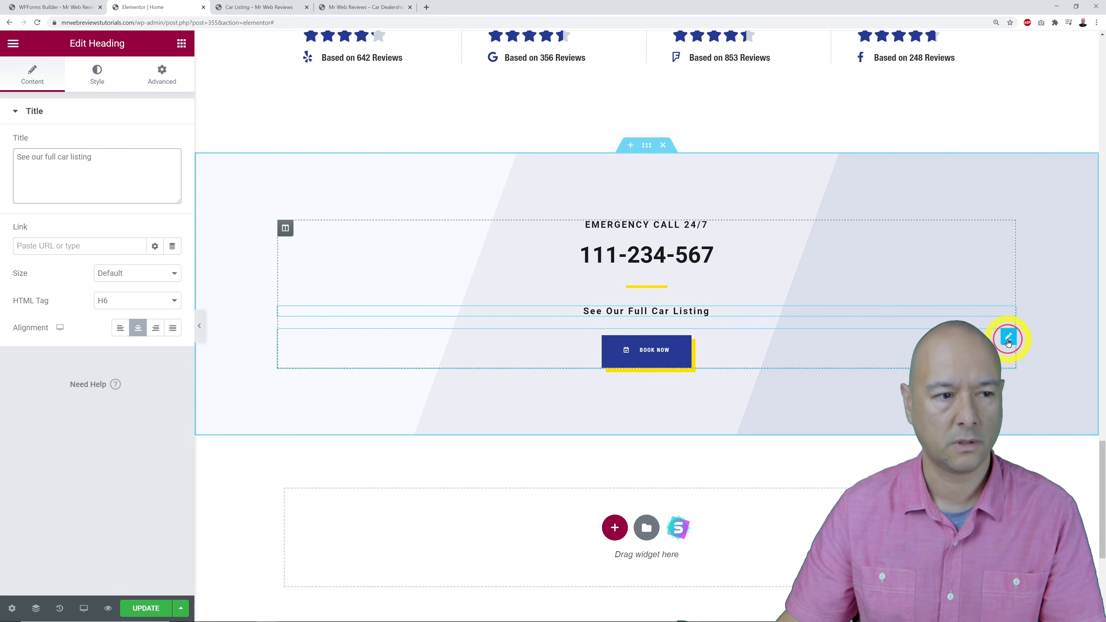
# Paste the copied SEE ALL CARS button in place of Book Now, delete Book Now, and update the page.
pyautogui.scroll(5, 647, 351)
pyautogui.scroll(20, 649, 352)
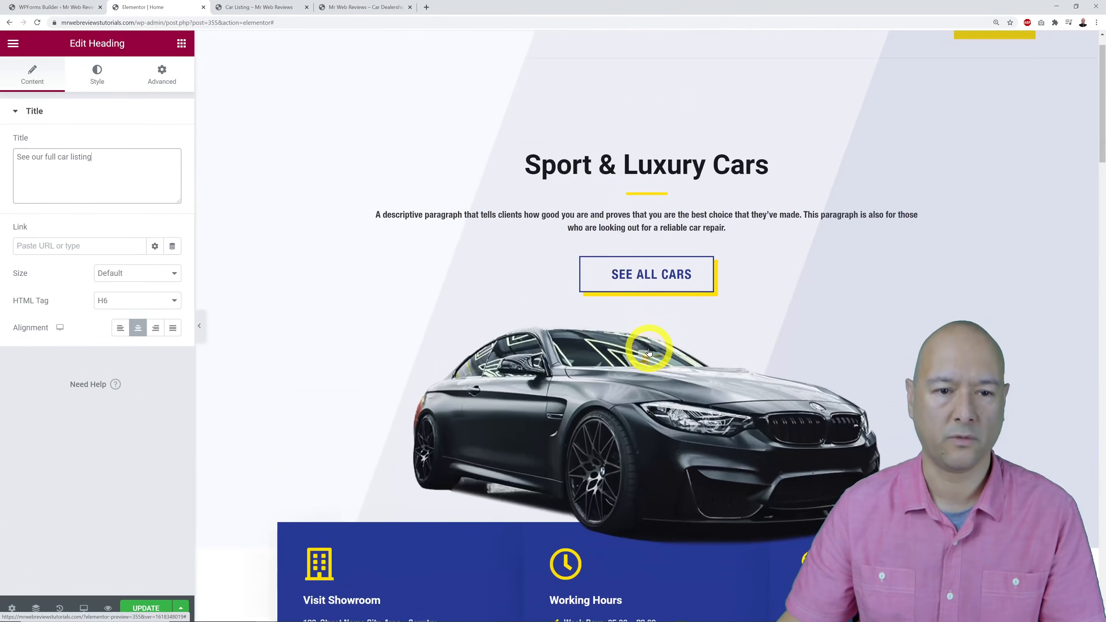
pyautogui.scroll(2, 649, 352)
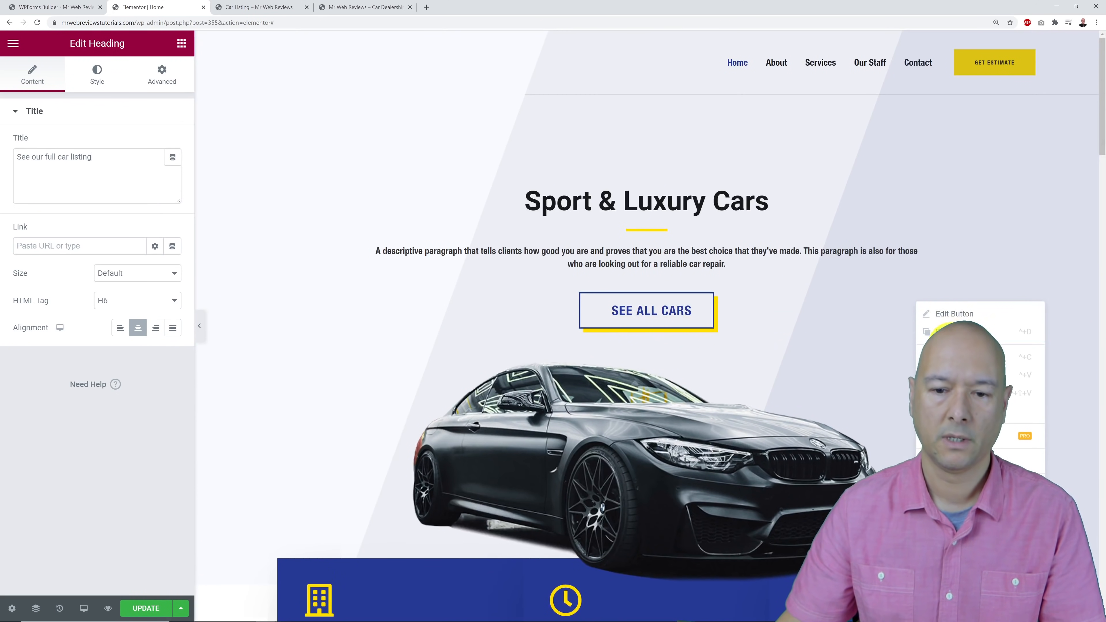
pyautogui.scroll(-20, 807, 293)
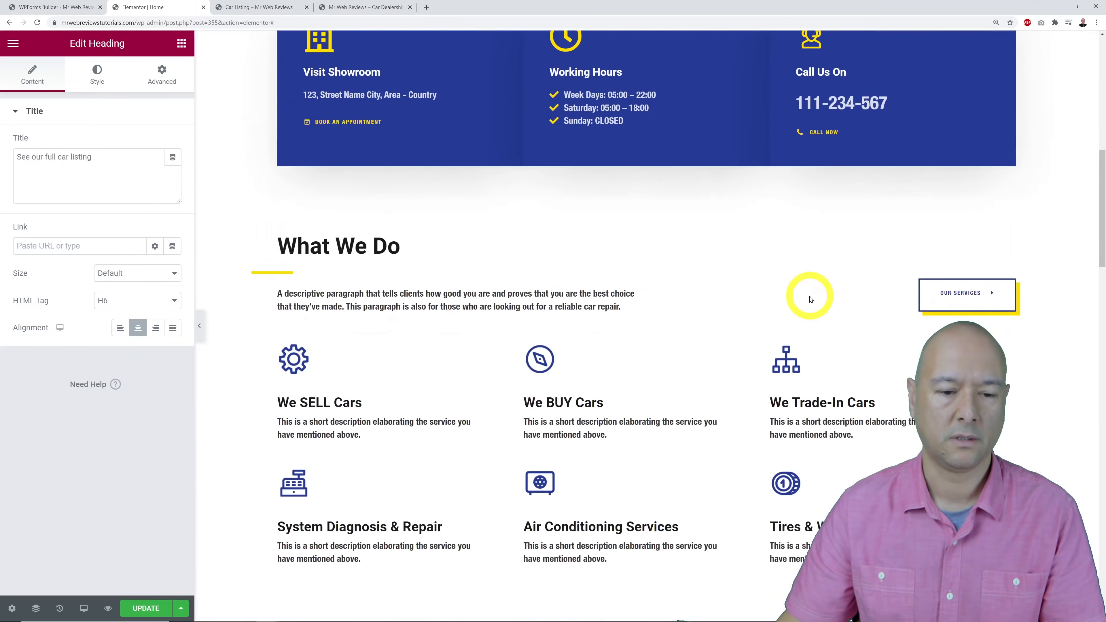
pyautogui.scroll(-20, 810, 299)
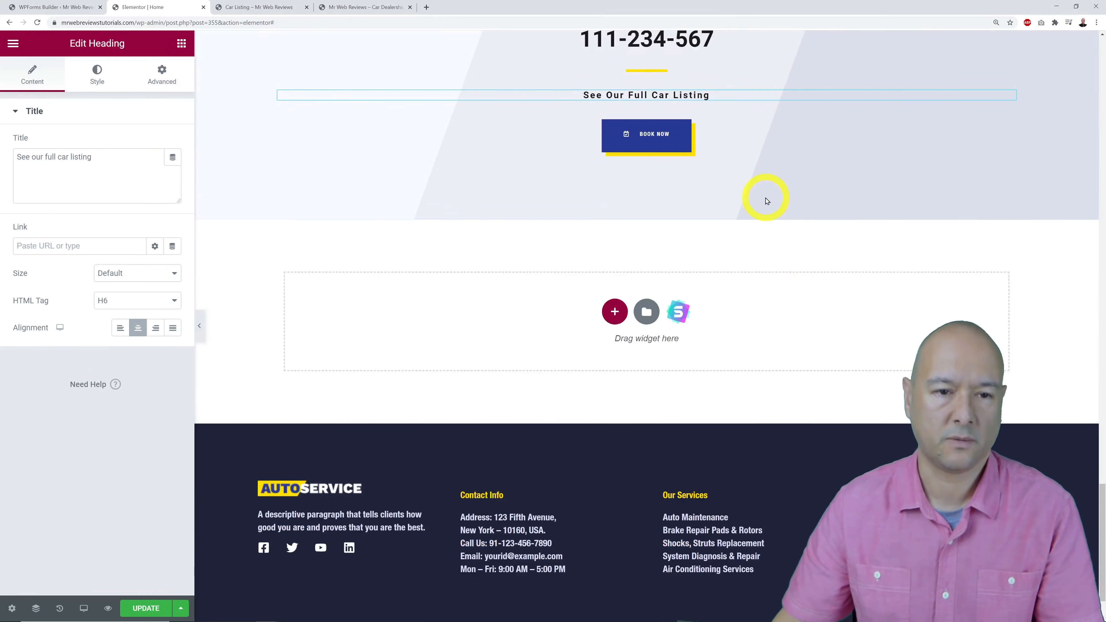
pyautogui.scroll(2, 763, 209)
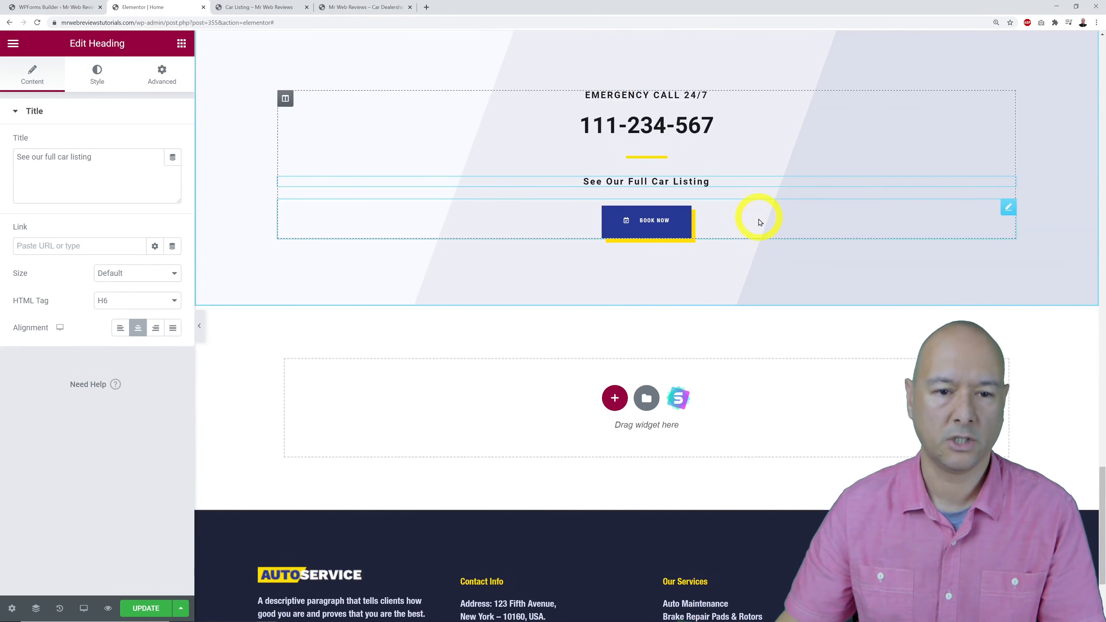
pyautogui.rightClick(1010, 211)
pyautogui.click(1019, 282)
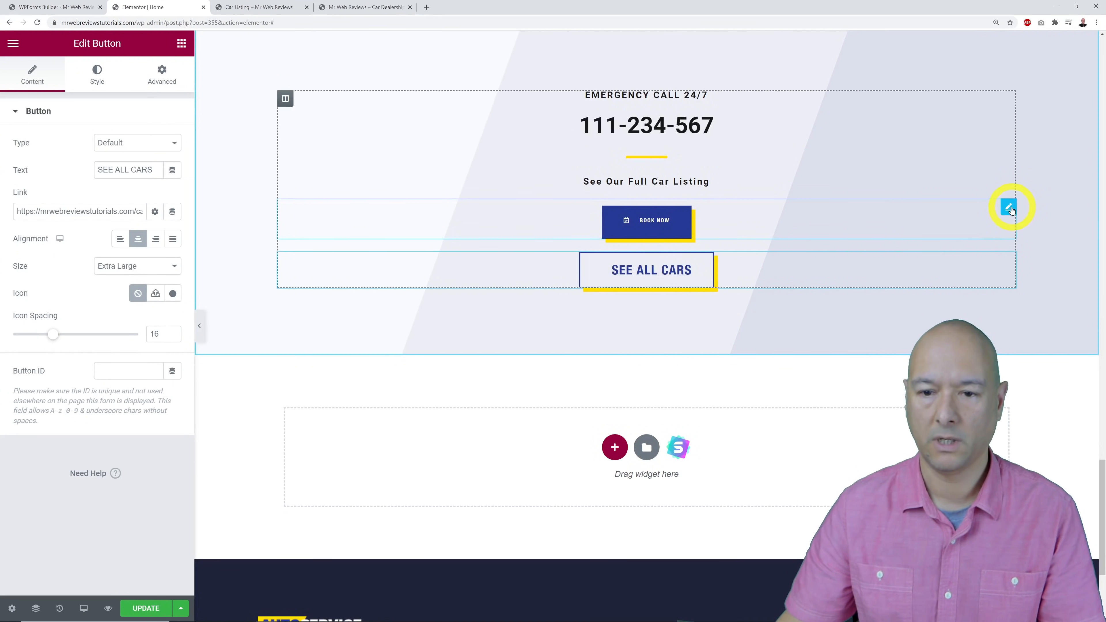
pyautogui.rightClick(1007, 211)
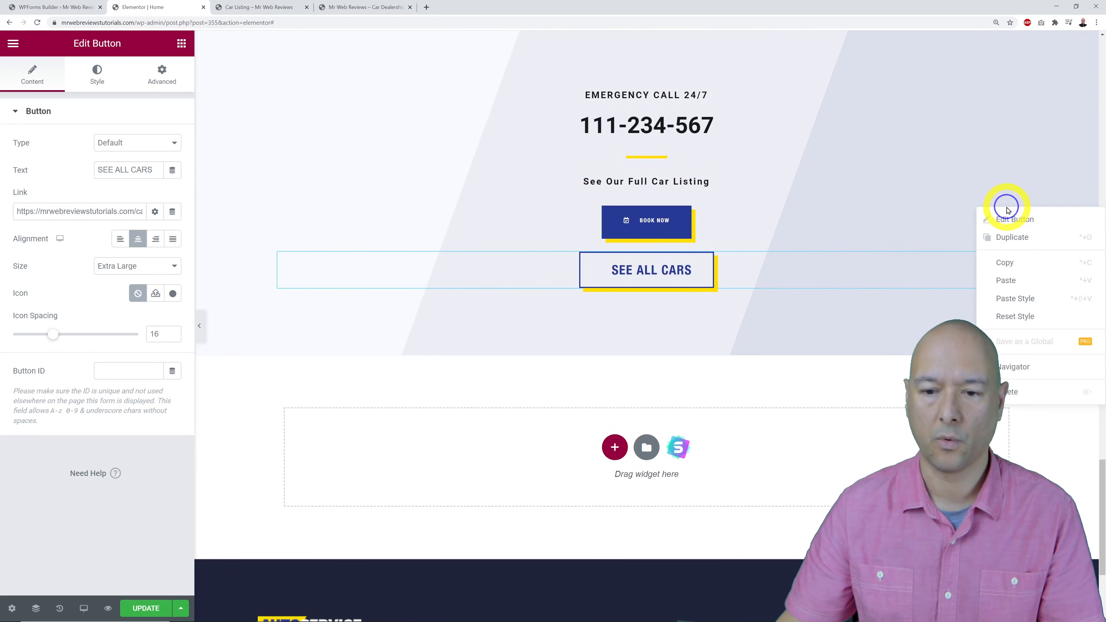
pyautogui.click(1015, 389)
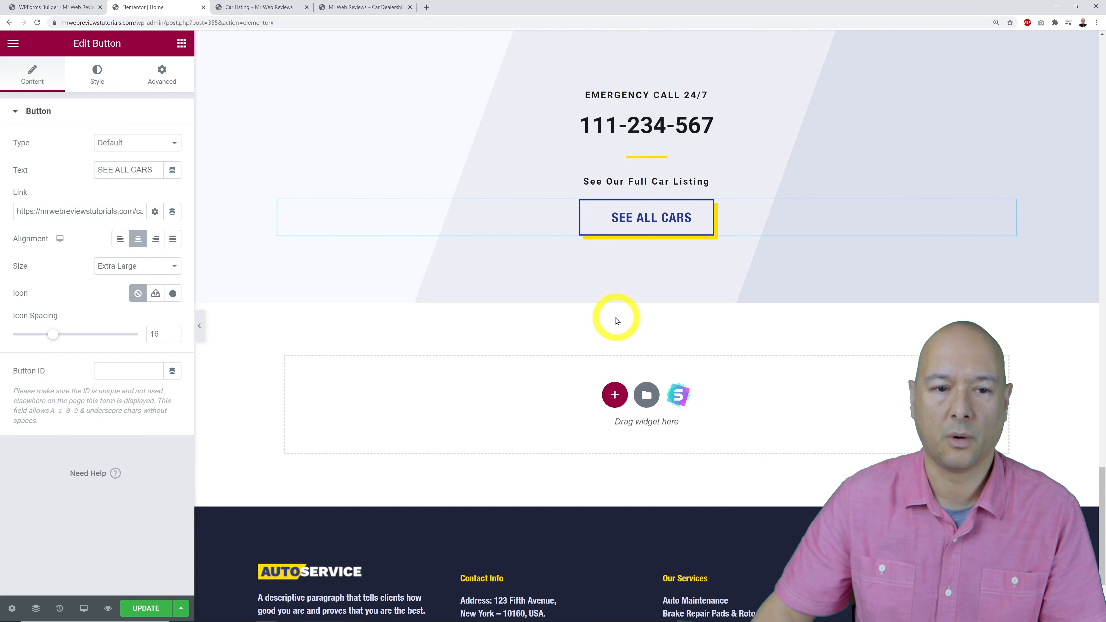
pyautogui.click(145, 608)
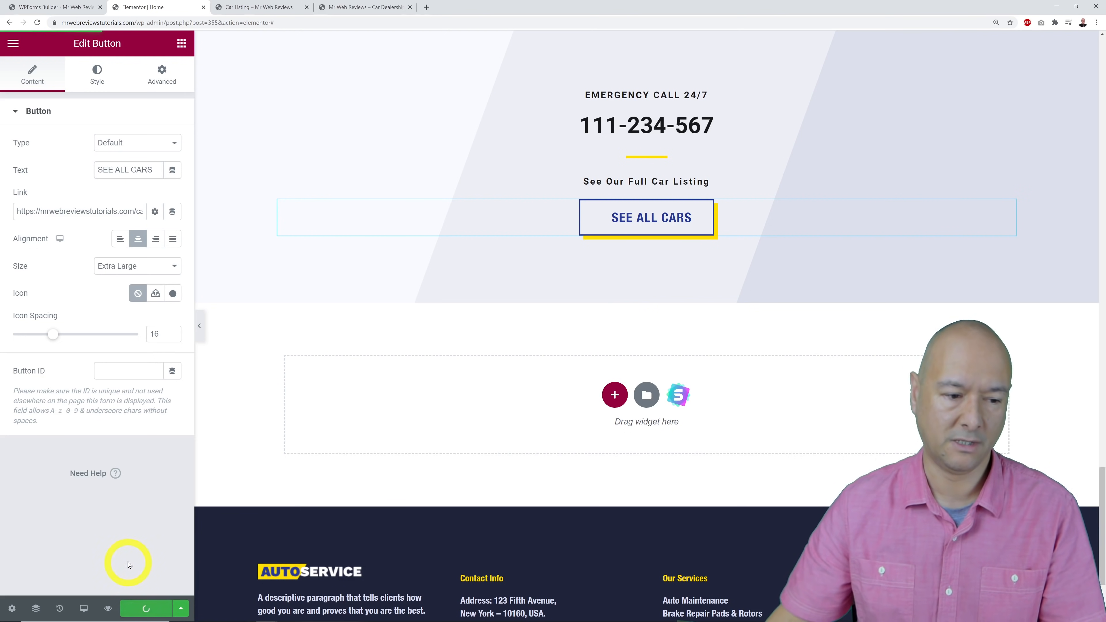
# Reload the live site to see the saved edits, peek at the car listing page, and return home.
pyautogui.scroll(10, 417, 502)
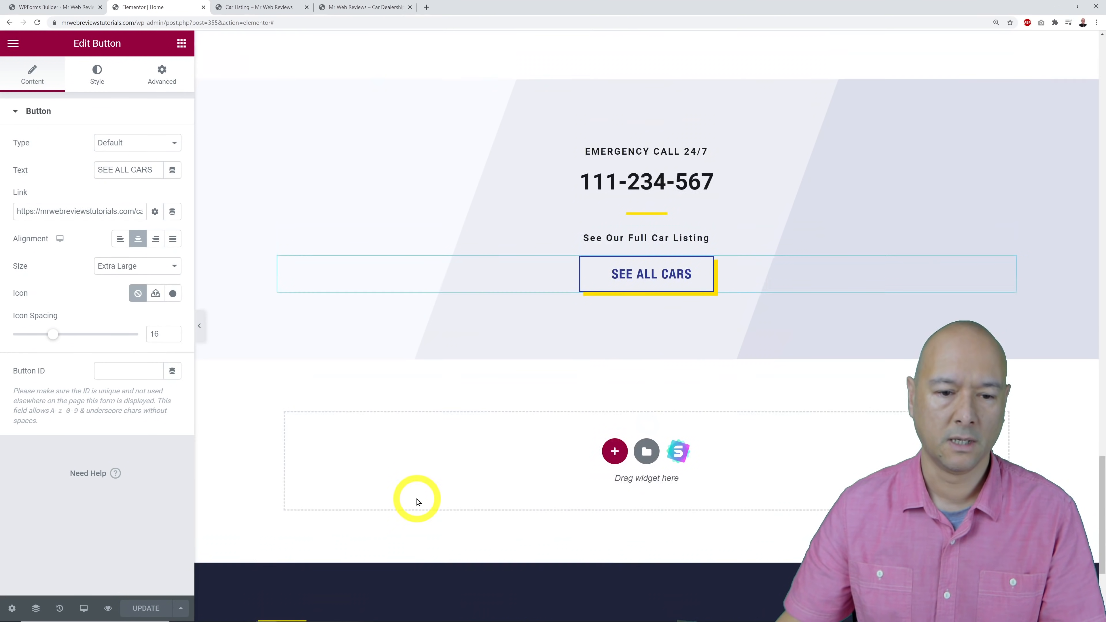
pyautogui.scroll(15, 416, 502)
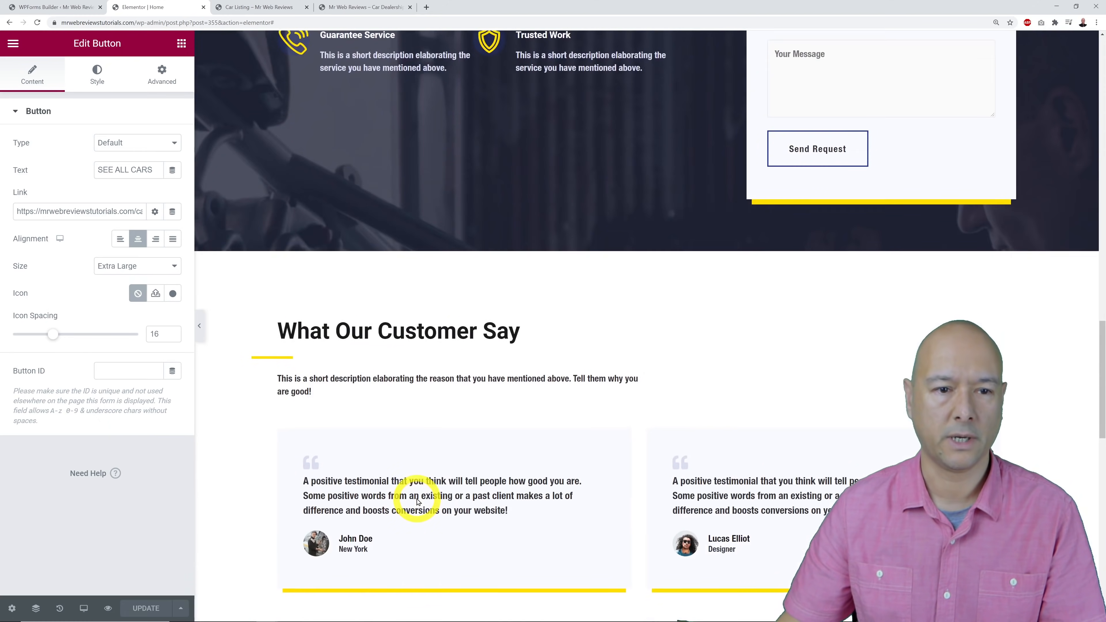
pyautogui.scroll(10, 417, 502)
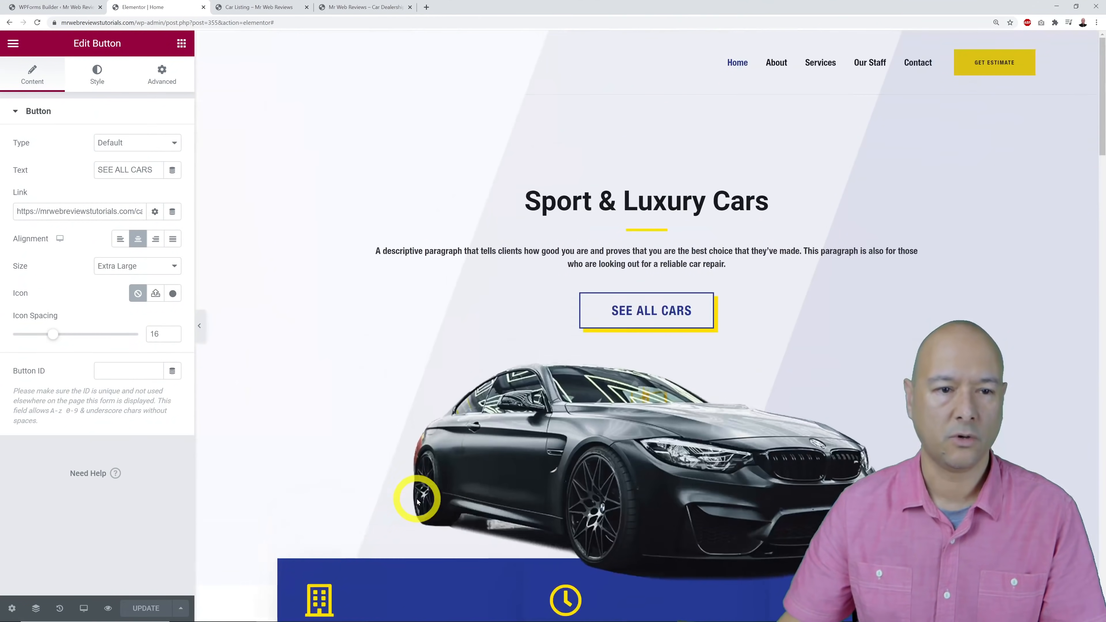
pyautogui.click(378, 7)
pyautogui.press('F5')
pyautogui.click(584, 89)
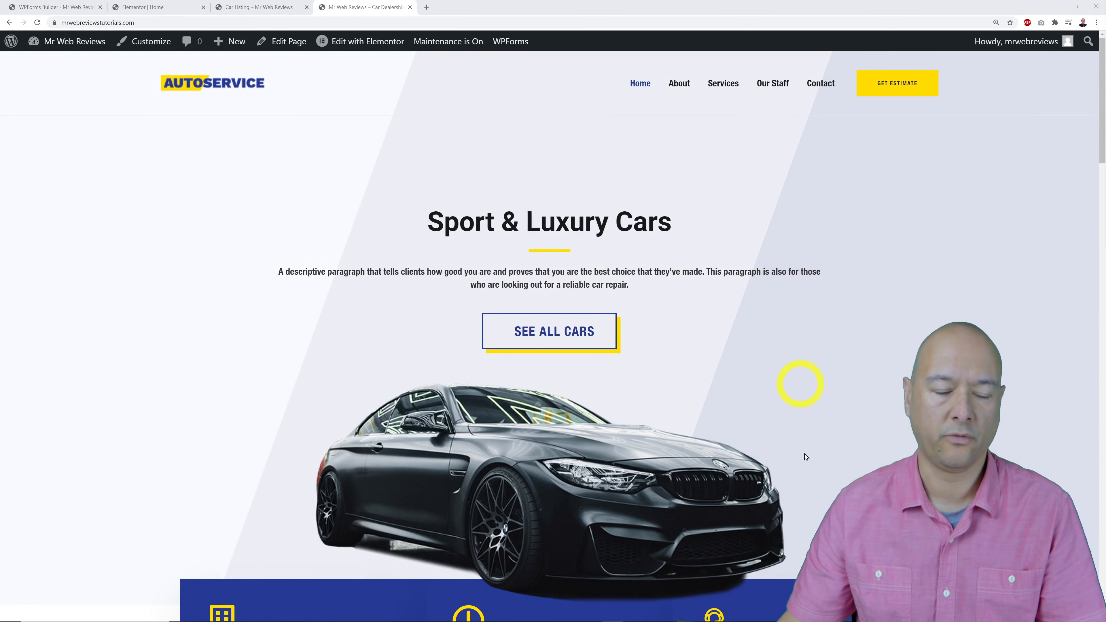
pyautogui.click(567, 336)
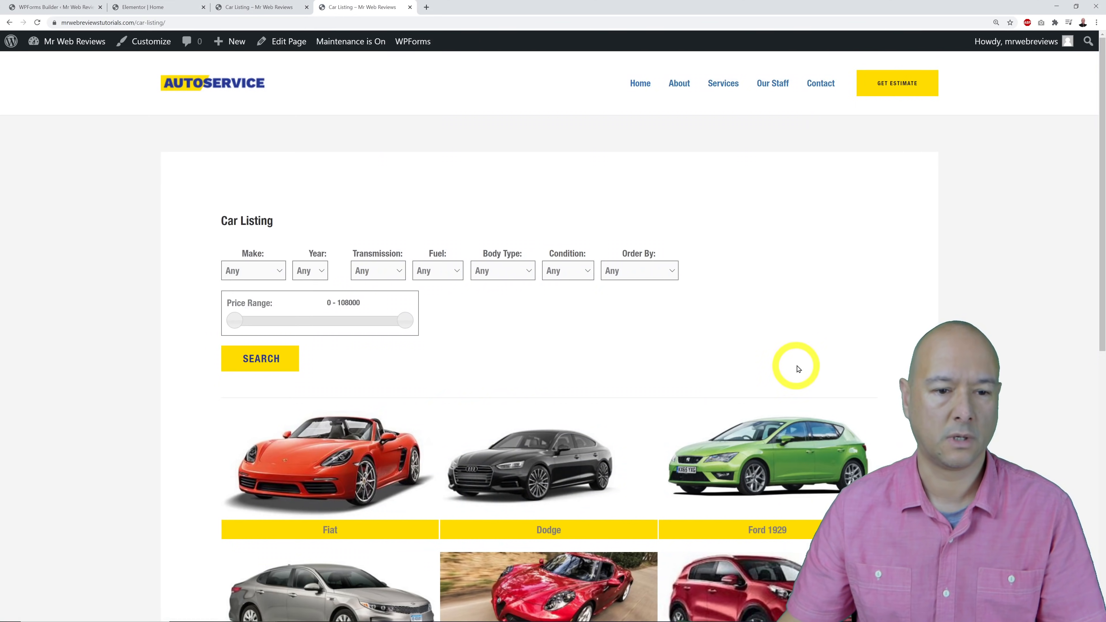
pyautogui.click(214, 90)
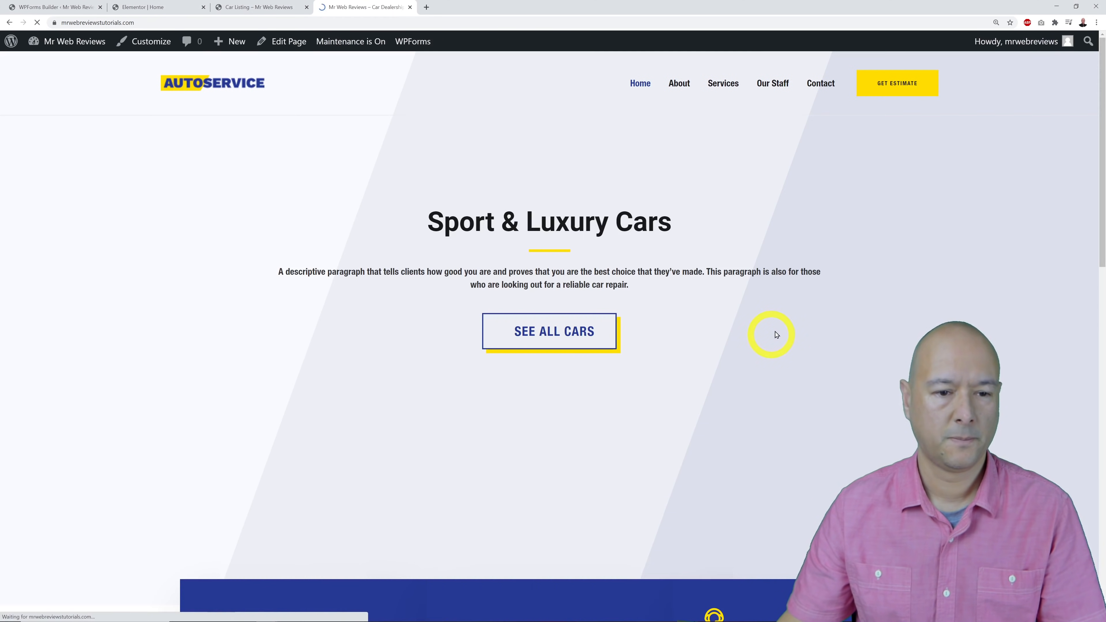
# Scroll the live home page down through every section to the footer and back up.
pyautogui.scroll(-8, 777, 335)
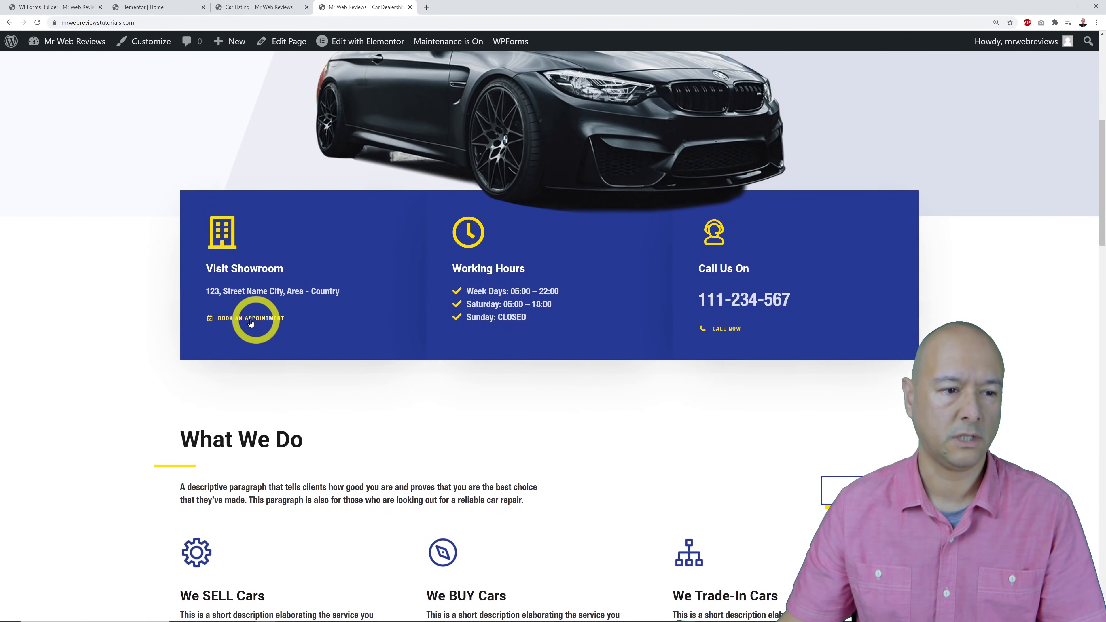
pyautogui.scroll(-3, 920, 289)
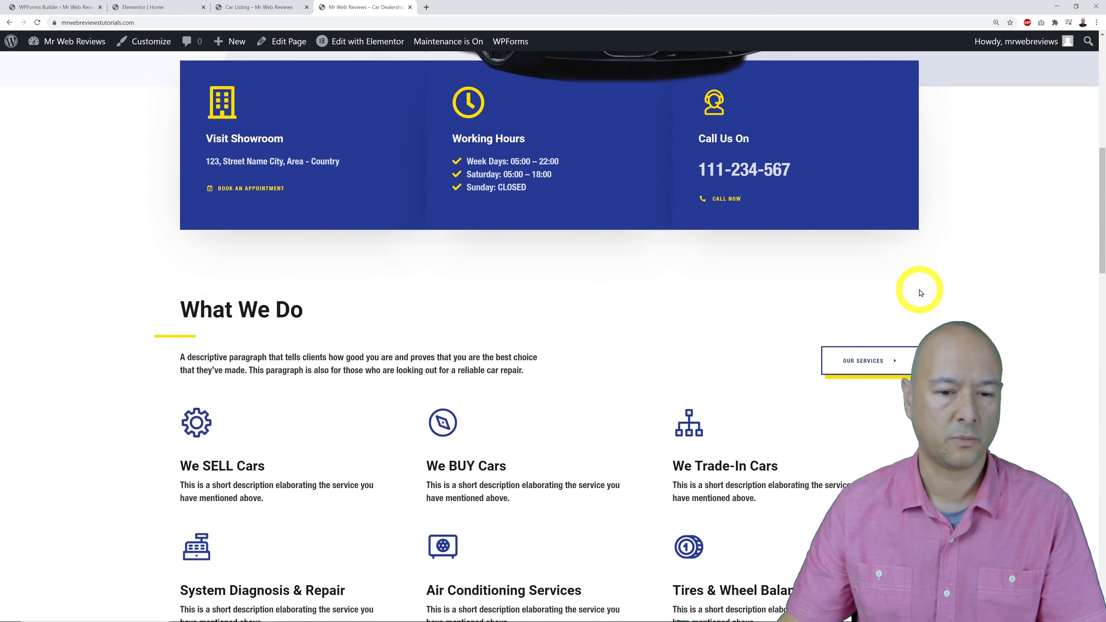
pyautogui.scroll(-3, 920, 291)
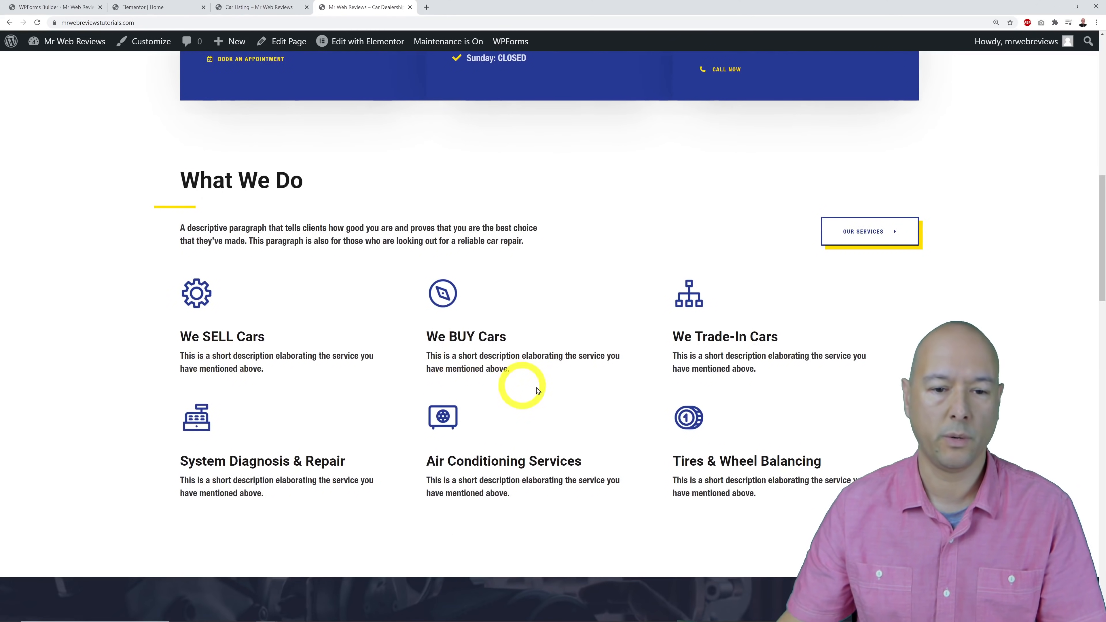
pyautogui.scroll(-8, 835, 372)
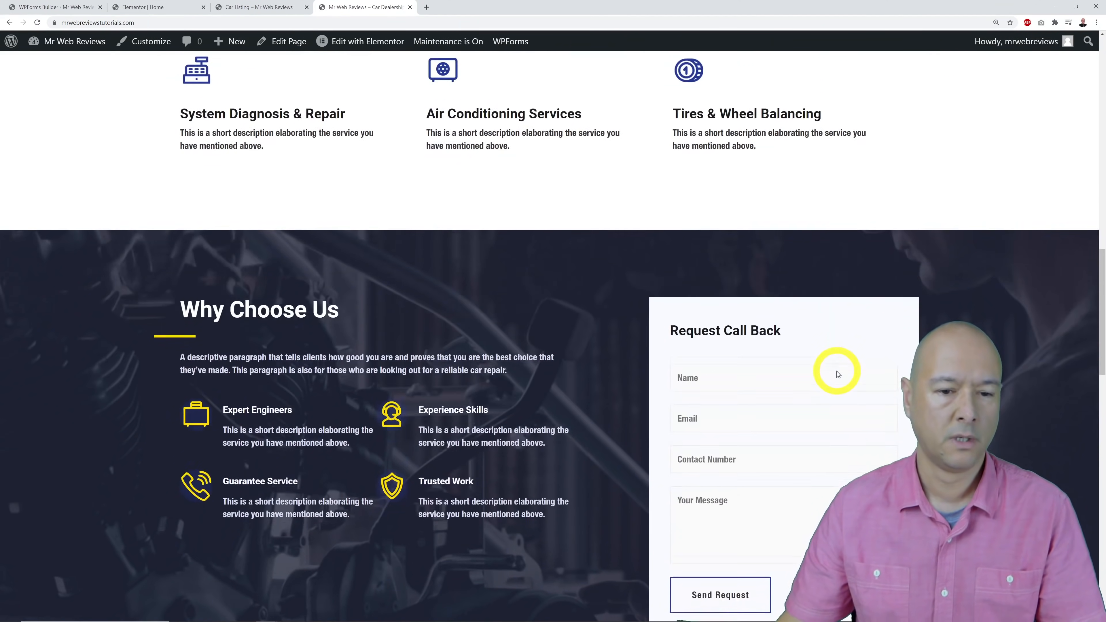
pyautogui.scroll(-3, 839, 375)
pyautogui.scroll(-5, 864, 425)
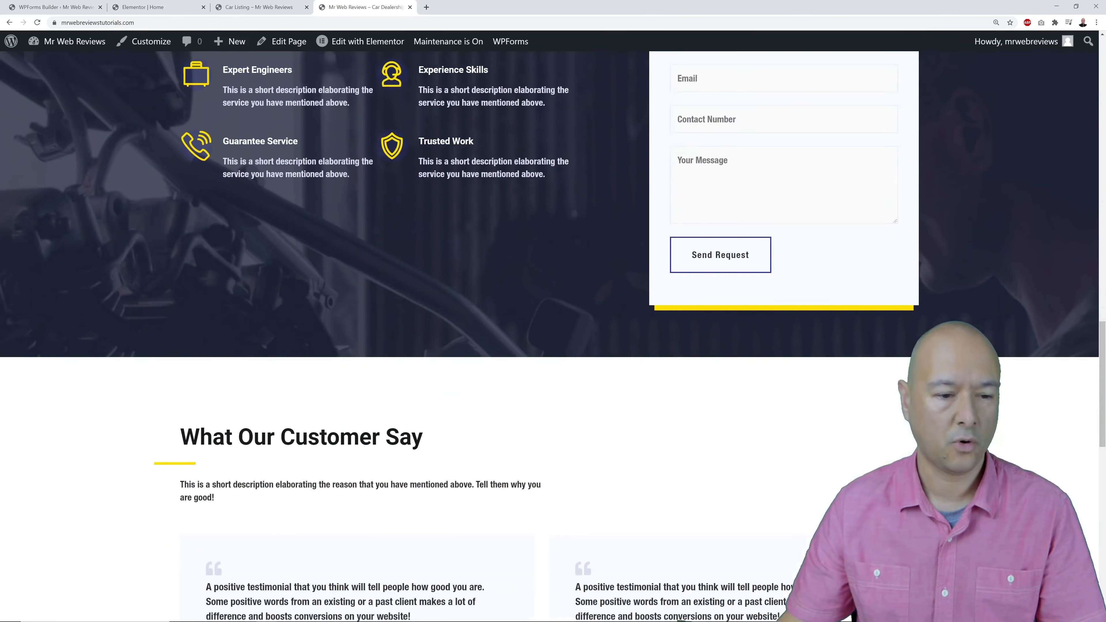
pyautogui.scroll(-7, 1015, 388)
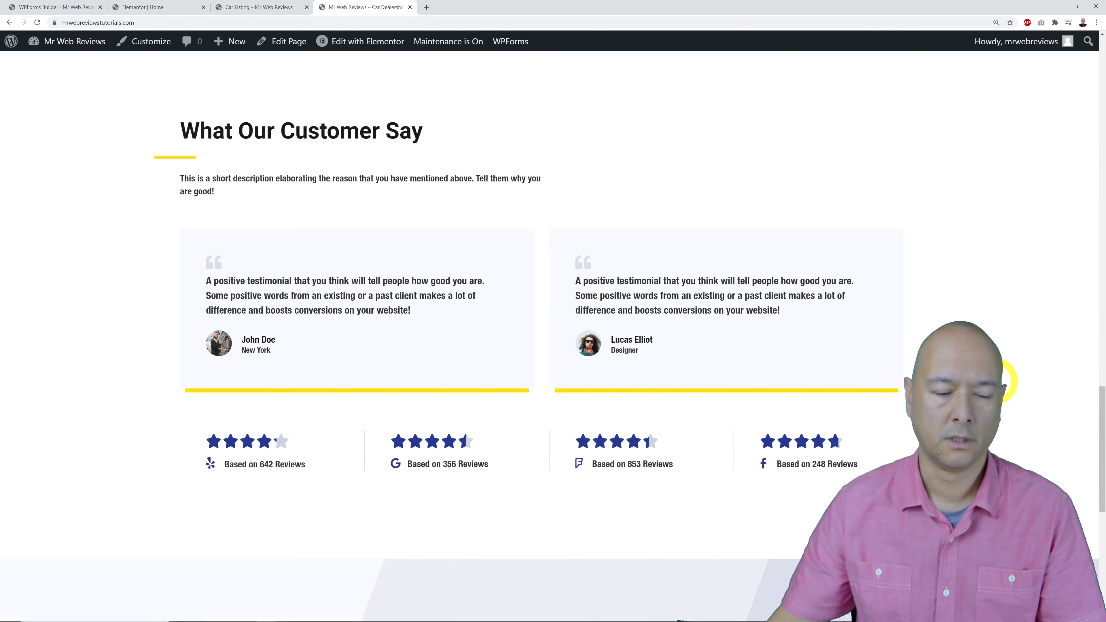
pyautogui.scroll(-10, 1006, 380)
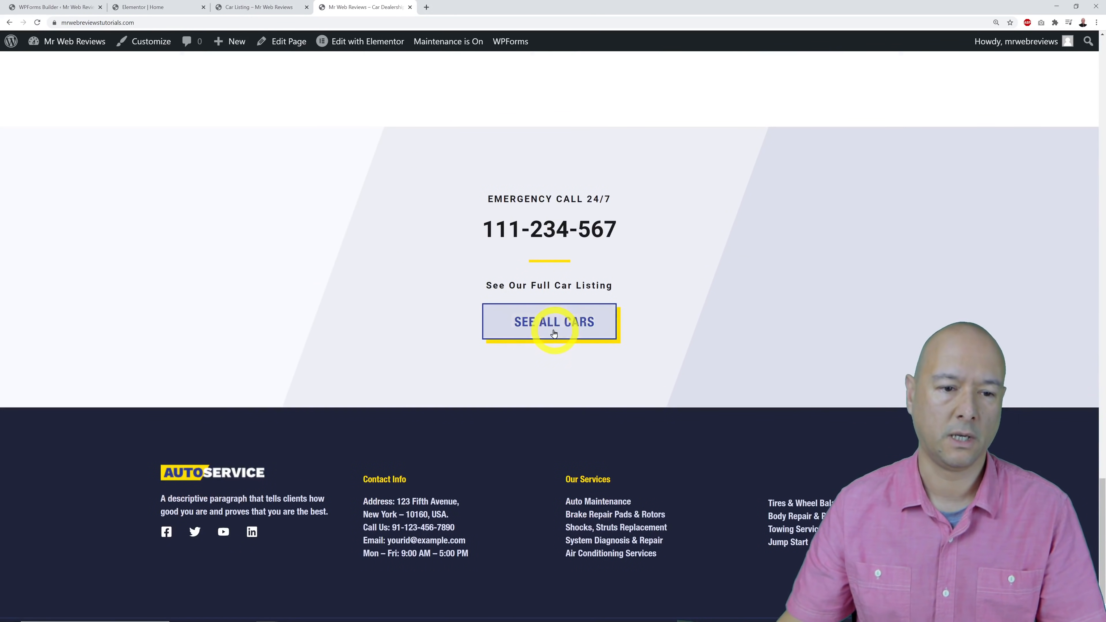
pyautogui.scroll(-2, 864, 454)
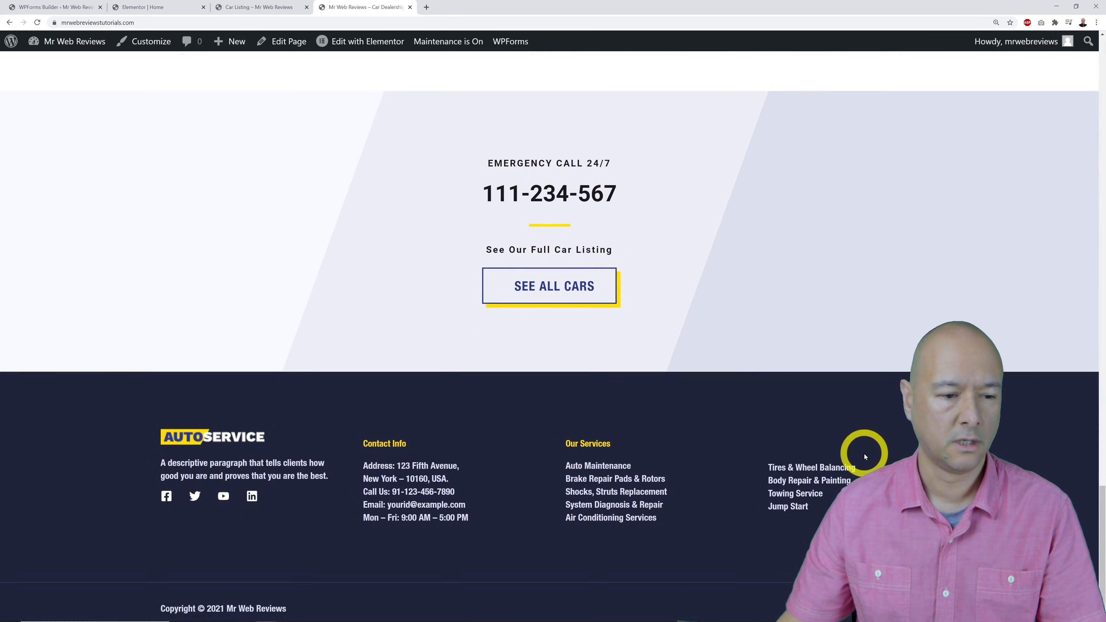
pyautogui.scroll(20, 553, 335)
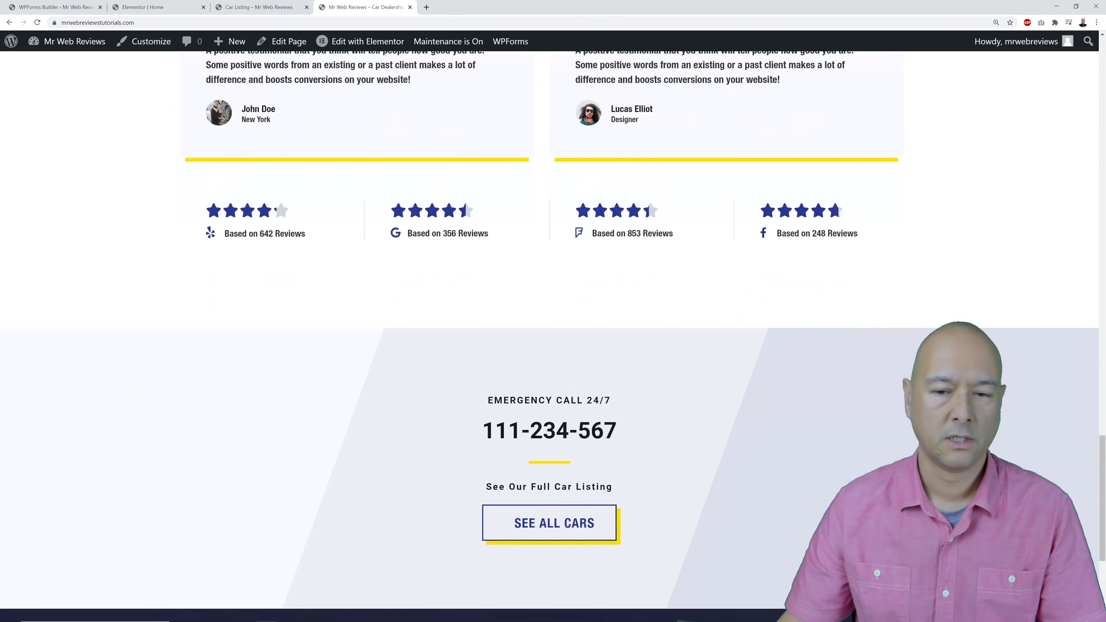
pyautogui.scroll(15, 553, 335)
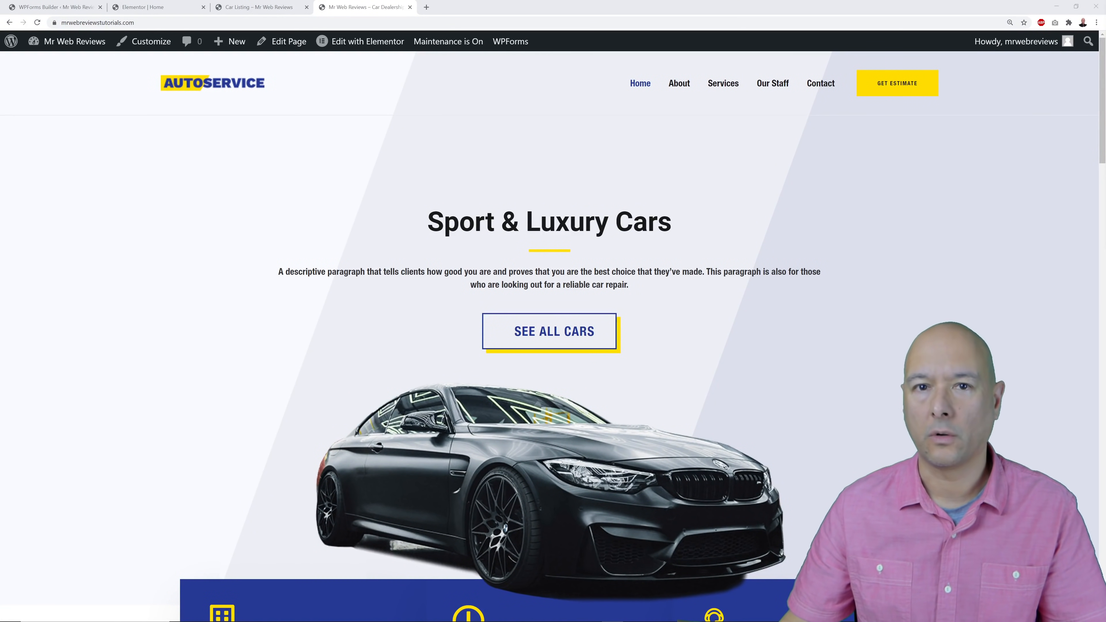
# Visit the About, Services, Our Staff and Contact pages from the live site menu.
pyautogui.click(680, 81)
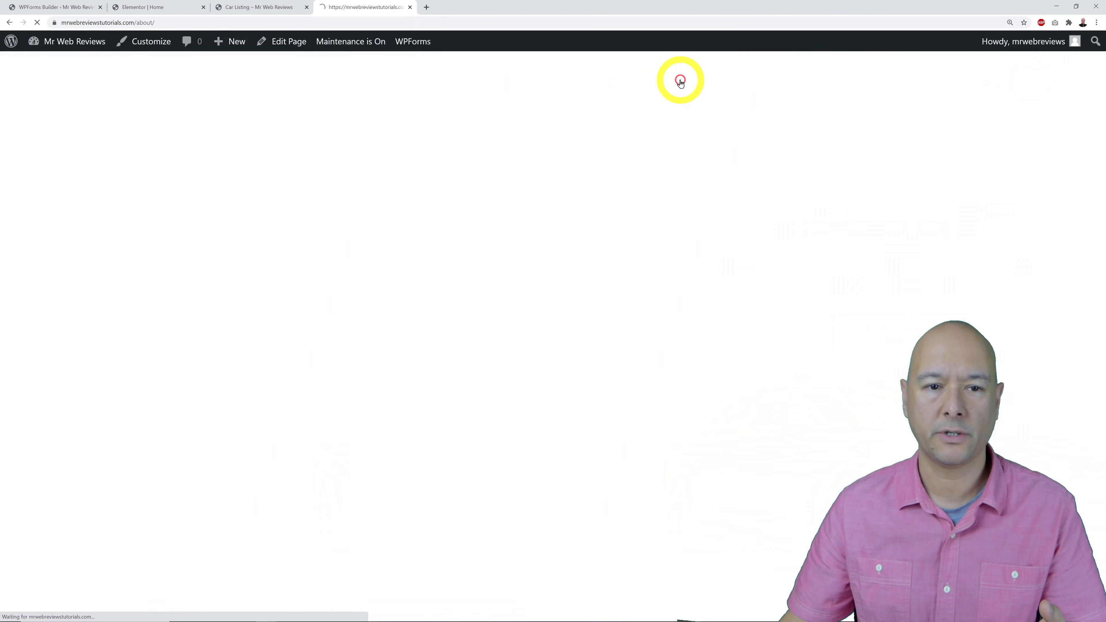
pyautogui.click(715, 87)
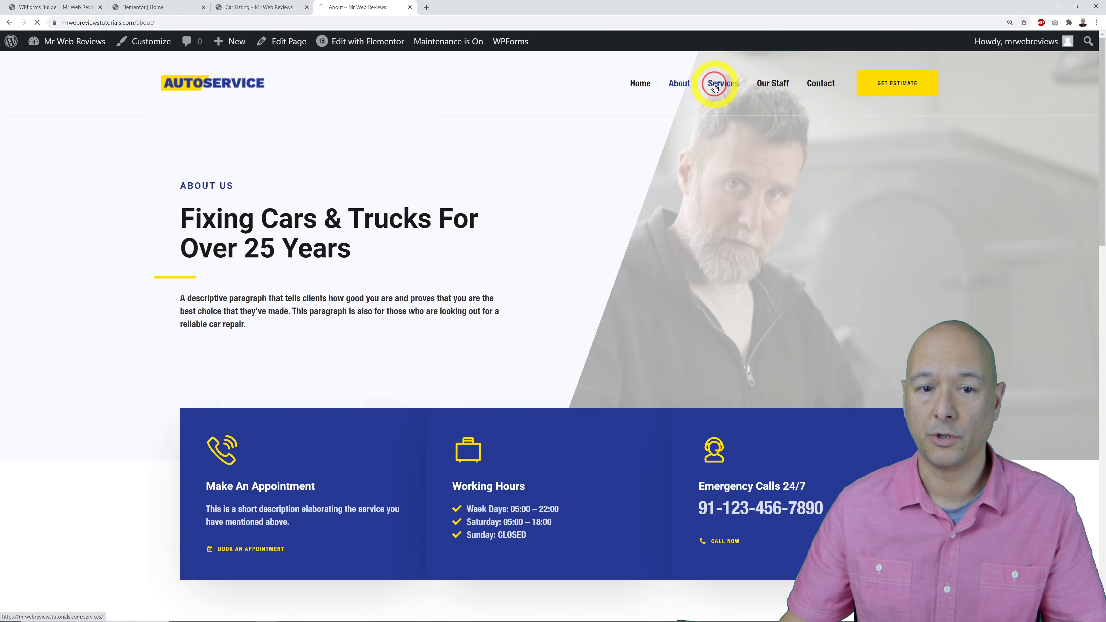
pyautogui.click(777, 85)
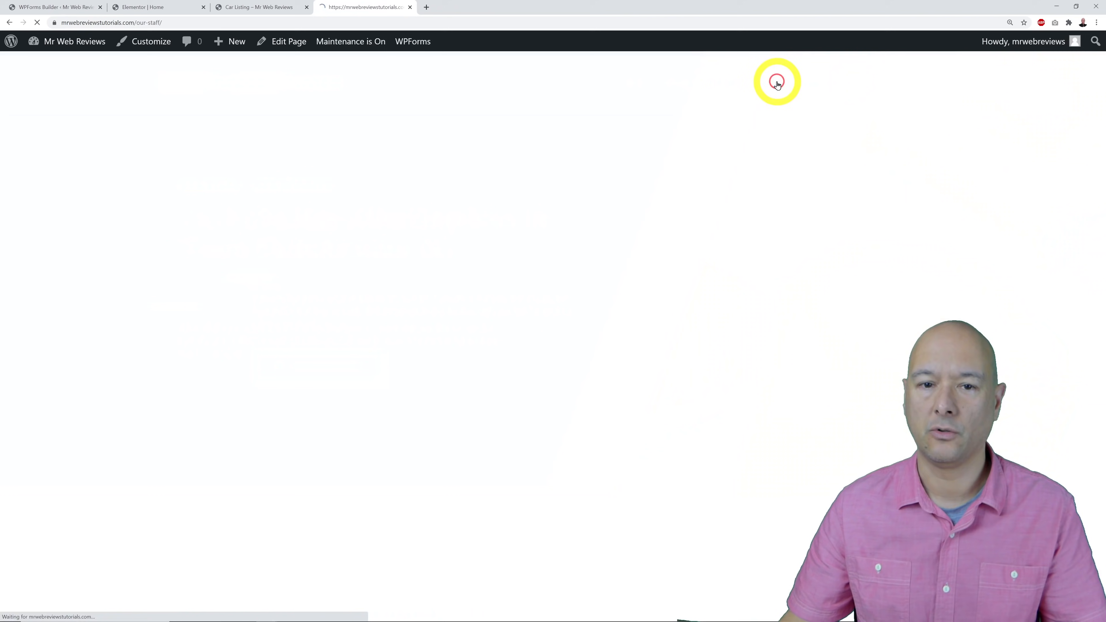
pyautogui.click(814, 84)
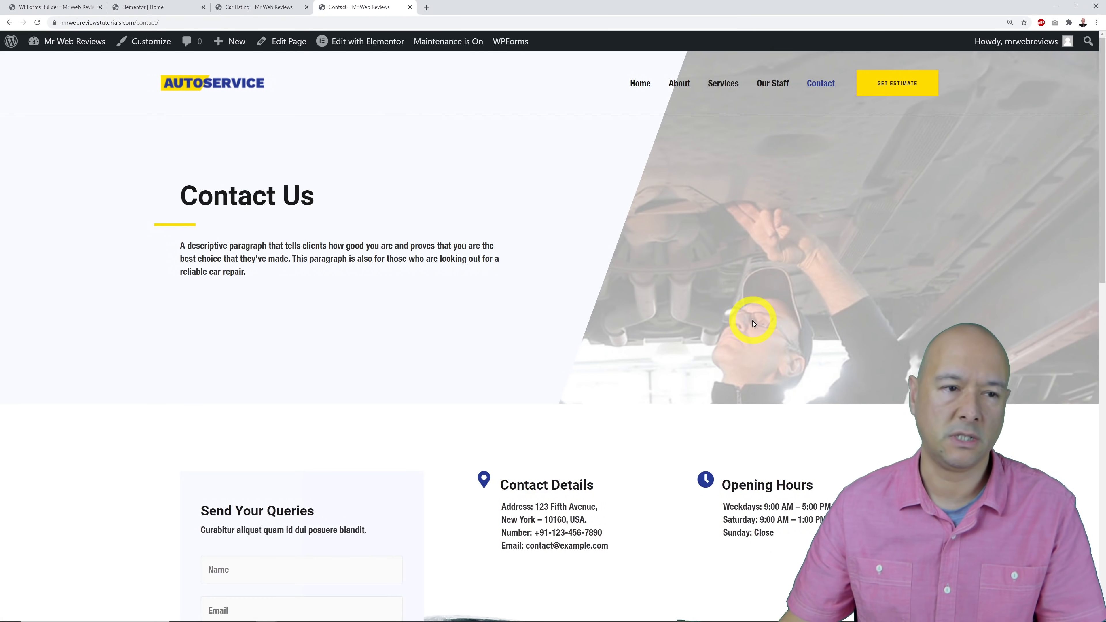
# Glance at the Elementor editor, then return from the Contact page to the live home page.
pyautogui.click(144, 7)
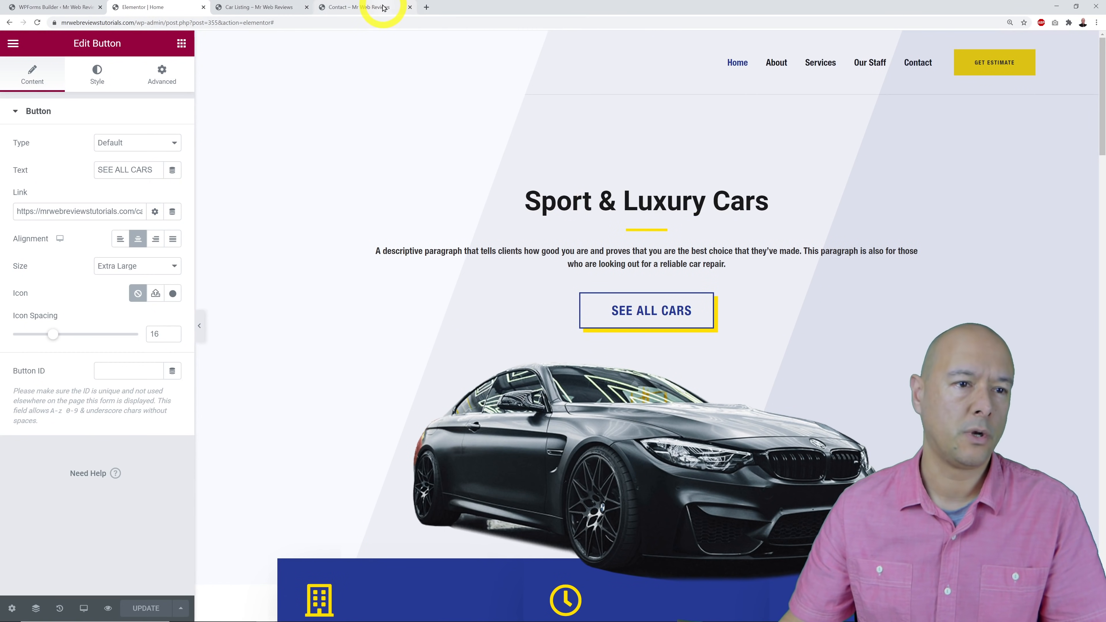
pyautogui.click(366, 7)
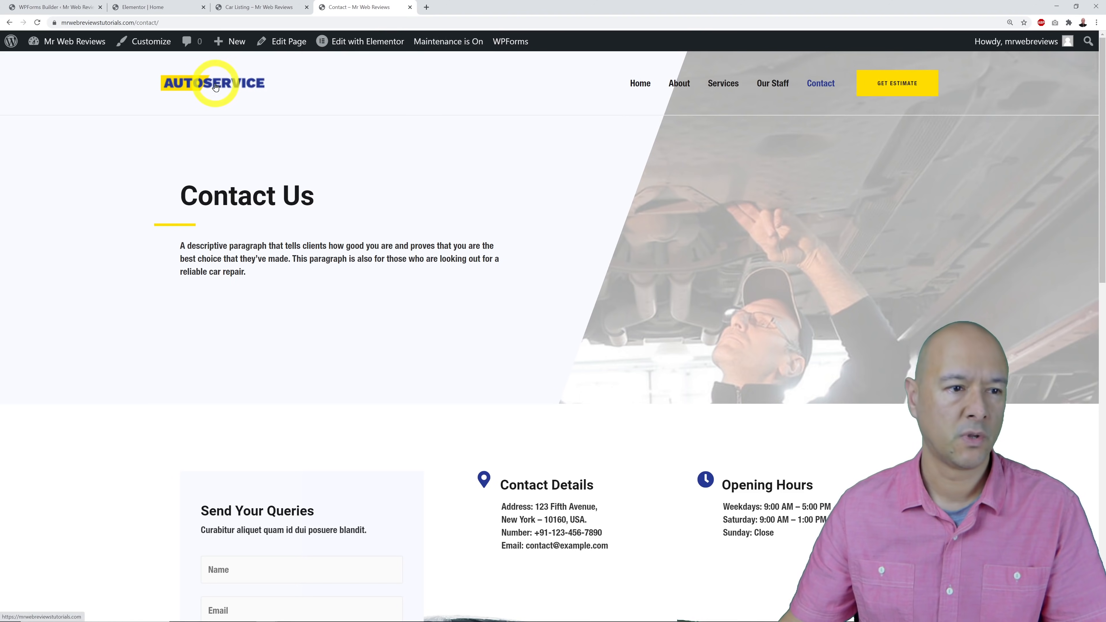
pyautogui.scroll(-15, 723, 118)
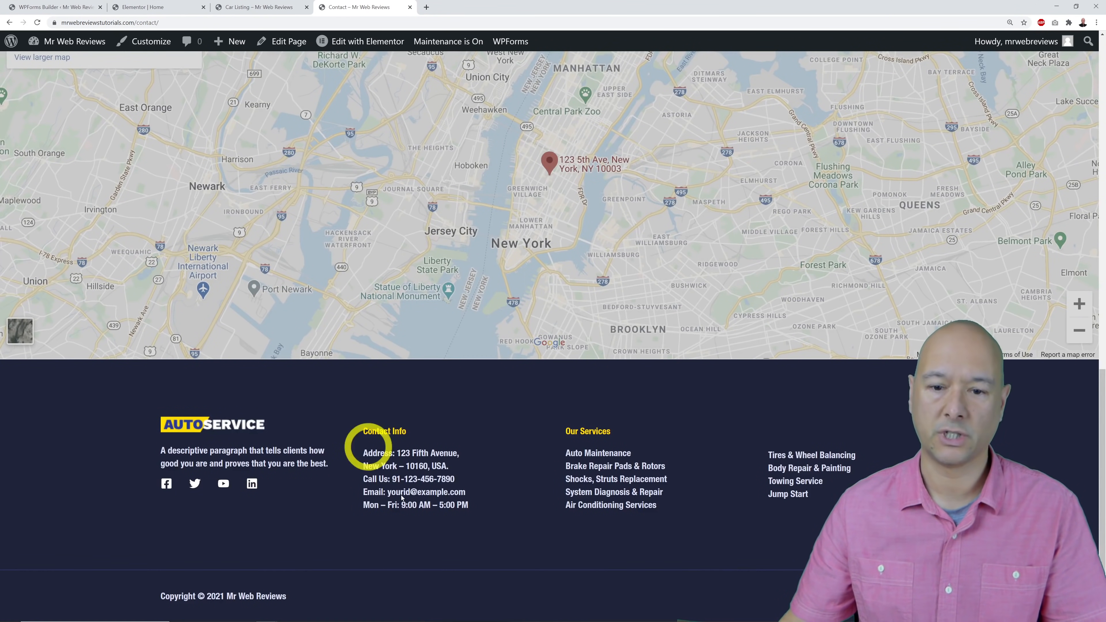
pyautogui.scroll(15, 553, 336)
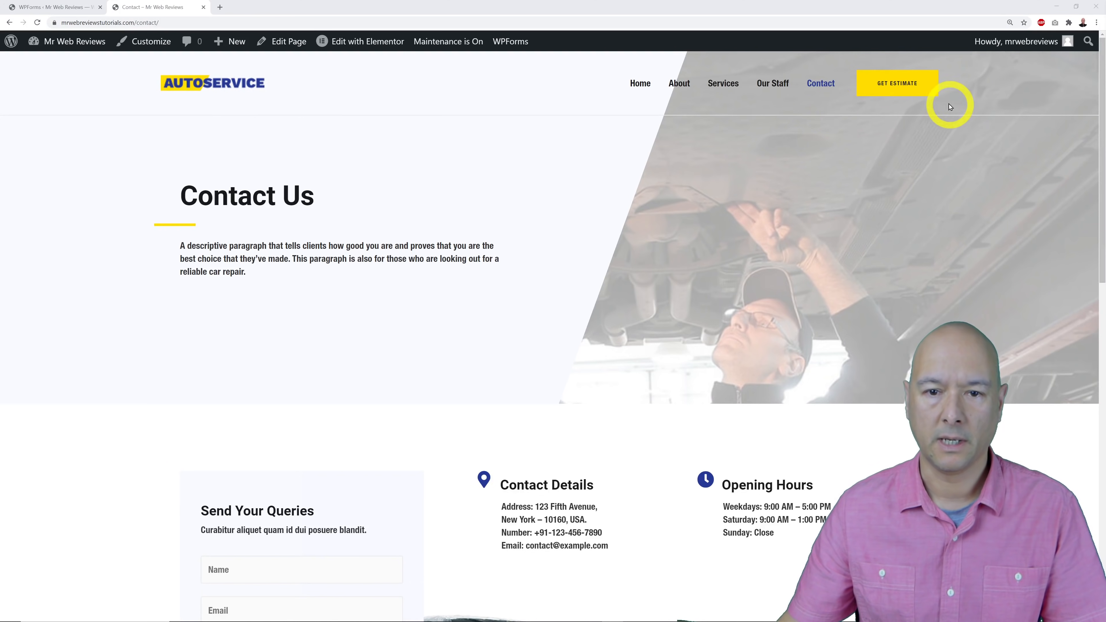
pyautogui.click(640, 93)
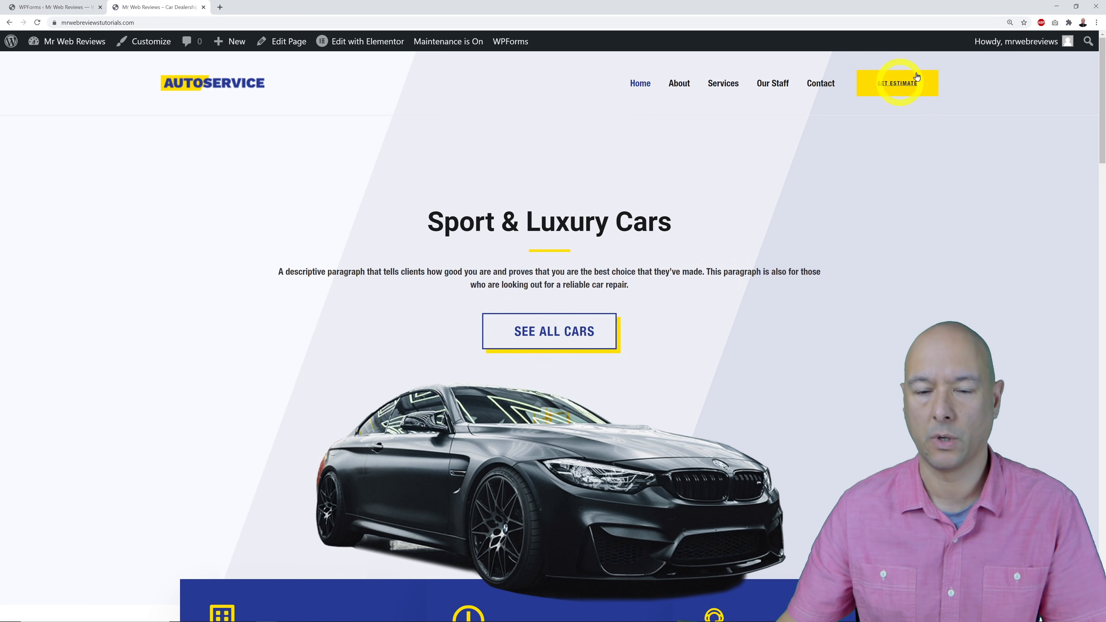
# Bring up the header logo settings in the theme Customizer from the WordPress admin.
pyautogui.click(59, 7)
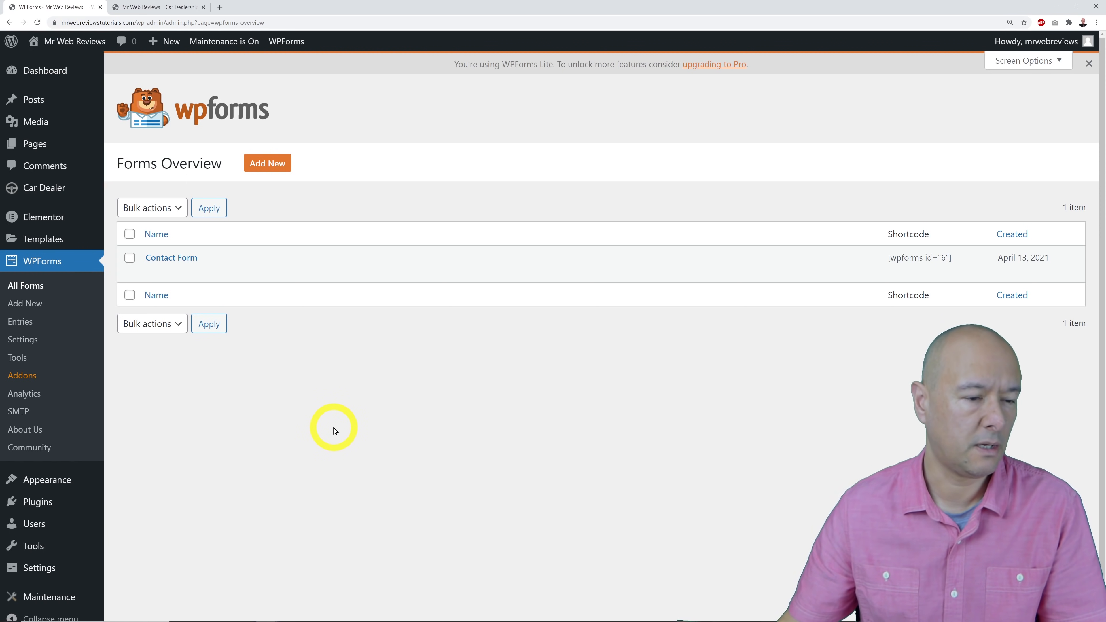
pyautogui.moveTo(75, 481)
pyautogui.click(123, 487)
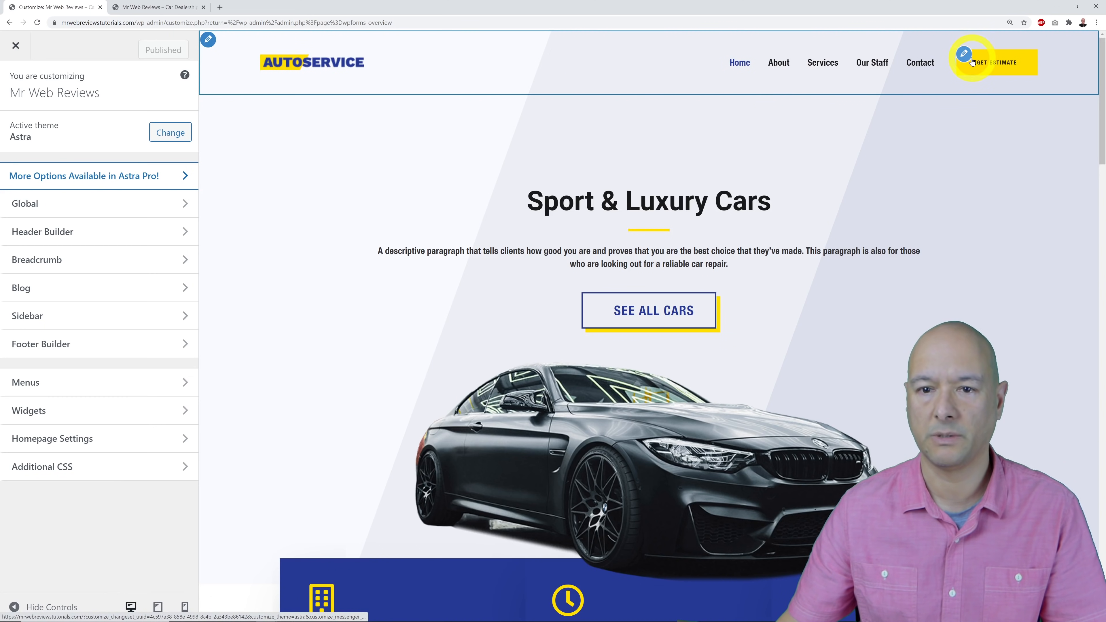
pyautogui.click(268, 68)
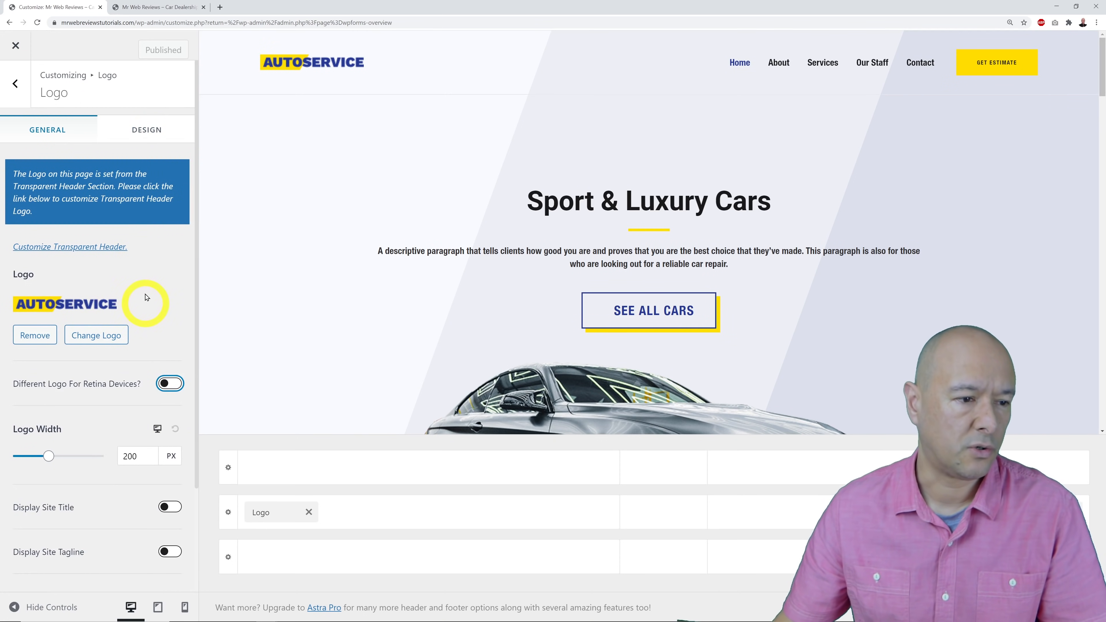
# Upload Logo.png and set it as the CAR DEALERSHIP header logo without cropping.
pyautogui.click(97, 336)
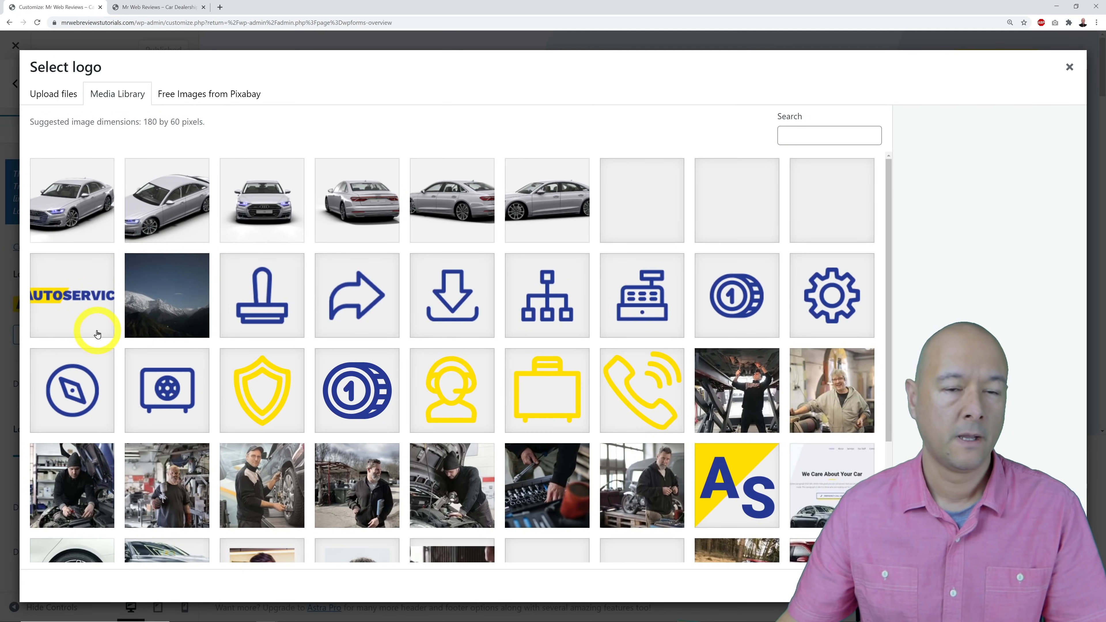
pyautogui.click(48, 94)
pyautogui.click(590, 316)
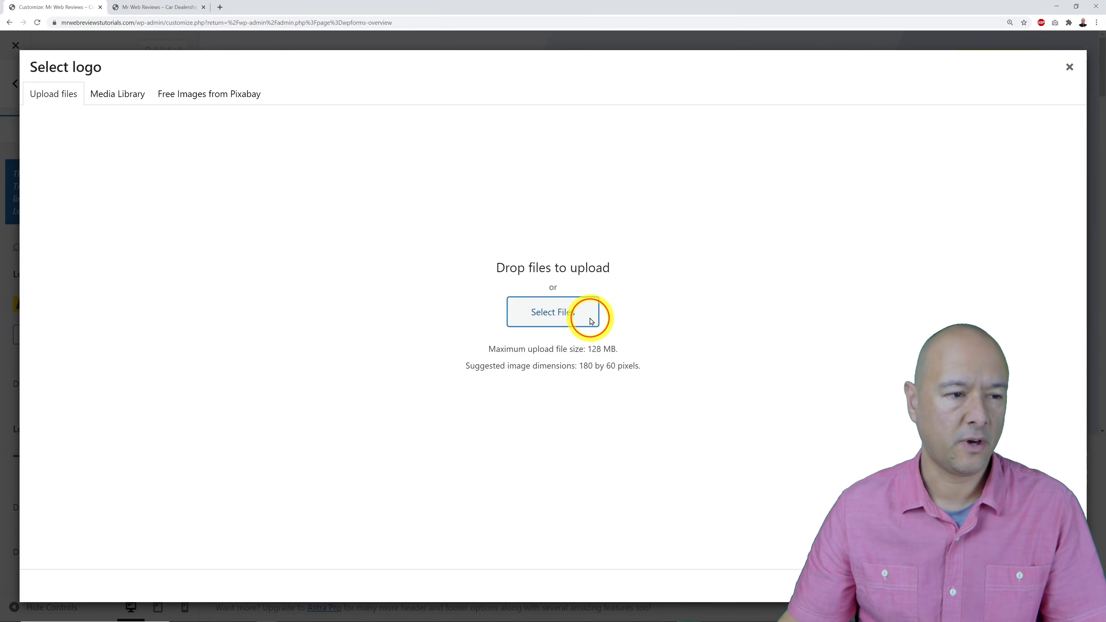
pyautogui.click(589, 93)
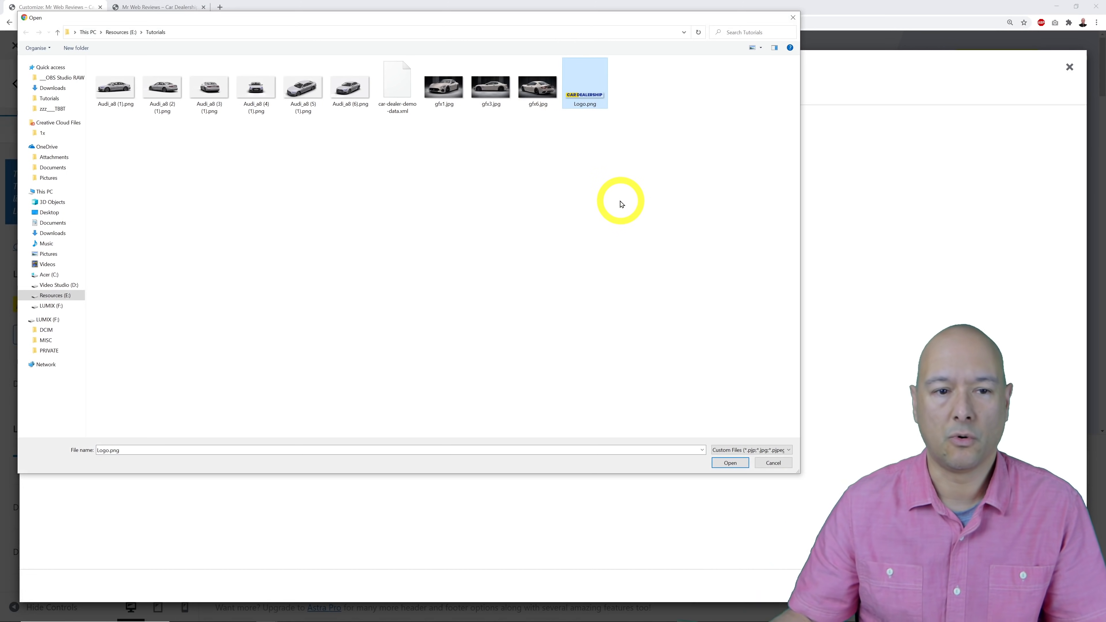
pyautogui.click(723, 462)
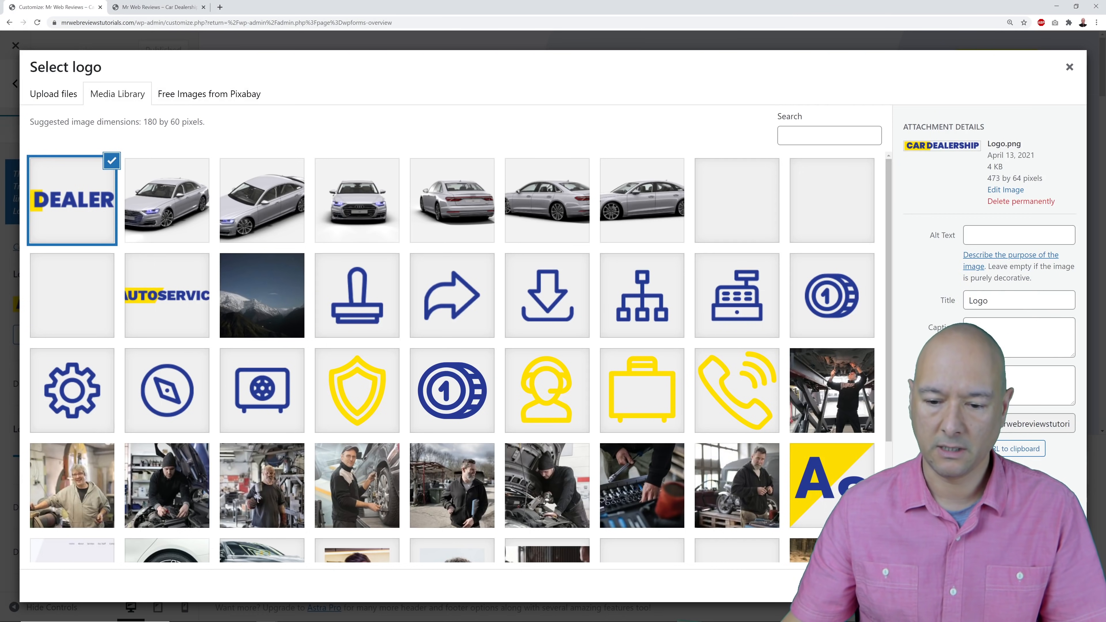
pyautogui.click(1058, 586)
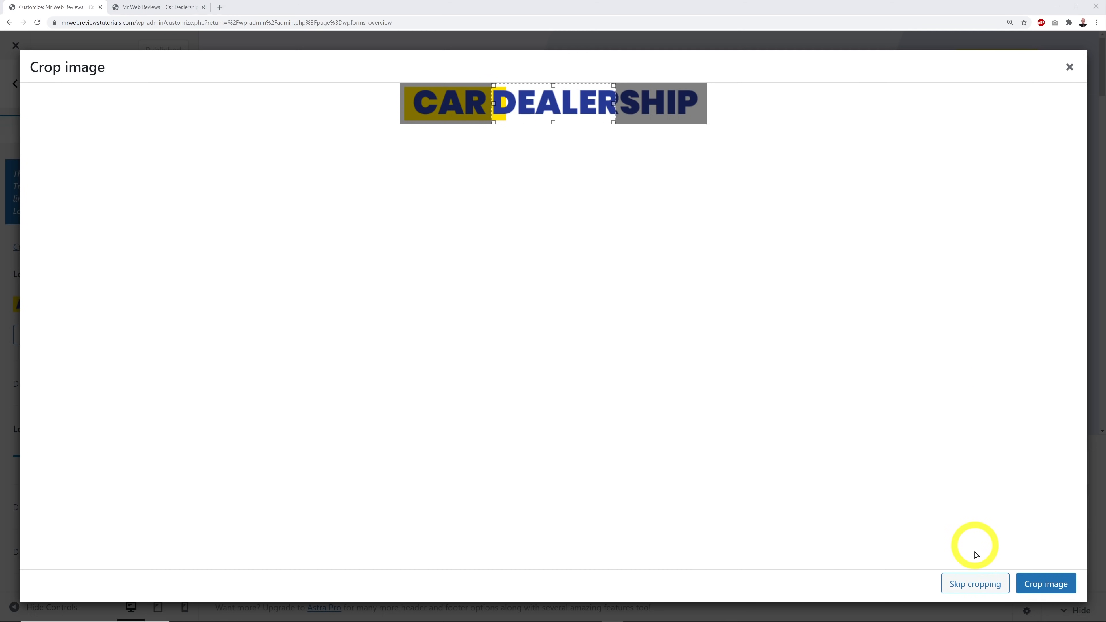
pyautogui.click(975, 584)
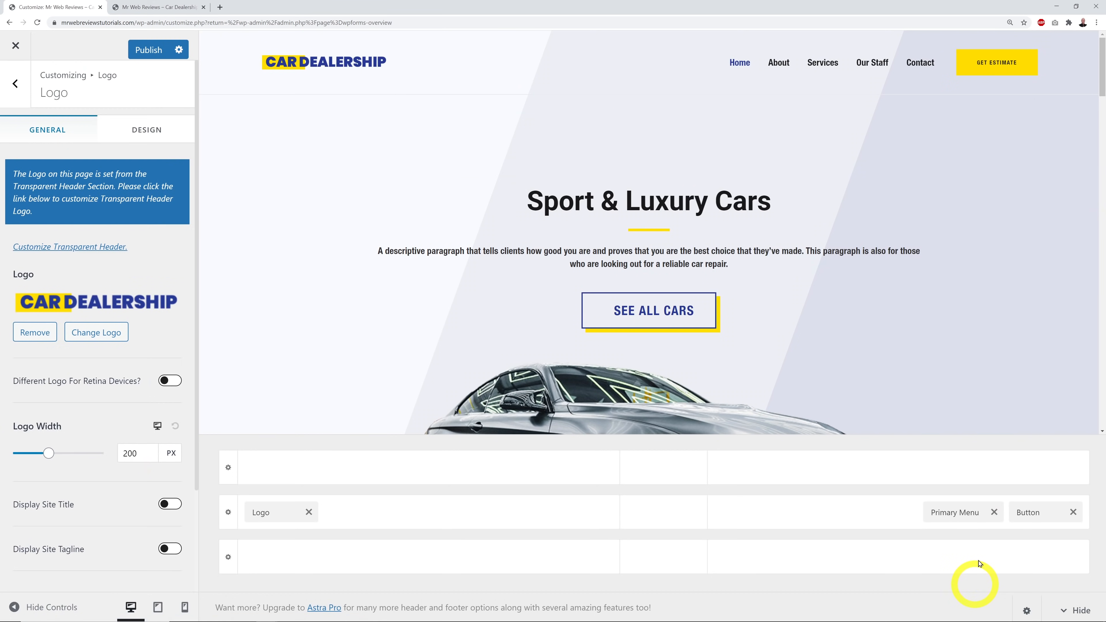
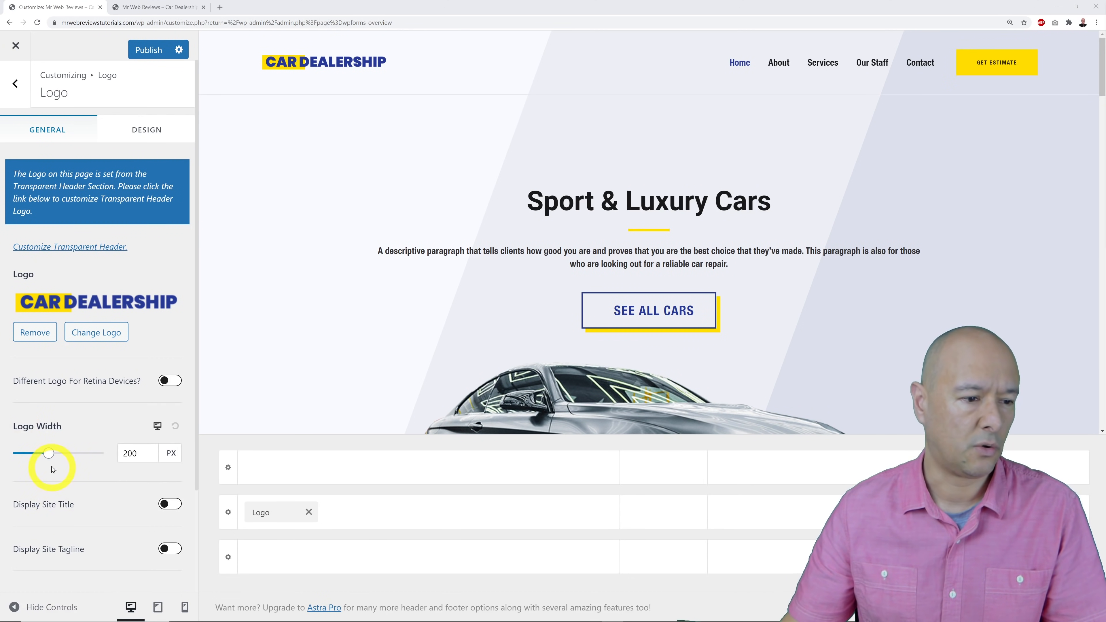
# Widen the header logo to 266 px and publish the change.
pyautogui.moveTo(51, 458)
pyautogui.mouseDown()
pyautogui.moveTo(63, 460)
pyautogui.moveTo(31, 458)
pyautogui.moveTo(54, 460)
pyautogui.mouseUp()
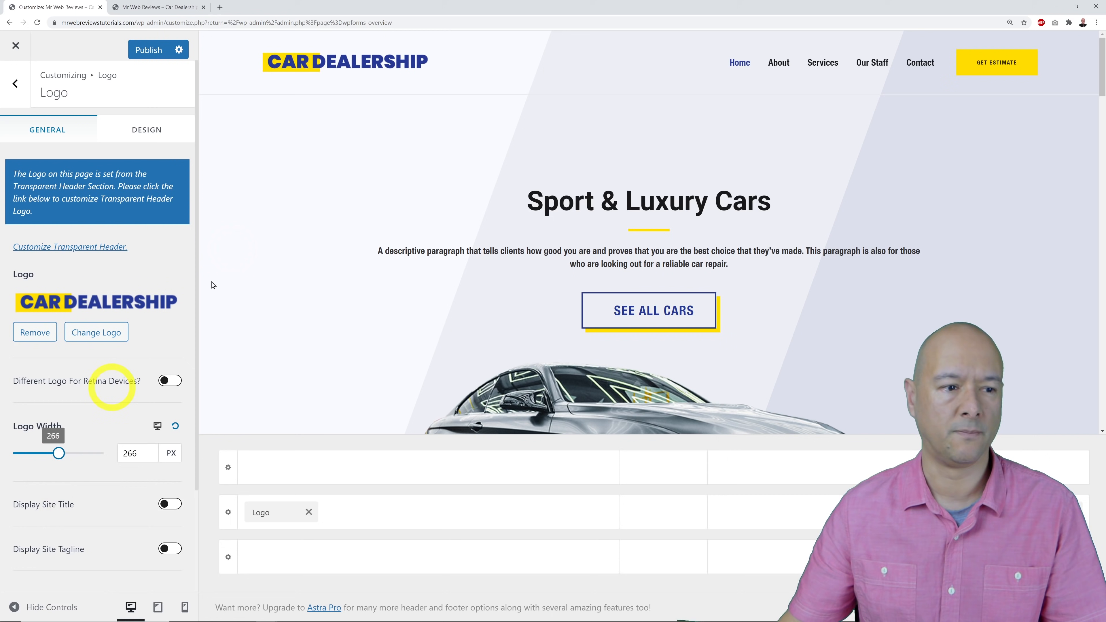
pyautogui.click(139, 50)
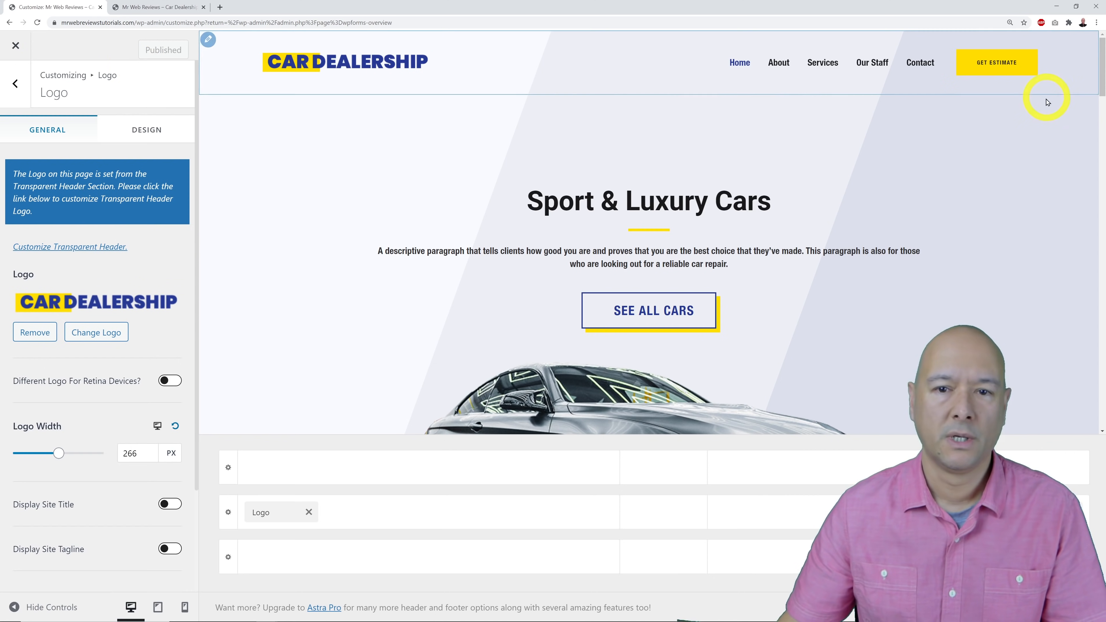
# Point the header button at the live site's car-listing URL and relabel it See All Cars.
pyautogui.moveTo(969, 62)
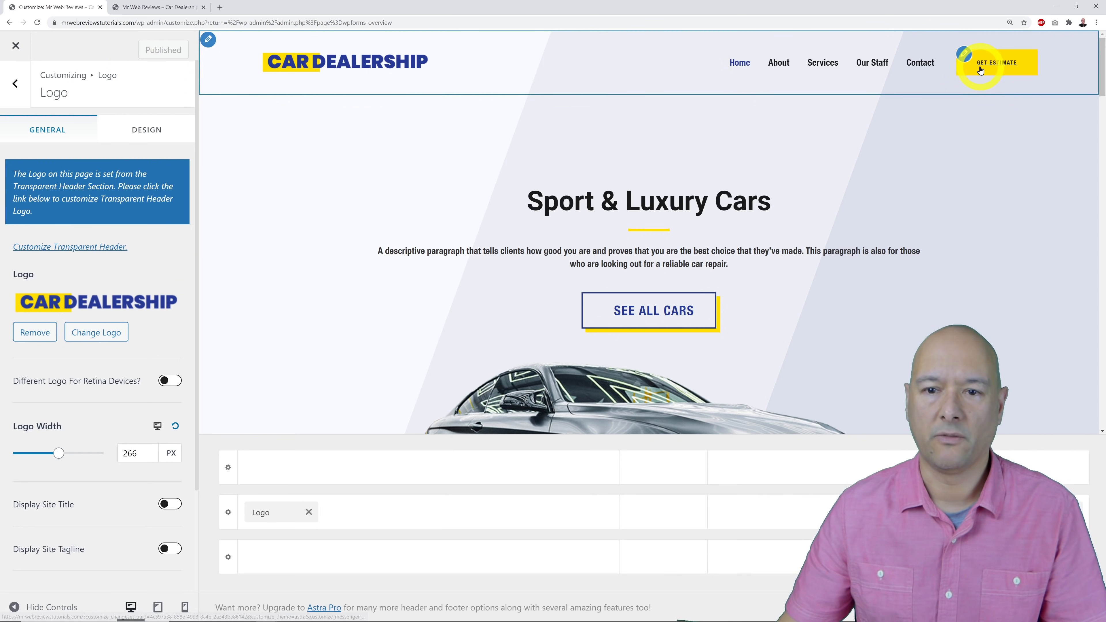
pyautogui.click(966, 55)
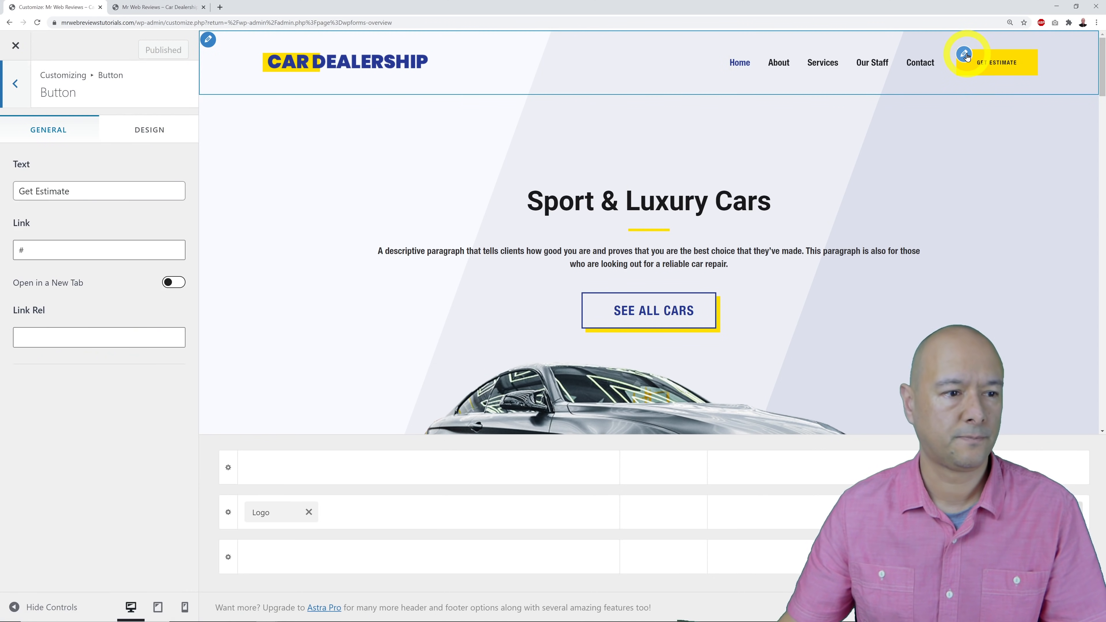
pyautogui.click(159, 8)
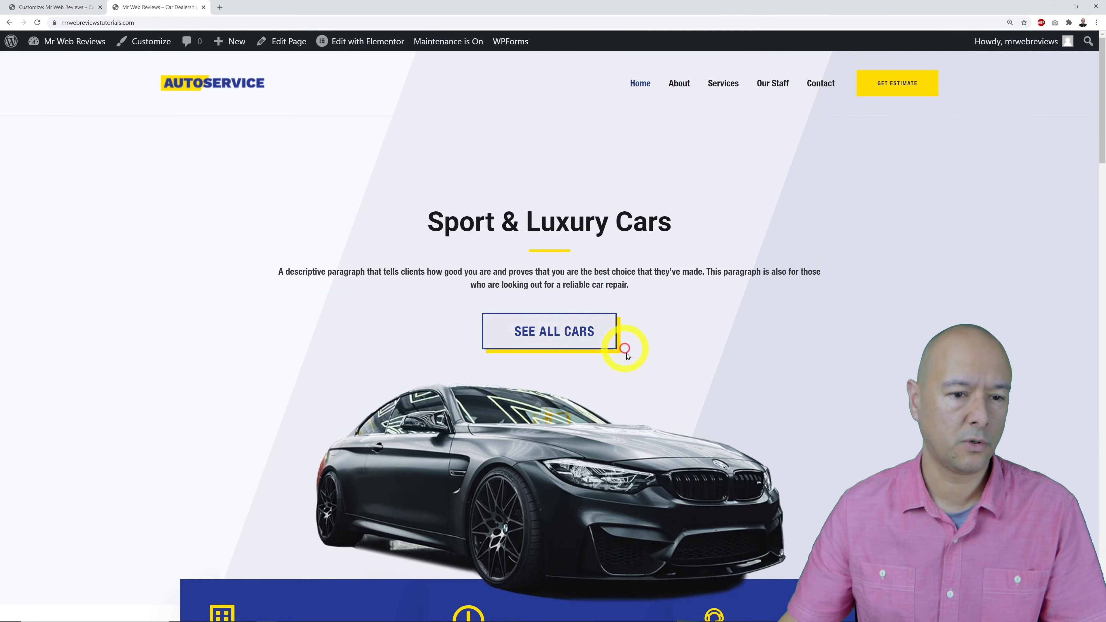
pyautogui.rightClick(556, 335)
pyautogui.click(605, 400)
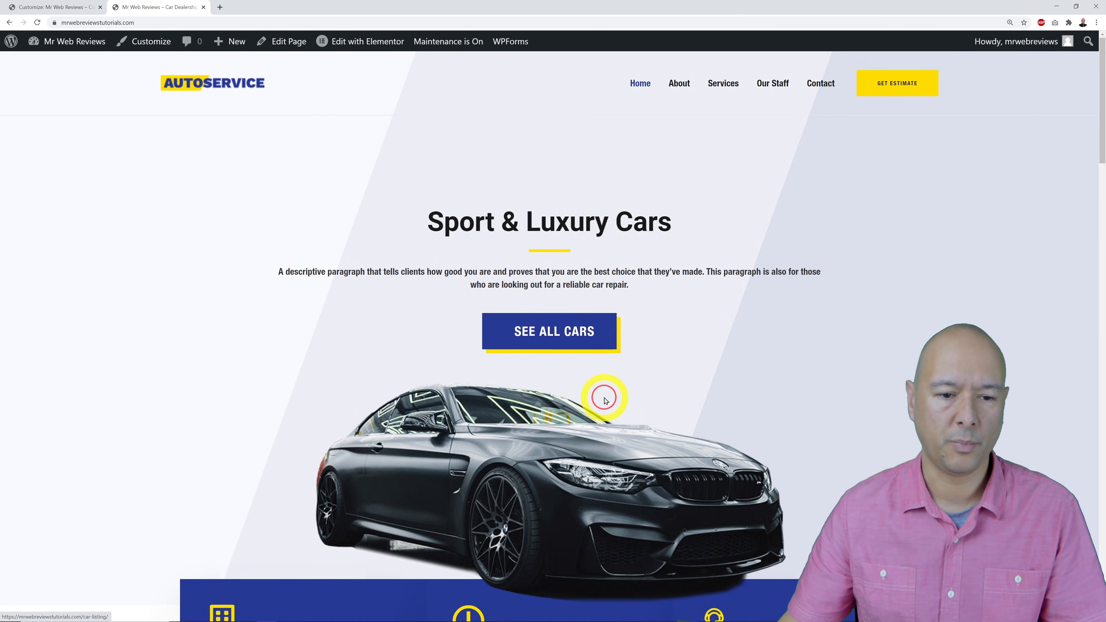
pyautogui.click(58, 6)
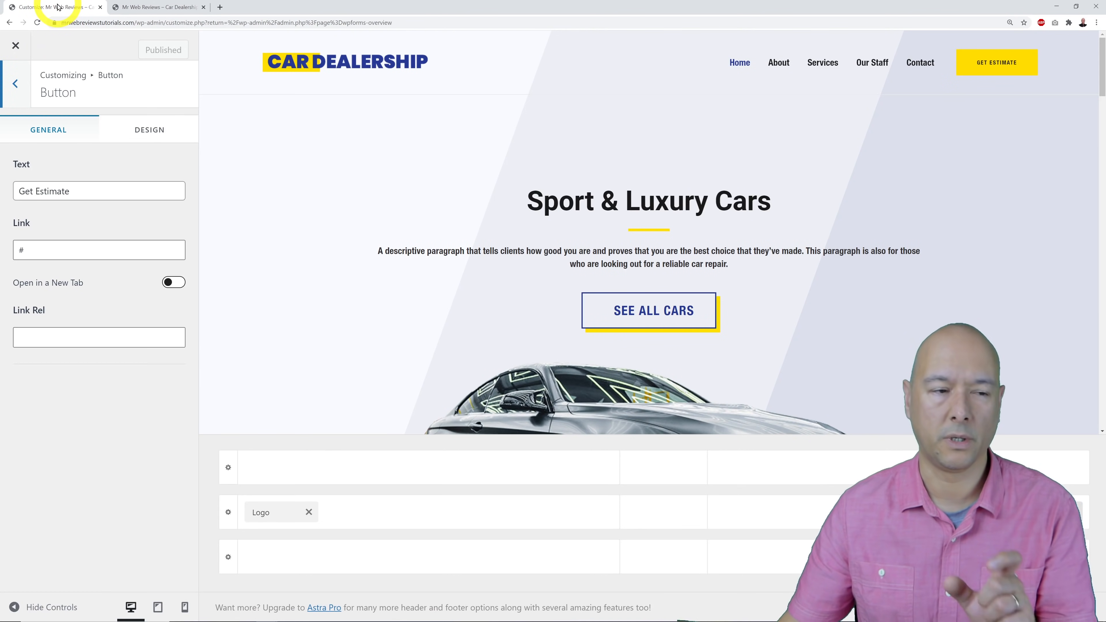
pyautogui.doubleClick(97, 248)
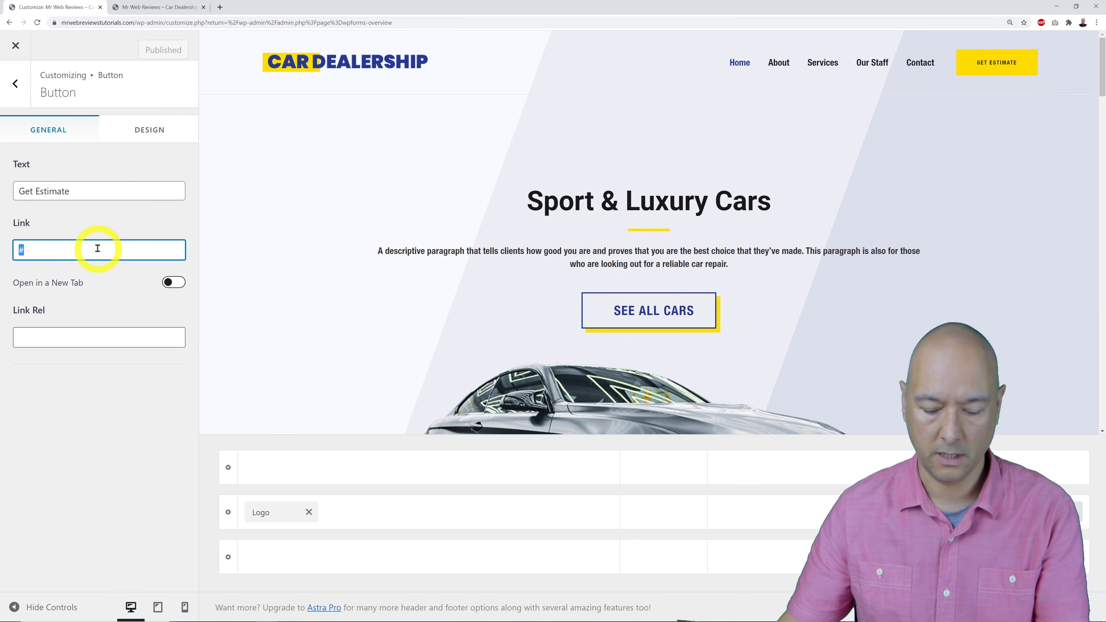
pyautogui.press('BackSpace')
pyautogui.write('https://mrwebreviewstutorials.com/car-listing/')
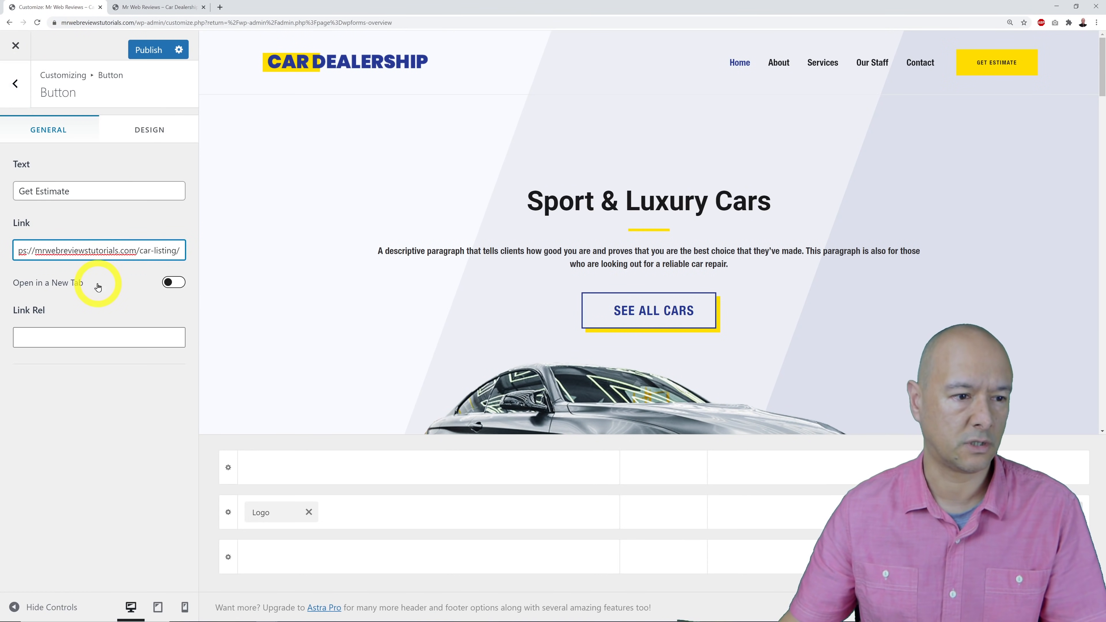
pyautogui.moveTo(78, 187); pyautogui.dragTo(12, 187)
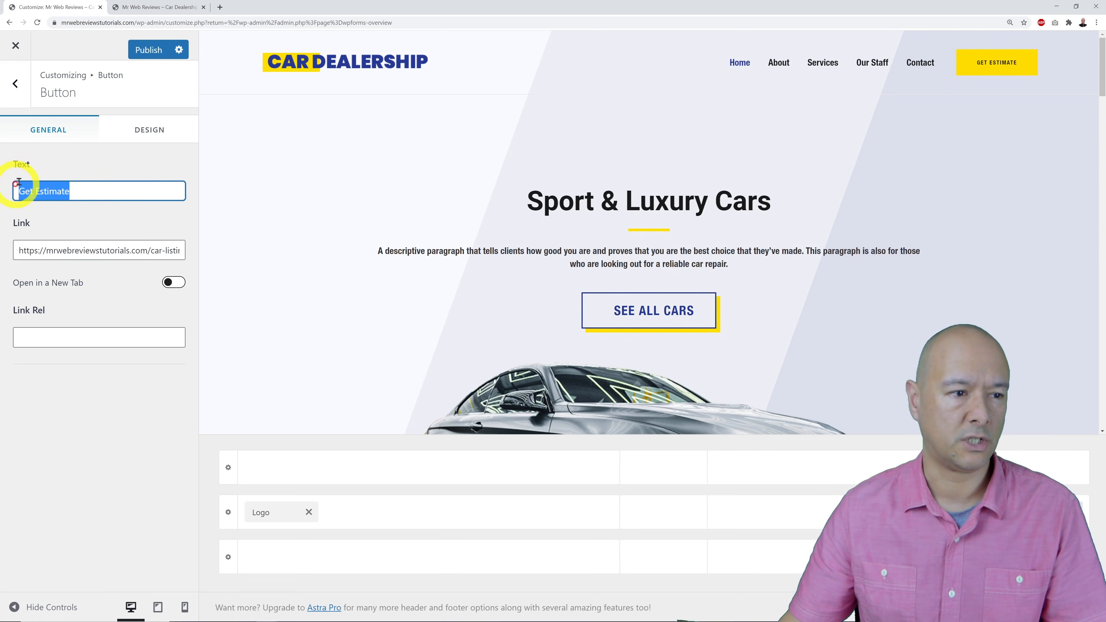
pyautogui.write('See A')
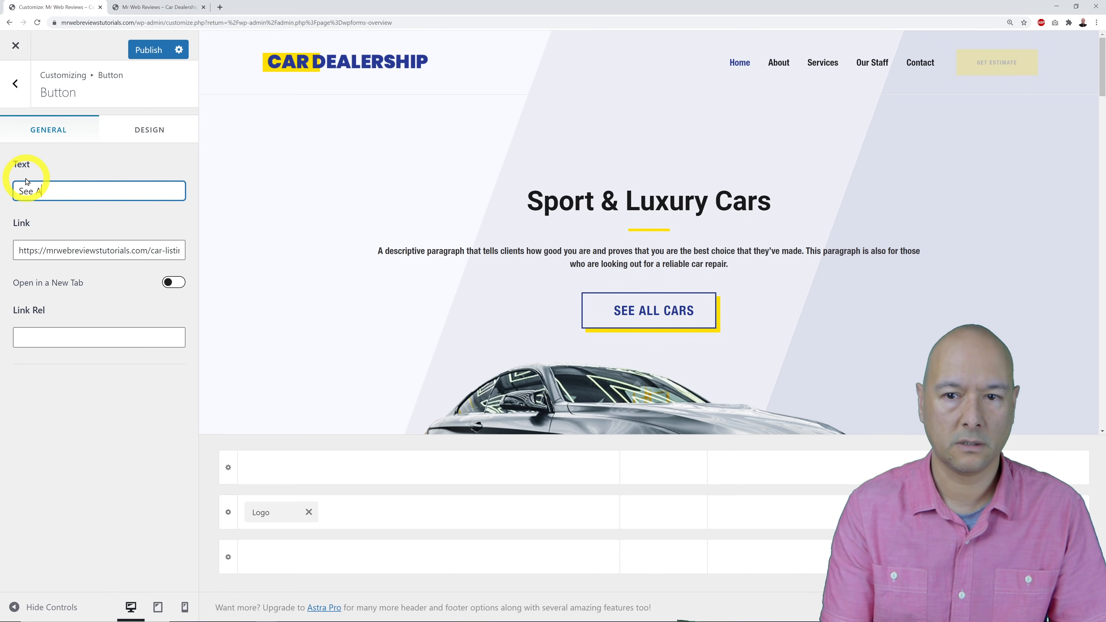
pyautogui.write('ll Cars')
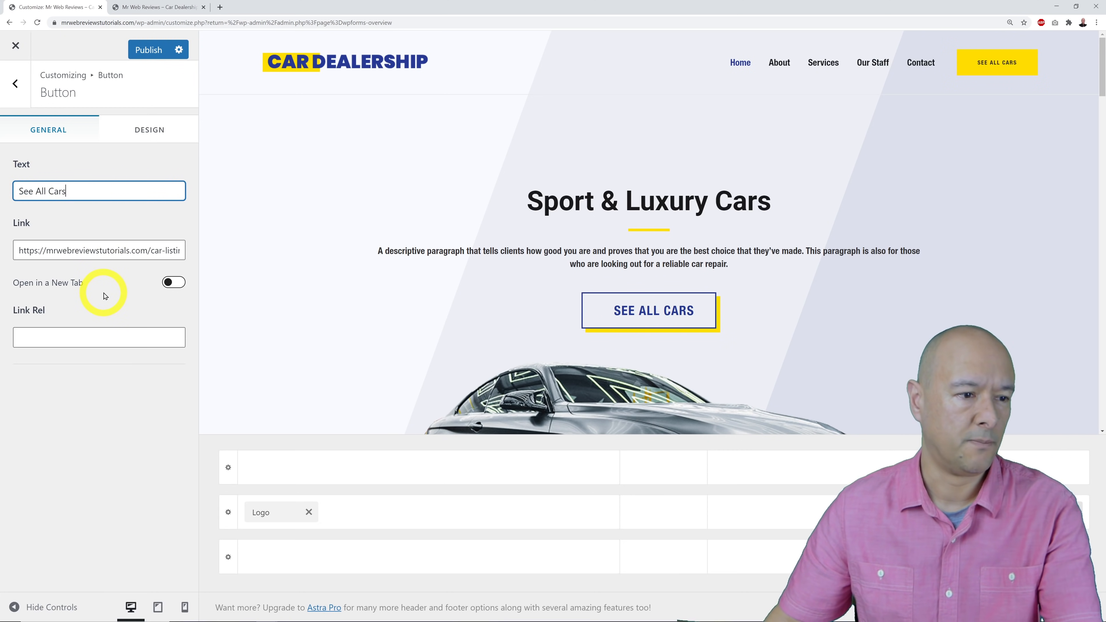
# Raise the header button's Design font size to 30.
pyautogui.click(147, 131)
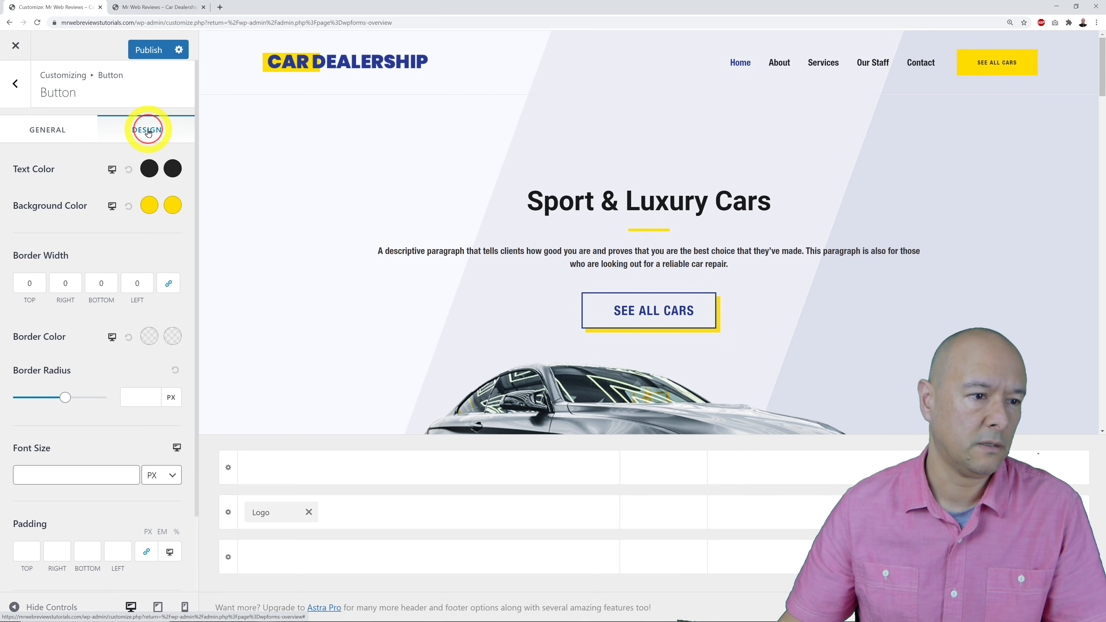
pyautogui.click(137, 222)
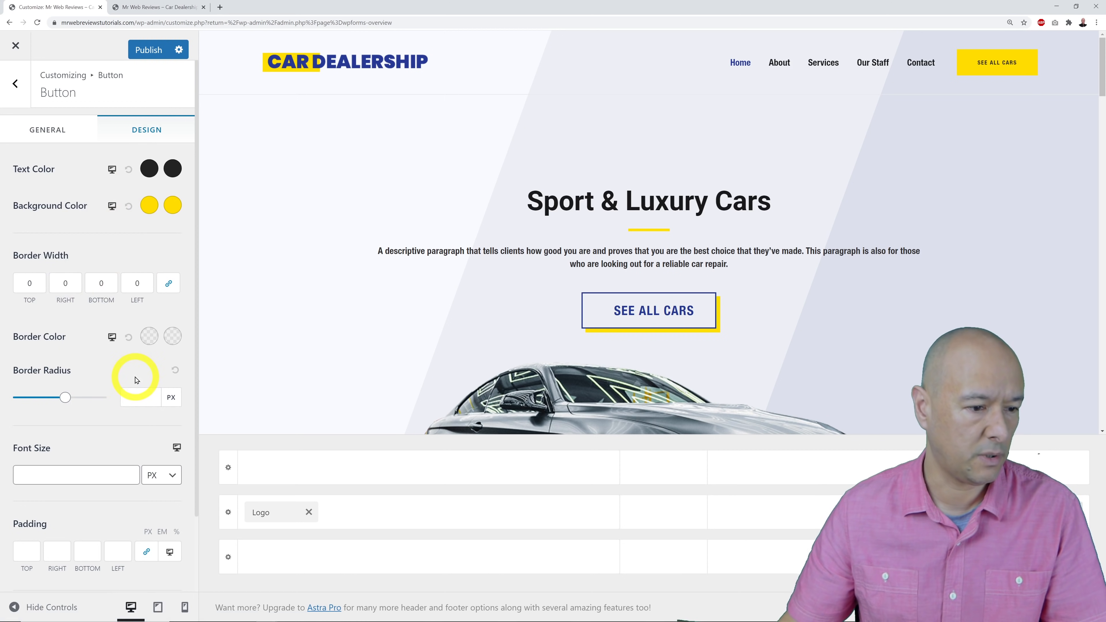
pyautogui.scroll(-2, 135, 380)
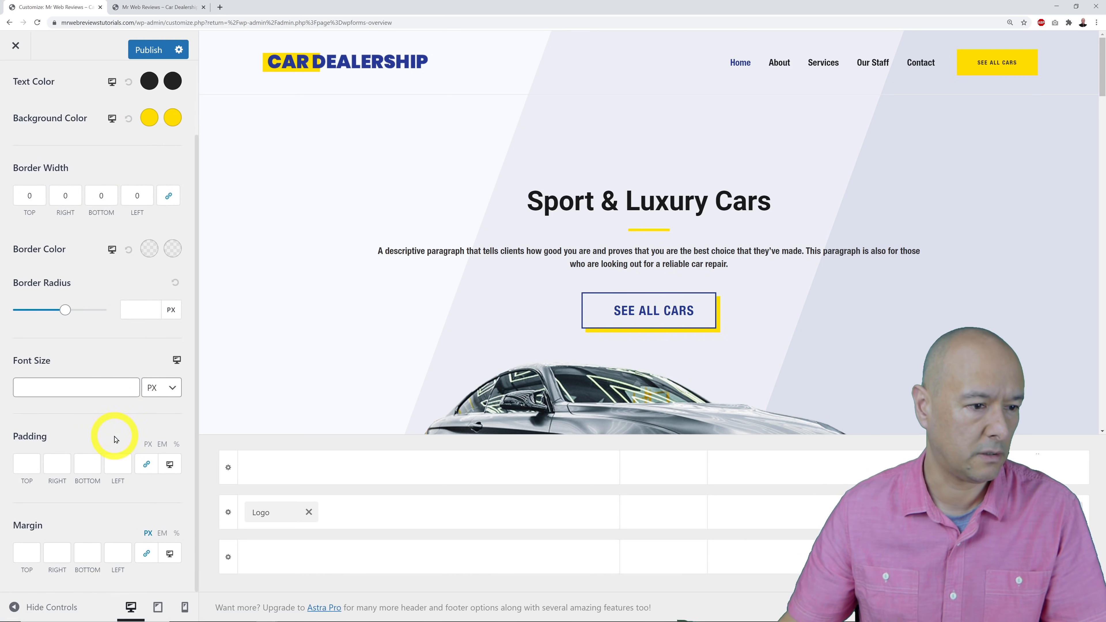
pyautogui.click(130, 384)
pyautogui.click(132, 385)
pyautogui.click(132, 386)
pyautogui.click(132, 385)
pyautogui.click(131, 385)
pyautogui.click(131, 385)
pyautogui.click(132, 385)
pyautogui.click(131, 384)
pyautogui.click(130, 383)
pyautogui.click(130, 383)
pyautogui.click(131, 384)
pyautogui.click(131, 383)
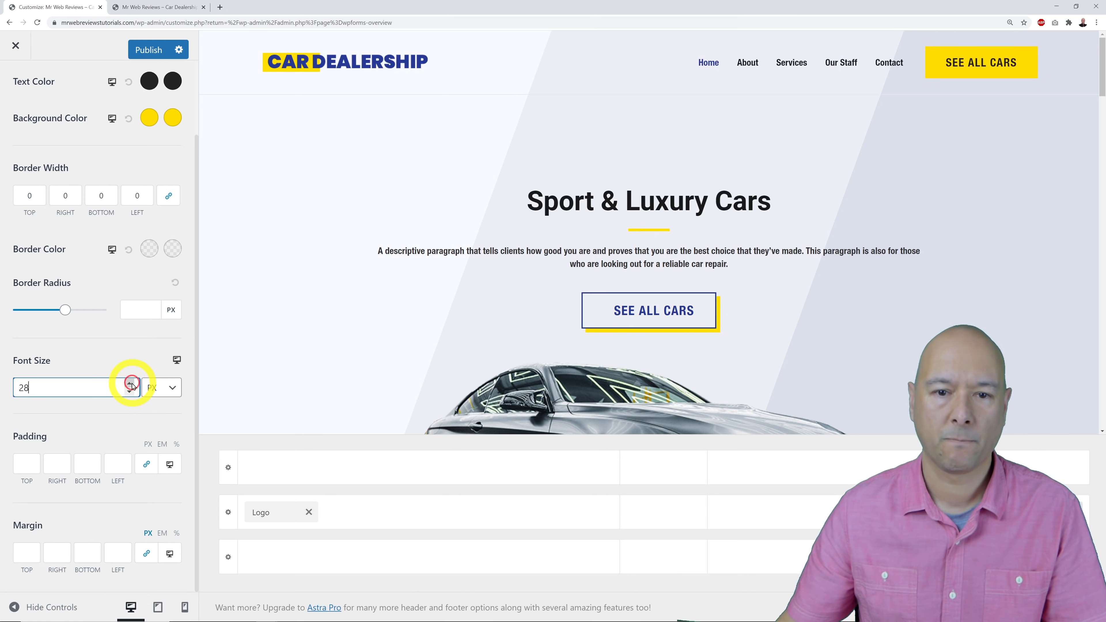
pyautogui.click(131, 383)
pyautogui.click(131, 384)
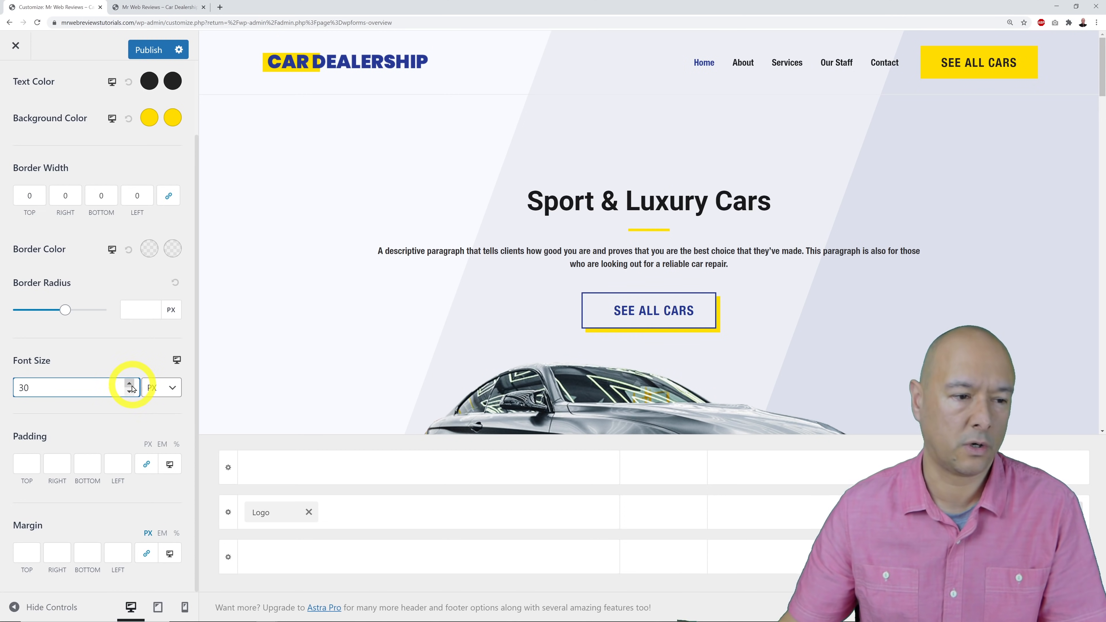
# Publish the header button changes and reload the live site.
pyautogui.click(146, 49)
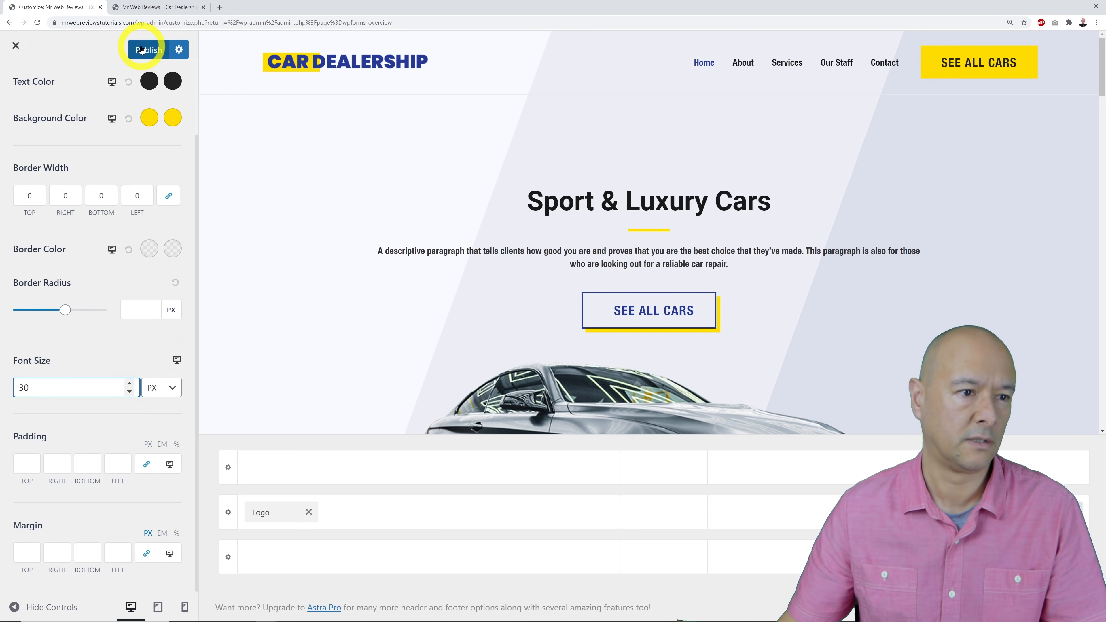
pyautogui.click(150, 7)
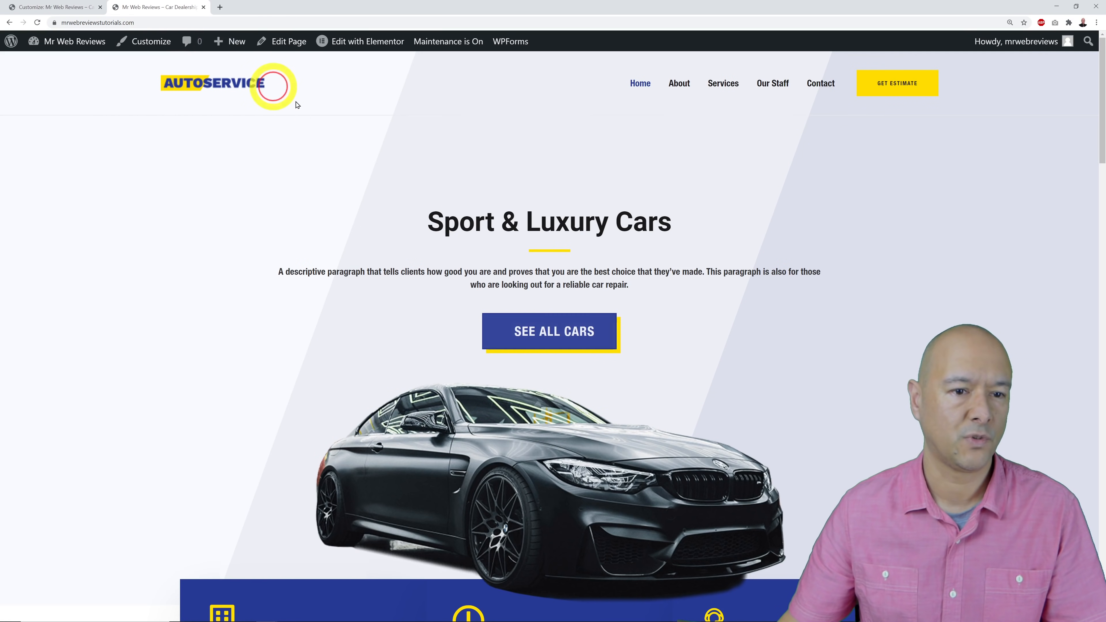
pyautogui.press('F5')
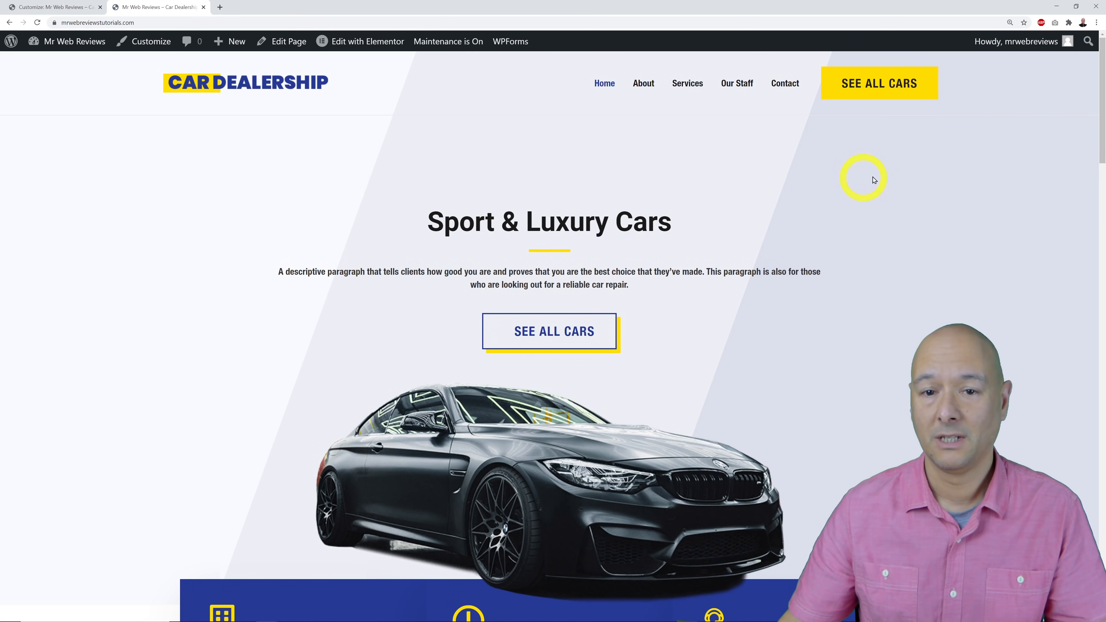
# Follow SEE ALL CARS on the live site and check the Car Listing page it opens.
pyautogui.click(874, 95)
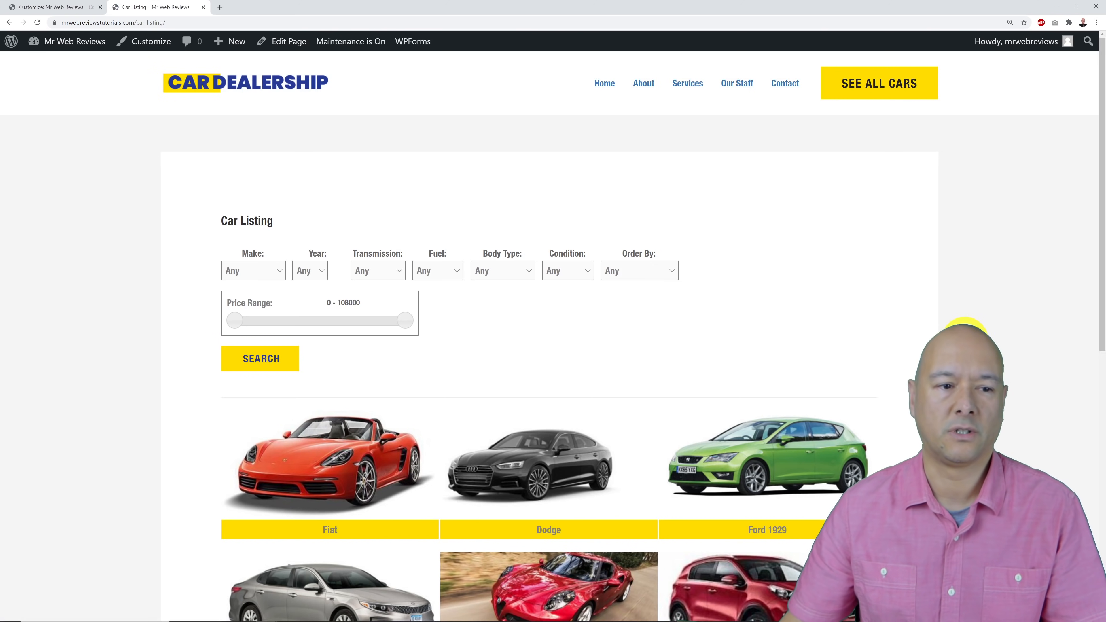
pyautogui.scroll(-7, 965, 327)
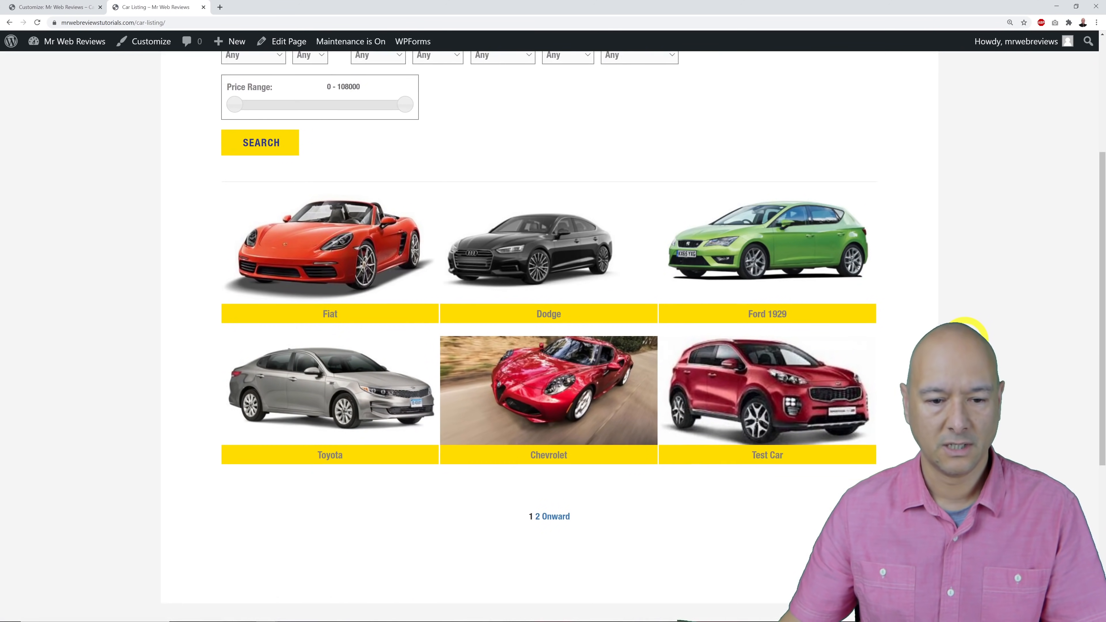
pyautogui.scroll(4, 965, 327)
pyautogui.scroll(3, 964, 326)
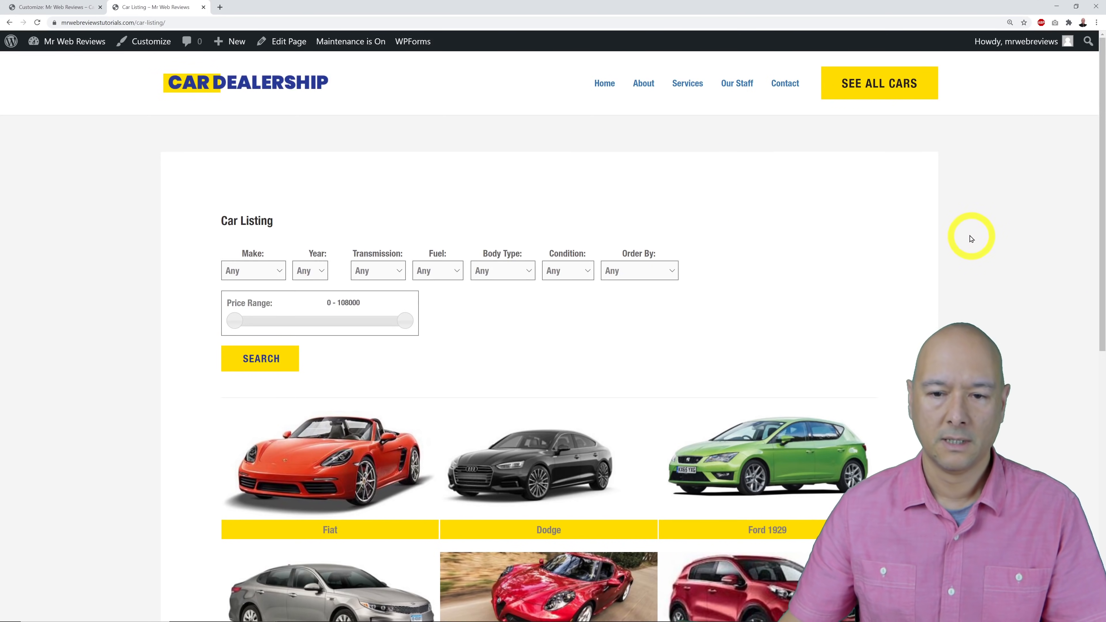
pyautogui.scroll(-8, 971, 239)
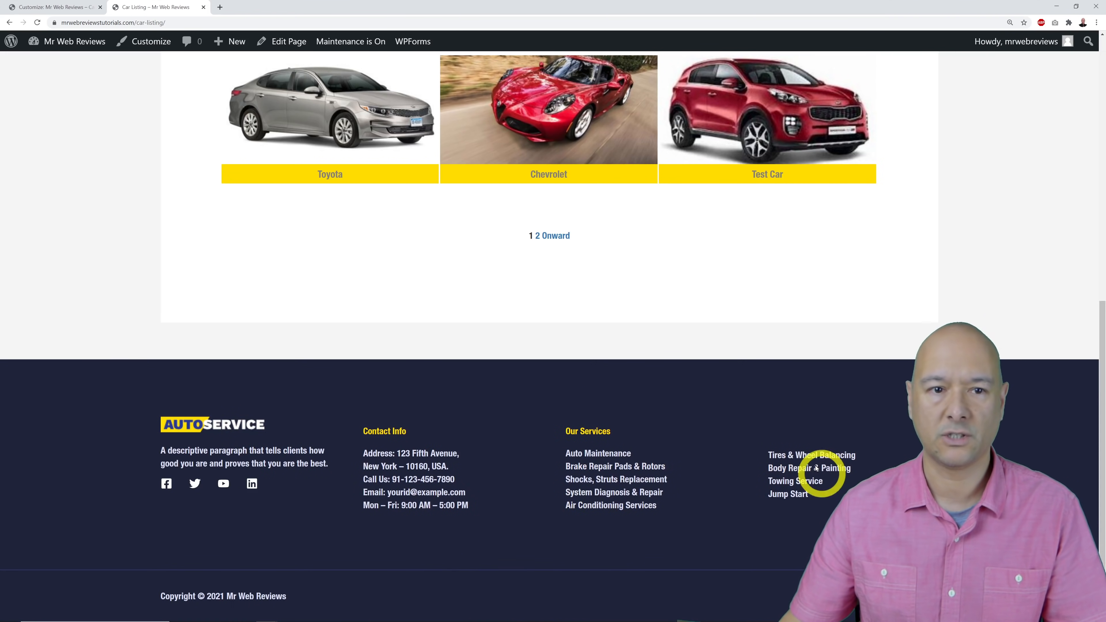
pyautogui.scroll(9, 797, 381)
pyautogui.scroll(-5, 762, 370)
pyautogui.scroll(-4, 476, 257)
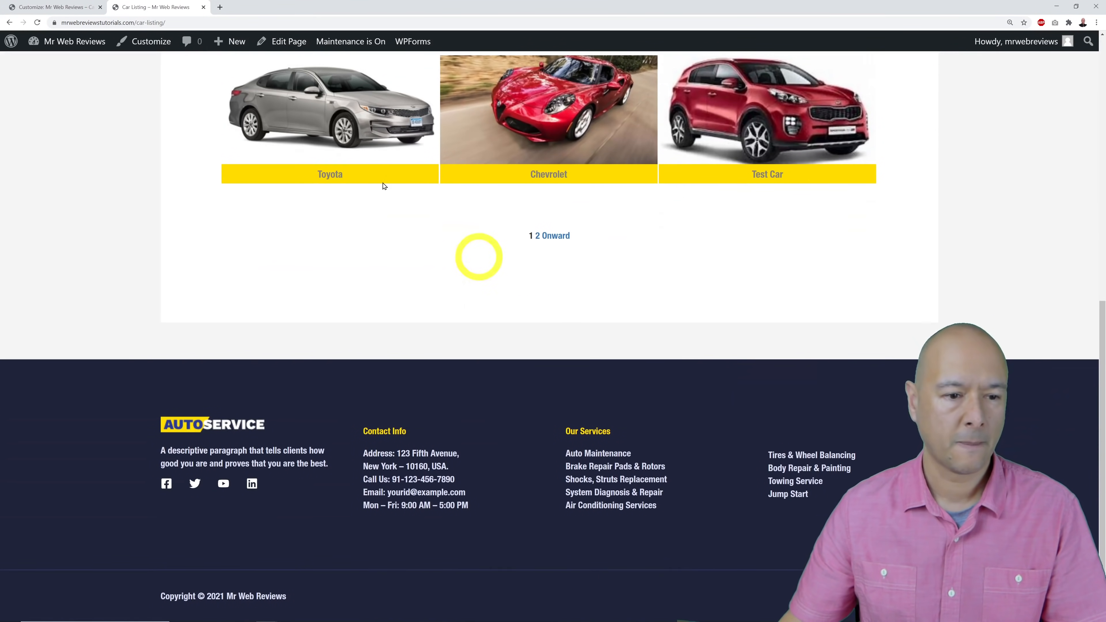
pyautogui.click(43, 7)
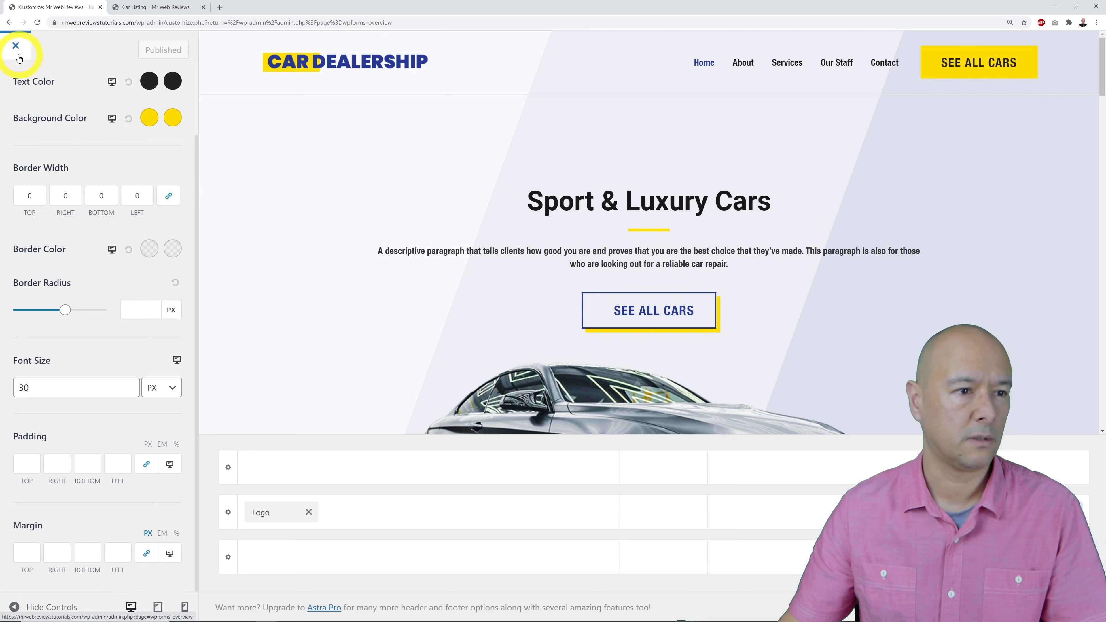
# In the Footer Builder, edit the logo-and-description text widget and open Add Media for its AUTO image.
pyautogui.scroll(2, 113, 212)
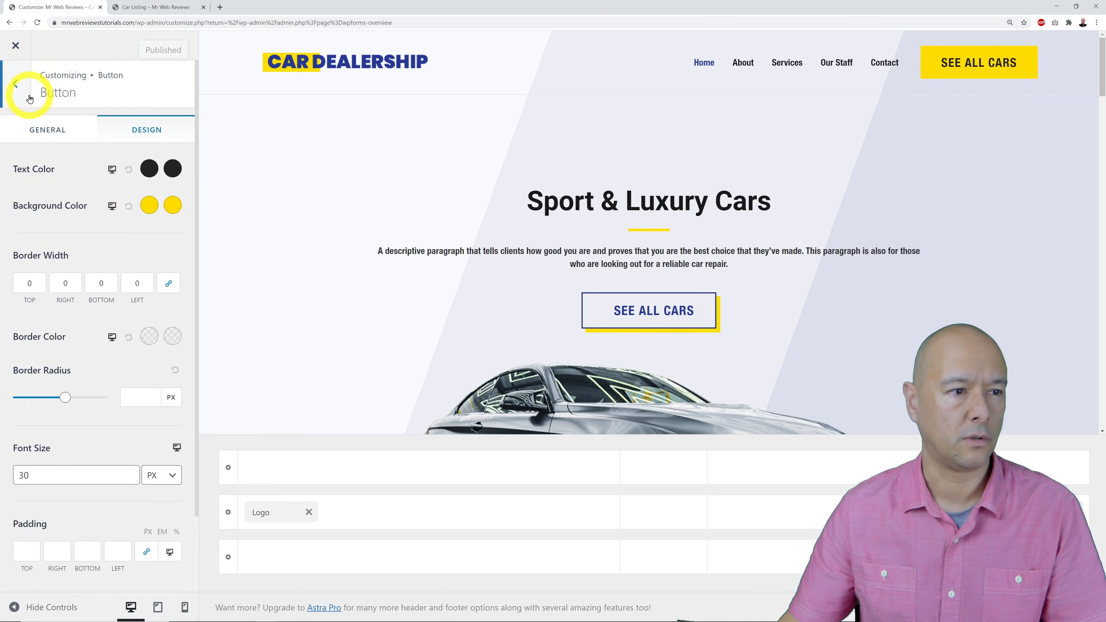
pyautogui.click(18, 85)
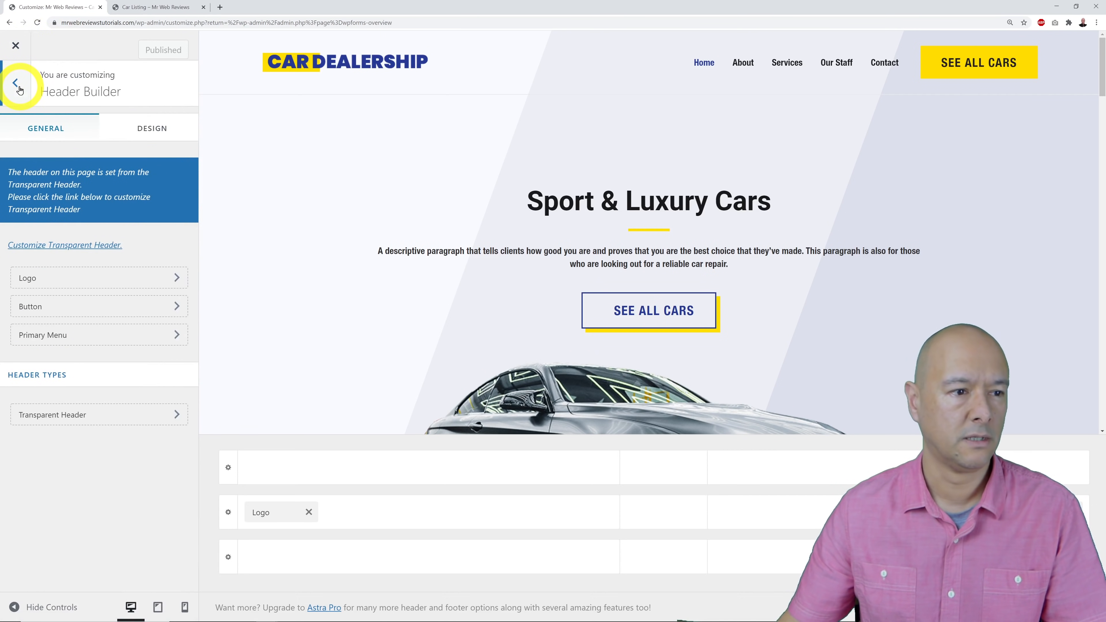
pyautogui.click(18, 85)
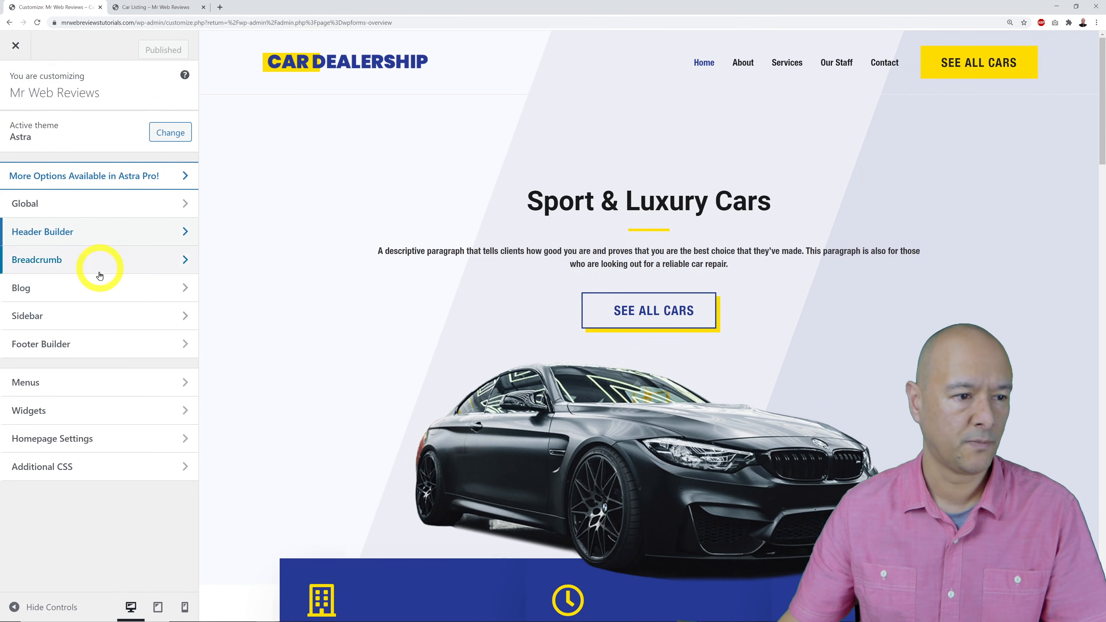
pyautogui.click(62, 346)
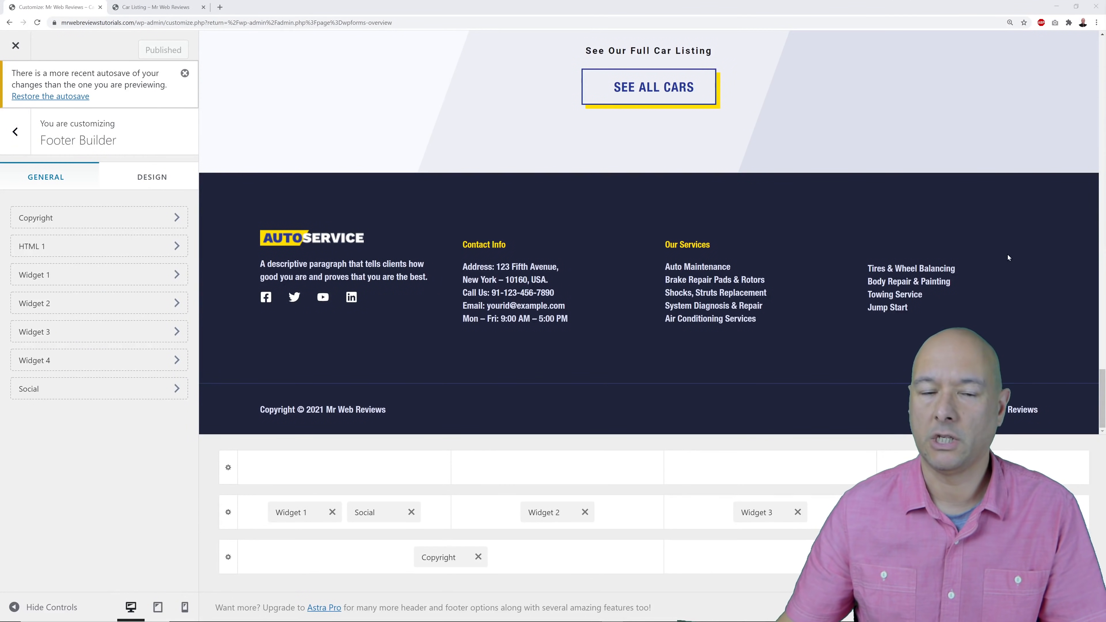
pyautogui.click(268, 237)
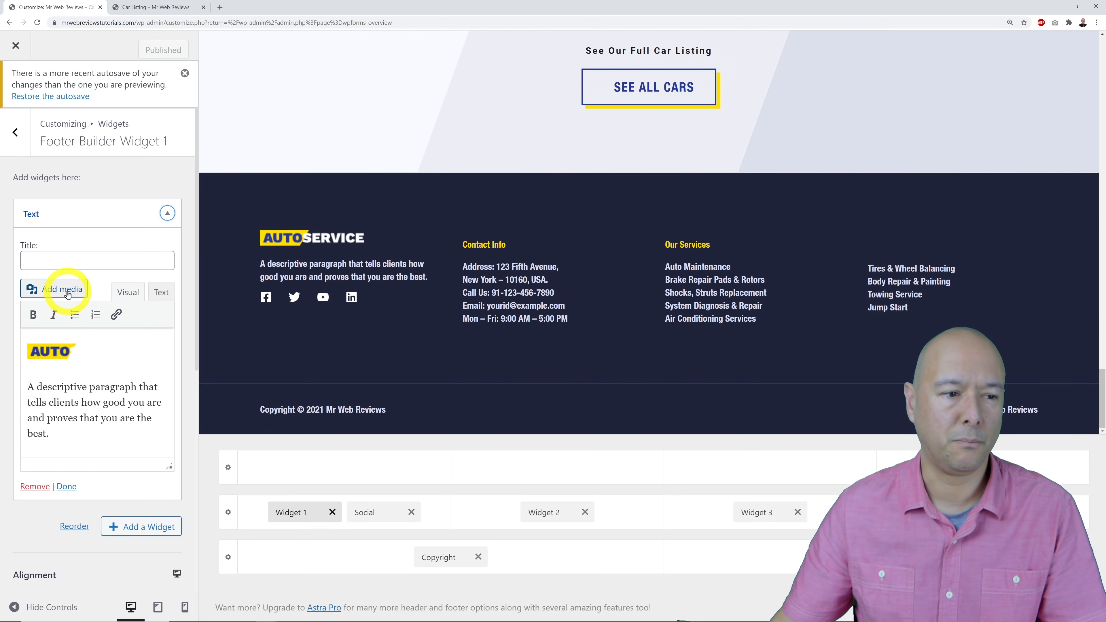
pyautogui.click(77, 341)
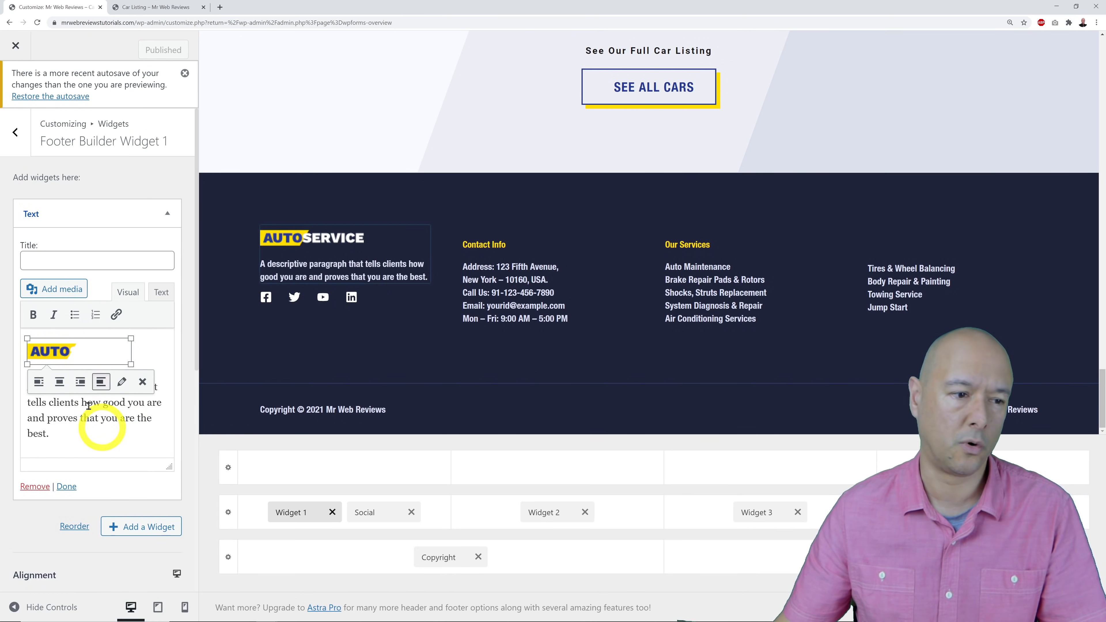
pyautogui.click(60, 295)
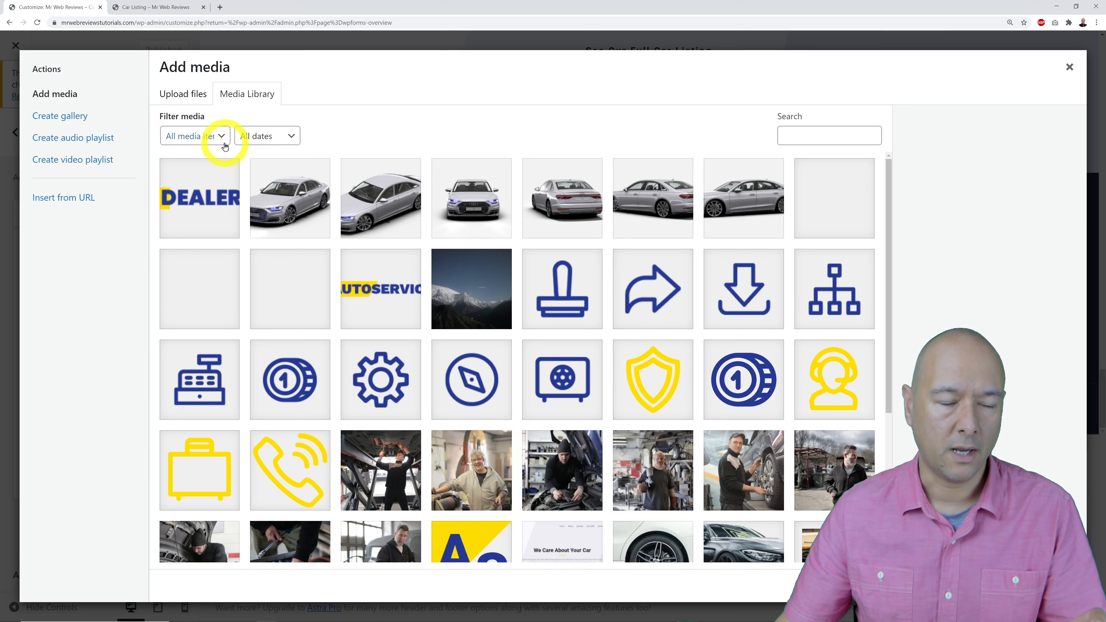
# Replace the footer widget's AUTO image with the uploaded Logo 2.png CarDealership logo.
pyautogui.click(1069, 67)
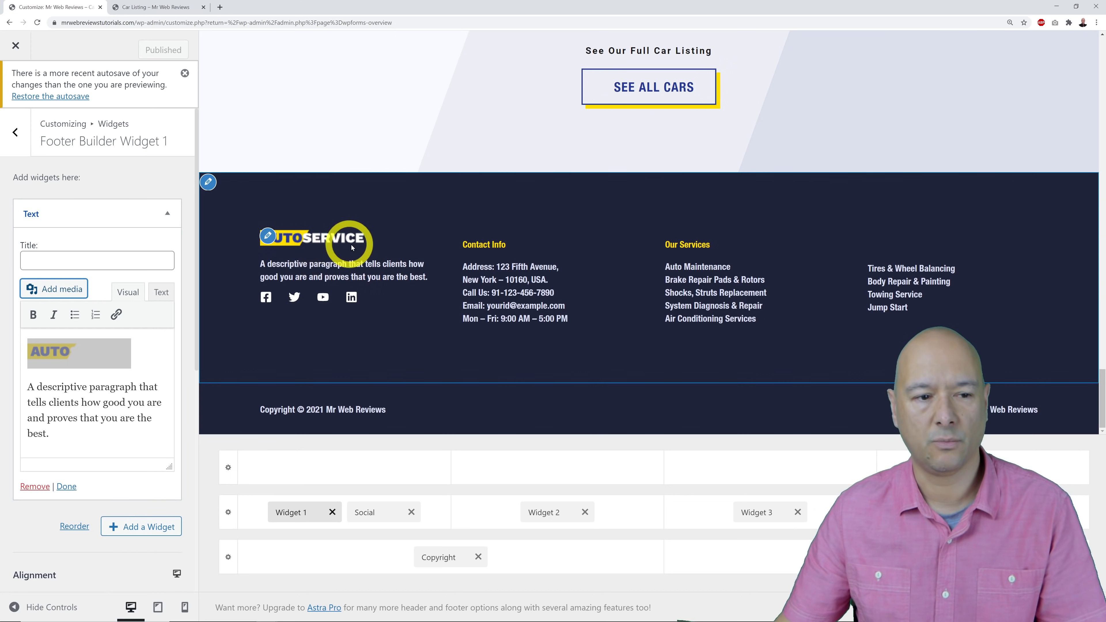
pyautogui.click(93, 348)
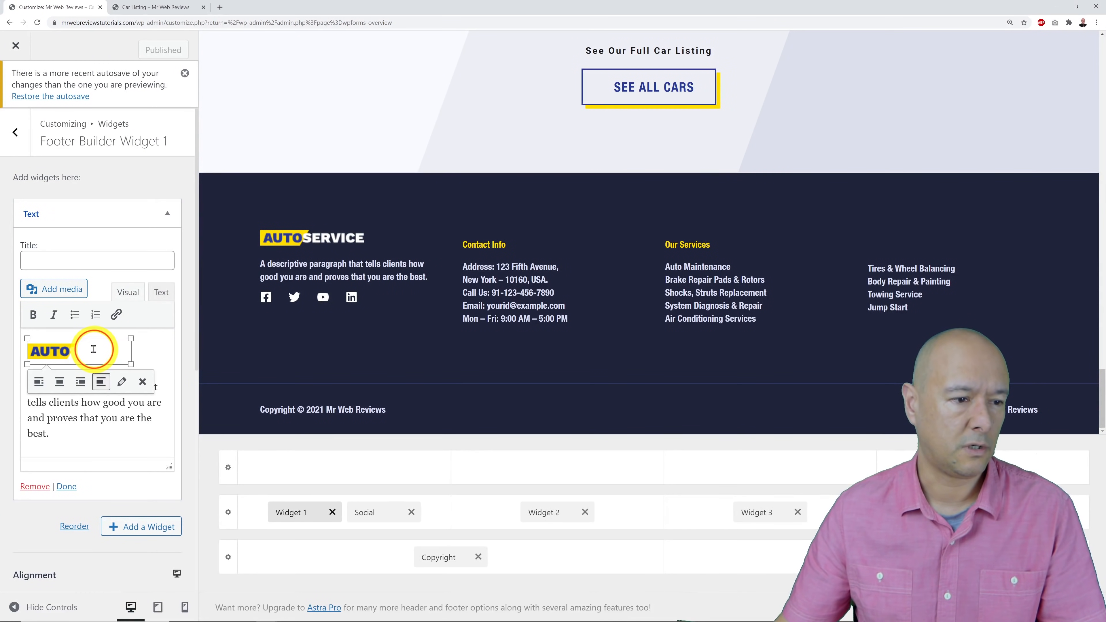
pyautogui.click(71, 290)
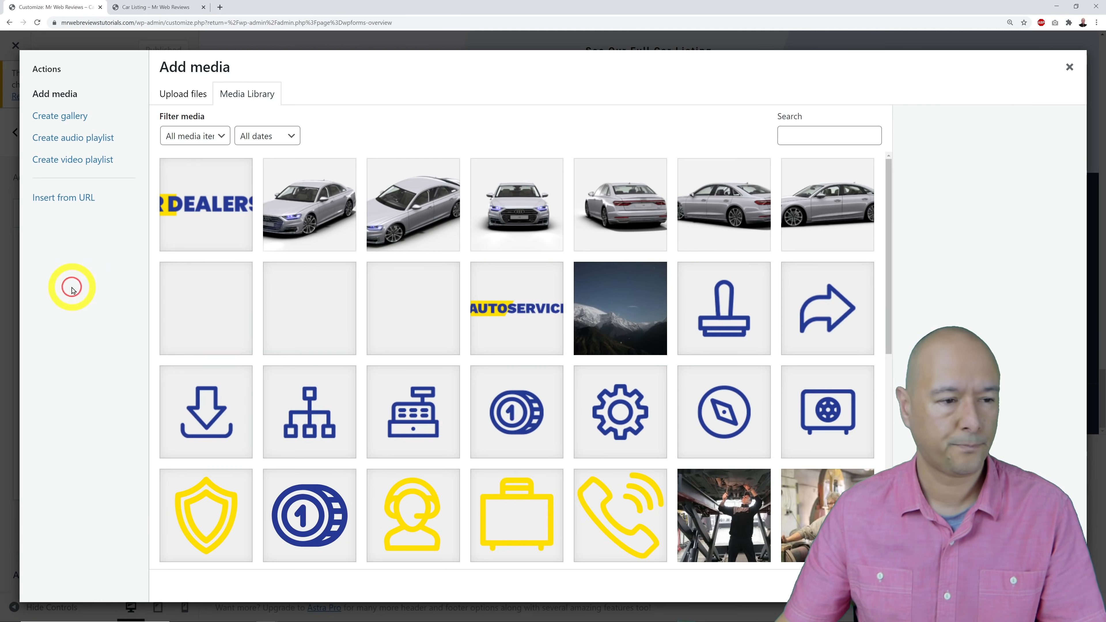
pyautogui.click(175, 102)
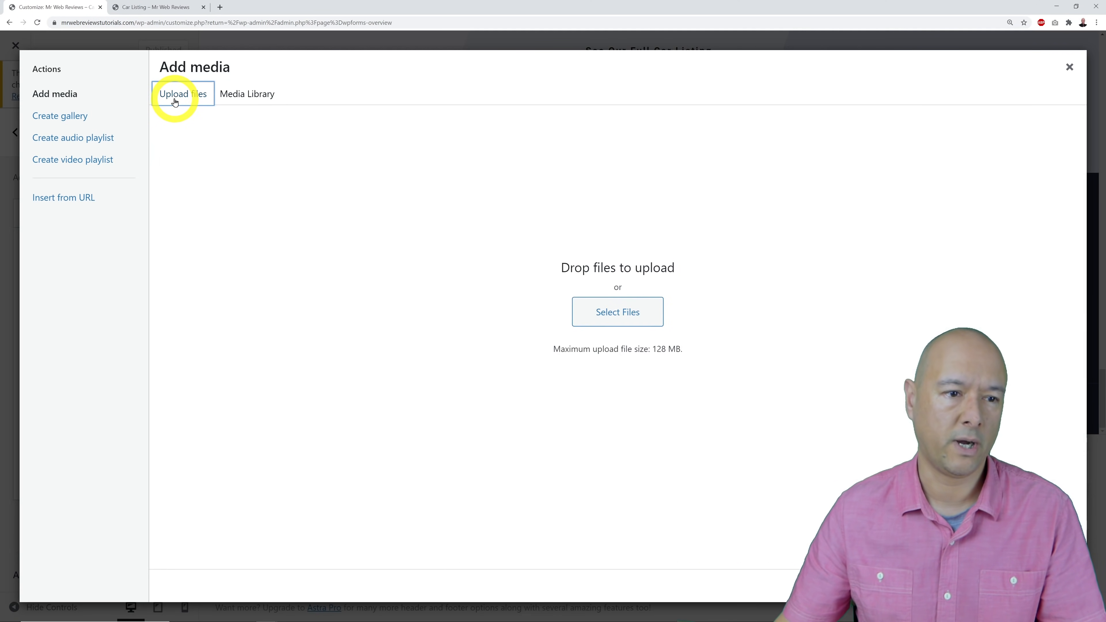
pyautogui.click(624, 312)
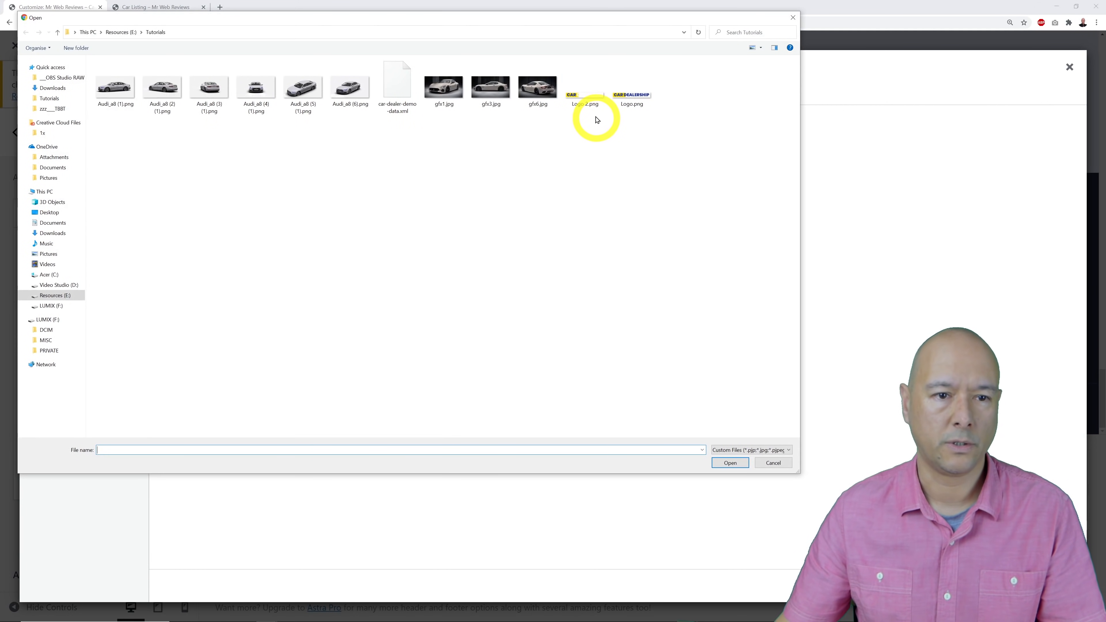
pyautogui.click(587, 104)
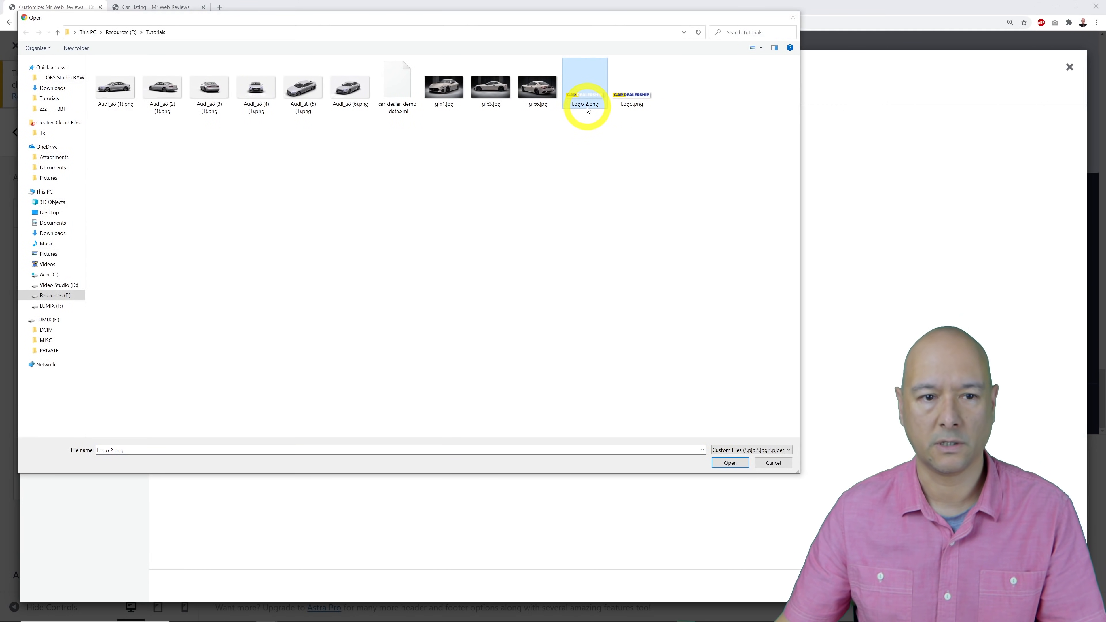
pyautogui.click(718, 463)
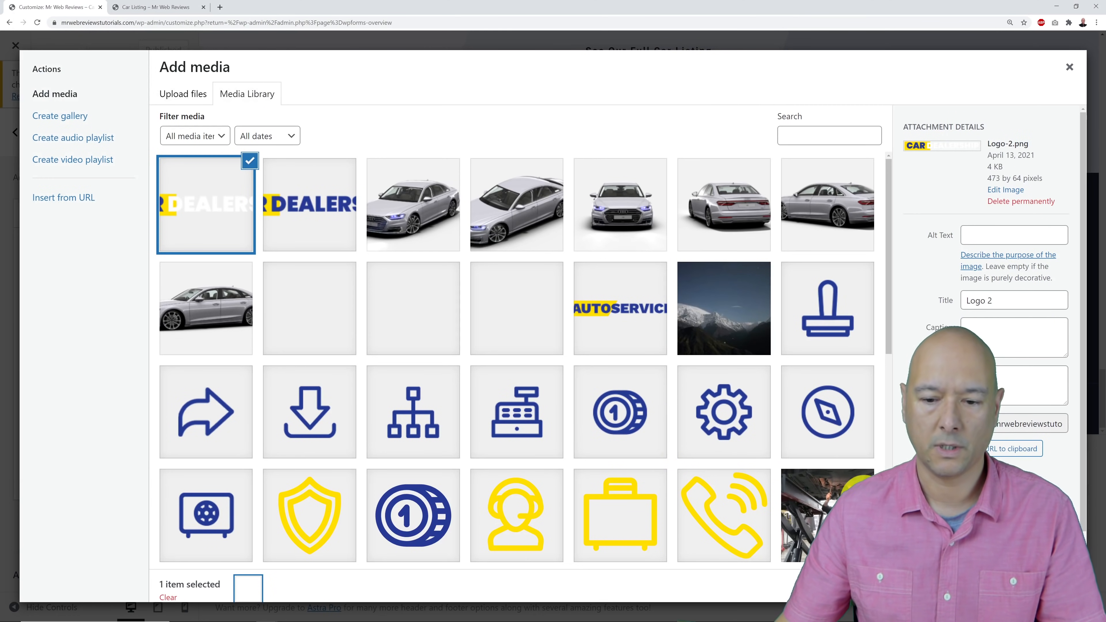
pyautogui.click(1036, 586)
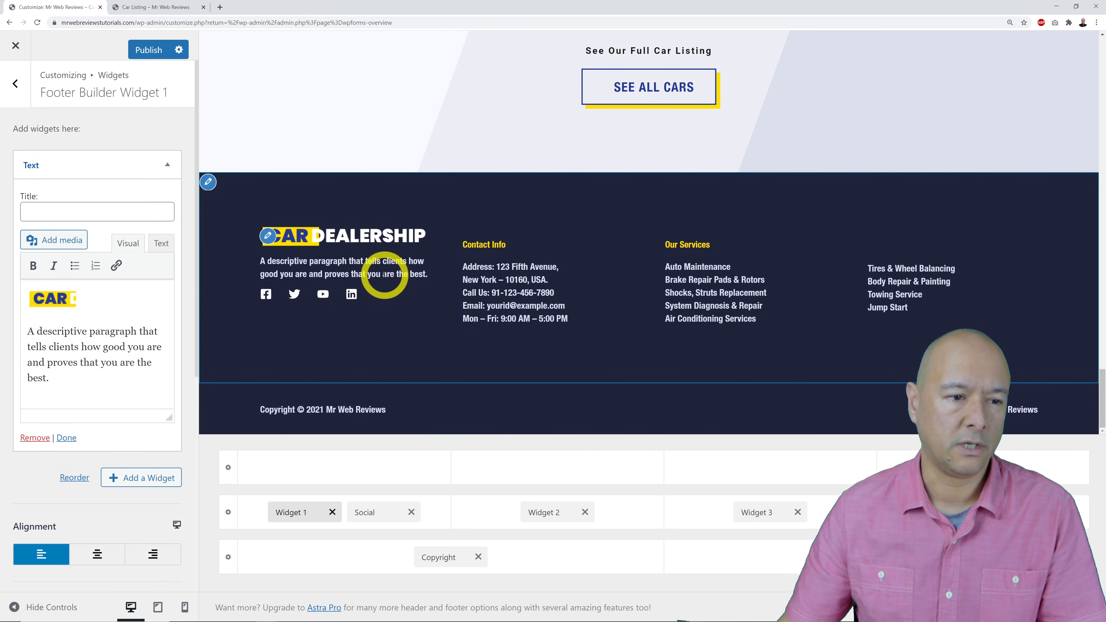
pyautogui.moveTo(66, 379); pyautogui.dragTo(29, 334)
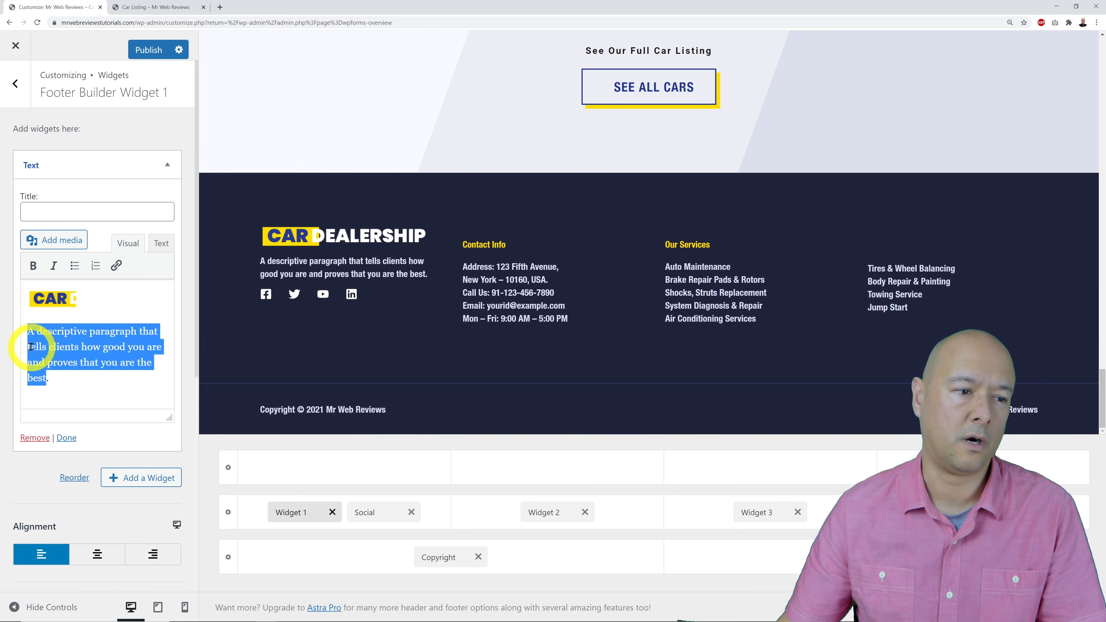
pyautogui.click(31, 348)
pyautogui.click(45, 365)
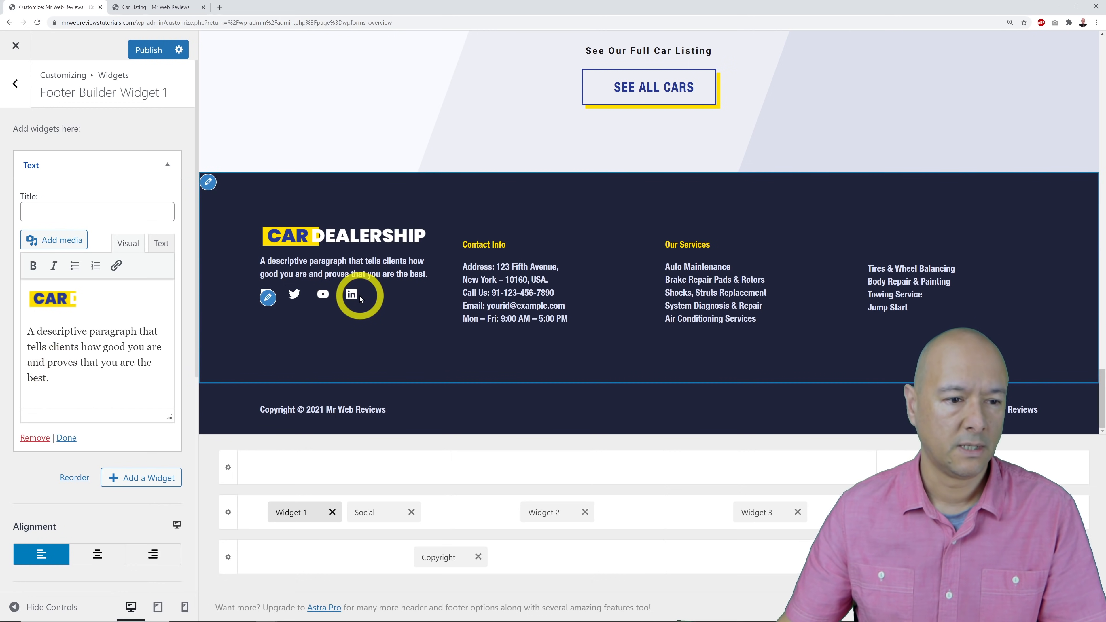
# Remove the LinkedIn footer icon and add a WhatsApp icon in its place.
pyautogui.click(267, 298)
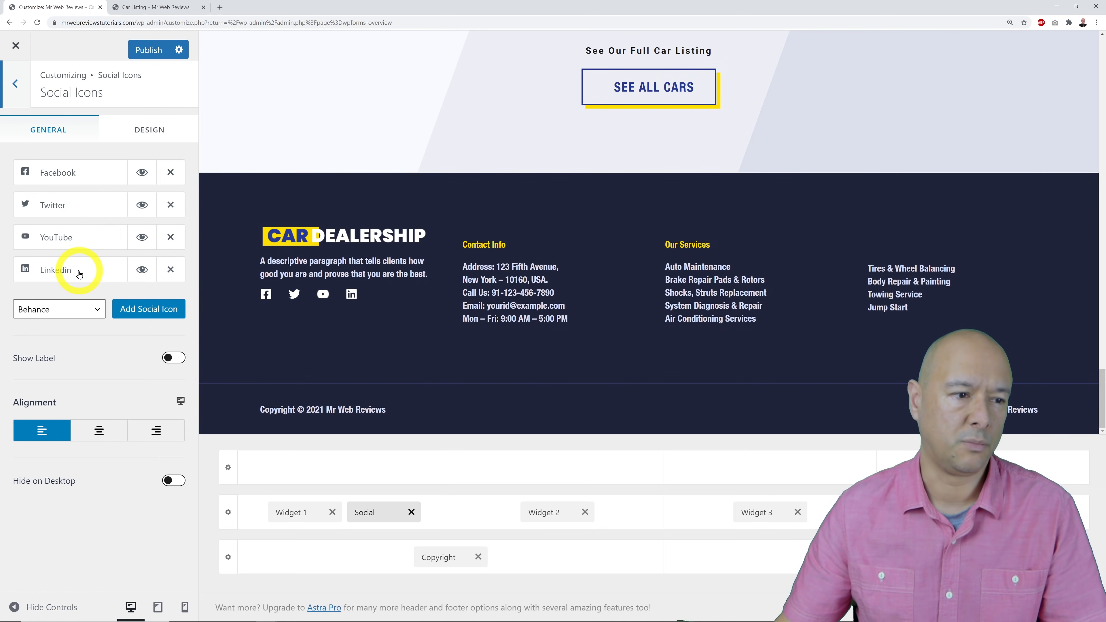
pyautogui.click(170, 270)
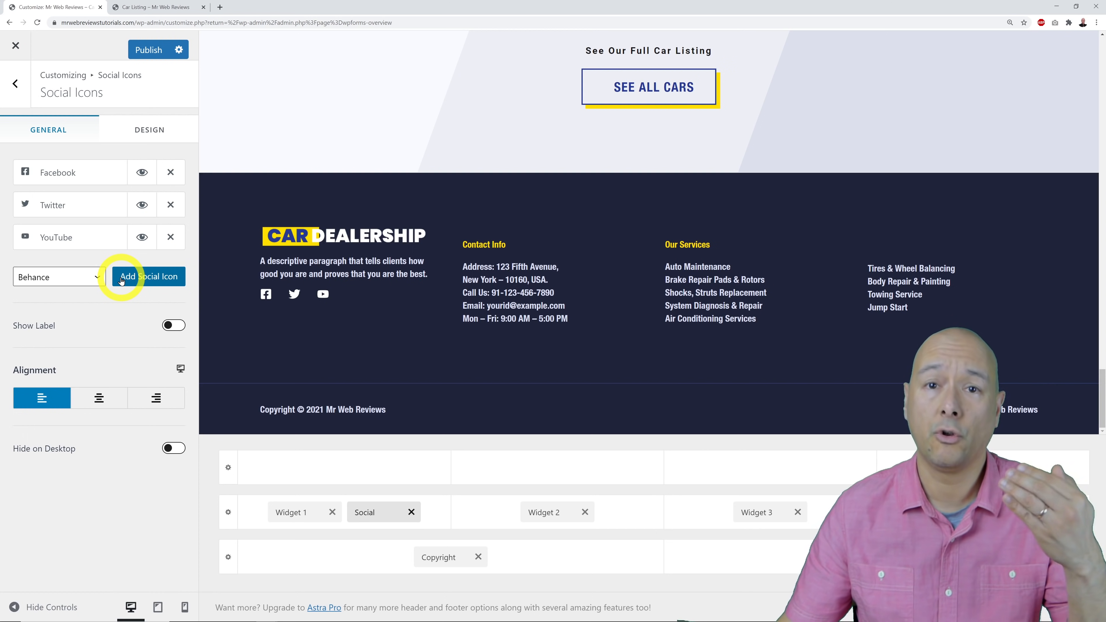
pyautogui.click(93, 281)
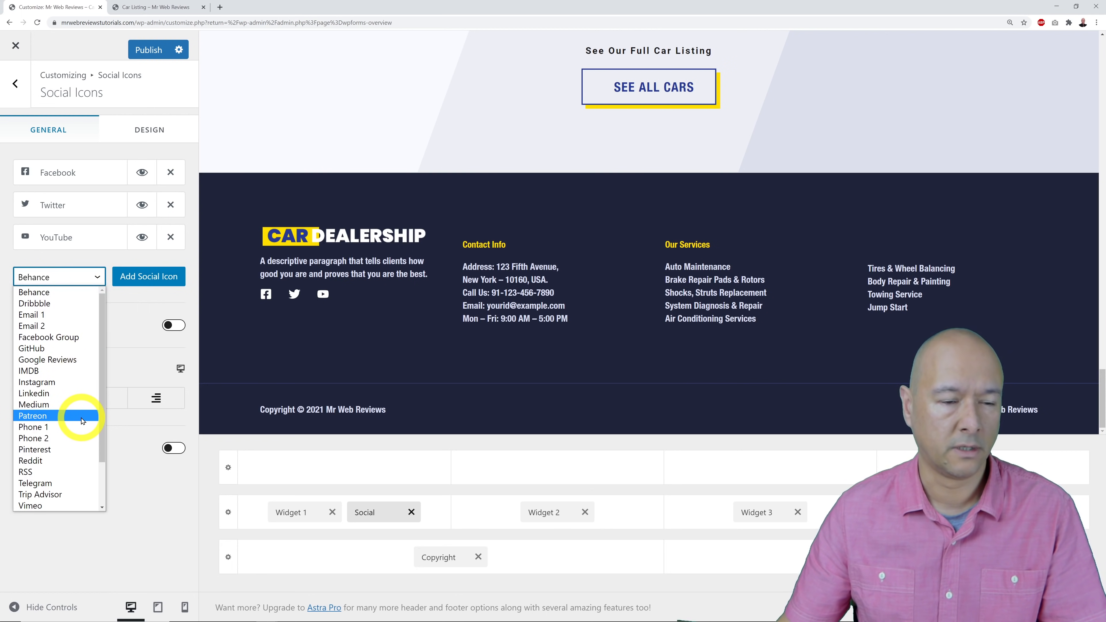
pyautogui.scroll(-2, 82, 420)
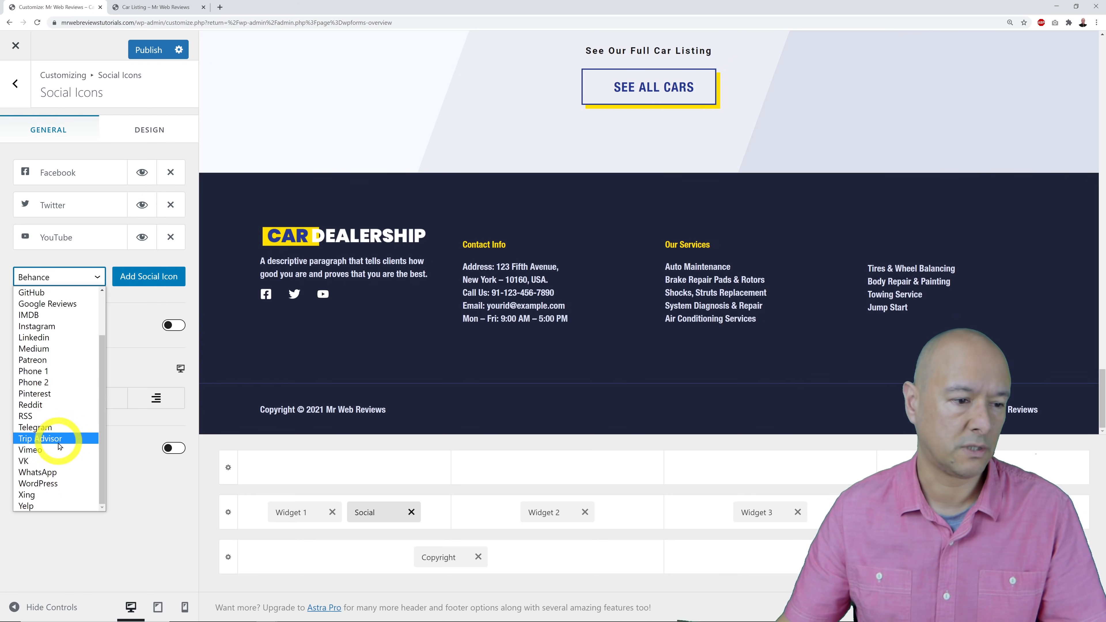
pyautogui.click(64, 472)
pyautogui.click(138, 276)
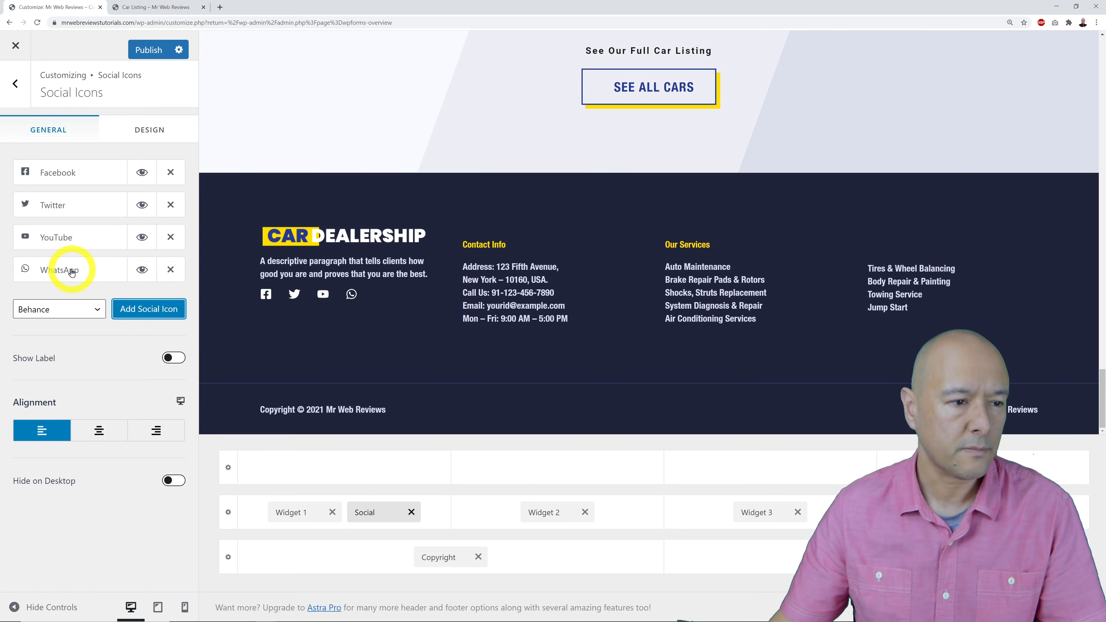
# Review the Facebook icon's link settings, then publish the footer changes.
pyautogui.click(67, 179)
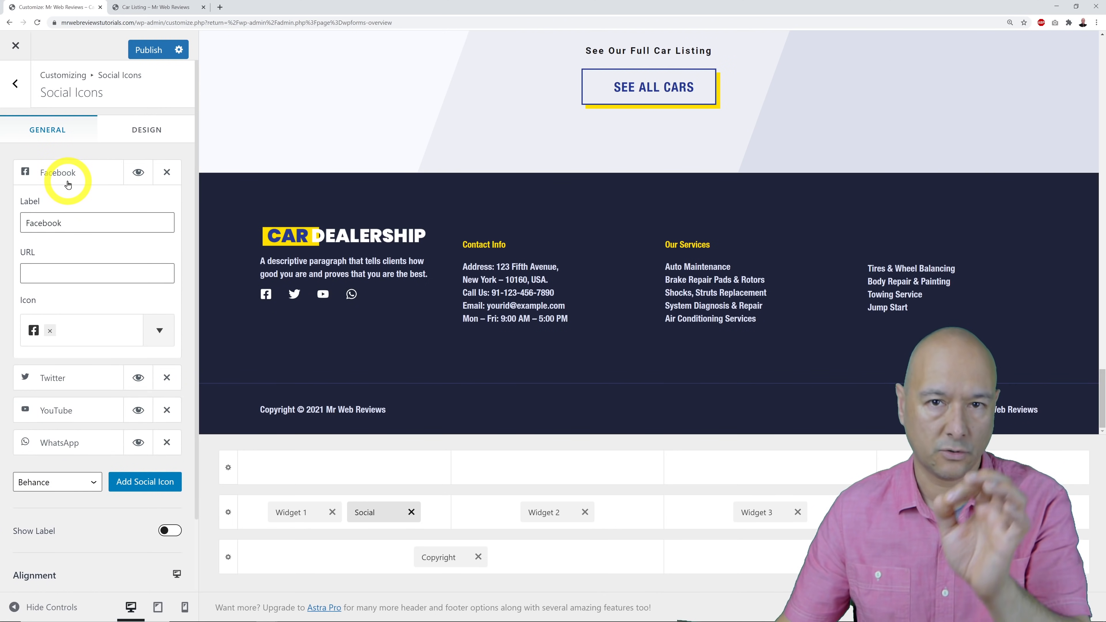
pyautogui.click(82, 273)
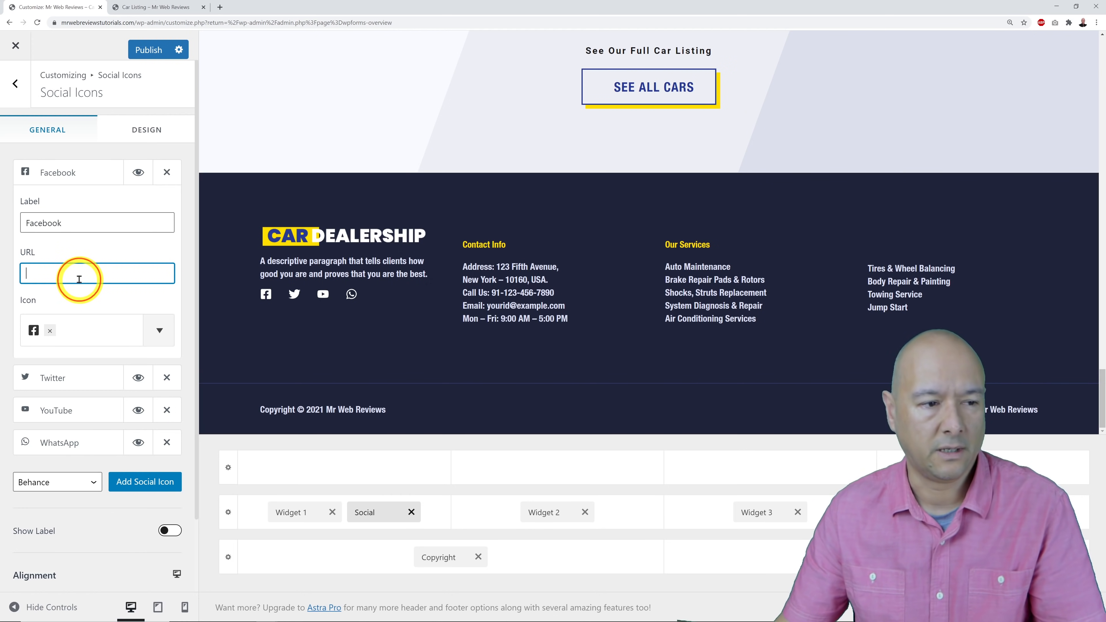
pyautogui.click(72, 178)
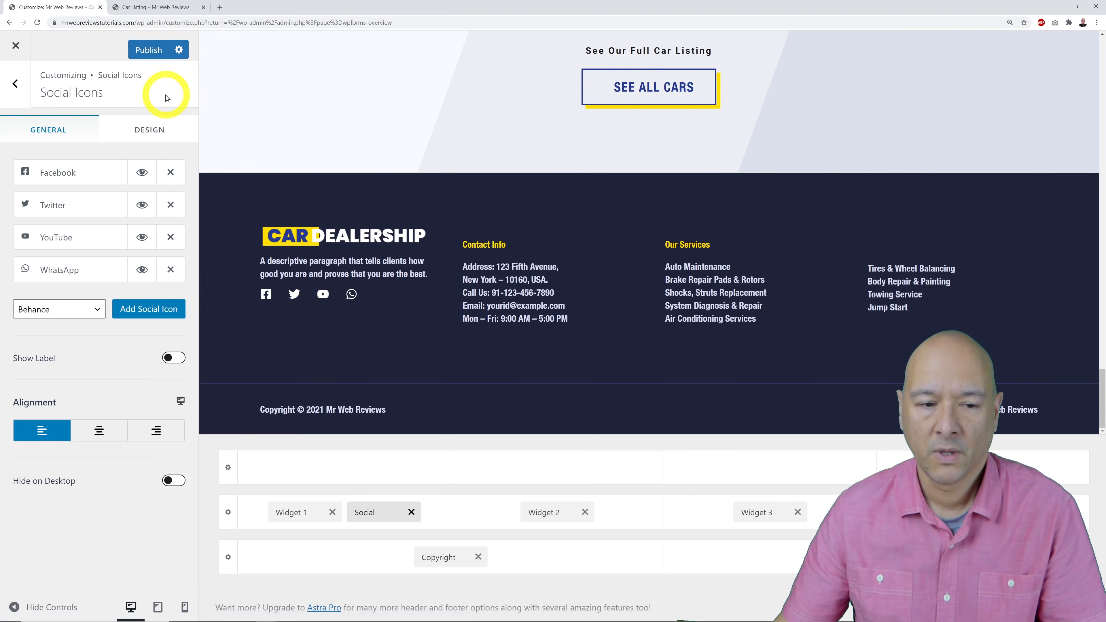
pyautogui.click(148, 50)
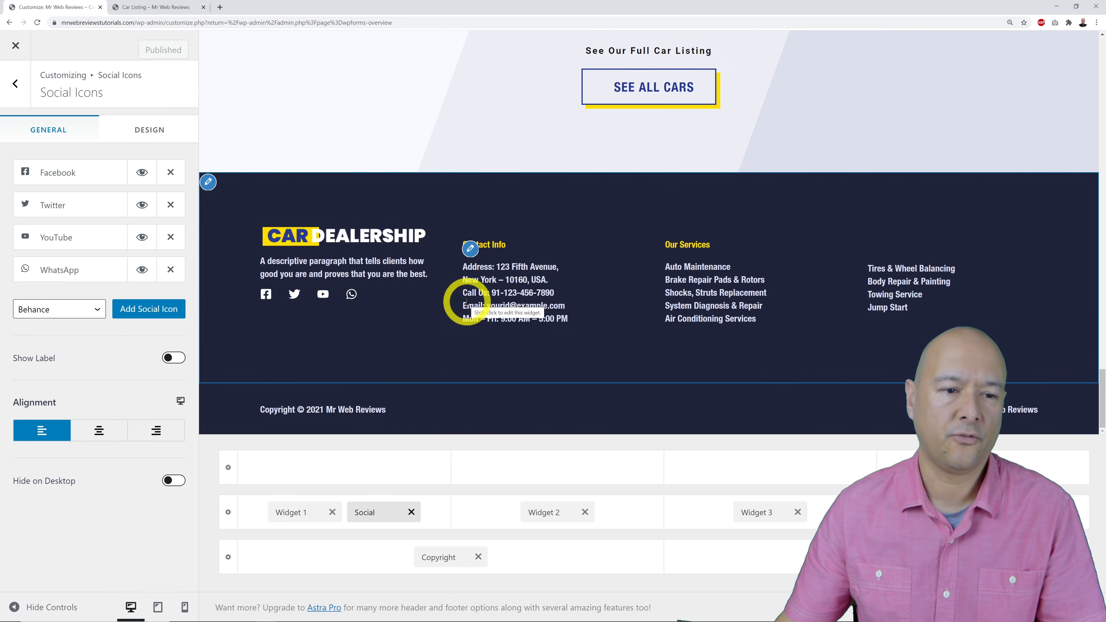
# Replace the Contact Info widget's placeholder e-mail with the site's own e-mail address.
pyautogui.click(471, 250)
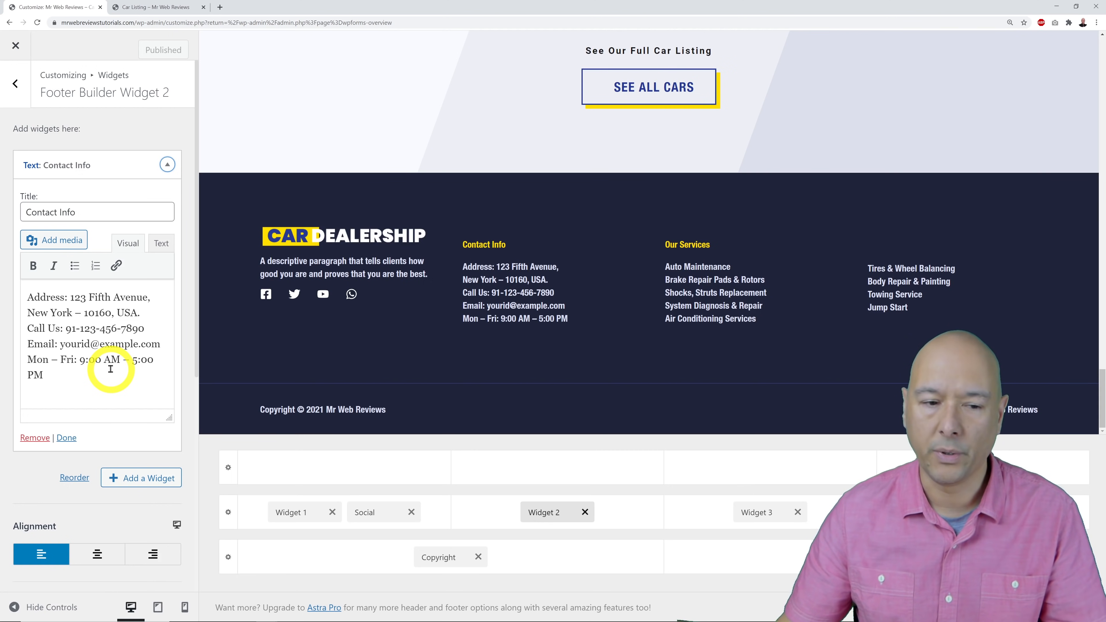
pyautogui.click(84, 344)
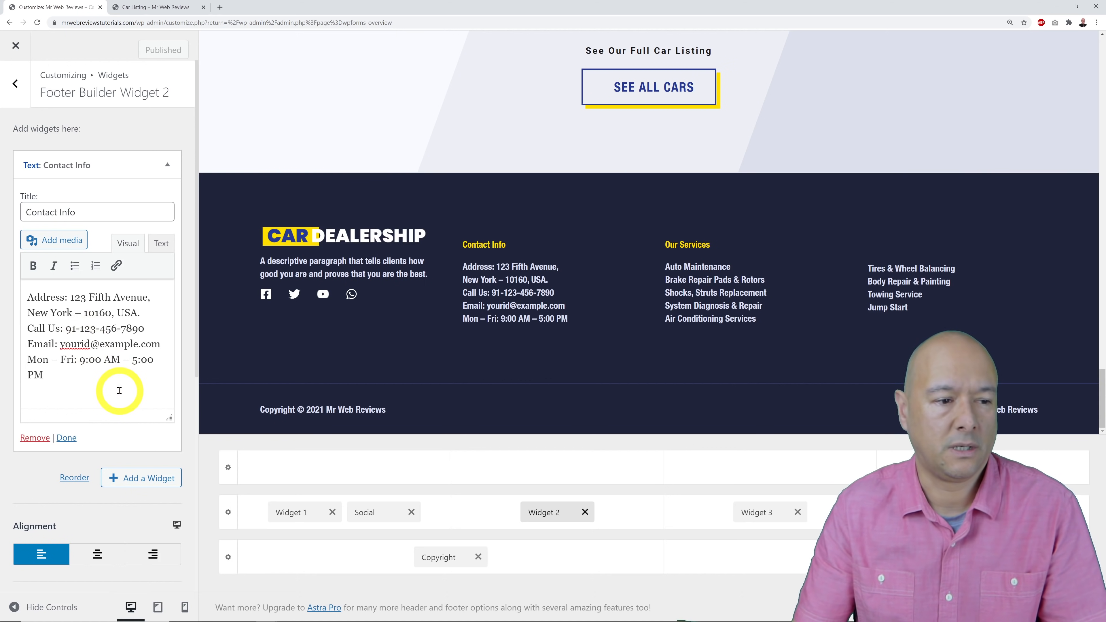
pyautogui.hotkey('shift', 'Right')
pyautogui.hotkey('shift', 'Right')
pyautogui.hotkey('shift', 'Right')
pyautogui.hotkey('shift', 'Right')
pyautogui.hotkey('shift', 'Right')
pyautogui.hotkey('shift', 'Right')
pyautogui.hotkey('shift', 'Right')
pyautogui.hotkey('shift', 'Right')
pyautogui.hotkey('shift', 'Right')
pyautogui.hotkey('shift', 'Right')
pyautogui.hotkey('shift', 'Right')
pyautogui.hotkey('shift', 'Right')
pyautogui.hotkey('shift', 'Right')
pyautogui.hotkey('shift', 'Right')
pyautogui.hotkey('shift', 'Right')
pyautogui.hotkey('shift', 'Right')
pyautogui.hotkey('shift', 'Right')
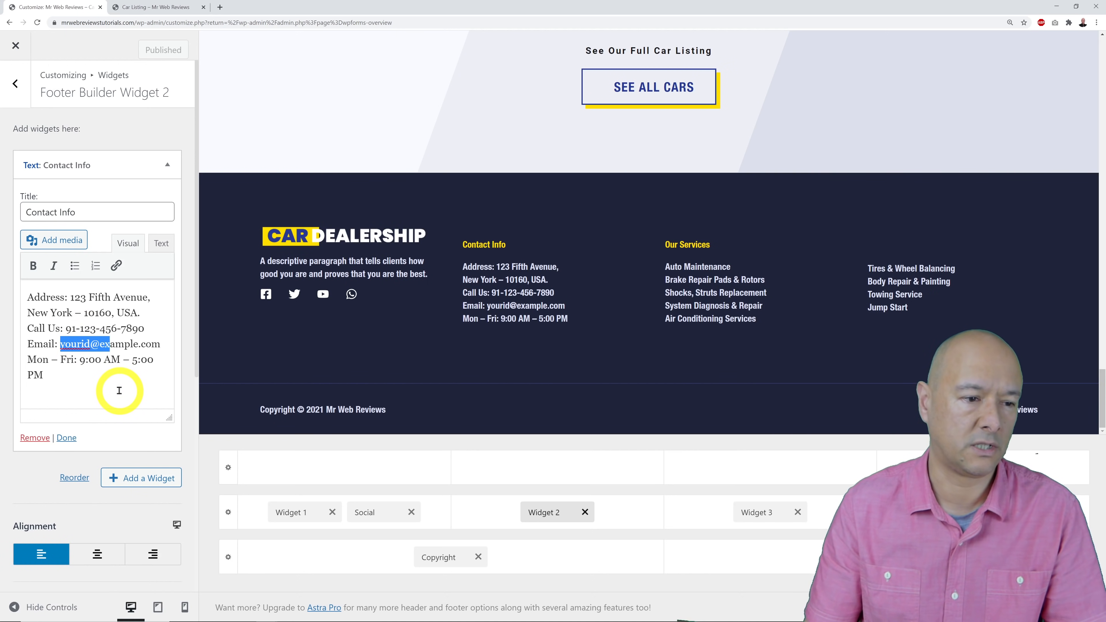
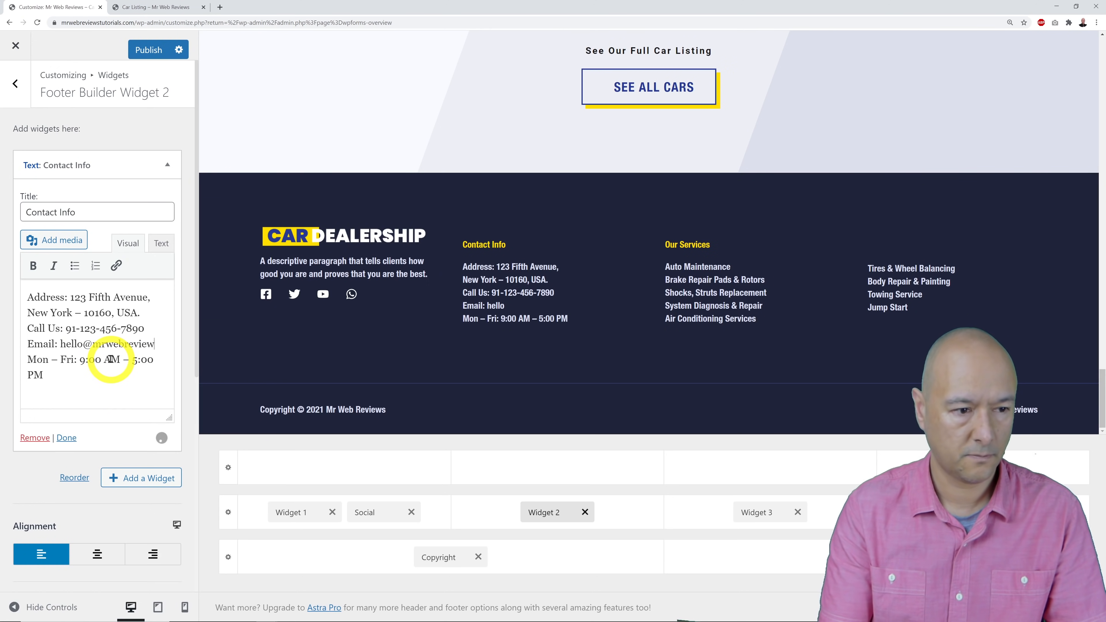
pyautogui.click(261, 295)
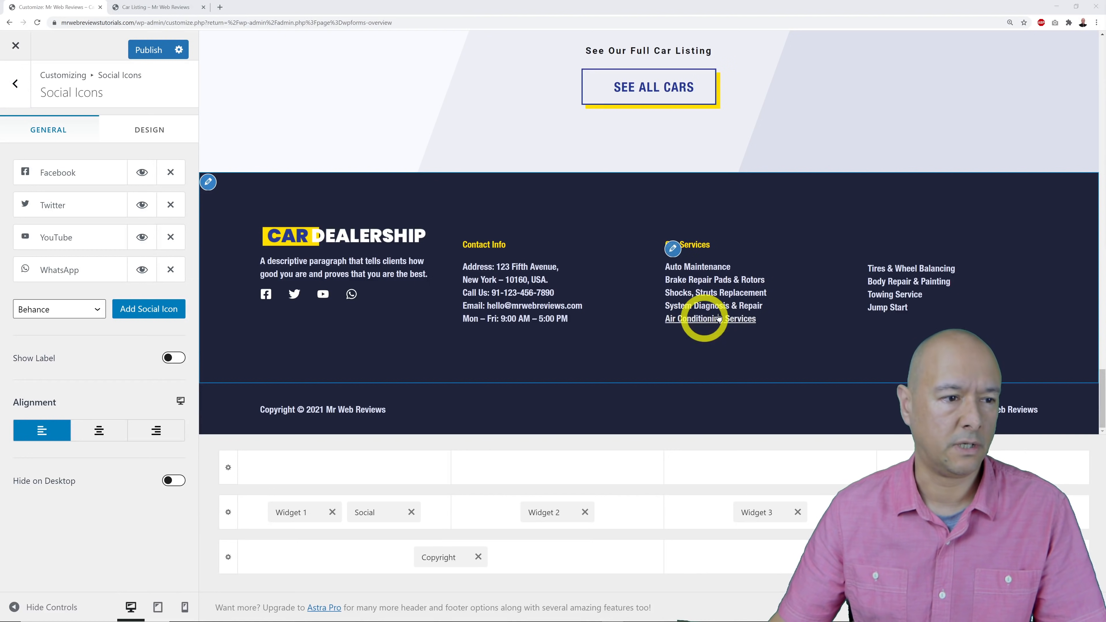
# Rename the Our Services footer menu to Find a Car, then view the Car Listing page.
pyautogui.click(673, 249)
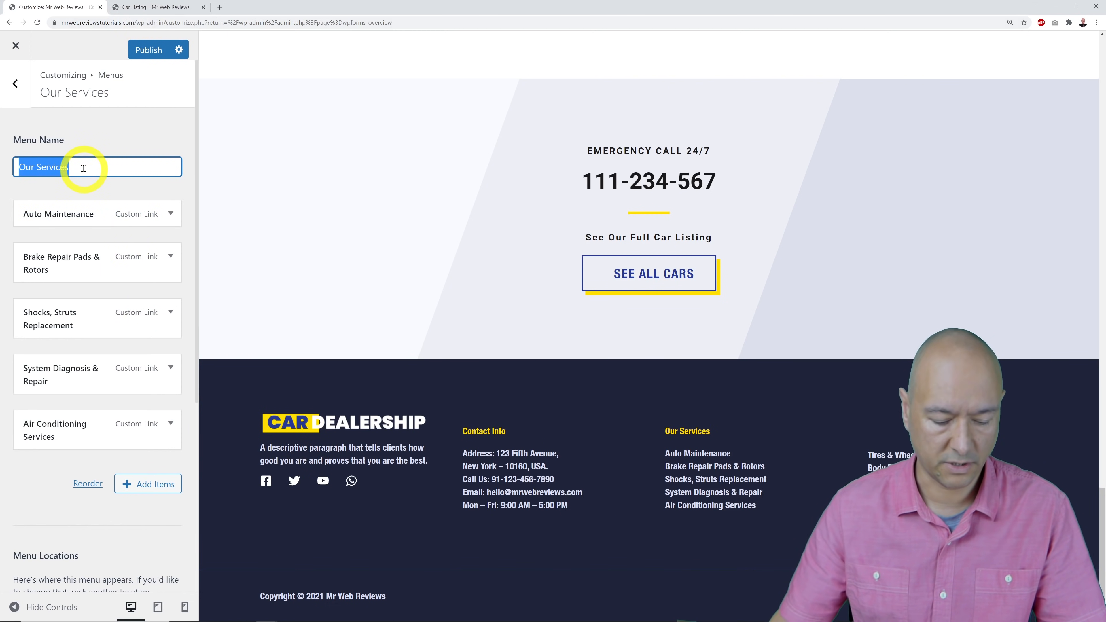
pyautogui.write('FIN')
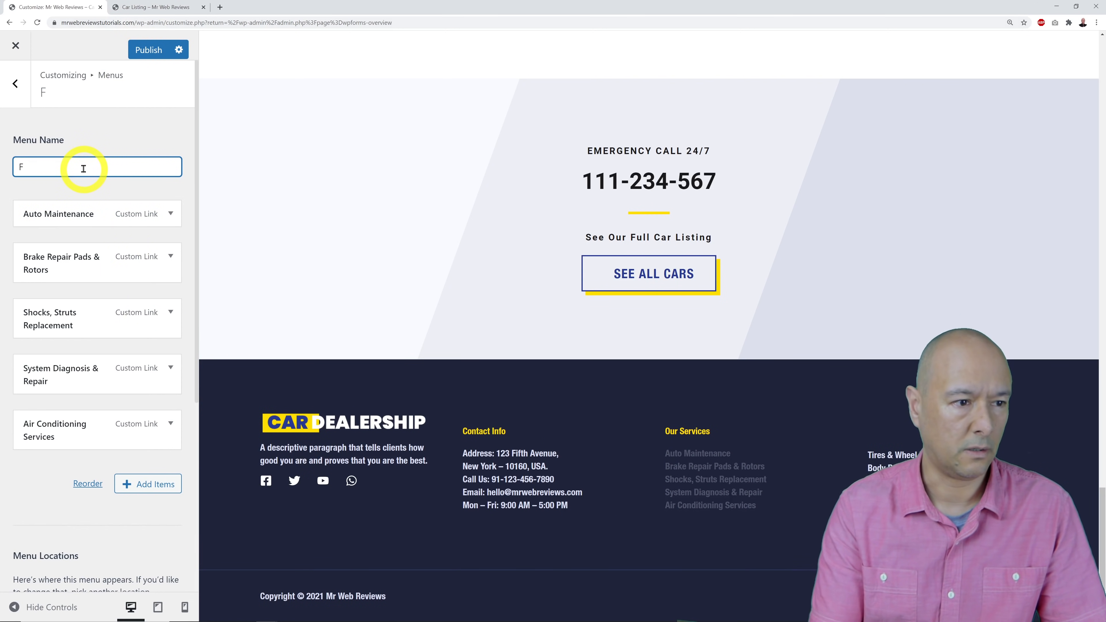
pyautogui.press('BackSpace')
pyautogui.write('d a Car')
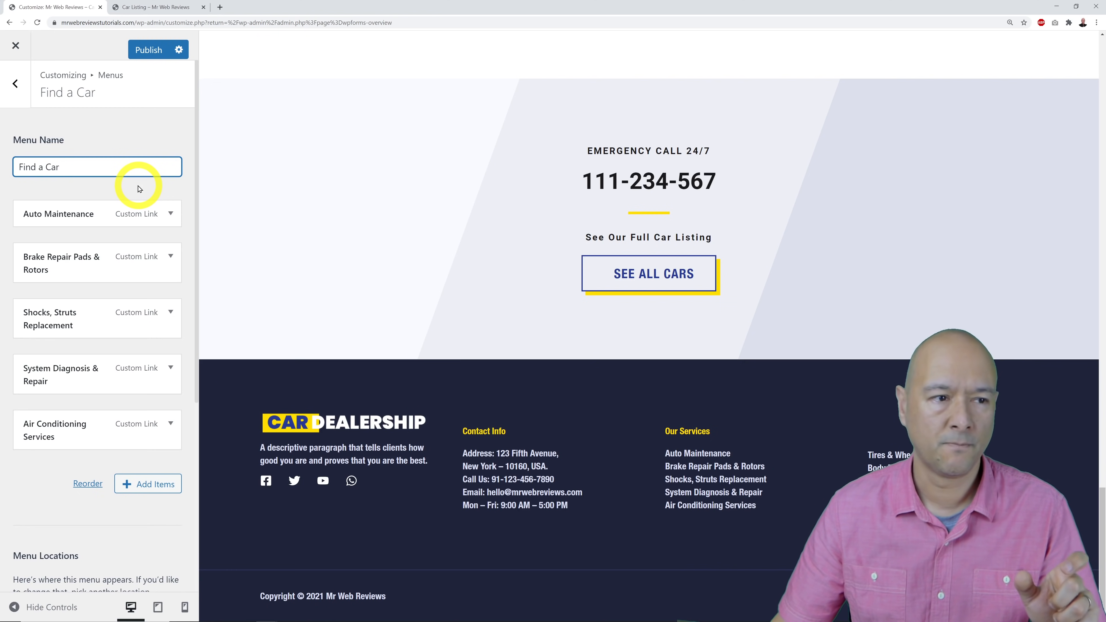
pyautogui.click(136, 13)
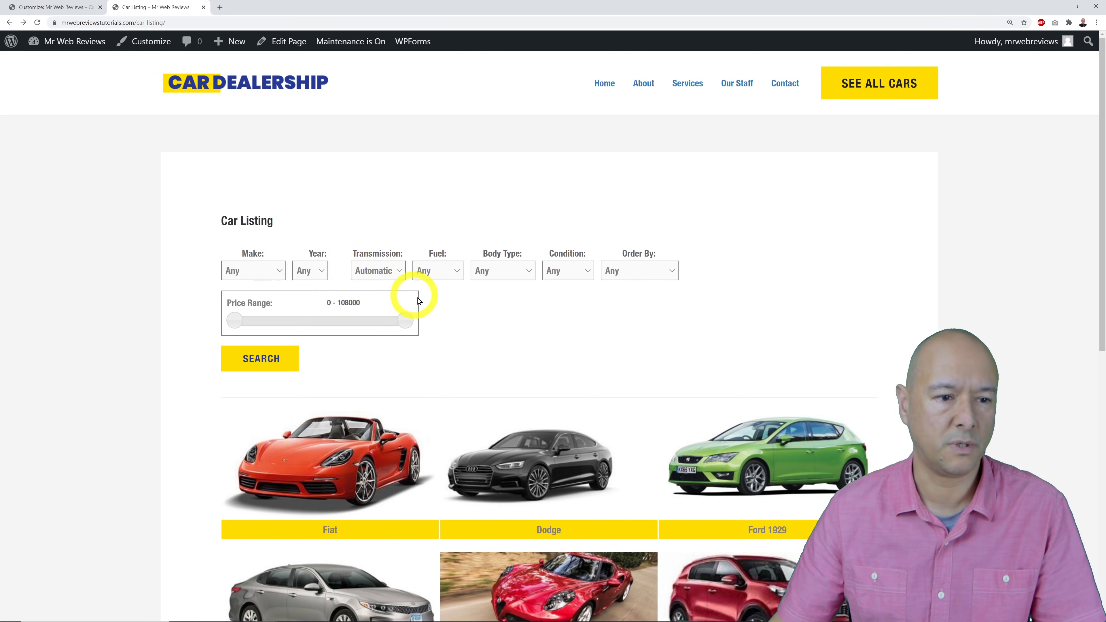
# Filter the car listing to Automatic transmission and copy the resulting page address.
pyautogui.scroll(-1, 449, 318)
pyautogui.click(377, 227)
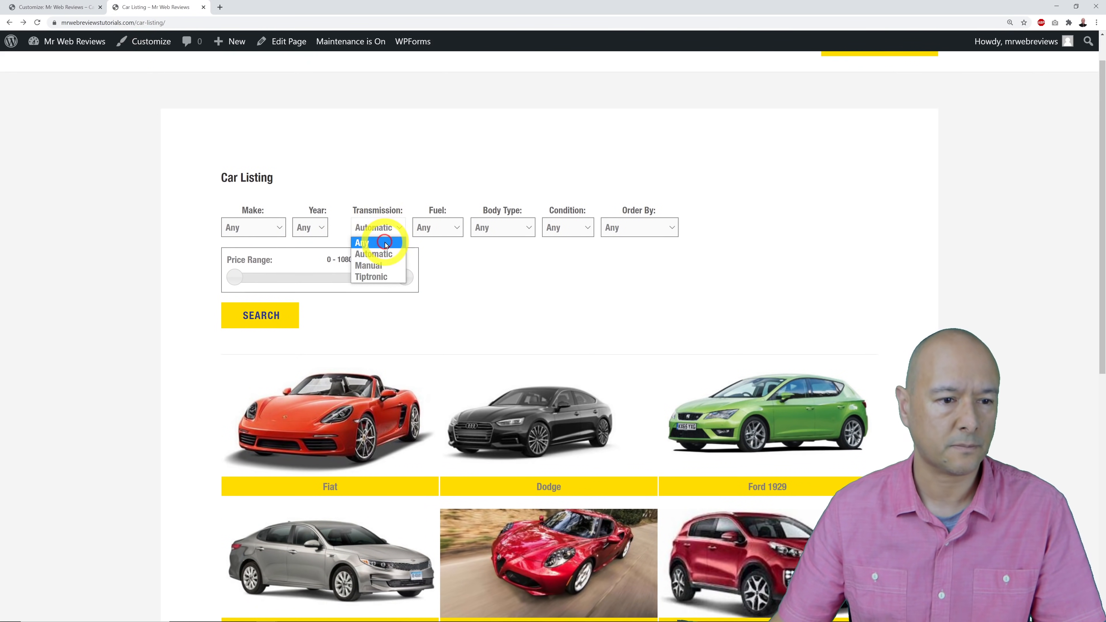
pyautogui.click(383, 254)
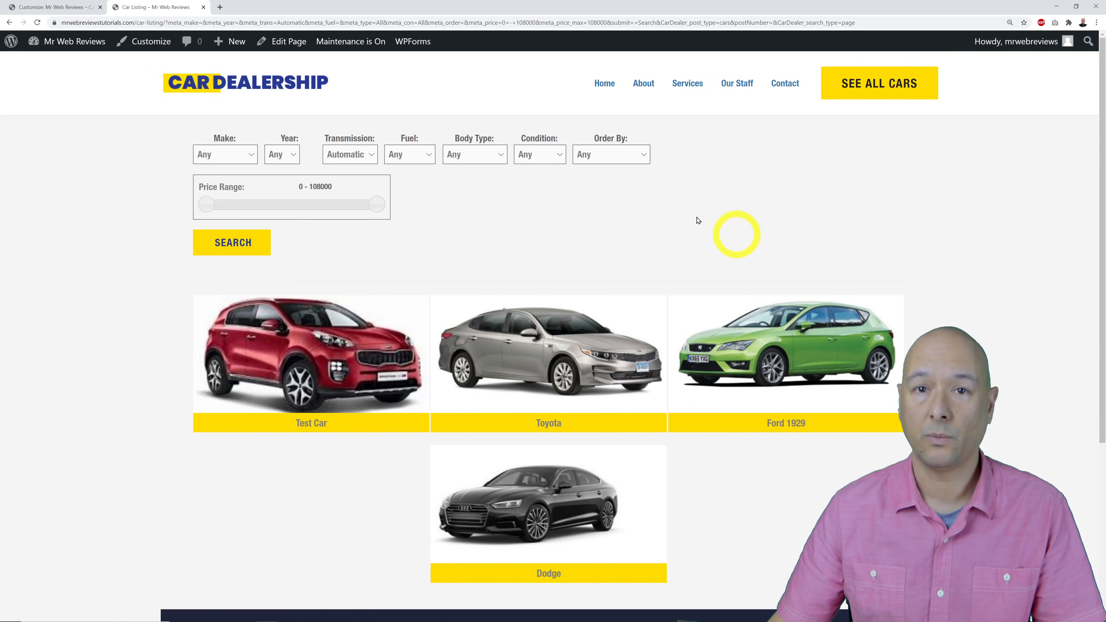
pyautogui.click(298, 23)
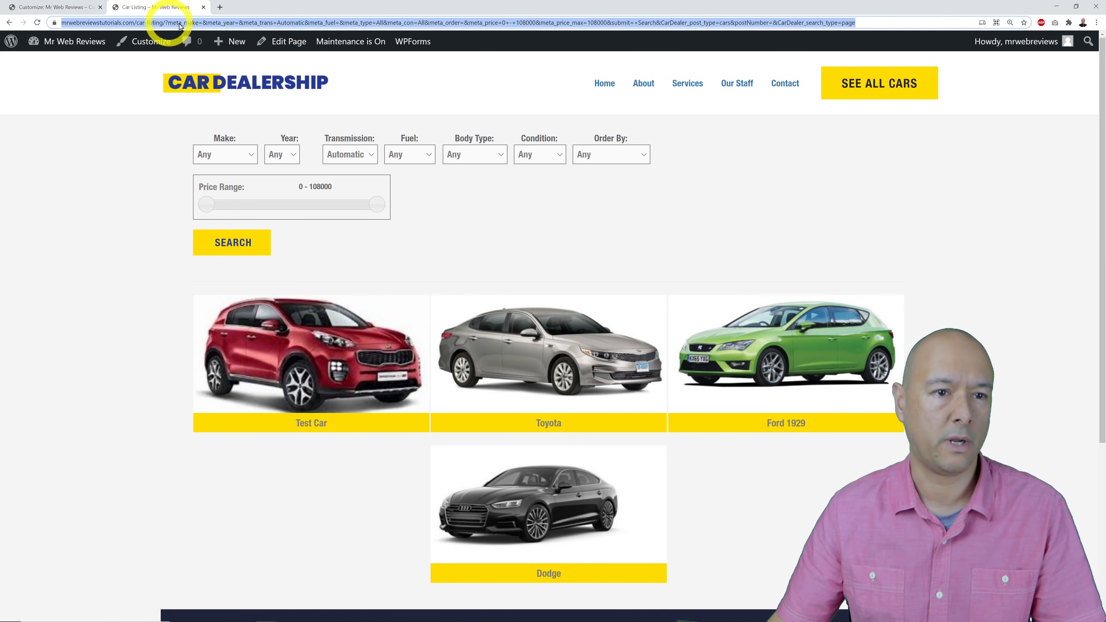
pyautogui.rightClick(528, 24)
pyautogui.click(550, 71)
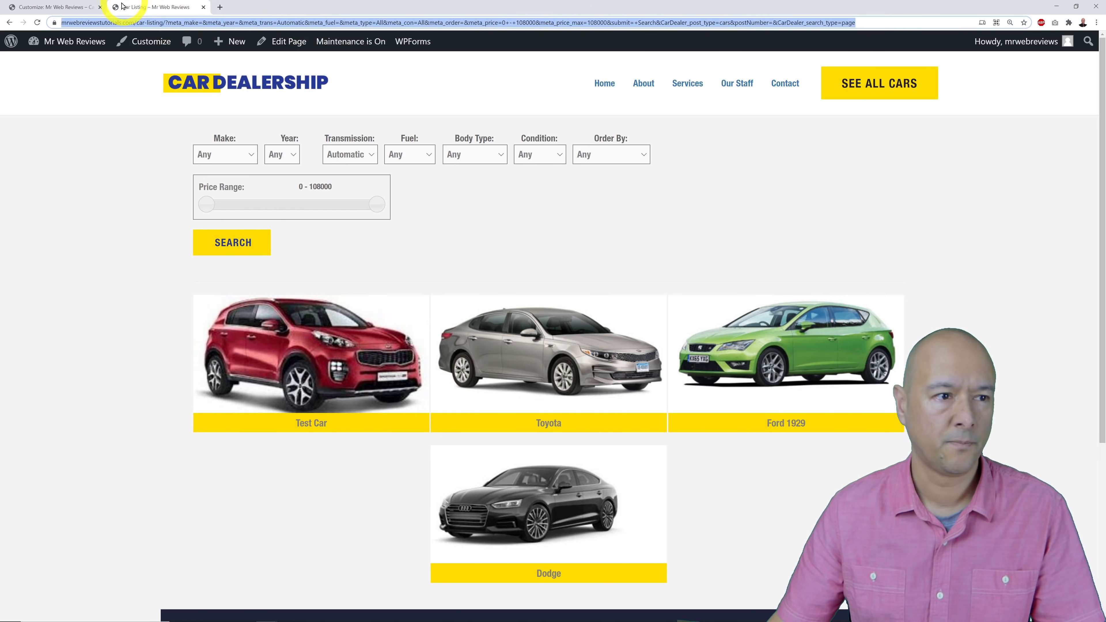
pyautogui.click(84, 7)
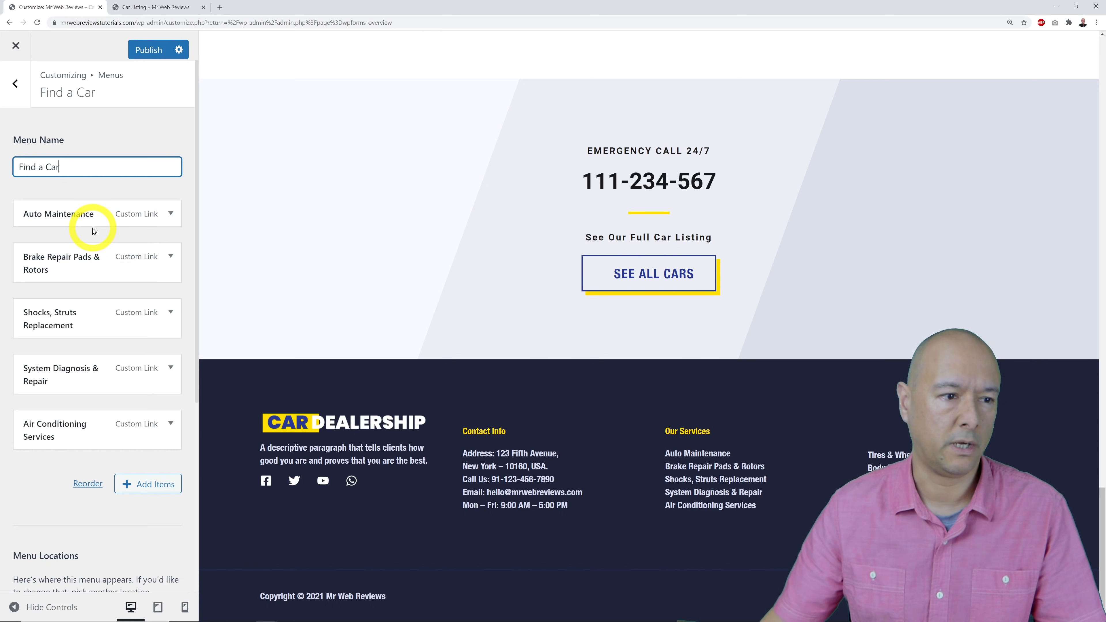
# Link the Auto Maintenance menu item to the Automatic listing and rename it Automatic Cars.
pyautogui.click(171, 214)
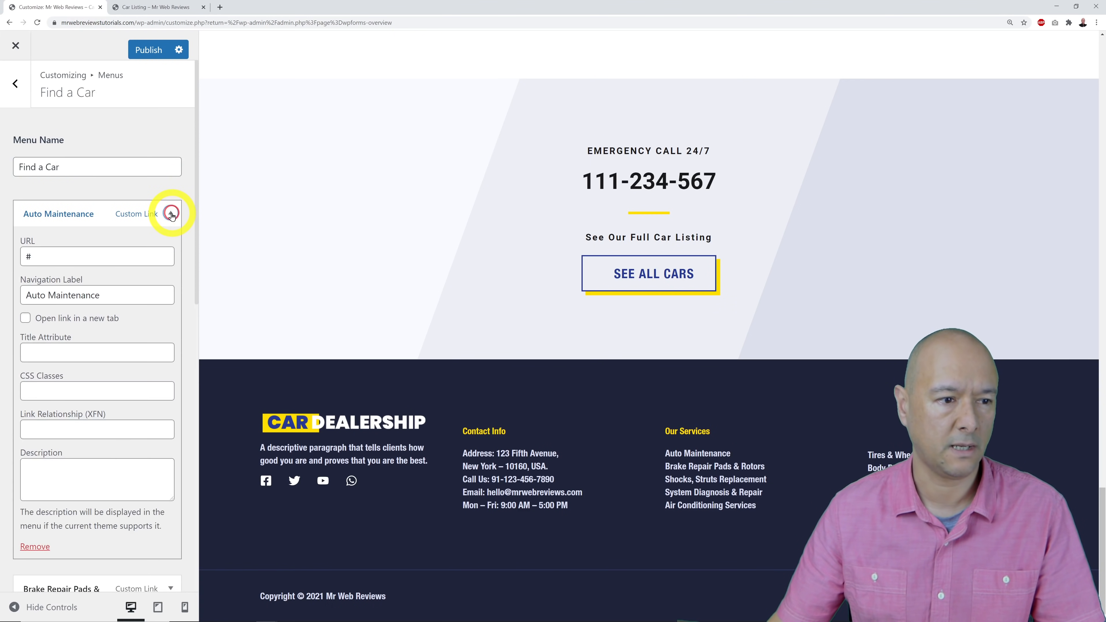
pyautogui.doubleClick(129, 251)
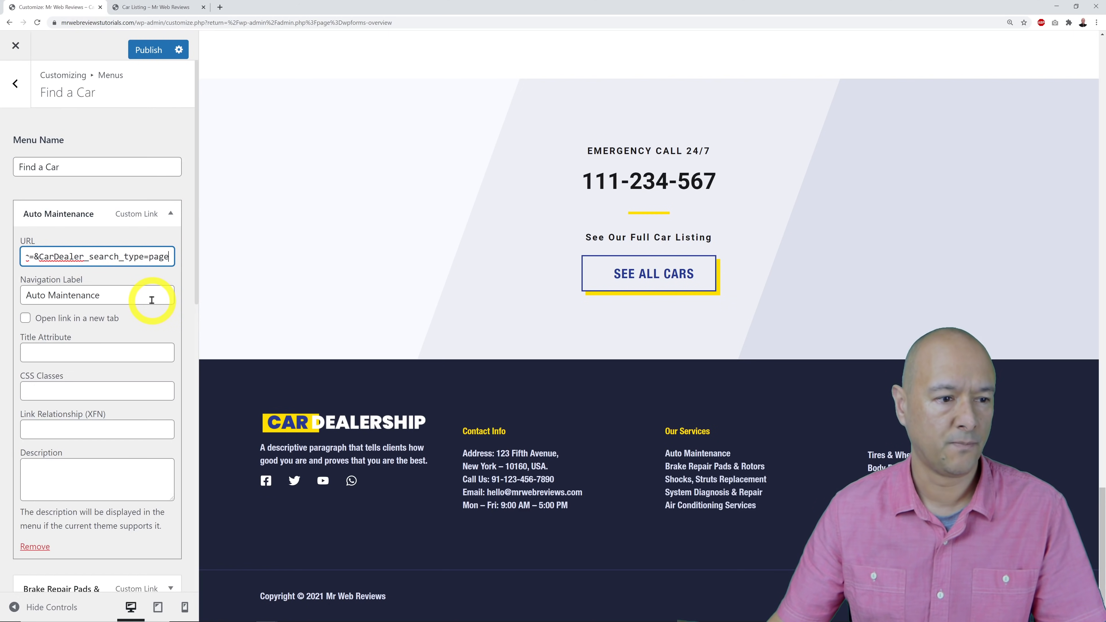
pyautogui.moveTo(151, 299); pyautogui.dragTo(6, 298)
pyautogui.click(46, 298)
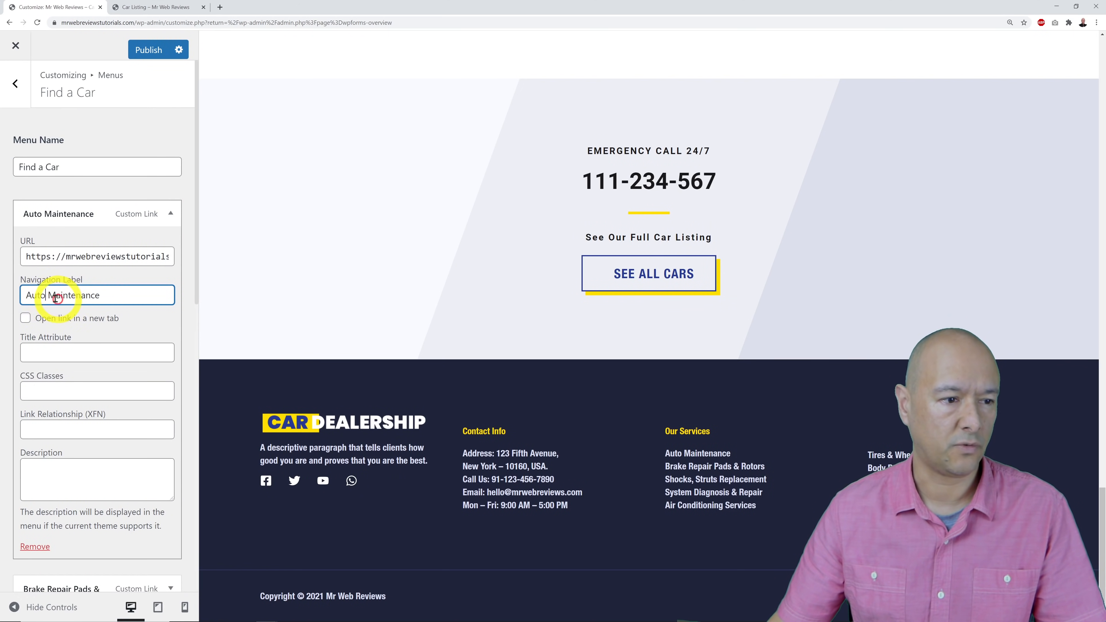
pyautogui.keyDown('shift'); pyautogui.click(217, 301); pyautogui.keyUp('shift')
pyautogui.press('BackSpace')
pyautogui.write('matic Cars')
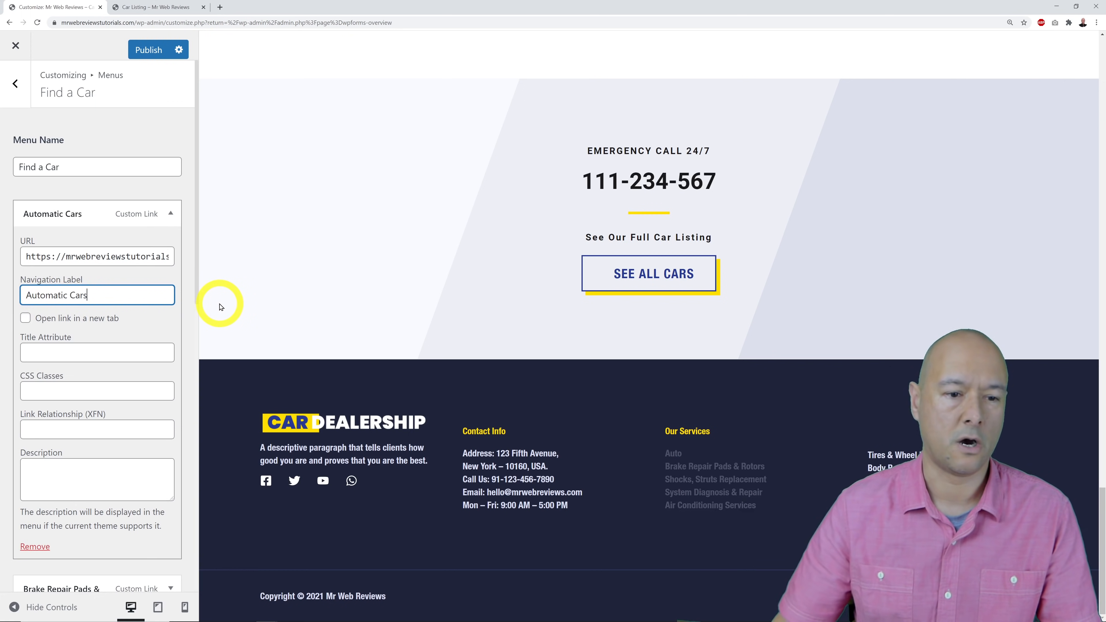
pyautogui.click(171, 214)
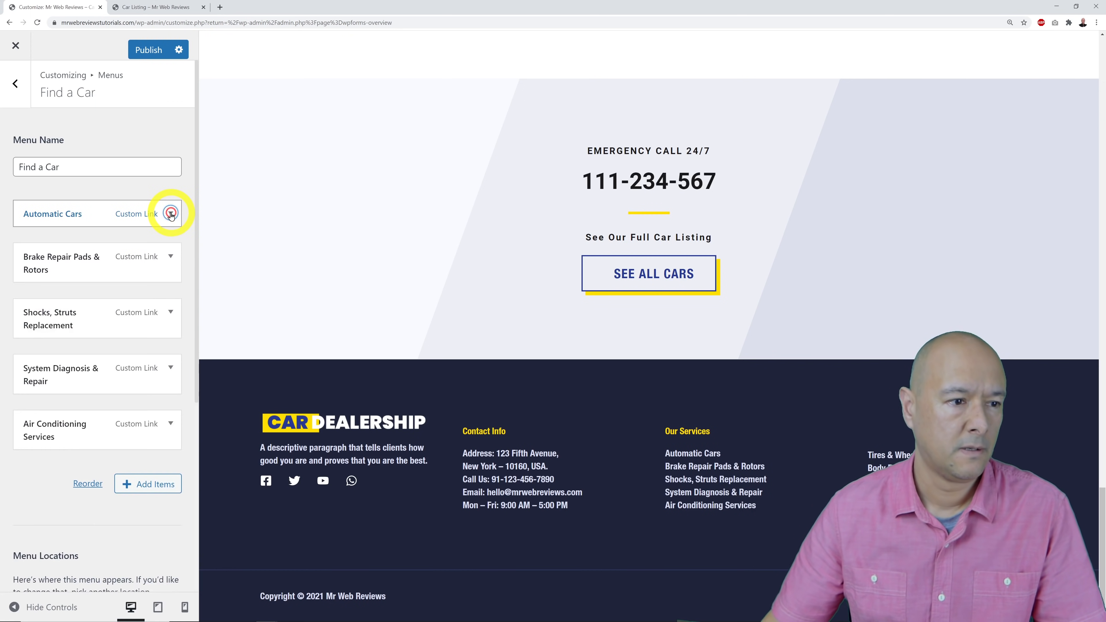
# Filter the car listing to Manual transmission and copy its address.
pyautogui.click(134, 13)
pyautogui.click(371, 158)
pyautogui.click(364, 192)
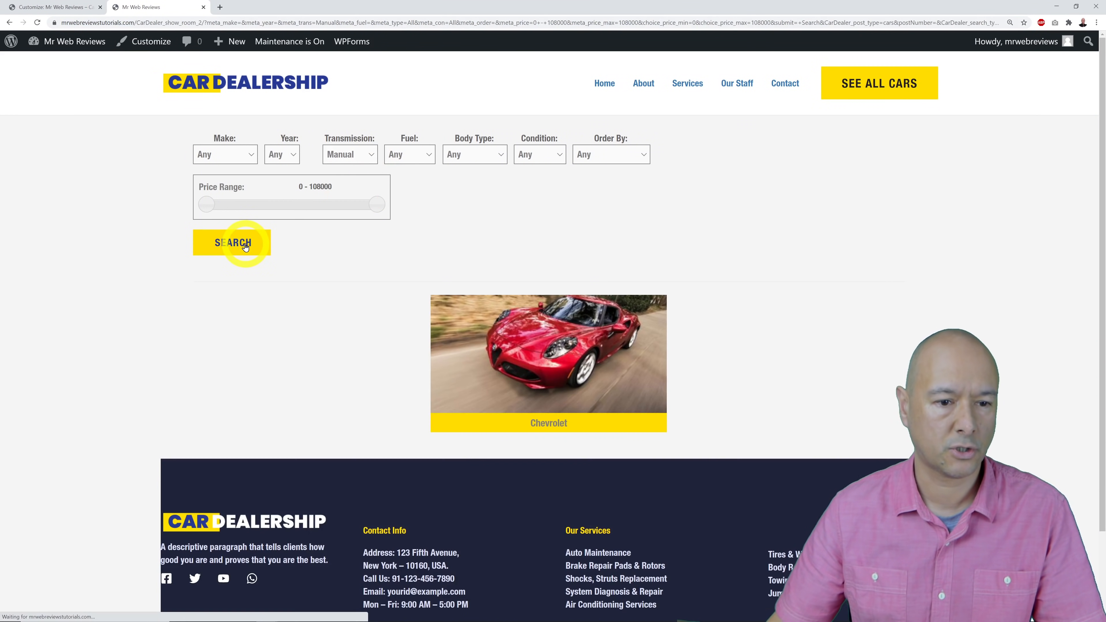
pyautogui.click(525, 24)
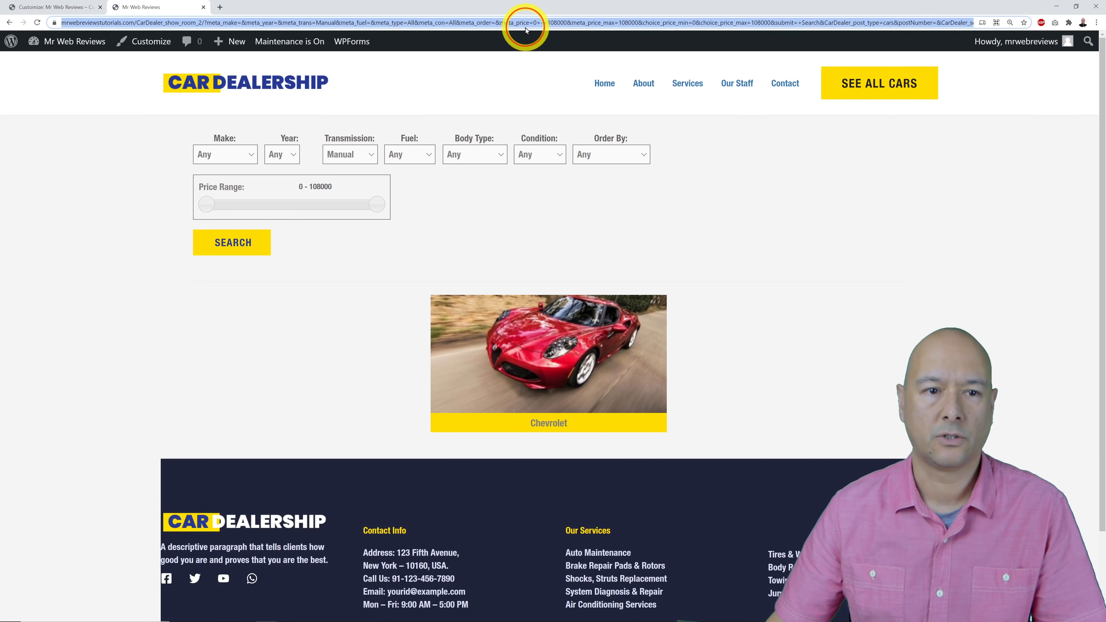
pyautogui.rightClick(508, 25)
pyautogui.click(526, 75)
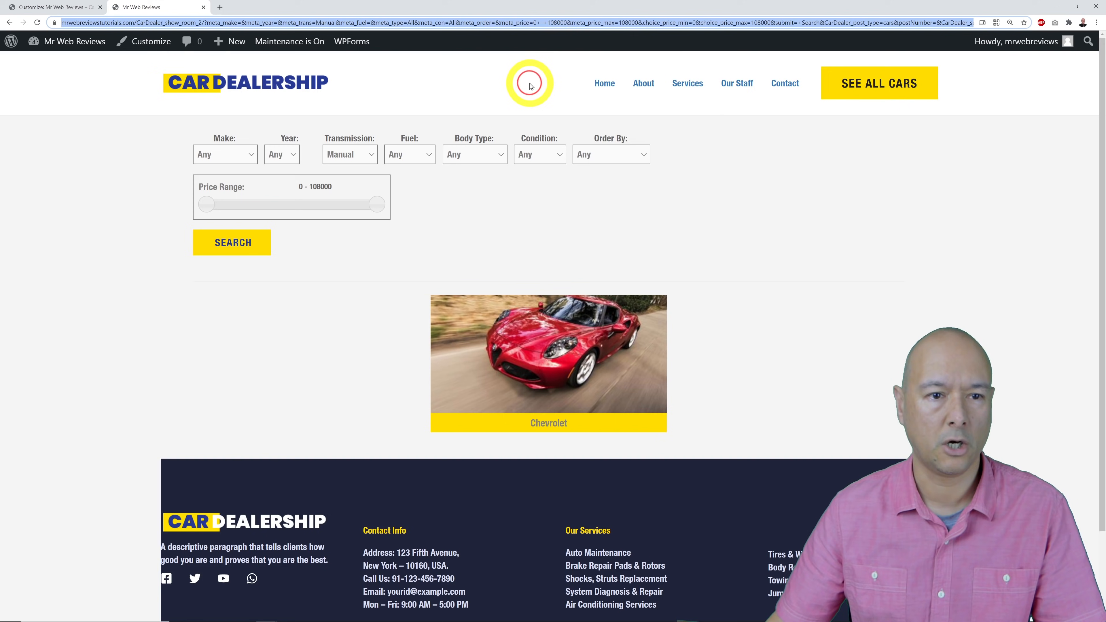
pyautogui.click(92, 13)
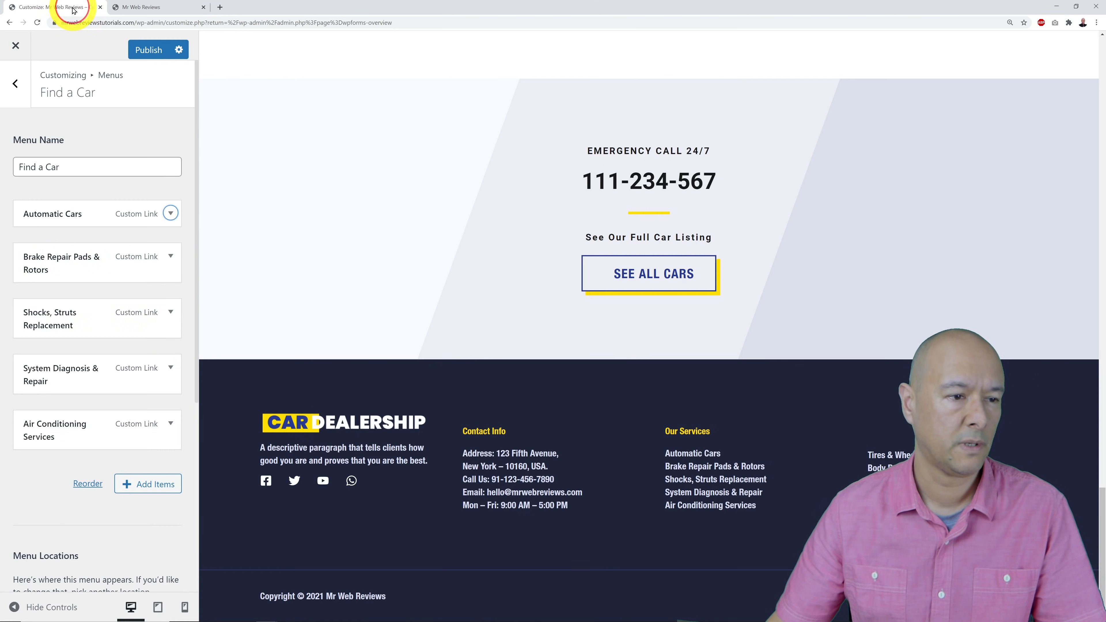
# Relabel the second Find a Car item from Brake Repair Pads & Rotors to Manual Cars with the Manual listing link.
pyautogui.click(171, 256)
pyautogui.moveTo(142, 350); pyautogui.dragTo(2, 351)
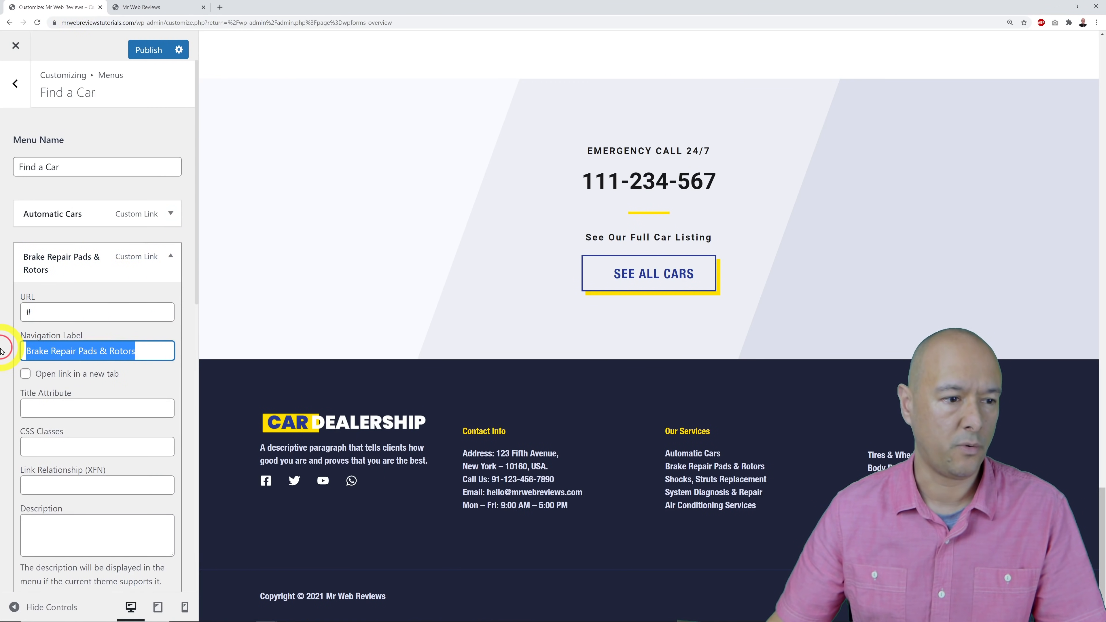
pyautogui.write('Manual Car')
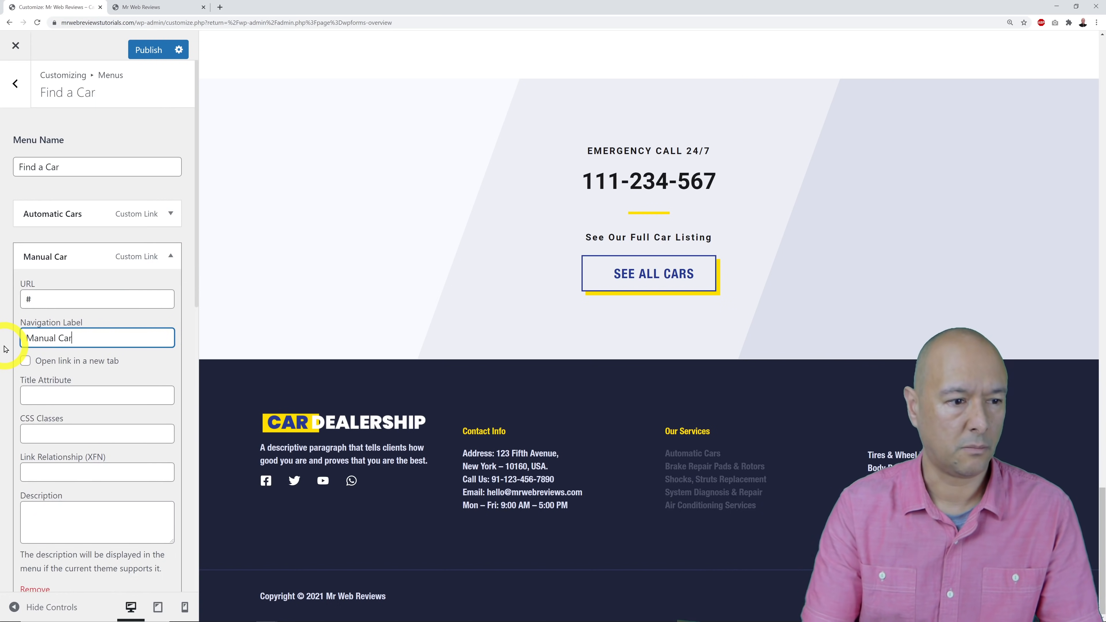
pyautogui.click(53, 301)
pyautogui.press('BackSpace')
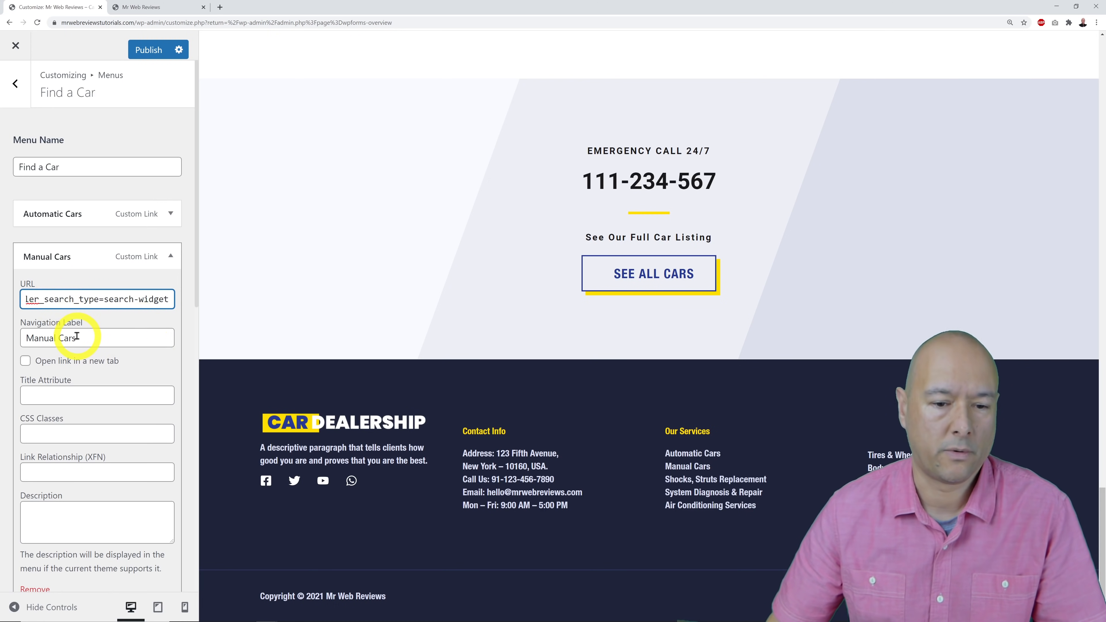
pyautogui.click(170, 258)
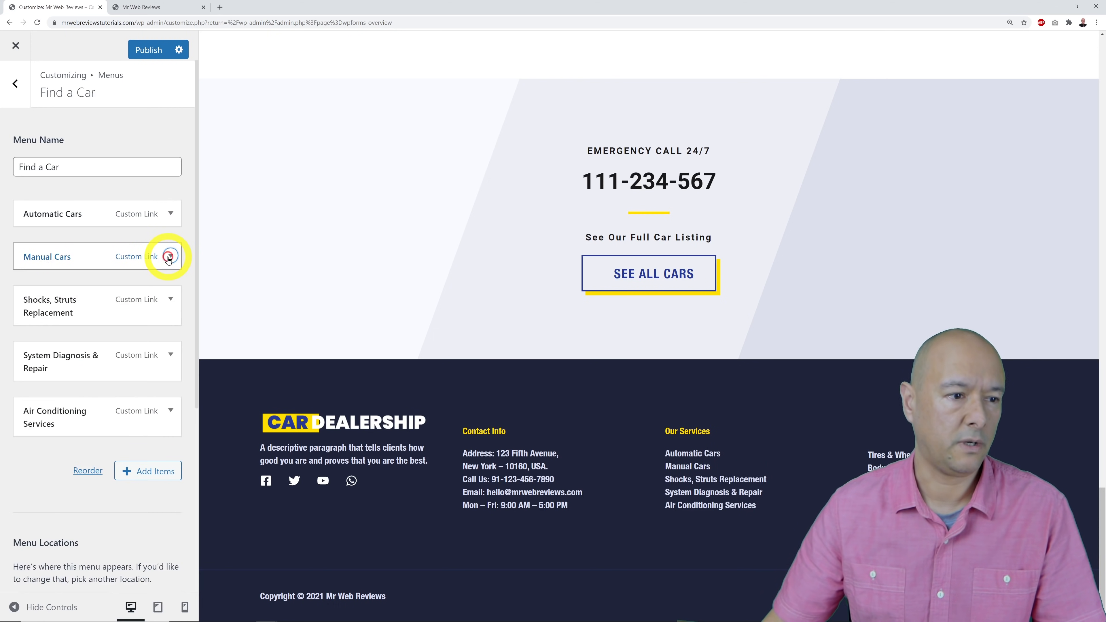
# Filter the car listing to Tiptronic transmission and copy that listing's address.
pyautogui.click(163, 12)
pyautogui.click(344, 154)
pyautogui.click(348, 204)
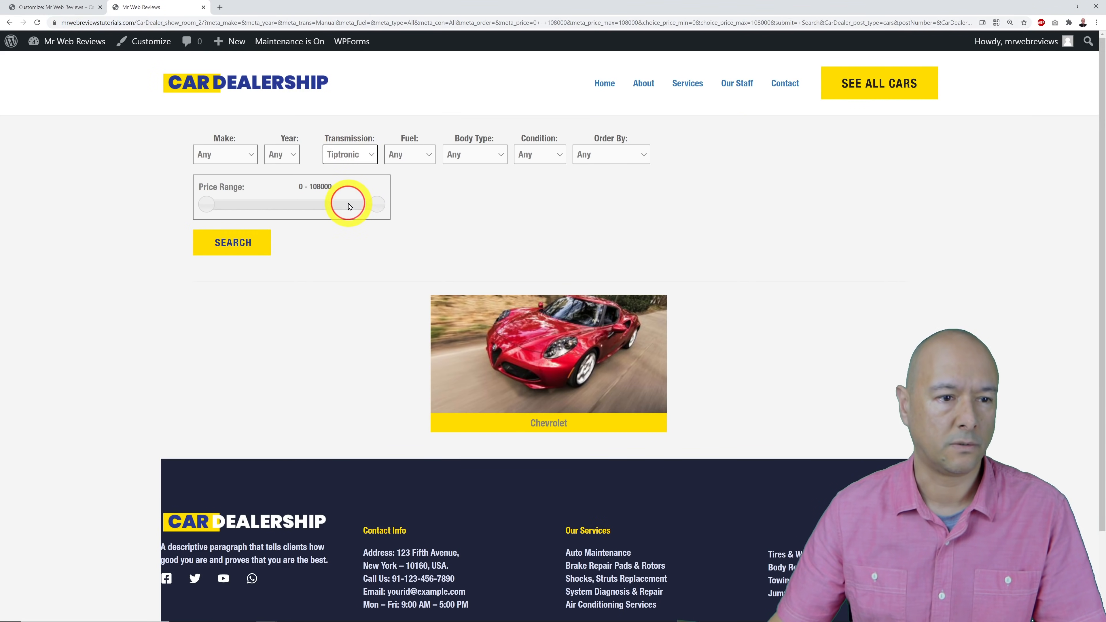
pyautogui.click(254, 239)
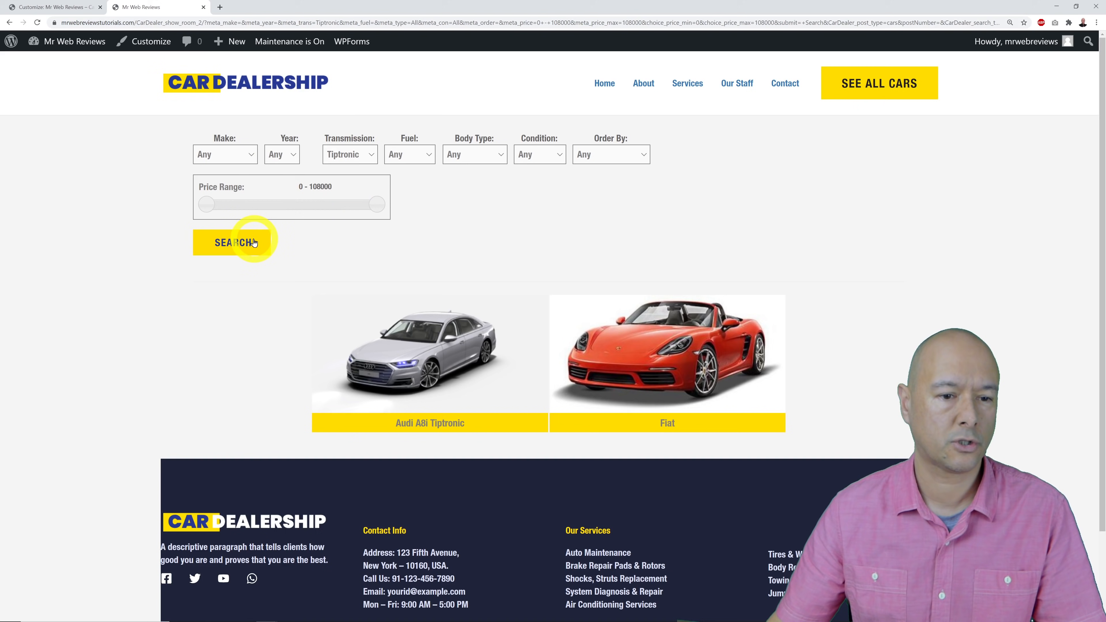
pyautogui.click(404, 25)
pyautogui.rightClick(408, 25)
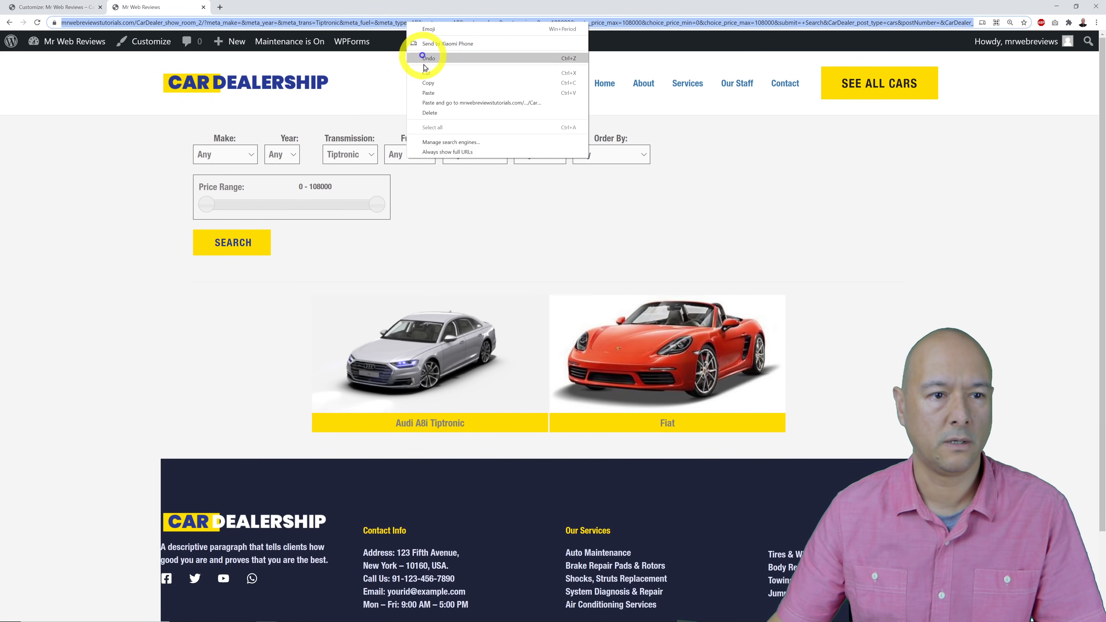
pyautogui.click(425, 81)
# Expand the Shocks, Struts Replacement menu item and select its label.
pyautogui.click(96, 5)
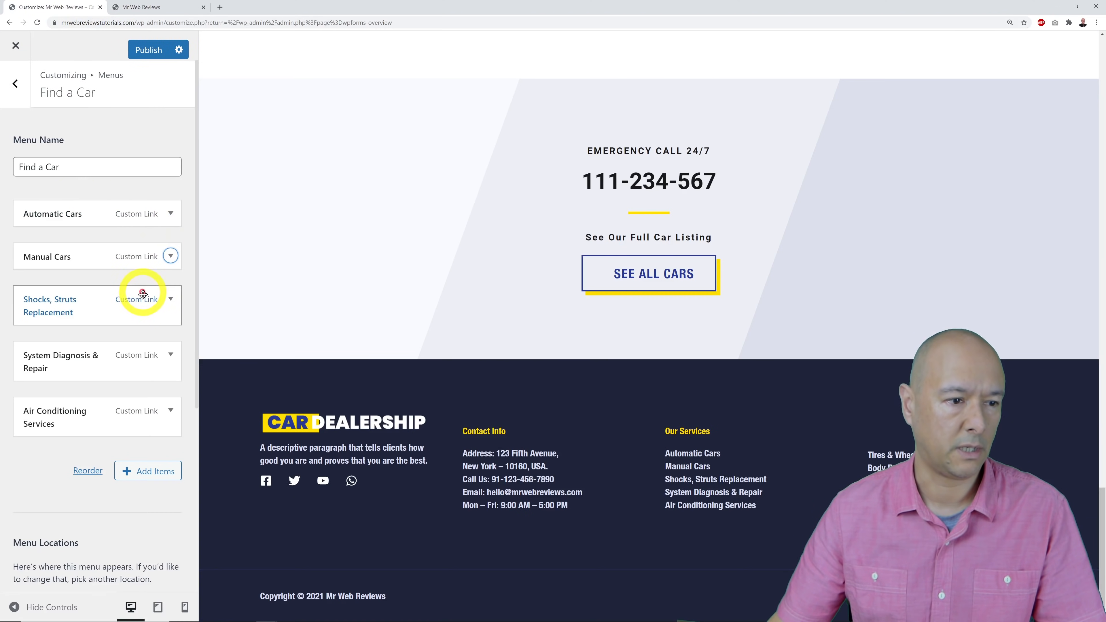
pyautogui.click(170, 305)
pyautogui.moveTo(148, 393); pyautogui.dragTo(2, 394)
# Relabel the third item Tiptronic and link it to the Tiptronic-filtered listing address.
pyautogui.write('Tiptr')
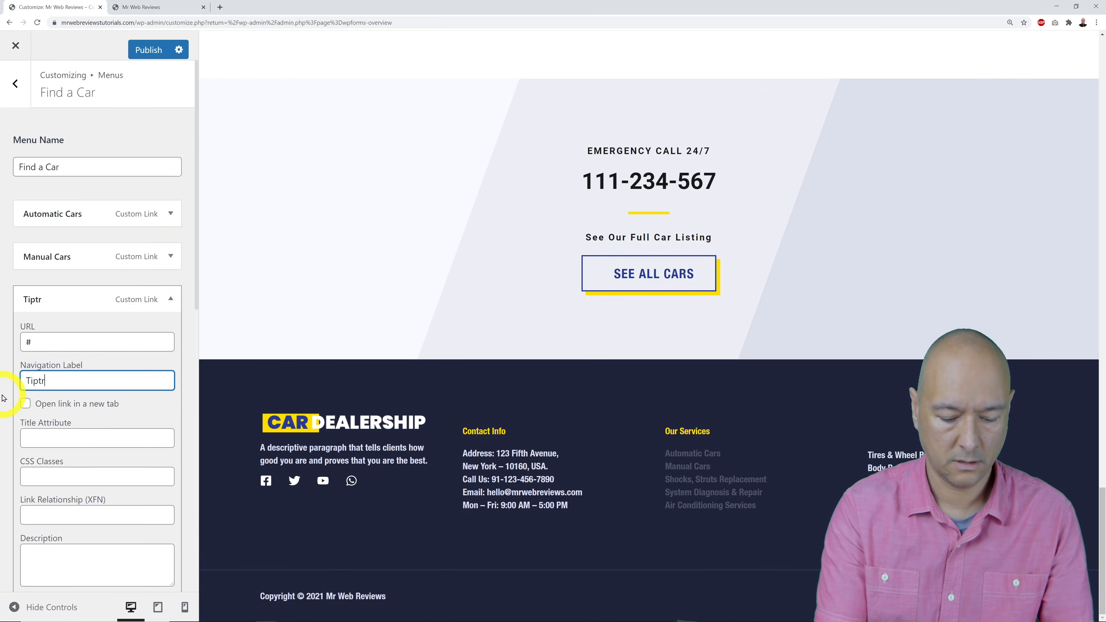
pyautogui.write('onic')
pyautogui.moveTo(67, 346); pyautogui.dragTo(2, 347)
pyautogui.hotkey('ctrl', 'v')
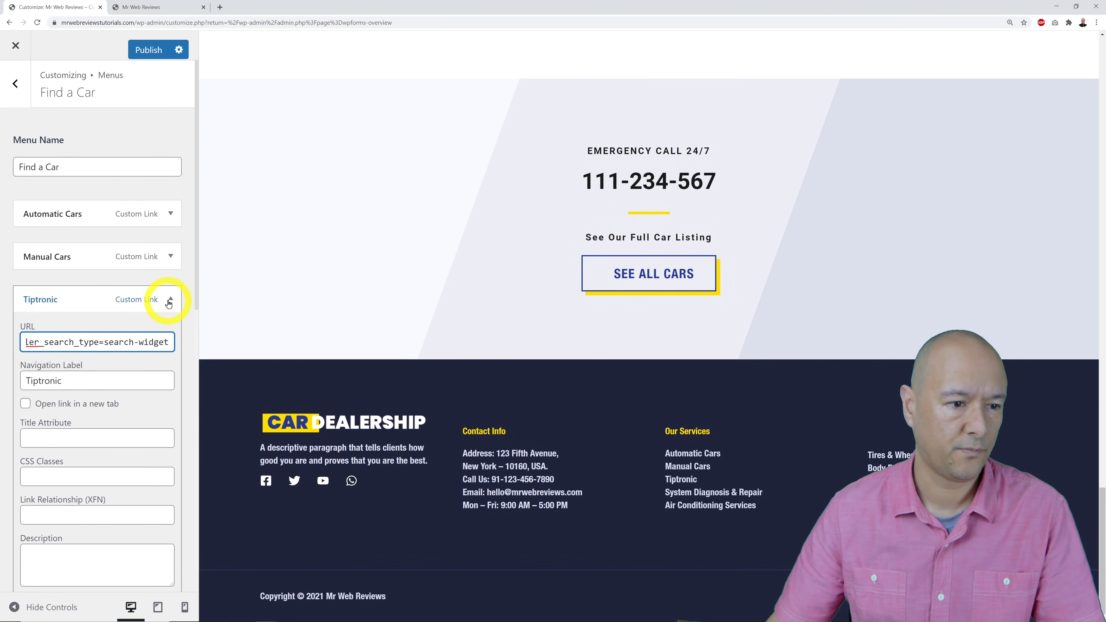
pyautogui.click(170, 299)
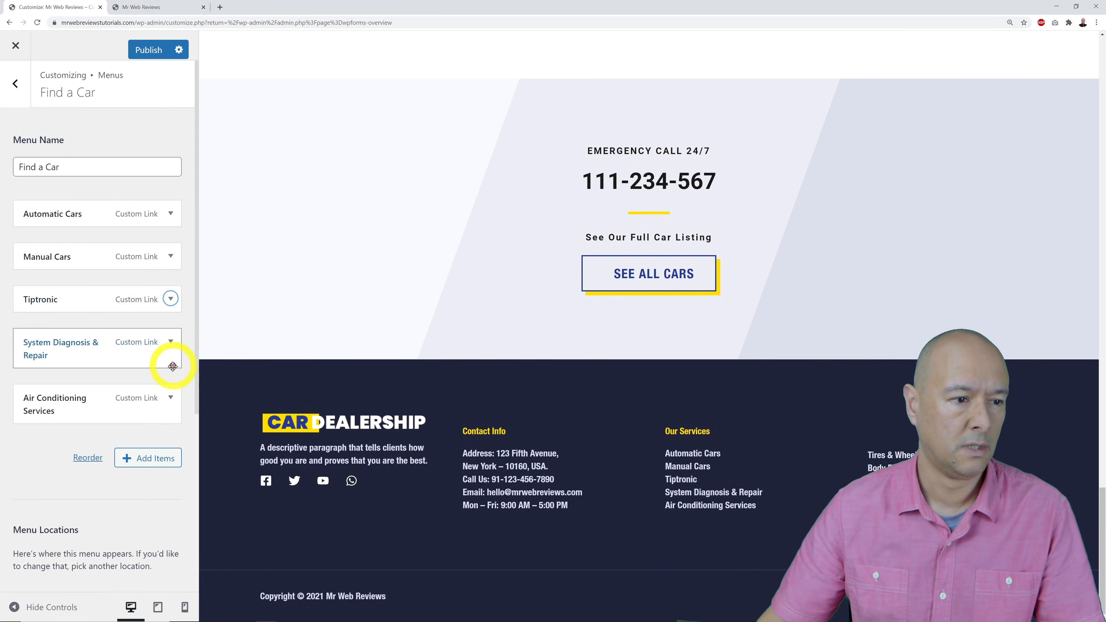
# Remove the System Diagnosis & Repair and Air Conditioning Services items from the Find a Car menu.
pyautogui.click(172, 343)
pyautogui.scroll(-3, 131, 479)
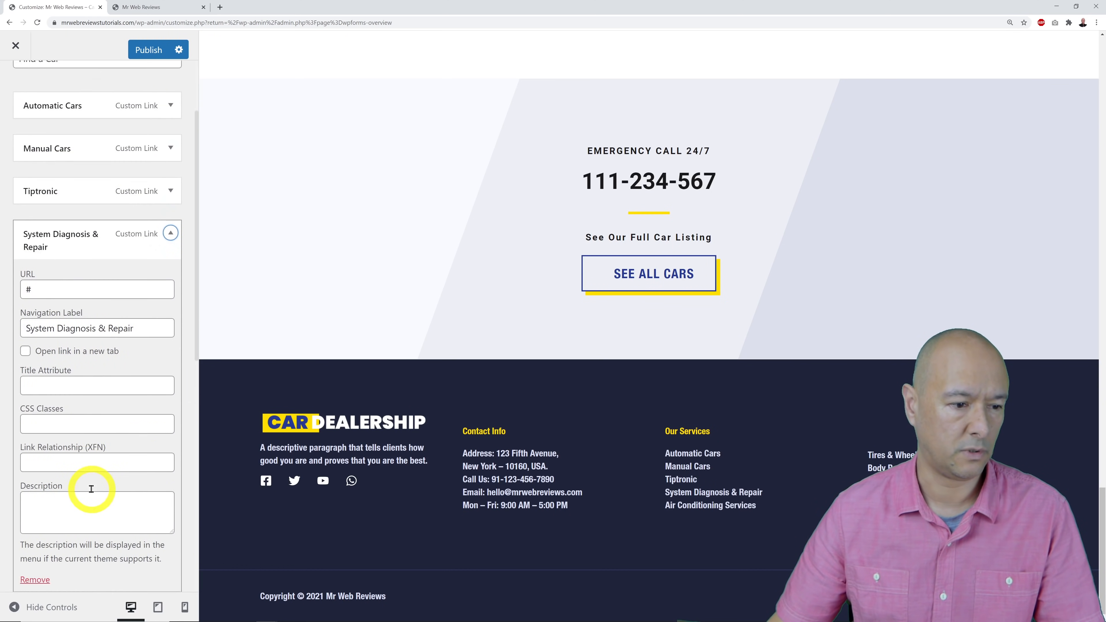
pyautogui.scroll(-2, 78, 487)
pyautogui.click(37, 472)
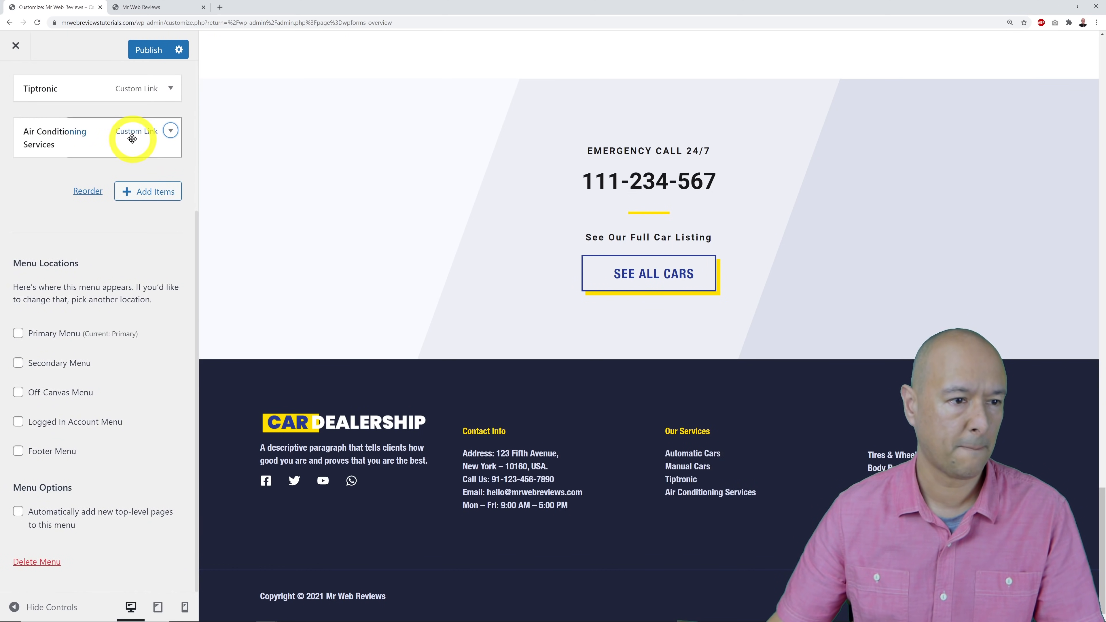
pyautogui.click(171, 130)
pyautogui.scroll(-3, 102, 286)
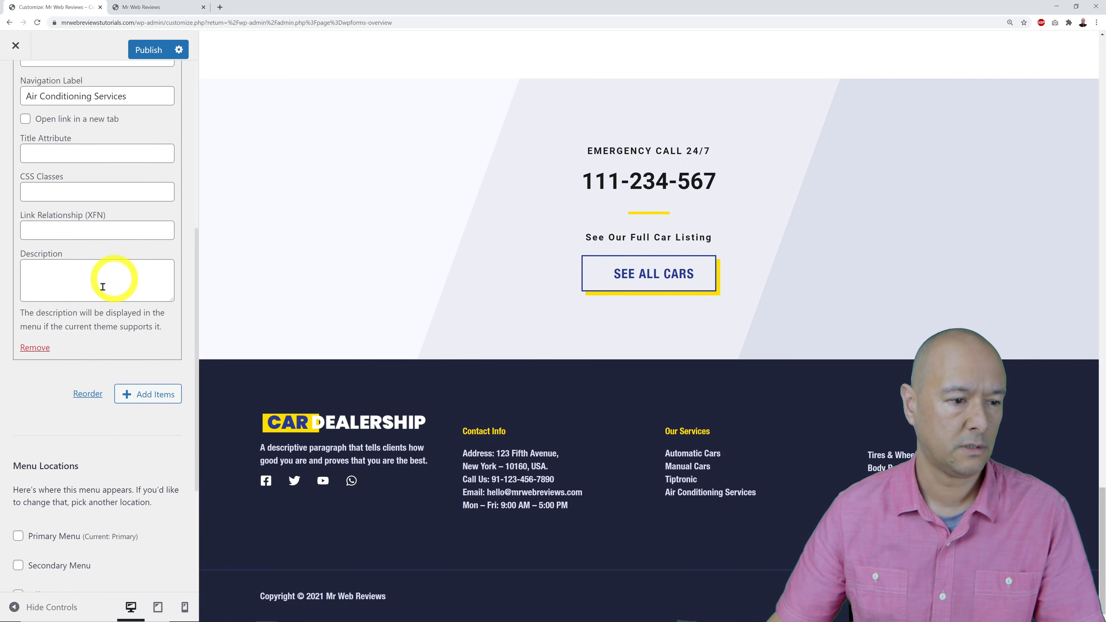
pyautogui.click(34, 348)
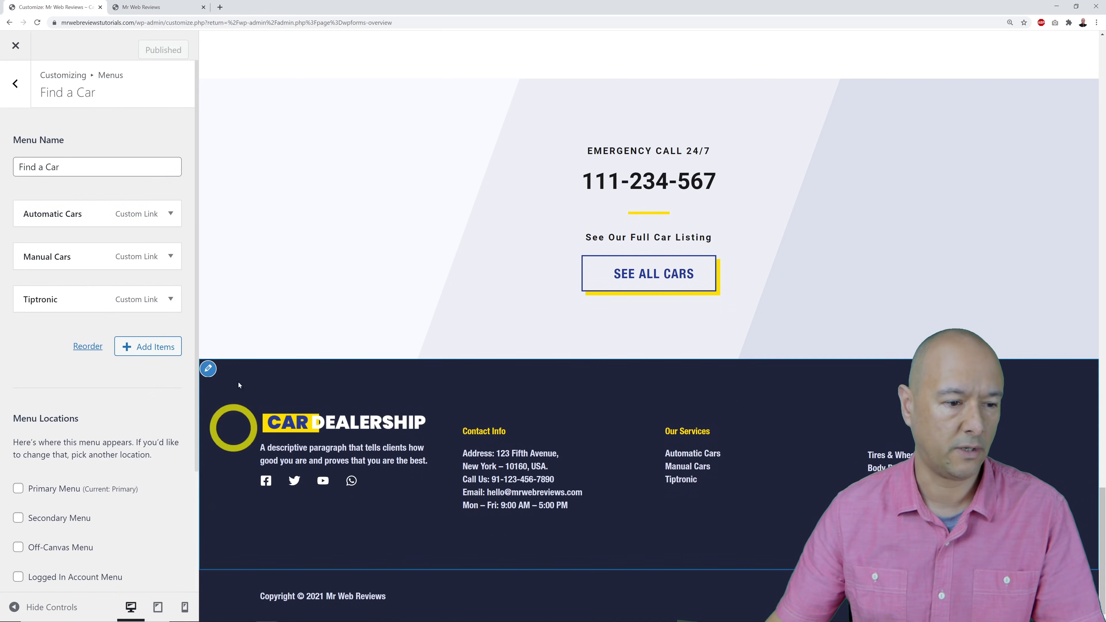
# Reload the car listing page, then go to the site's home page.
pyautogui.click(161, 4)
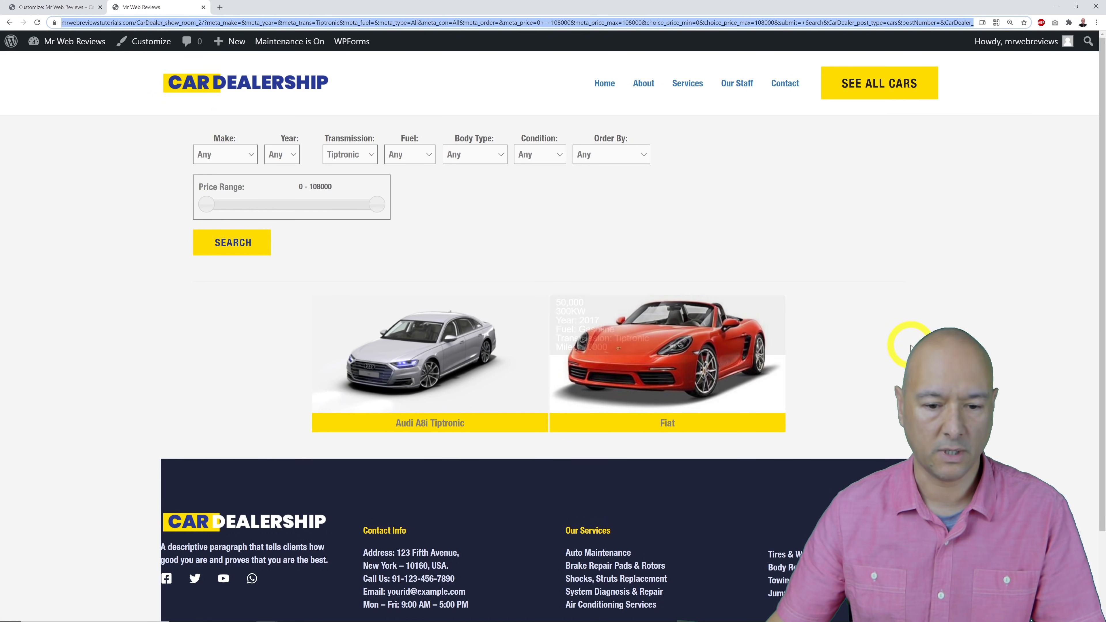
pyautogui.scroll(-2, 911, 345)
pyautogui.press('Return')
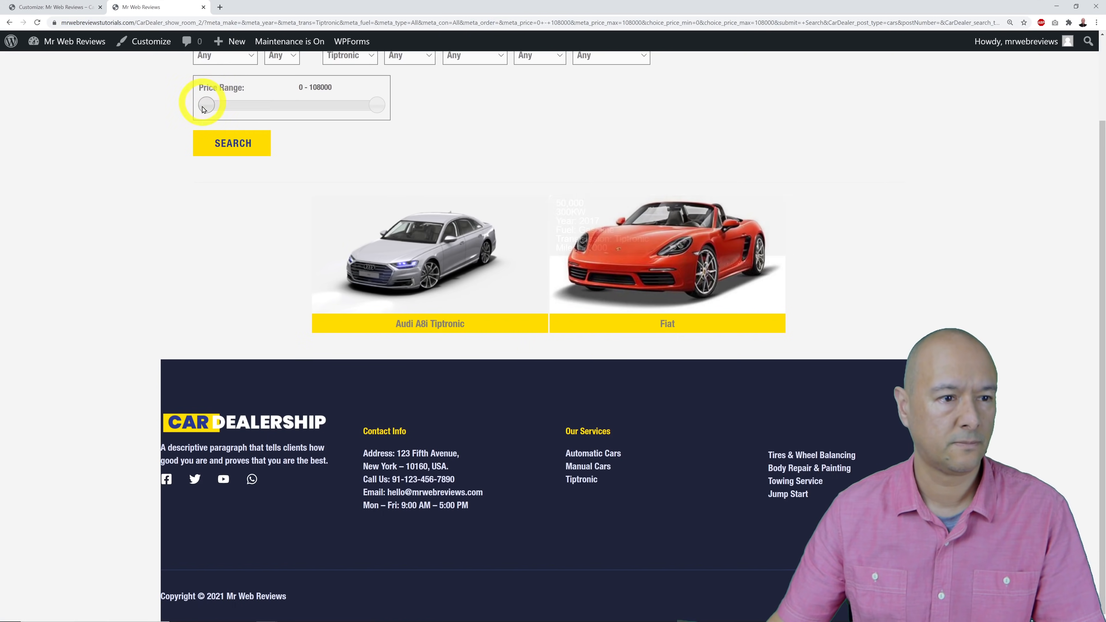
pyautogui.scroll(2, 539, 171)
pyautogui.click(261, 87)
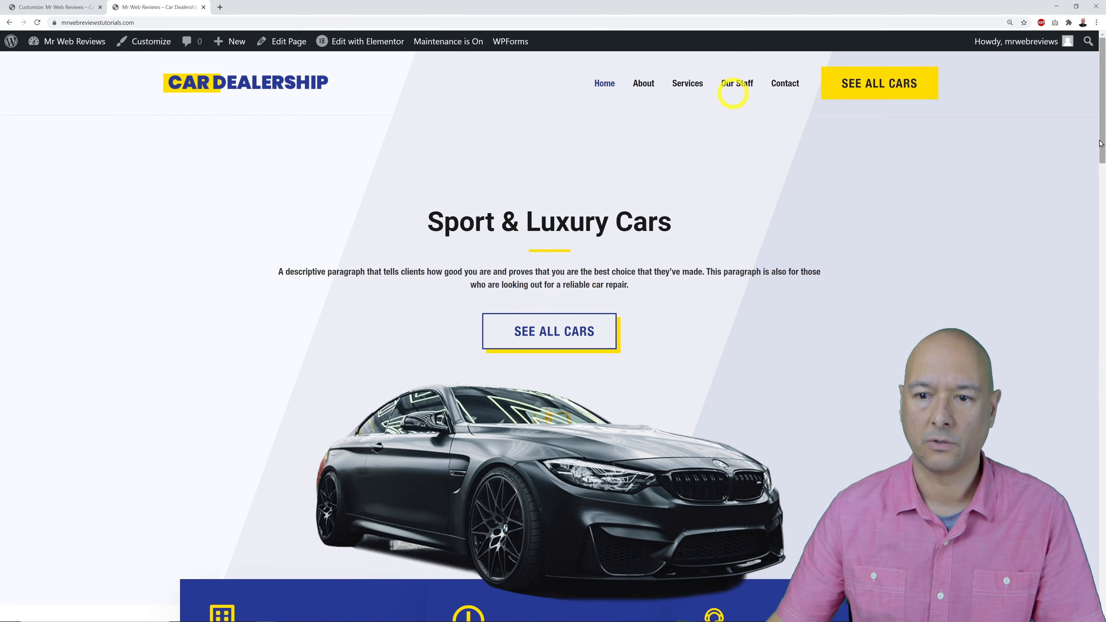
# Test the footer's Automatic Cars, Manual Cars and Tiptronic links, ending on the Tiptronic Car Listing.
pyautogui.moveTo(1102, 146); pyautogui.dragTo(1103, 599)
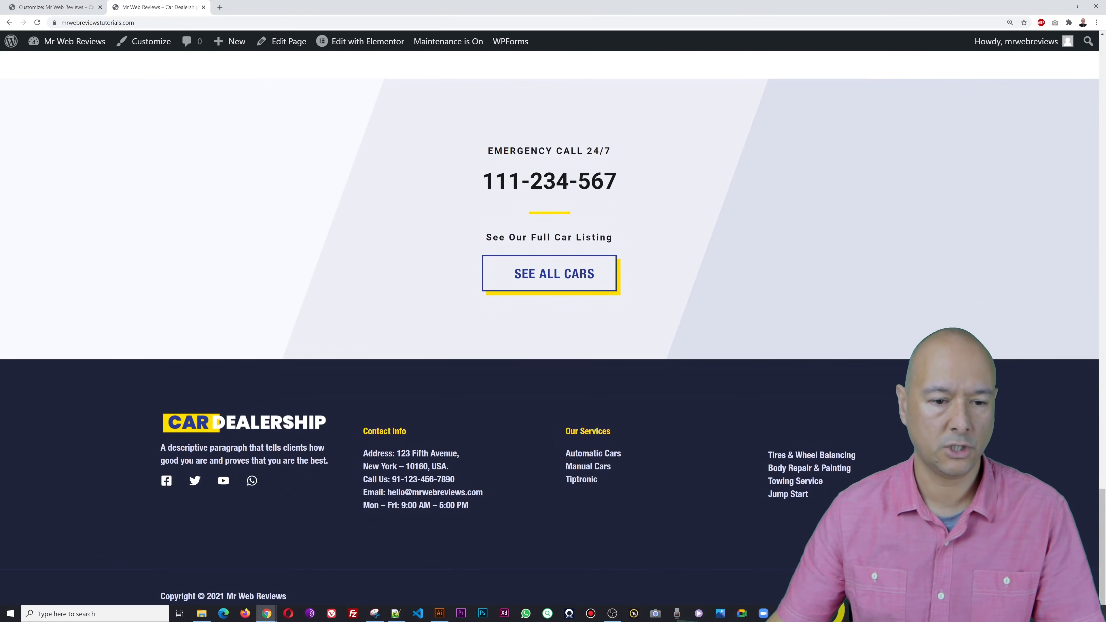
pyautogui.click(612, 455)
pyautogui.scroll(-3, 802, 452)
pyautogui.scroll(3, 808, 456)
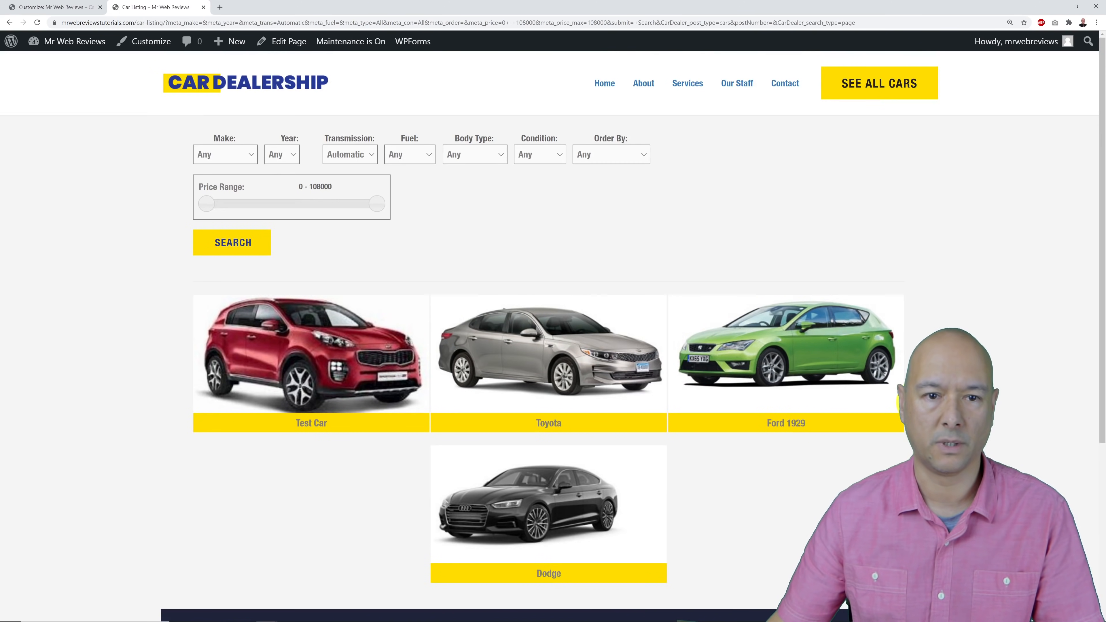
pyautogui.scroll(-5, 753, 307)
pyautogui.click(600, 466)
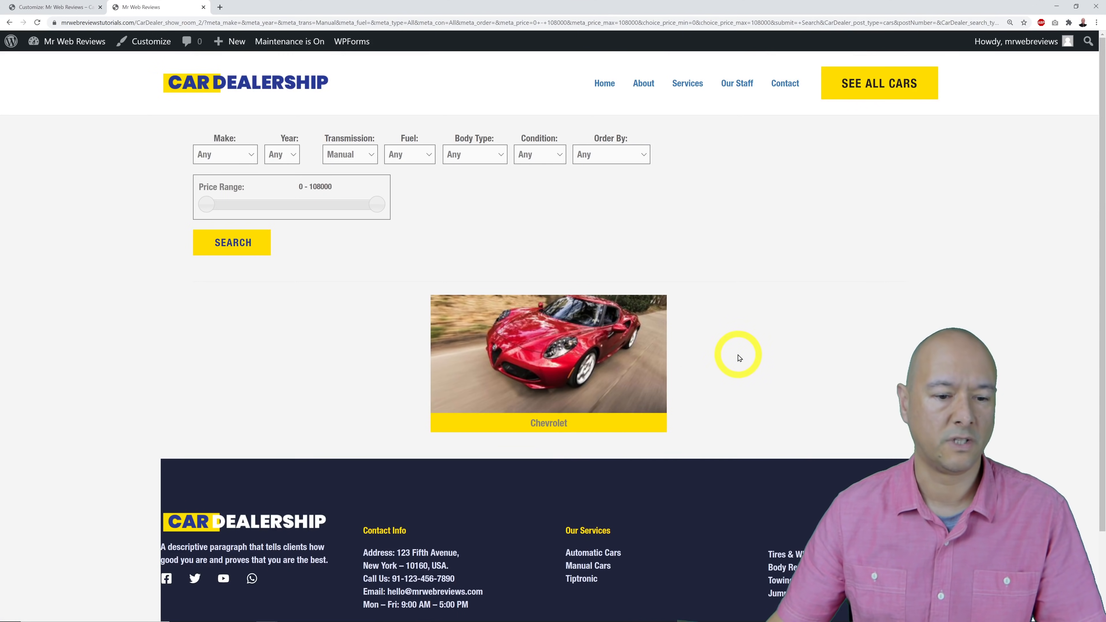
pyautogui.scroll(-3, 739, 358)
pyautogui.click(585, 480)
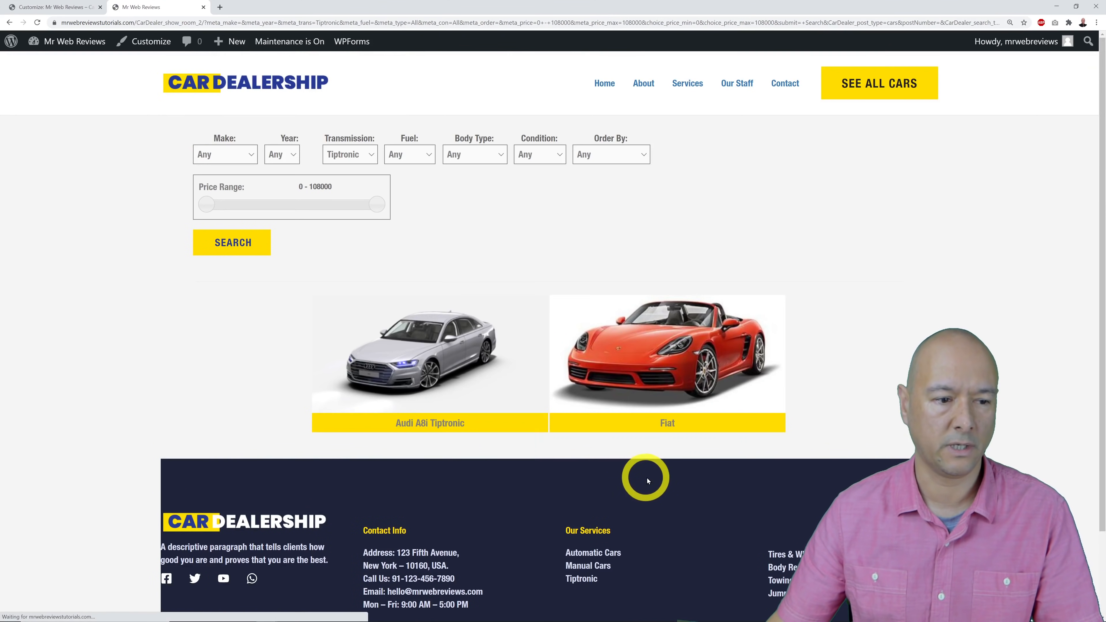
pyautogui.click(271, 85)
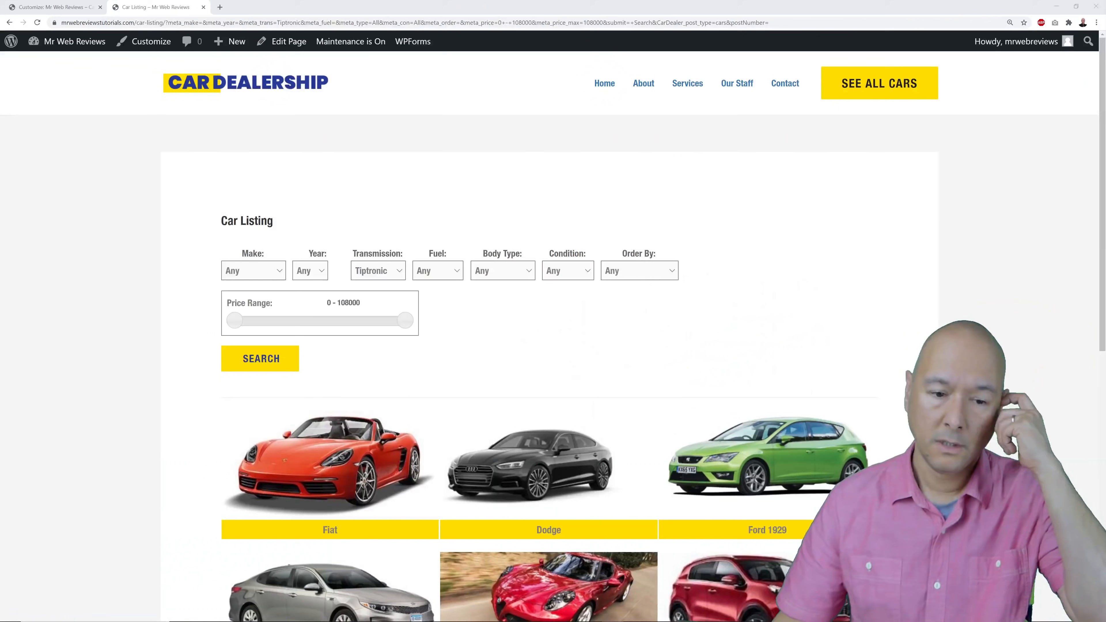
# Filter the Tiptronic listing to Coupe body type, select its address, then select the customizer footer.
pyautogui.click(63, 6)
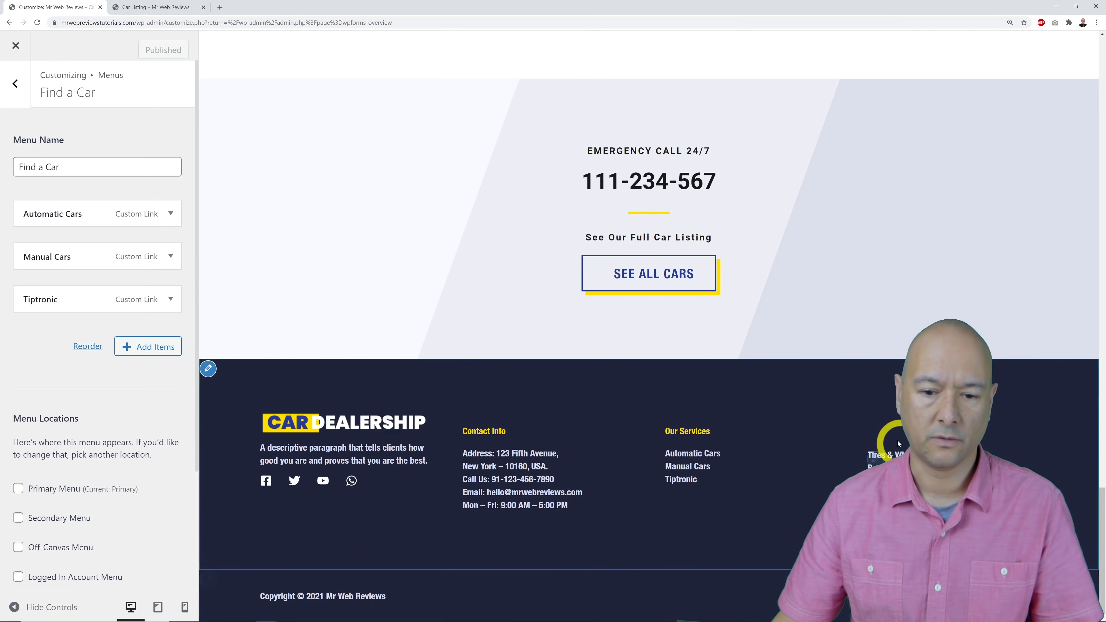
pyautogui.click(148, 6)
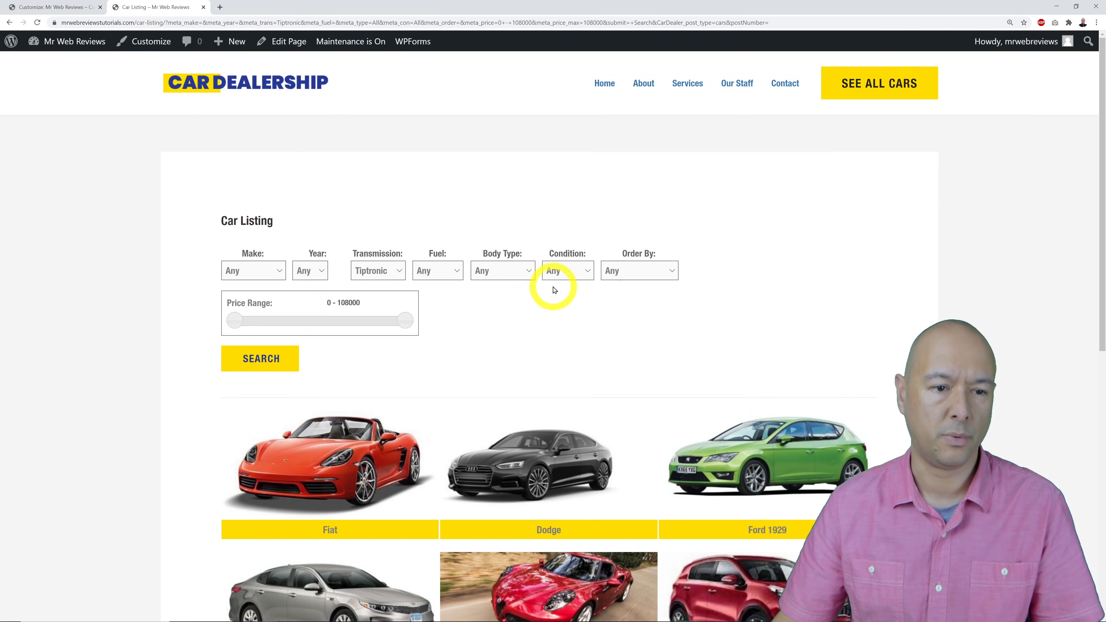
pyautogui.click(526, 272)
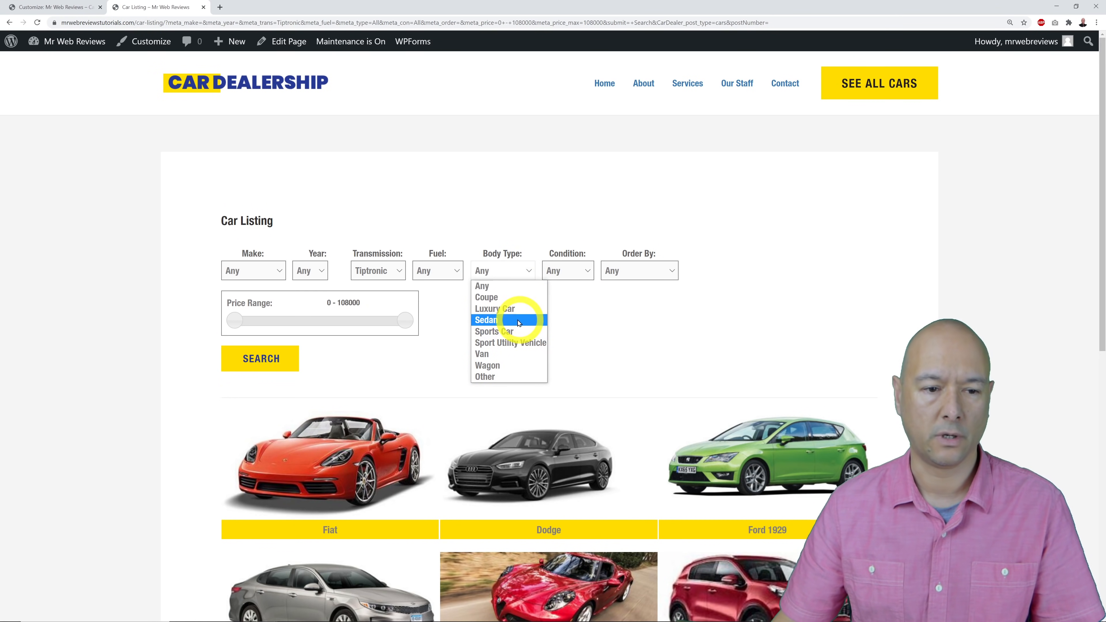
pyautogui.click(510, 297)
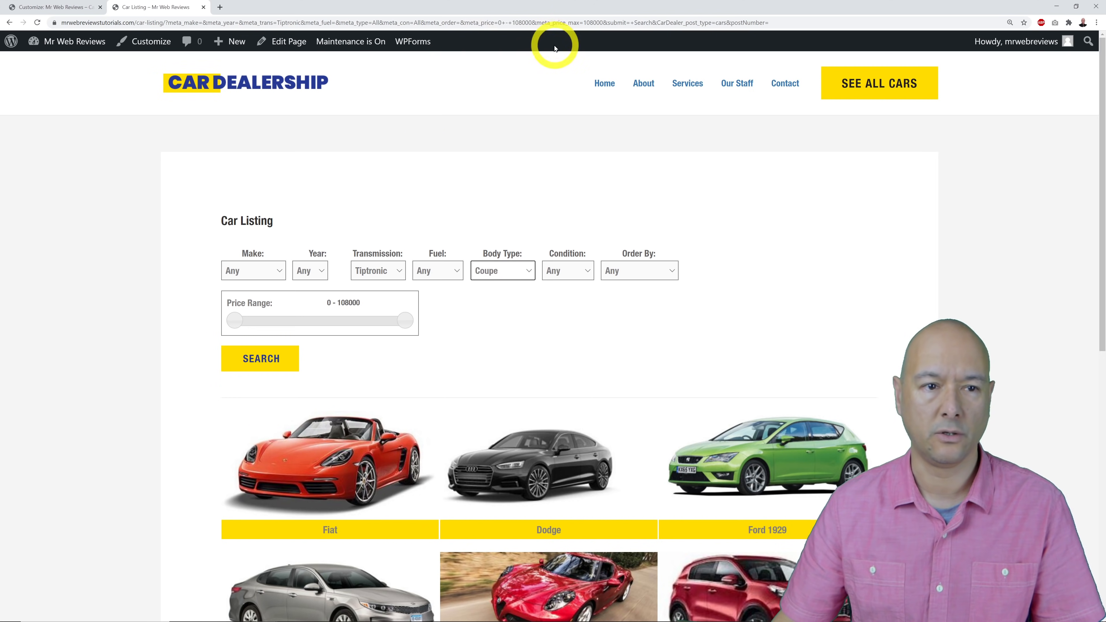
pyautogui.click(545, 26)
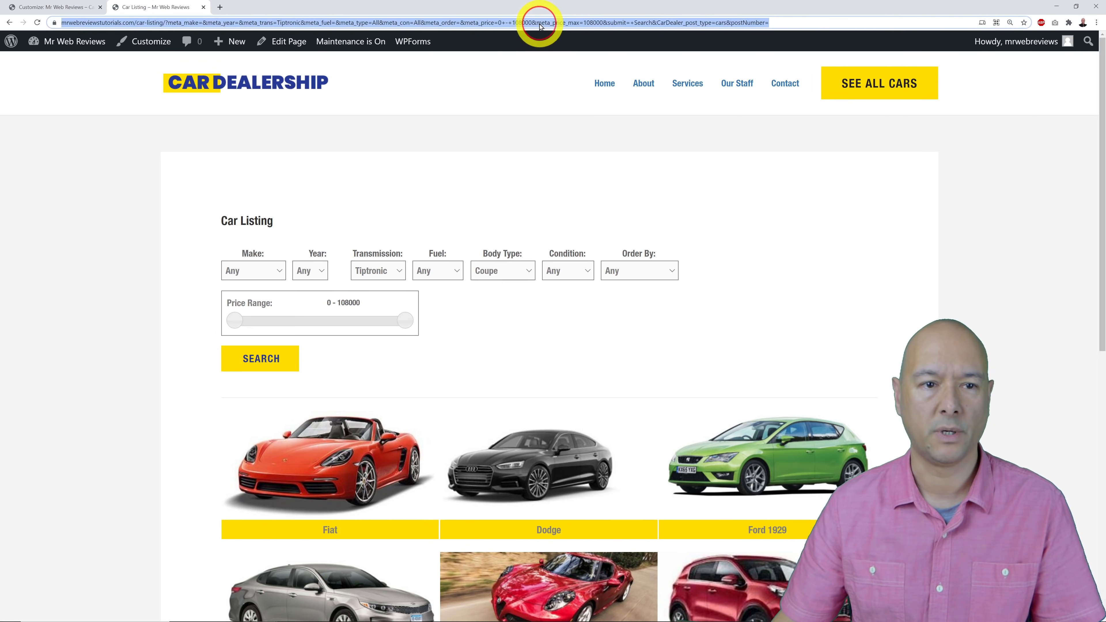
pyautogui.click(54, 7)
pyautogui.click(533, 358)
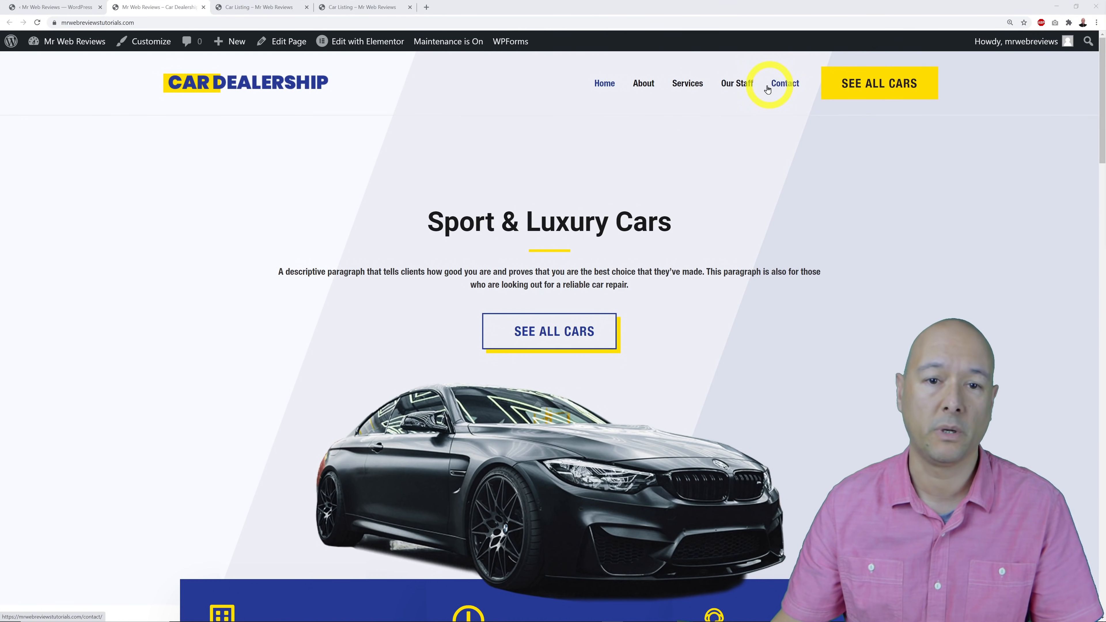
# Load Primary (Primary Menu) under Appearance > Menus and compare with the live homepage navigation.
pyautogui.click(51, 6)
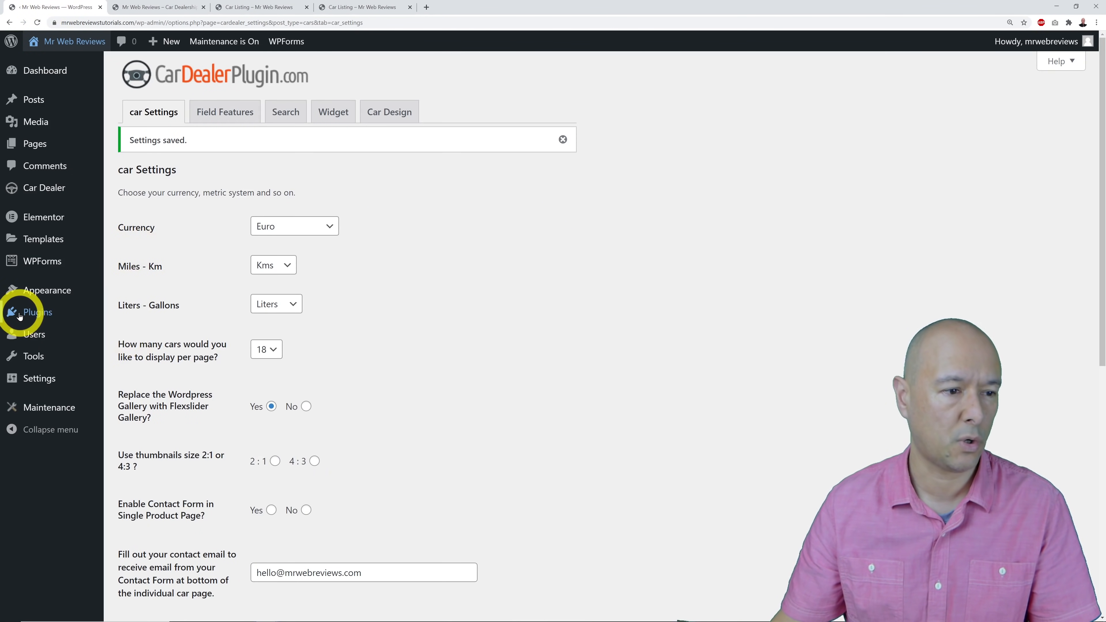
pyautogui.moveTo(37, 301)
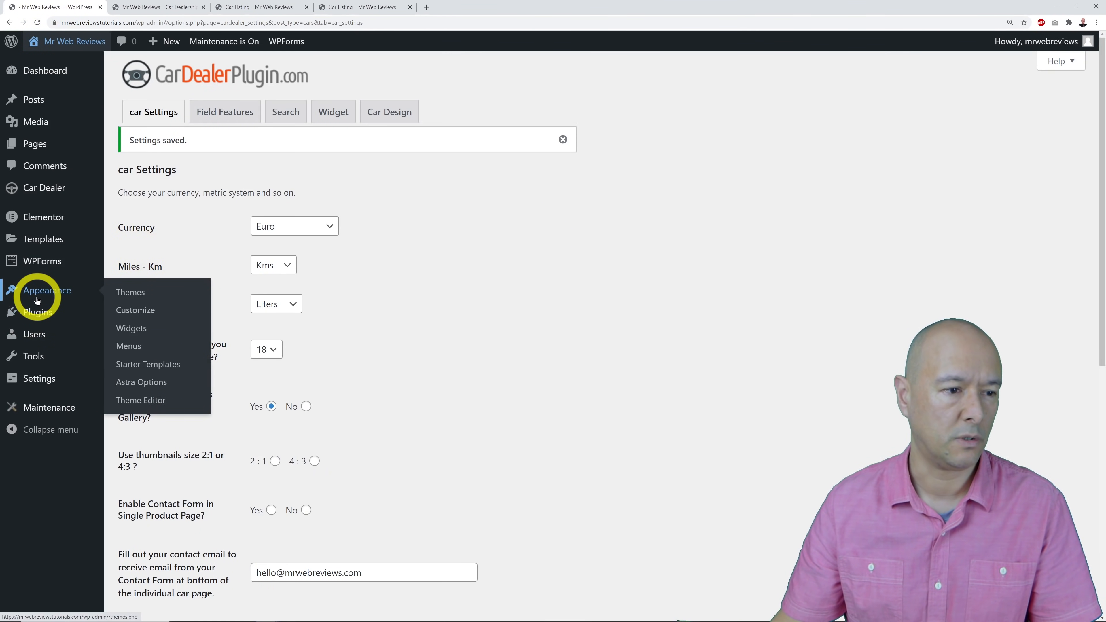
pyautogui.click(131, 346)
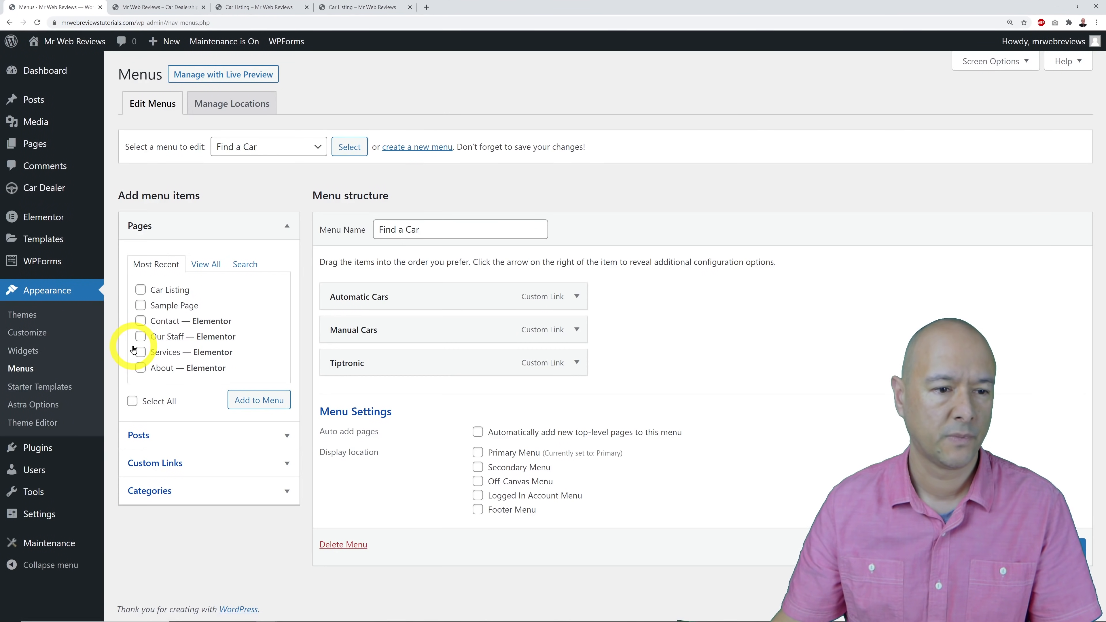
pyautogui.click(306, 151)
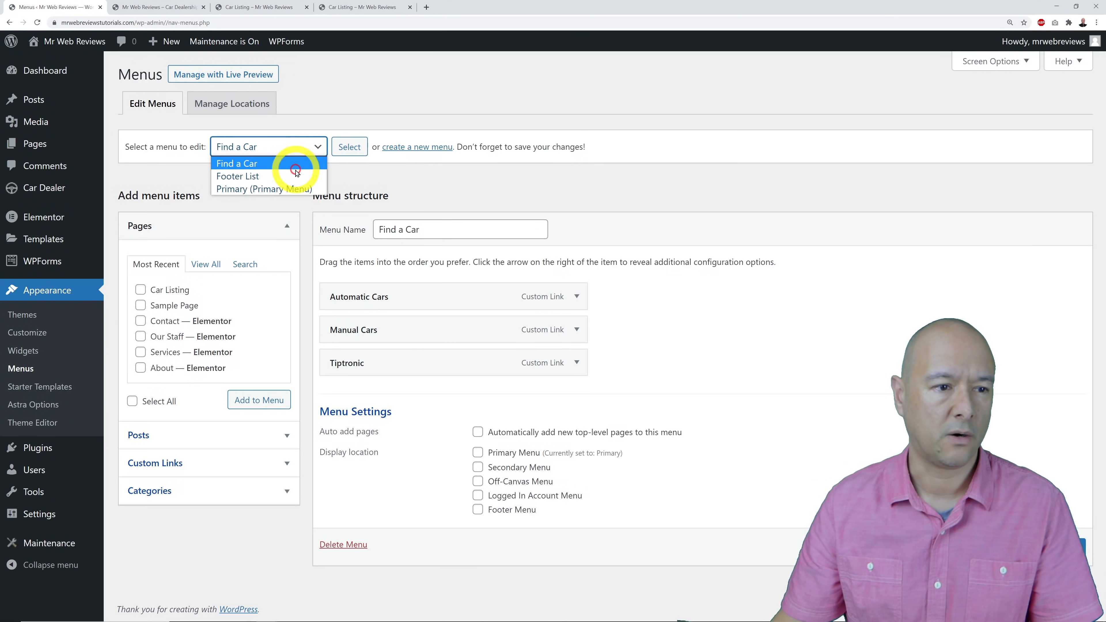
pyautogui.click(266, 189)
pyautogui.click(350, 146)
pyautogui.scroll(-1, 723, 288)
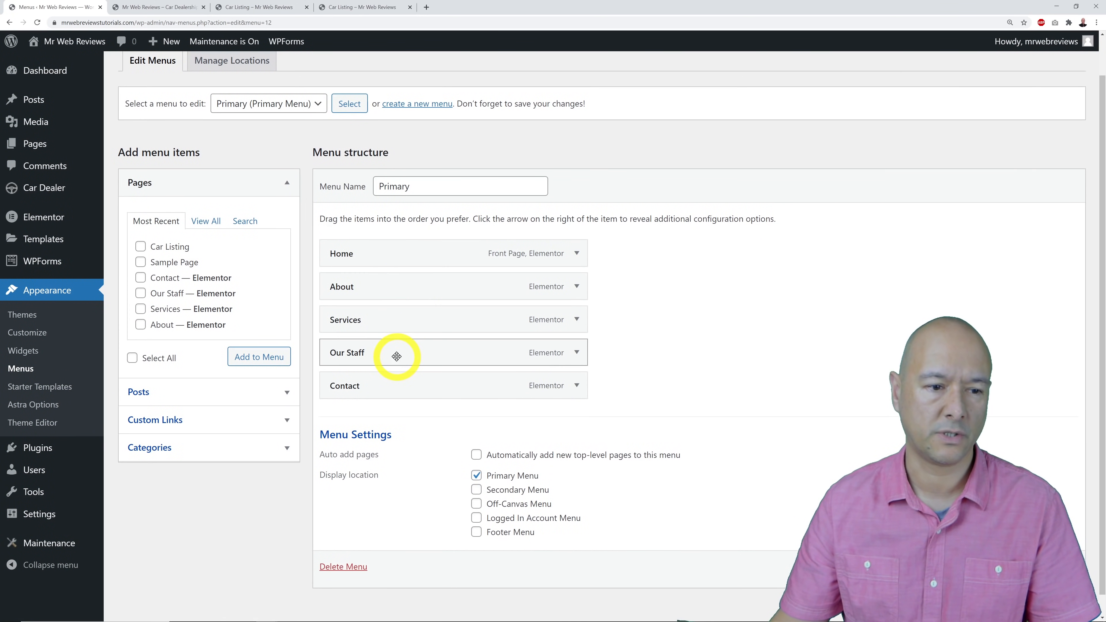
pyautogui.click(170, 9)
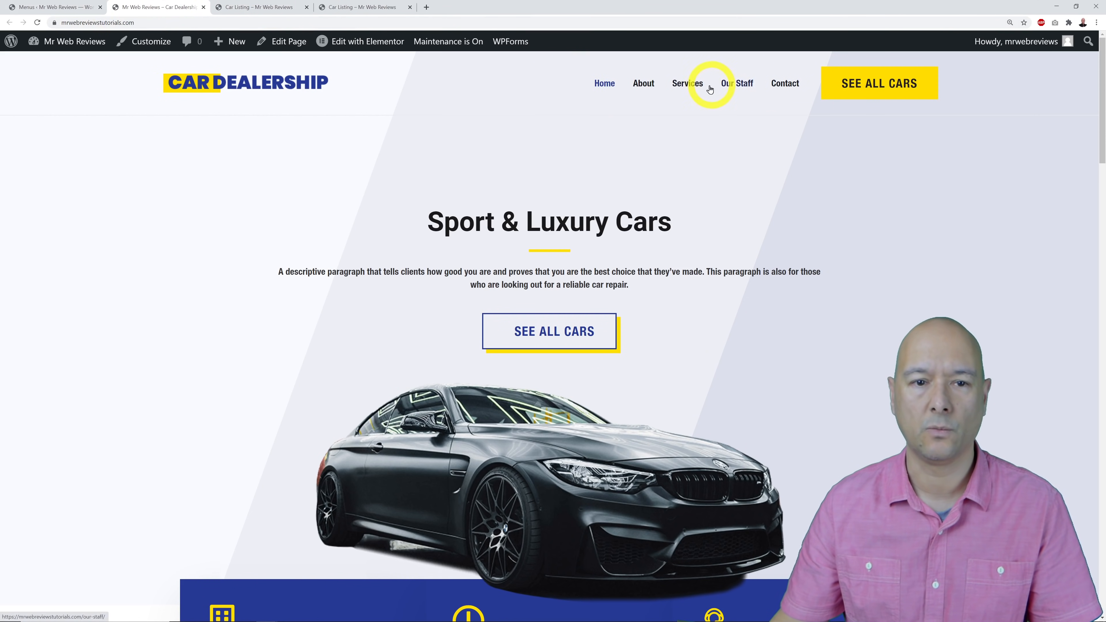
# Remove Our Staff from the Primary menu and reload the live homepage.
pyautogui.click(53, 7)
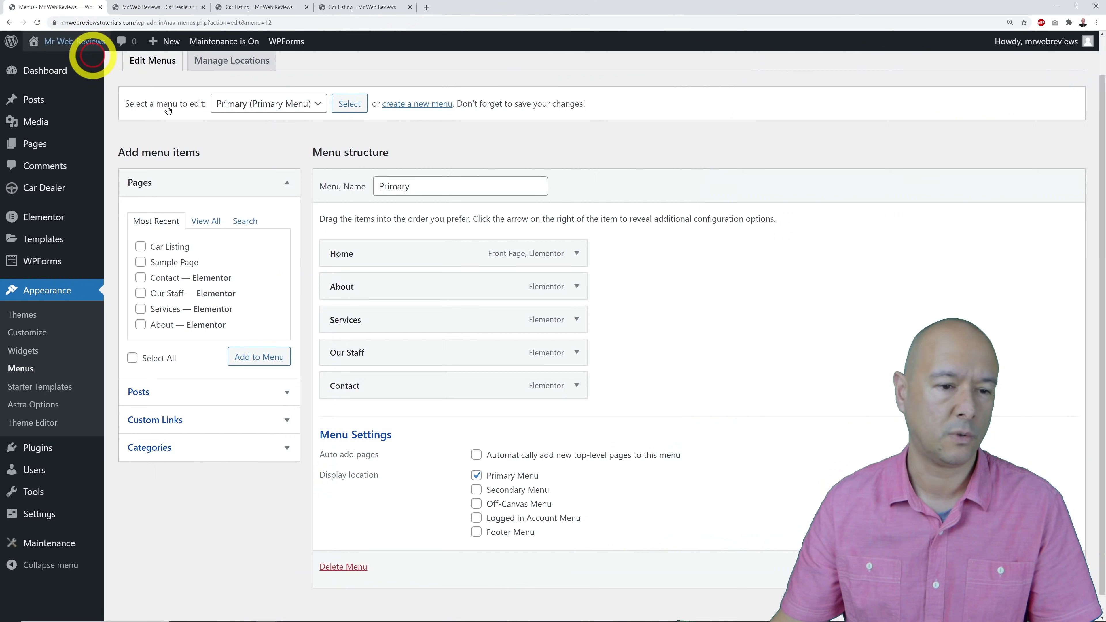
pyautogui.click(577, 353)
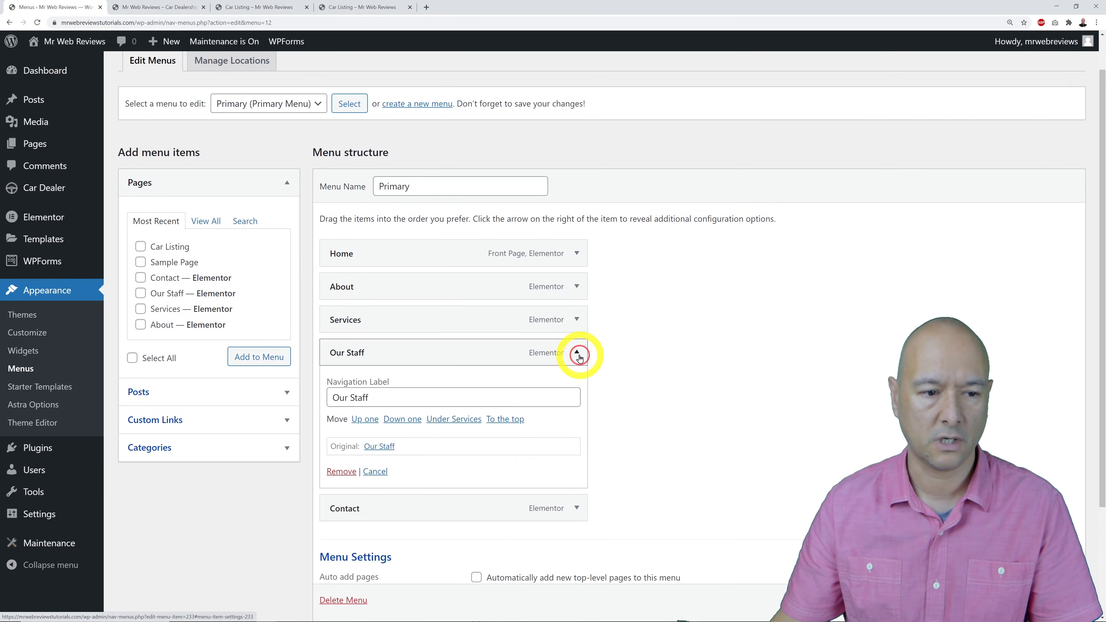
pyautogui.click(342, 472)
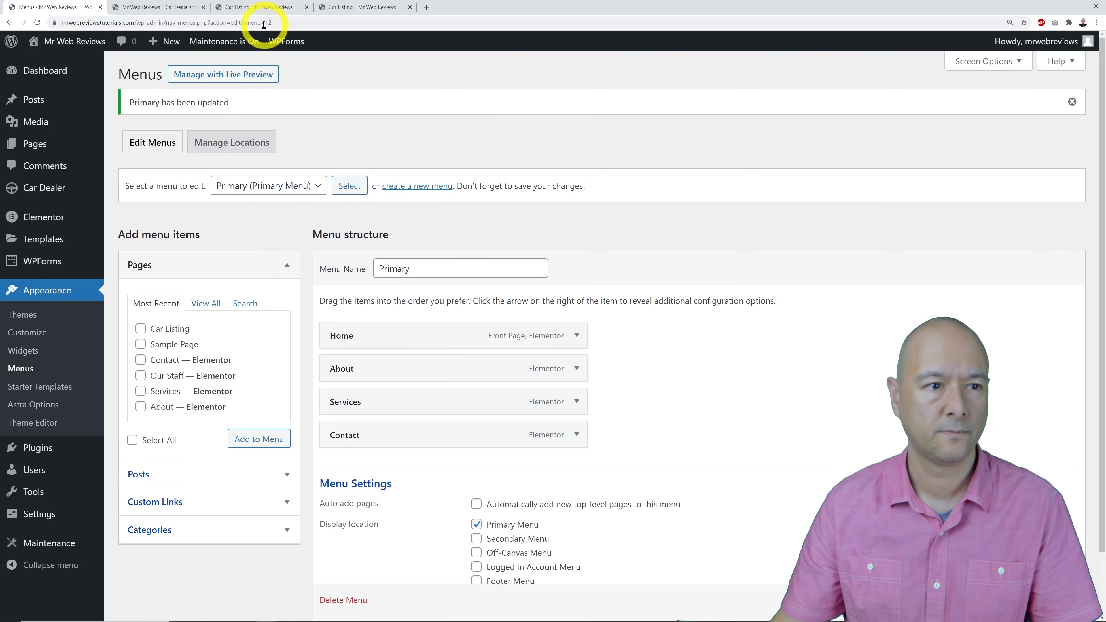
pyautogui.click(161, 9)
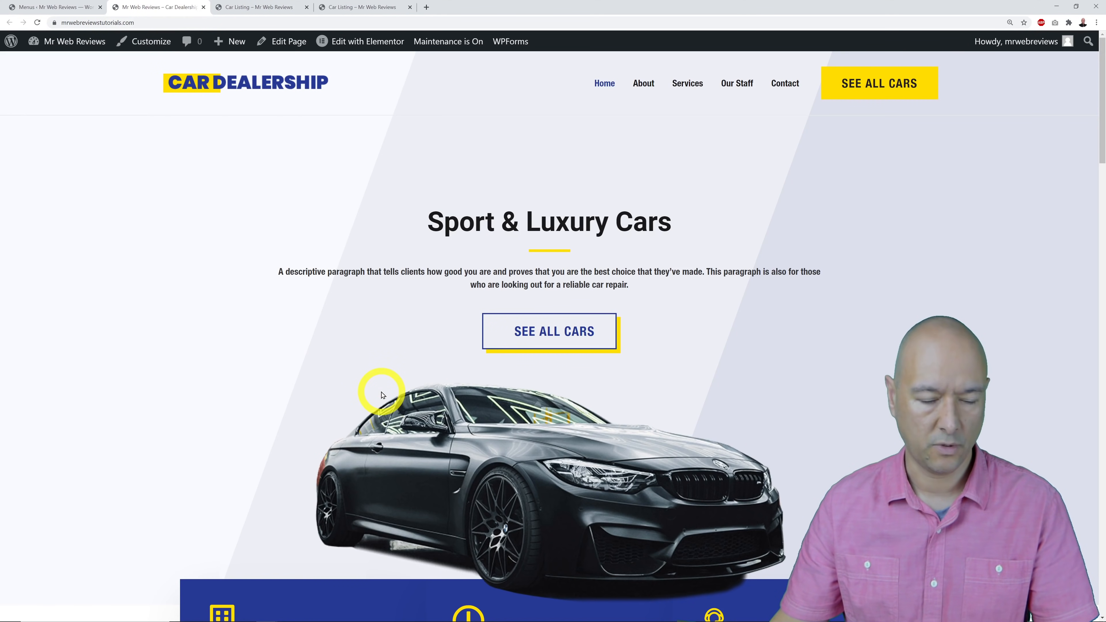
pyautogui.press('F5')
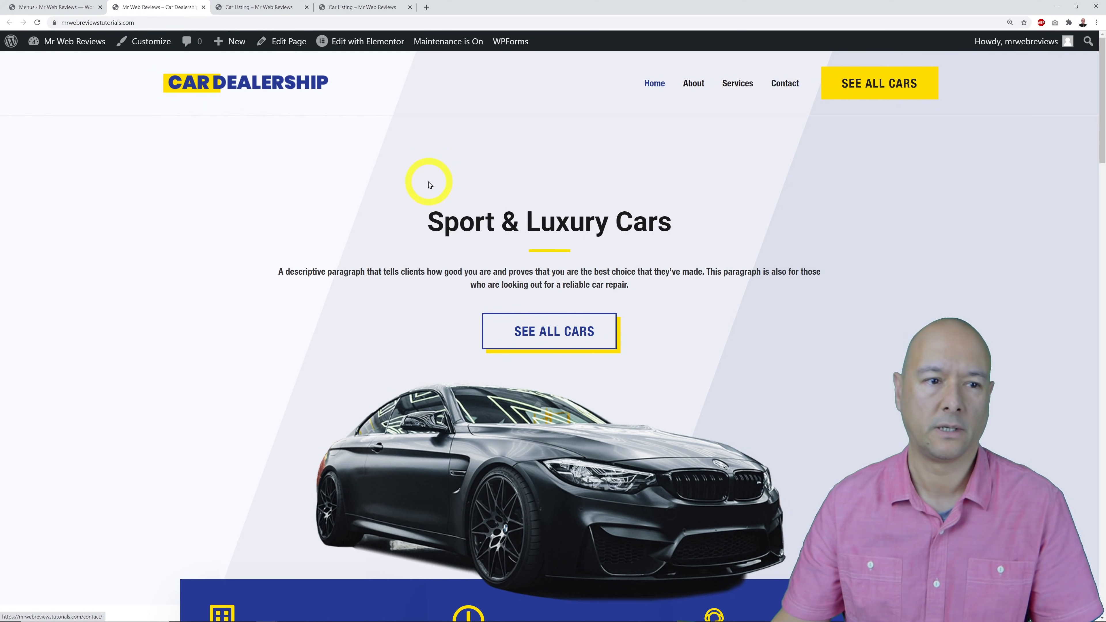
# Add the Our Staff page back to the Primary menu from Pages.
pyautogui.click(38, 8)
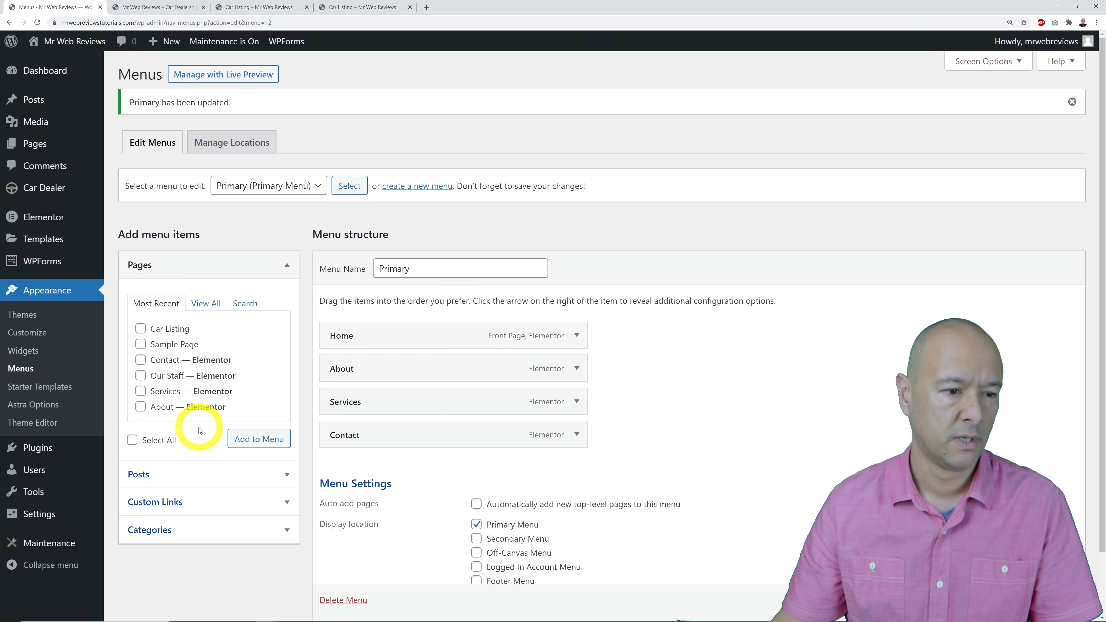
pyautogui.click(140, 376)
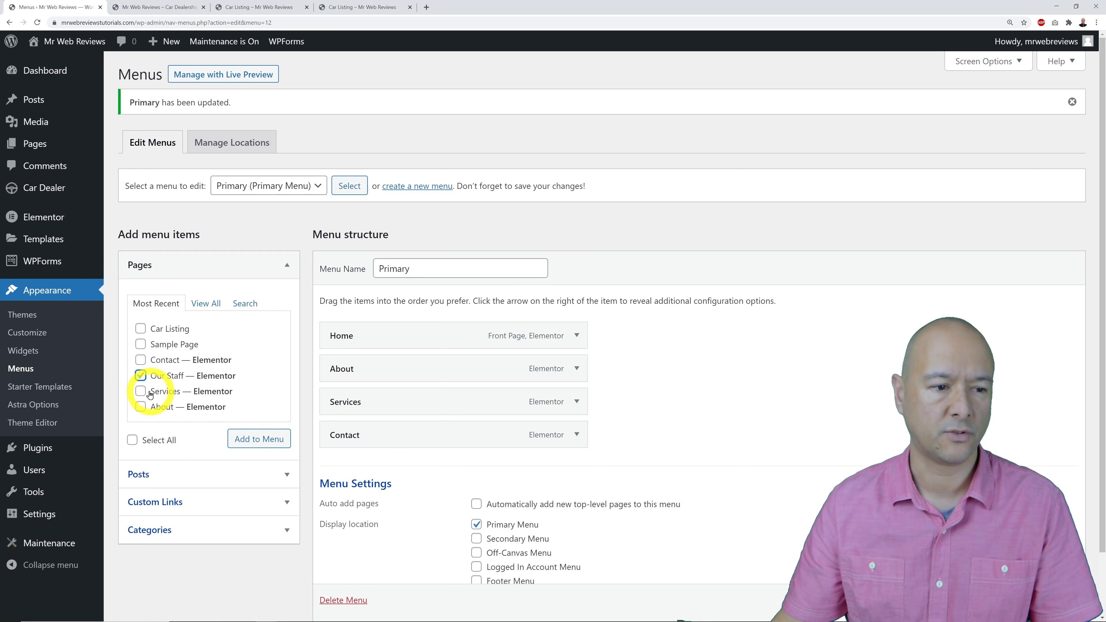
pyautogui.click(245, 441)
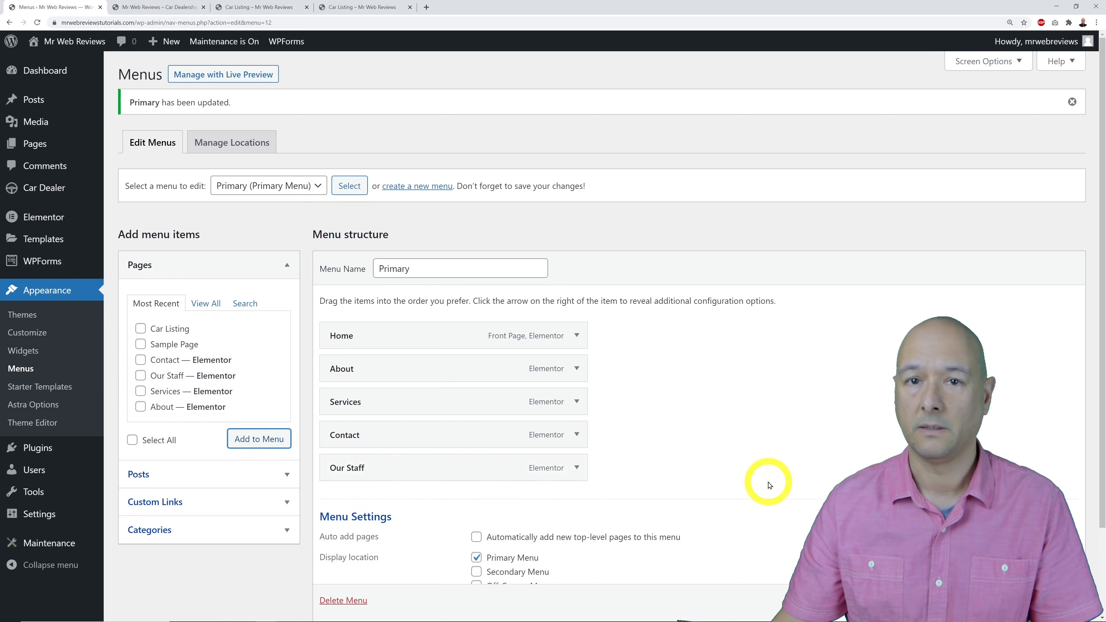
# Nest Our Staff under Services as a sub item, save, and check the live header.
pyautogui.moveTo(403, 469); pyautogui.dragTo(389, 431)
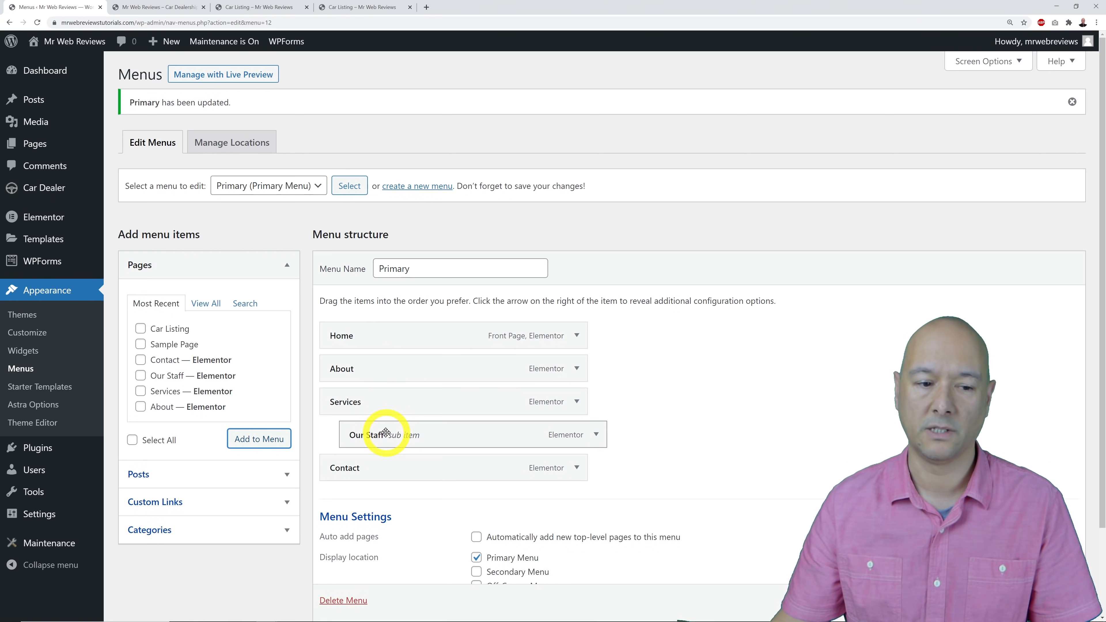
pyautogui.scroll(-1, 1050, 599)
pyautogui.click(1050, 600)
pyautogui.click(171, 7)
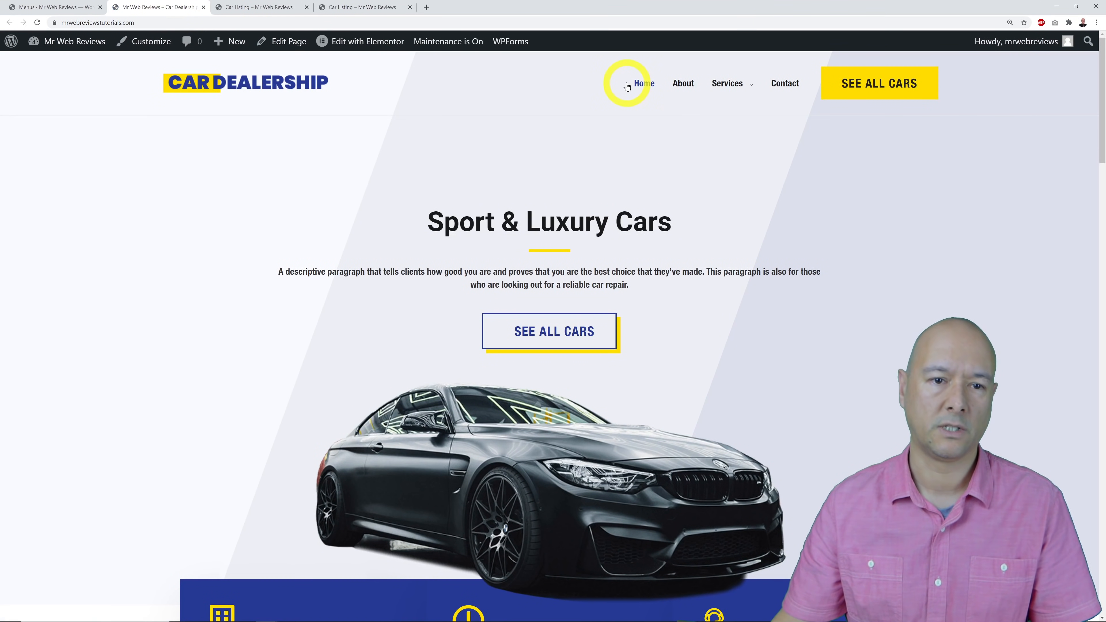
pyautogui.moveTo(717, 87)
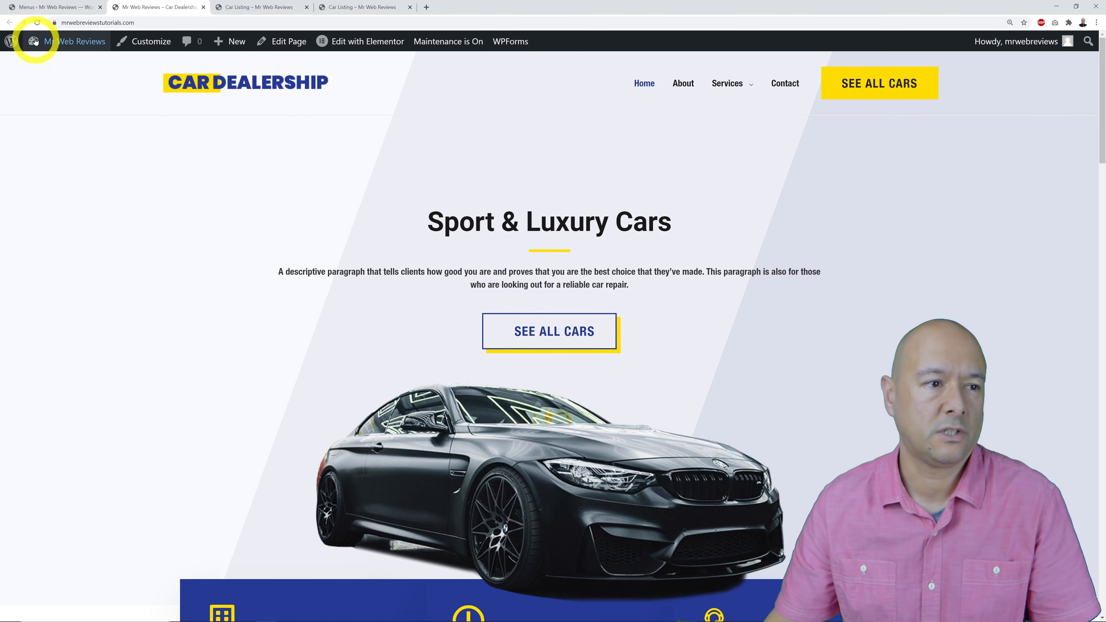
# Move Our Staff back to top level between Services and Contact and reload the homepage.
pyautogui.click(57, 7)
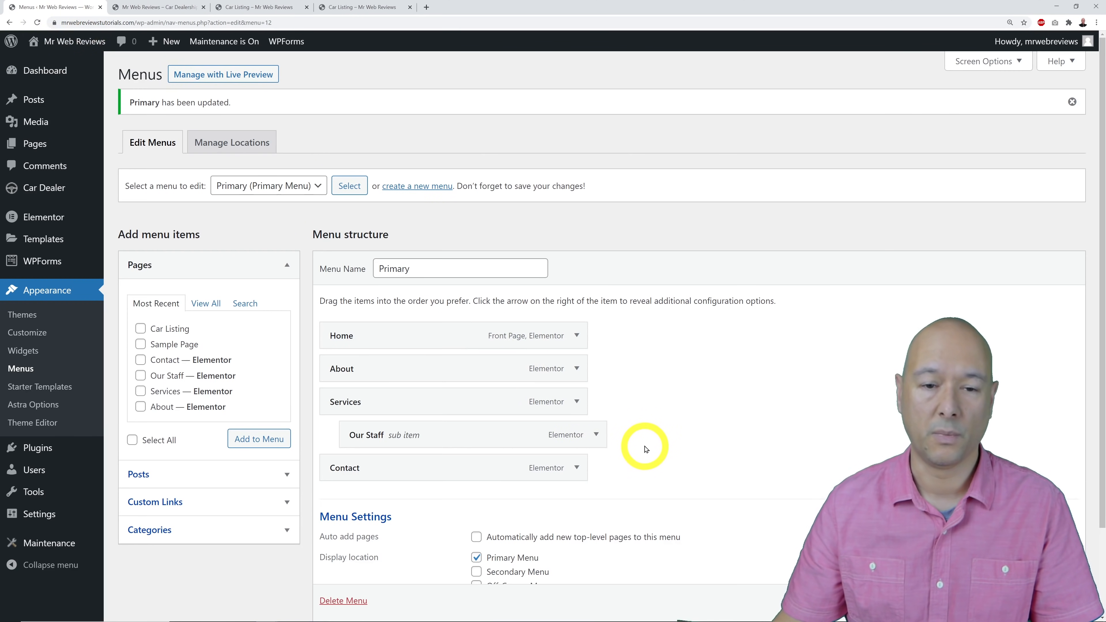
pyautogui.moveTo(524, 443); pyautogui.dragTo(488, 438)
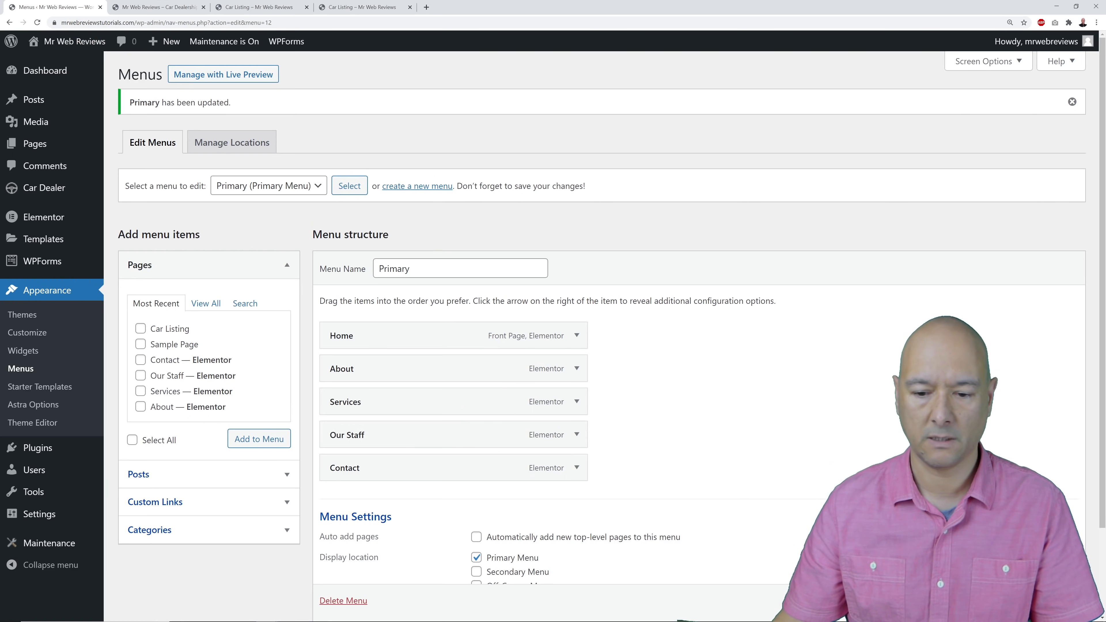
pyautogui.click(132, 9)
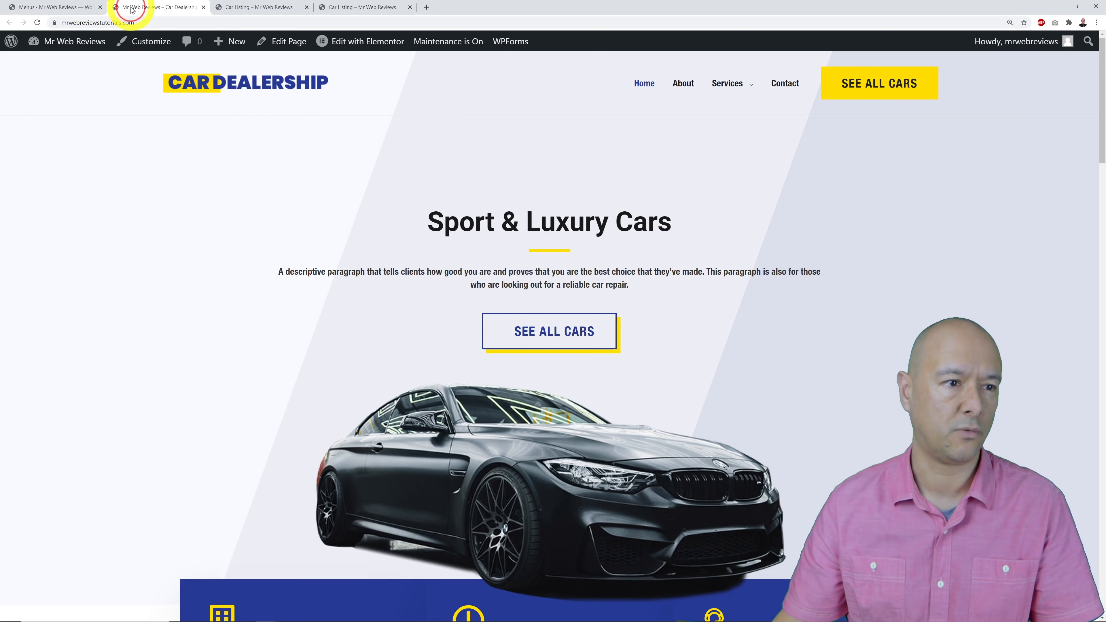
pyautogui.press('F5')
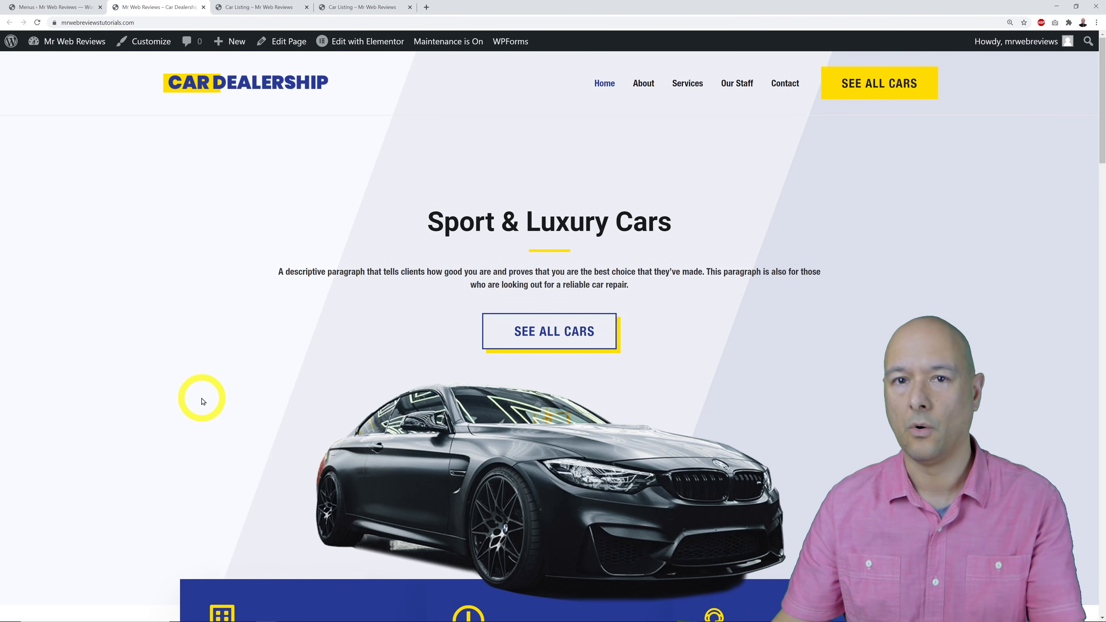